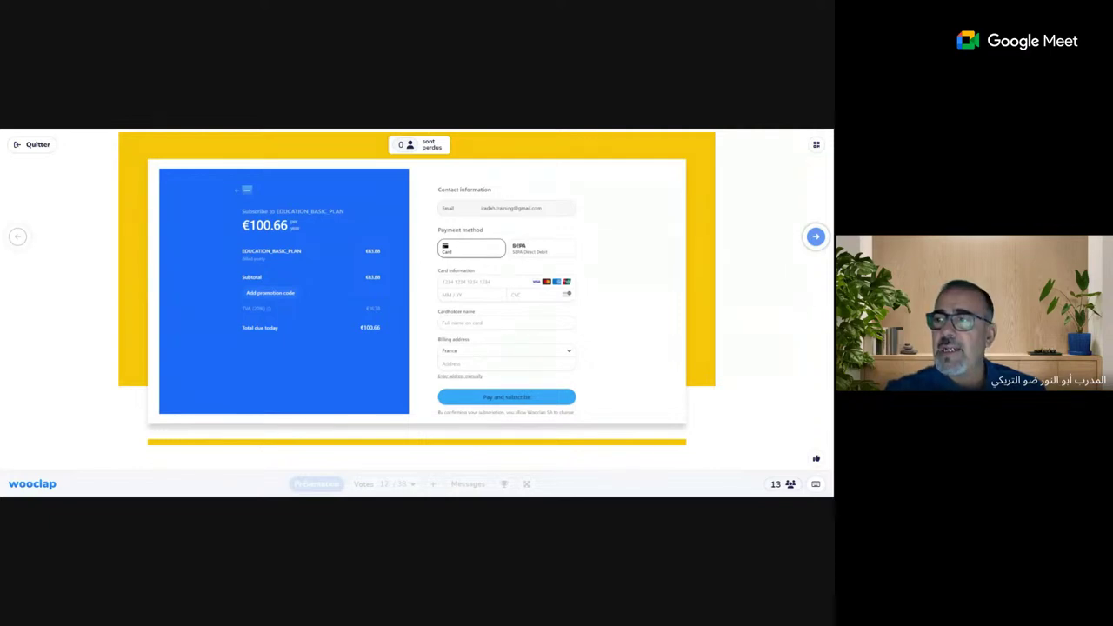
Advance the presentation from the payment slide through the login slides to the slide showing the program's main page
{"action": "left_click", "coordinate": [816, 236]}
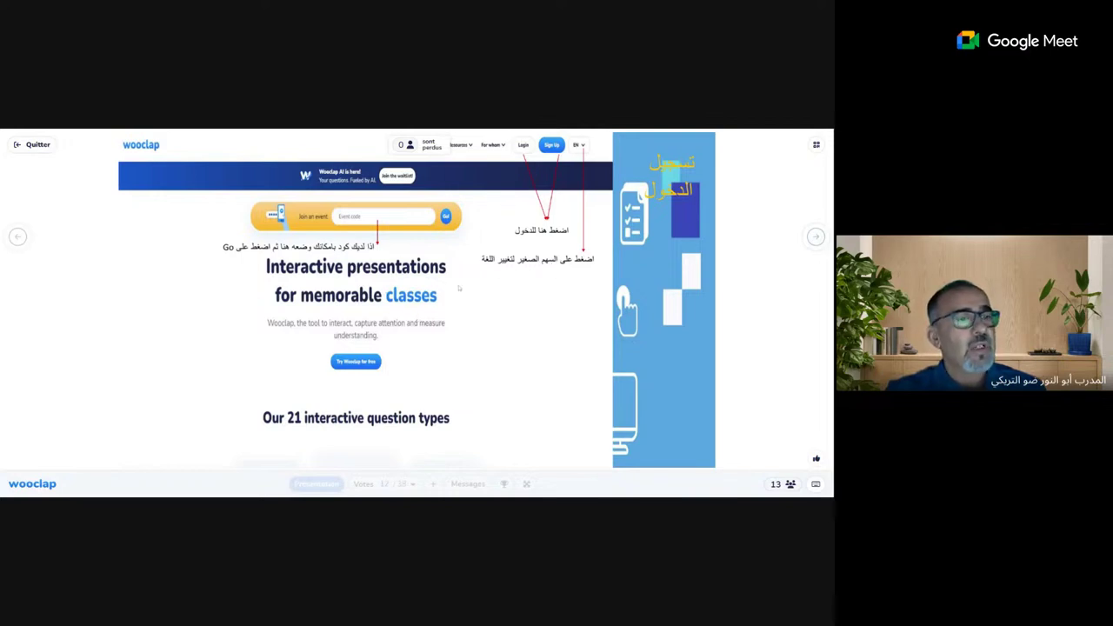
{"action": "left_click", "coordinate": [815, 236]}
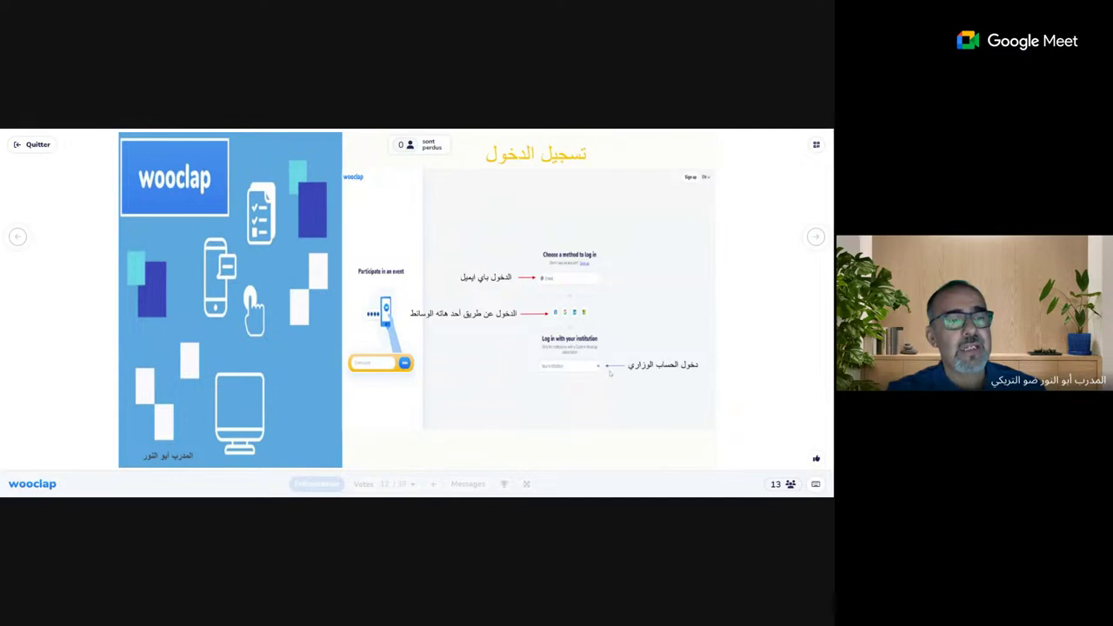
{"action": "left_click", "coordinate": [815, 236]}
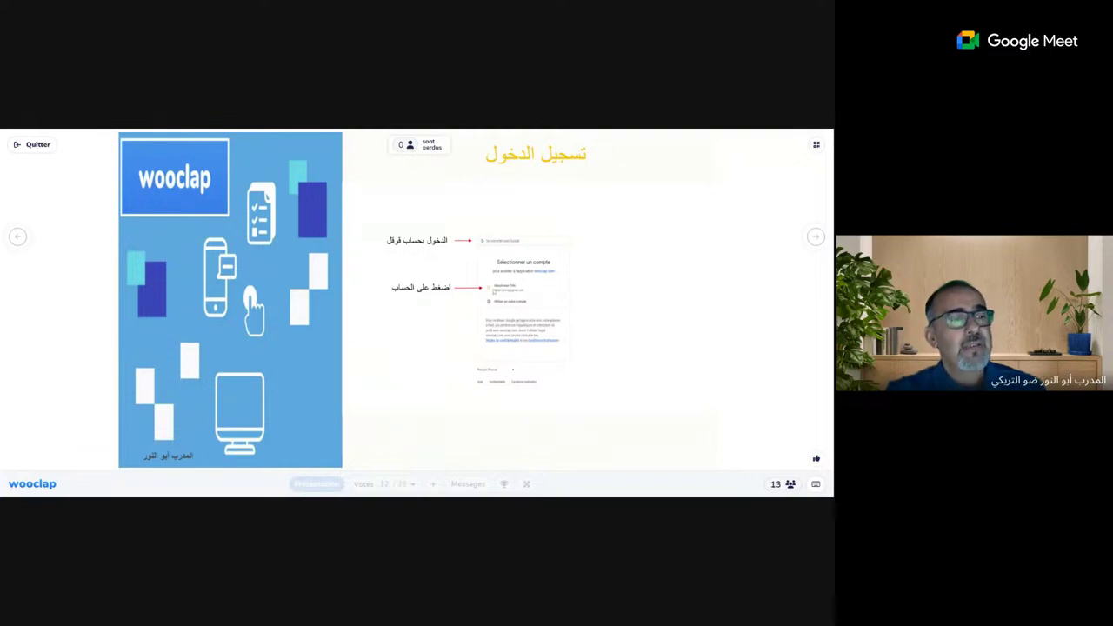
{"action": "left_click", "coordinate": [816, 237]}
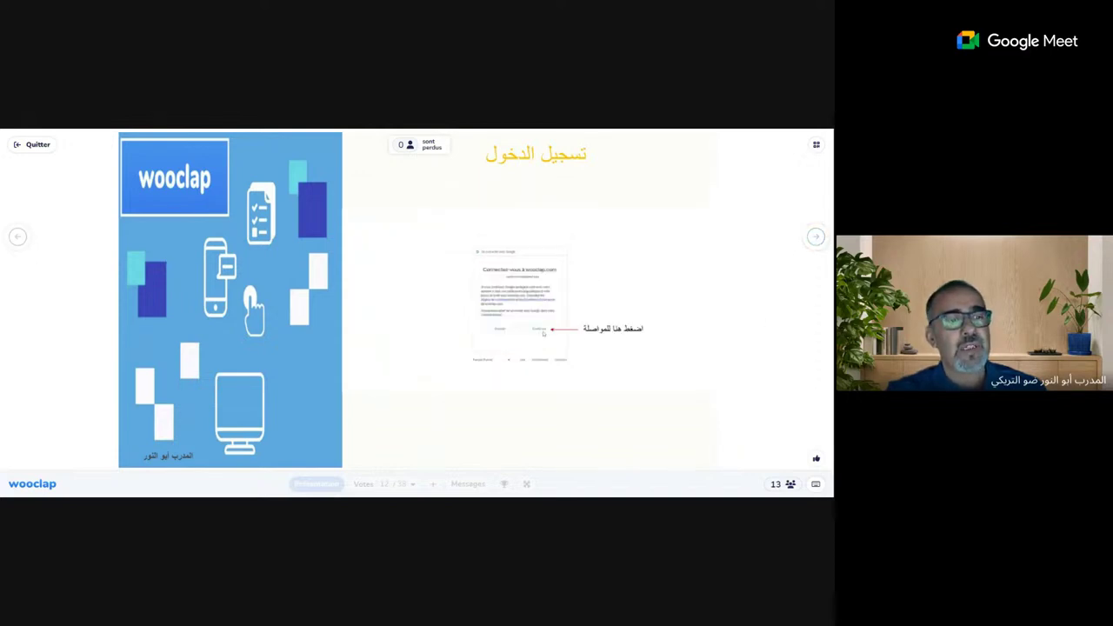
{"action": "left_click", "coordinate": [815, 237]}
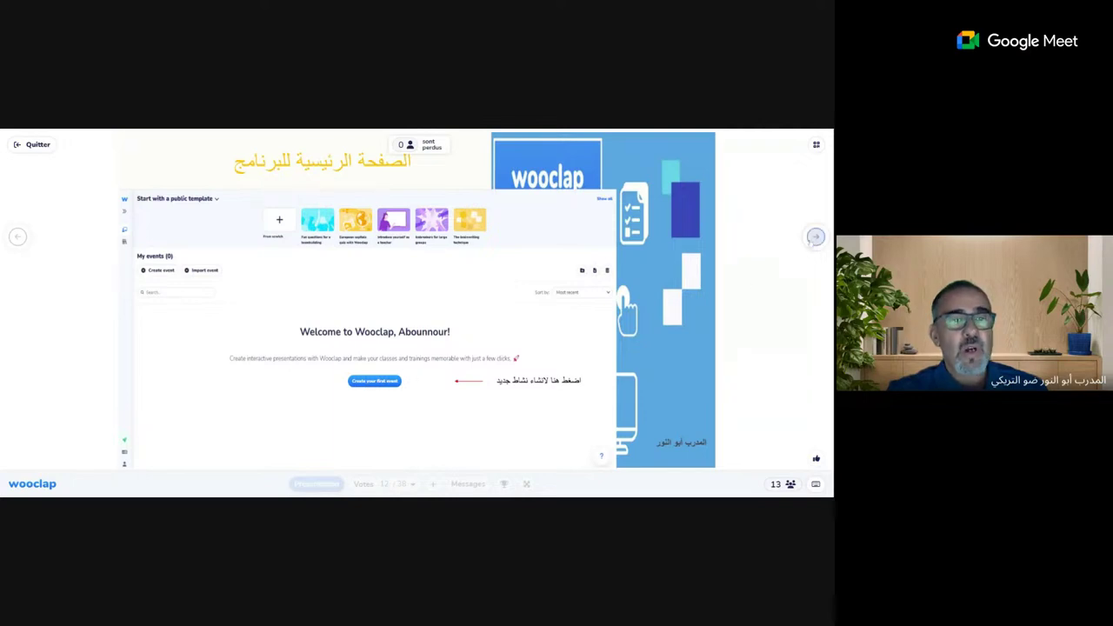
Advance through the slides on creating a first event, question and answers to the day-two interface topics slide
{"action": "left_click", "coordinate": [814, 238]}
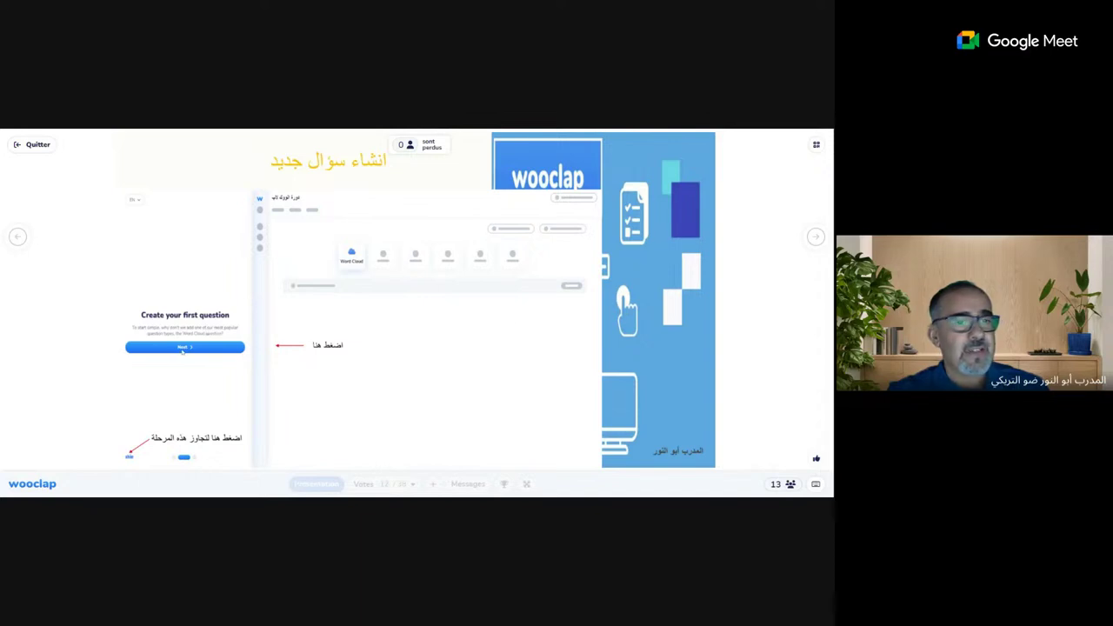
{"action": "left_click", "coordinate": [814, 236]}
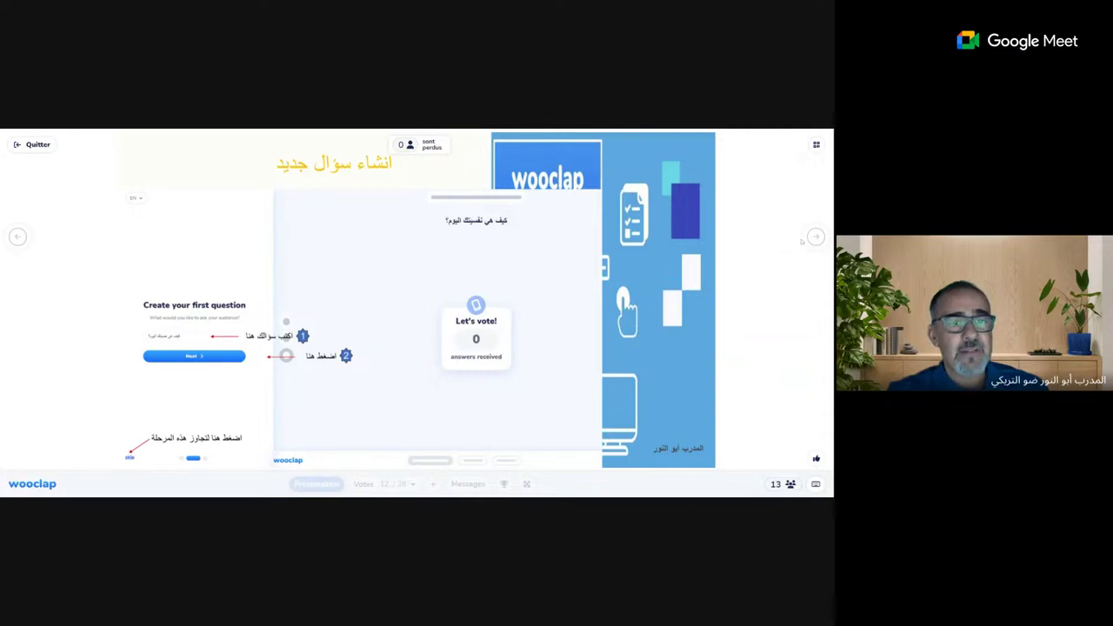
{"action": "left_click", "coordinate": [816, 237]}
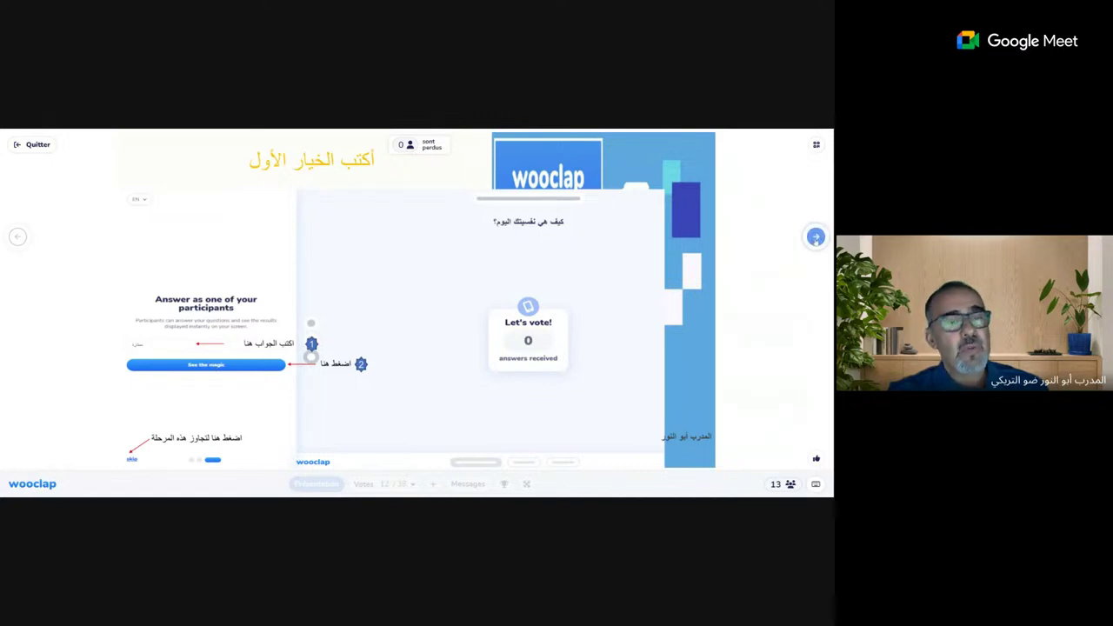
{"action": "left_click", "coordinate": [815, 237]}
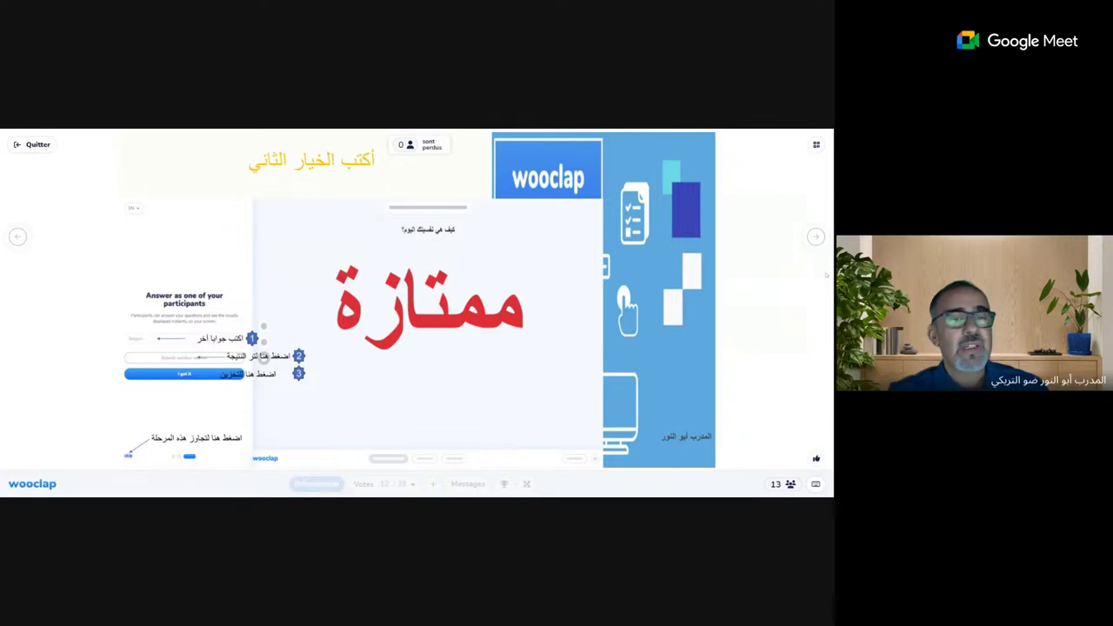
{"action": "left_click", "coordinate": [815, 237]}
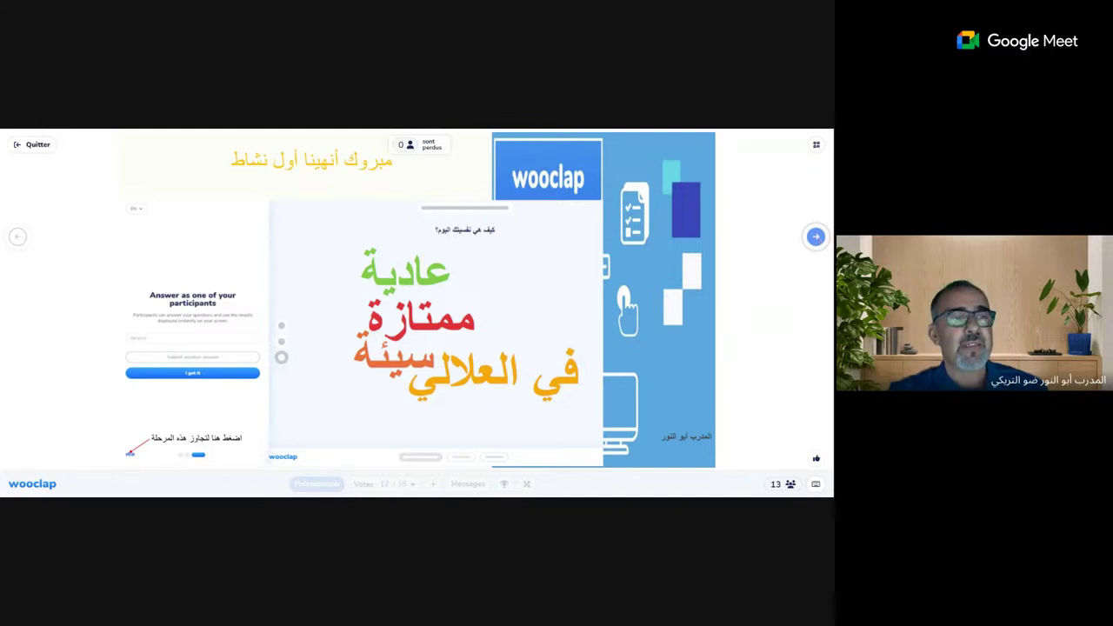
{"action": "left_click", "coordinate": [815, 236]}
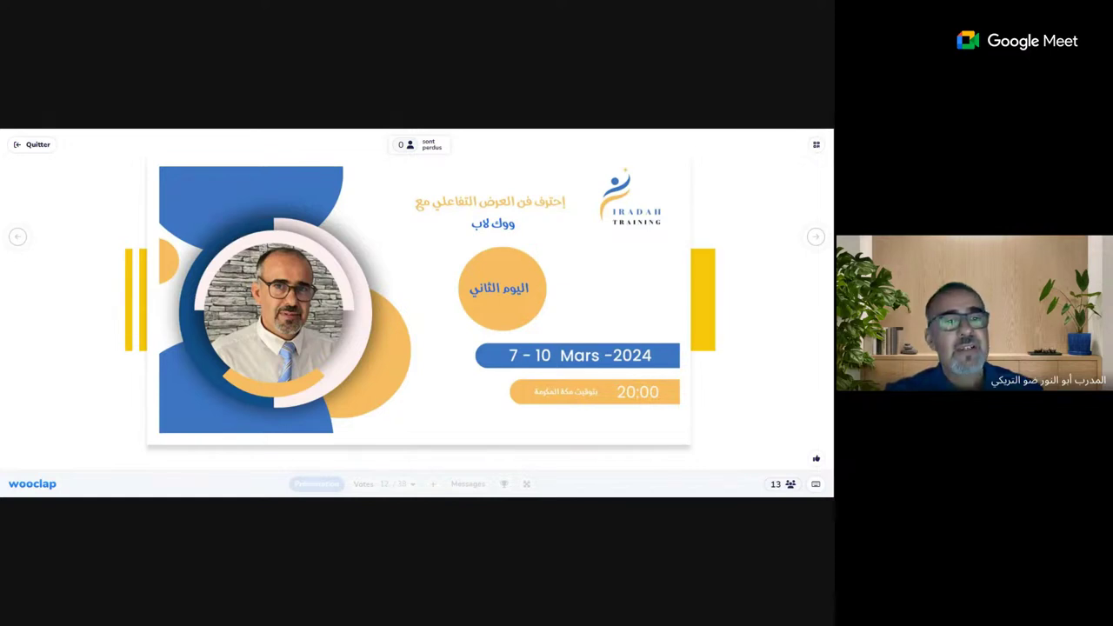
{"action": "left_click", "coordinate": [815, 236]}
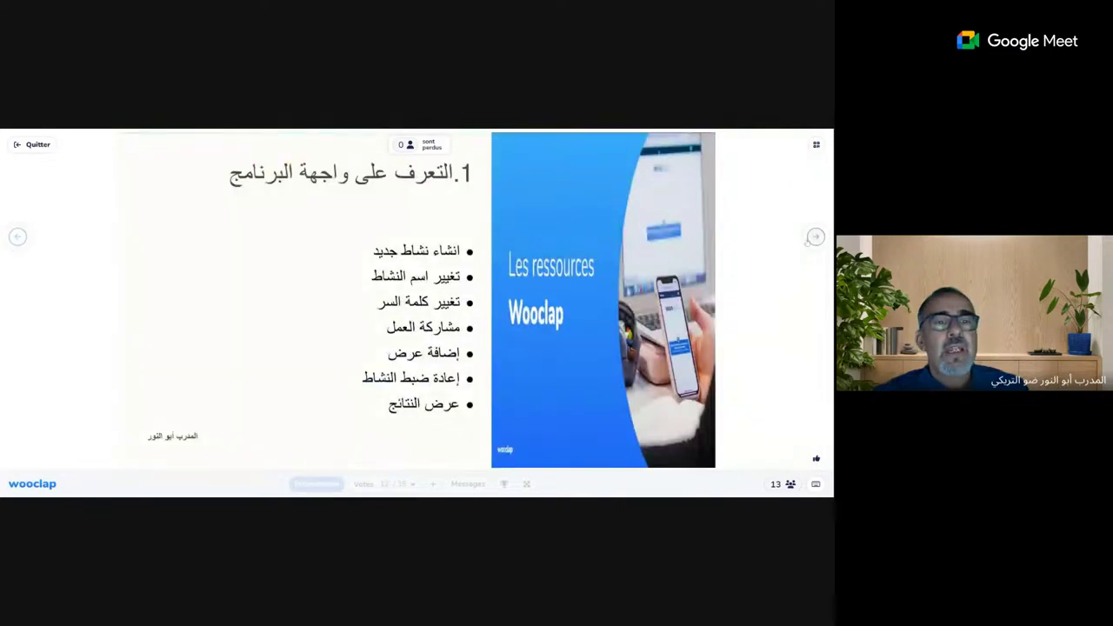
Return the presentation to the €100.66 subscription payment slide that precedes the login slides
{"action": "left_click", "coordinate": [815, 236]}
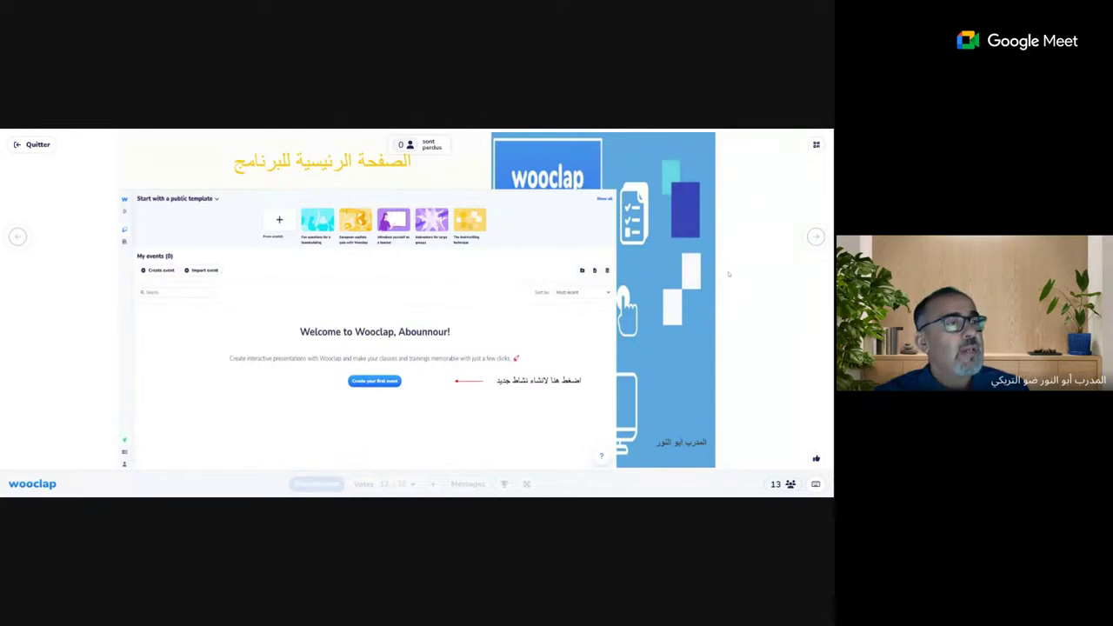
{"action": "left_click", "coordinate": [17, 237]}
{"action": "left_click", "coordinate": [17, 236]}
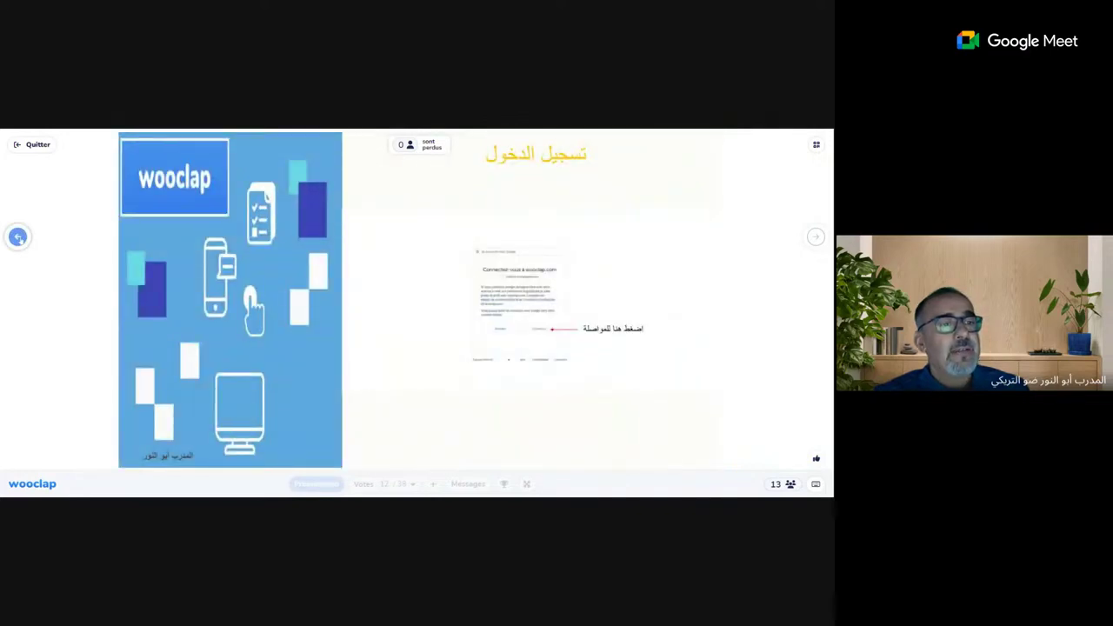
{"action": "left_click", "coordinate": [18, 236]}
{"action": "left_click", "coordinate": [18, 236]}
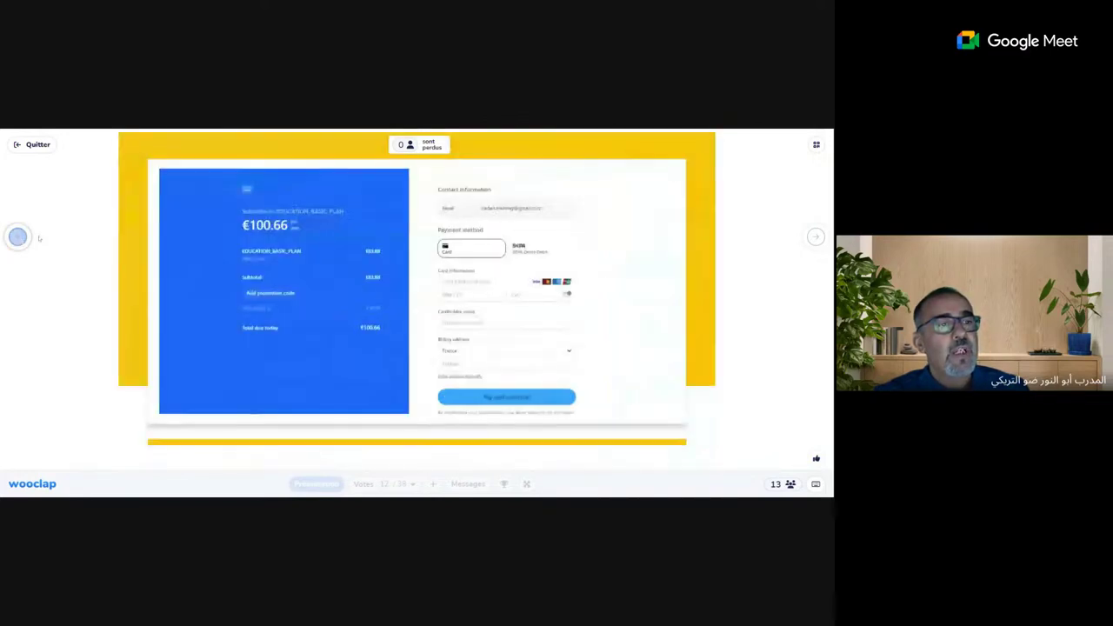
Review the login slides covering the home page, login methods, Google account choice and consent, up to the main page slide
{"action": "left_click", "coordinate": [815, 236]}
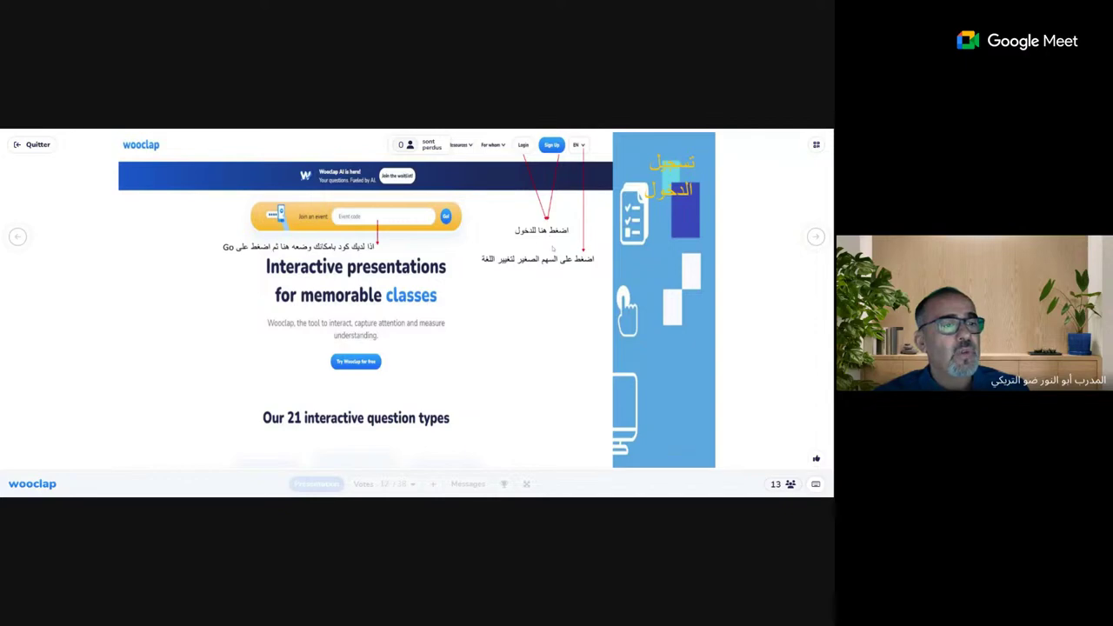
{"action": "left_click", "coordinate": [814, 236]}
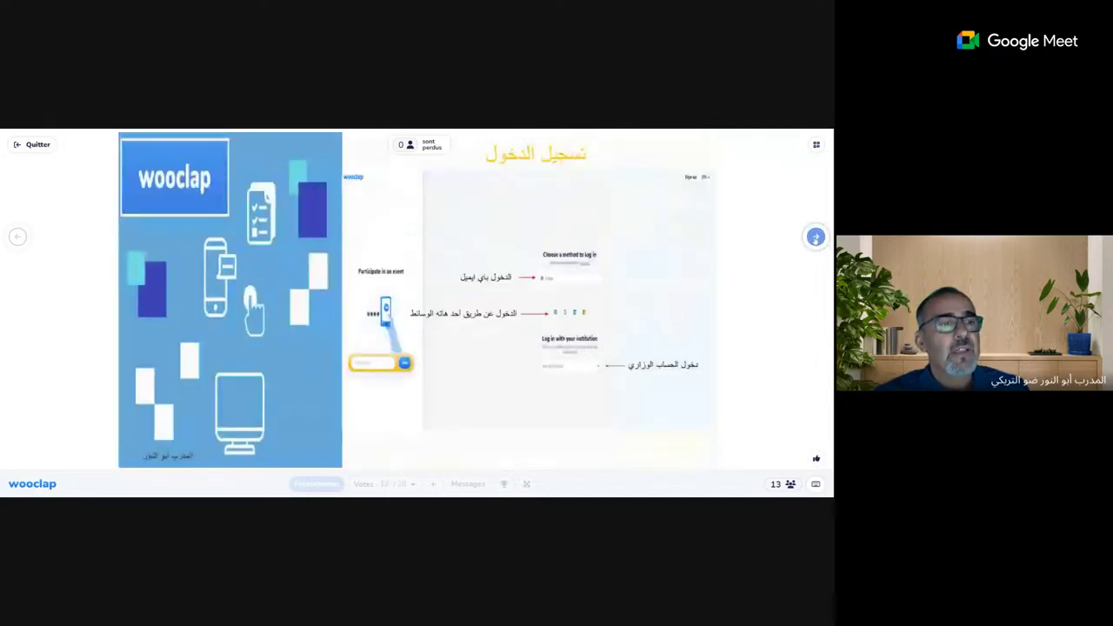
{"action": "left_click", "coordinate": [18, 237]}
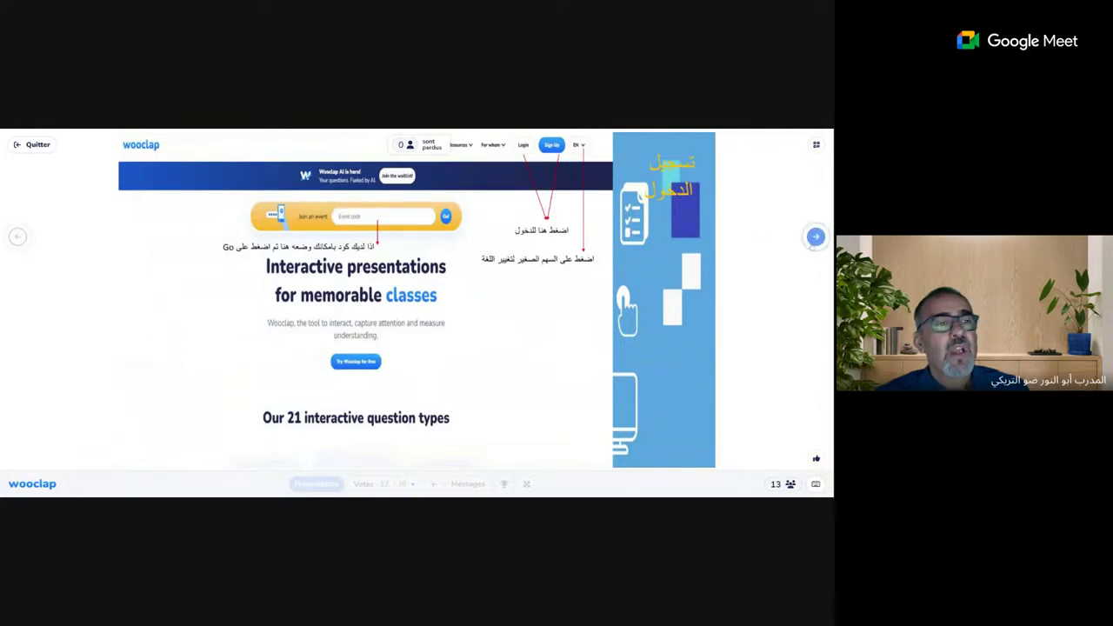
{"action": "left_click", "coordinate": [814, 236]}
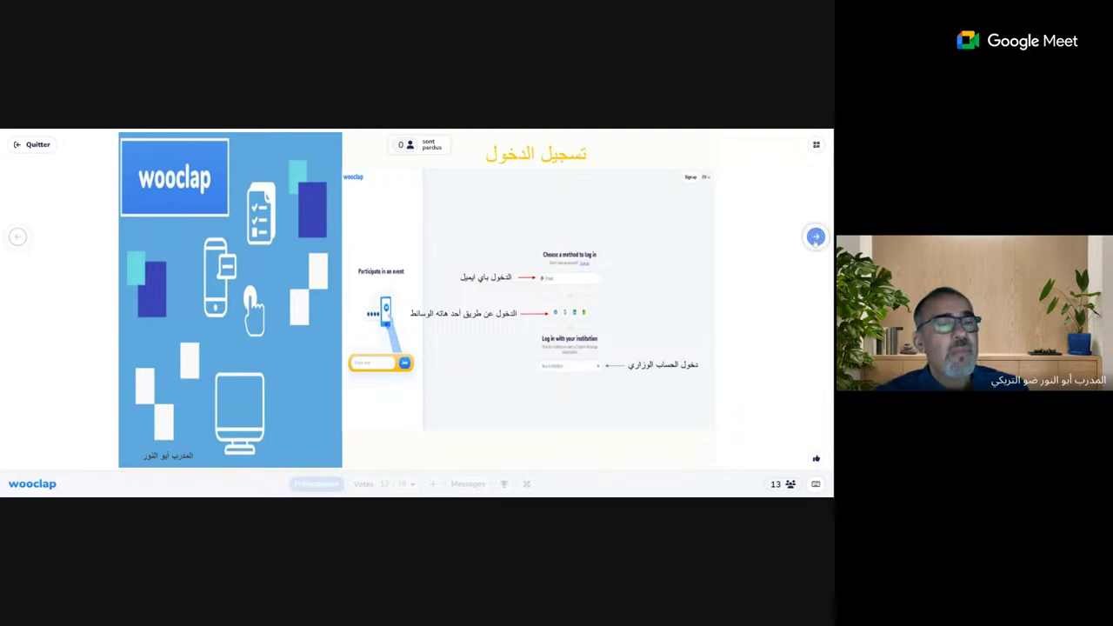
{"action": "left_click", "coordinate": [815, 237]}
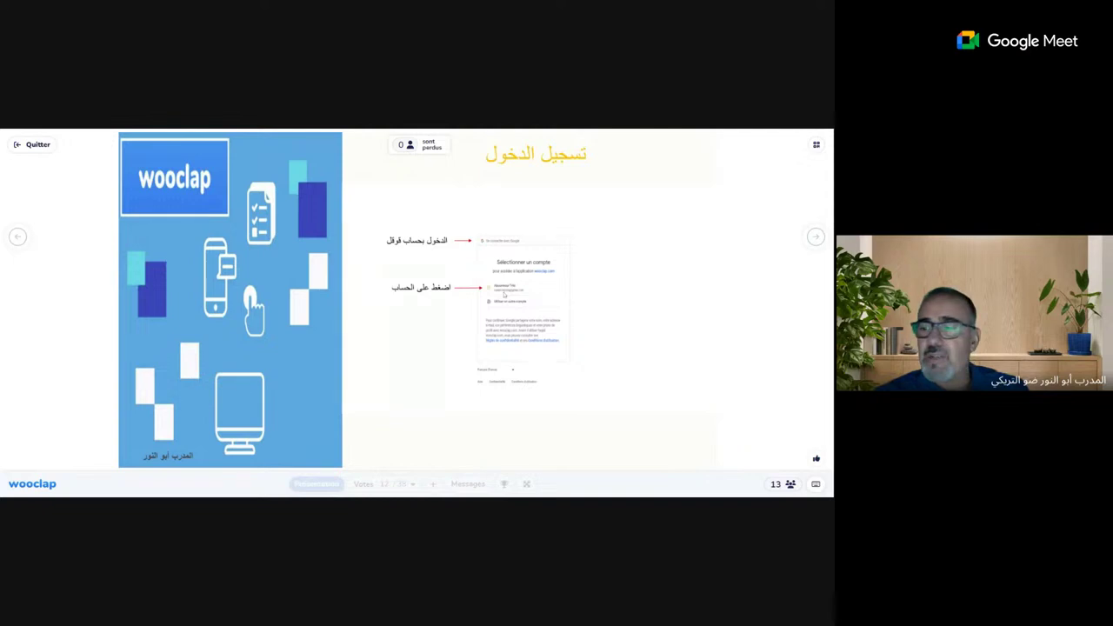
{"action": "left_click", "coordinate": [814, 237]}
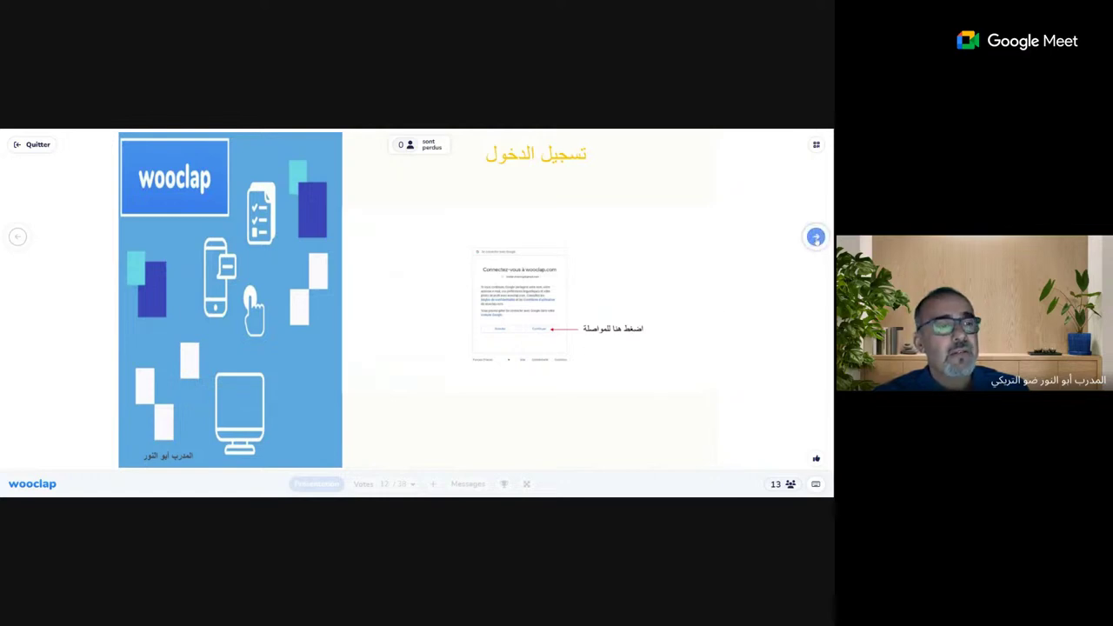
{"action": "left_click", "coordinate": [814, 237]}
{"action": "left_click", "coordinate": [814, 237]}
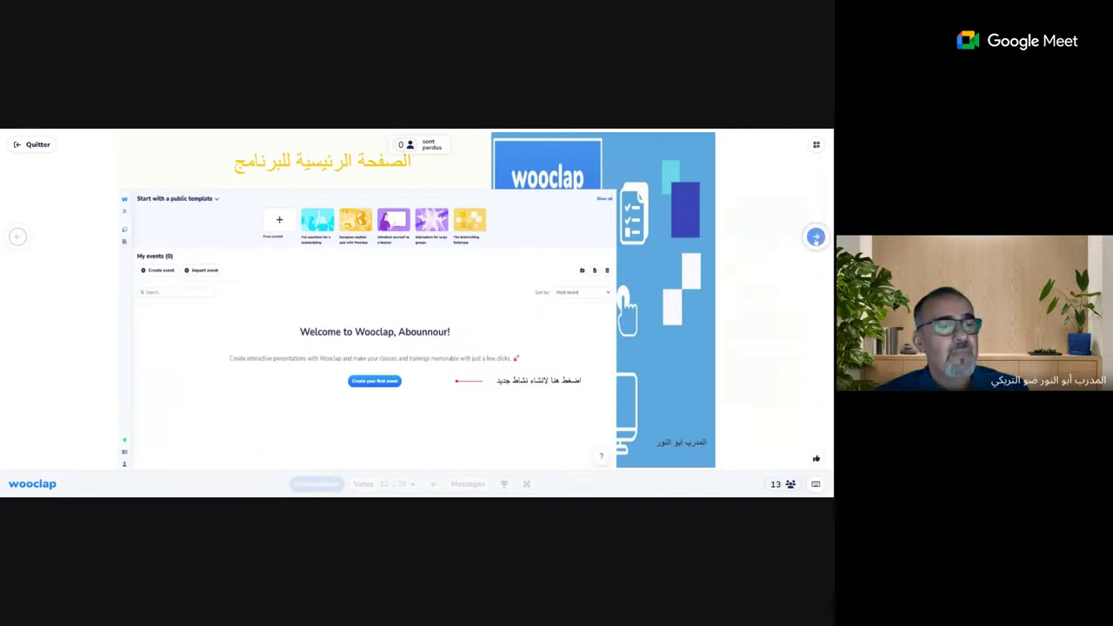
Review the slides on naming an event, writing its question and adding answers, through to the interface topics list
{"action": "left_click", "coordinate": [814, 237]}
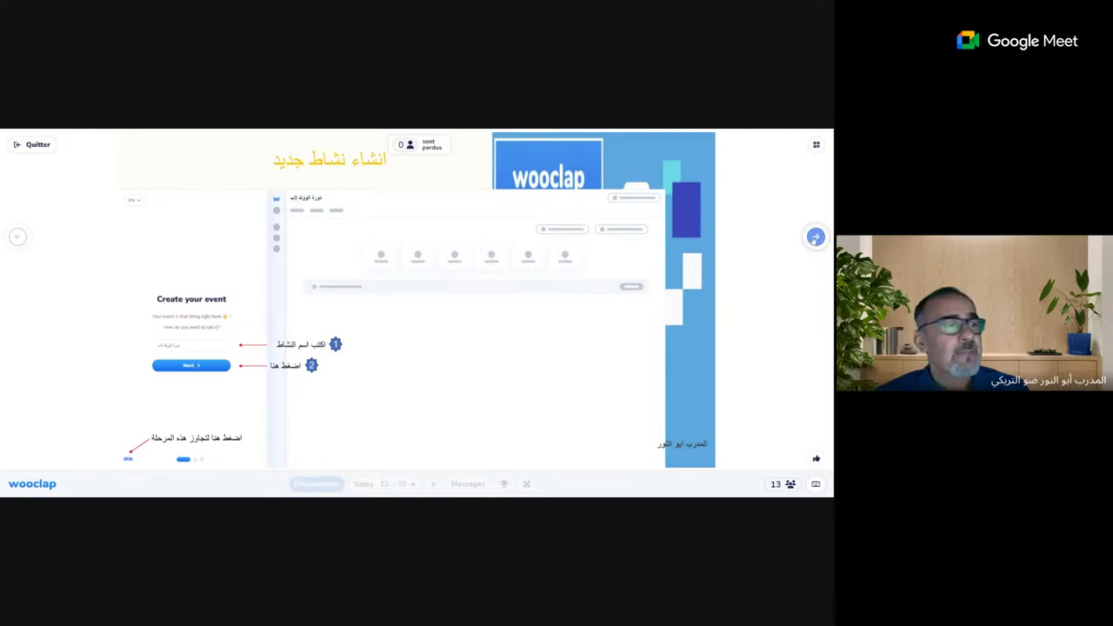
{"action": "left_click", "coordinate": [815, 237]}
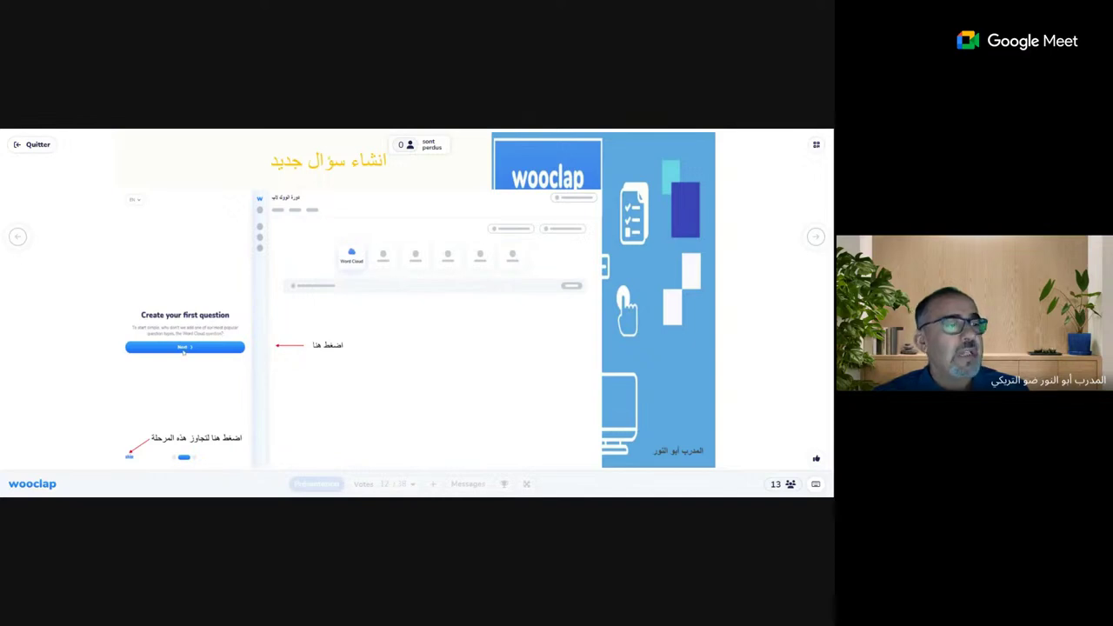
{"action": "left_click", "coordinate": [814, 237]}
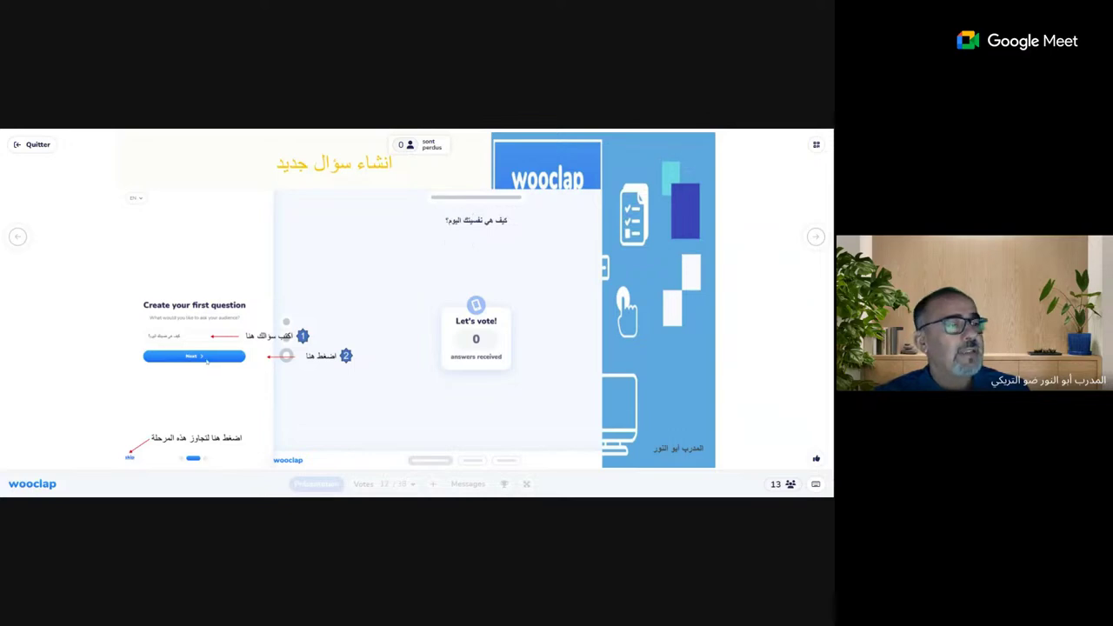
{"action": "left_click", "coordinate": [814, 237]}
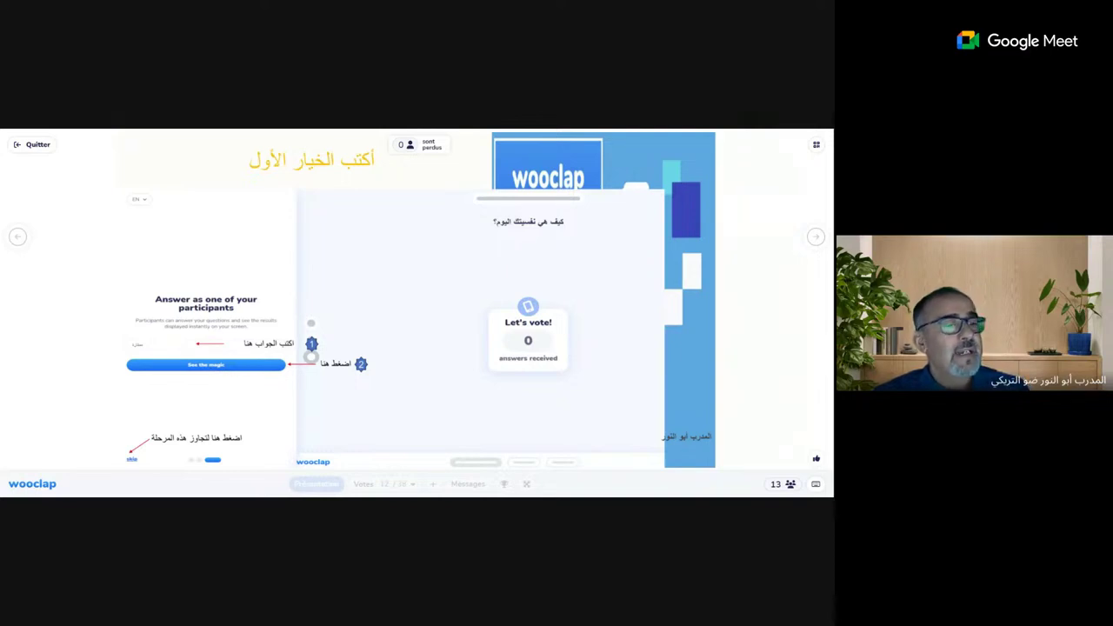
{"action": "left_click", "coordinate": [815, 237]}
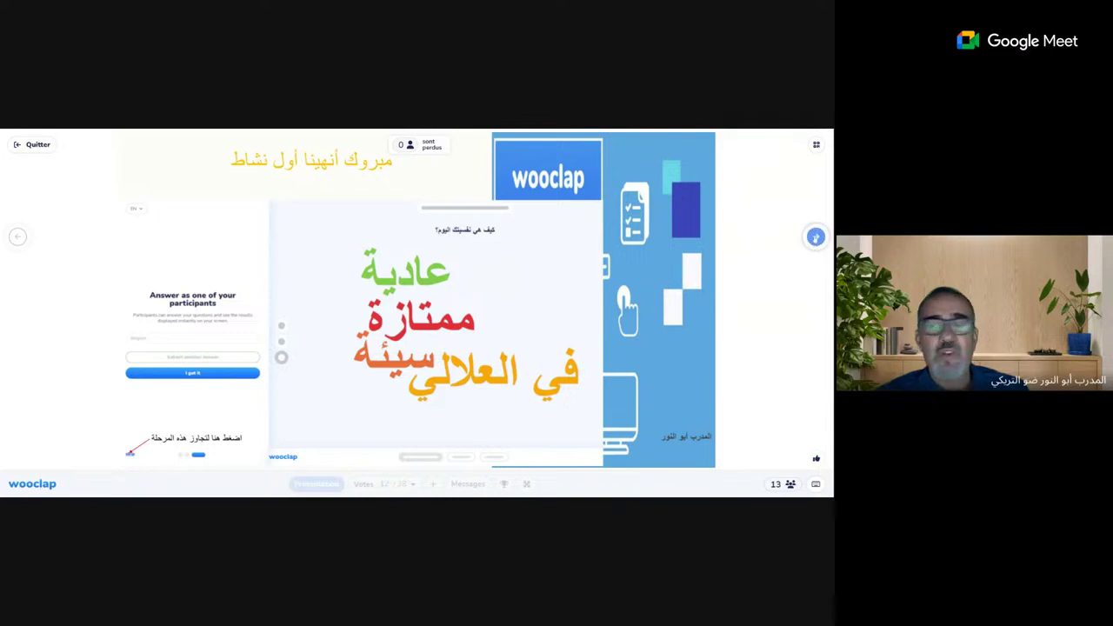
{"action": "left_click", "coordinate": [814, 236]}
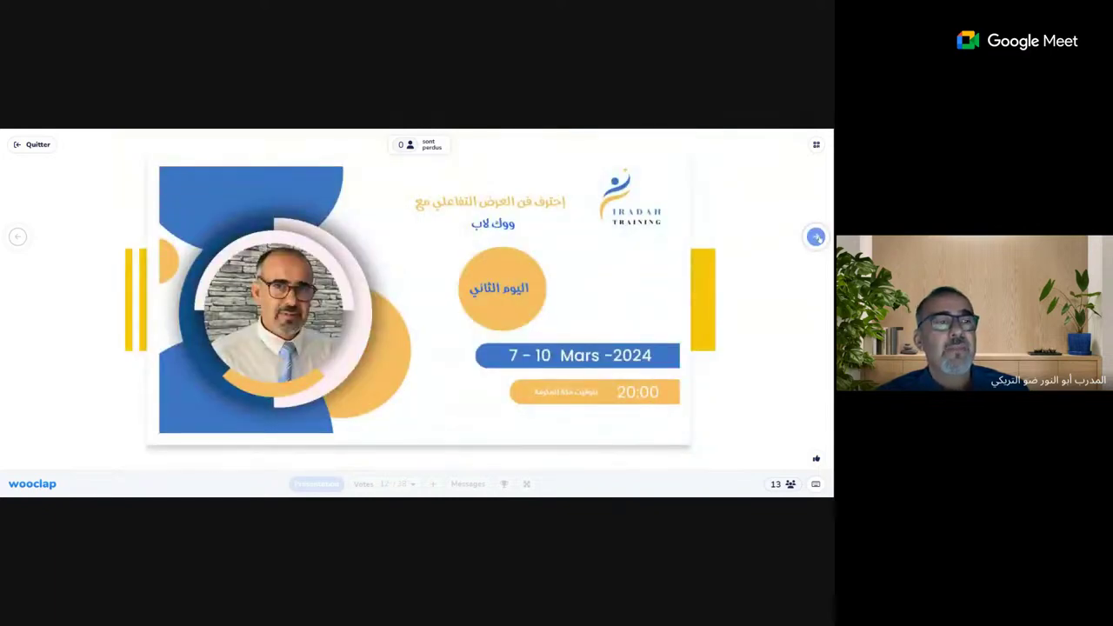
{"action": "left_click", "coordinate": [814, 237]}
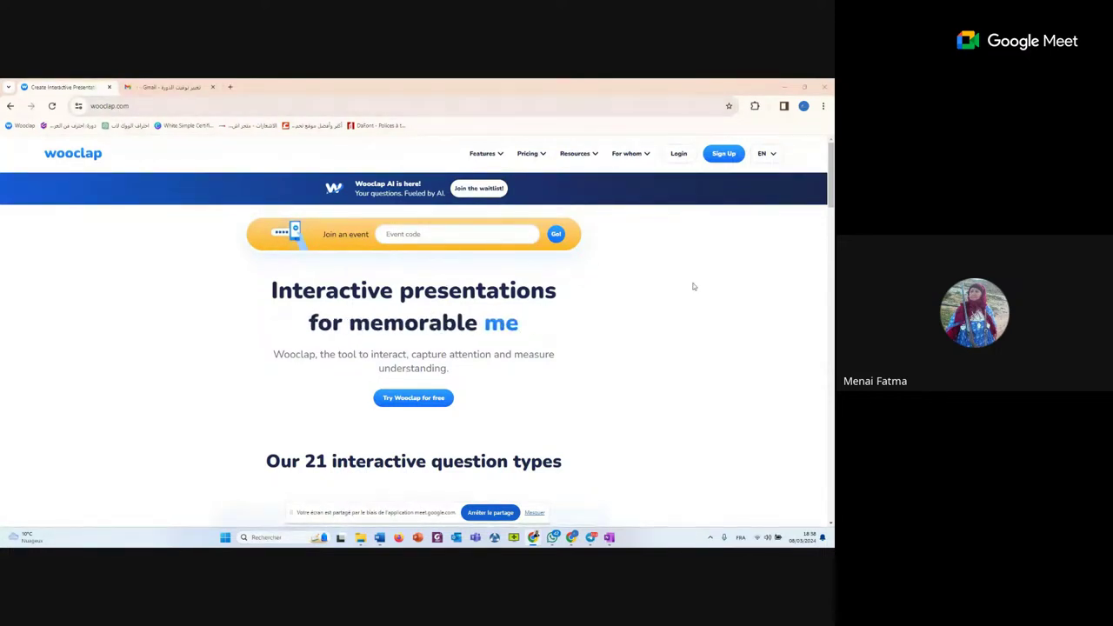
Open the Wooclap login page from the website, switch to account sign-up and sign in with the Google account
{"action": "left_click", "coordinate": [678, 153]}
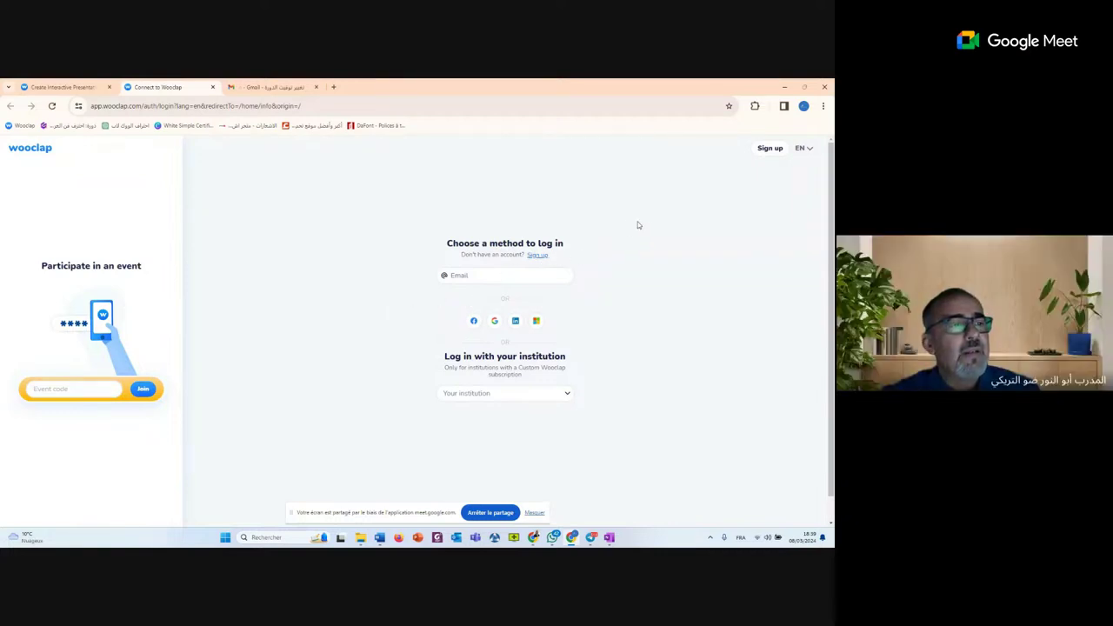
{"action": "left_click", "coordinate": [769, 149]}
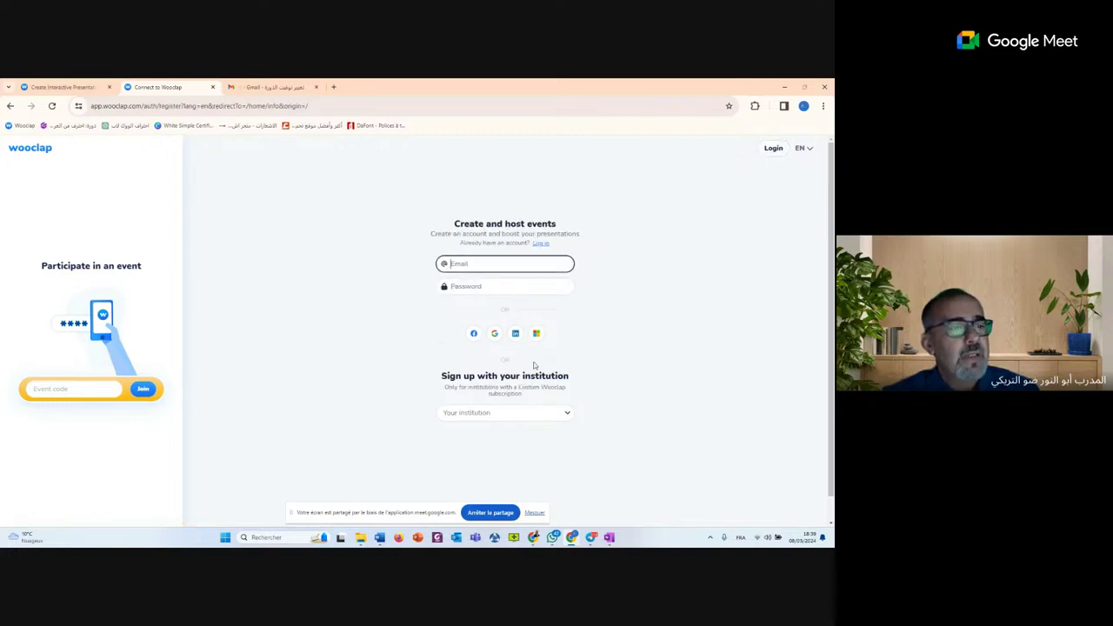
{"action": "left_click", "coordinate": [494, 335]}
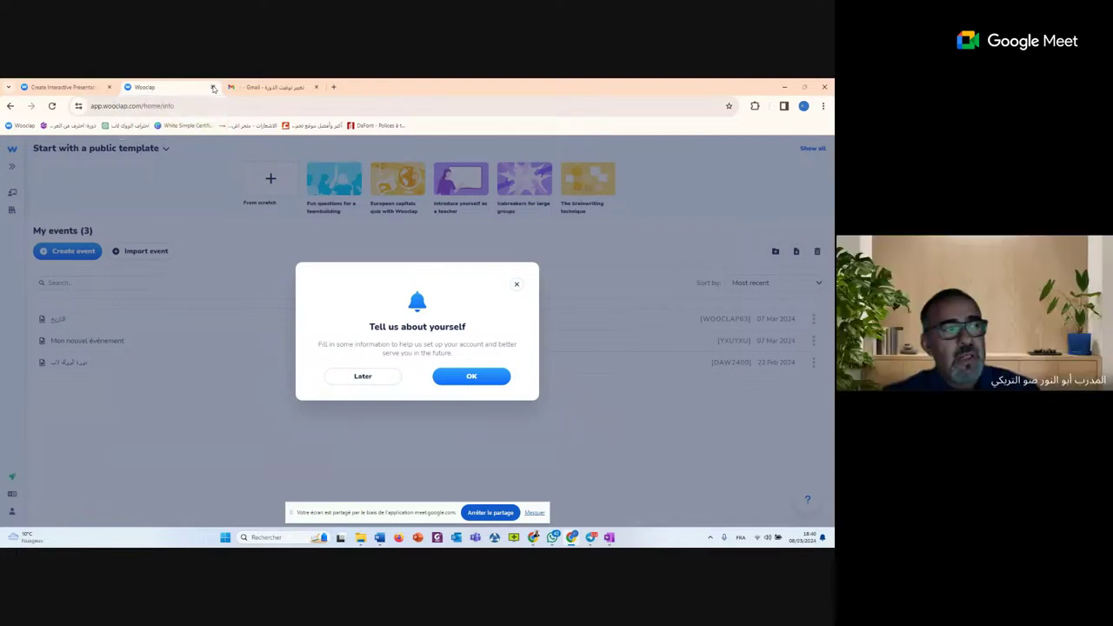
Close the account's browser tab, log in again from the Wooclap website and postpone the "Tell us about yourself" form
{"action": "left_click", "coordinate": [213, 88]}
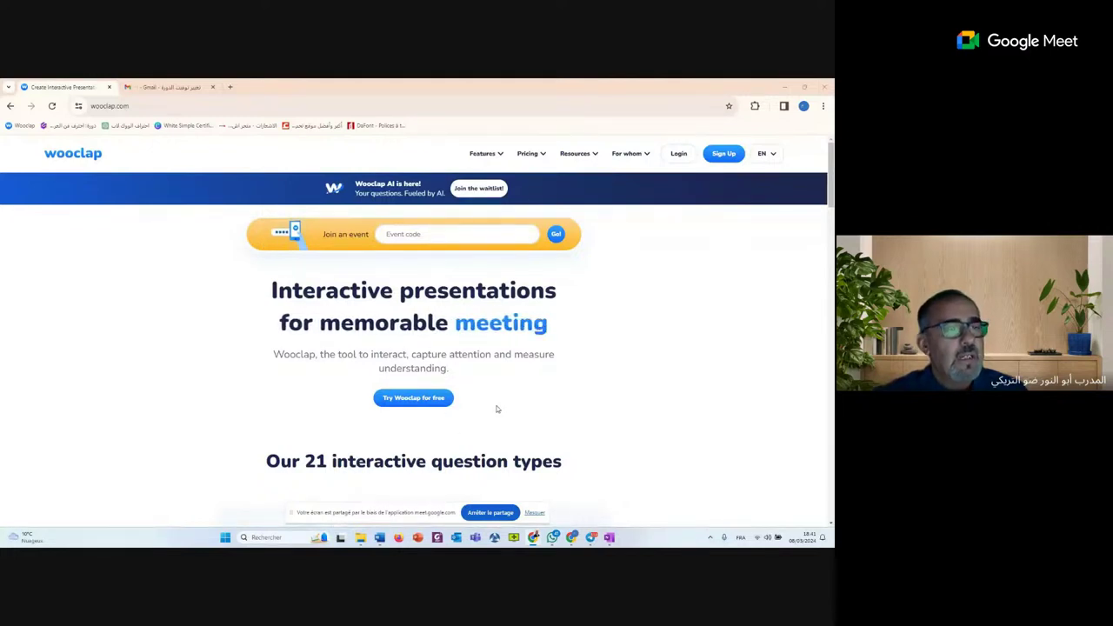
{"action": "left_click", "coordinate": [677, 154]}
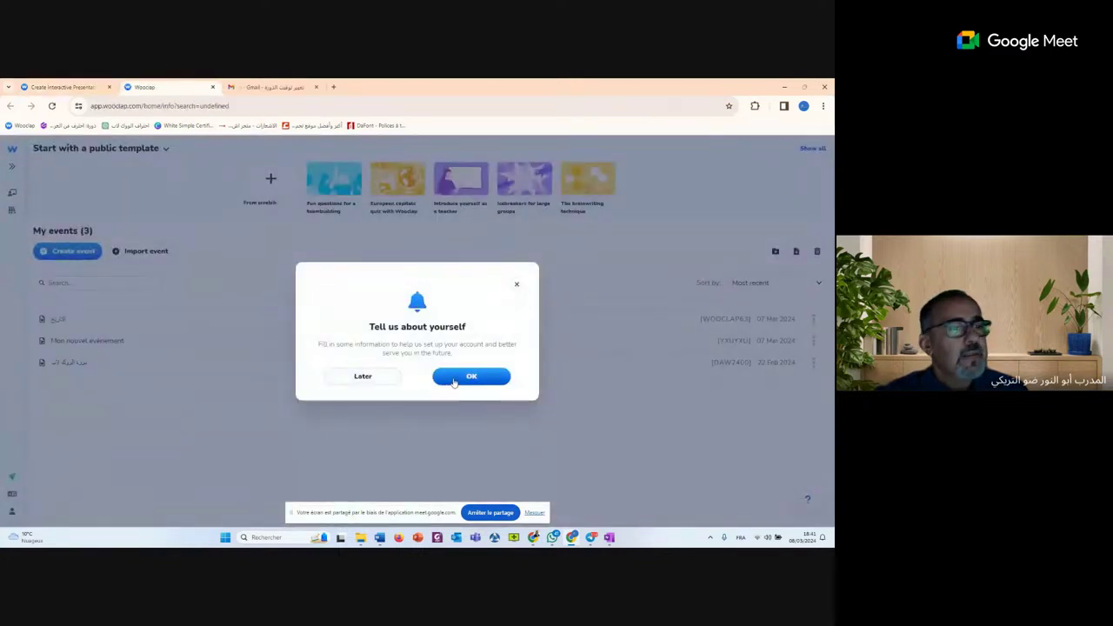
{"action": "left_click", "coordinate": [380, 383]}
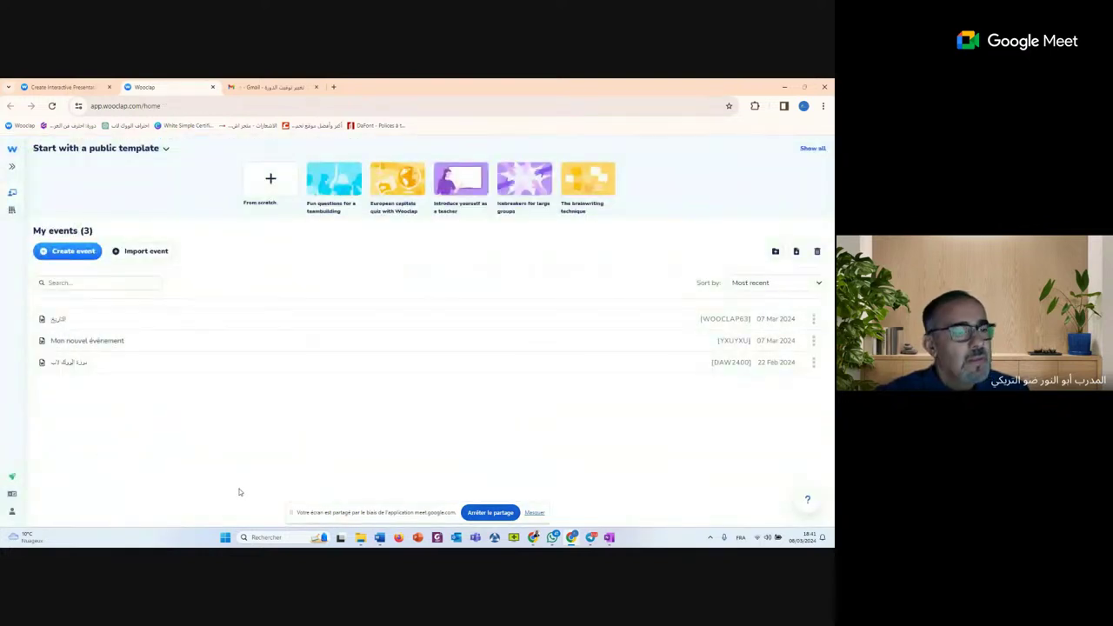
Return to the slide presentation, revisit the completed first activity slide and bring back the add/import event slide
{"action": "left_click", "coordinate": [783, 88]}
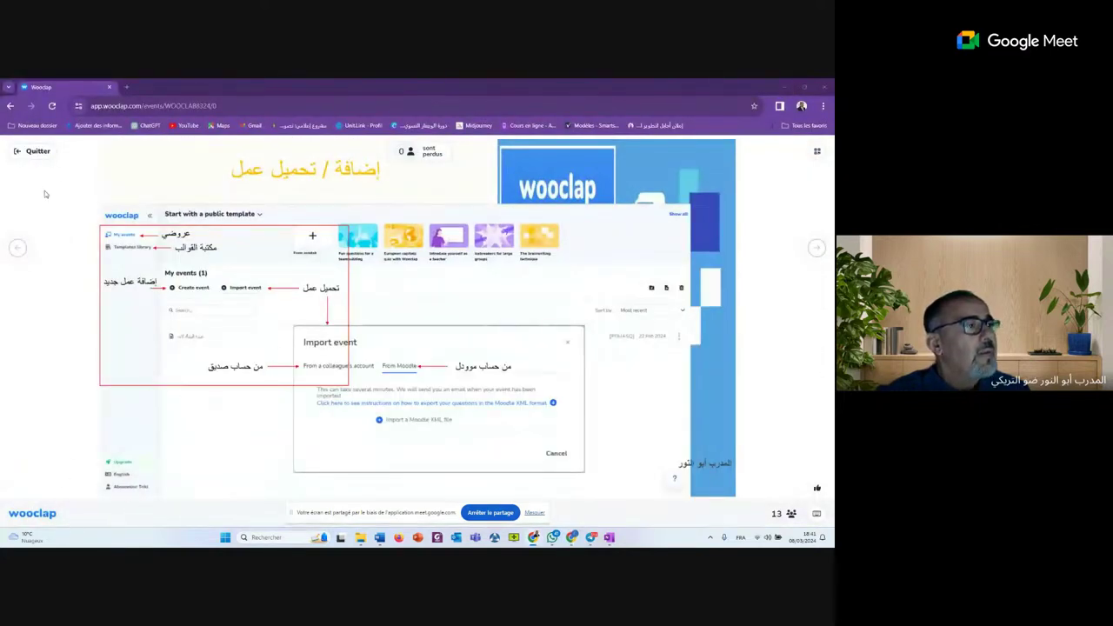
{"action": "left_click", "coordinate": [19, 247]}
{"action": "left_click", "coordinate": [19, 247]}
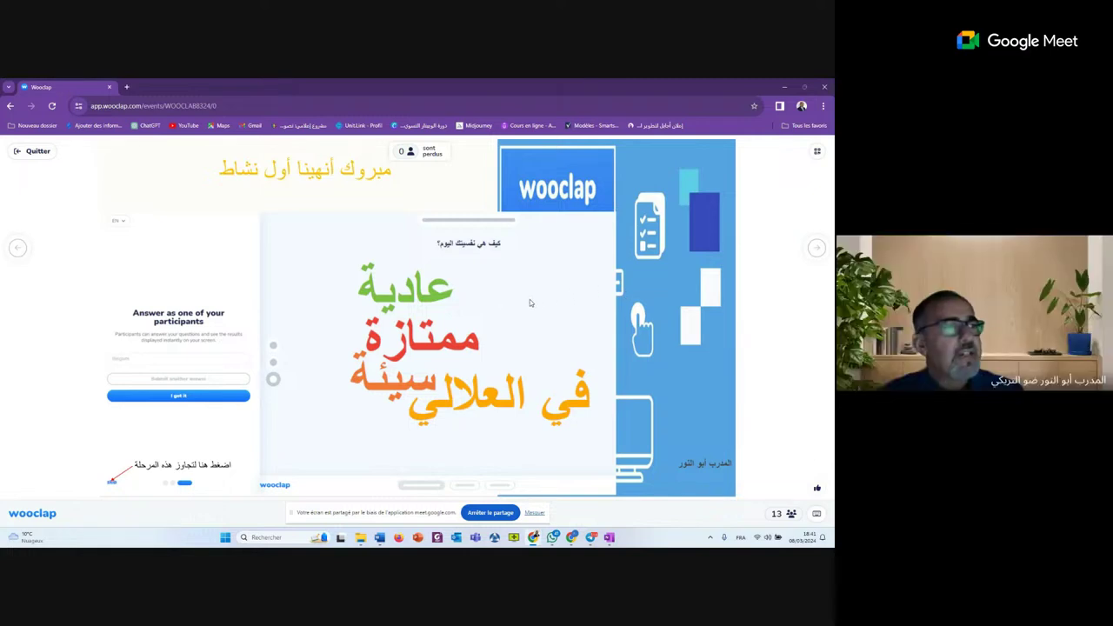
{"action": "left_click", "coordinate": [816, 249]}
{"action": "left_click", "coordinate": [816, 250]}
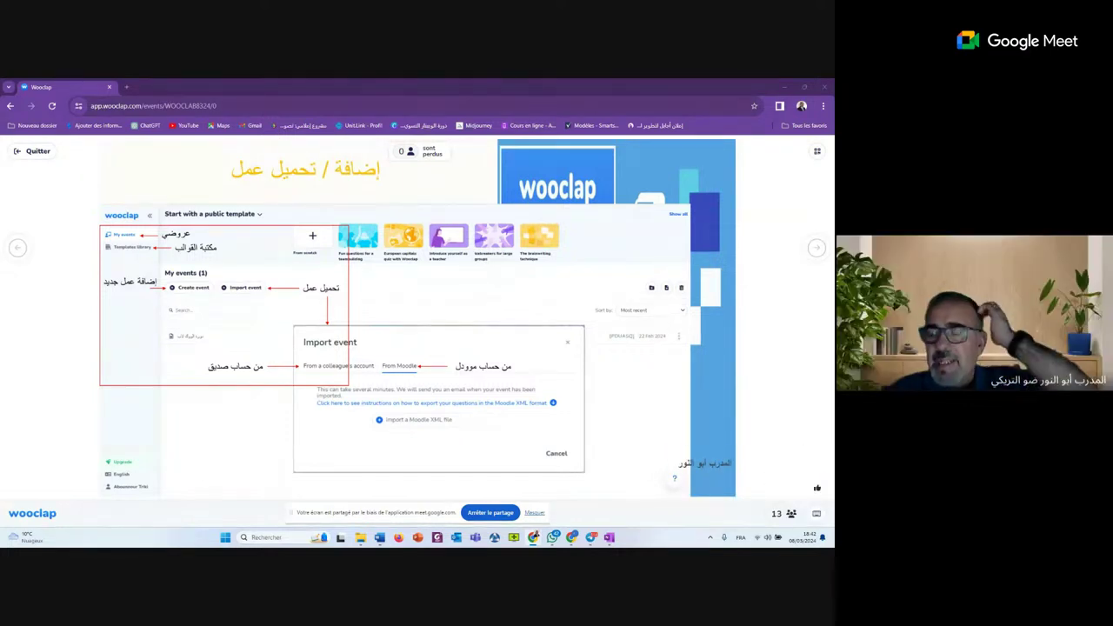
Go back through the answer, question, event creation and main page slides to the login methods slide
{"action": "left_click", "coordinate": [17, 249]}
{"action": "left_click", "coordinate": [17, 249]}
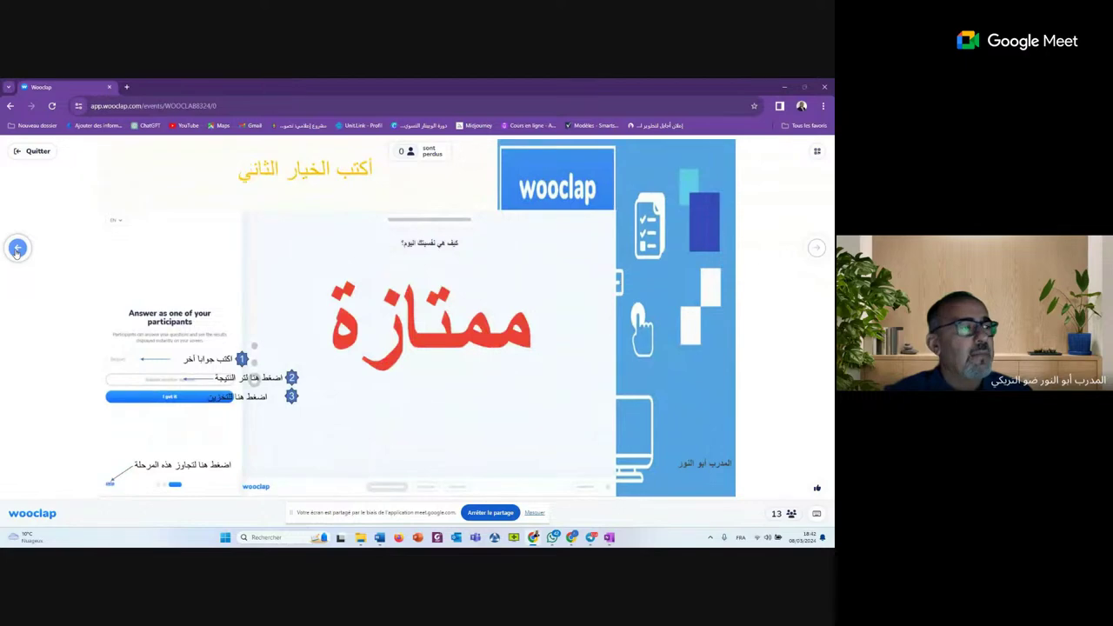
{"action": "left_click", "coordinate": [18, 249]}
{"action": "left_click", "coordinate": [17, 249]}
{"action": "left_click", "coordinate": [17, 248]}
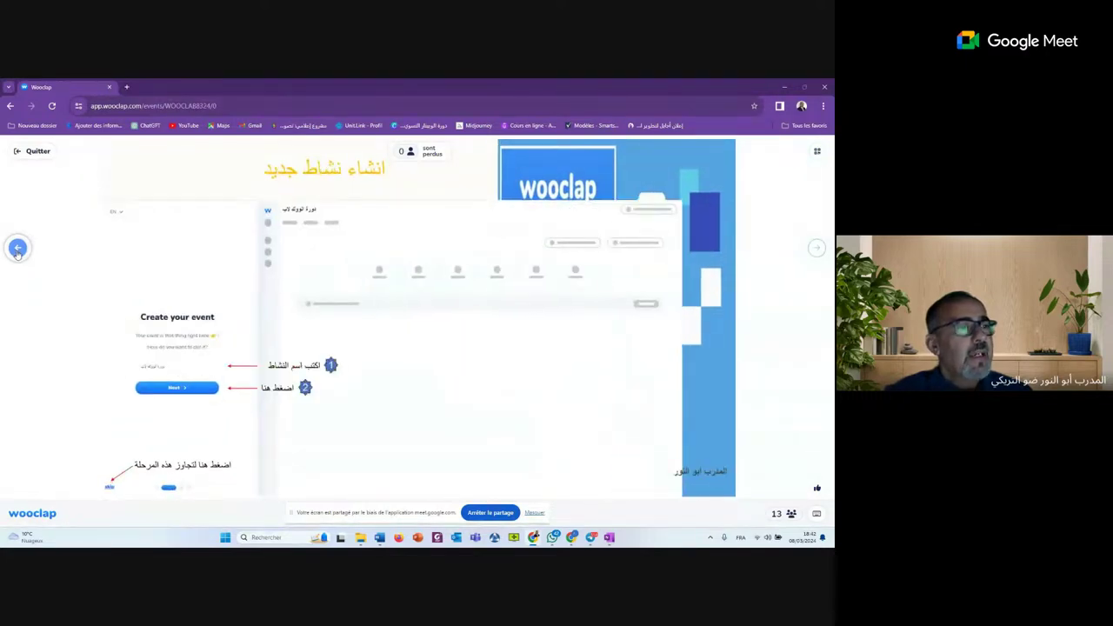
{"action": "left_click", "coordinate": [17, 249]}
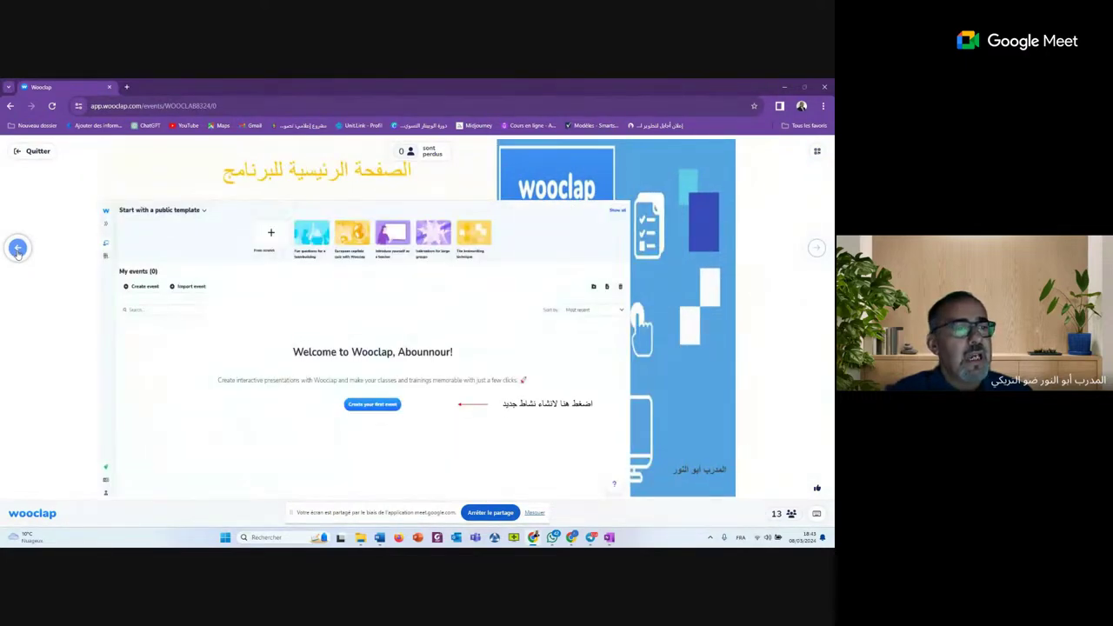
{"action": "left_click", "coordinate": [17, 249]}
{"action": "left_click", "coordinate": [17, 249]}
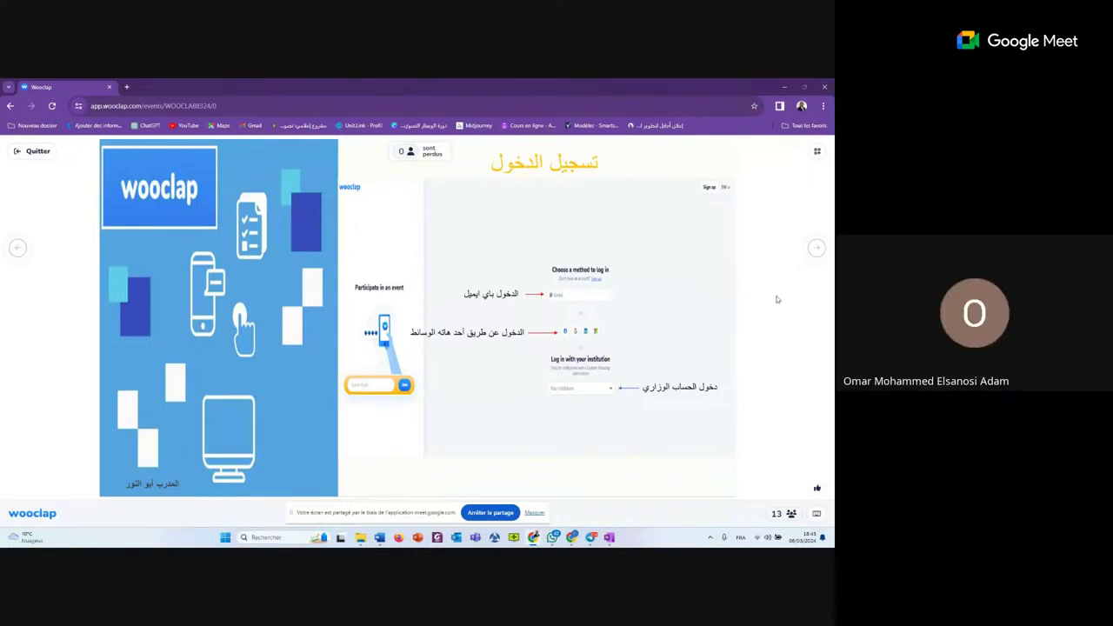
Review the login methods, Google account choice, consent and interface topics slides, up to the main page slide
{"action": "left_click", "coordinate": [816, 247]}
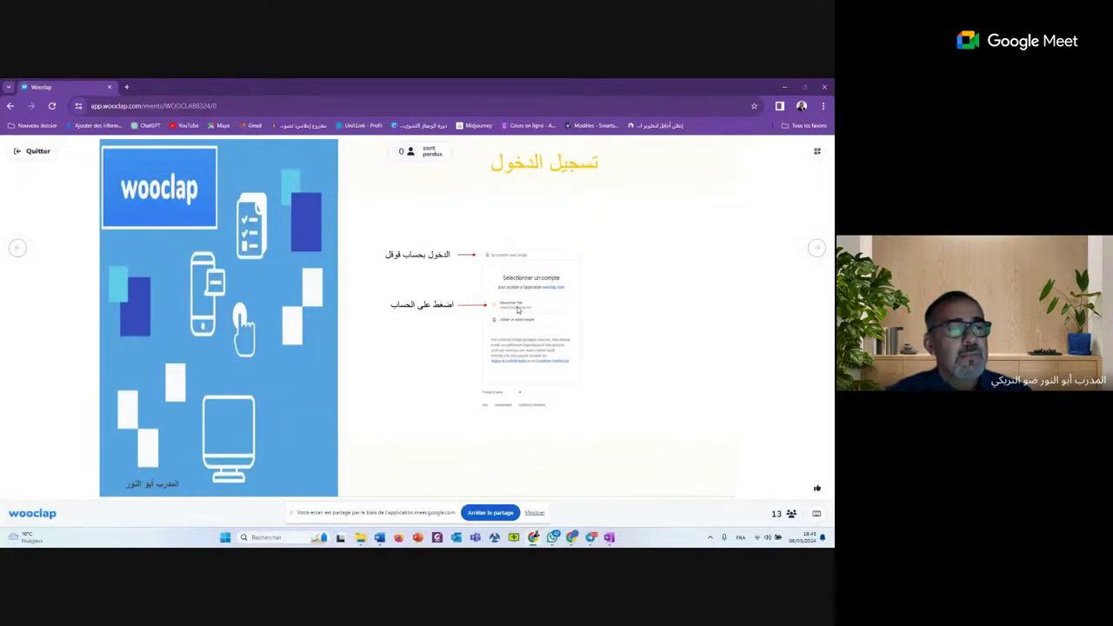
{"action": "left_click", "coordinate": [816, 249]}
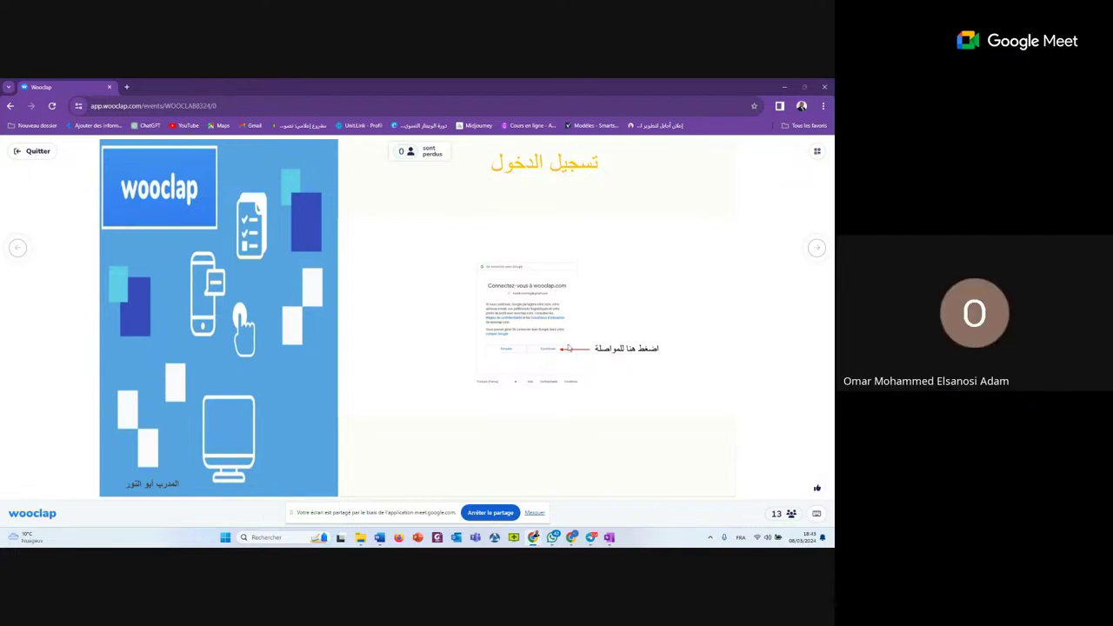
{"action": "left_click", "coordinate": [816, 249]}
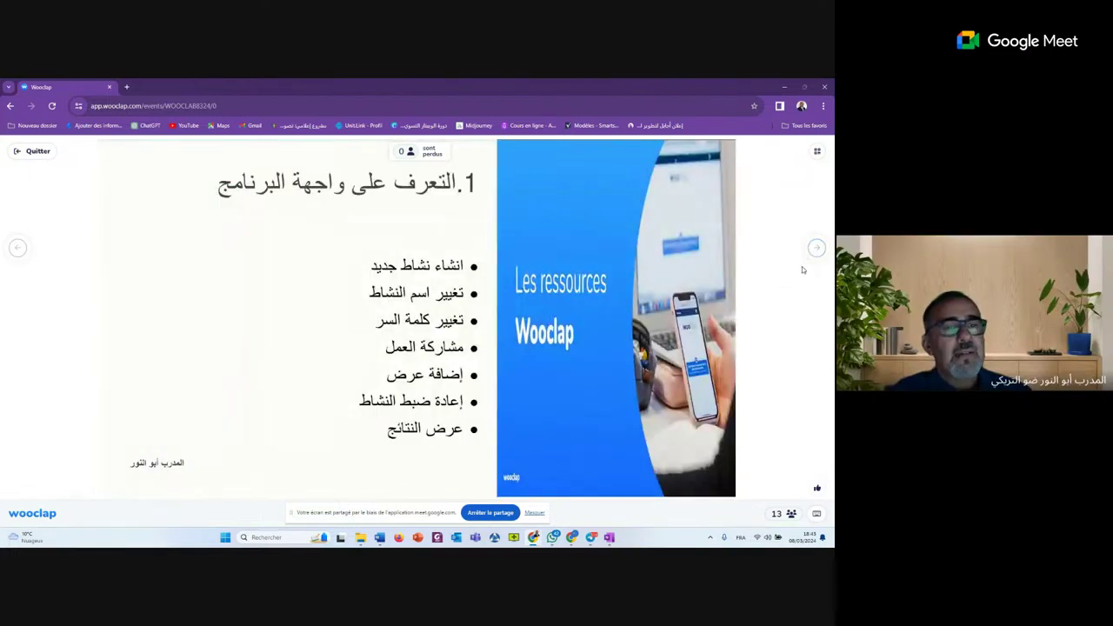
{"action": "left_click", "coordinate": [816, 248]}
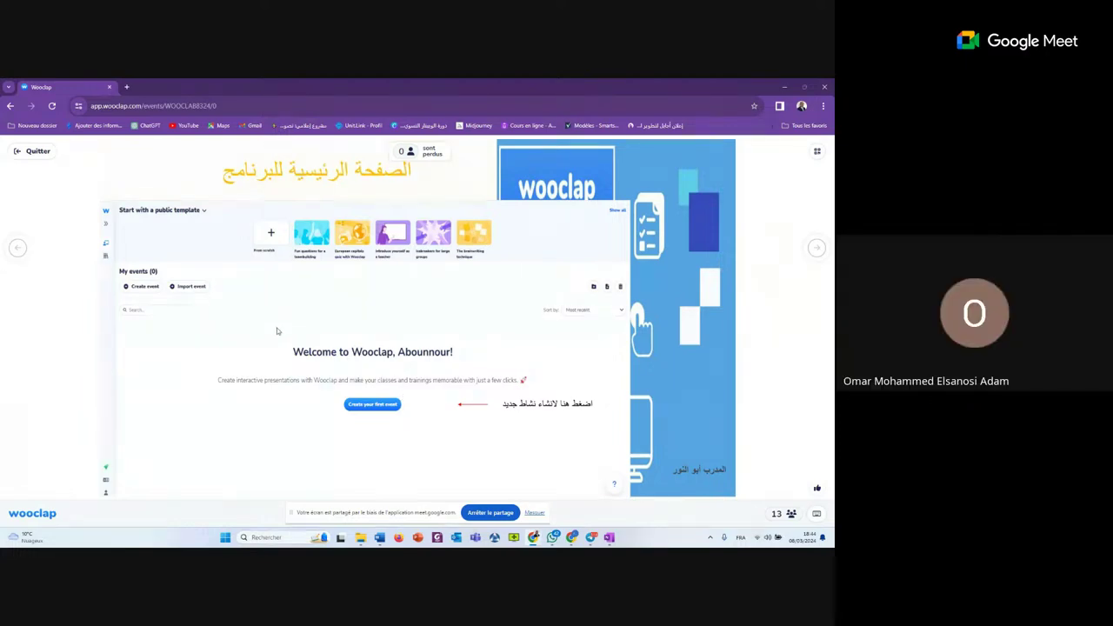
Go back to the Google account choice slide and review account selection and consent again, up to the main page slide
{"action": "left_click", "coordinate": [19, 249]}
{"action": "left_click", "coordinate": [18, 248]}
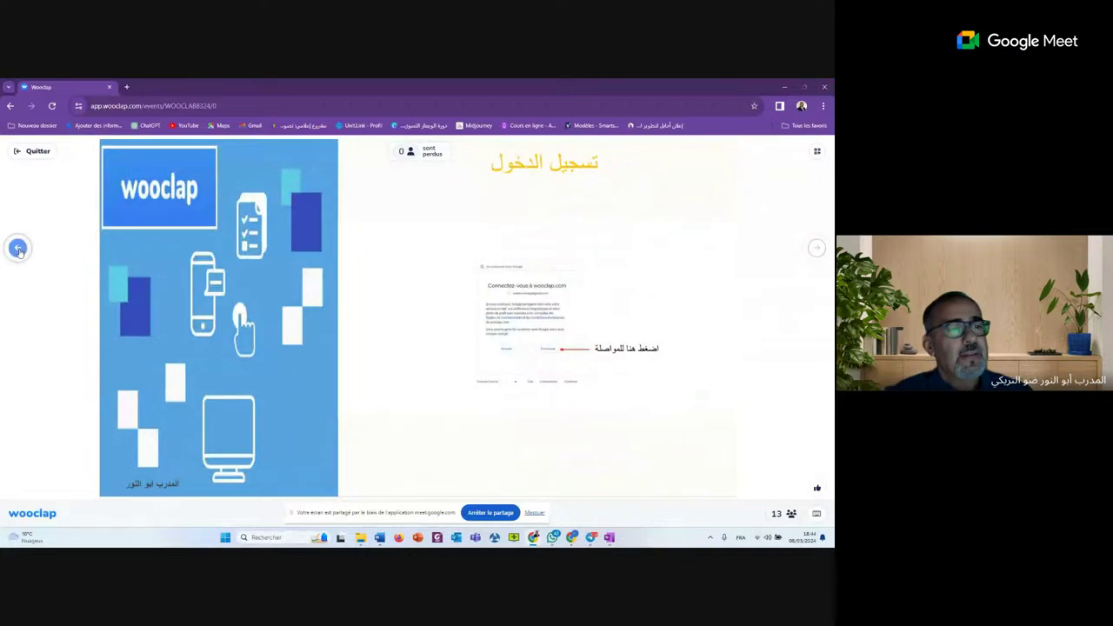
{"action": "left_click", "coordinate": [18, 249]}
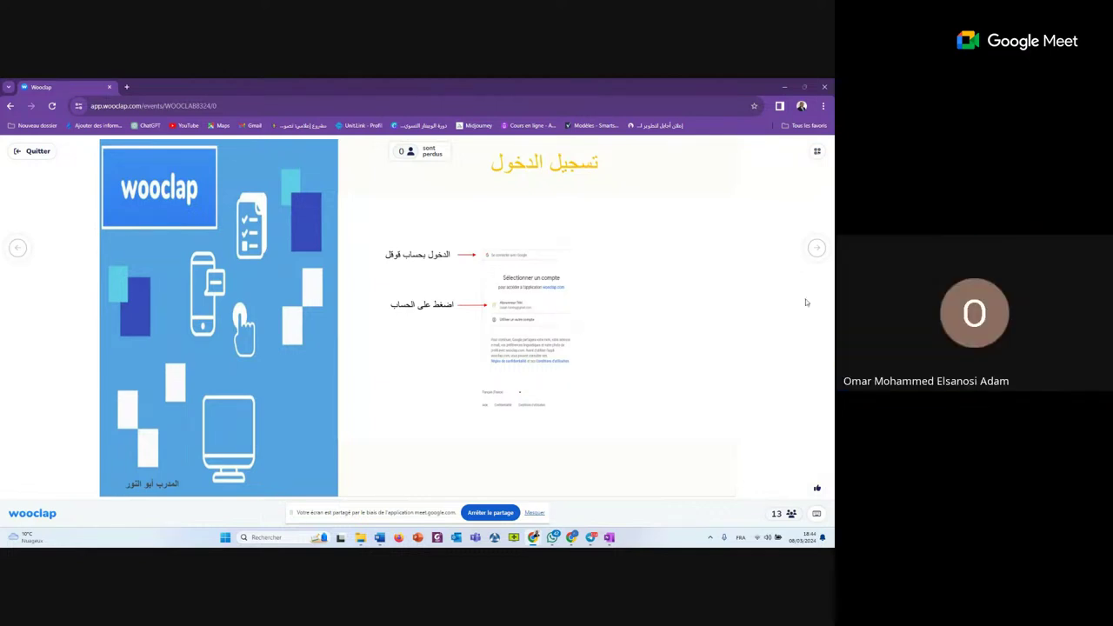
{"action": "left_click", "coordinate": [816, 249]}
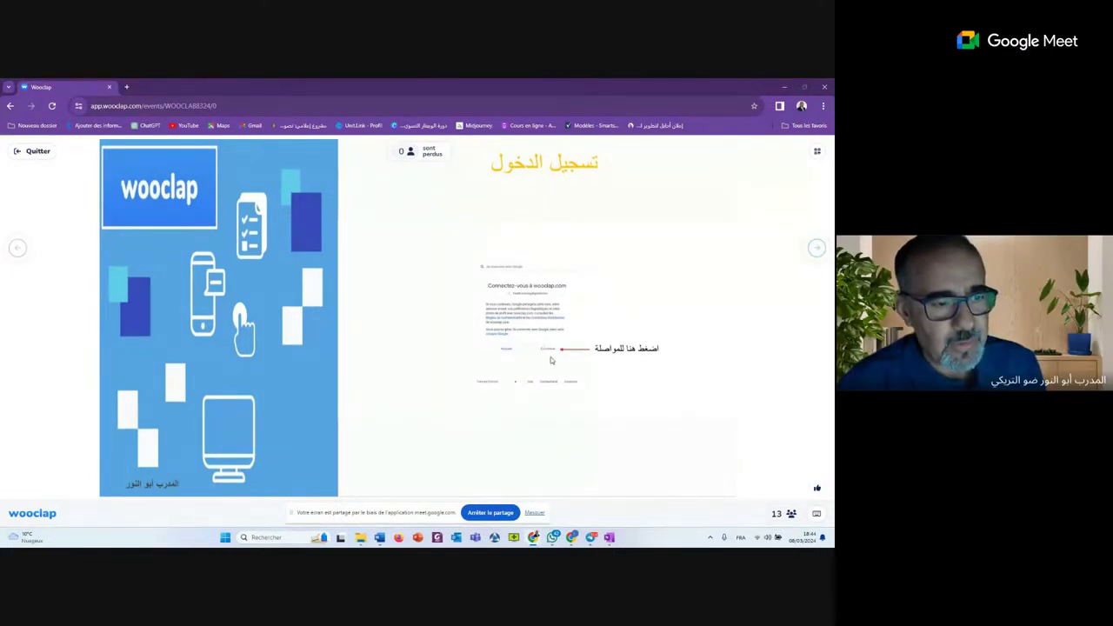
{"action": "left_click", "coordinate": [816, 250]}
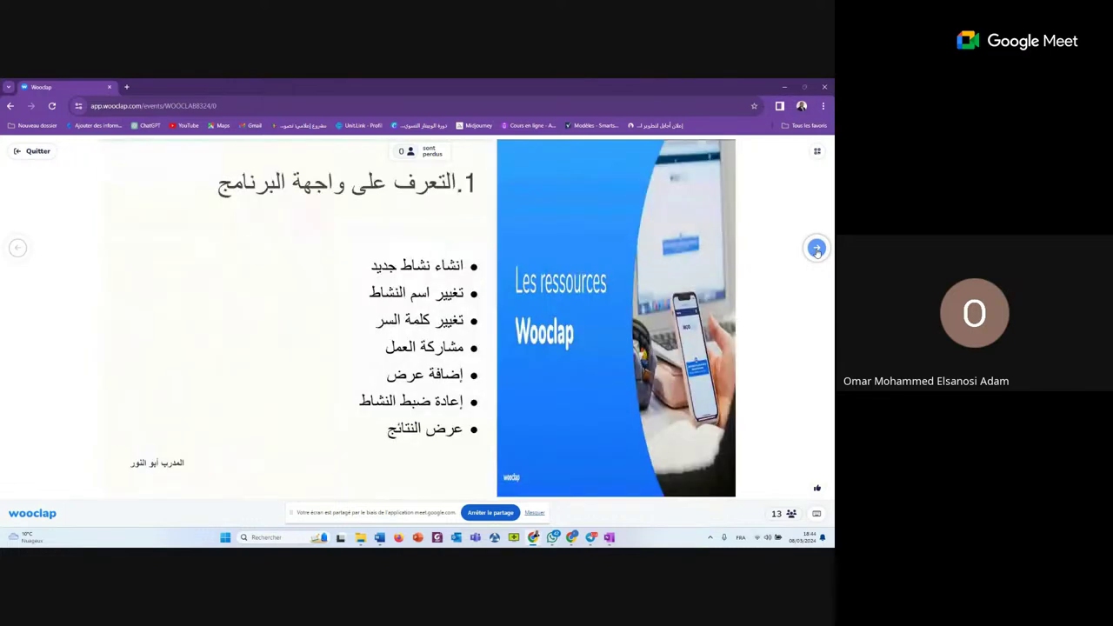
{"action": "left_click", "coordinate": [816, 250]}
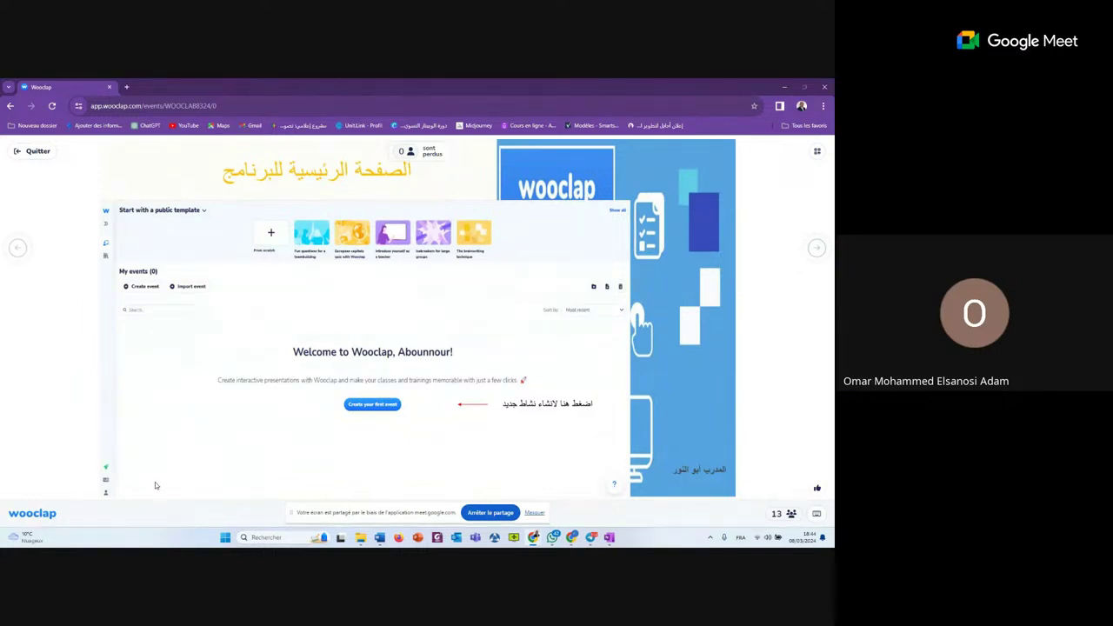
Recheck the Google account choice slide once more and return to the main page slide
{"action": "left_click", "coordinate": [17, 248]}
{"action": "left_click", "coordinate": [18, 249]}
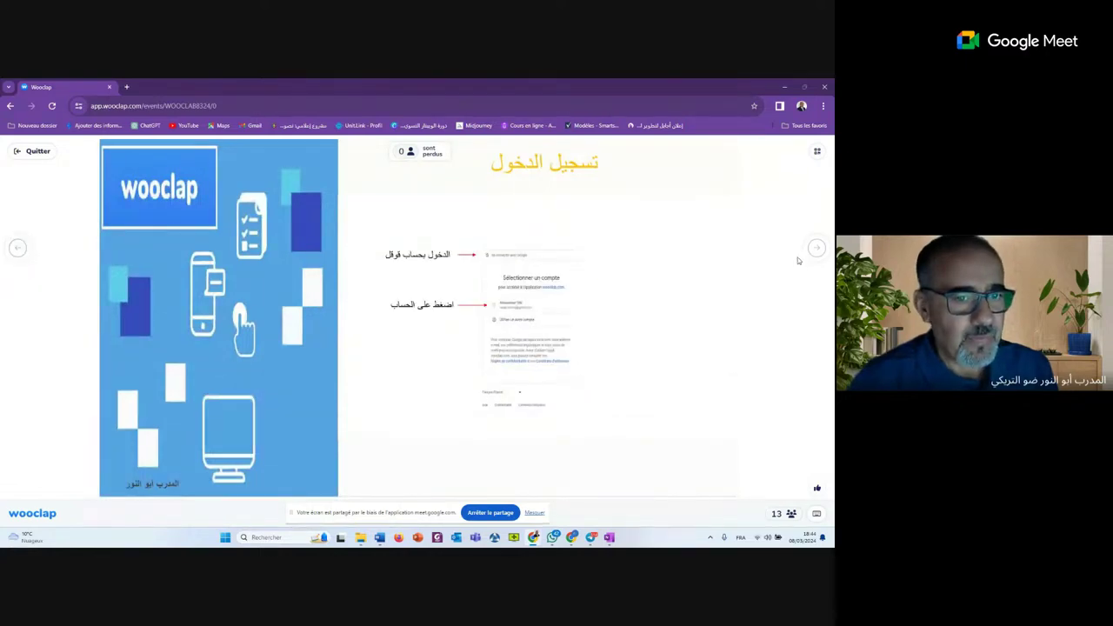
{"action": "left_click", "coordinate": [816, 249]}
{"action": "left_click", "coordinate": [815, 249]}
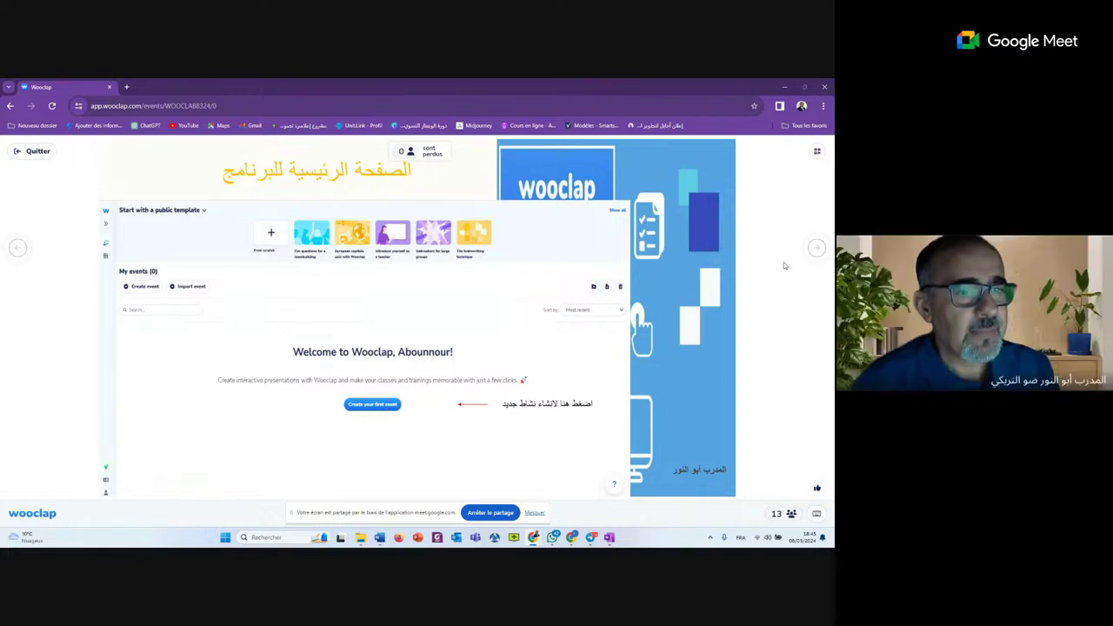
Review the event naming, first question and answer slides, continuing past the second-day cover to the add/import event slide
{"action": "left_click", "coordinate": [817, 250]}
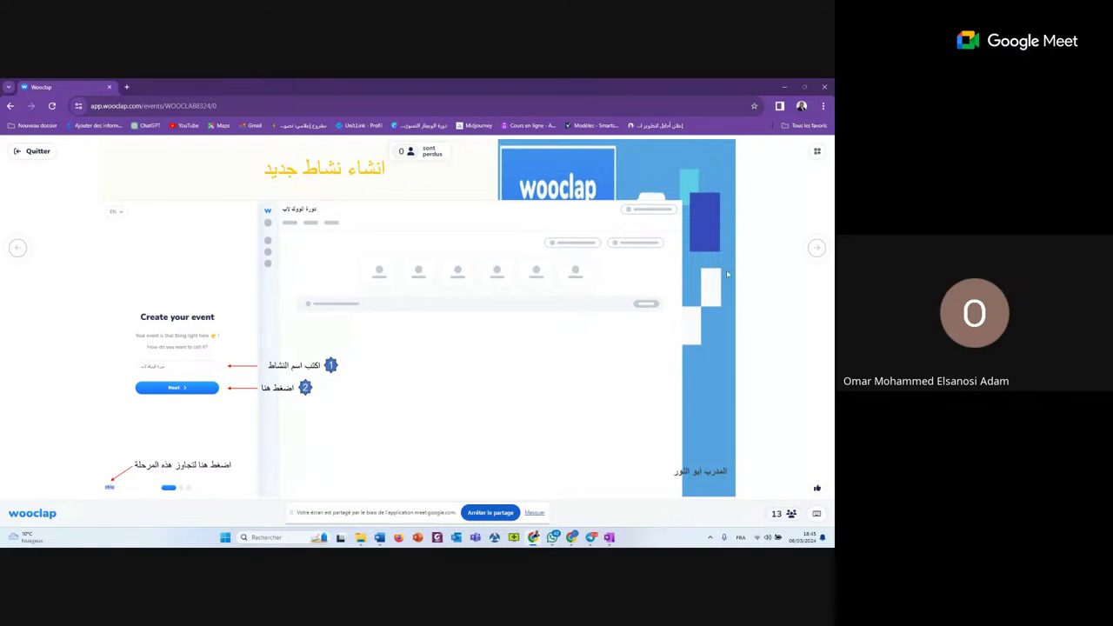
{"action": "left_click", "coordinate": [815, 249]}
{"action": "left_click", "coordinate": [815, 249]}
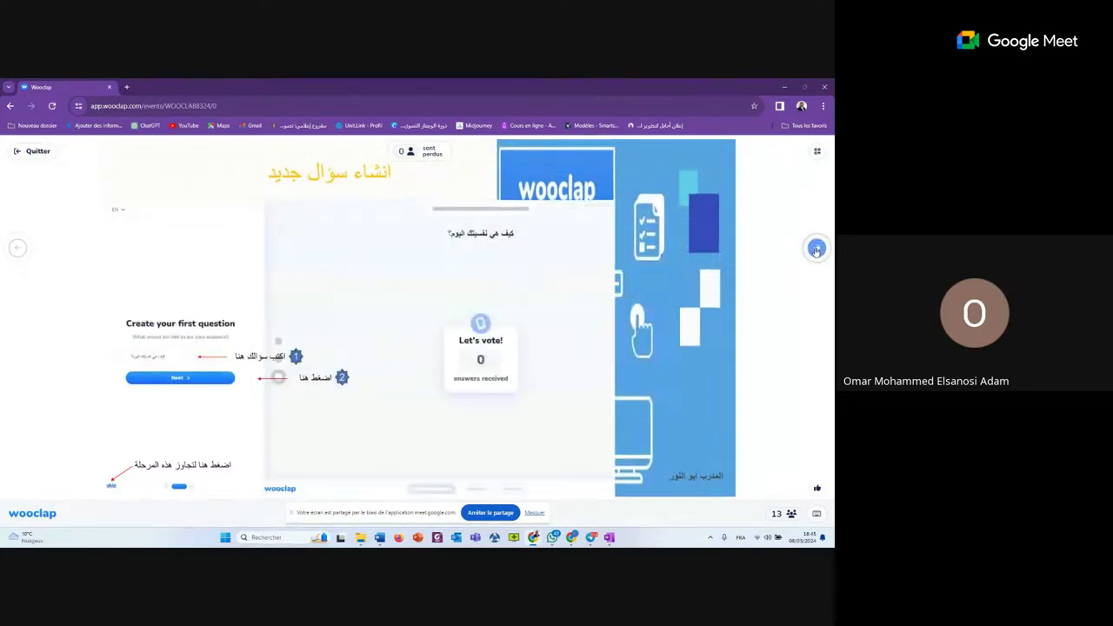
{"action": "left_click", "coordinate": [815, 250]}
{"action": "left_click", "coordinate": [815, 250]}
{"action": "left_click", "coordinate": [816, 249]}
{"action": "left_click", "coordinate": [816, 250]}
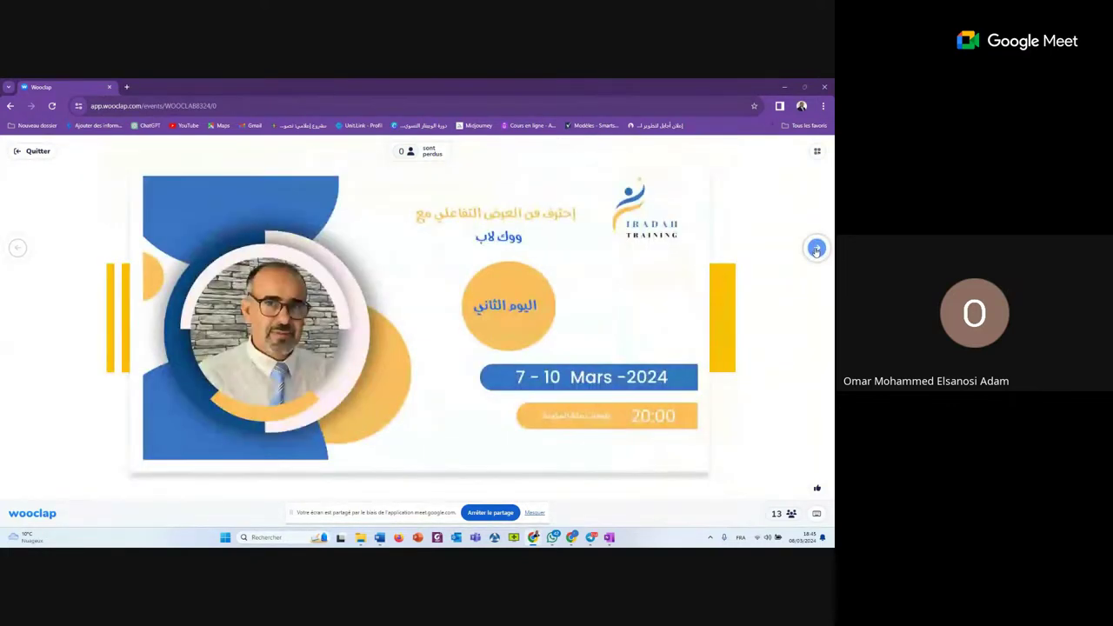
{"action": "left_click", "coordinate": [815, 250]}
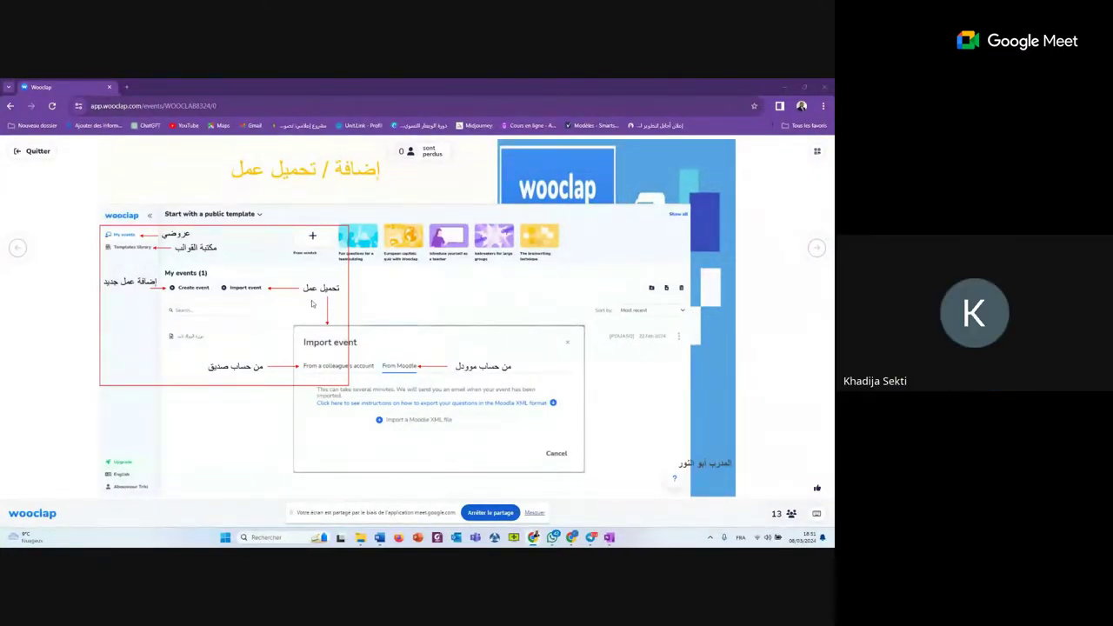
Go back from the add/import event slide through the whole lesson to the Wooclap home page login slide
{"action": "left_click", "coordinate": [18, 249]}
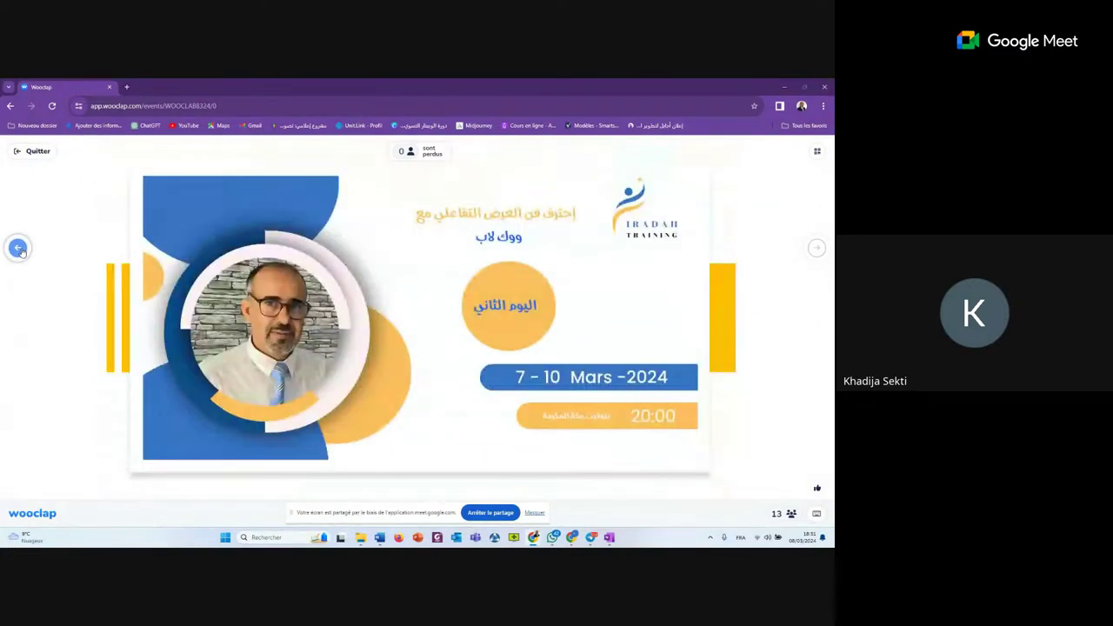
{"action": "left_click", "coordinate": [18, 249]}
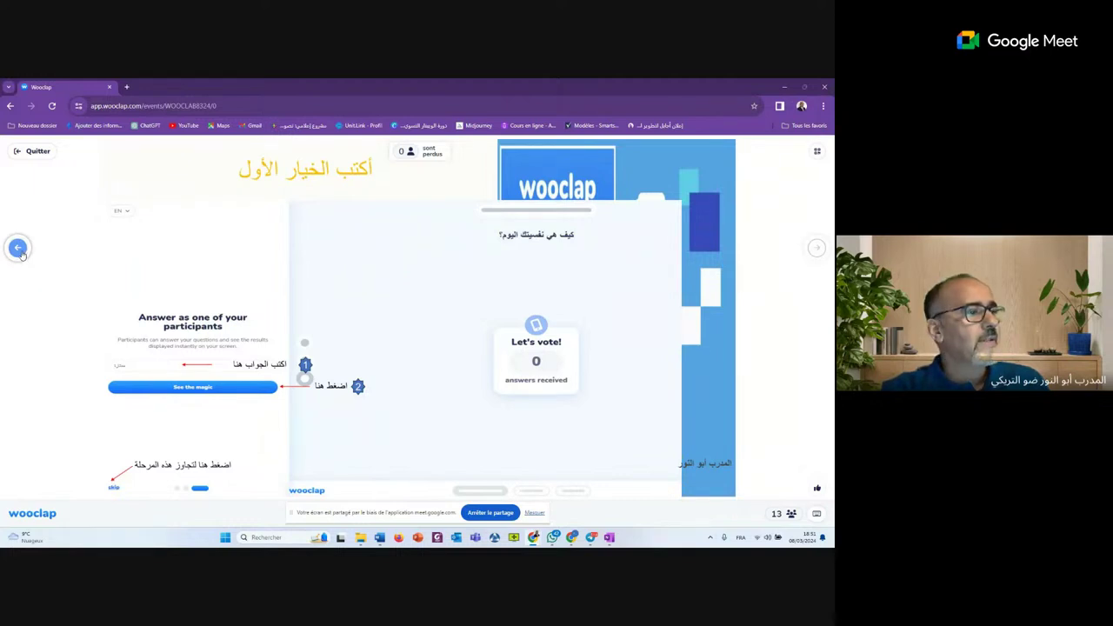
{"action": "left_click", "coordinate": [18, 248]}
{"action": "left_click", "coordinate": [18, 249]}
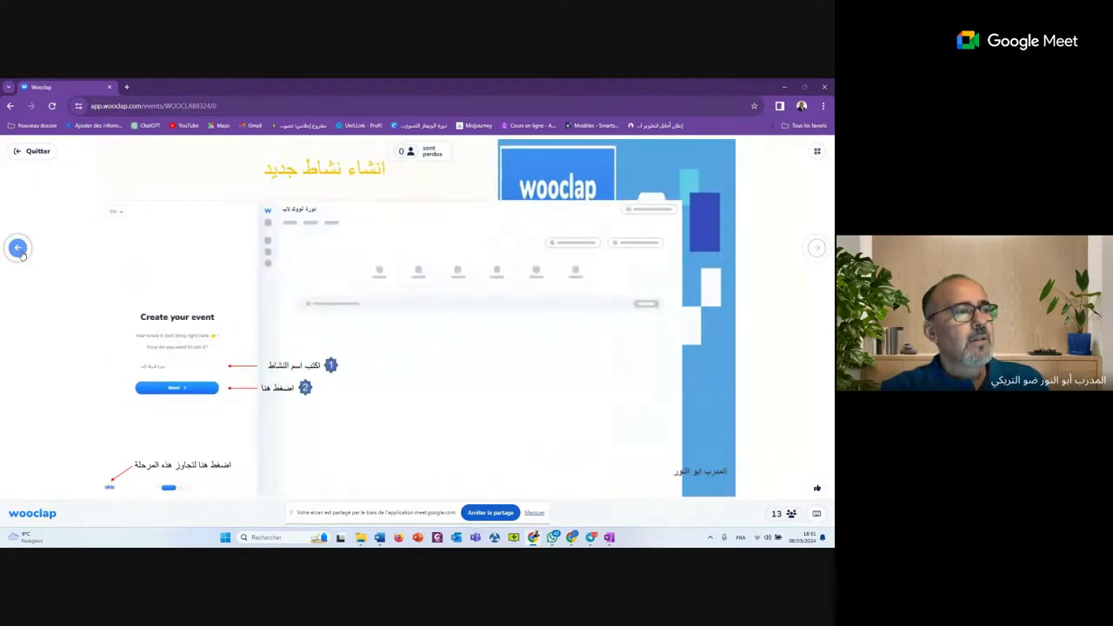
{"action": "left_click", "coordinate": [18, 248]}
{"action": "left_click", "coordinate": [18, 249]}
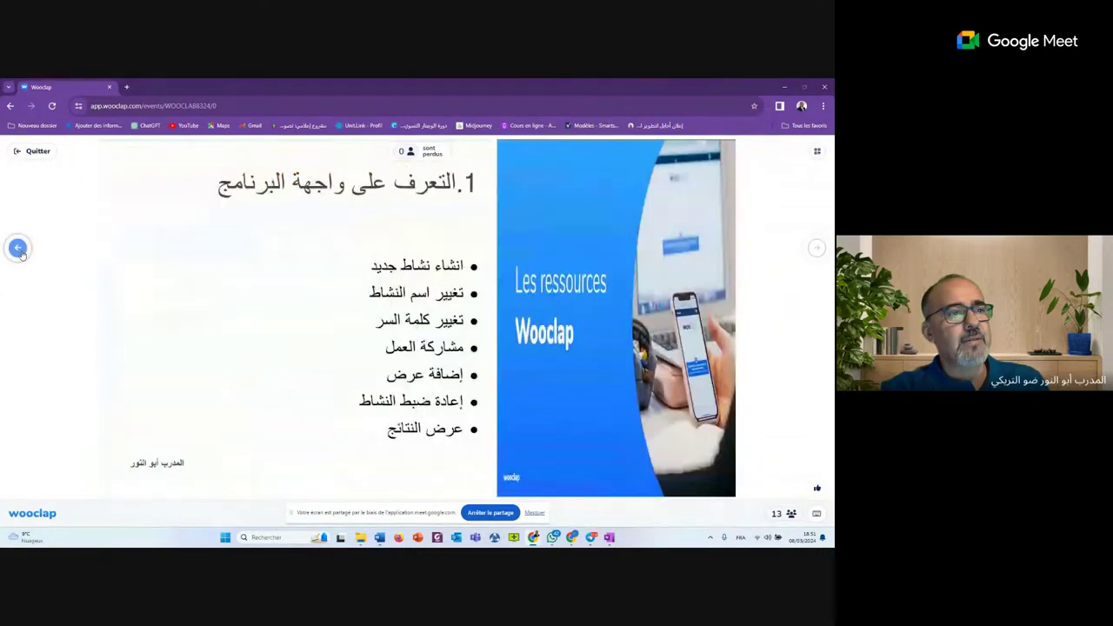
{"action": "left_click", "coordinate": [18, 249]}
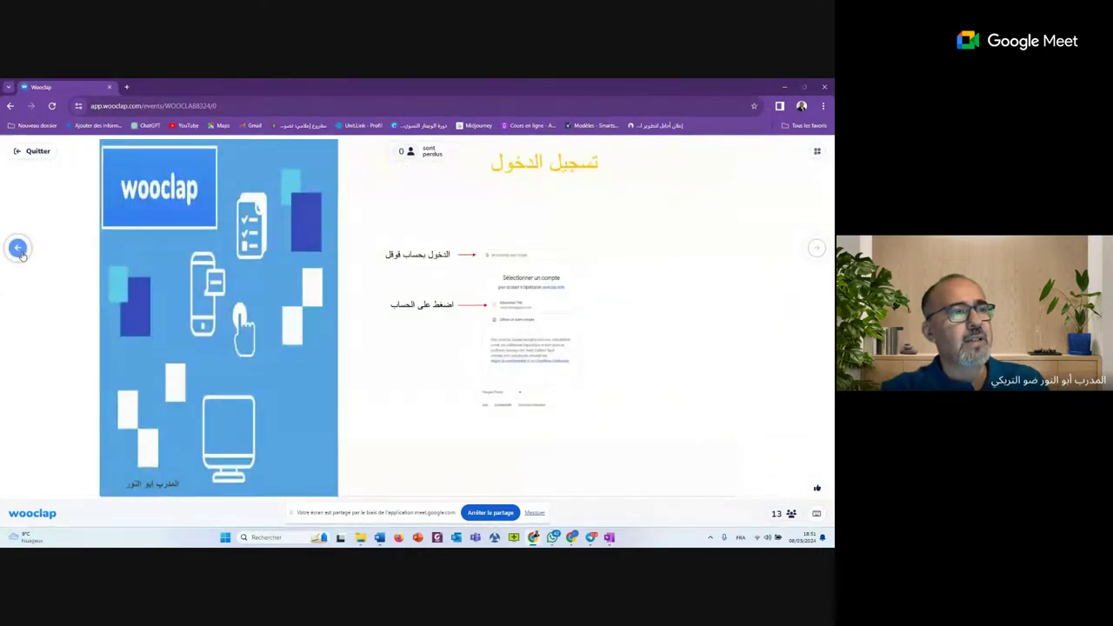
{"action": "left_click", "coordinate": [18, 249]}
{"action": "left_click", "coordinate": [18, 249]}
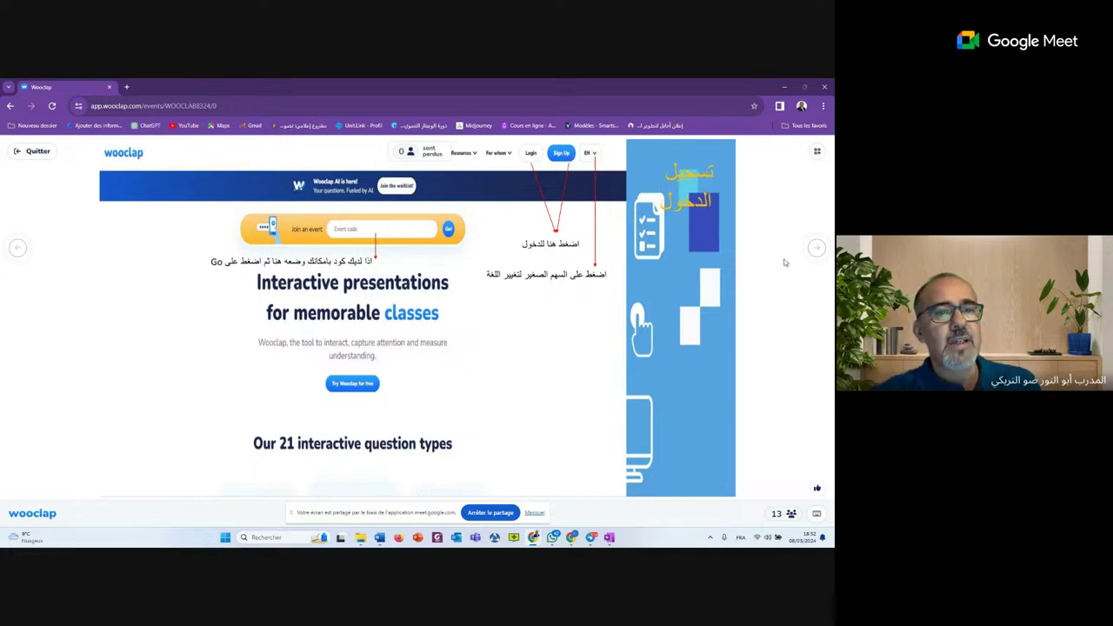
Review the login methods and Google account choice slides, then return to the home page login slide
{"action": "left_click", "coordinate": [816, 248]}
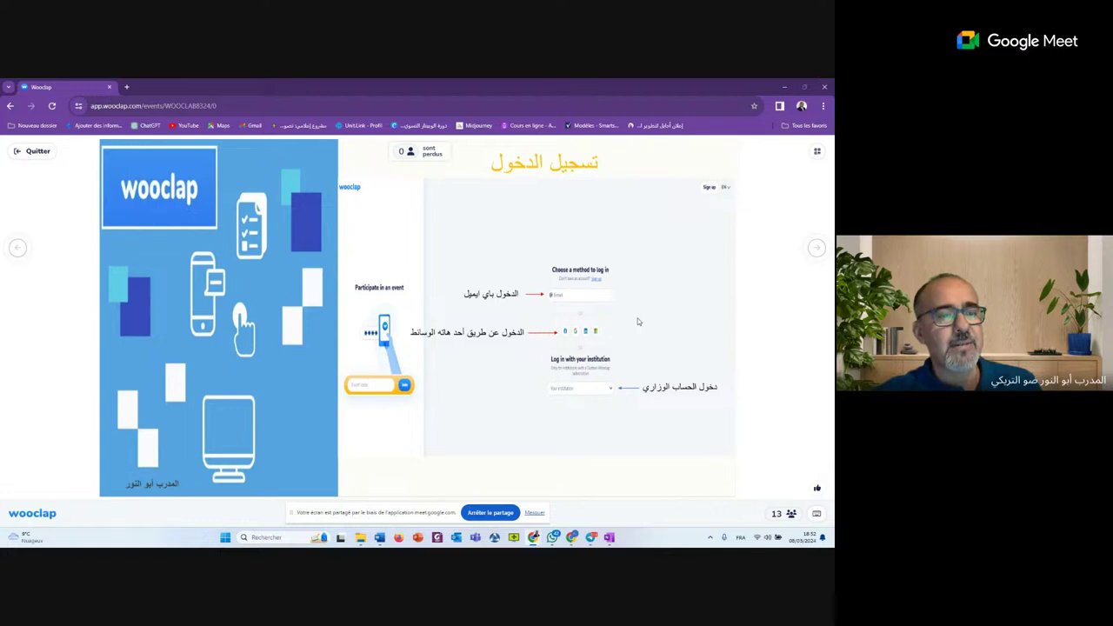
{"action": "left_click", "coordinate": [816, 248]}
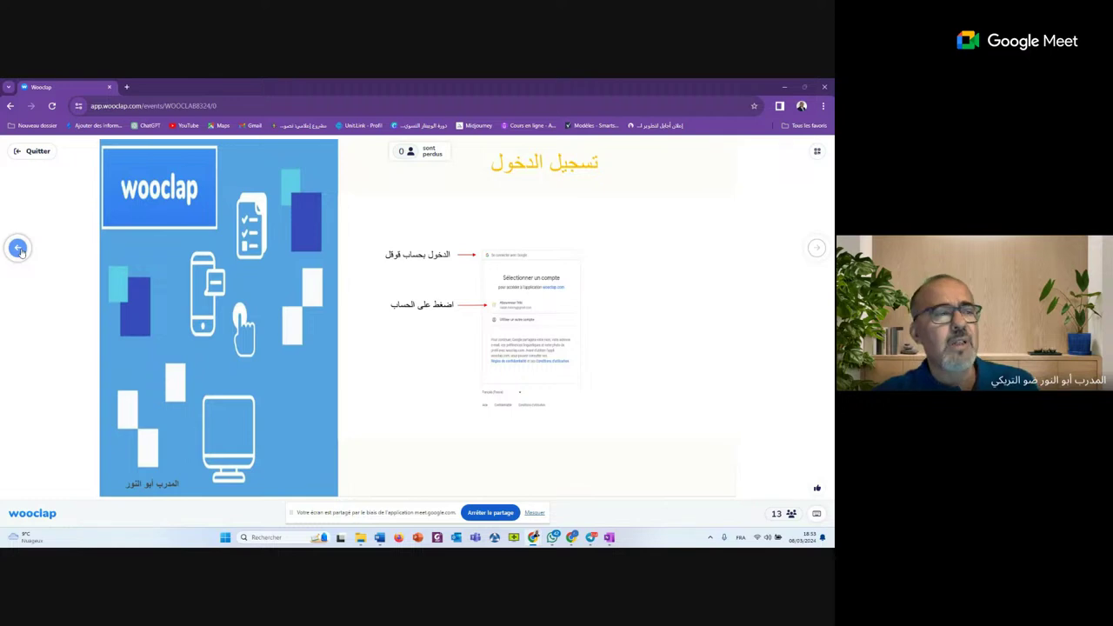
{"action": "left_click", "coordinate": [19, 250]}
{"action": "left_click", "coordinate": [20, 249]}
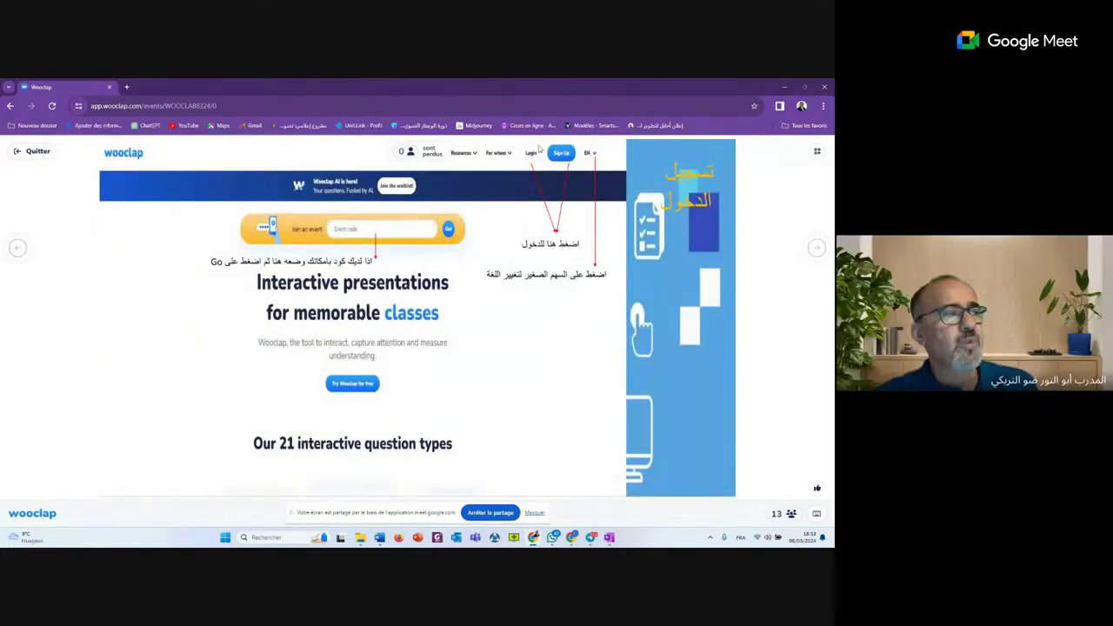
Advance from the home page login slide through the login, consent and main page slides to the event creation slide
{"action": "left_click", "coordinate": [816, 248]}
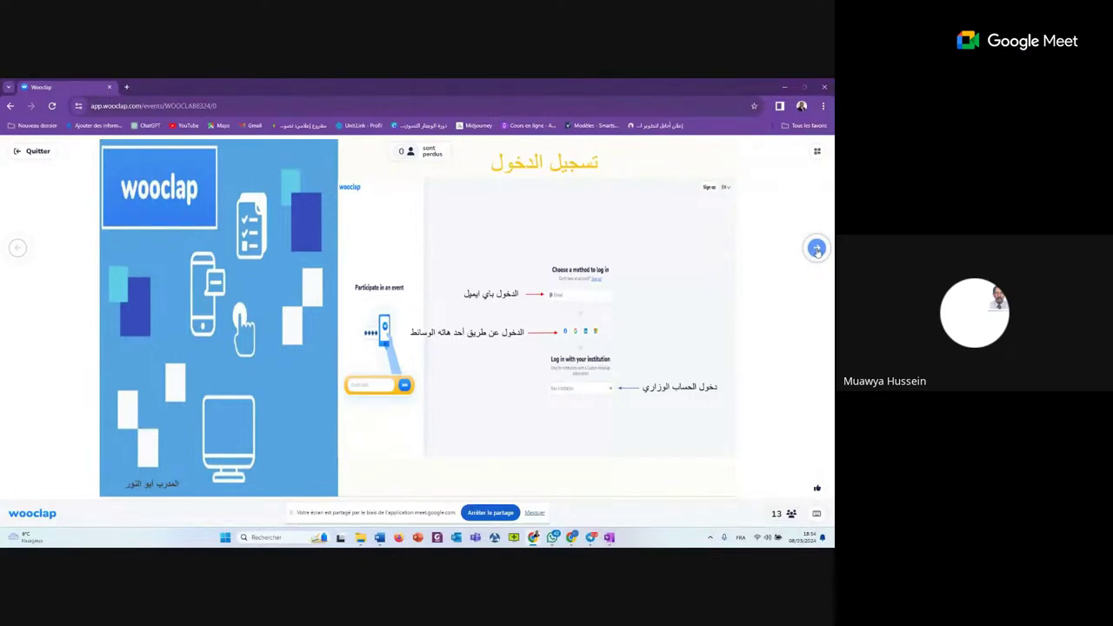
{"action": "left_click", "coordinate": [816, 249]}
{"action": "left_click", "coordinate": [816, 250]}
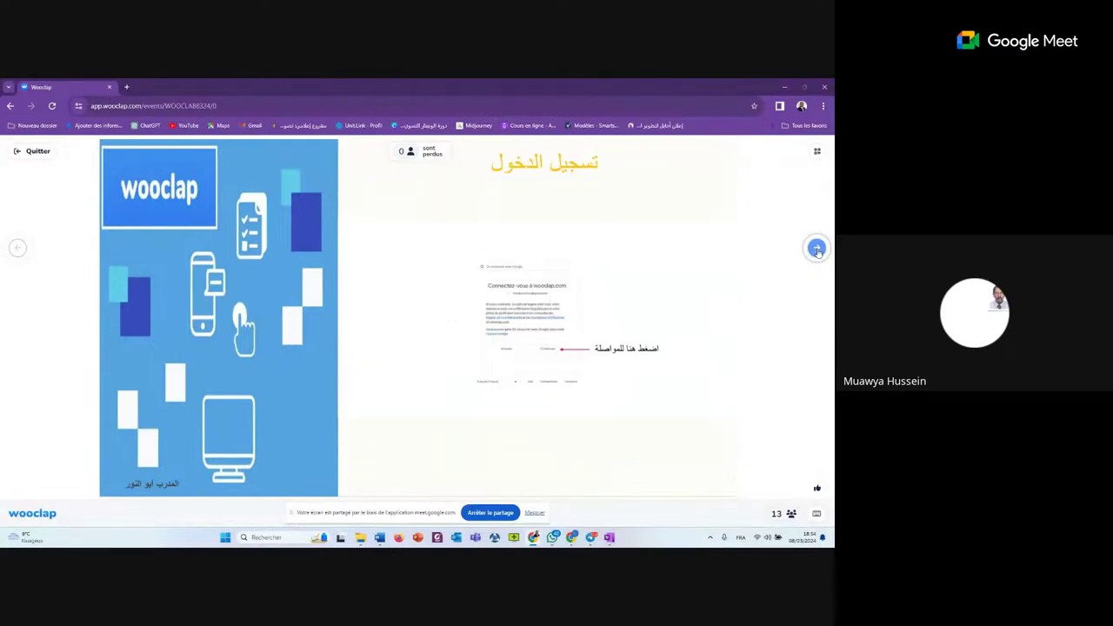
{"action": "left_click", "coordinate": [816, 249]}
{"action": "left_click", "coordinate": [817, 249]}
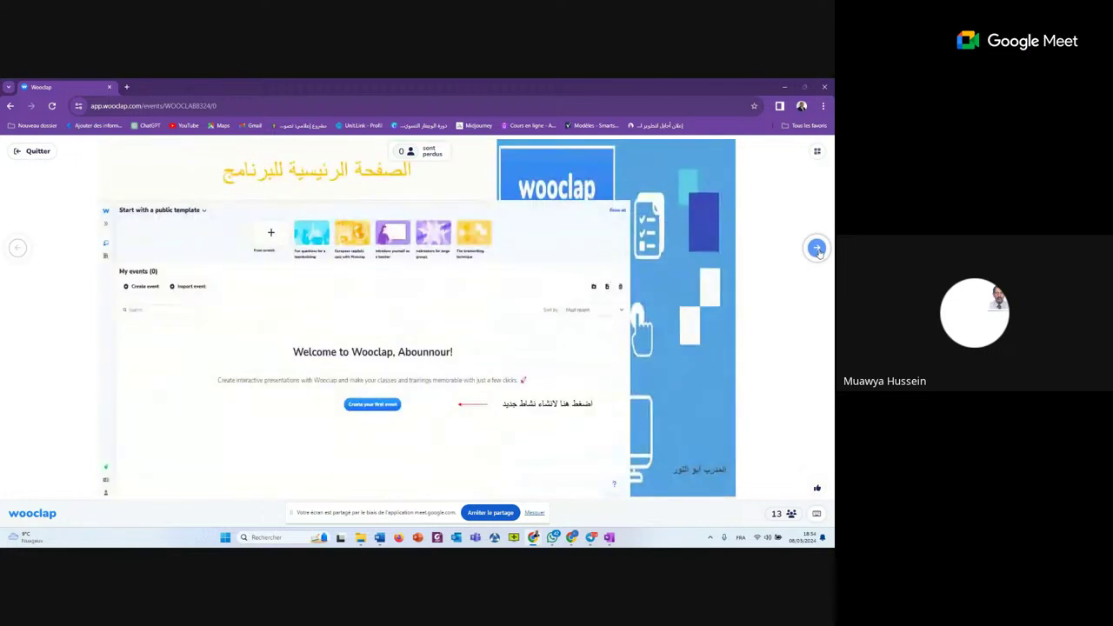
{"action": "left_click", "coordinate": [817, 250]}
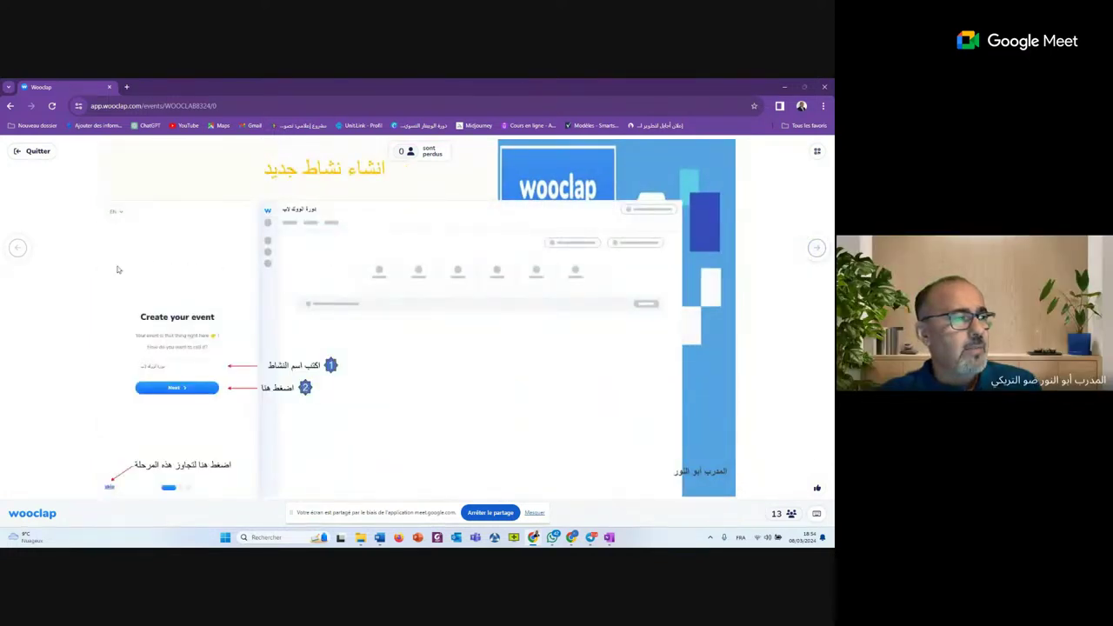
Return to the main page slide, then advance through the question, answer and second-day cover slides to the add/import event slide
{"action": "left_click", "coordinate": [18, 249]}
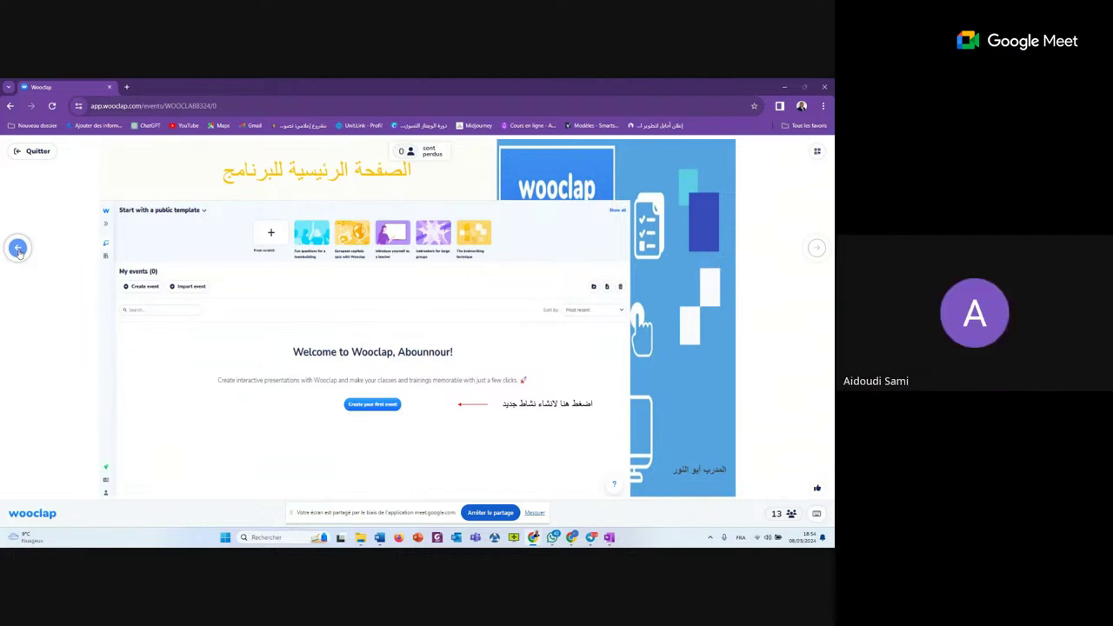
{"action": "left_click", "coordinate": [817, 250]}
{"action": "left_click", "coordinate": [817, 249]}
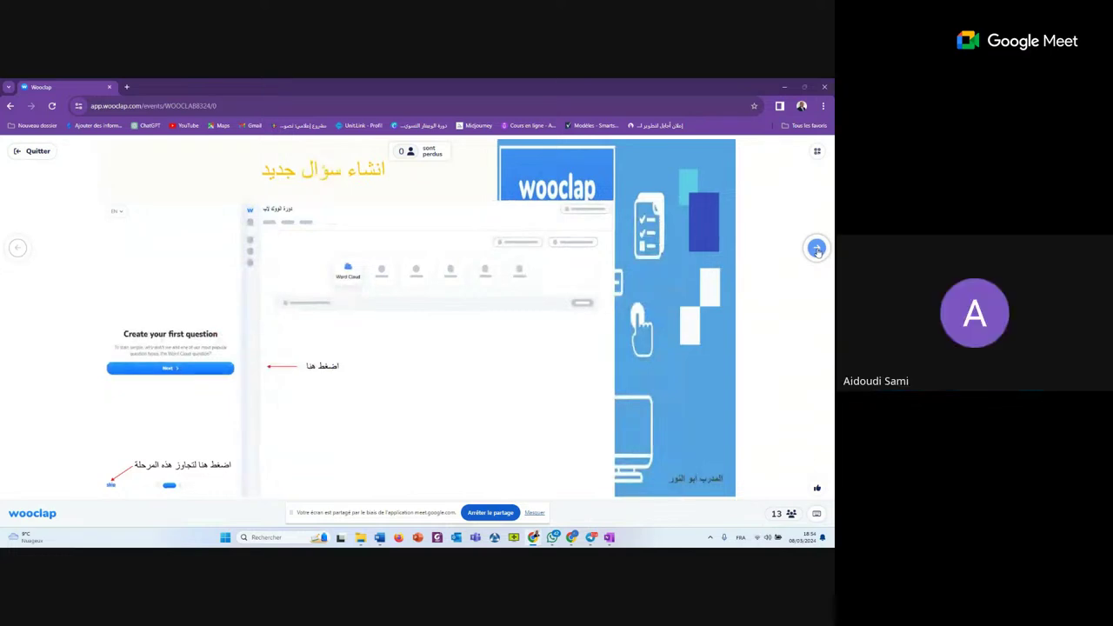
{"action": "left_click", "coordinate": [817, 249]}
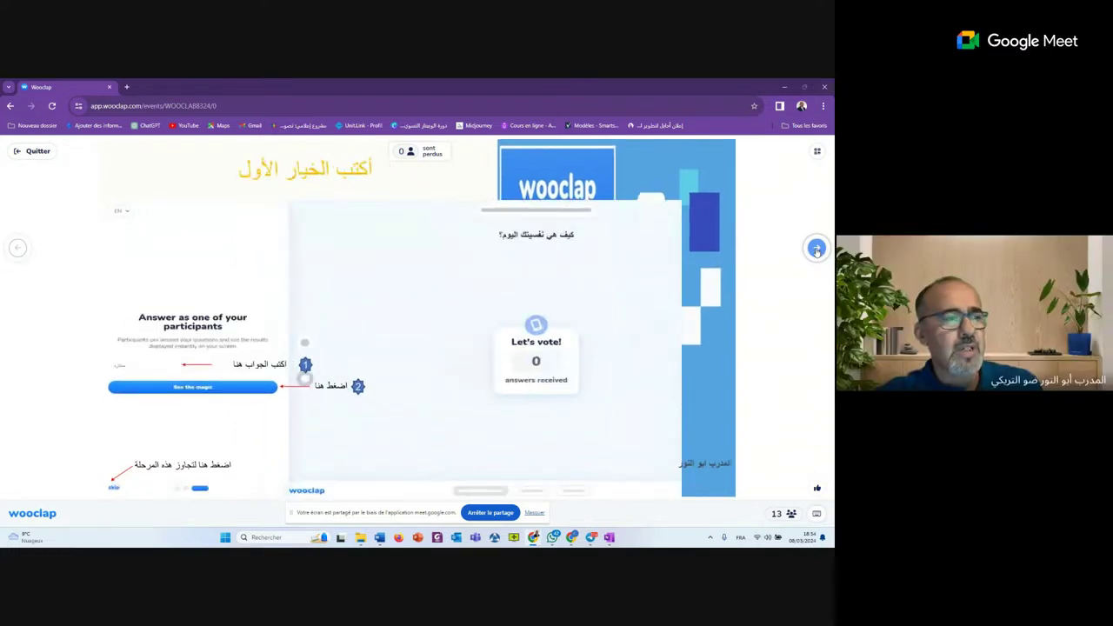
{"action": "left_click", "coordinate": [817, 249]}
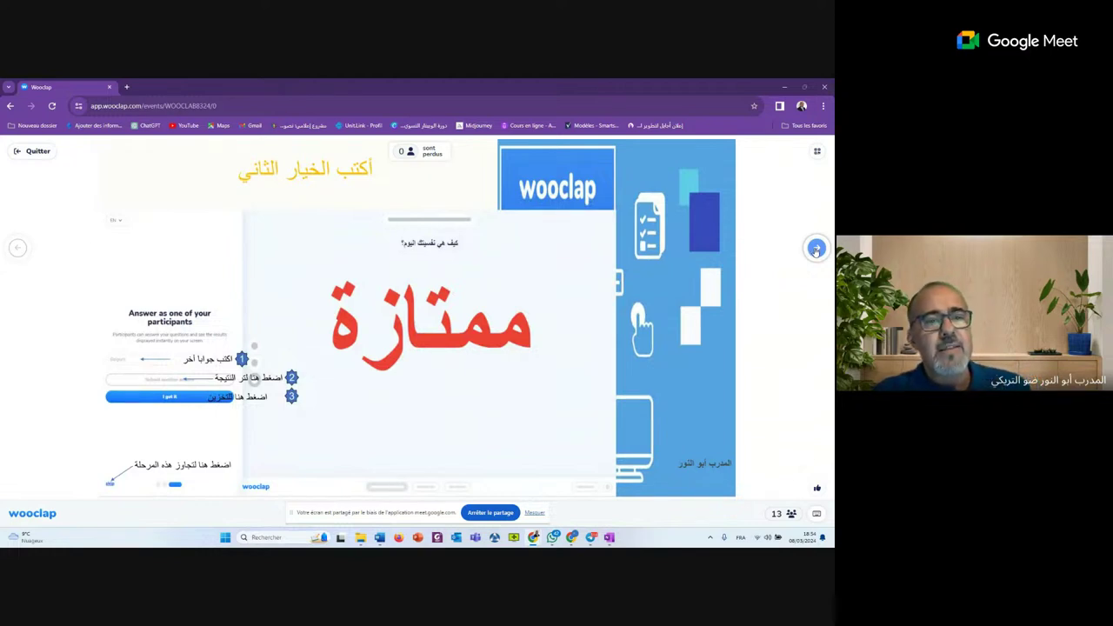
{"action": "left_click", "coordinate": [815, 249]}
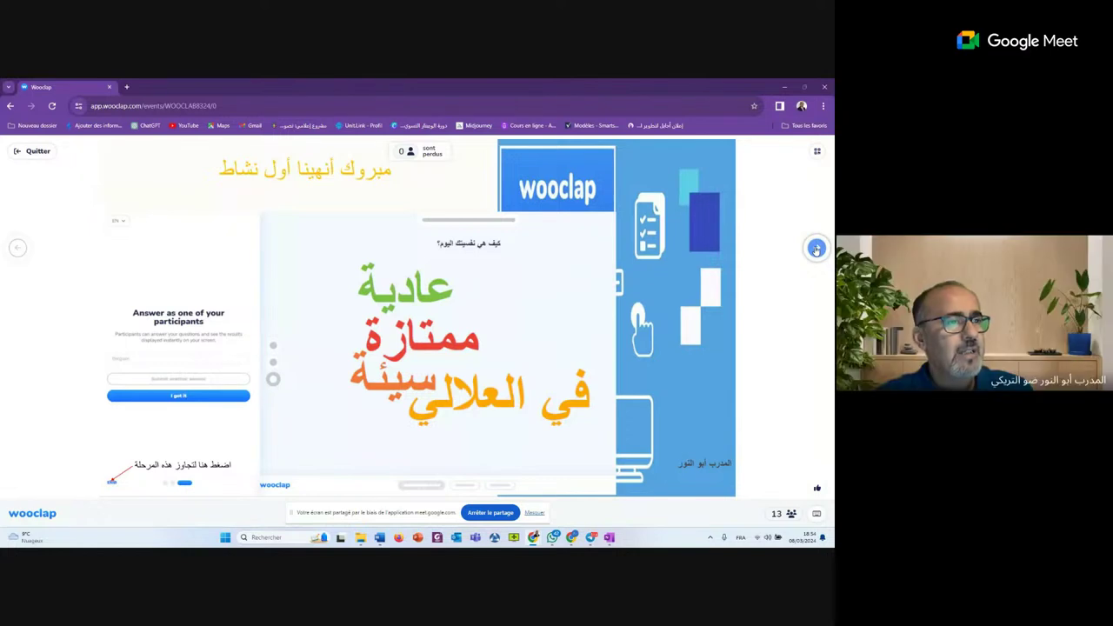
{"action": "left_click", "coordinate": [815, 249]}
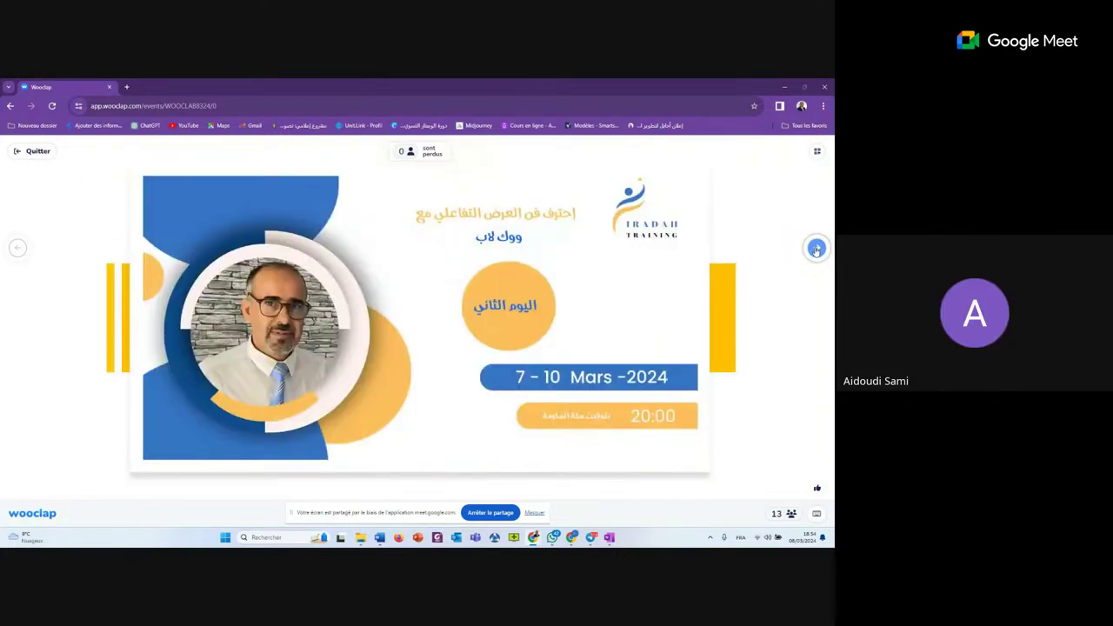
{"action": "left_click", "coordinate": [815, 248]}
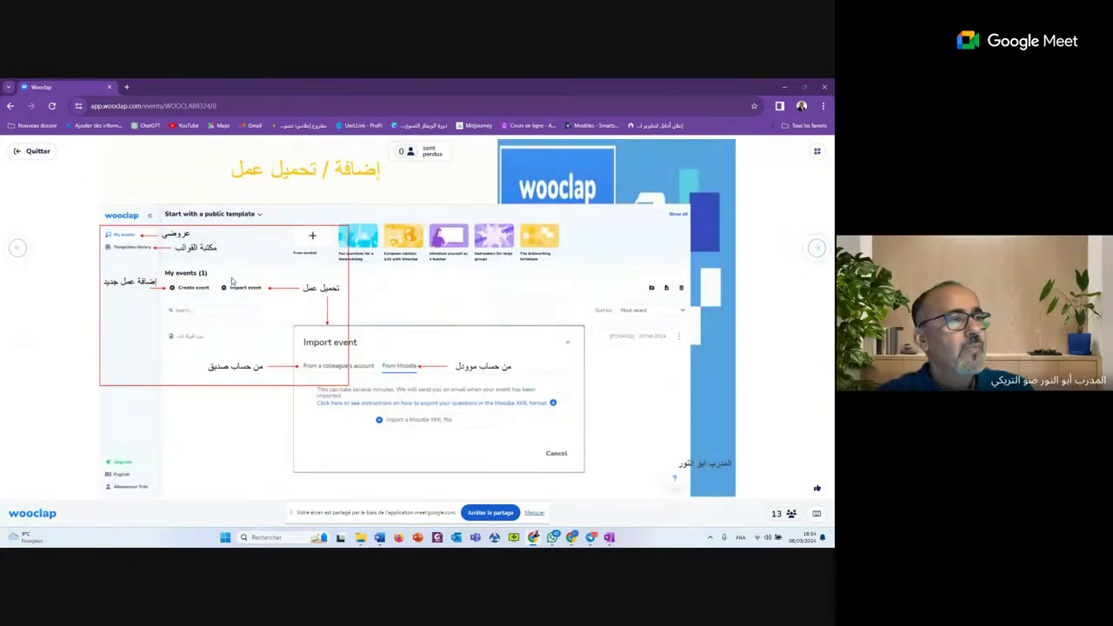
Switch to the browser window with the live Wooclap home page and expand its sidebar to show the My events list
{"action": "left_click", "coordinate": [784, 86]}
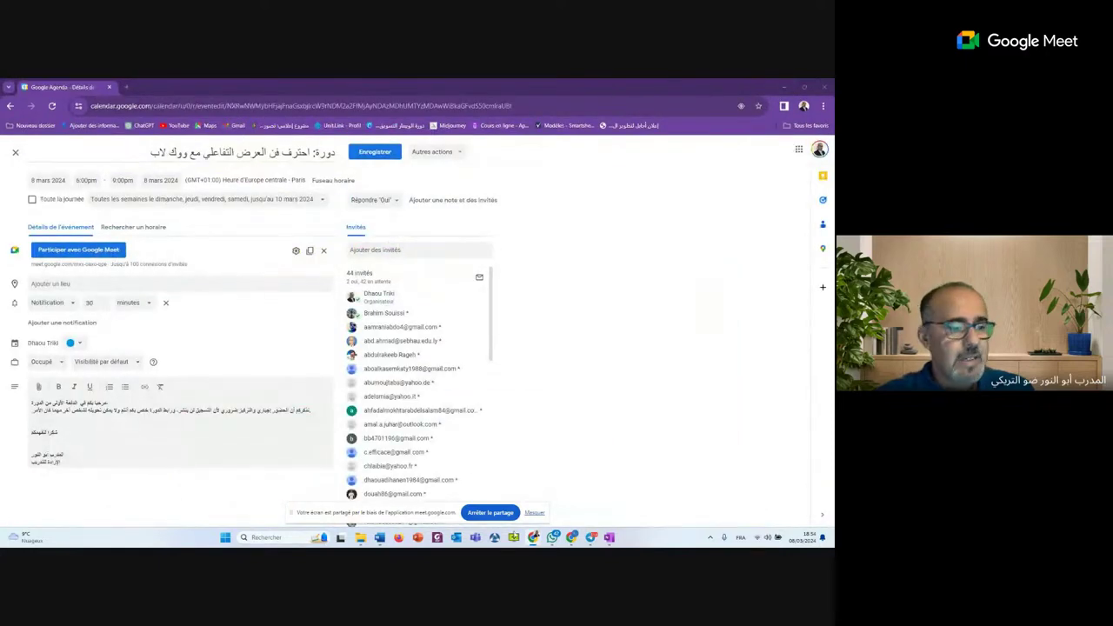
{"action": "left_click", "coordinate": [571, 539]}
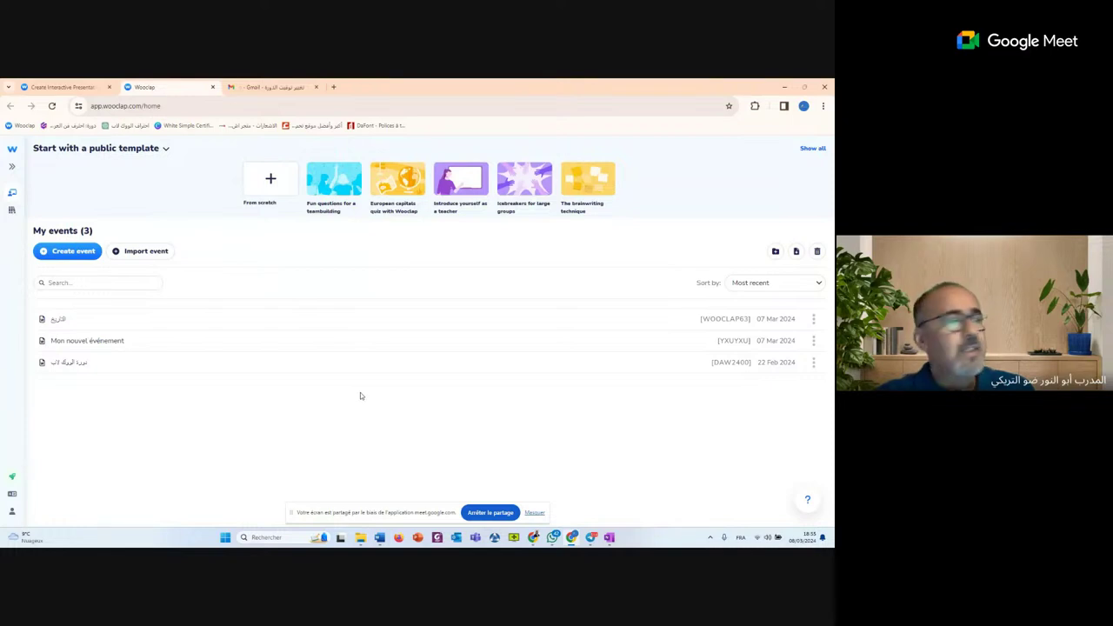
{"action": "left_click", "coordinate": [13, 169]}
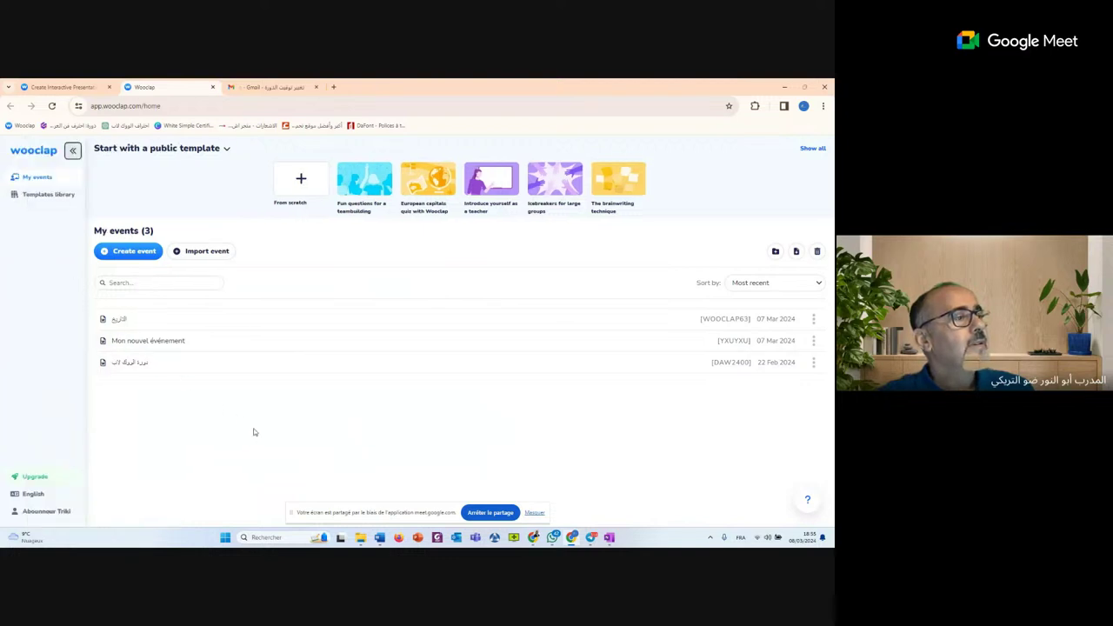
{"action": "left_click", "coordinate": [72, 151]}
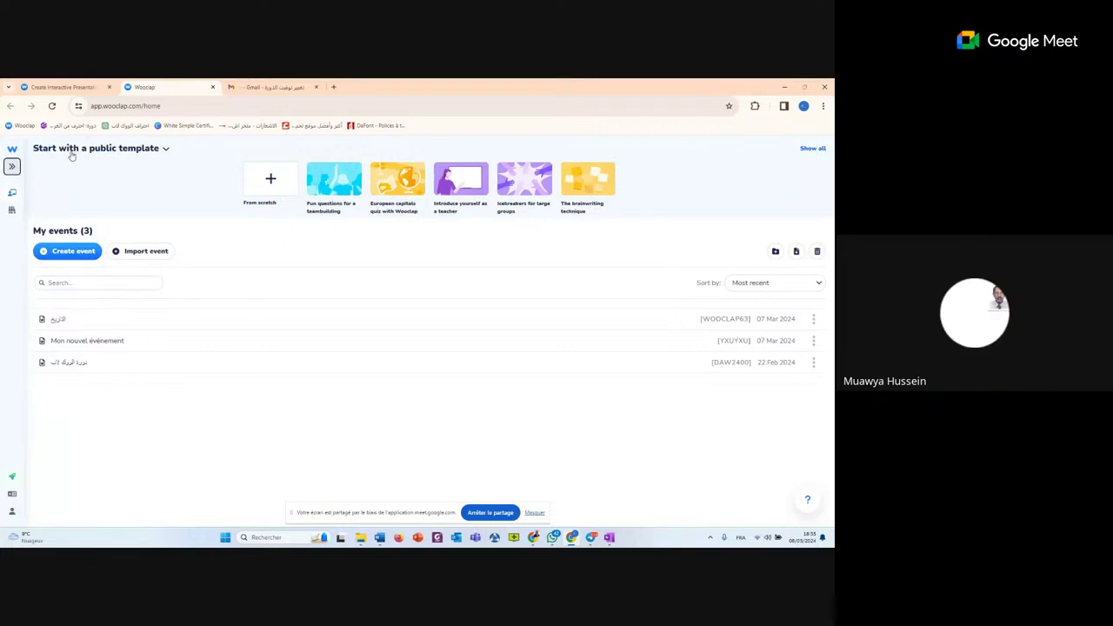
{"action": "left_click", "coordinate": [12, 167]}
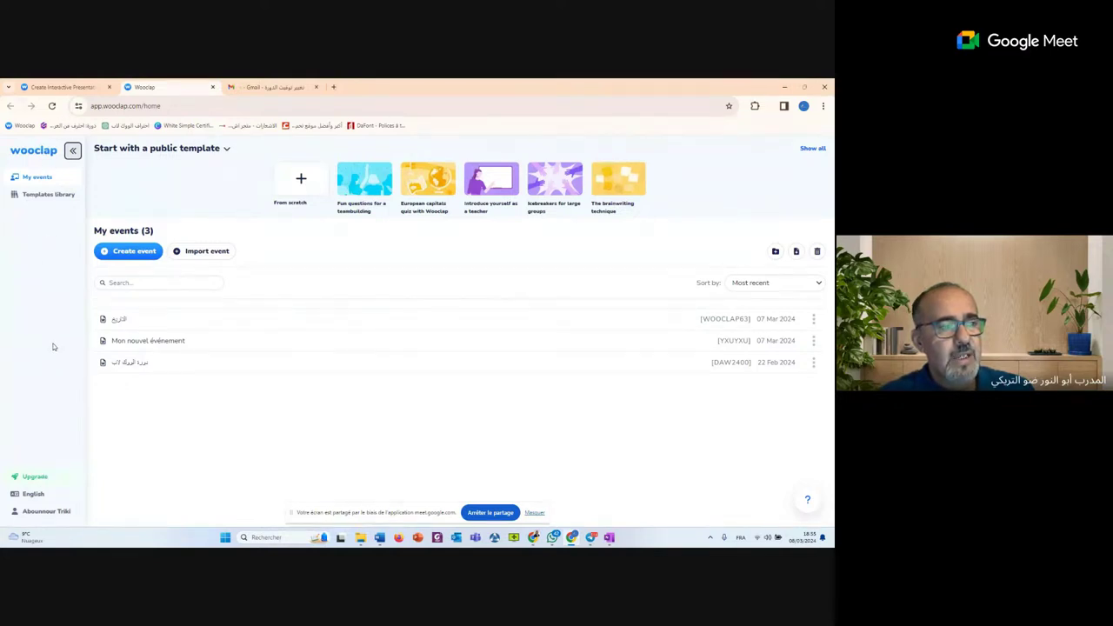
{"action": "left_click", "coordinate": [38, 182]}
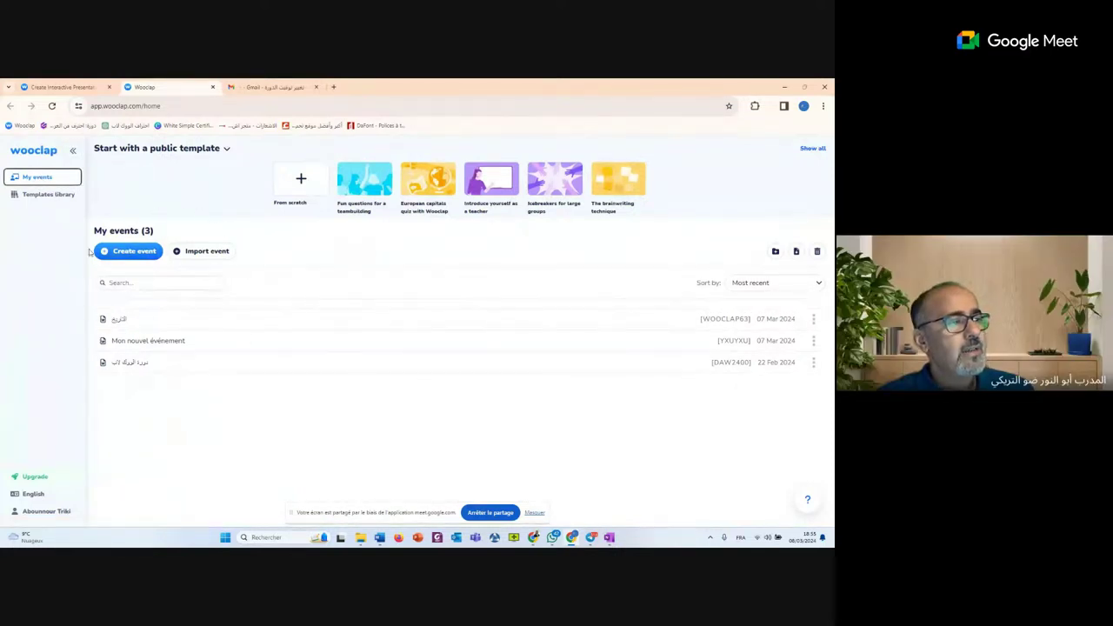
{"action": "left_click", "coordinate": [144, 366]}
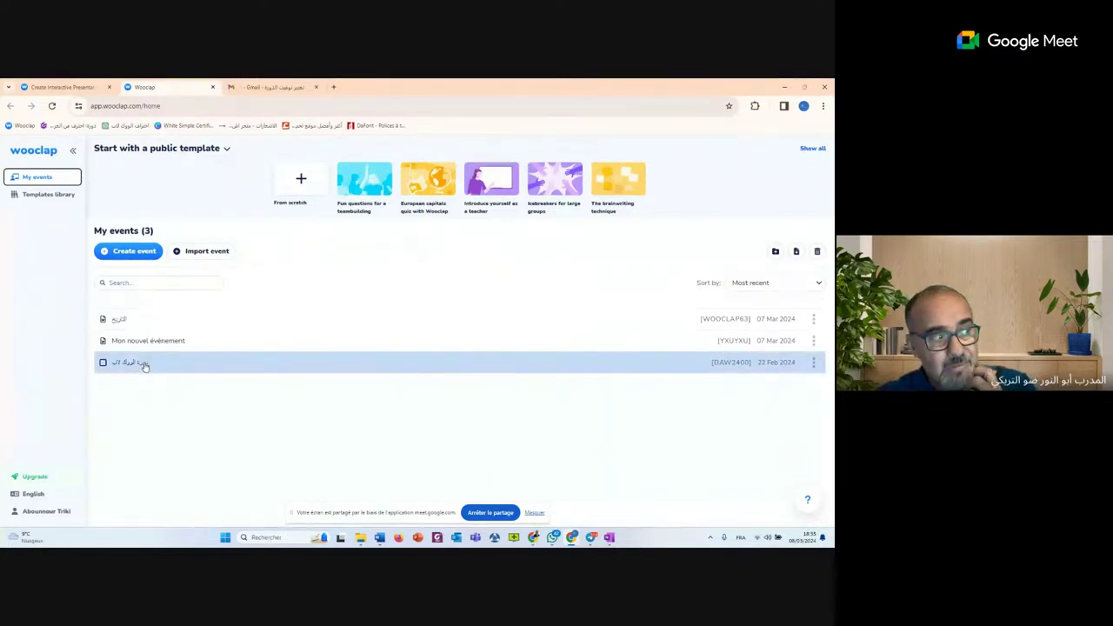
Preview the questions of the "Boost your culture and values onboarding with Wooclap" template from the templates library, then close the preview
{"action": "left_click", "coordinate": [45, 196]}
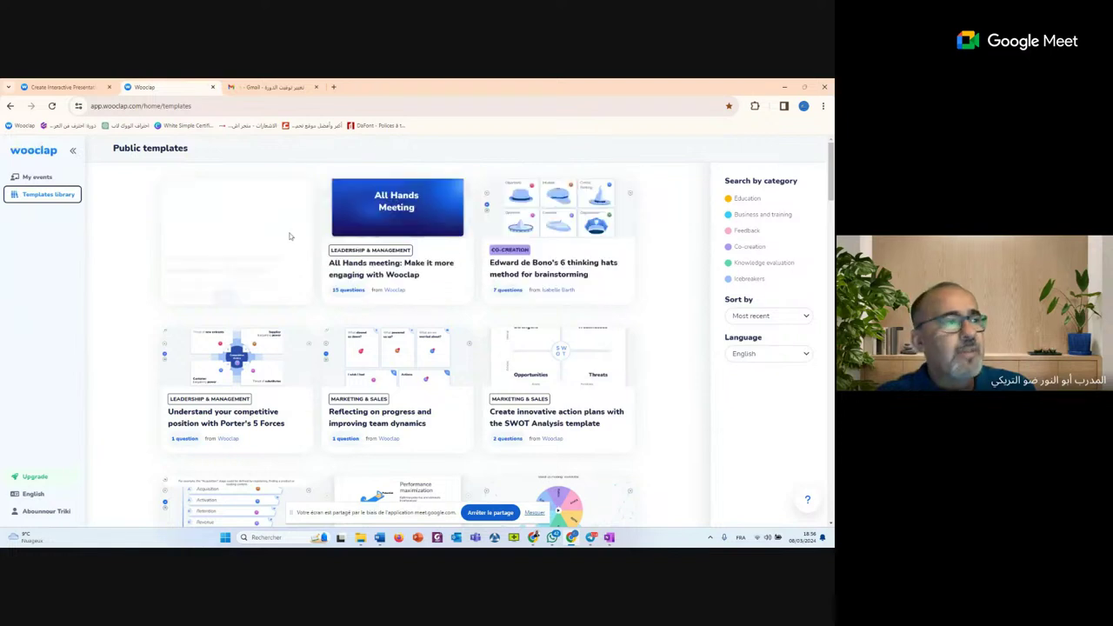
{"action": "mouse_move", "coordinate": [253, 232]}
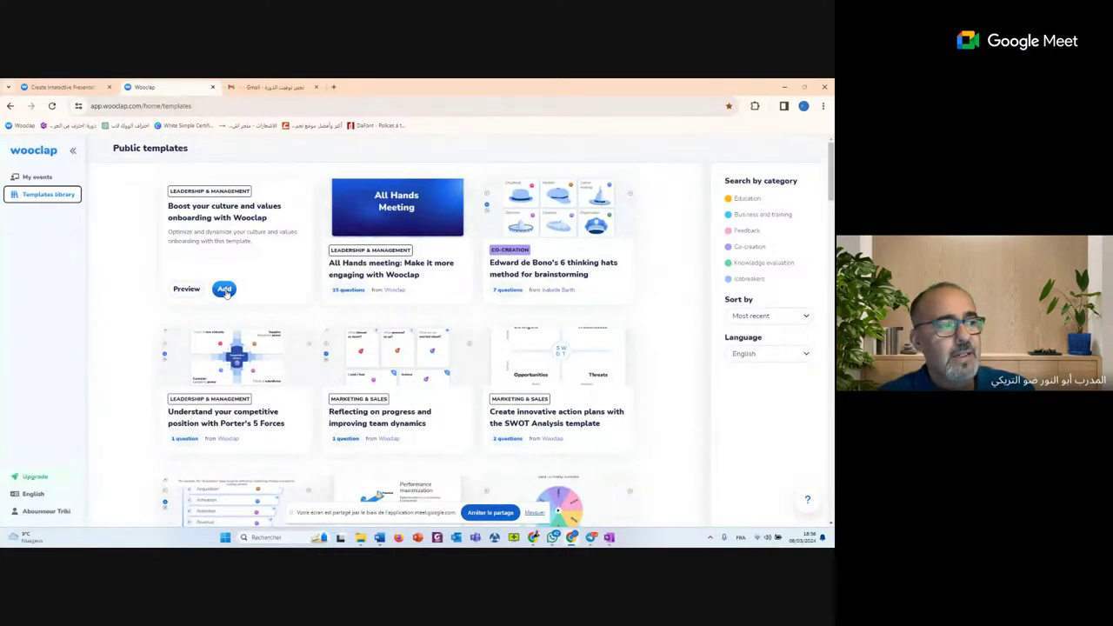
{"action": "left_click", "coordinate": [185, 290]}
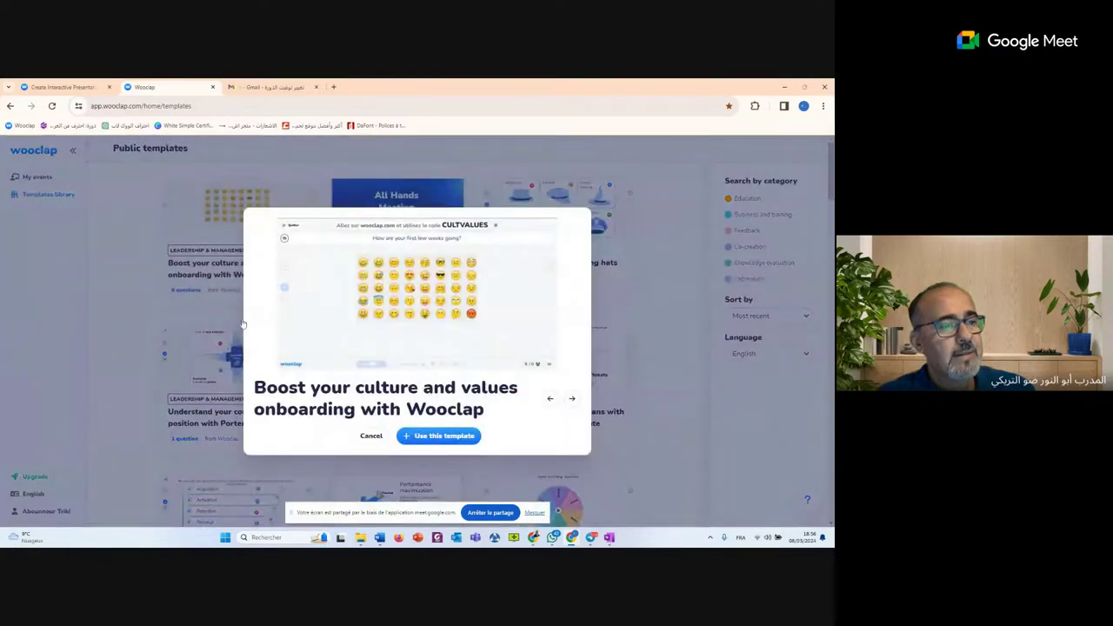
{"action": "left_click", "coordinate": [572, 399]}
{"action": "left_click", "coordinate": [572, 399]}
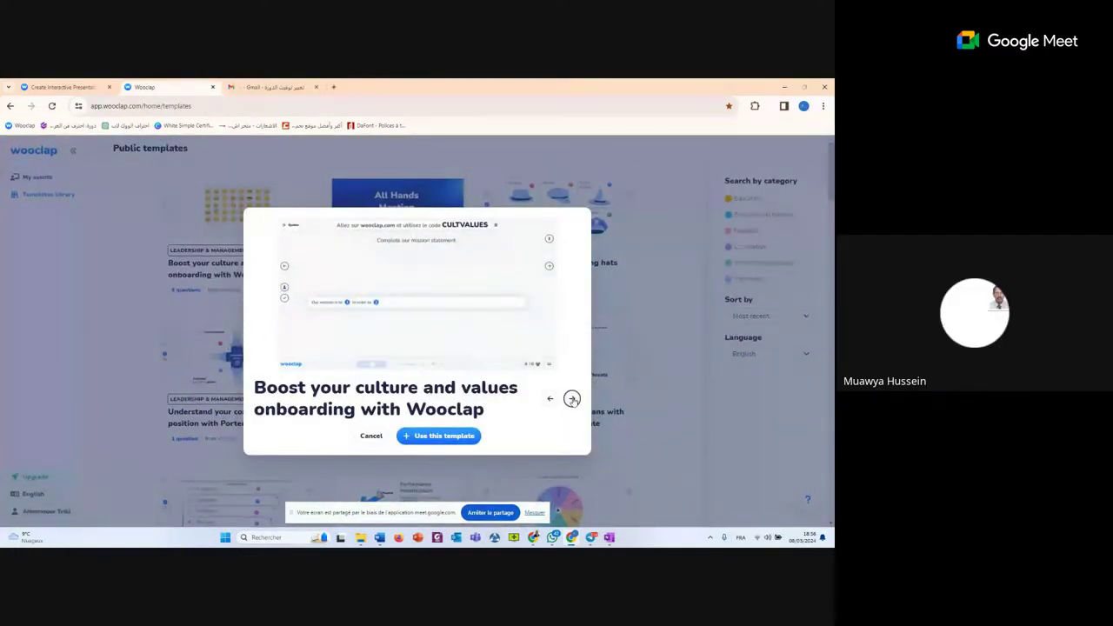
{"action": "left_click", "coordinate": [571, 398]}
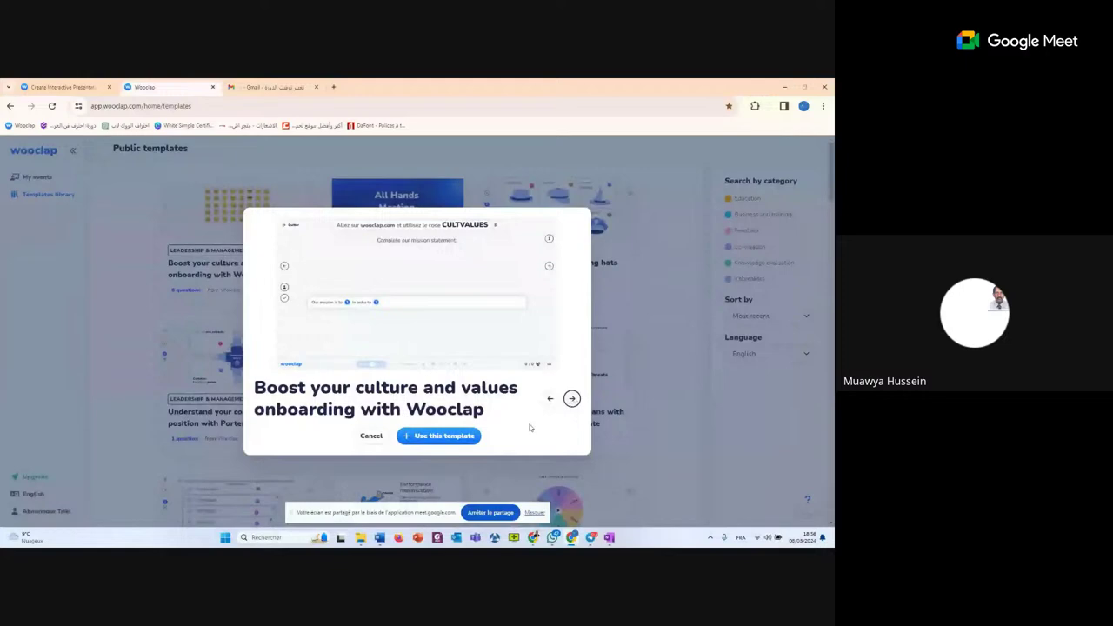
{"action": "left_click", "coordinate": [371, 437]}
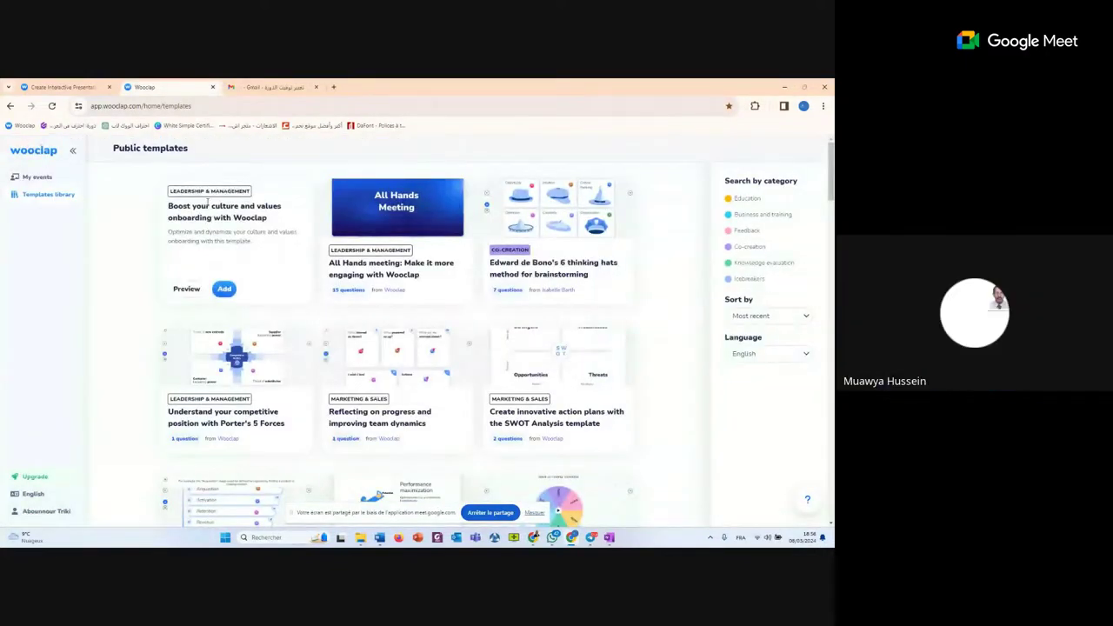
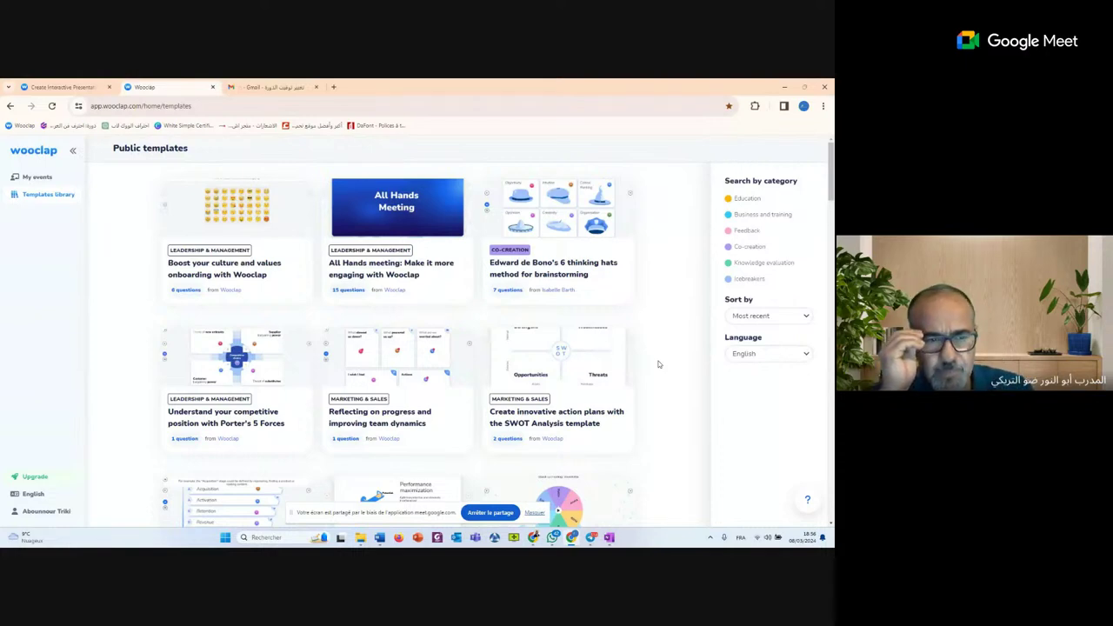
Browse the public templates in the library to examine the available topics and categories
{"action": "mouse_move", "coordinate": [408, 213]}
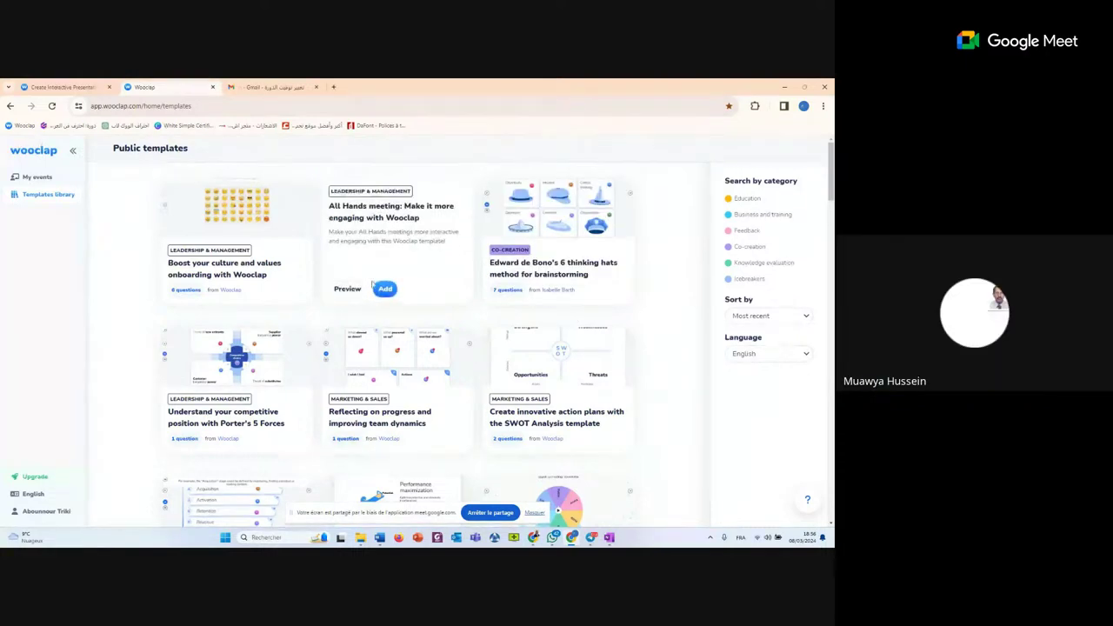
{"action": "scroll", "coordinate": [372, 284], "scroll_direction": "down", "scroll_amount": 6}
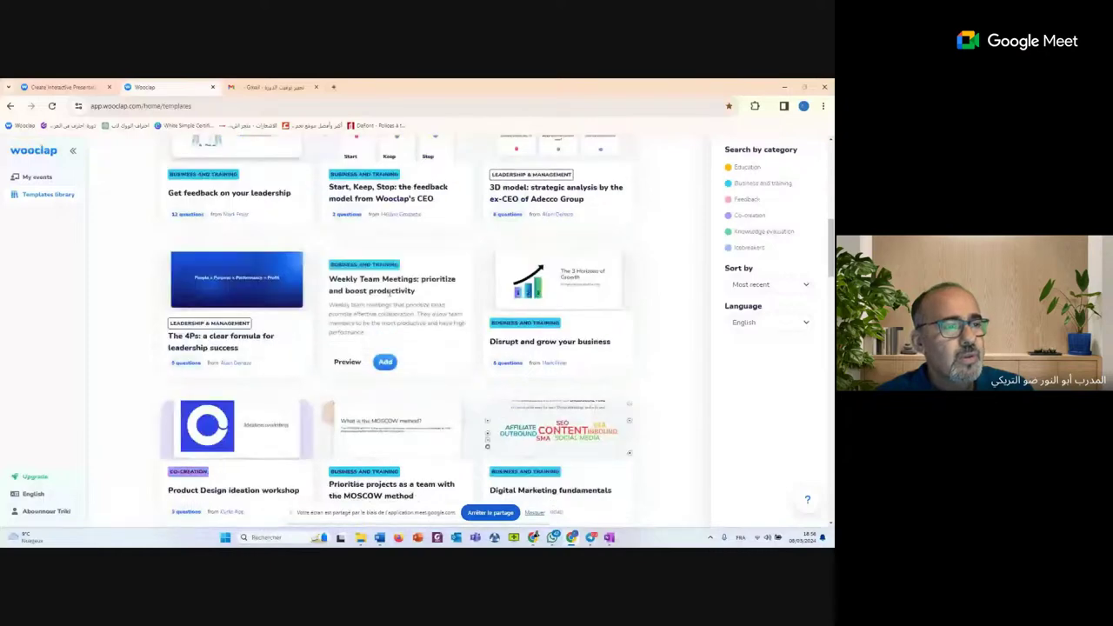
{"action": "scroll", "coordinate": [405, 367], "scroll_direction": "down", "scroll_amount": 8}
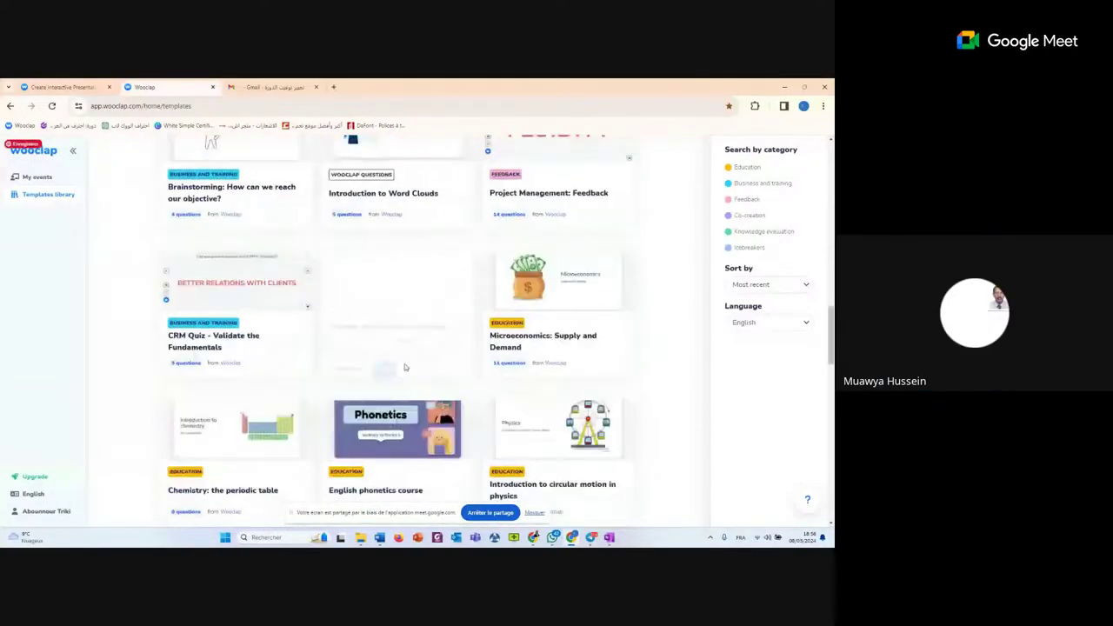
{"action": "scroll", "coordinate": [404, 367], "scroll_direction": "down", "scroll_amount": 8}
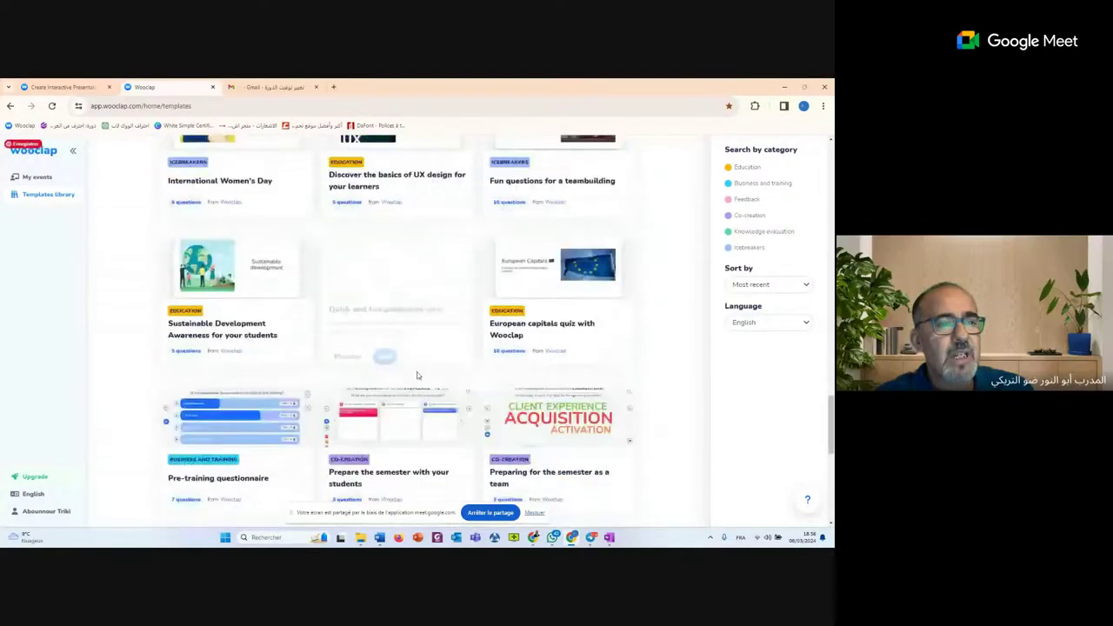
{"action": "scroll", "coordinate": [408, 391], "scroll_direction": "down", "scroll_amount": 2}
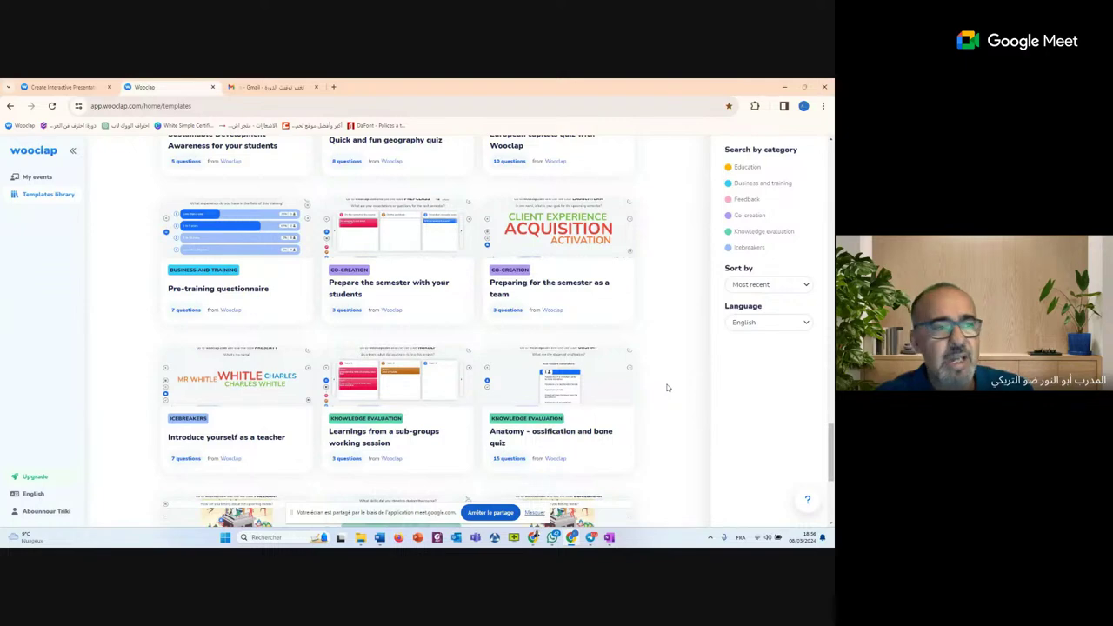
{"action": "scroll", "coordinate": [486, 352], "scroll_direction": "down", "scroll_amount": 4}
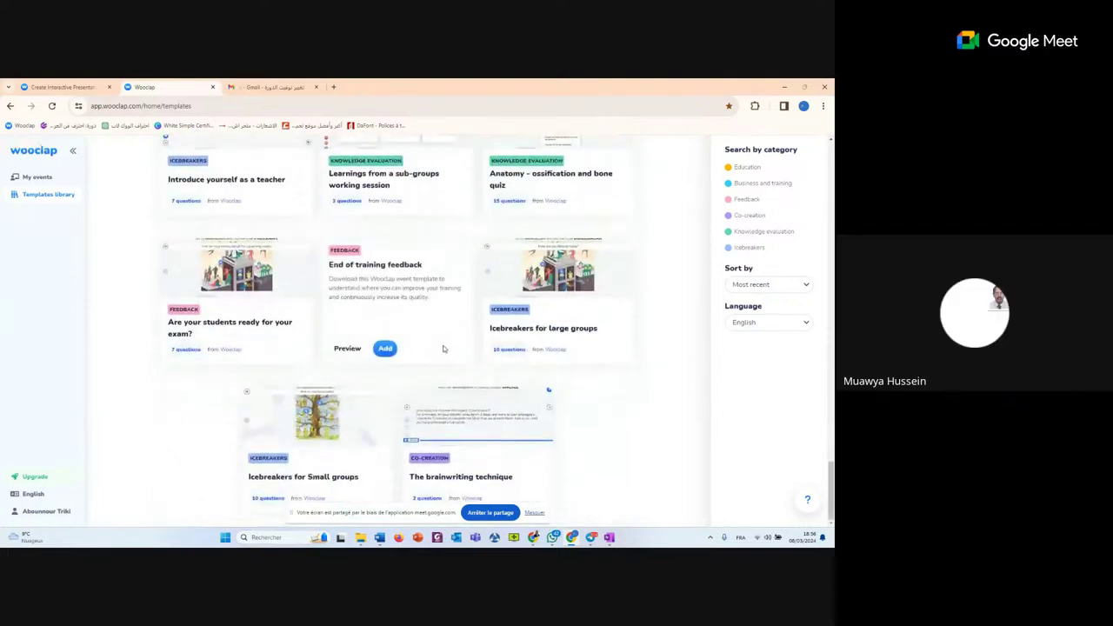
{"action": "scroll", "coordinate": [437, 341], "scroll_direction": "up", "scroll_amount": 3}
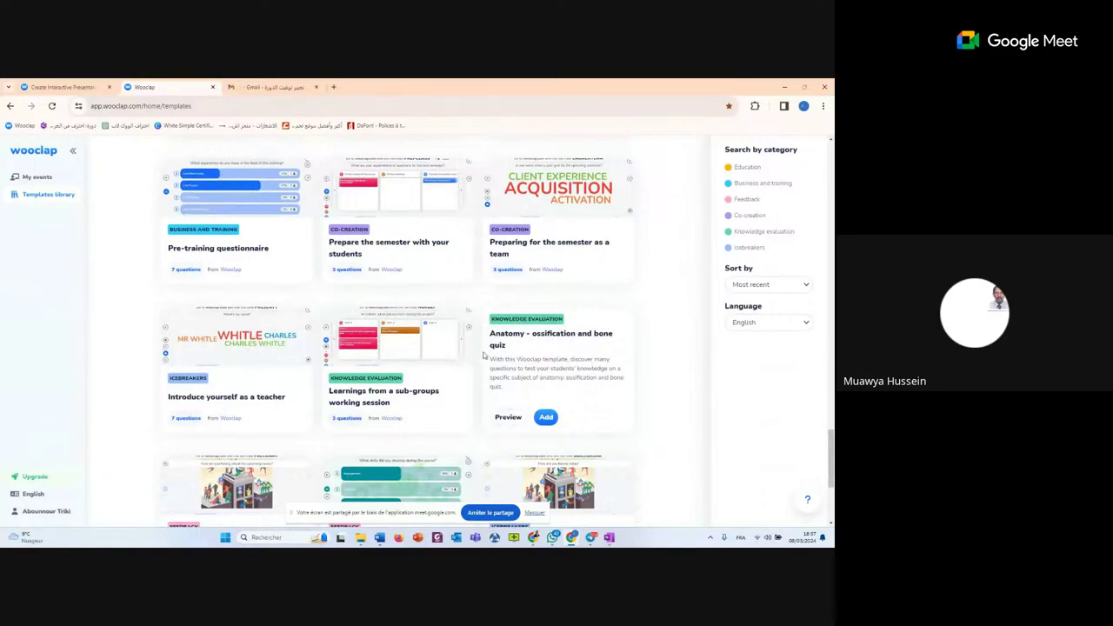
{"action": "scroll", "coordinate": [483, 352], "scroll_direction": "up", "scroll_amount": 7}
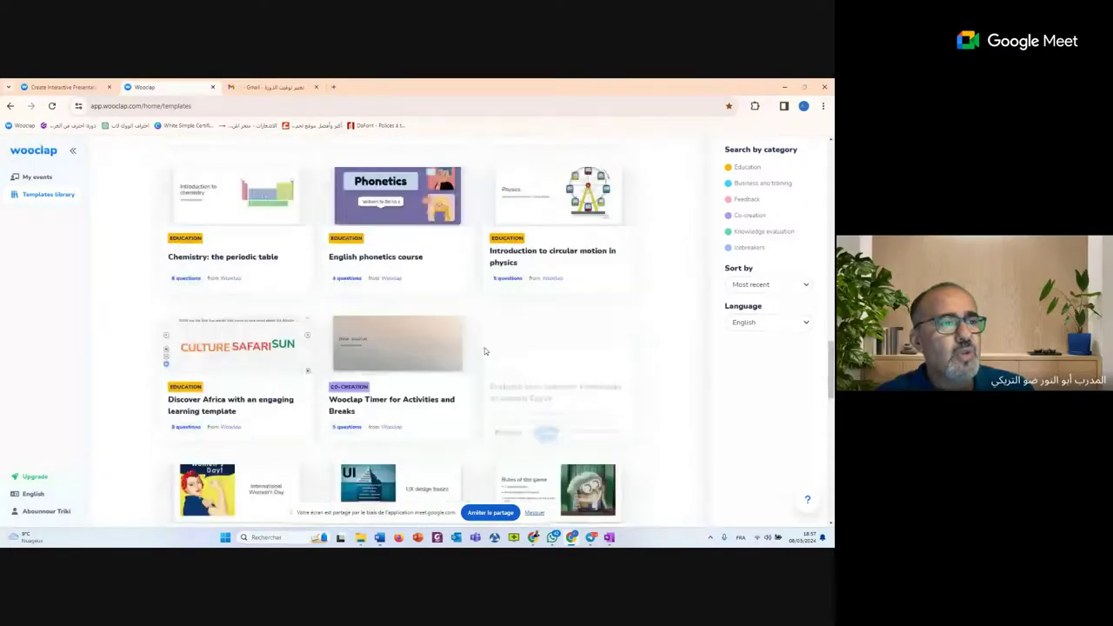
{"action": "scroll", "coordinate": [478, 348], "scroll_direction": "down", "scroll_amount": 3}
{"action": "scroll", "coordinate": [475, 347], "scroll_direction": "down", "scroll_amount": 3}
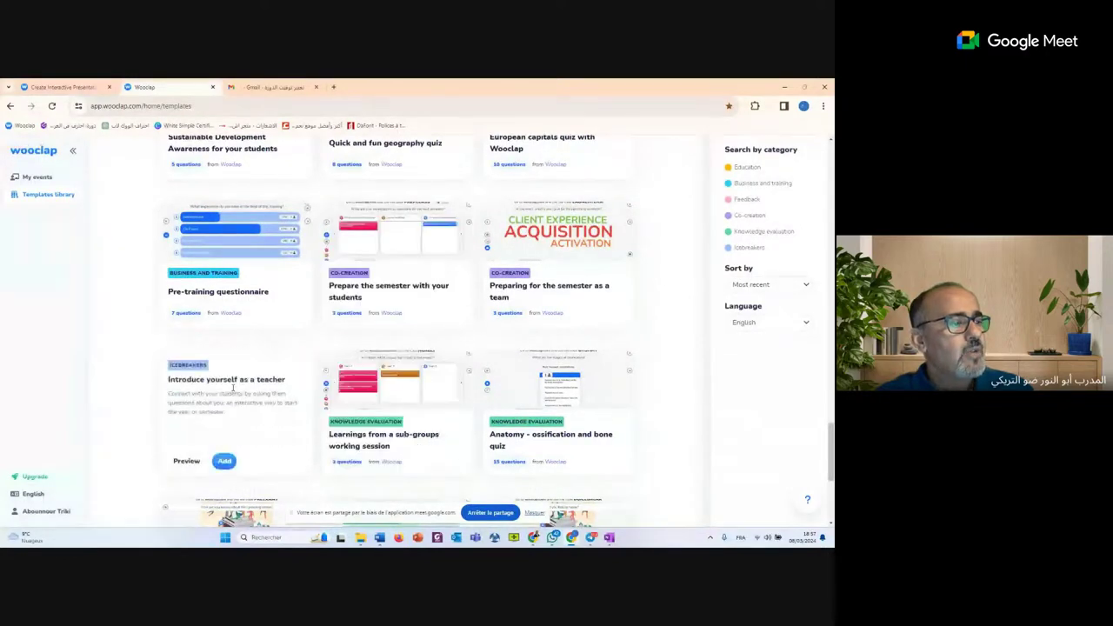
{"action": "scroll", "coordinate": [234, 412], "scroll_direction": "up", "scroll_amount": 12}
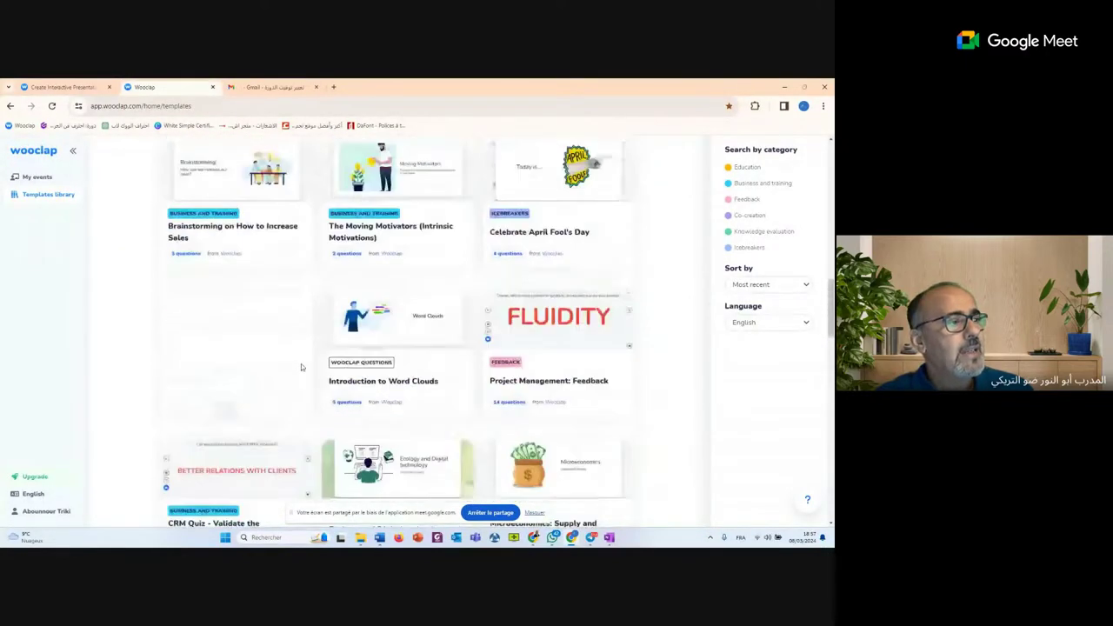
{"action": "scroll", "coordinate": [318, 365], "scroll_direction": "up", "scroll_amount": 3}
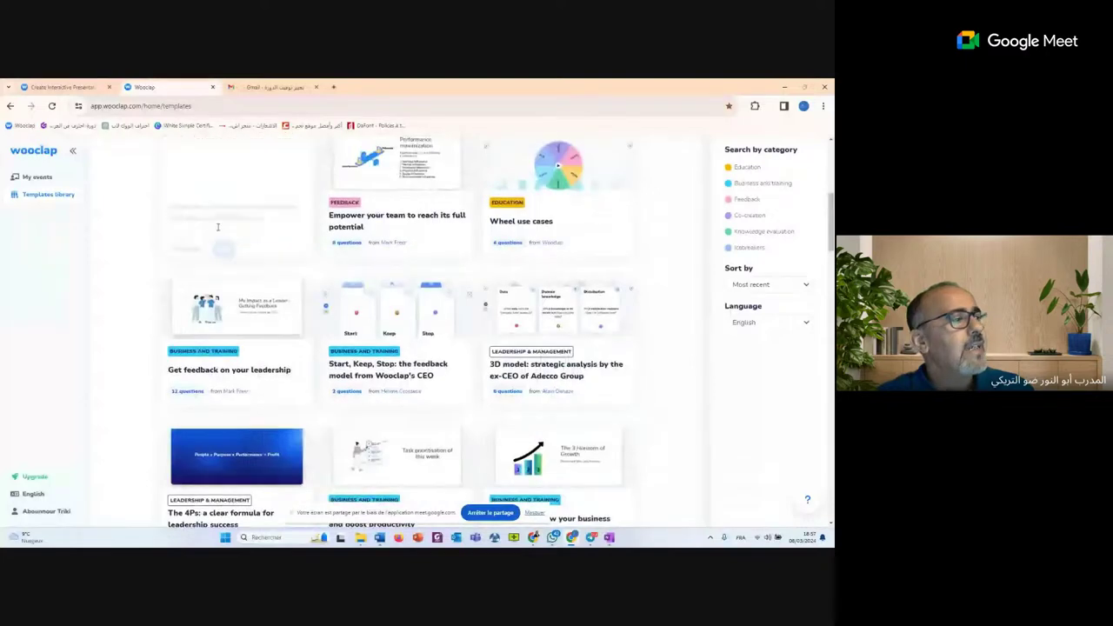
Create a new blank event from the My events page, then return to the events list
{"action": "left_click", "coordinate": [35, 178]}
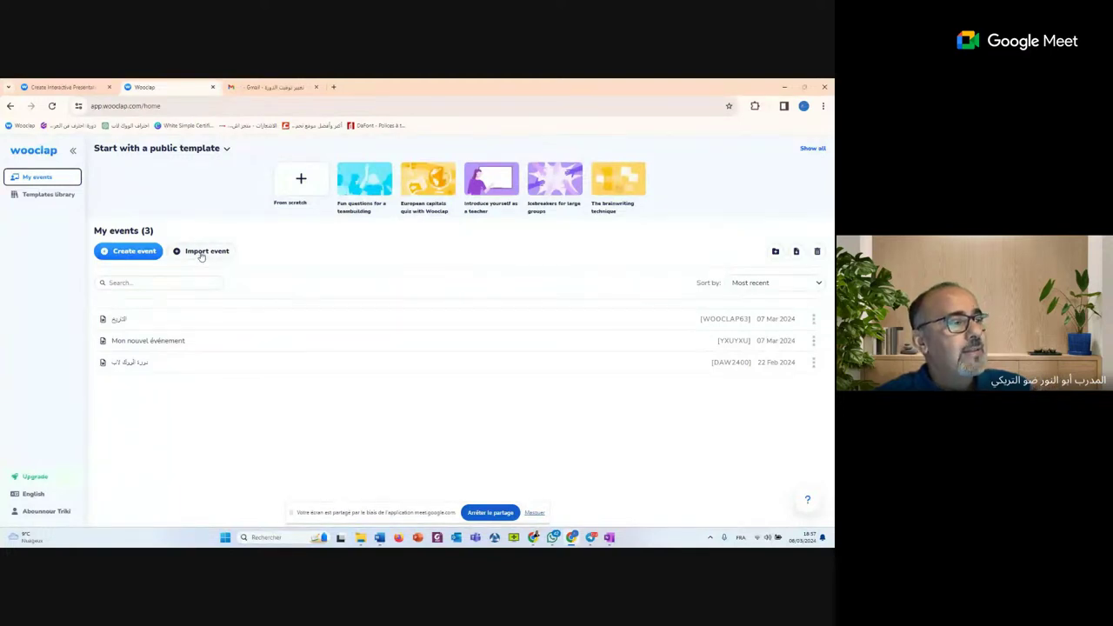
{"action": "left_click", "coordinate": [142, 254]}
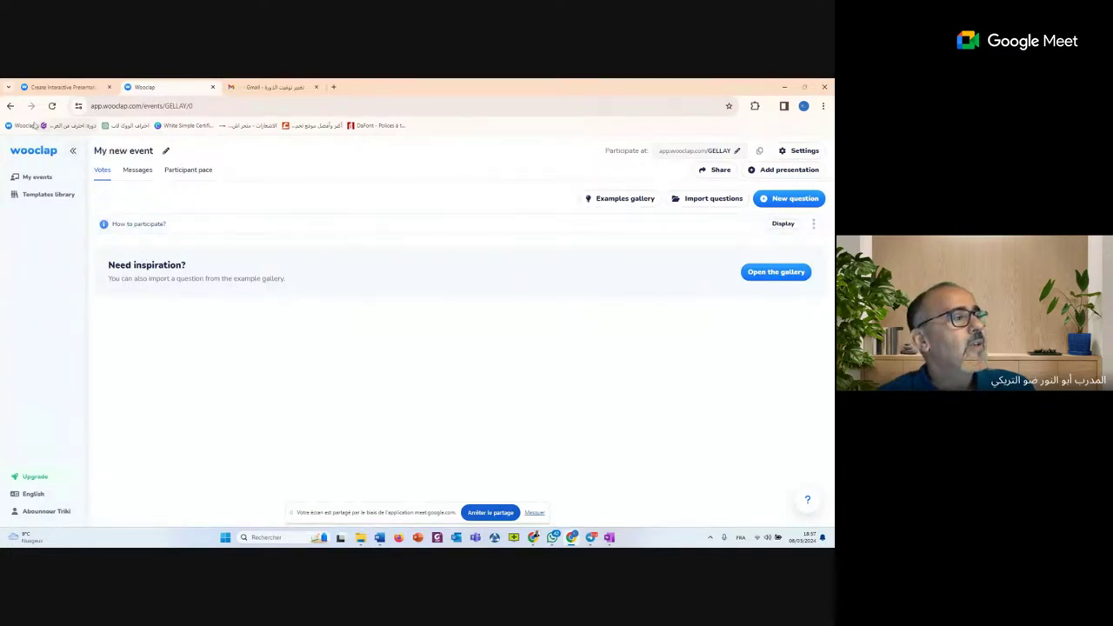
{"action": "left_click", "coordinate": [11, 106]}
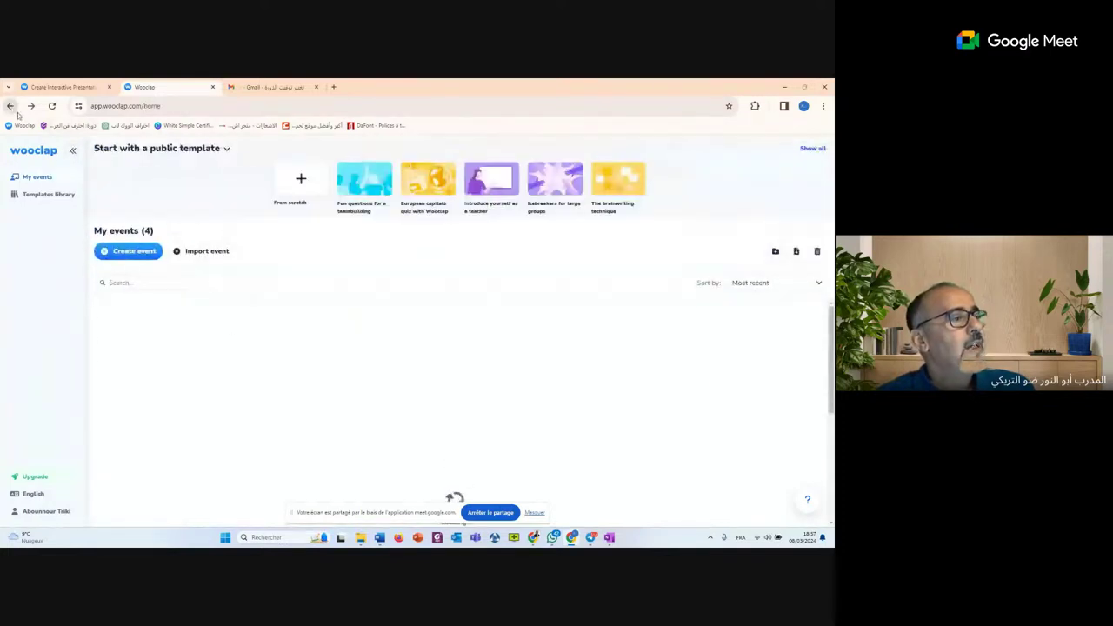
Create another blank event from the My events page and go back to the events list
{"action": "left_click", "coordinate": [138, 253]}
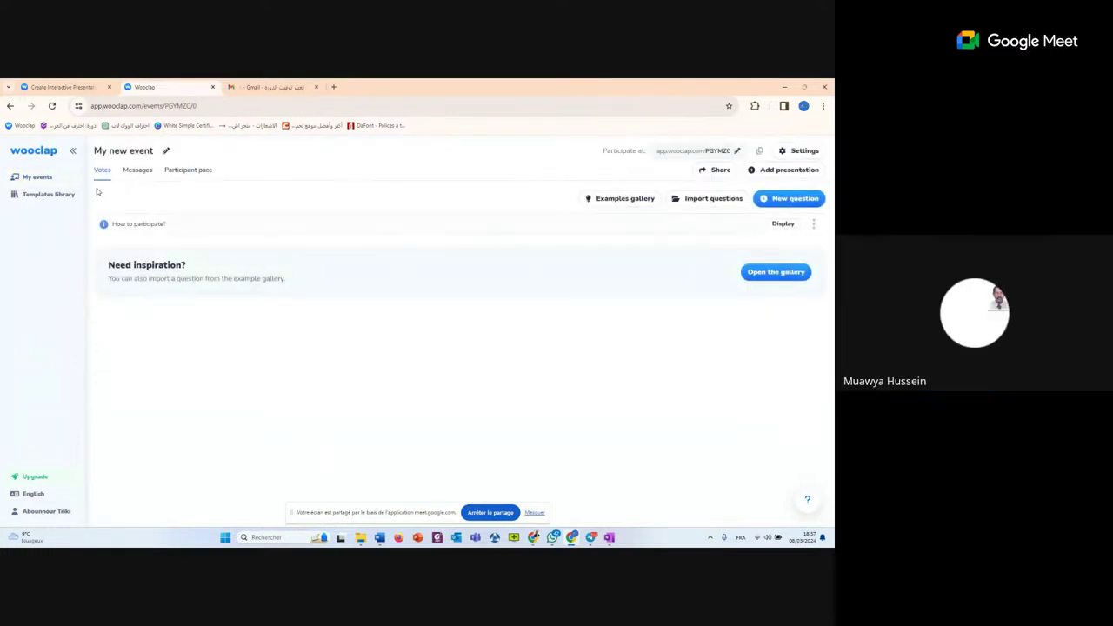
{"action": "left_click", "coordinate": [10, 107]}
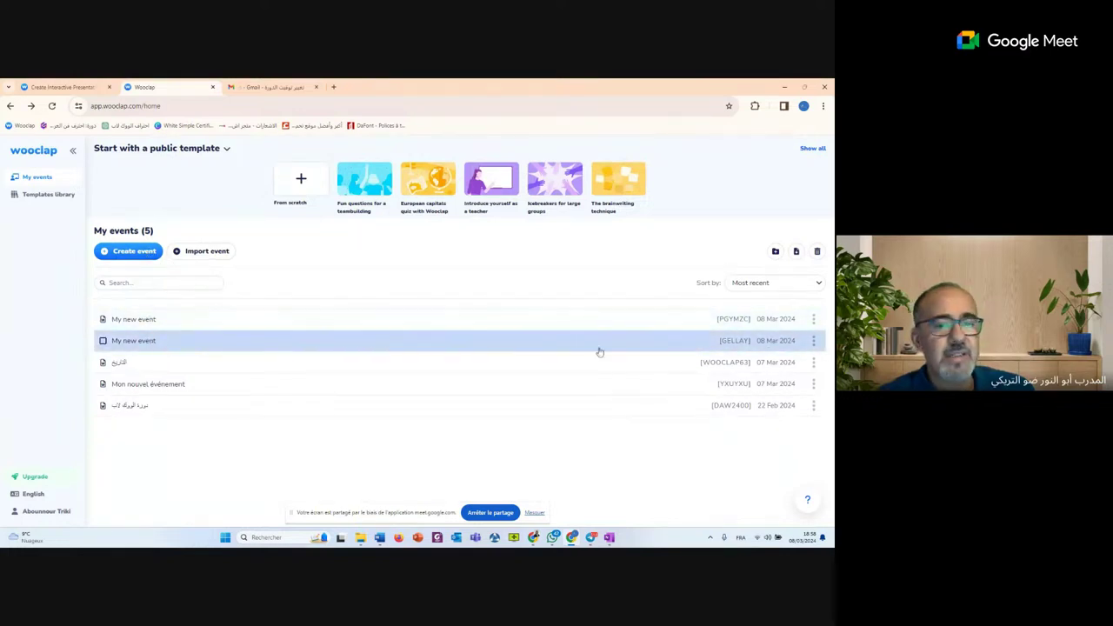
Delete the older "My new event" with code GELLAY, then open the remaining "My new event" with code PGYMZC
{"action": "left_click", "coordinate": [813, 342]}
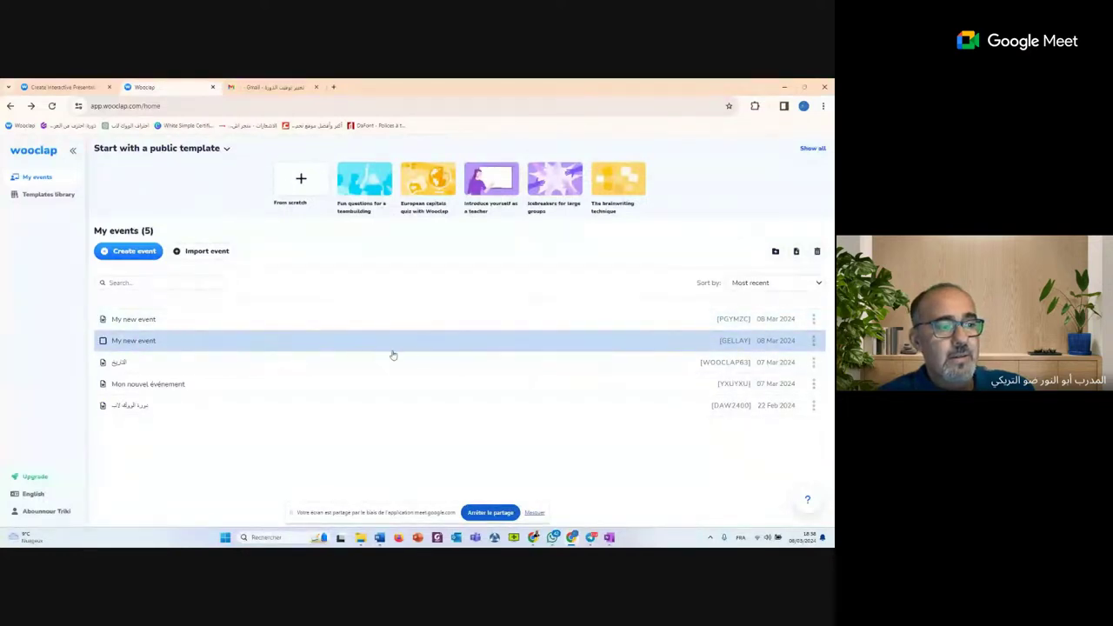
{"action": "left_click", "coordinate": [813, 342]}
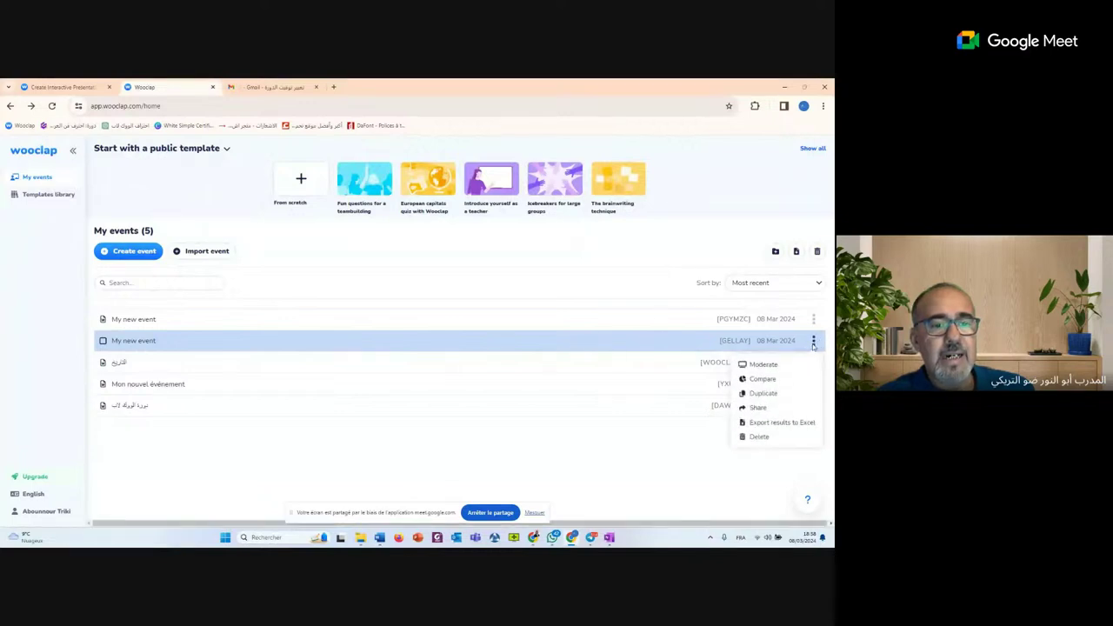
{"action": "left_click", "coordinate": [758, 439]}
{"action": "left_click", "coordinate": [441, 348]}
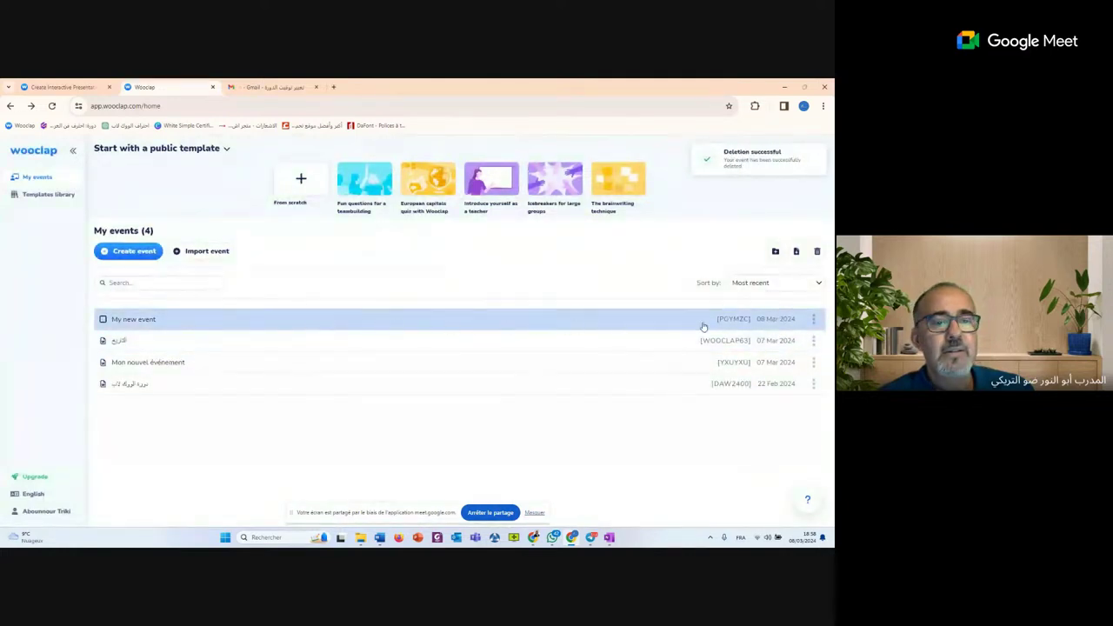
{"action": "left_click", "coordinate": [812, 319]}
{"action": "left_click", "coordinate": [266, 302]}
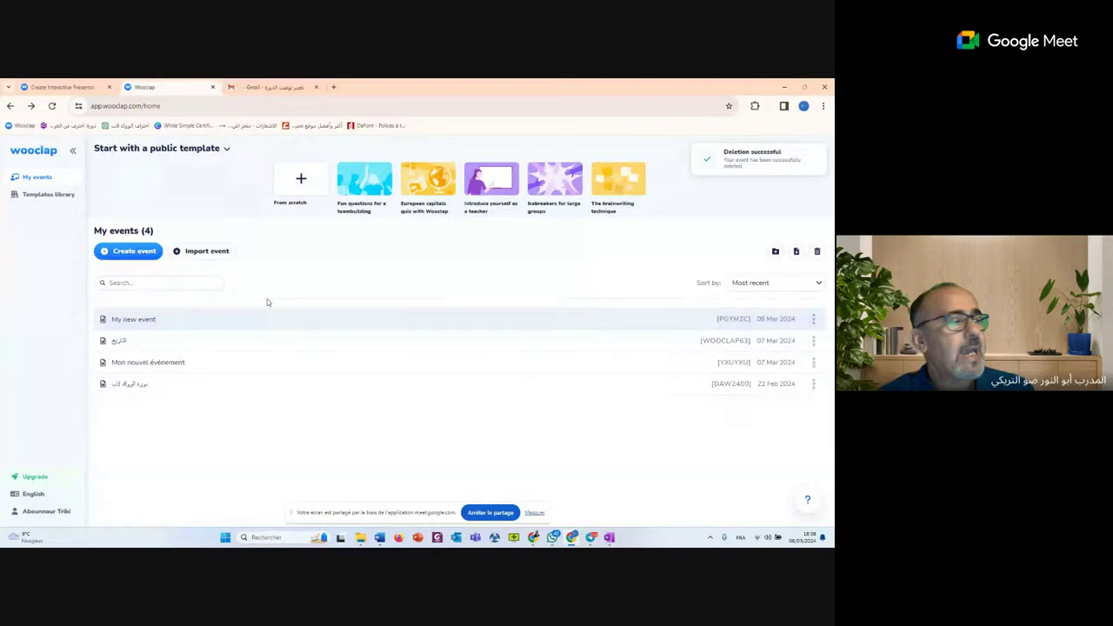
{"action": "left_click", "coordinate": [133, 321]}
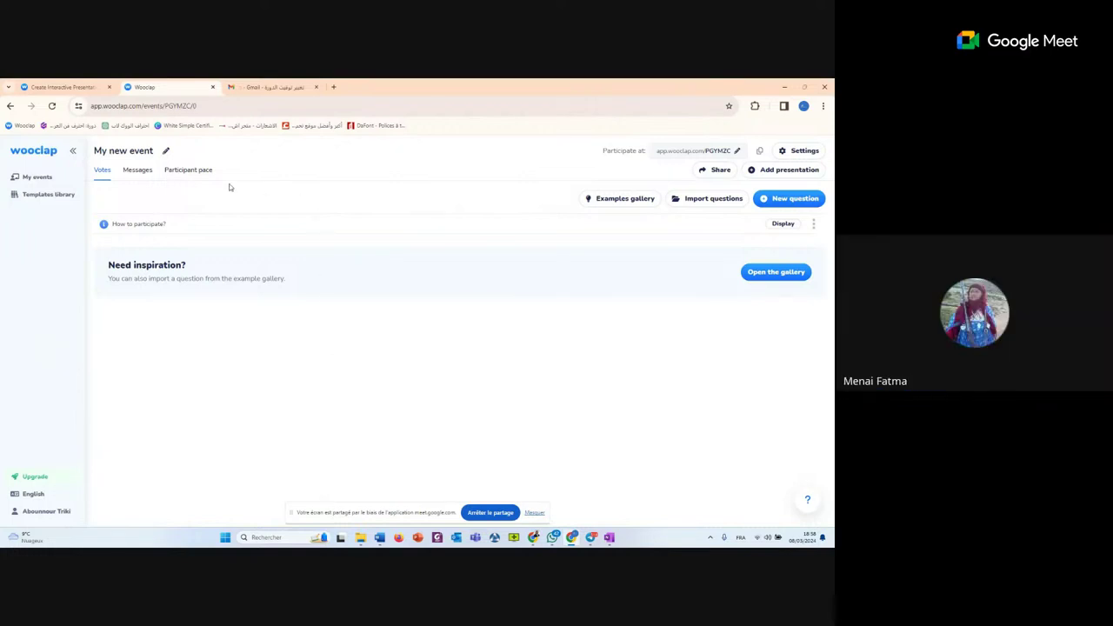
{"action": "left_click", "coordinate": [165, 152]}
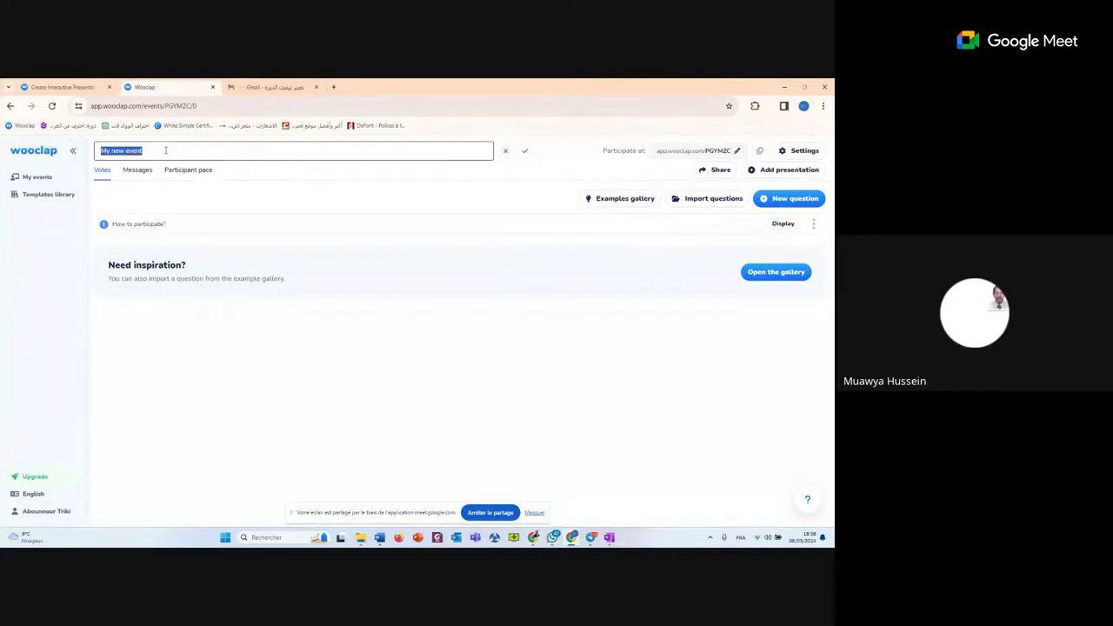
{"action": "type", "text": "مgjvf"}
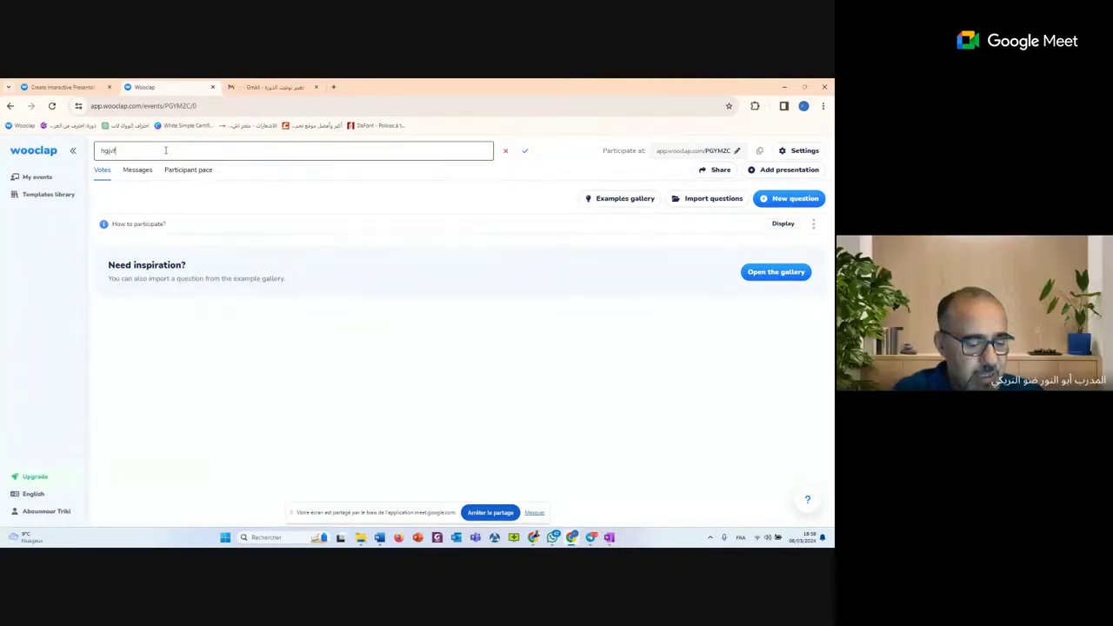
{"action": "type", "text": "dm hghsgh"}
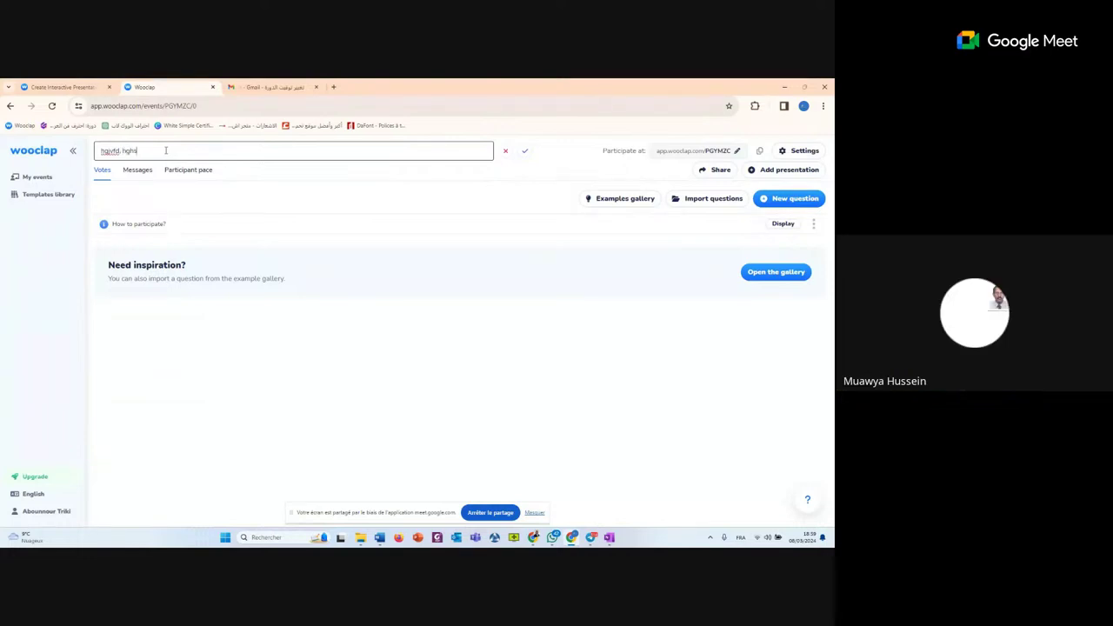
{"action": "type", "text": "l"}
{"action": "key", "text": "BackSpace"}
{"action": "key", "text": "BackSpace"}
{"action": "key", "text": "BackSpace"}
{"action": "key", "text": "BackSpace"}
{"action": "key", "text": "BackSpace"}
{"action": "key", "text": "BackSpace"}
{"action": "key", "text": "BackSpace"}
{"action": "key", "text": "BackSpace"}
{"action": "key", "text": "BackSpace"}
{"action": "key", "text": "BackSpace"}
{"action": "key", "text": "BackSpace"}
{"action": "key", "text": "BackSpace"}
{"action": "key", "text": "BackSpace"}
{"action": "key", "text": "BackSpace"}
{"action": "key", "text": "BackSpace"}
{"action": "left_click", "coordinate": [505, 150]}
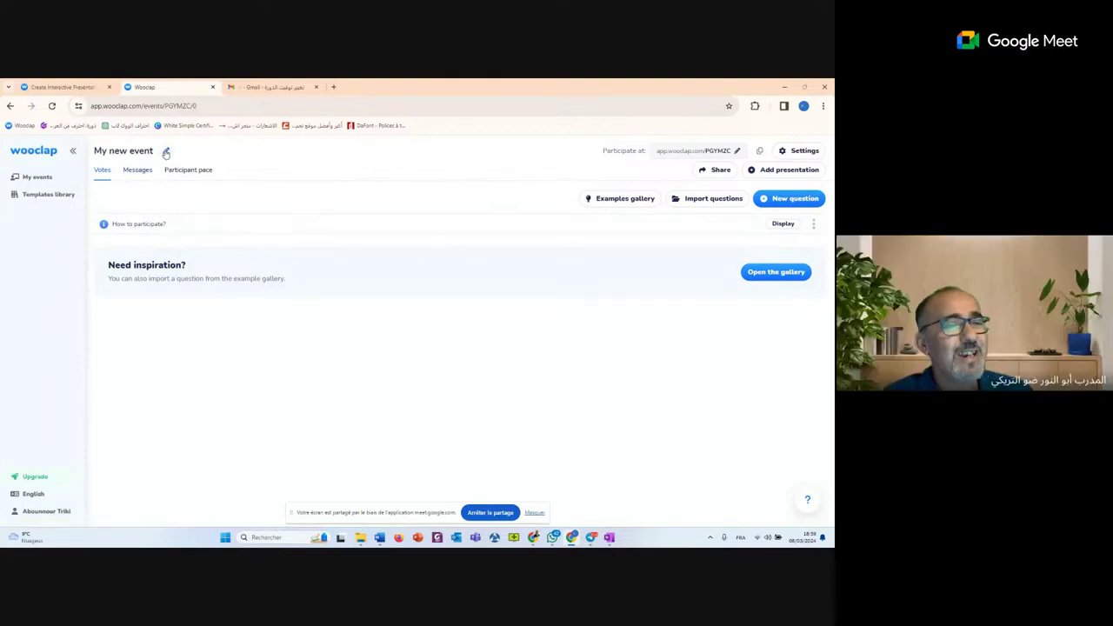
Rename the open event as "التربية الاسلامية" and save the new name
{"action": "left_click", "coordinate": [165, 153]}
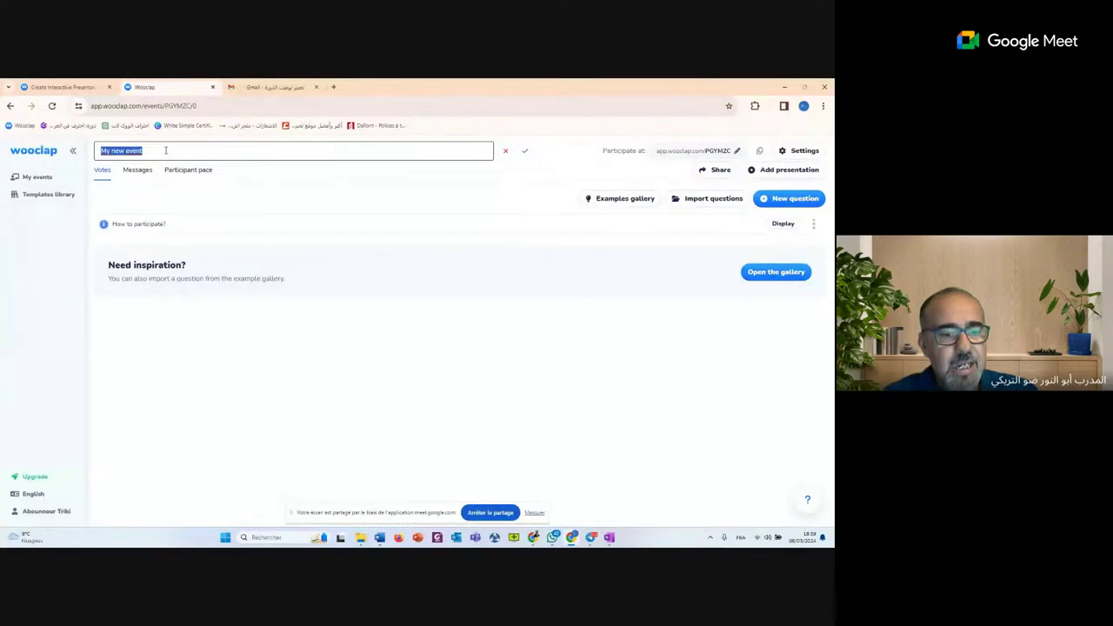
{"action": "key", "text": "alt+shift"}
{"action": "key", "text": "BackSpace"}
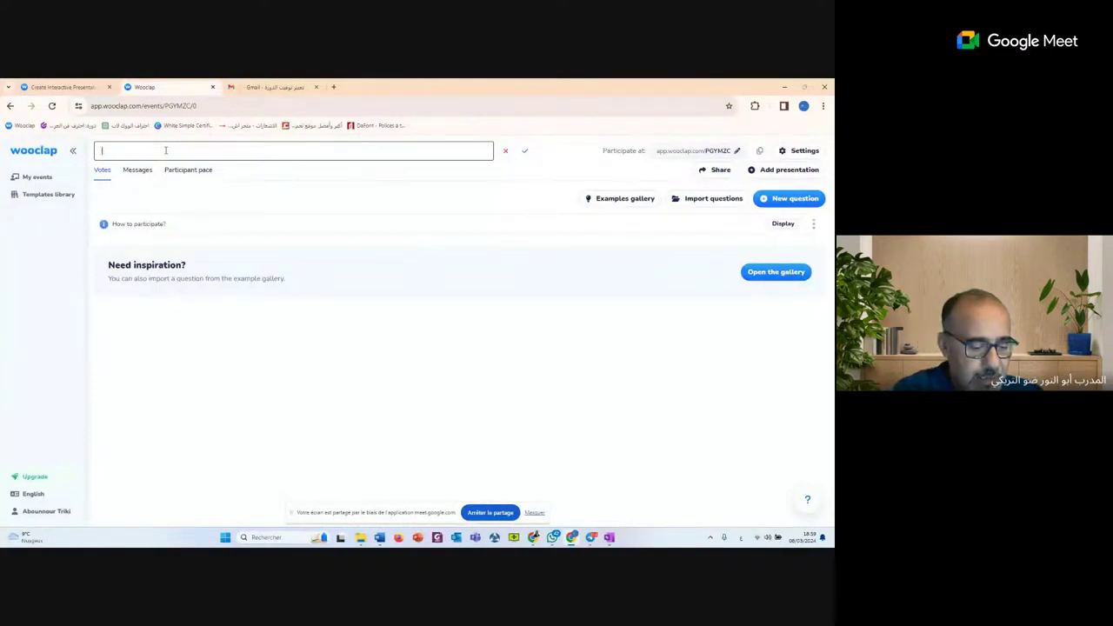
{"action": "type", "text": "الزر"}
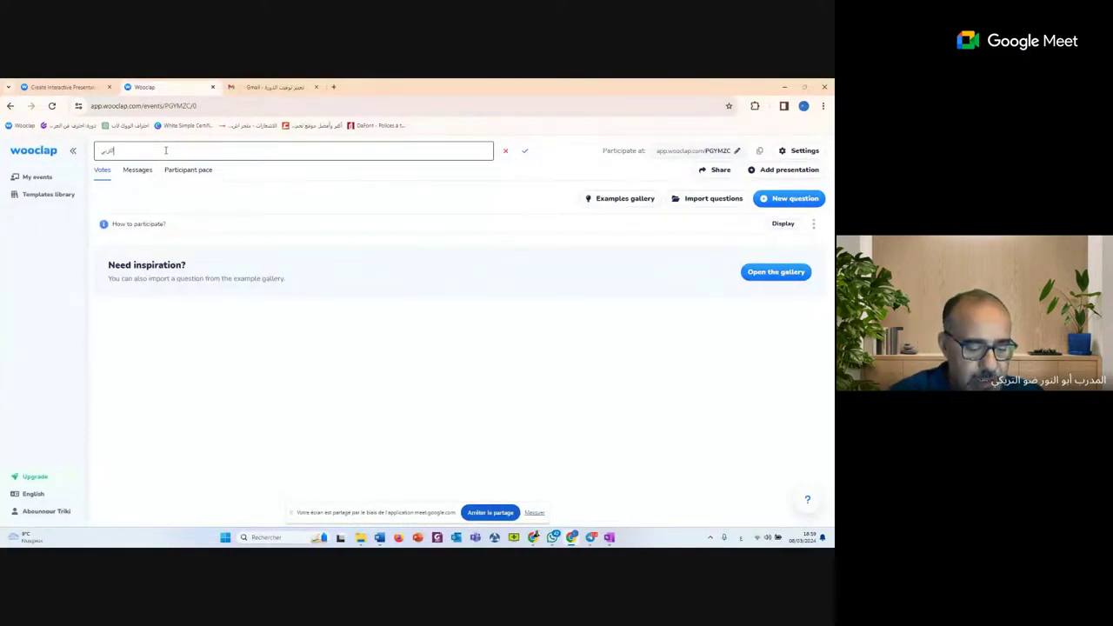
{"action": "type", "text": " الأس"}
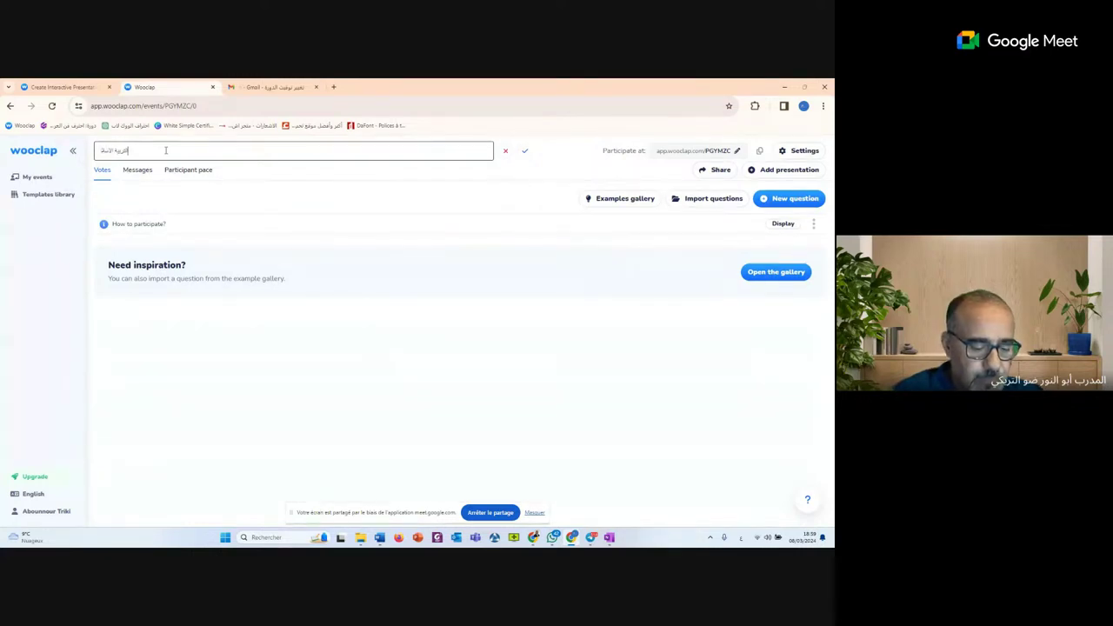
{"action": "type", "text": "امية"}
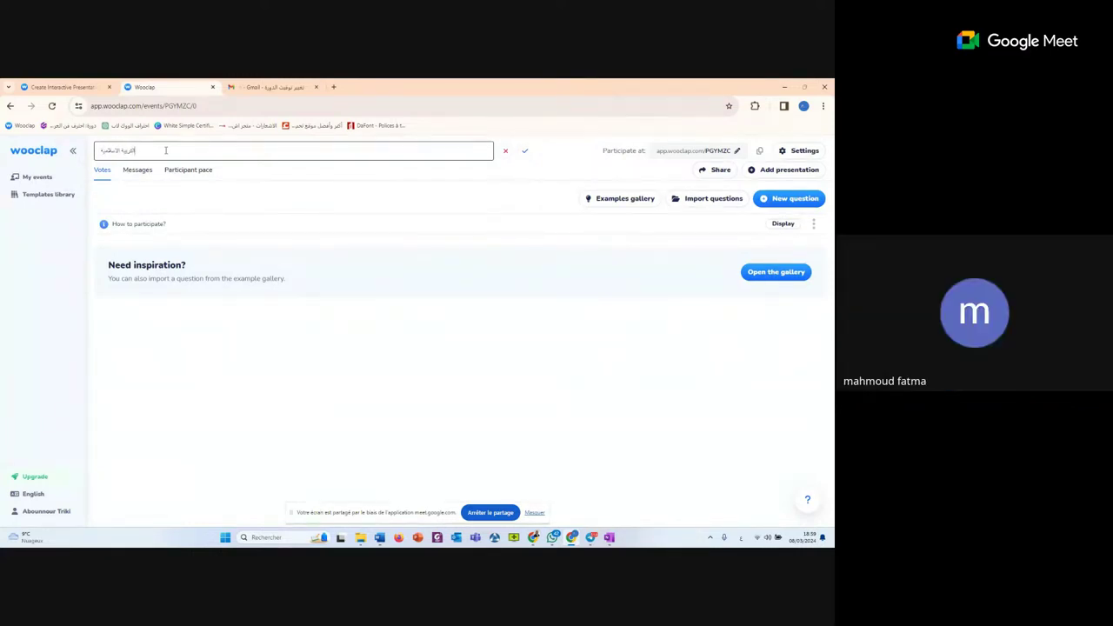
{"action": "left_click", "coordinate": [525, 152]}
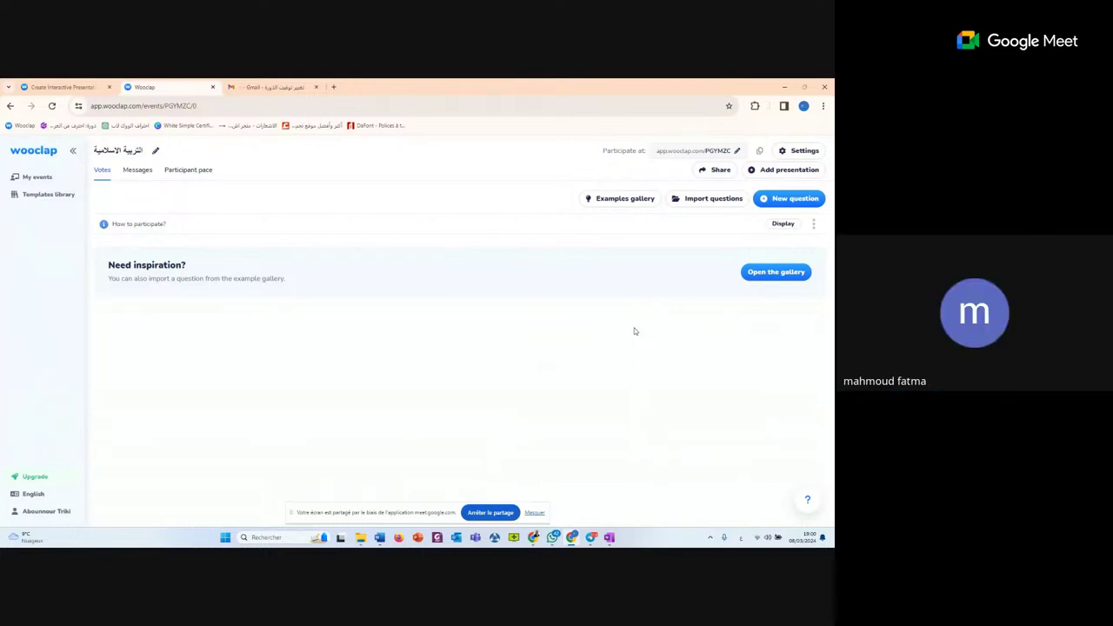
Set the event's participation code to WOOKLAP2026
{"action": "left_click", "coordinate": [737, 152]}
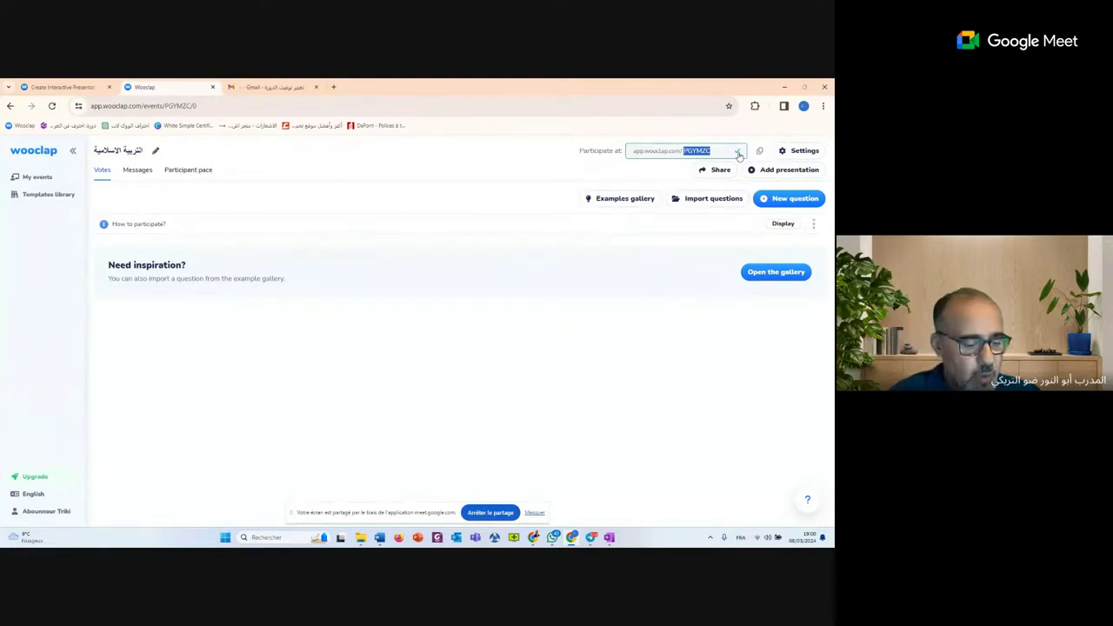
{"action": "type", "text": "WOO"}
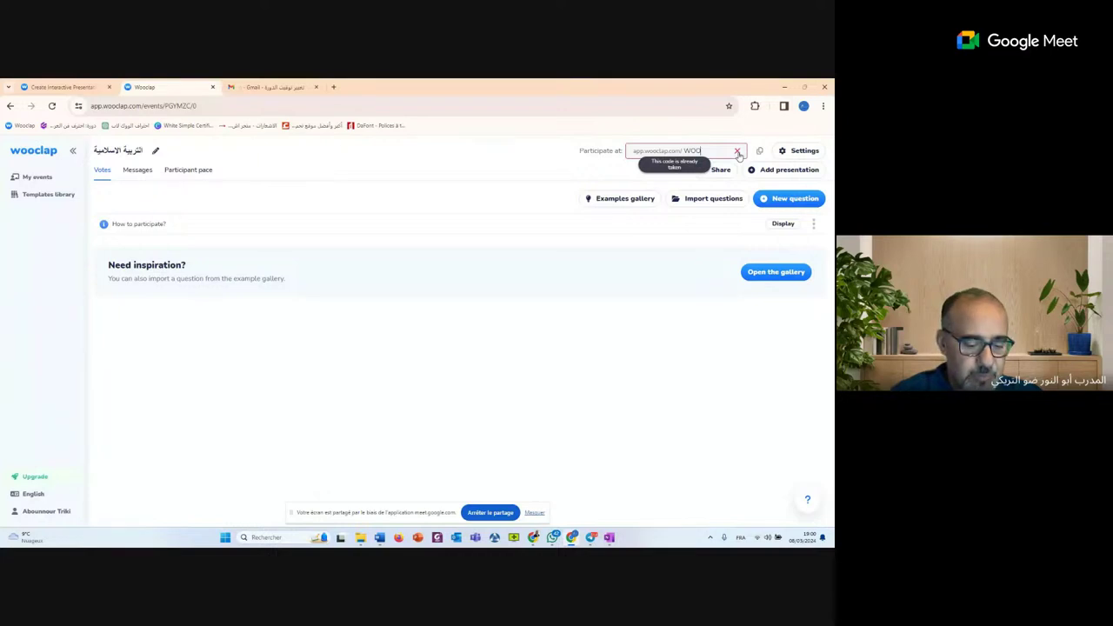
{"action": "type", "text": "KLAP"}
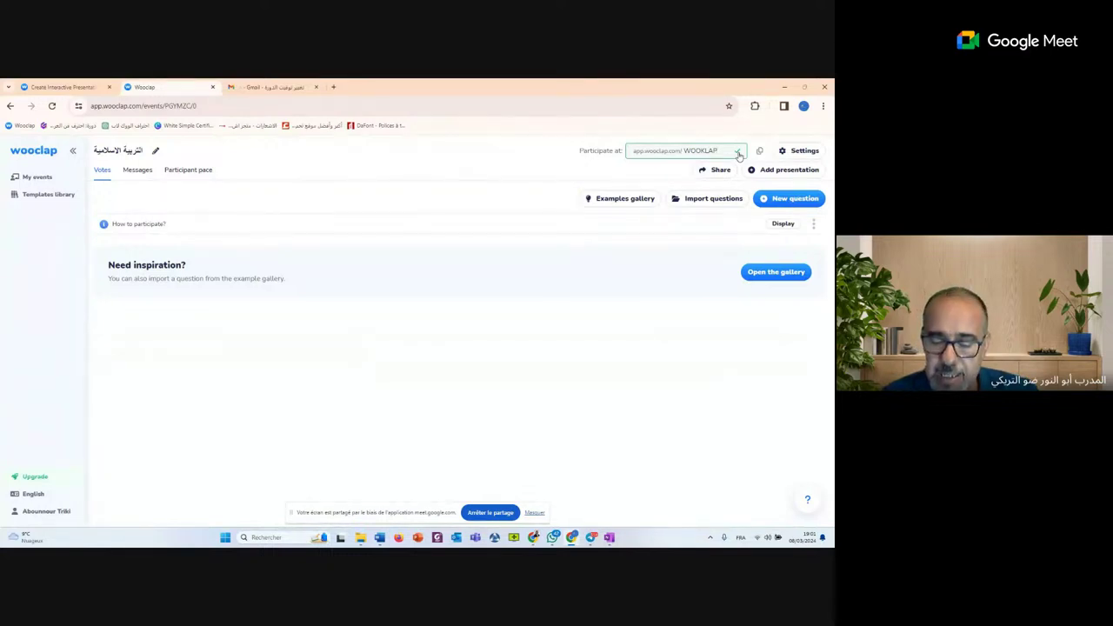
{"action": "type", "text": "20"}
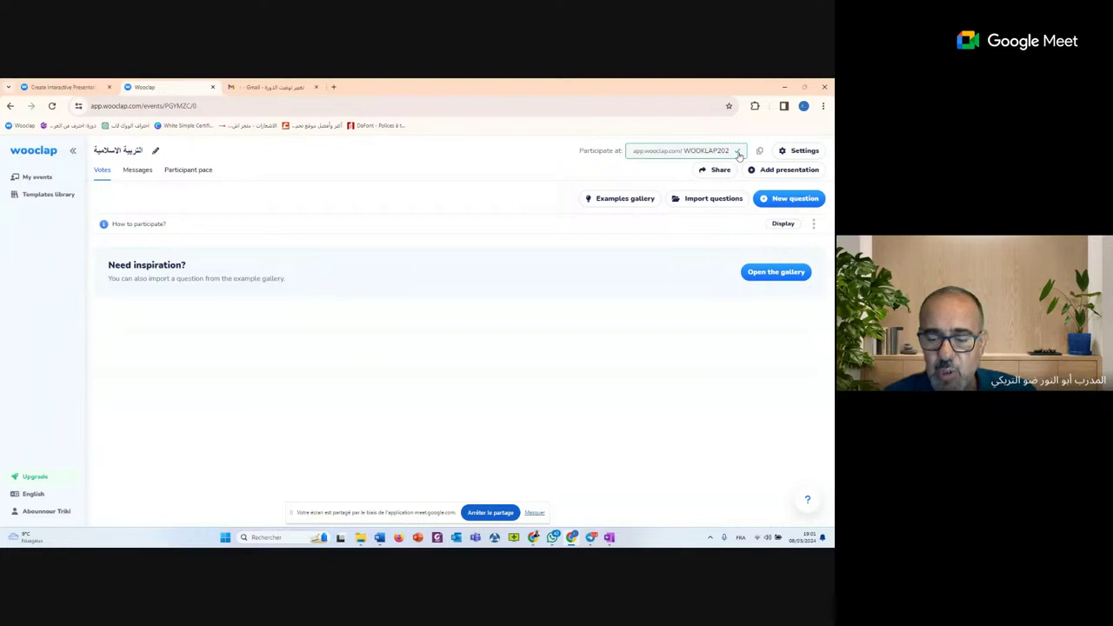
{"action": "type", "text": "24"}
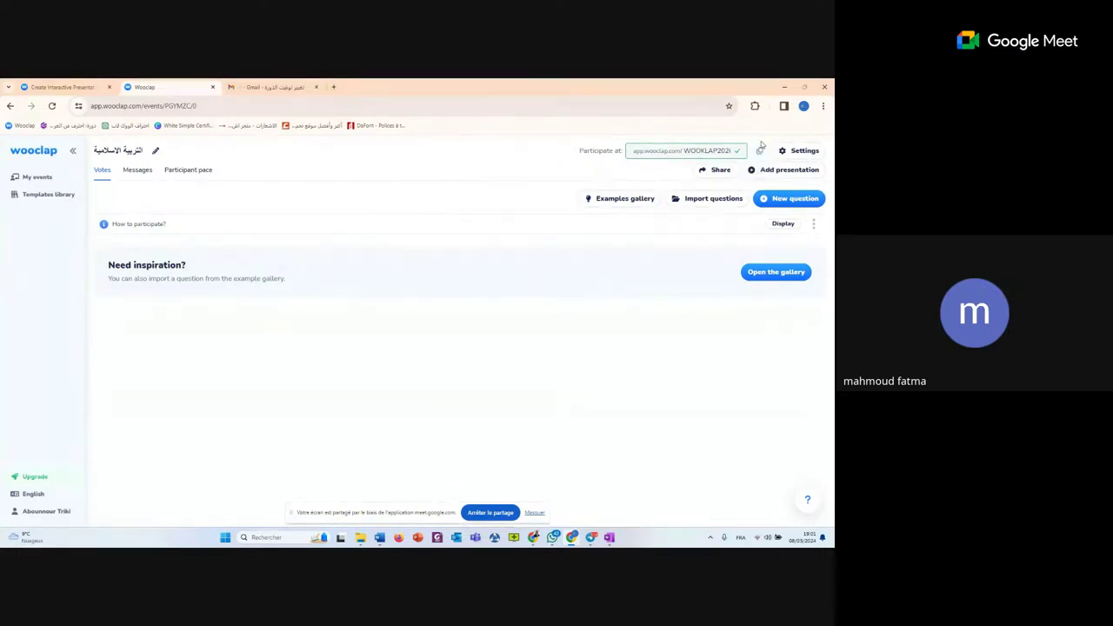
{"action": "left_click", "coordinate": [761, 150]}
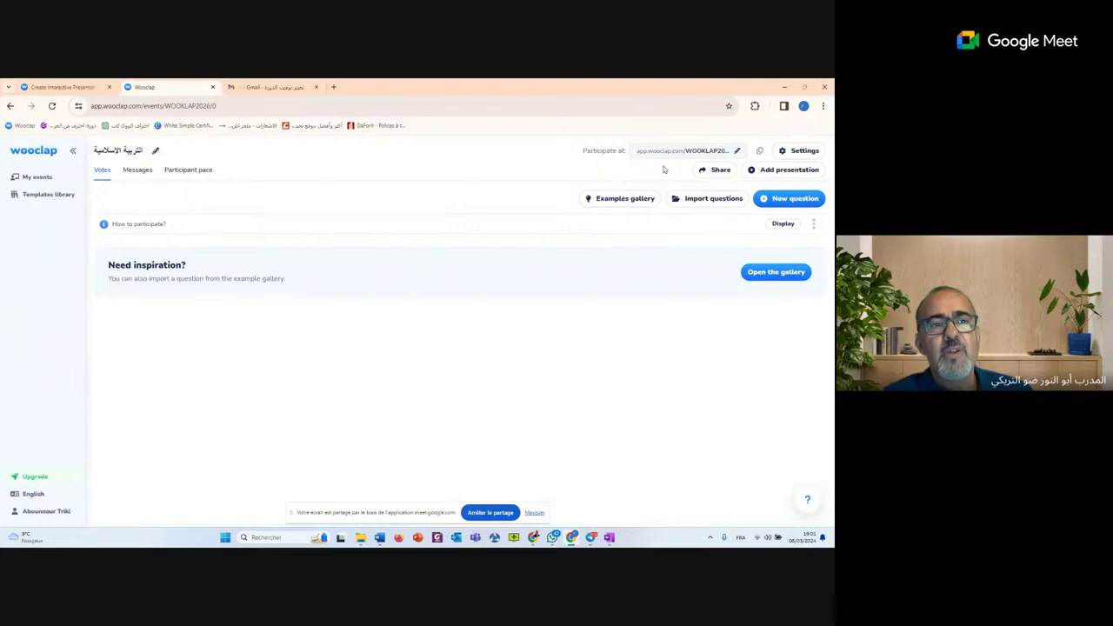
Change the event's participation code to the shorter WOOC2026 and save it
{"action": "left_click", "coordinate": [737, 152]}
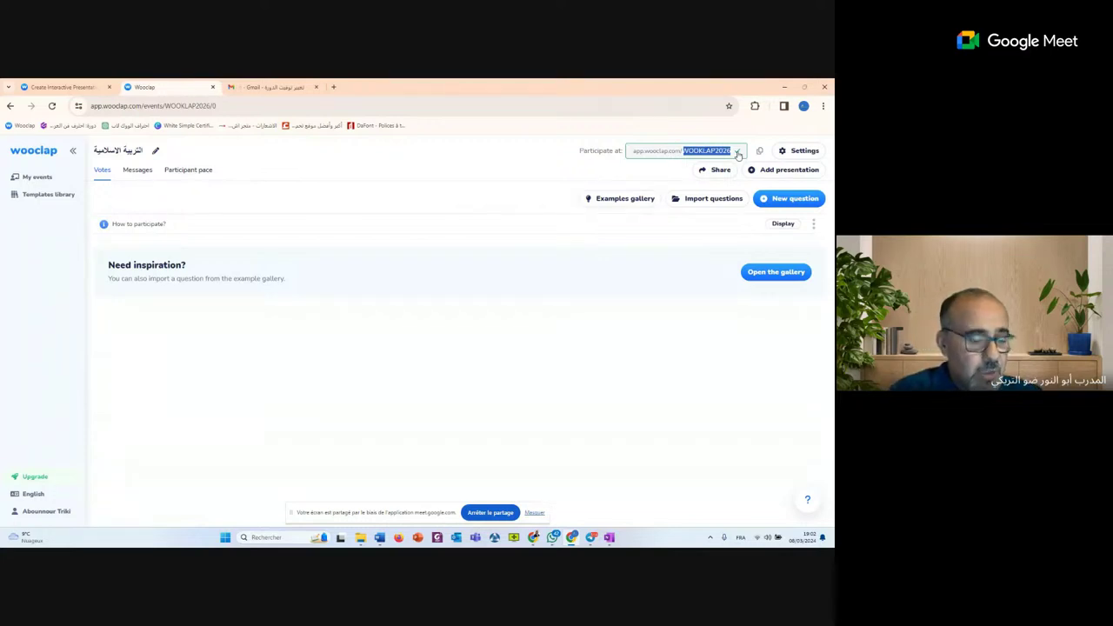
{"action": "type", "text": "WO"}
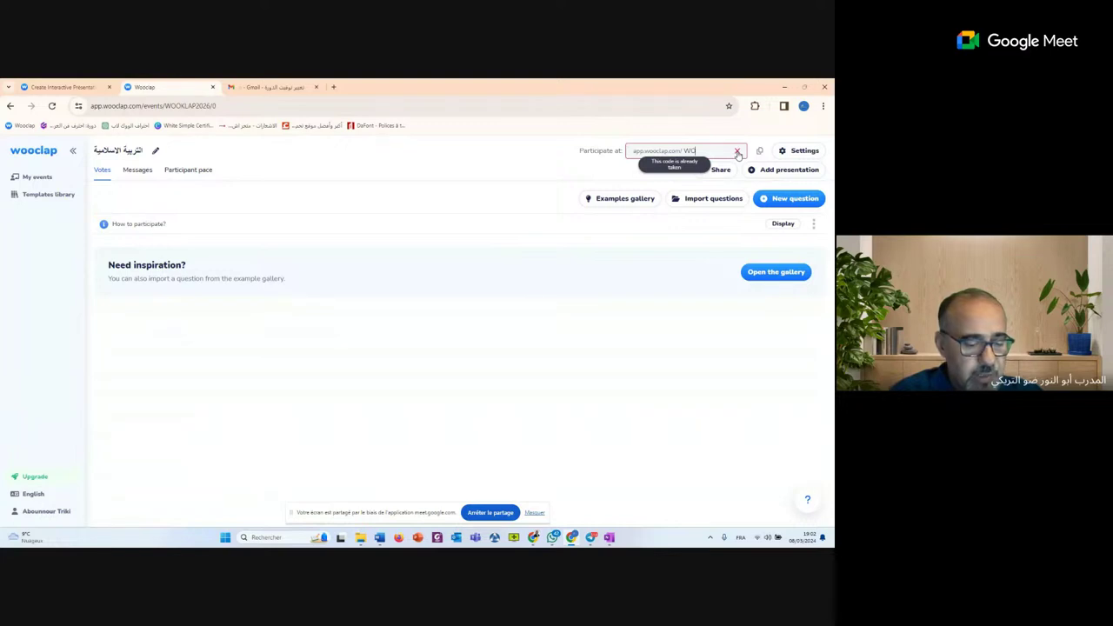
{"action": "type", "text": "O"}
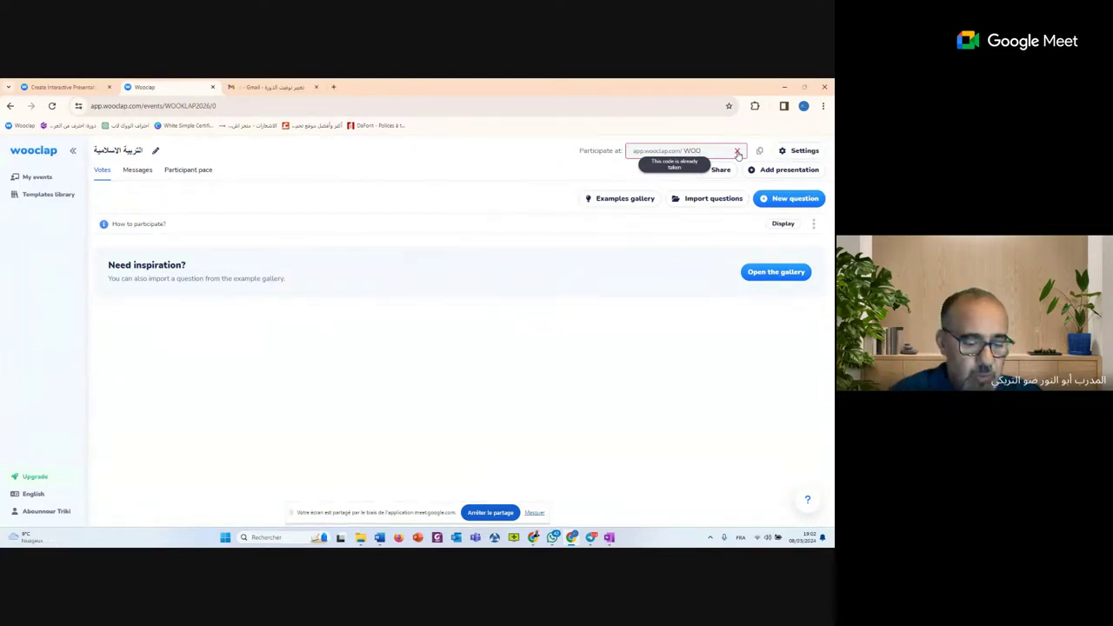
{"action": "type", "text": "C2028"}
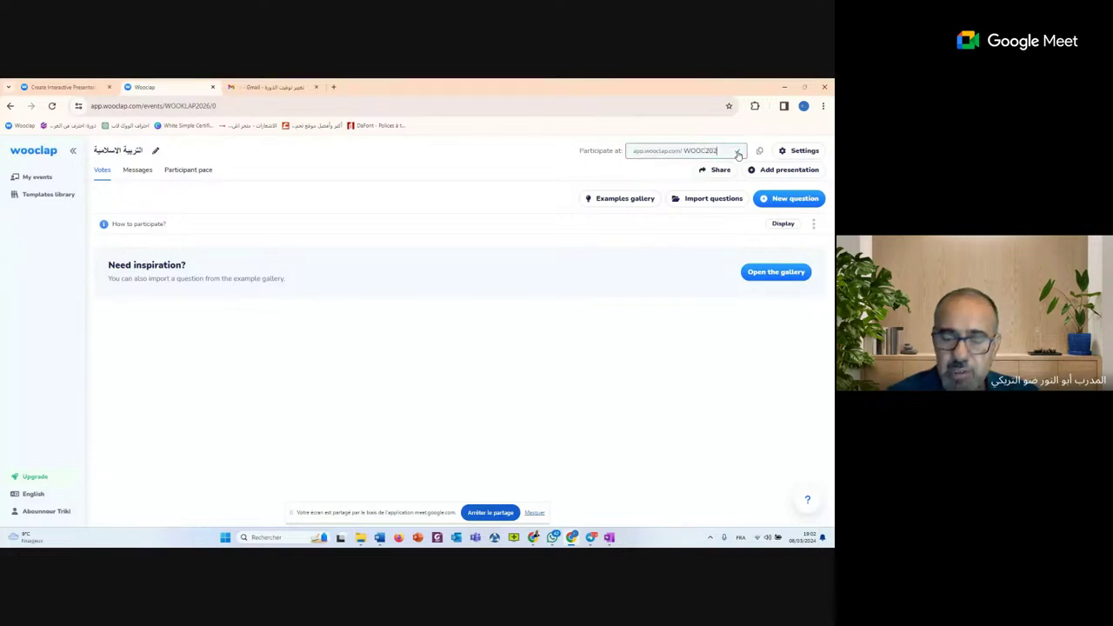
{"action": "left_click", "coordinate": [737, 152]}
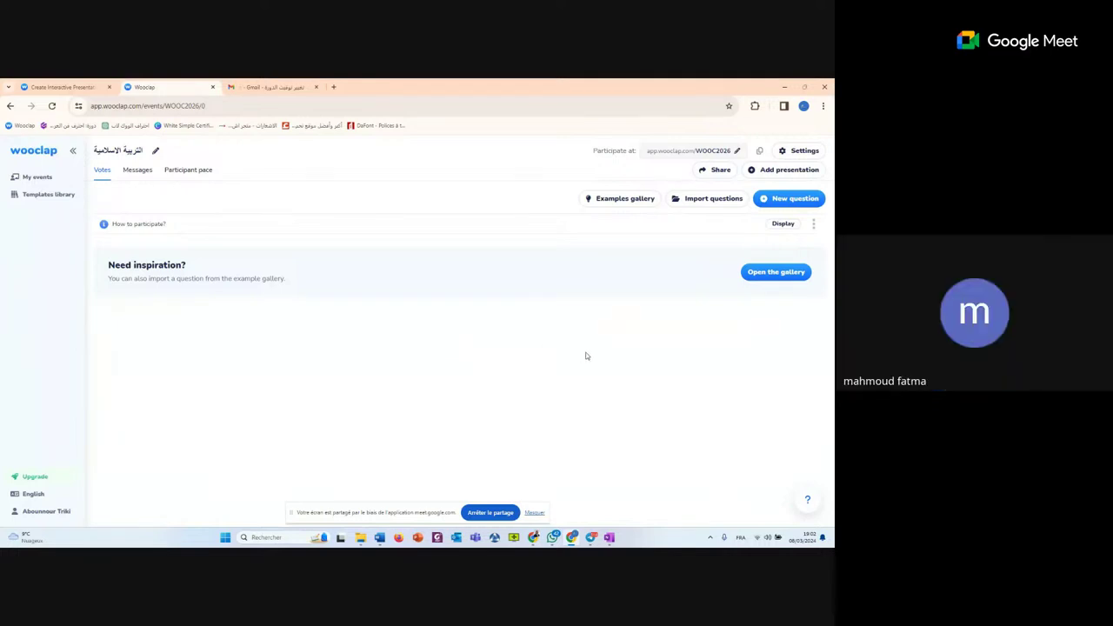
Create an open question asking "ما هي أركان الاسلام؟" and add a correct-answer field to it
{"action": "left_click", "coordinate": [786, 200]}
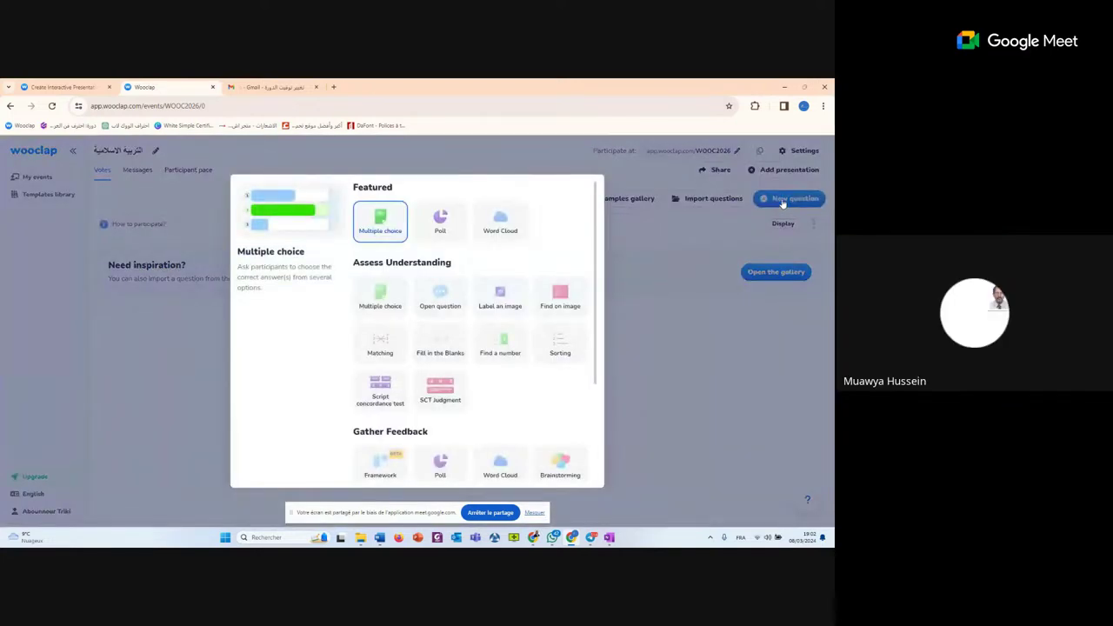
{"action": "left_click", "coordinate": [670, 345]}
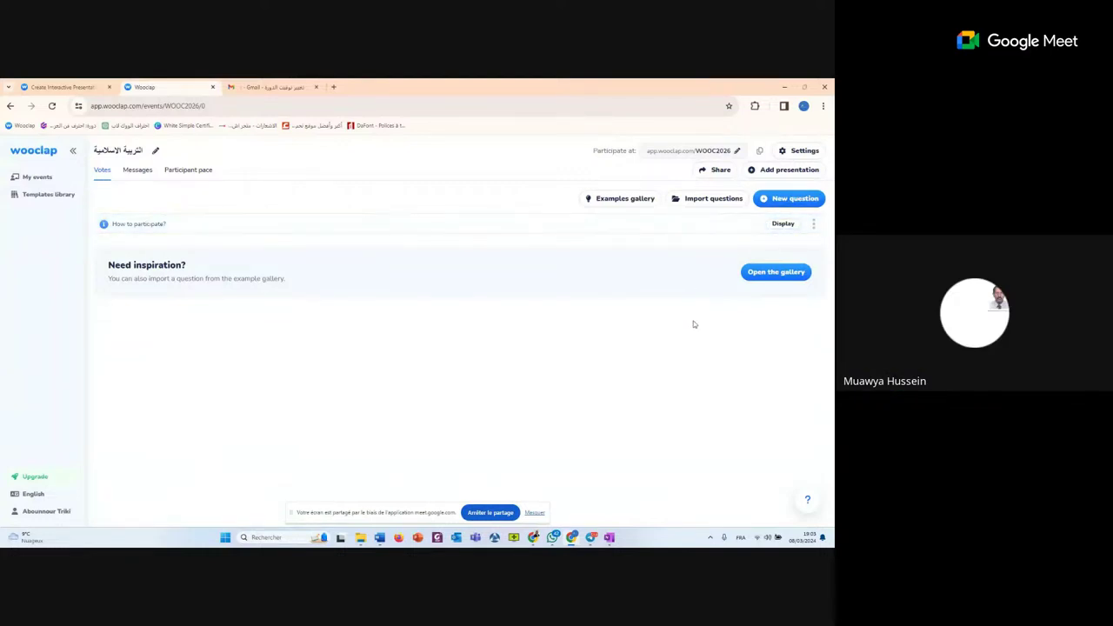
{"action": "left_click", "coordinate": [787, 200]}
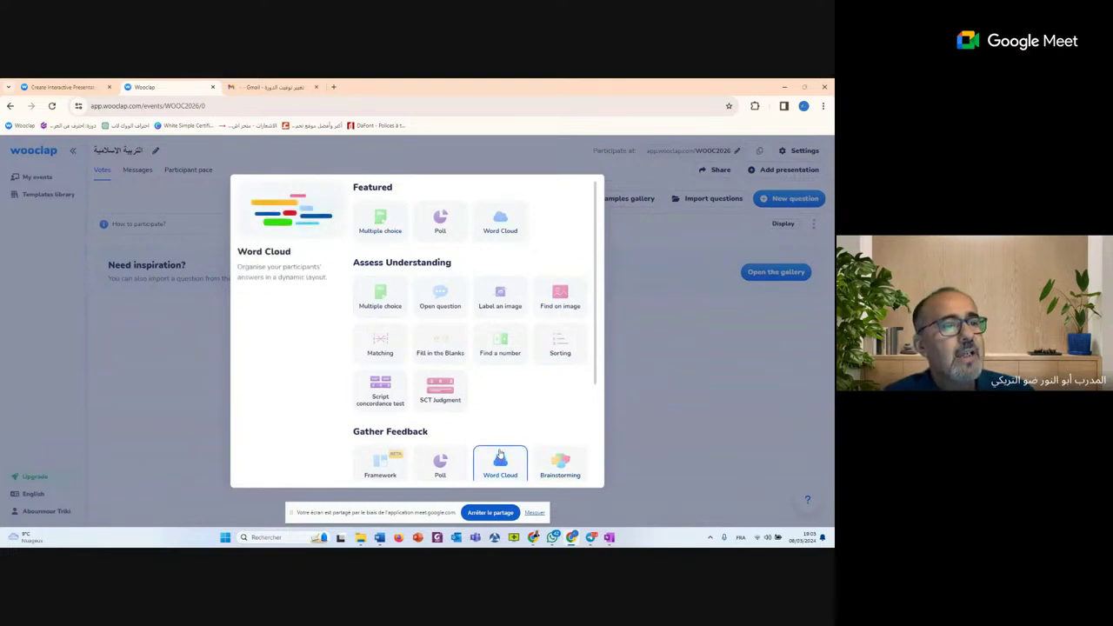
{"action": "left_click", "coordinate": [440, 299]}
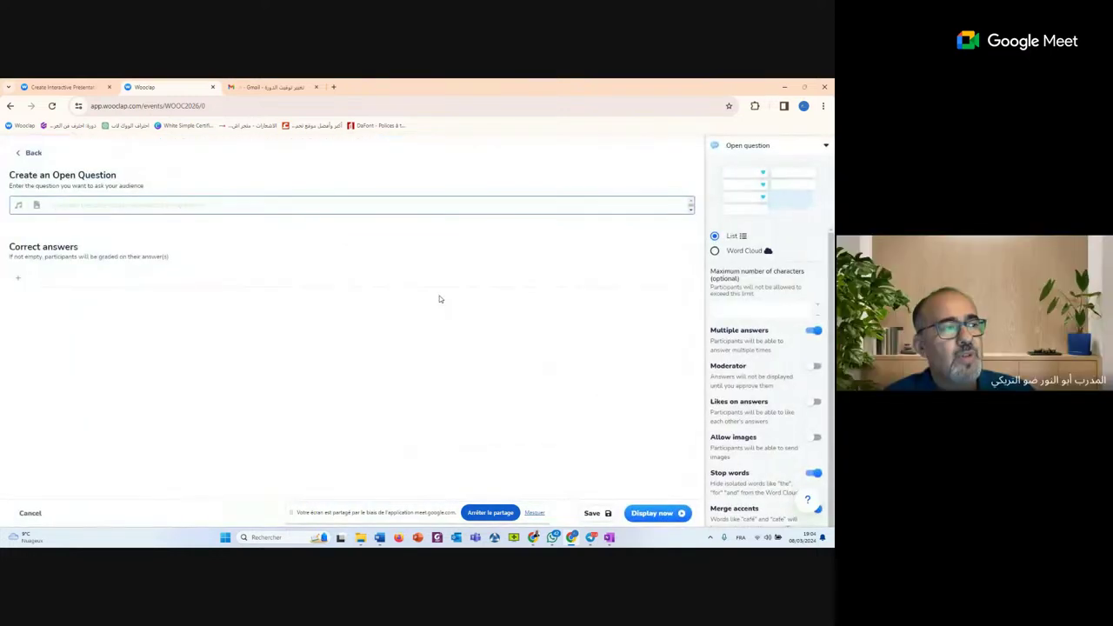
{"action": "left_click", "coordinate": [181, 206]}
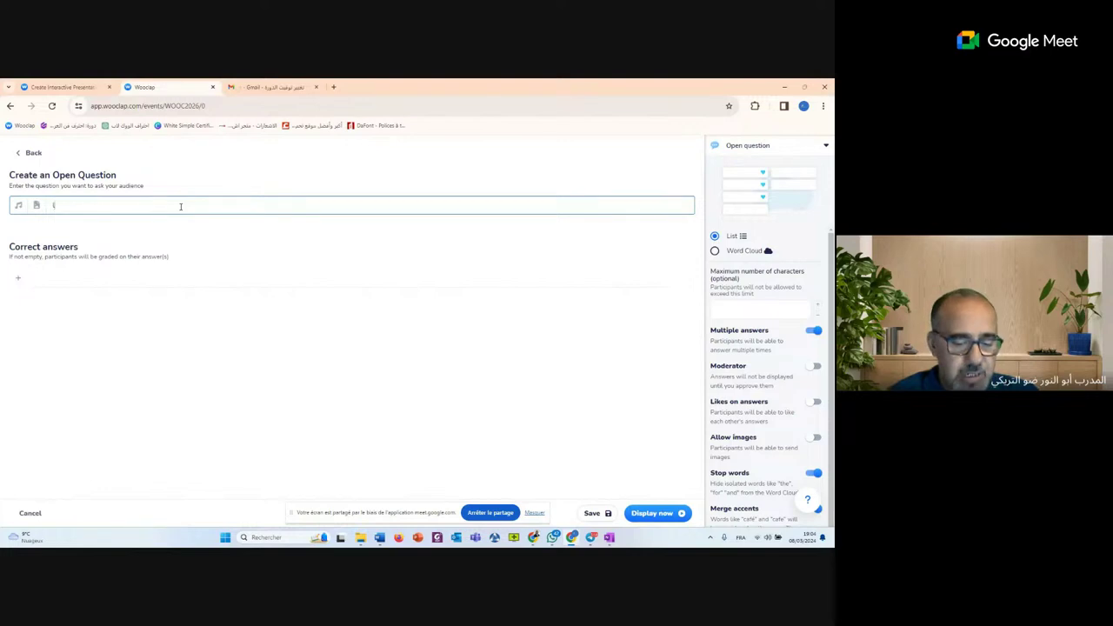
{"action": "key", "text": "alt+shift"}
{"action": "type", "text": "ما"}
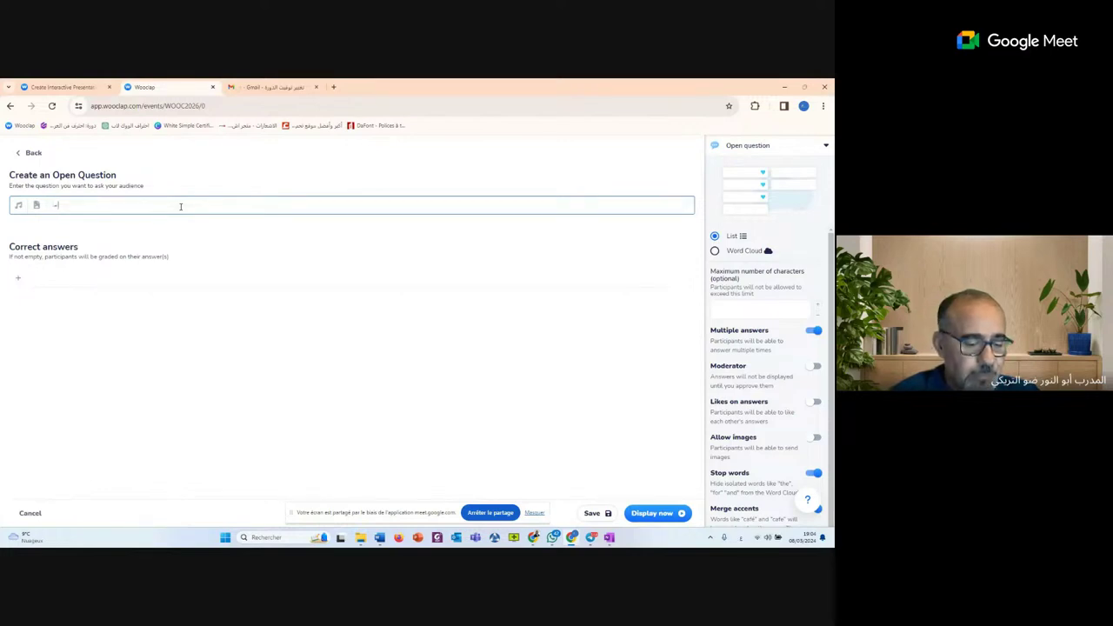
{"action": "type", "text": " ه"}
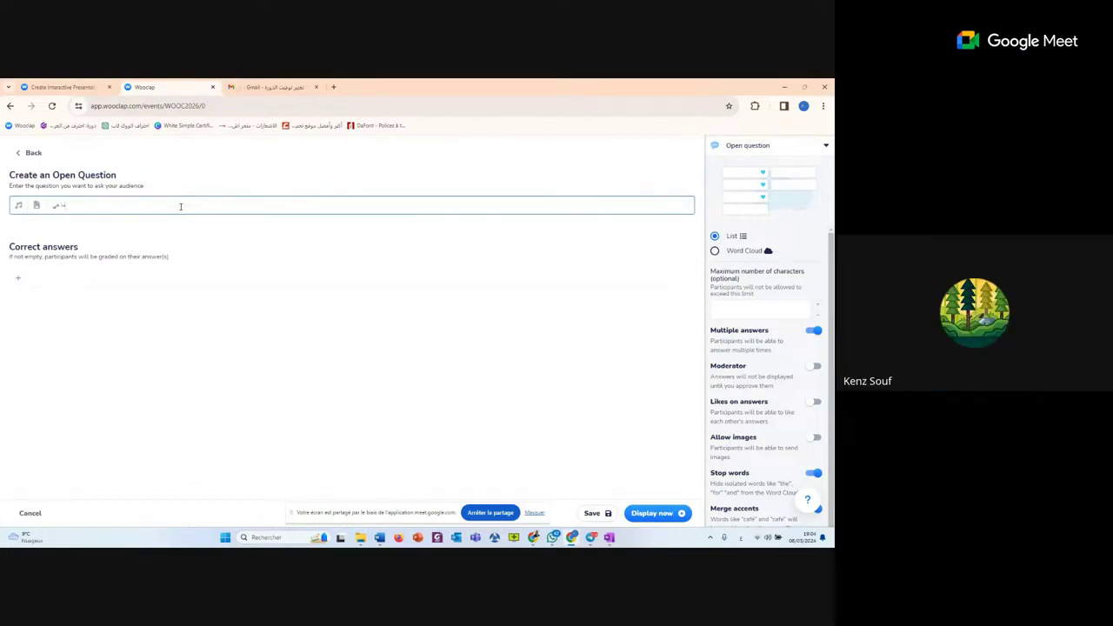
{"action": "type", "text": "ي آرا"}
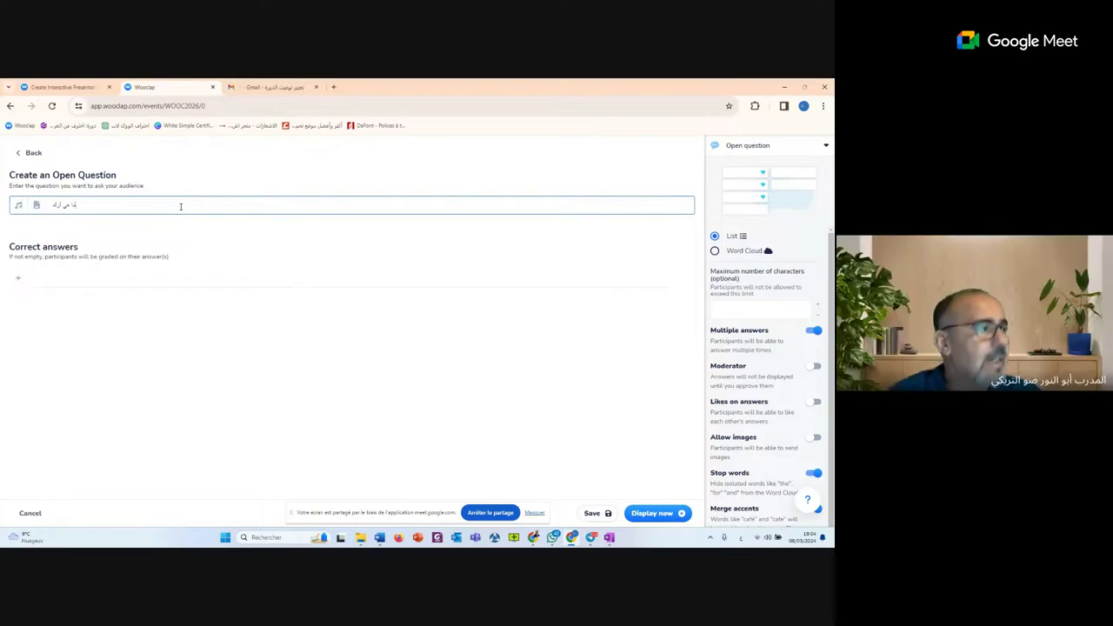
{"action": "type", "text": "ان ال"}
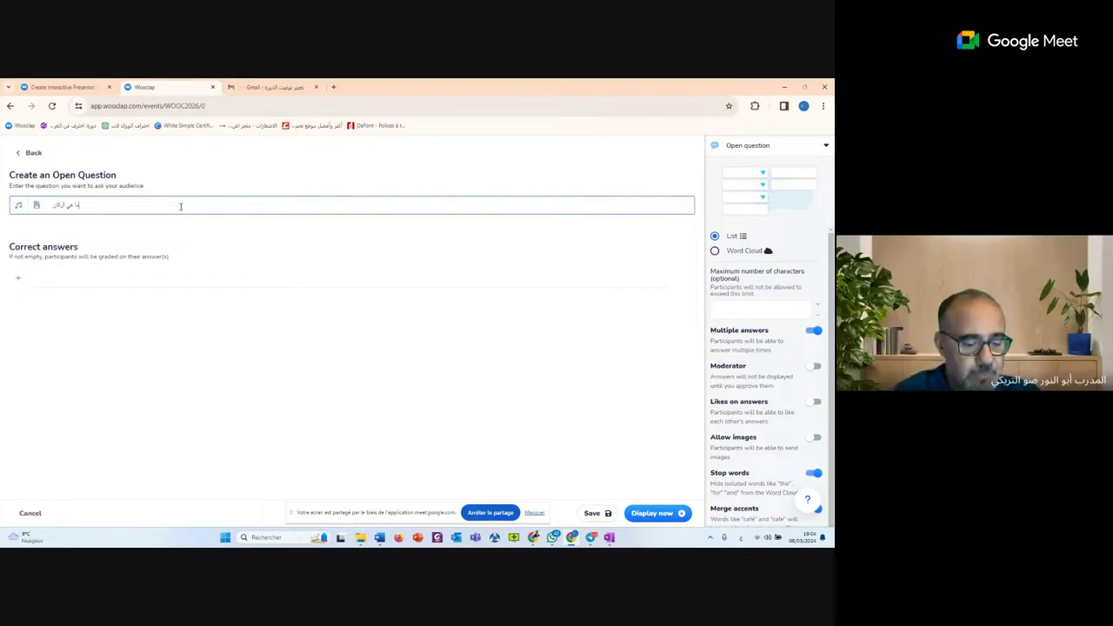
{"action": "type", "text": "ام"}
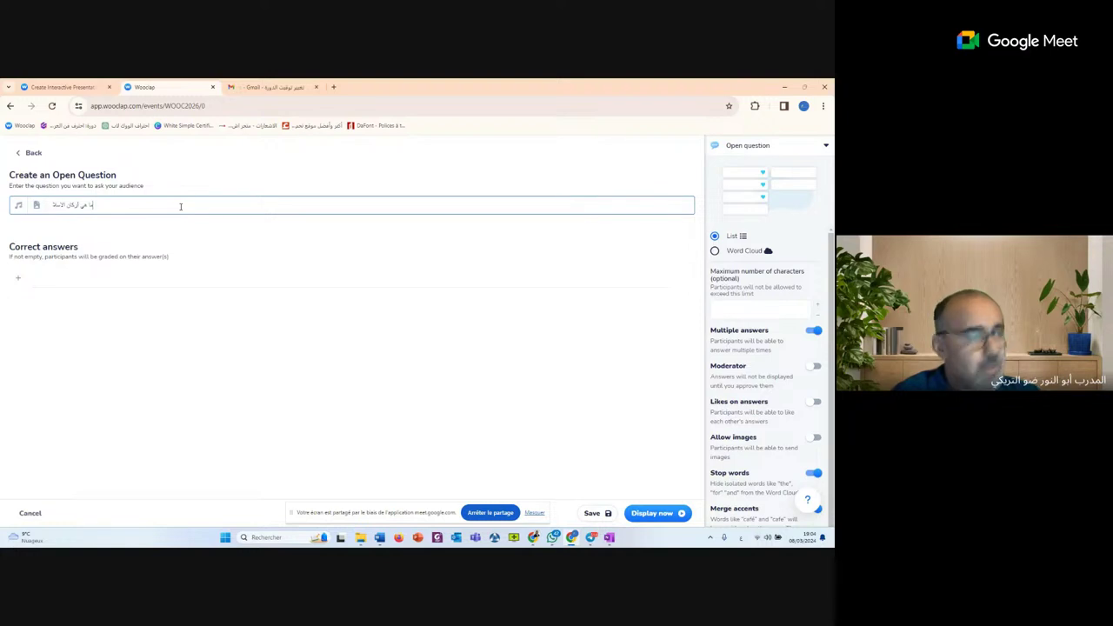
{"action": "type", "text": "؟"}
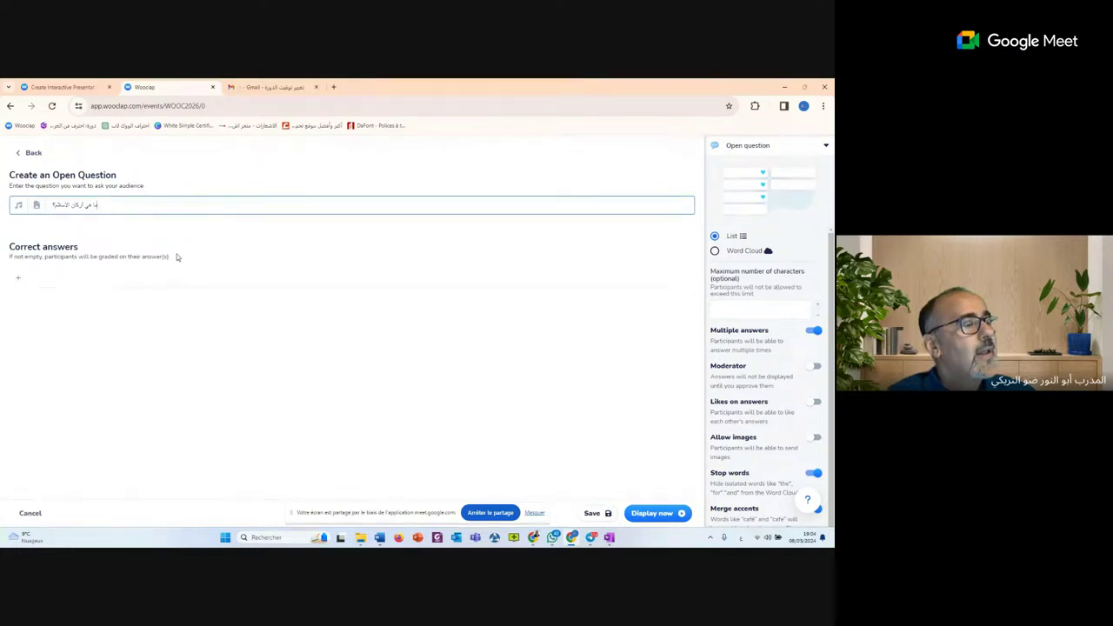
{"action": "left_click", "coordinate": [18, 279]}
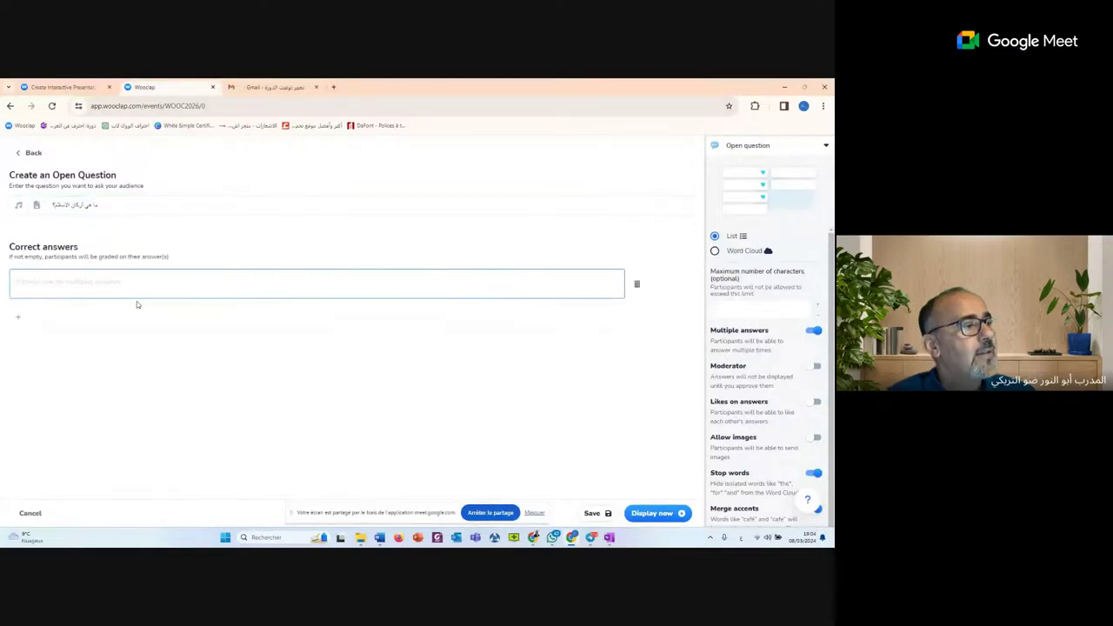
{"action": "type", "text": "الش"}
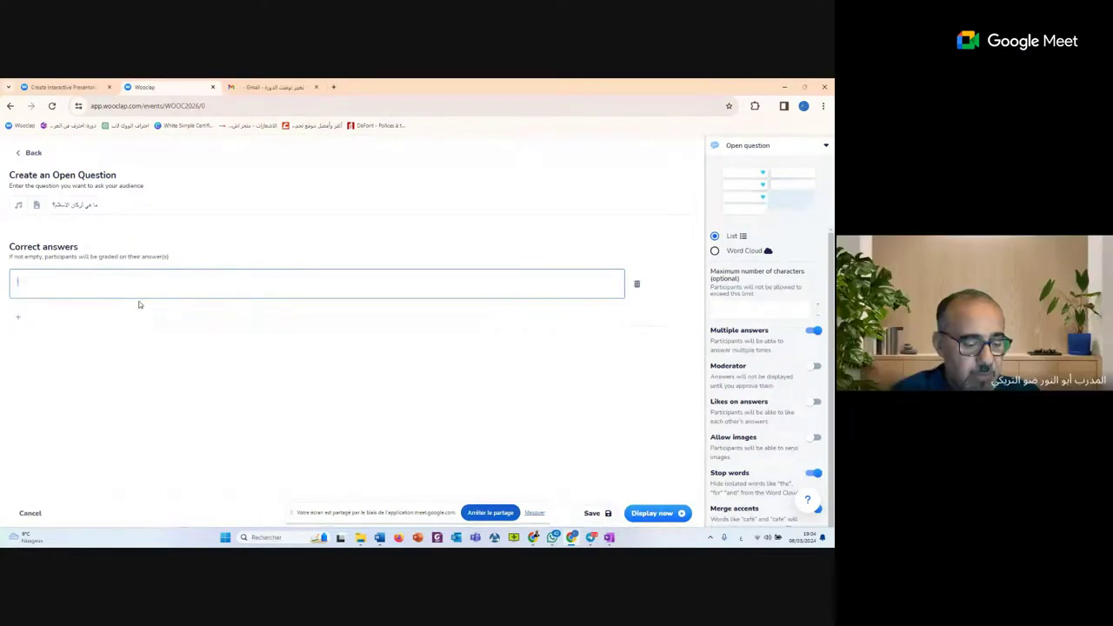
{"action": "type", "text": "ان"}
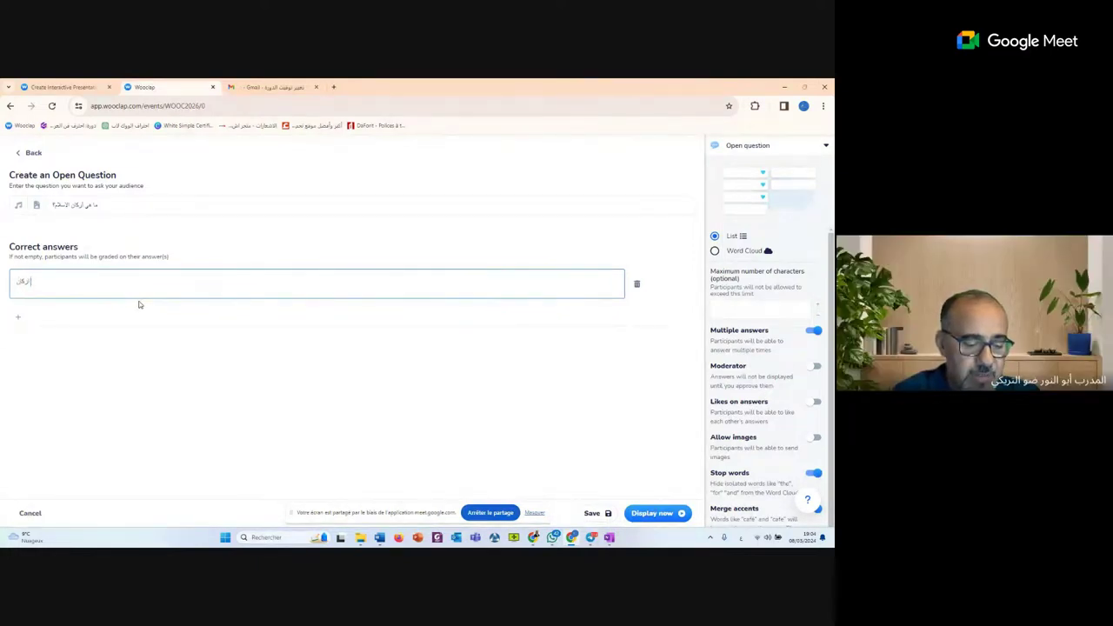
{"action": "type", "text": " خمسة"}
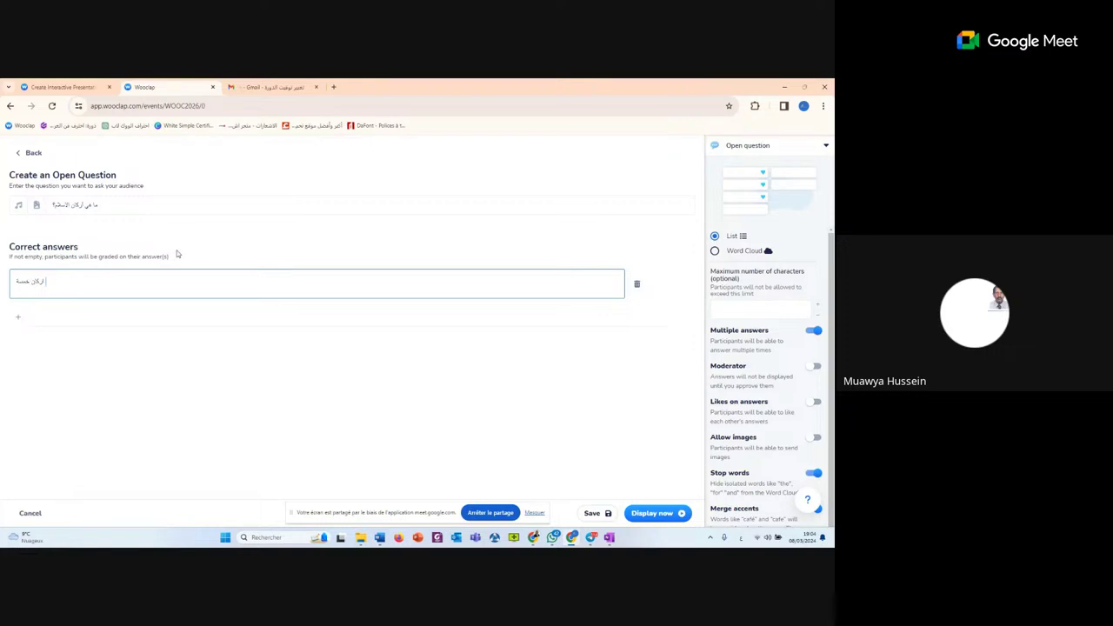
{"action": "key", "text": "Return"}
{"action": "left_click", "coordinate": [51, 281]}
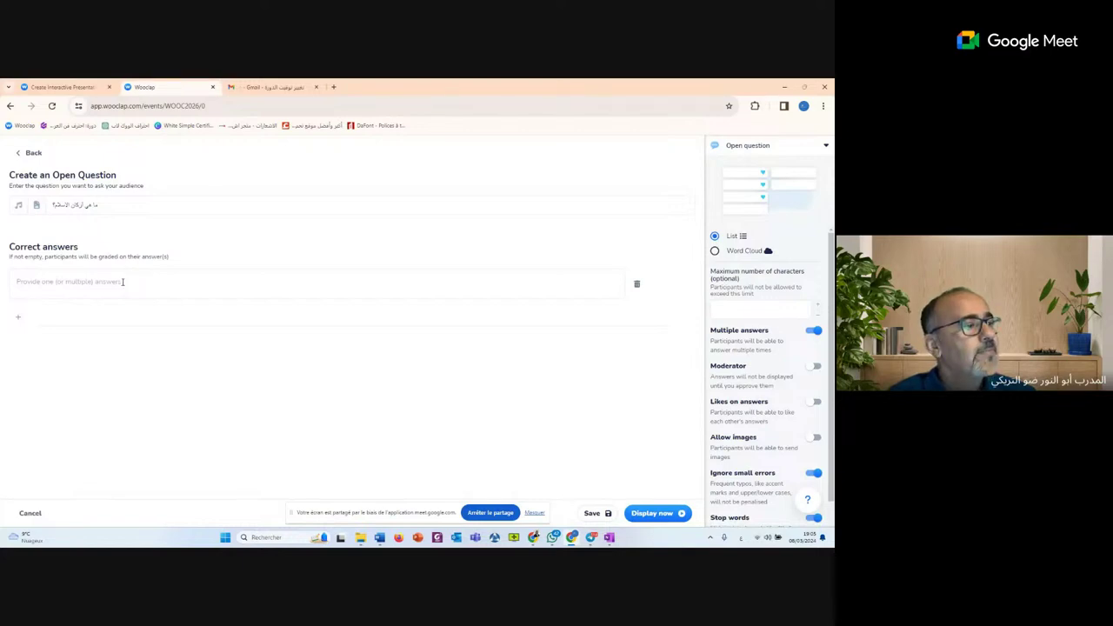
Enter "اركان الاسلام خمسة" as the open question's correct answer and save the question
{"action": "left_click", "coordinate": [124, 283]}
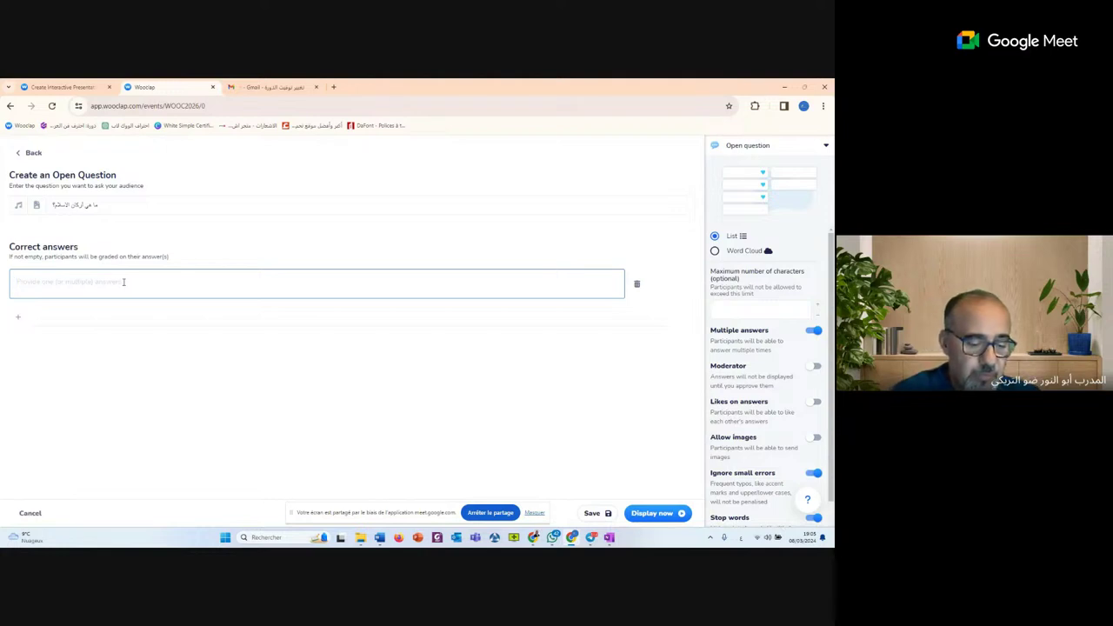
{"action": "type", "text": "ا"}
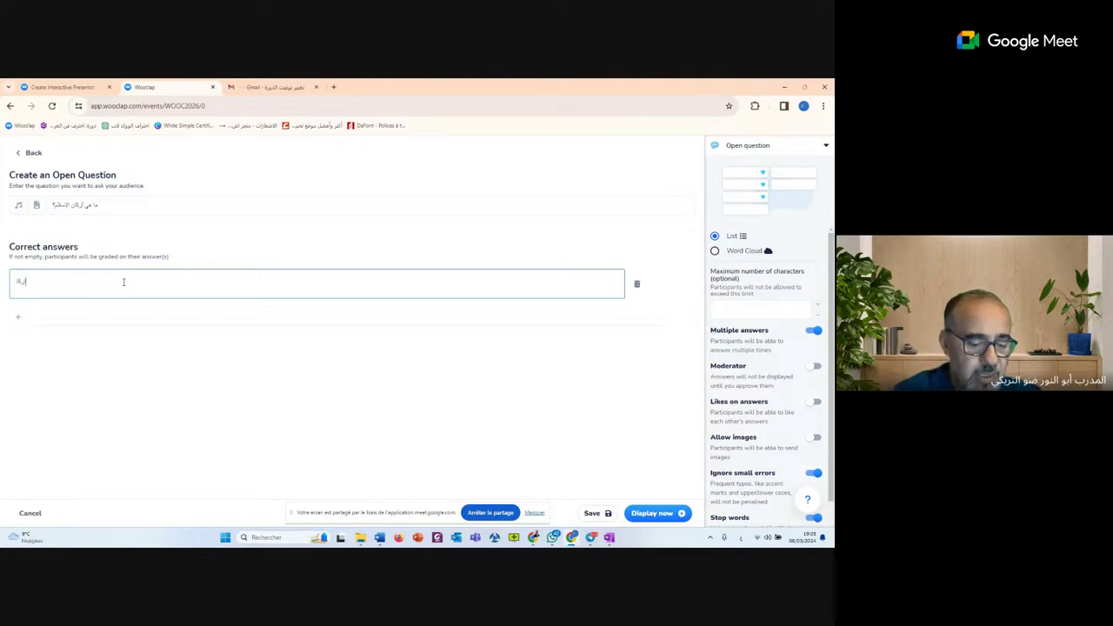
{"action": "type", "text": "لان ال"}
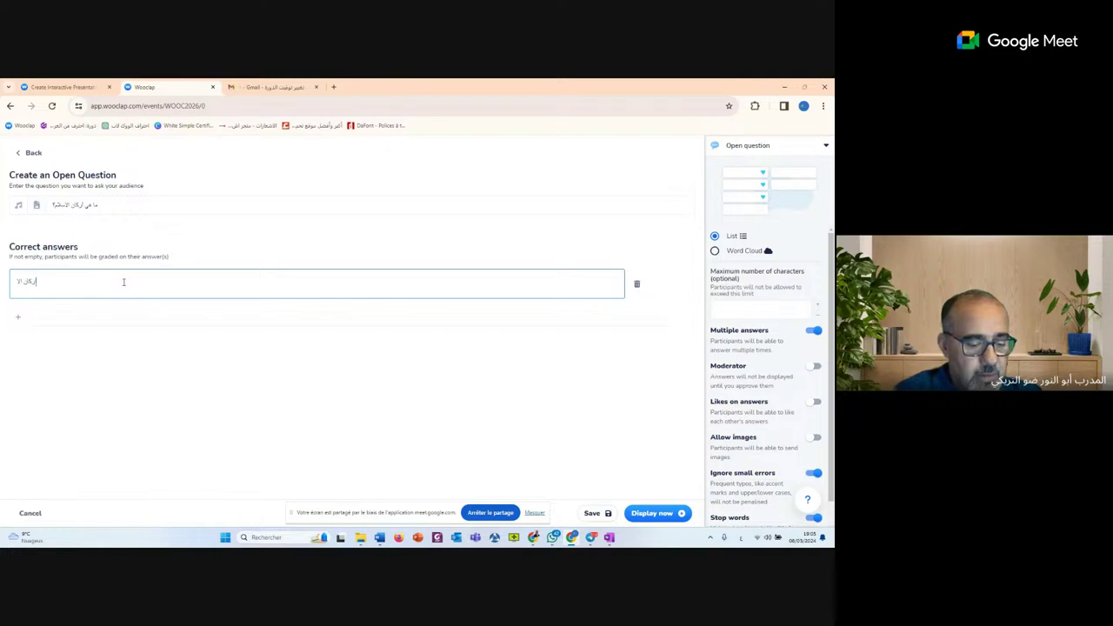
{"action": "type", "text": "اسلام"}
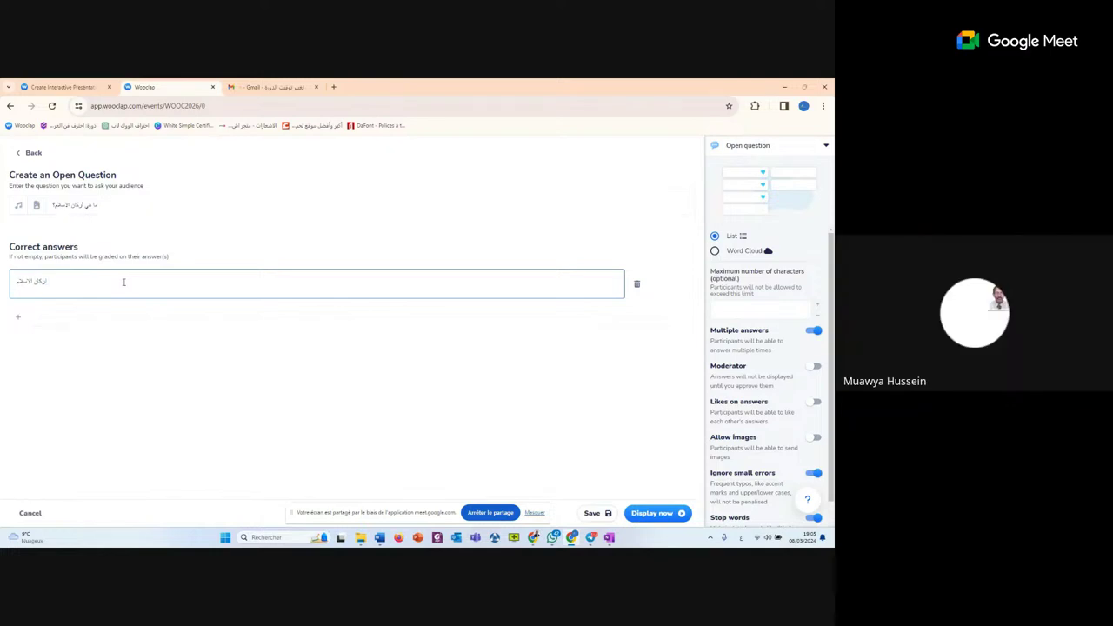
{"action": "type", "text": " خمسة"}
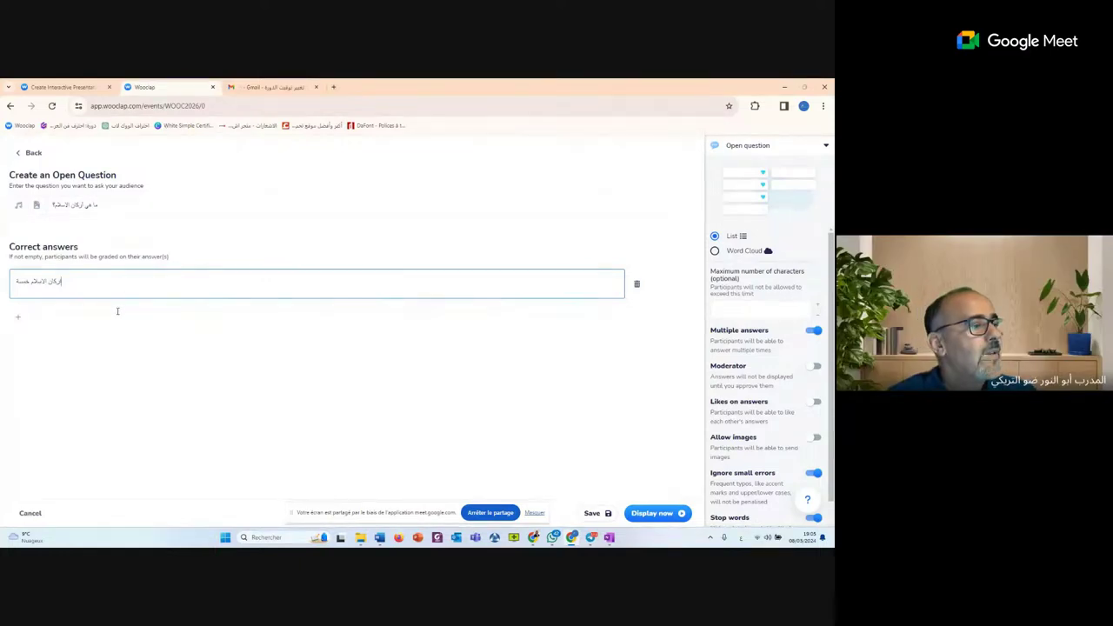
{"action": "left_click", "coordinate": [113, 318]}
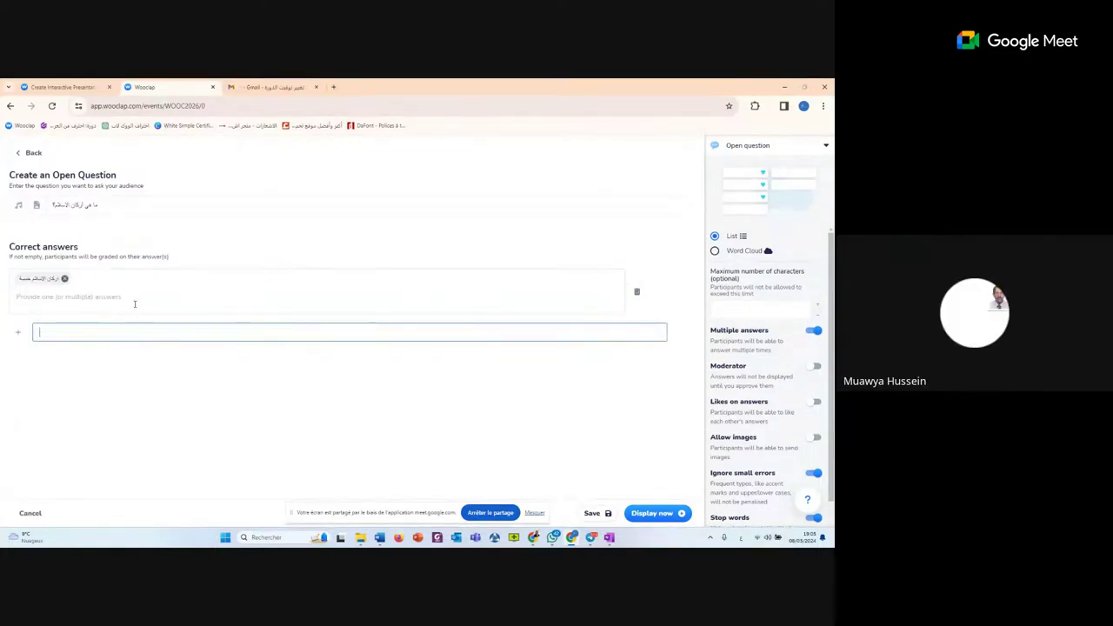
{"action": "left_click", "coordinate": [78, 370]}
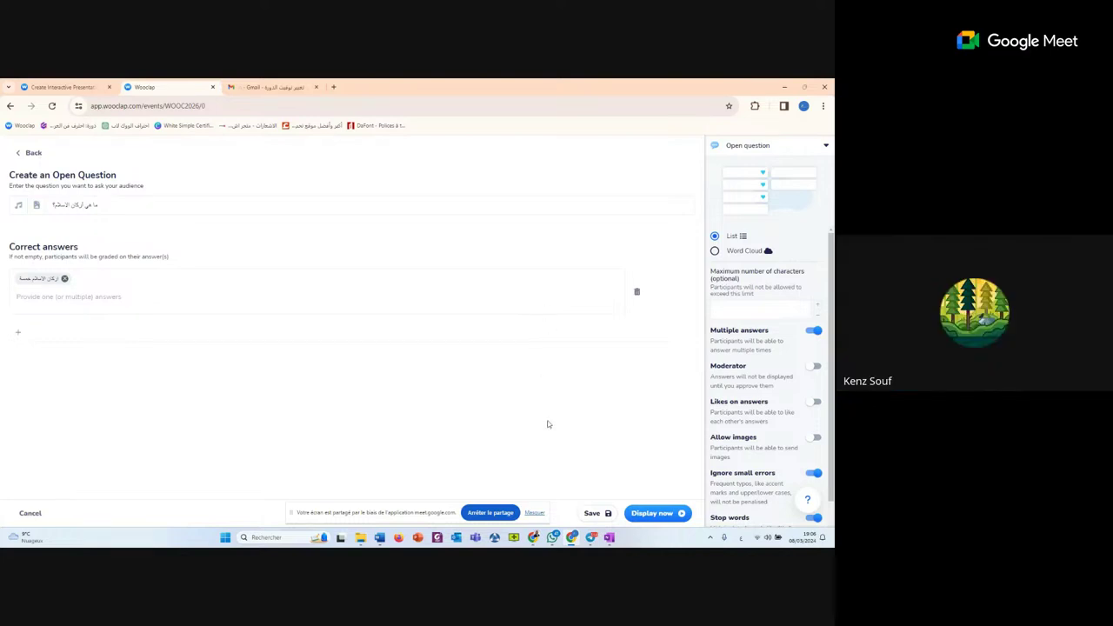
{"action": "left_click", "coordinate": [594, 514]}
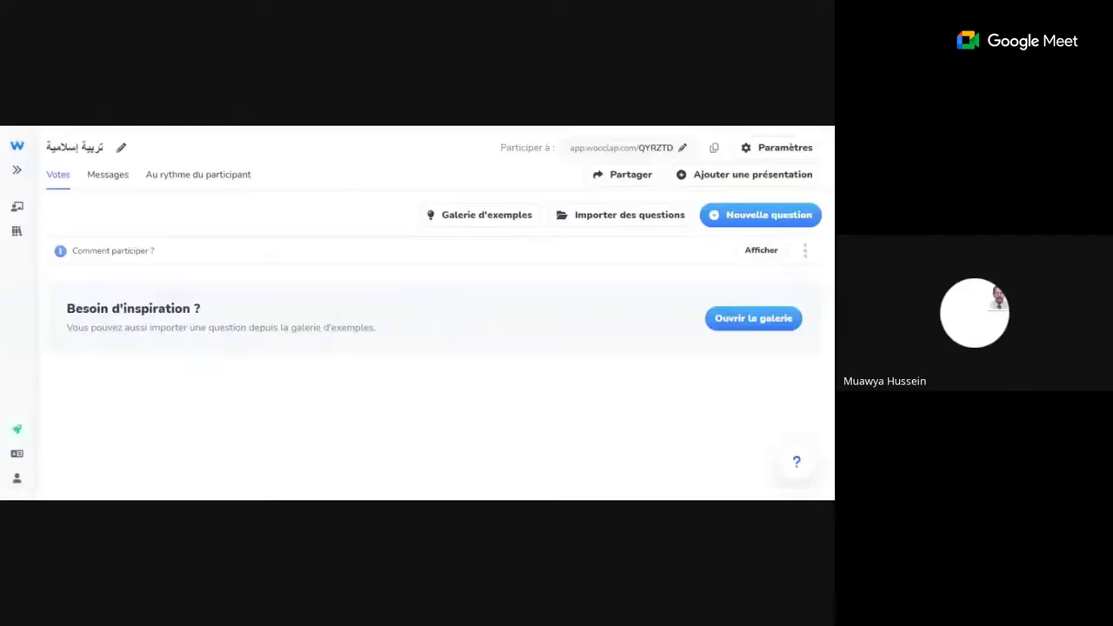
Create an open question in the "تربية إسلامية" event with the text "ماهي اركان الاسلام"
{"action": "left_click", "coordinate": [765, 215]}
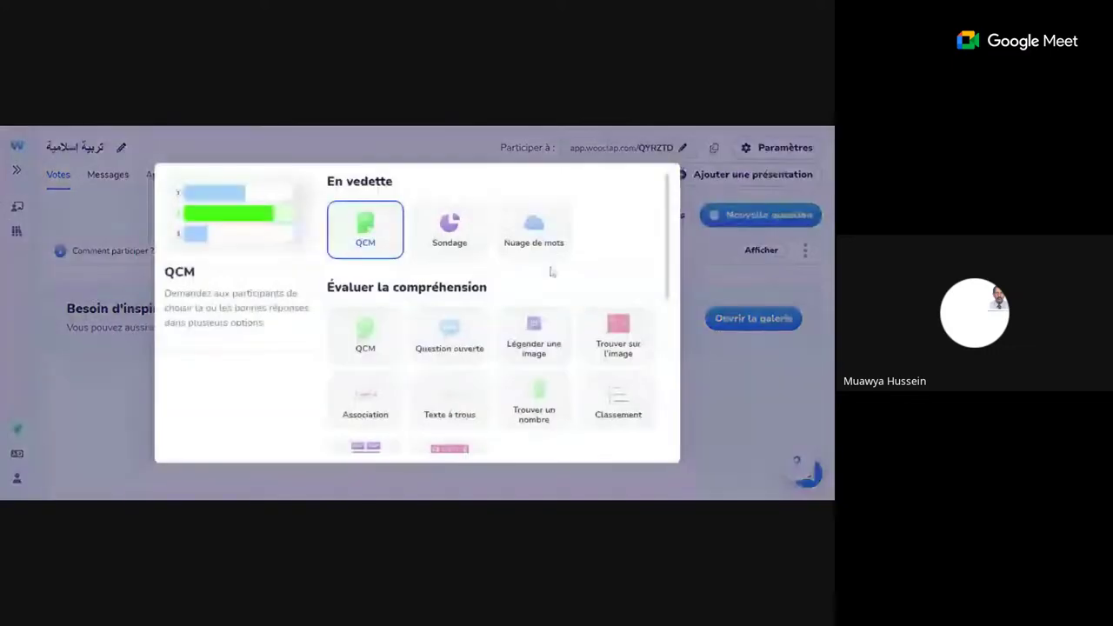
{"action": "left_click", "coordinate": [449, 335]}
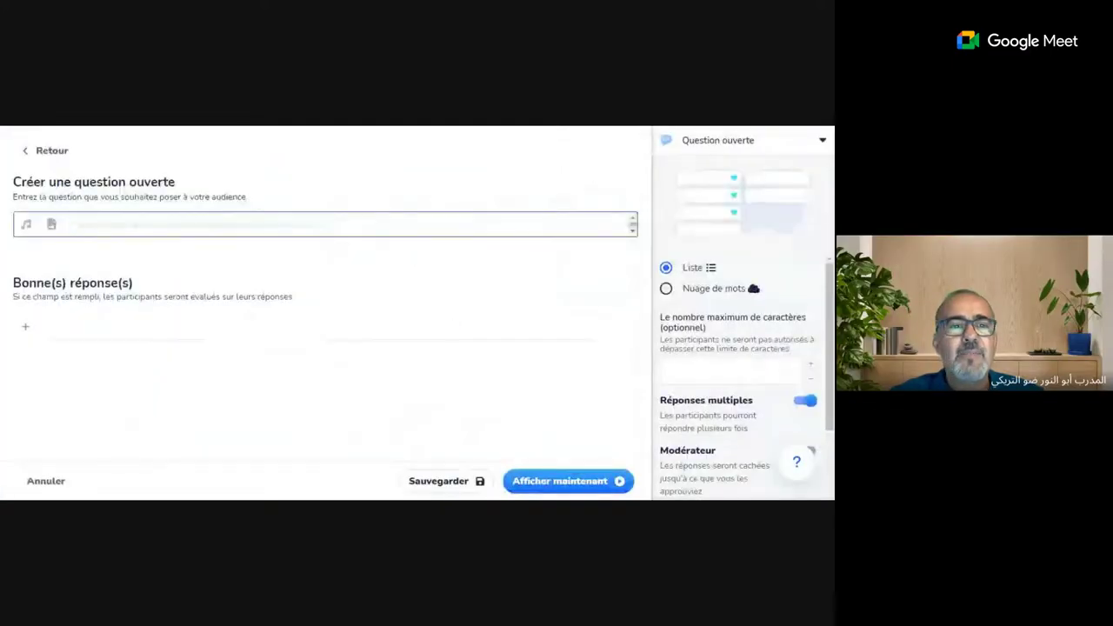
{"action": "type", "text": "لا"}
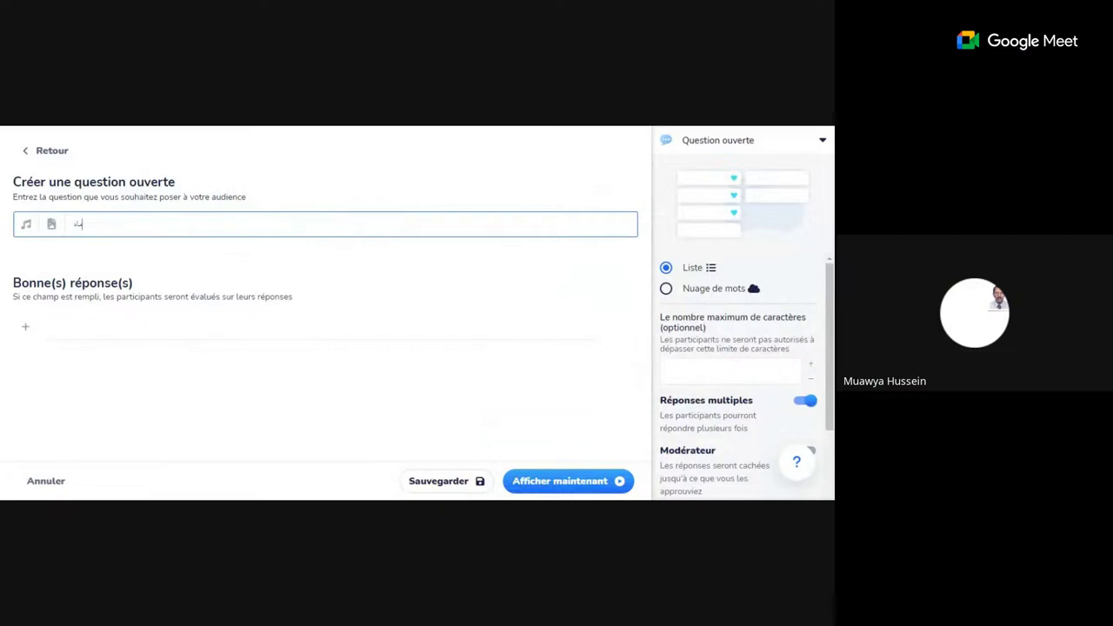
{"action": "type", "text": "هي اركان الاسلا"}
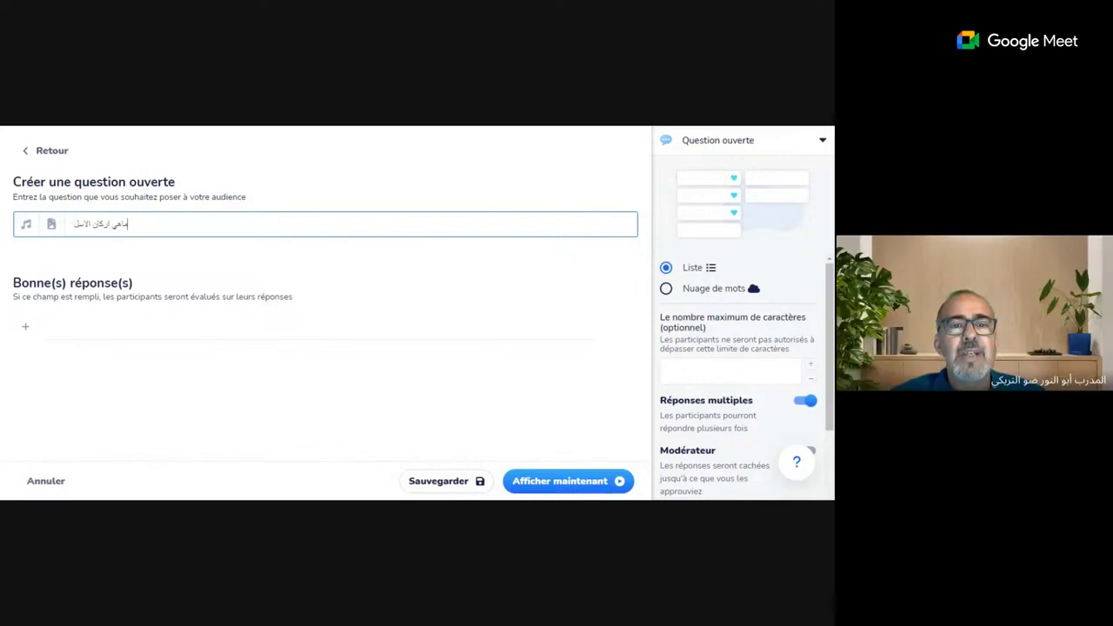
{"action": "type", "text": "م"}
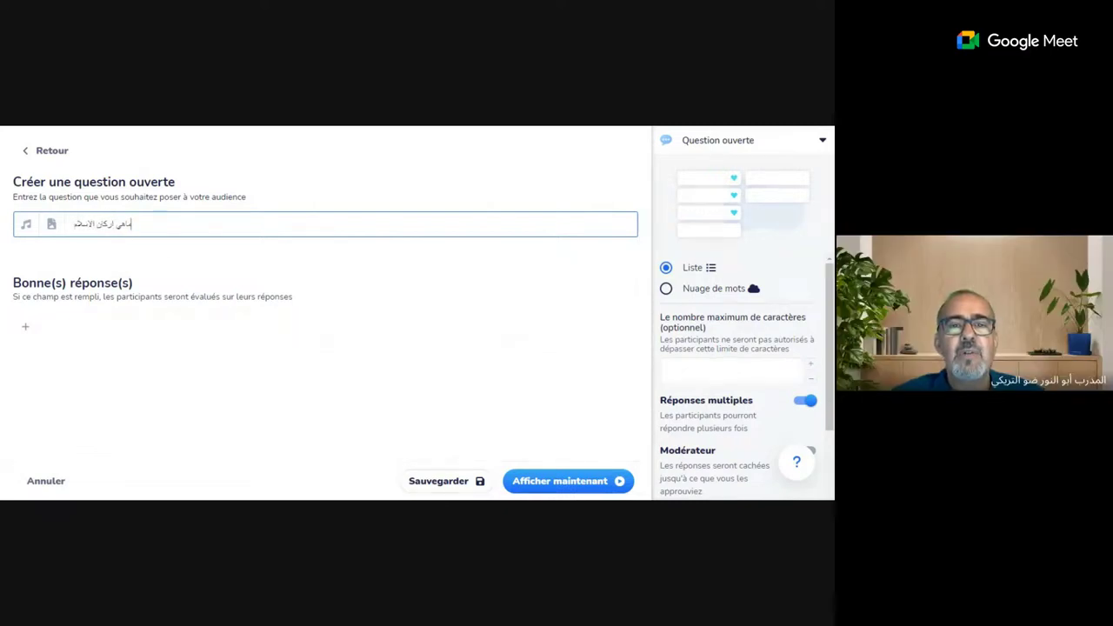
Add a correct-answer field to the question "ماهي اركان الاسلام" and enter "اركان الاسلام خمسة" in it
{"action": "left_click", "coordinate": [26, 326]}
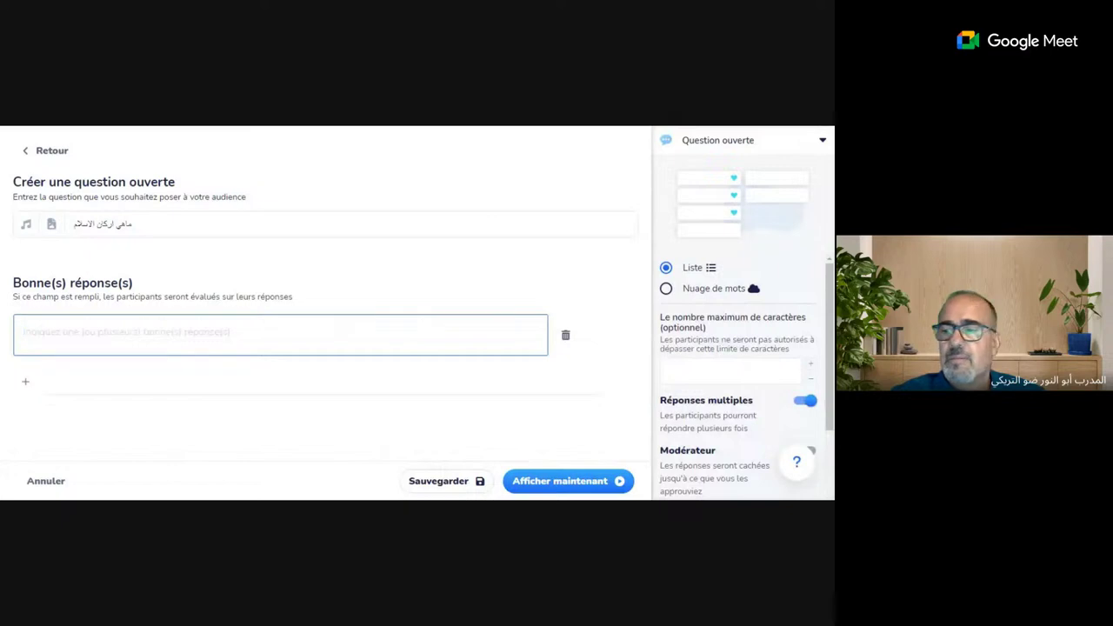
{"action": "type", "text": "ال"}
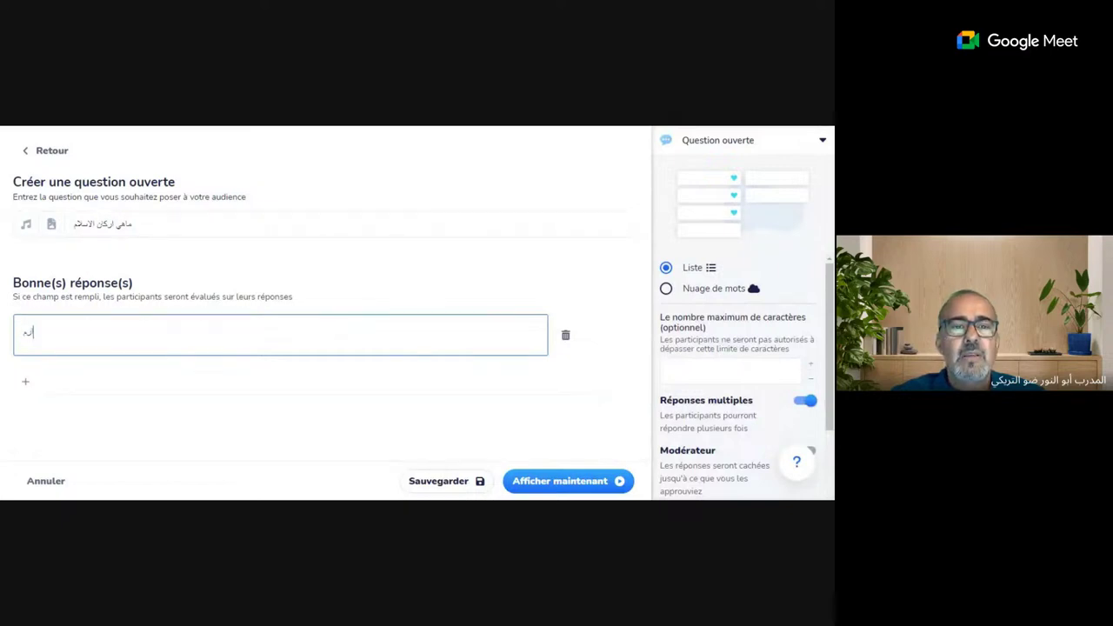
{"action": "type", "text": "كا"}
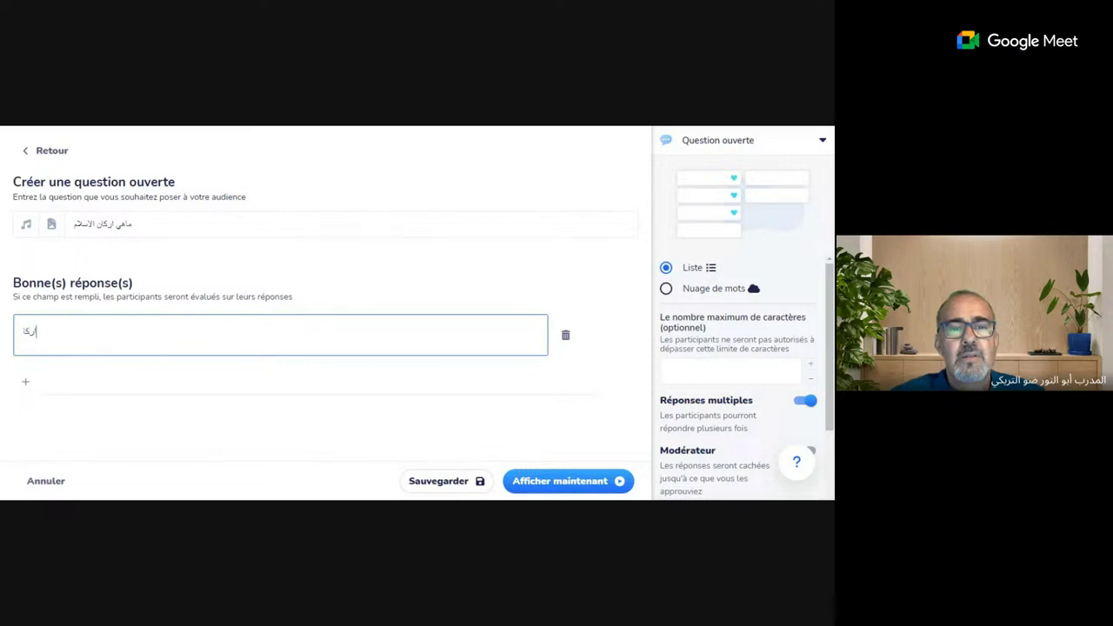
{"action": "type", "text": "ن الاسل"}
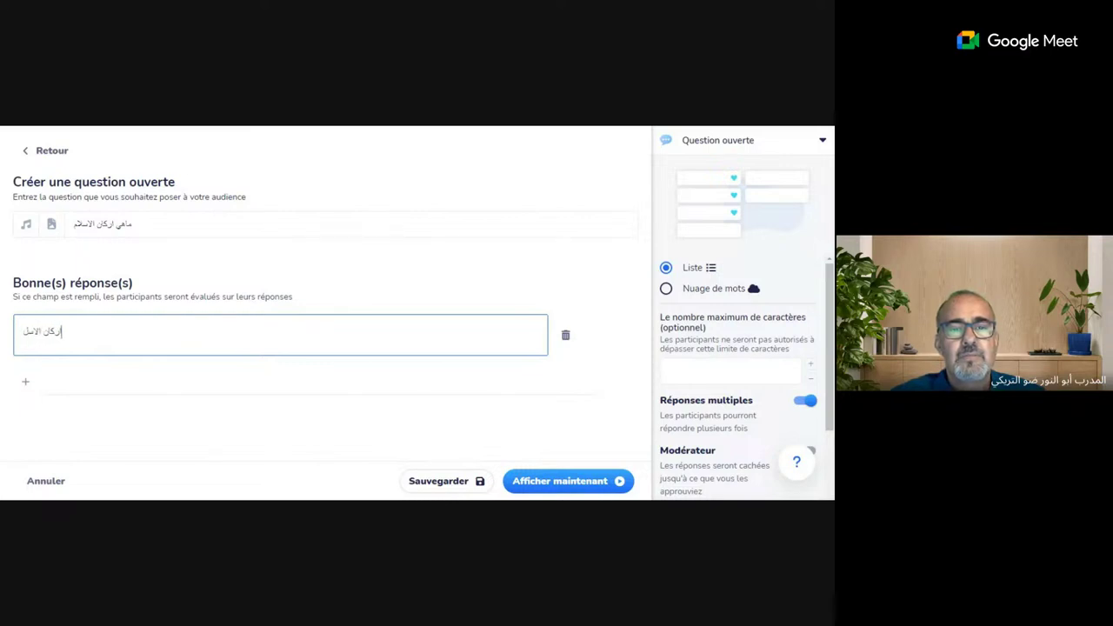
{"action": "type", "text": "ام خمس"}
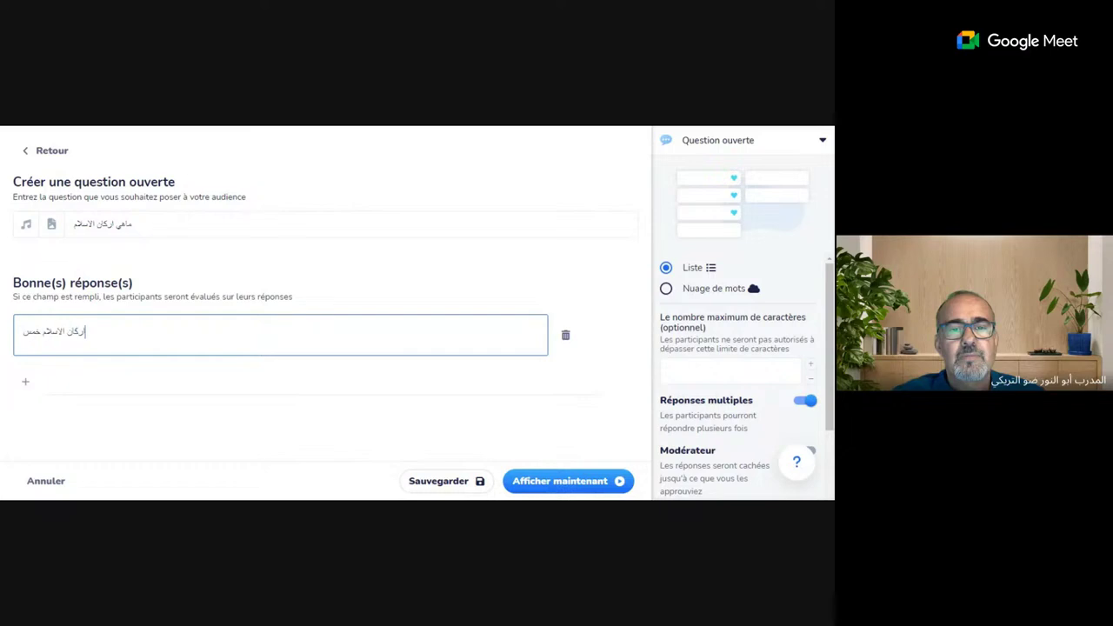
{"action": "type", "text": "ة"}
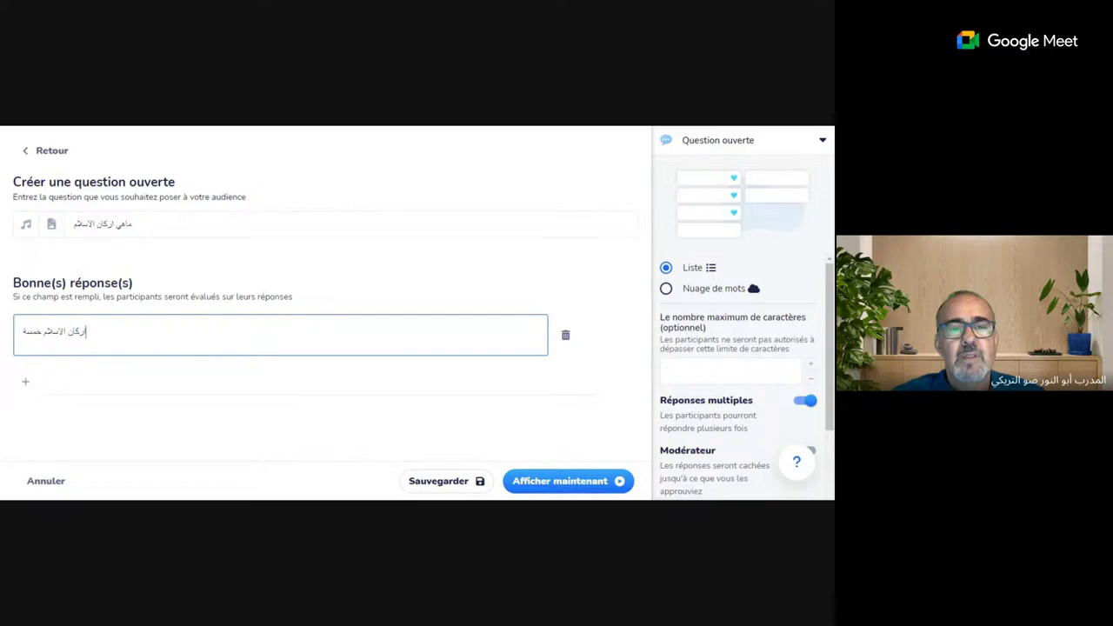
Save the open question and set the "تربية إسلامية" event's participation code to WOOCLP
{"action": "left_click", "coordinate": [426, 482]}
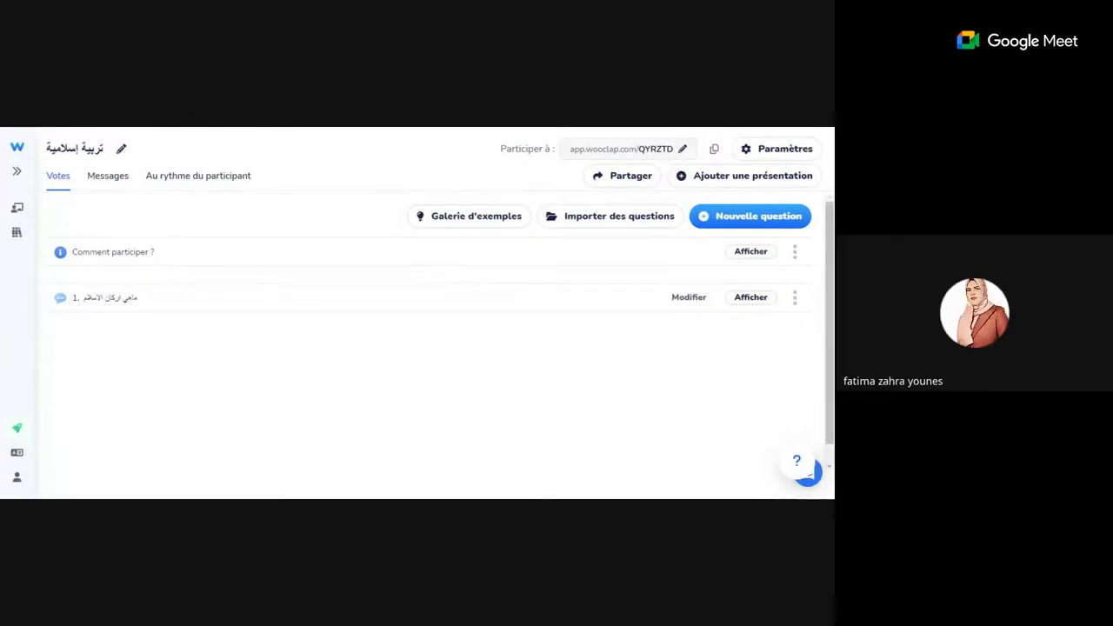
{"action": "left_click", "coordinate": [682, 150]}
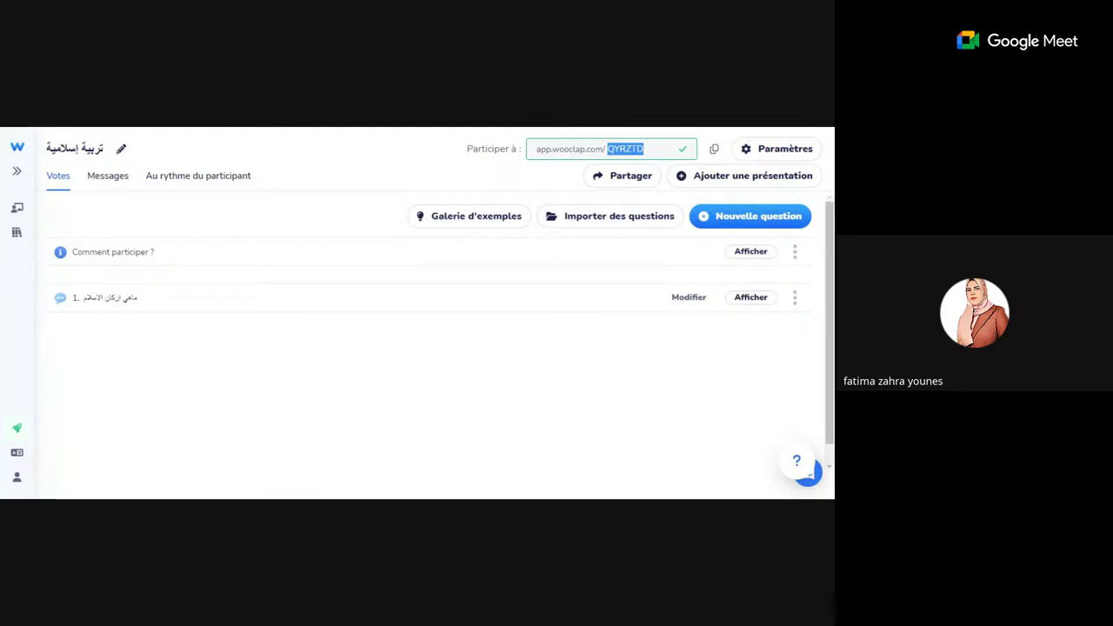
{"action": "key", "text": "BackSpace"}
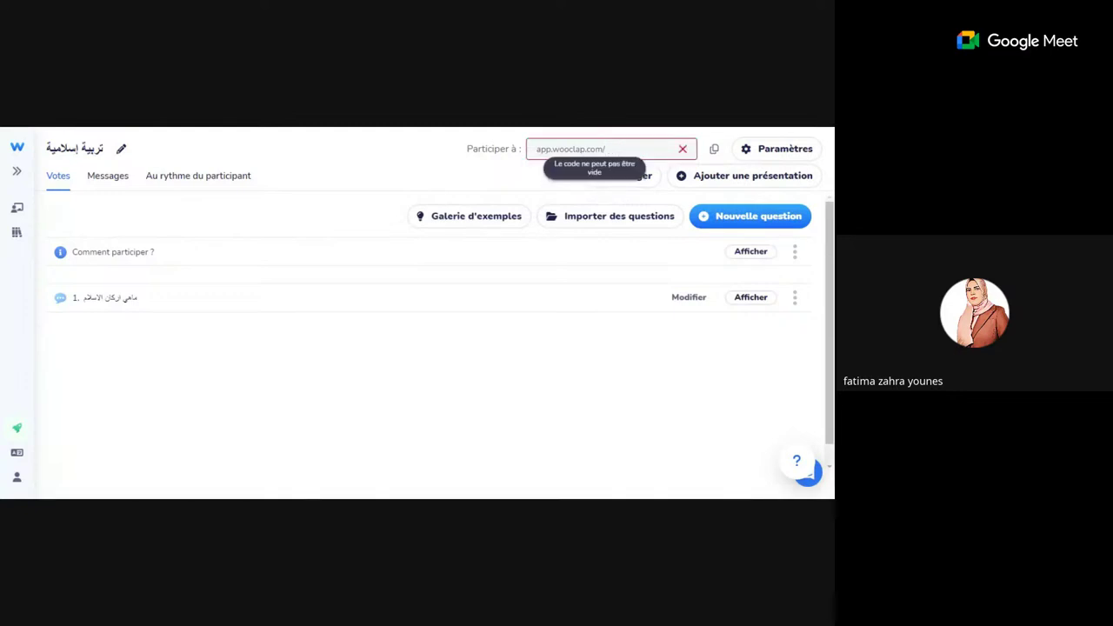
{"action": "type", "text": "Z"}
{"action": "key", "text": "BackSpace"}
{"action": "type", "text": "W"}
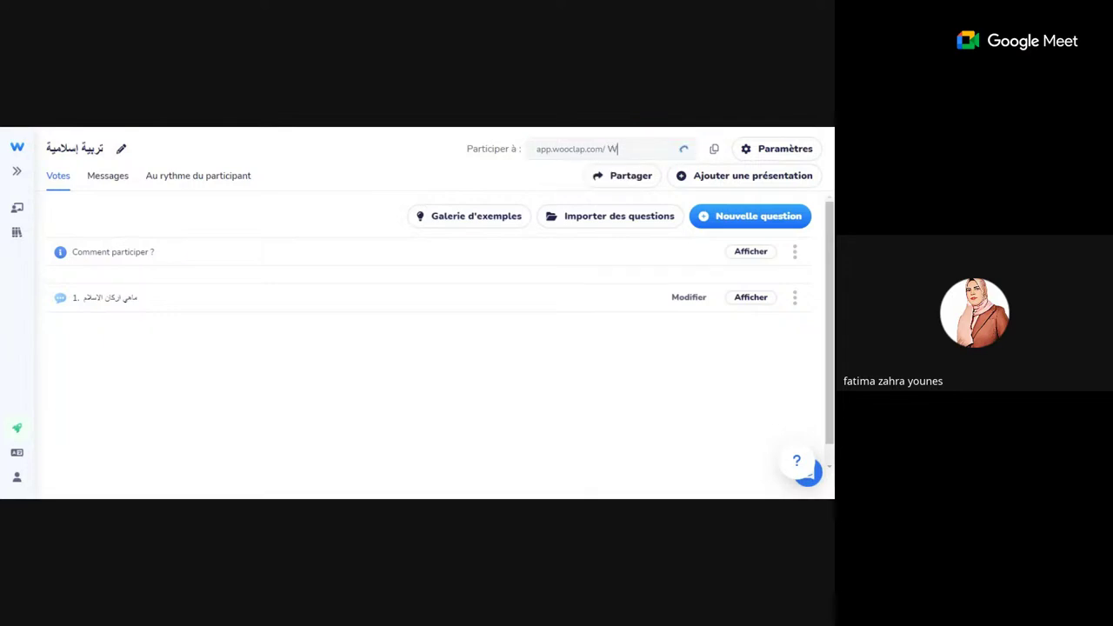
{"action": "type", "text": "O"}
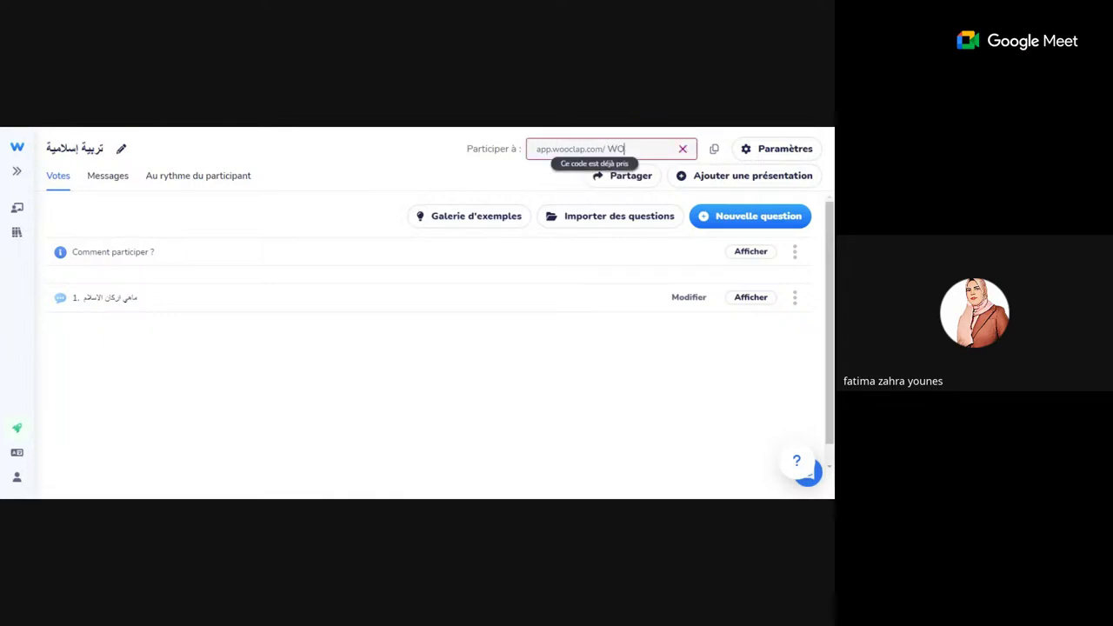
{"action": "type", "text": "O"}
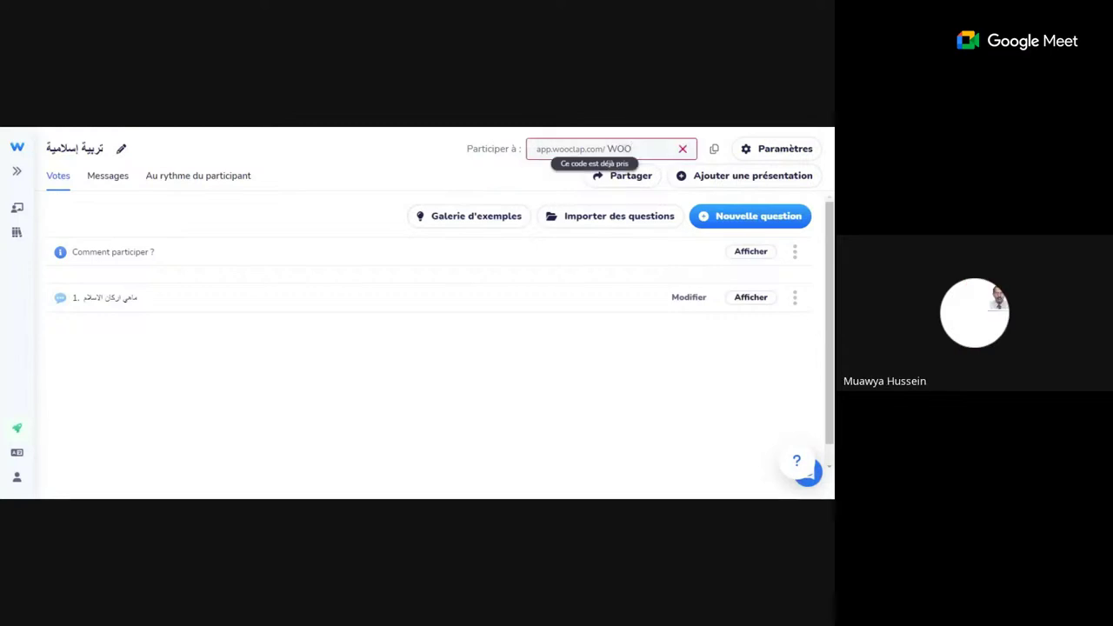
{"action": "type", "text": "CLP"}
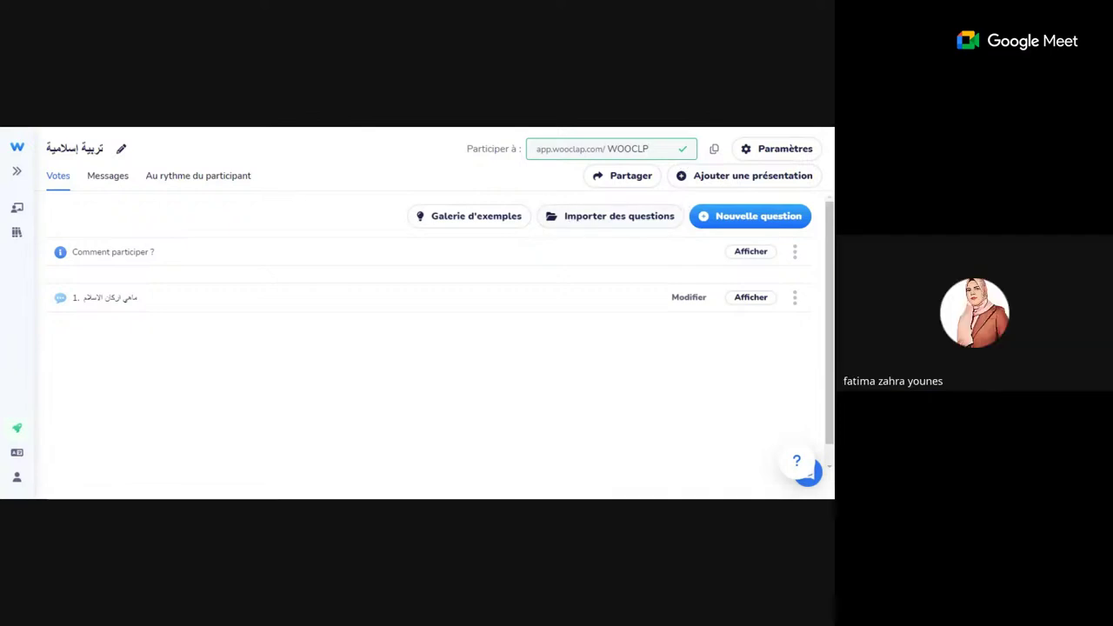
{"action": "left_click", "coordinate": [683, 153]}
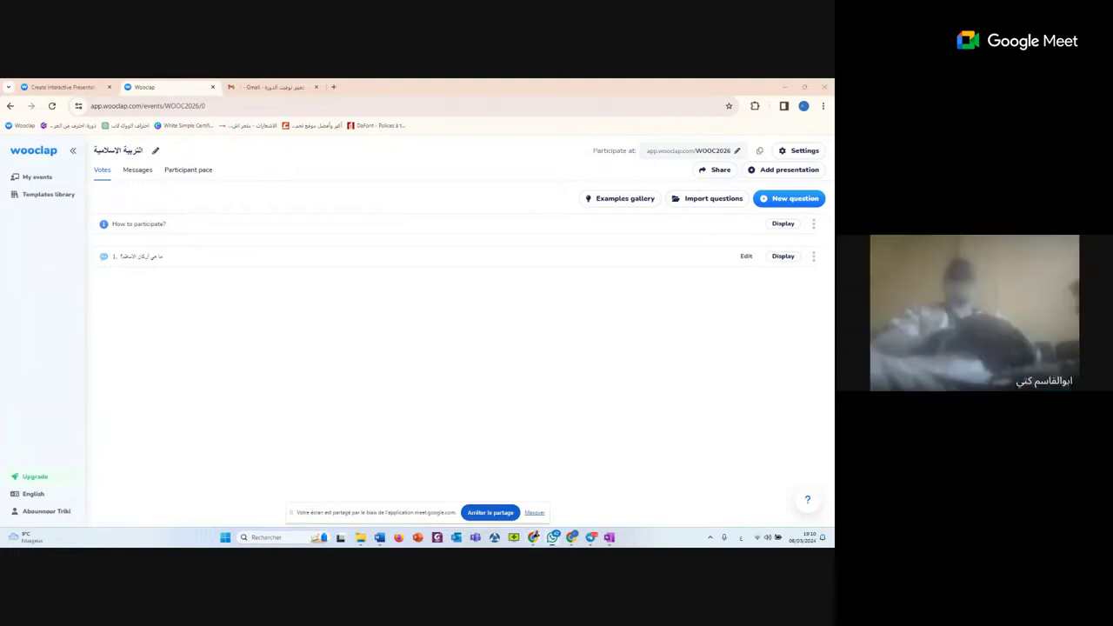
Switch to WhatsApp, view the latest messages in the Wooclap training group chat, and return to Wooclap
{"action": "key", "text": "alt+Tab"}
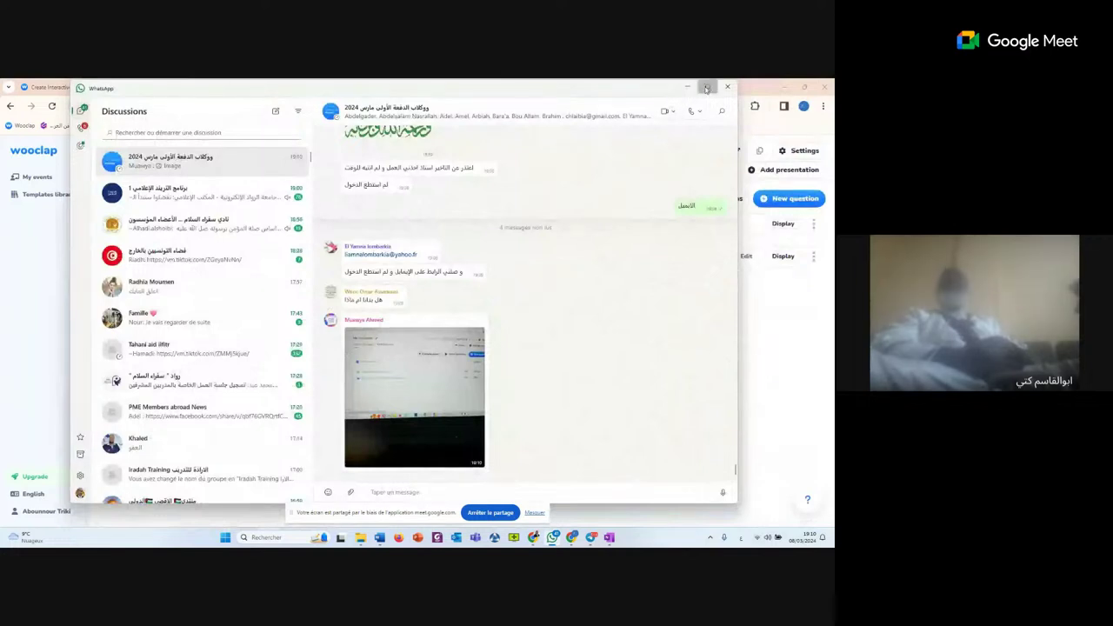
{"action": "left_click", "coordinate": [706, 86]}
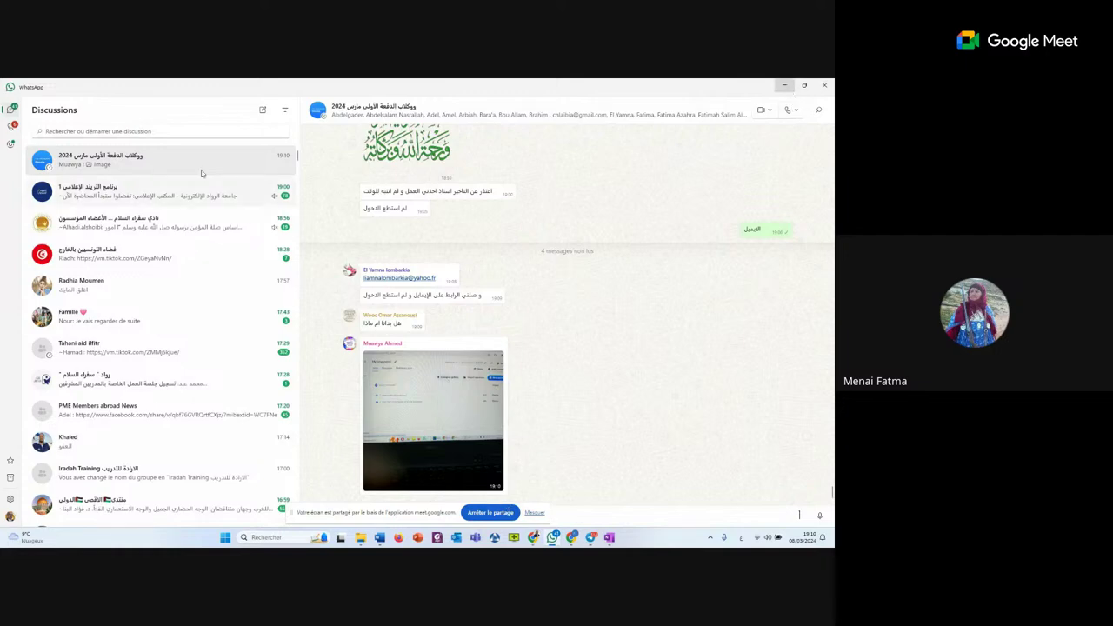
{"action": "left_click", "coordinate": [783, 87]}
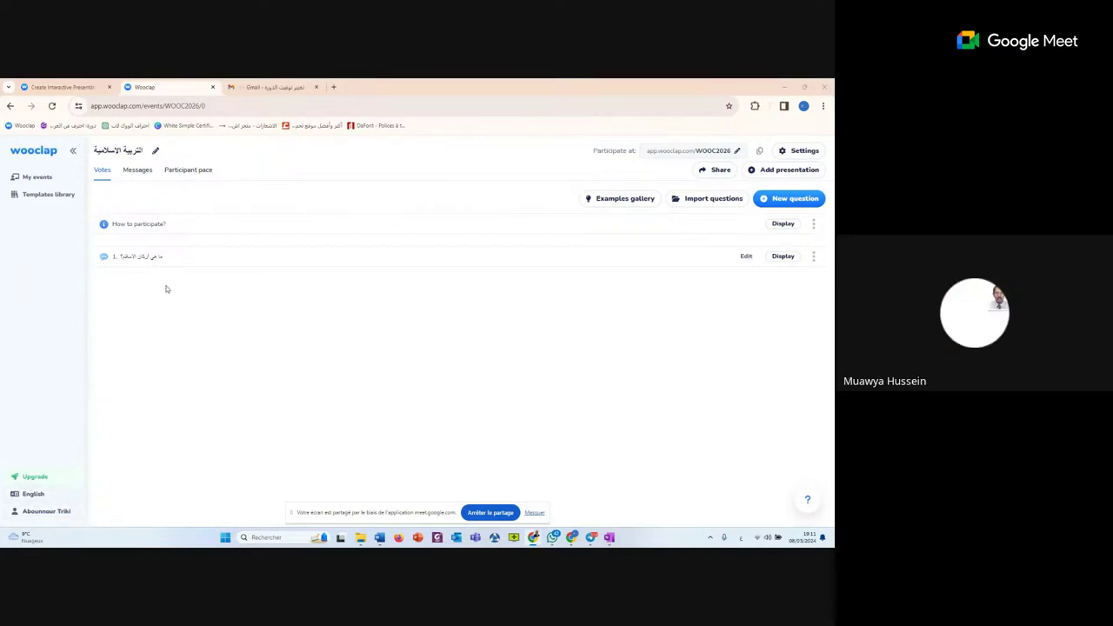
Create a participant-pace questionnaire in the "التربية الاسلامية" event and name it "الاستبيان"
{"action": "left_click", "coordinate": [182, 171]}
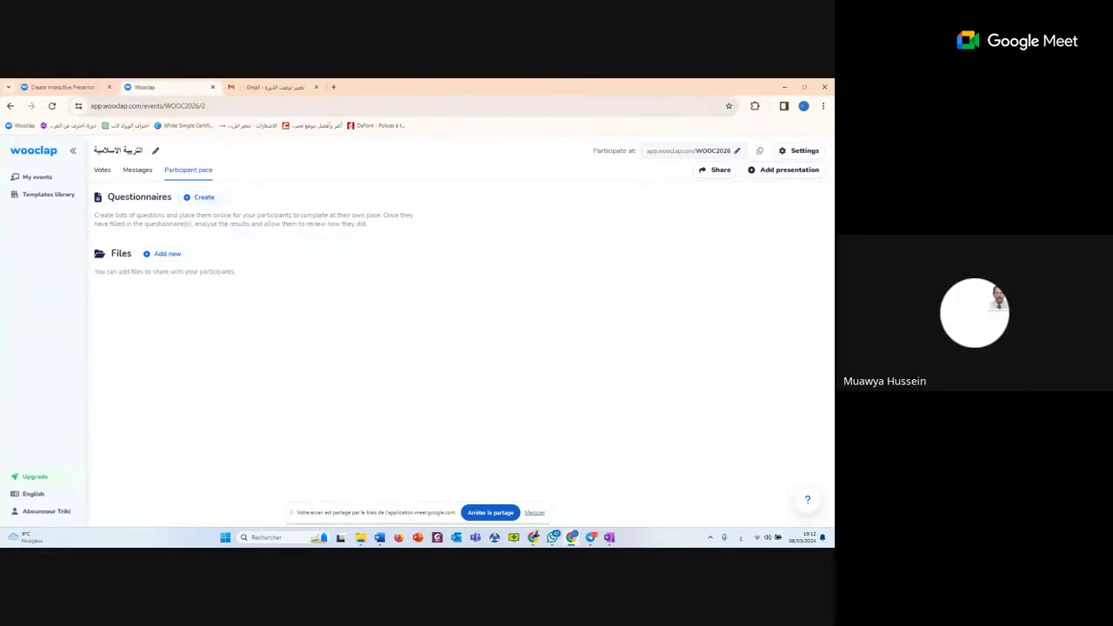
{"action": "left_click", "coordinate": [200, 198]}
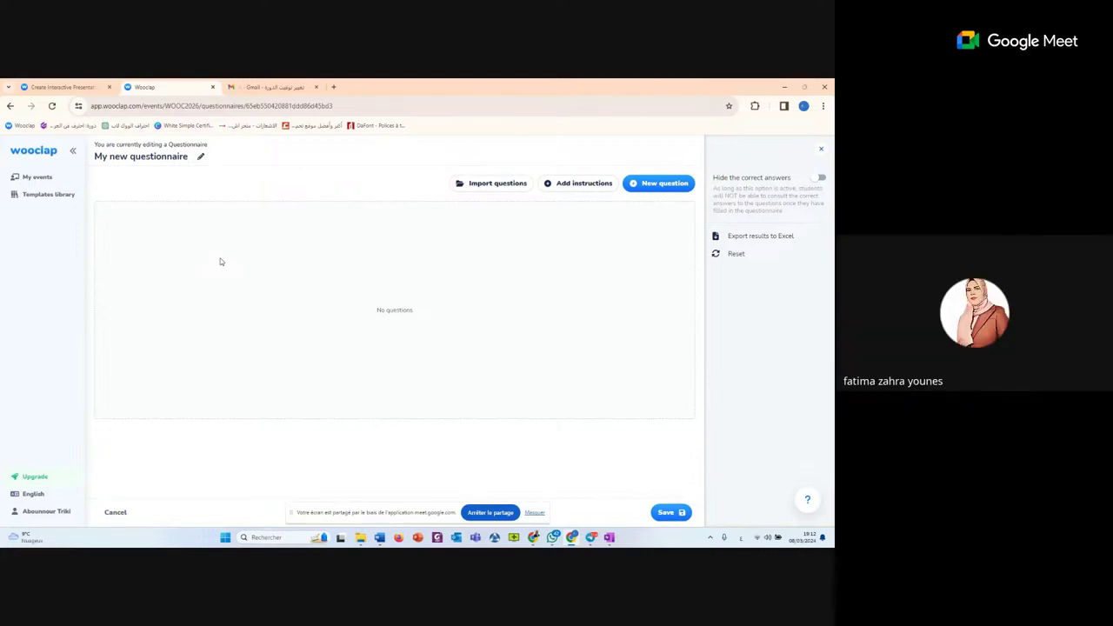
{"action": "left_click", "coordinate": [200, 158]}
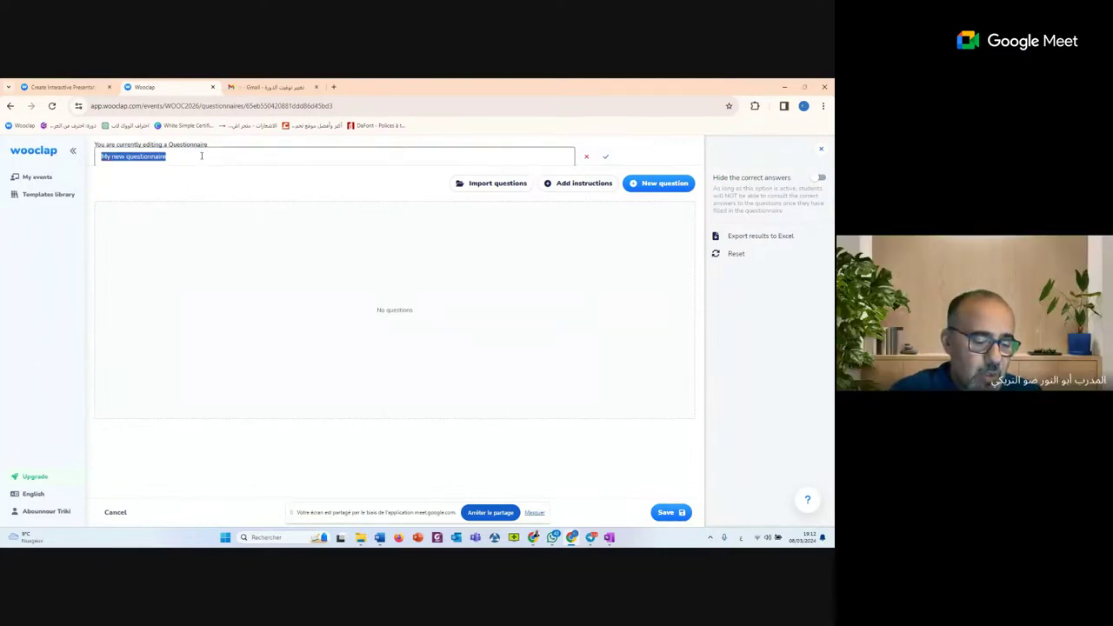
{"action": "type", "text": "الاختبار"}
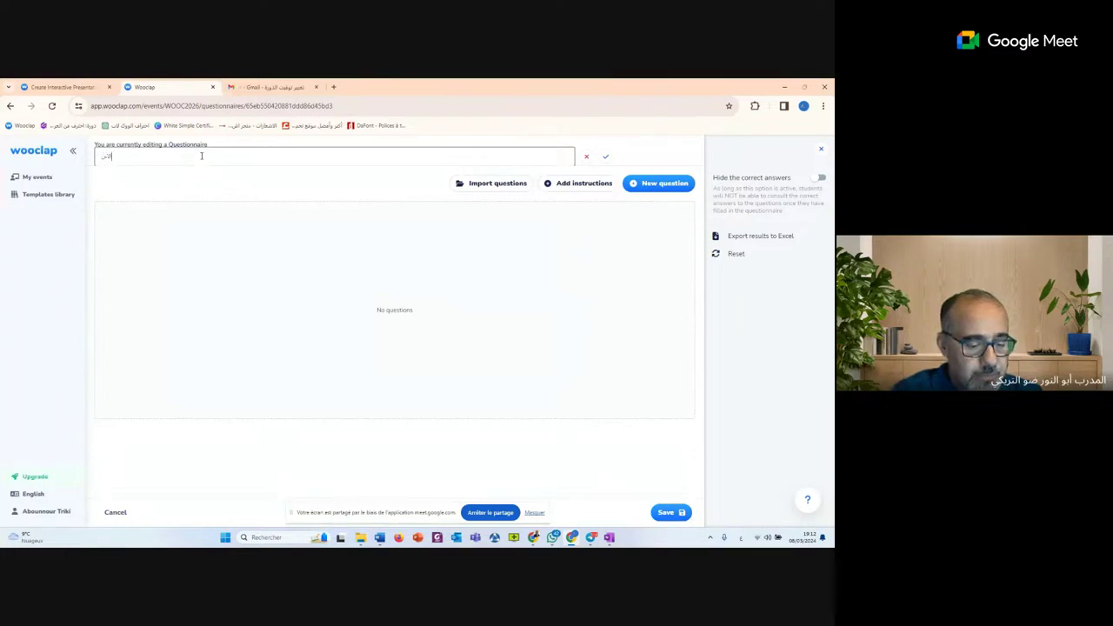
{"action": "type", "text": " ا"}
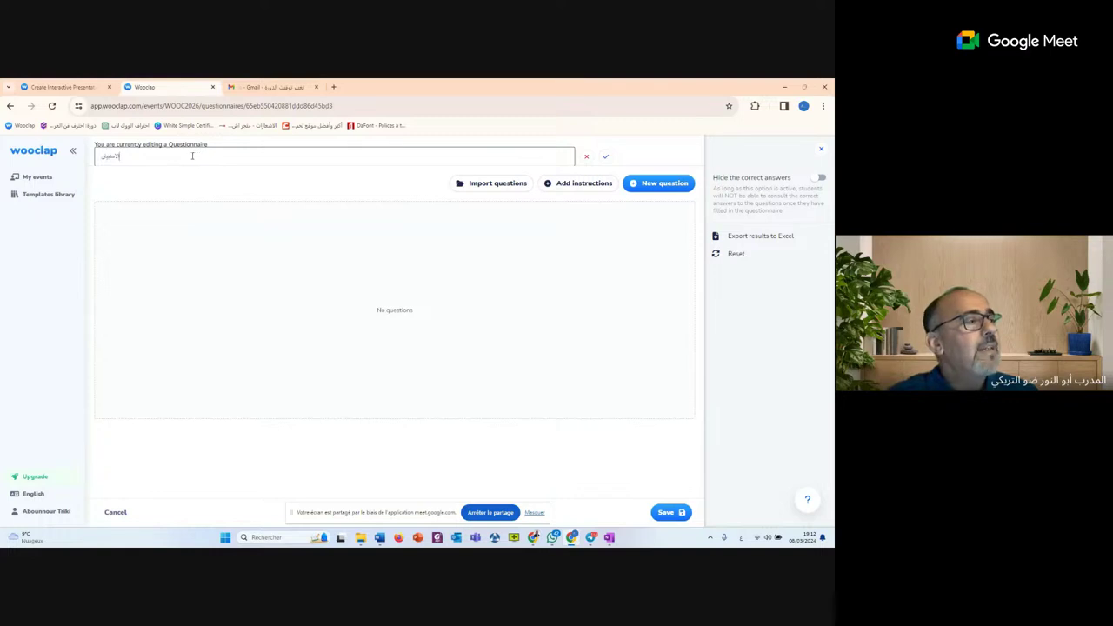
{"action": "left_click", "coordinate": [606, 157]}
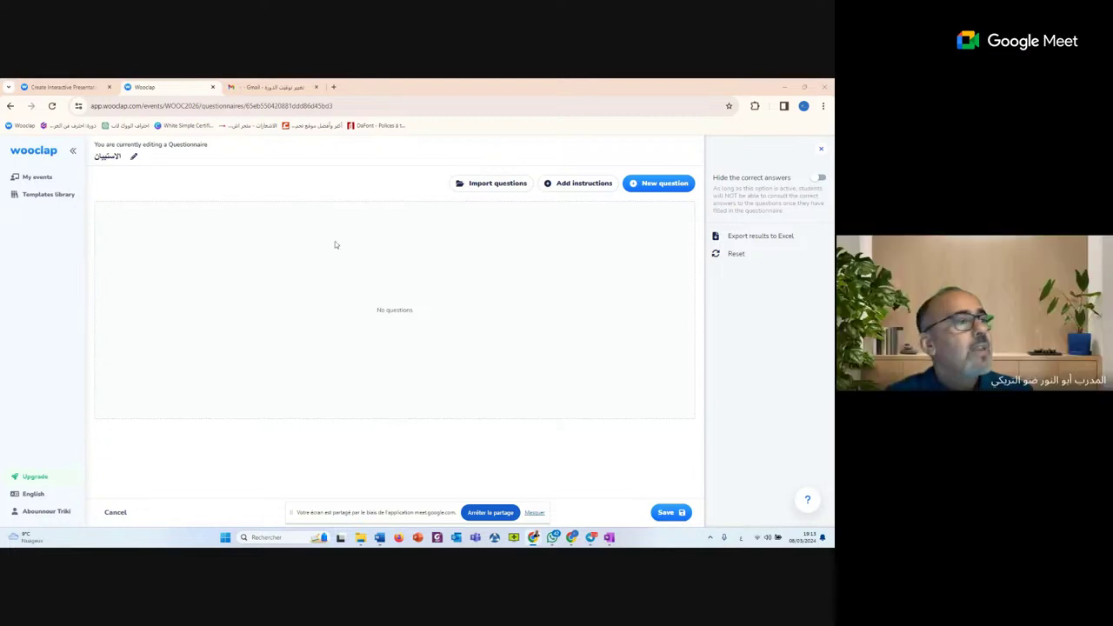
Reopen and confirm the questionnaire's name unchanged, try to import questions into it, and dismiss the upgrade offer
{"action": "left_click", "coordinate": [133, 159]}
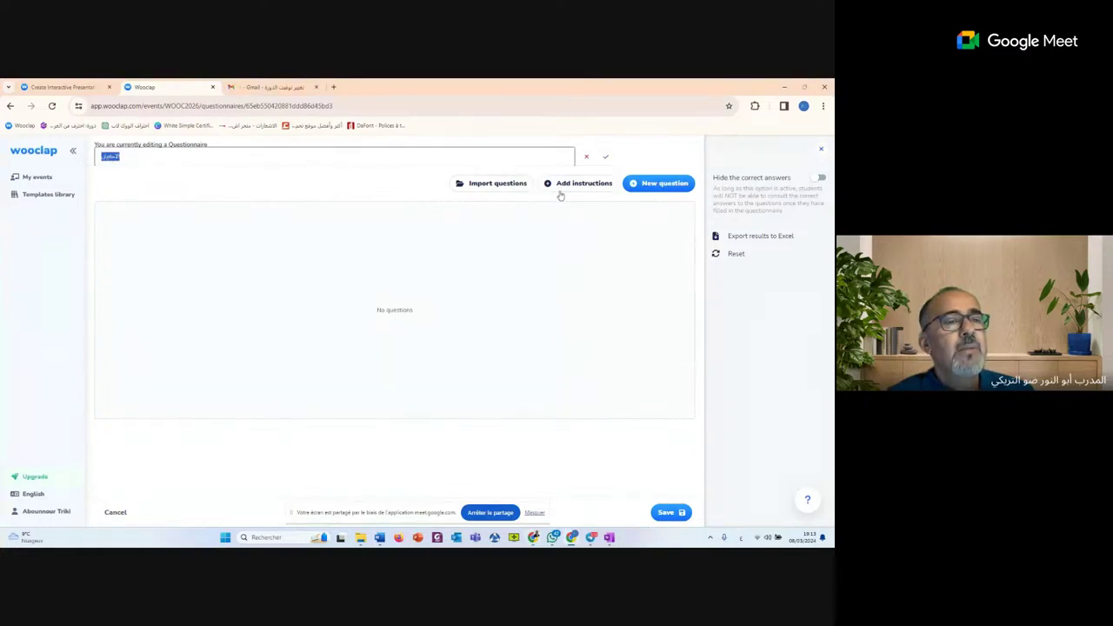
{"action": "left_click", "coordinate": [606, 158]}
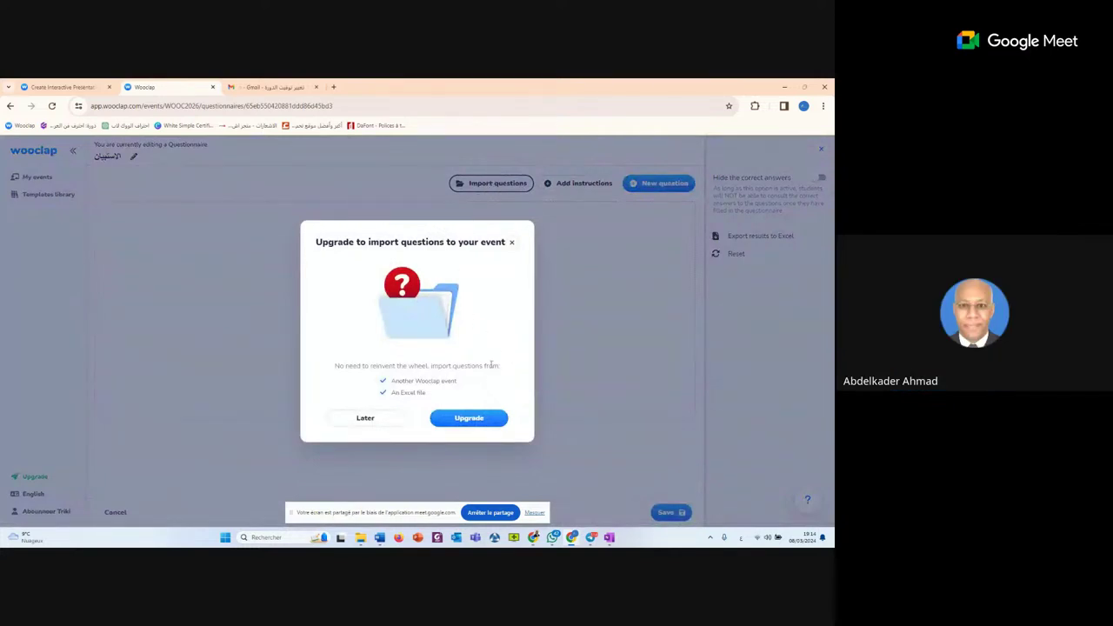
{"action": "left_click", "coordinate": [511, 243]}
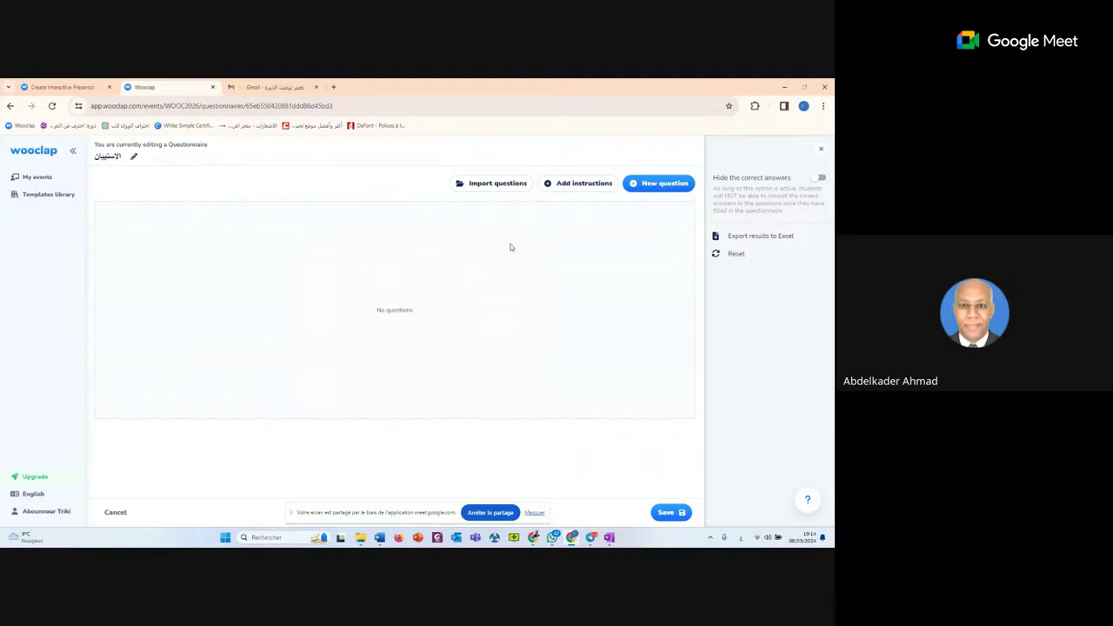
{"action": "left_click", "coordinate": [134, 157]}
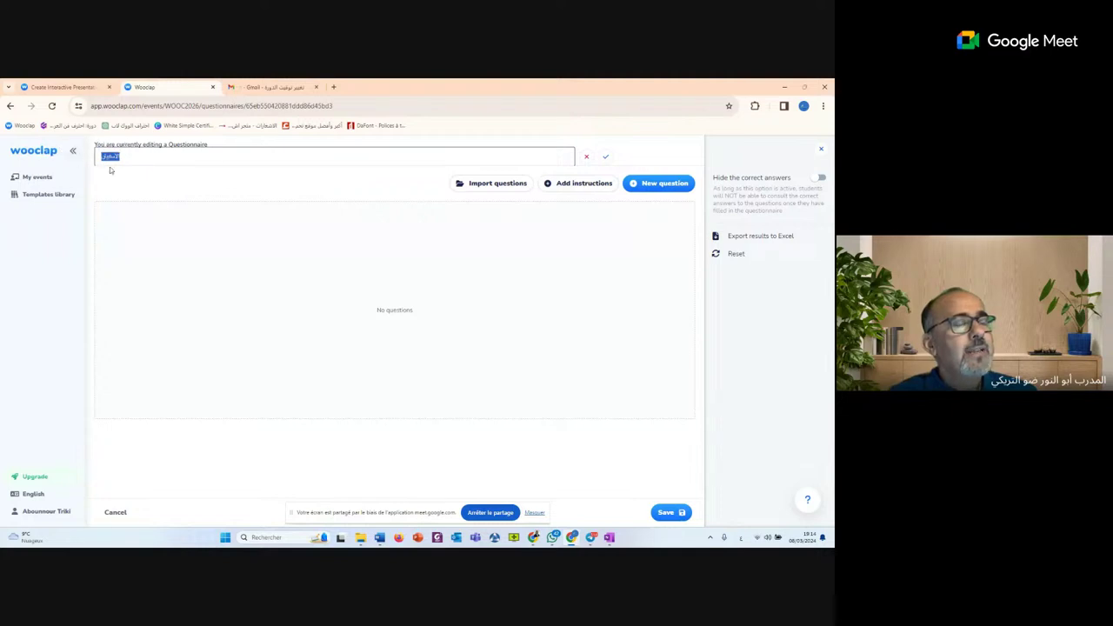
{"action": "left_click", "coordinate": [606, 158]}
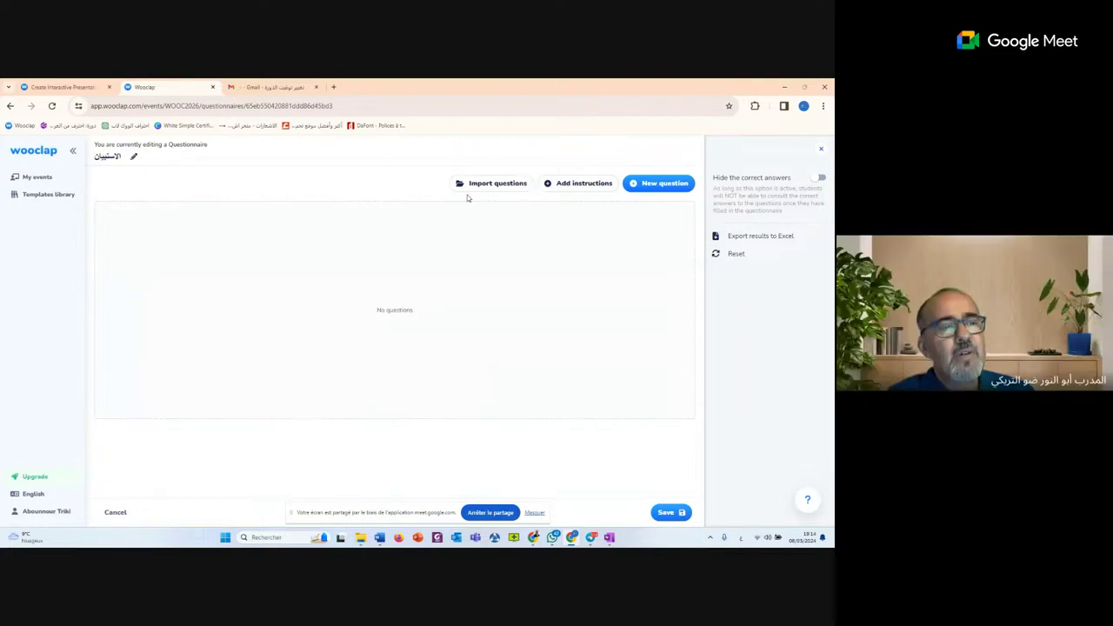
{"action": "left_click", "coordinate": [497, 187]}
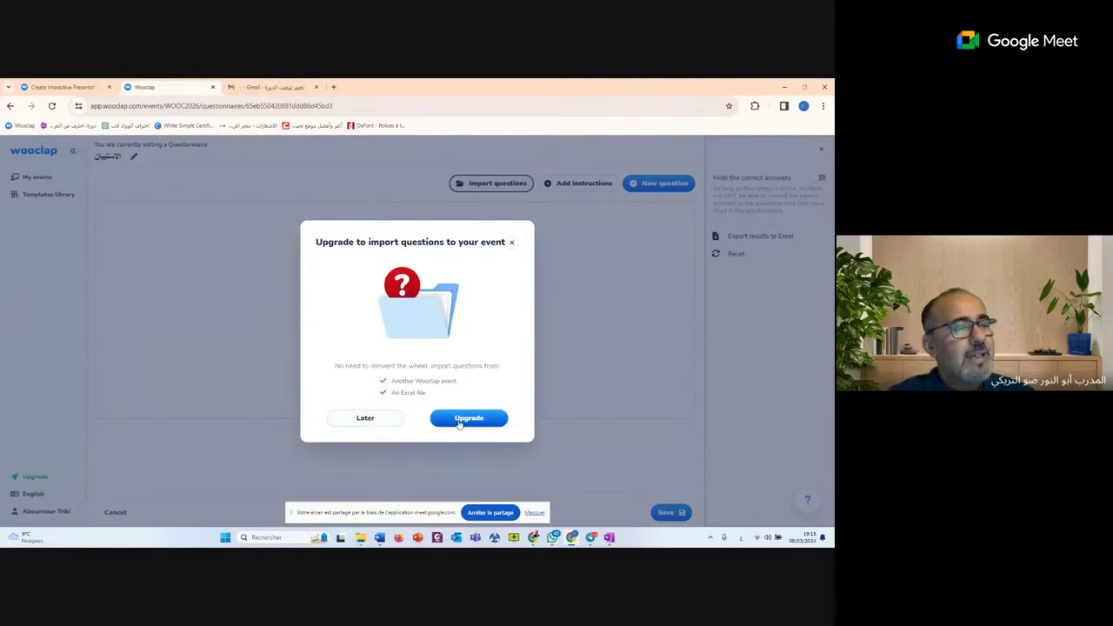
{"action": "left_click", "coordinate": [361, 419]}
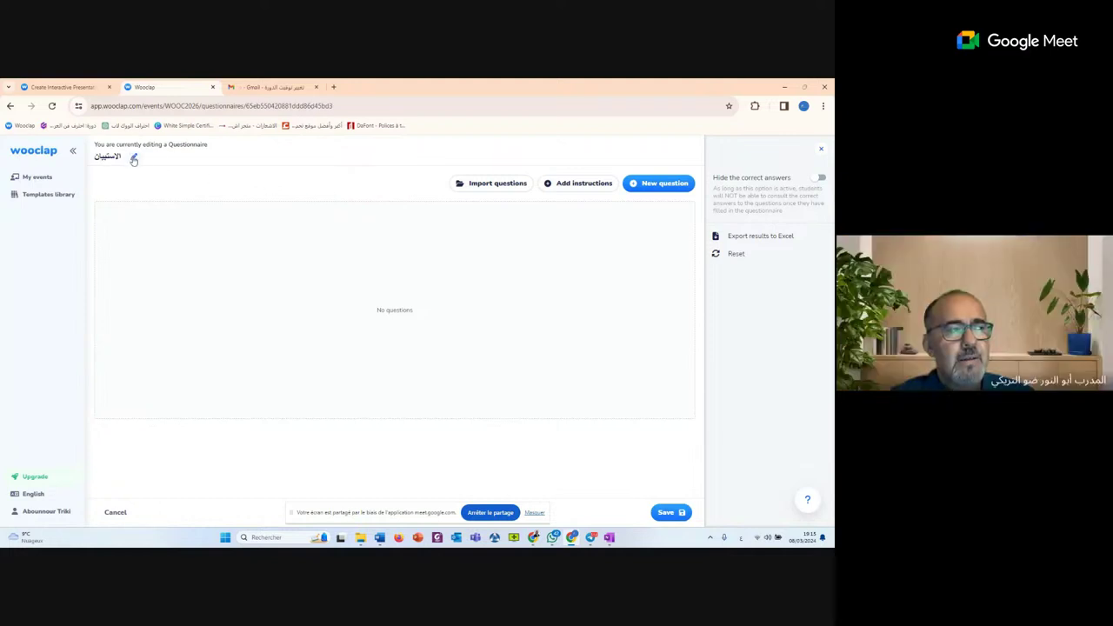
Reopen the "التربية الاسلامية" event from the events list and create another participant-pace questionnaire named "الاستبيان"
{"action": "left_click", "coordinate": [46, 179]}
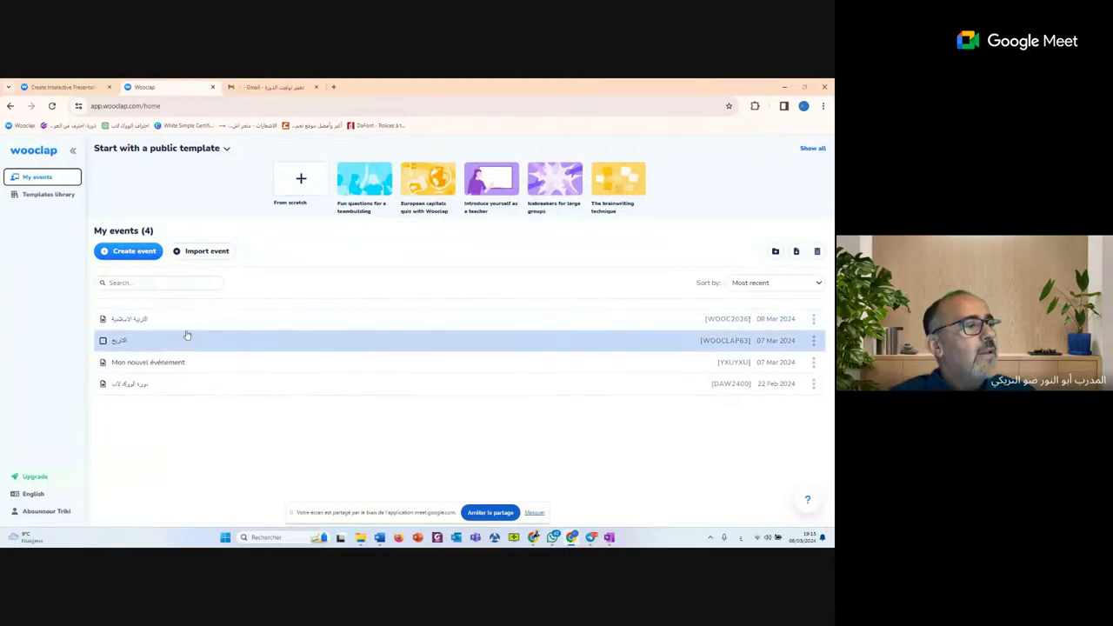
{"action": "left_click", "coordinate": [136, 324]}
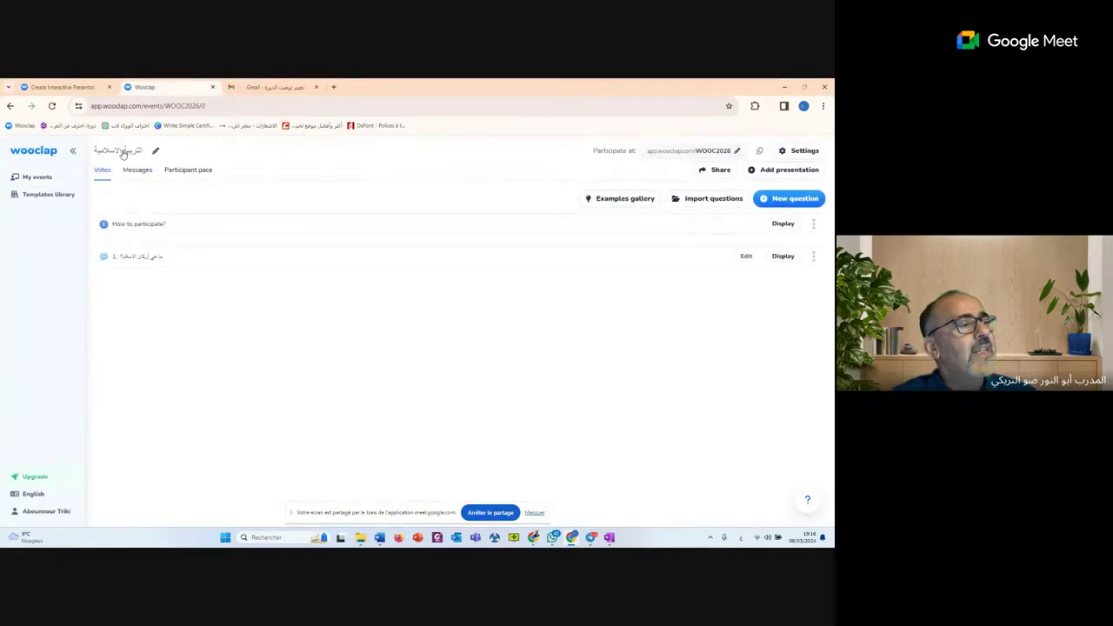
{"action": "left_click", "coordinate": [188, 173]}
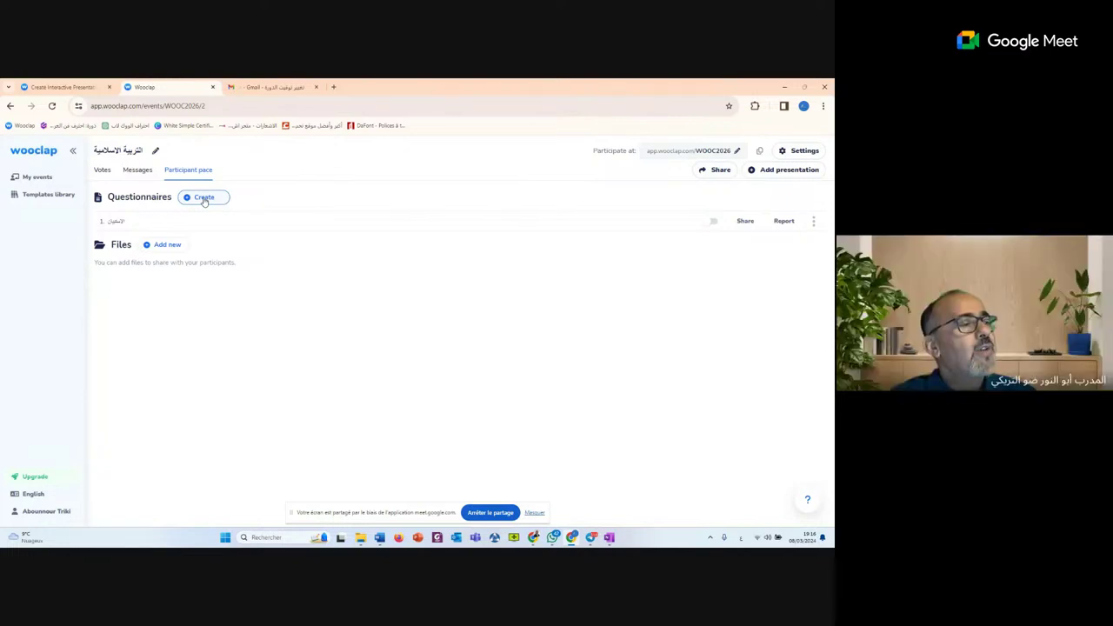
{"action": "left_click", "coordinate": [203, 199]}
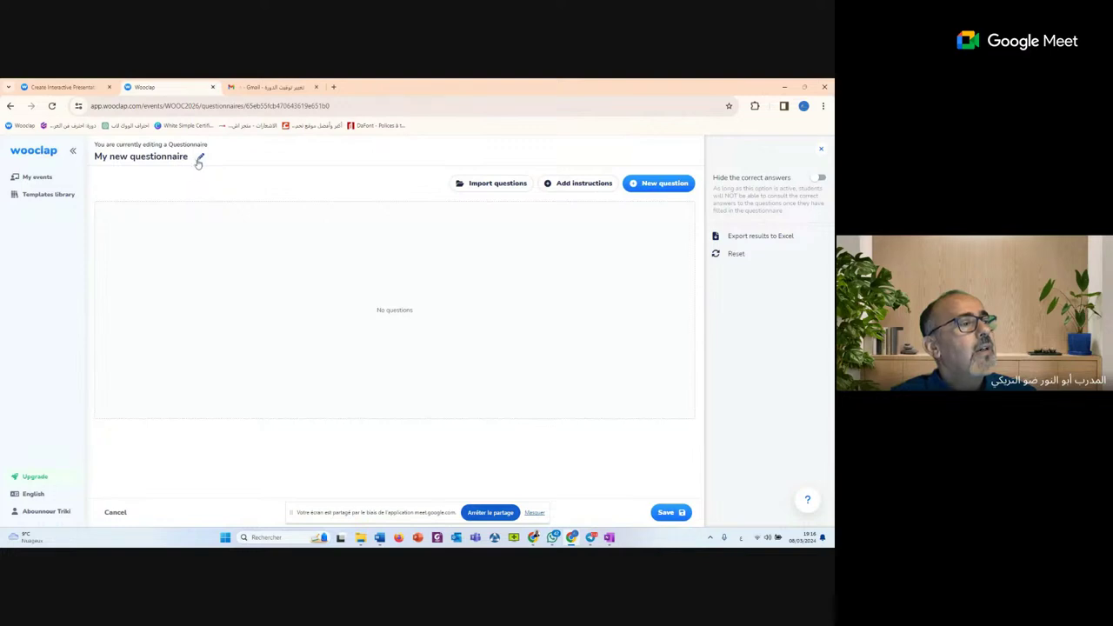
{"action": "left_click", "coordinate": [200, 158]}
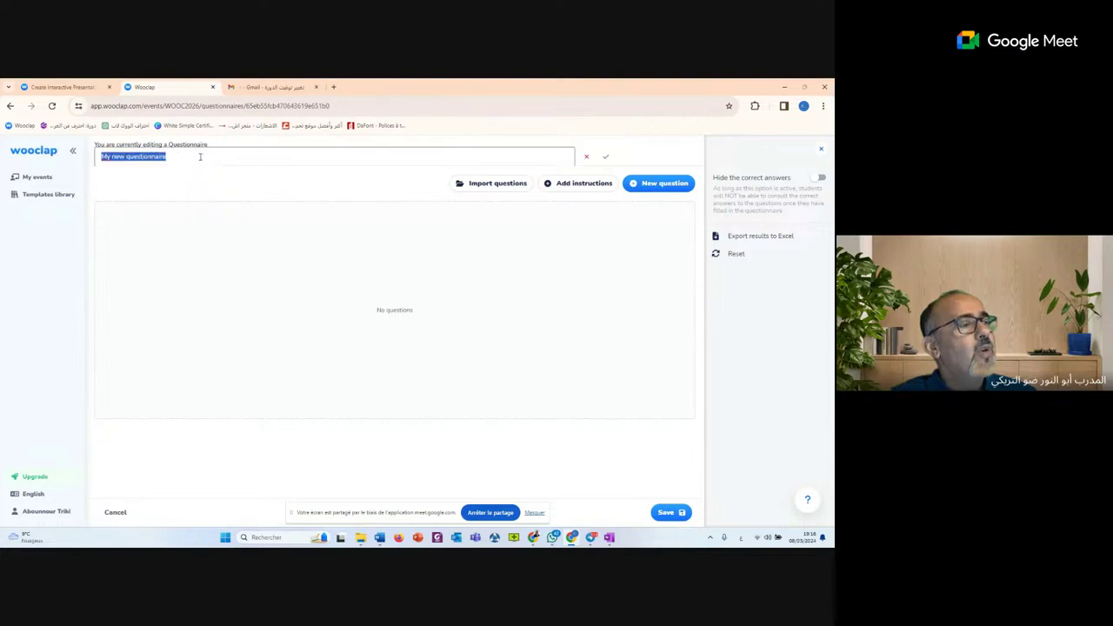
{"action": "type", "text": "بر"}
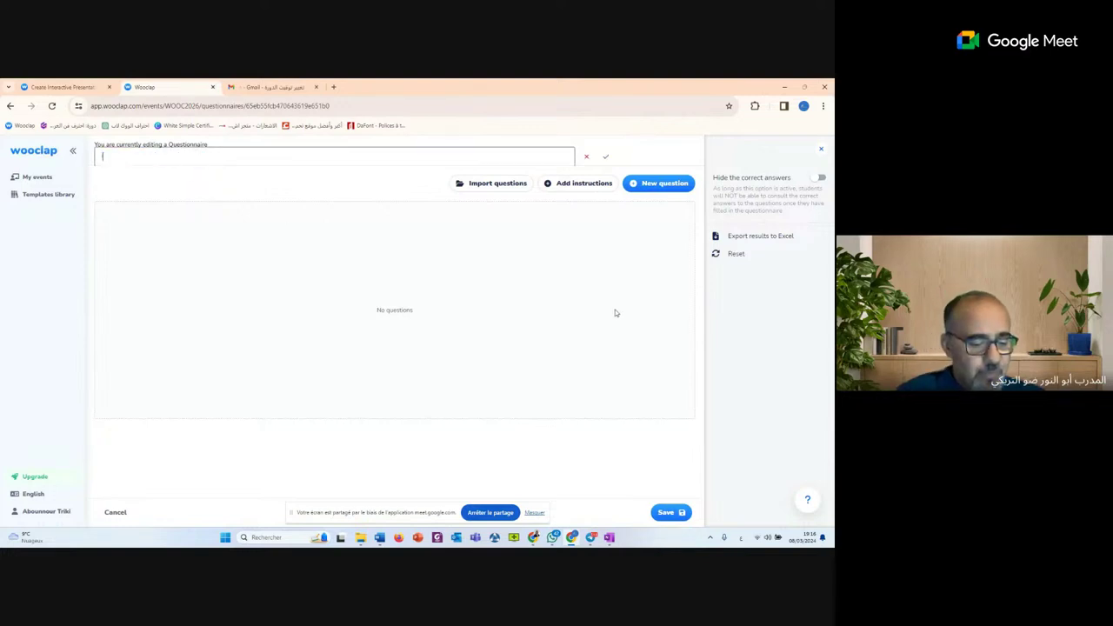
{"action": "type", "text": "بي"}
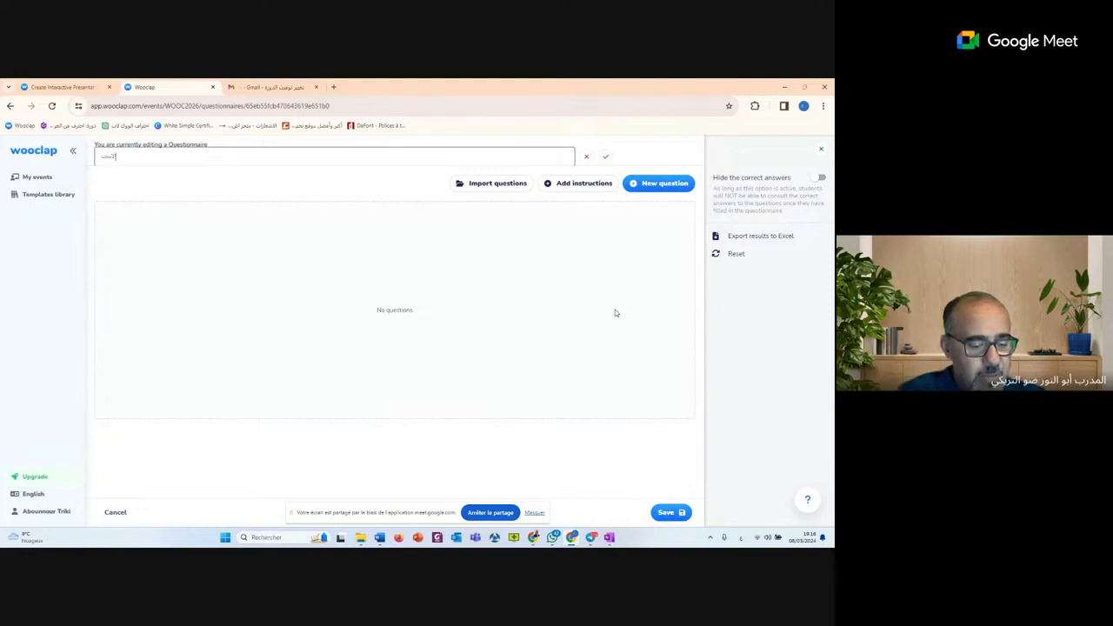
{"action": "type", "text": "يان"}
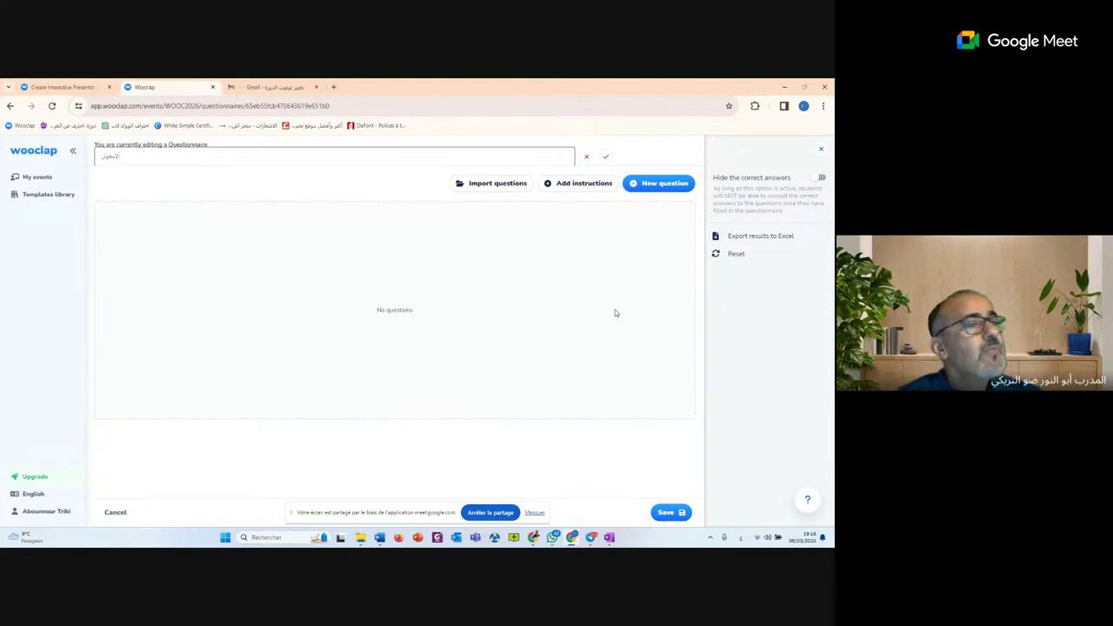
{"action": "left_click", "coordinate": [606, 156]}
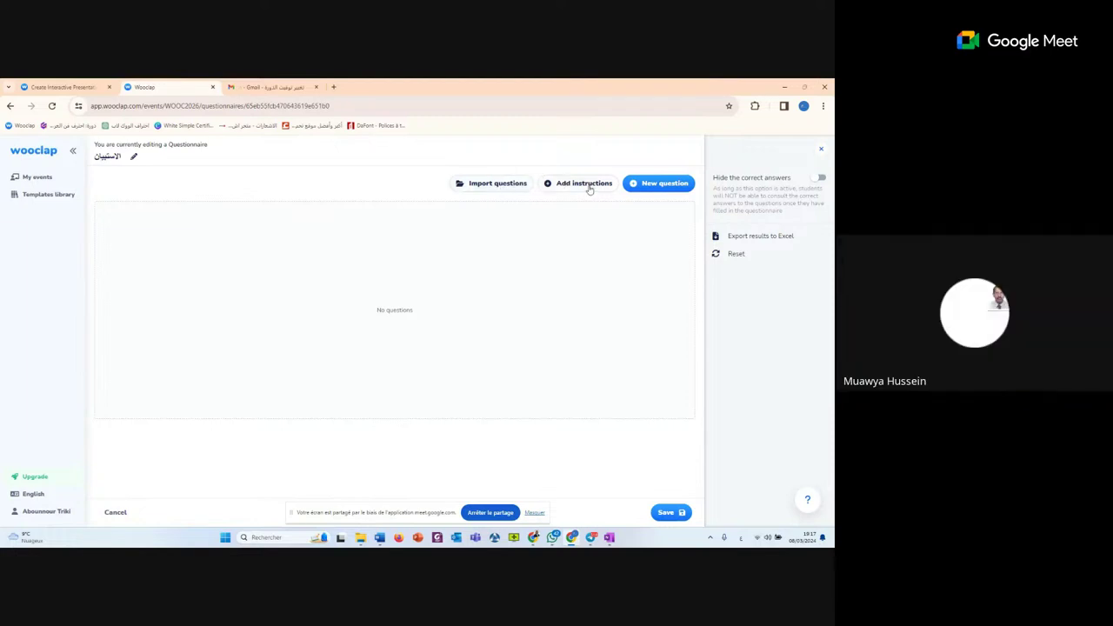
Review the available question types and start a new multiple choice question in the questionnaire
{"action": "left_click", "coordinate": [657, 185]}
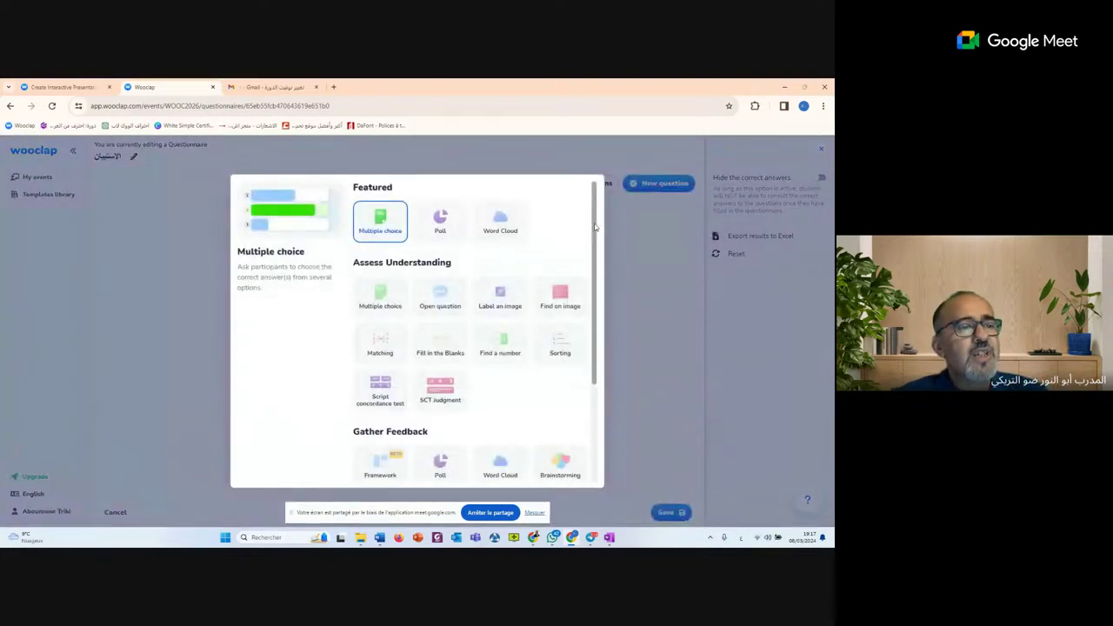
{"action": "scroll", "coordinate": [605, 281], "scroll_direction": "down", "scroll_amount": 2}
{"action": "scroll", "coordinate": [605, 281], "scroll_direction": "down", "scroll_amount": 2}
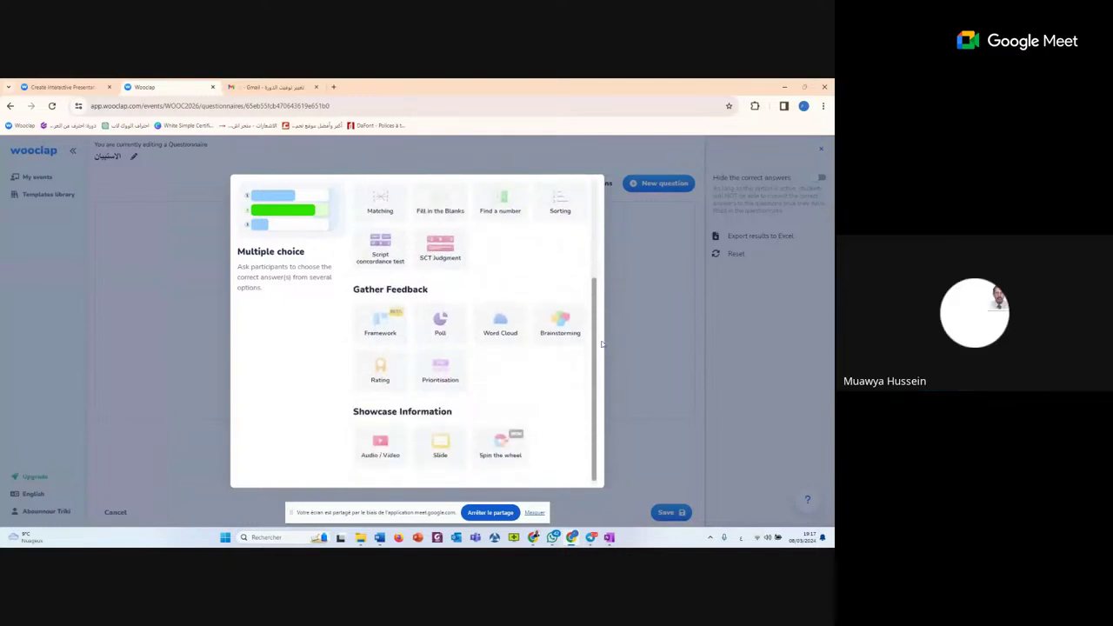
{"action": "scroll", "coordinate": [574, 235], "scroll_direction": "up", "scroll_amount": 3}
{"action": "scroll", "coordinate": [574, 231], "scroll_direction": "up", "scroll_amount": 1}
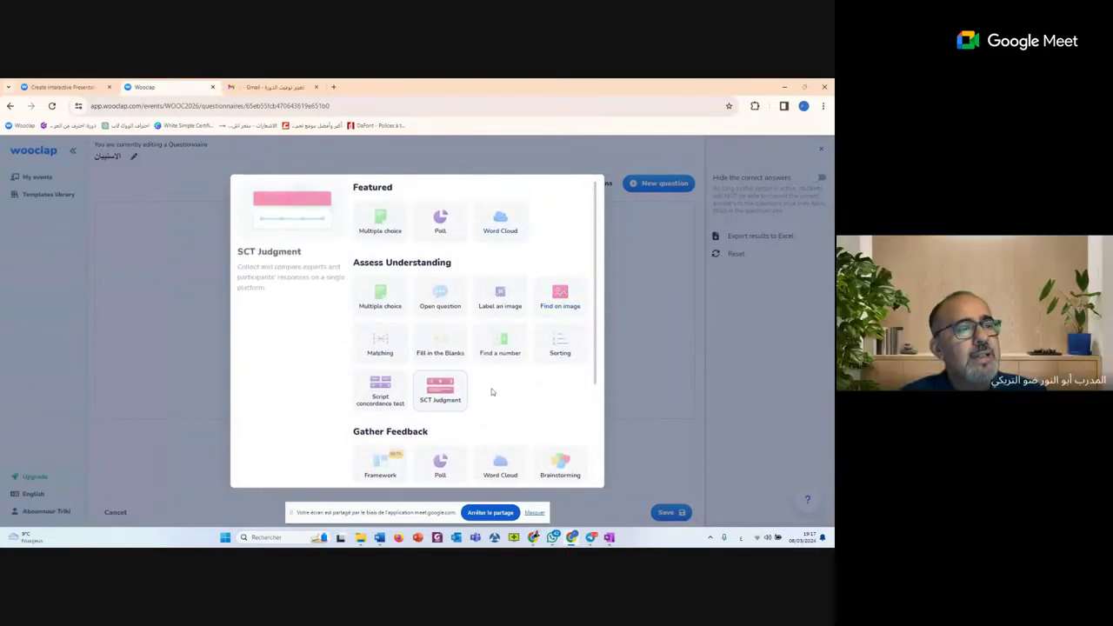
{"action": "scroll", "coordinate": [502, 383], "scroll_direction": "down", "scroll_amount": 2}
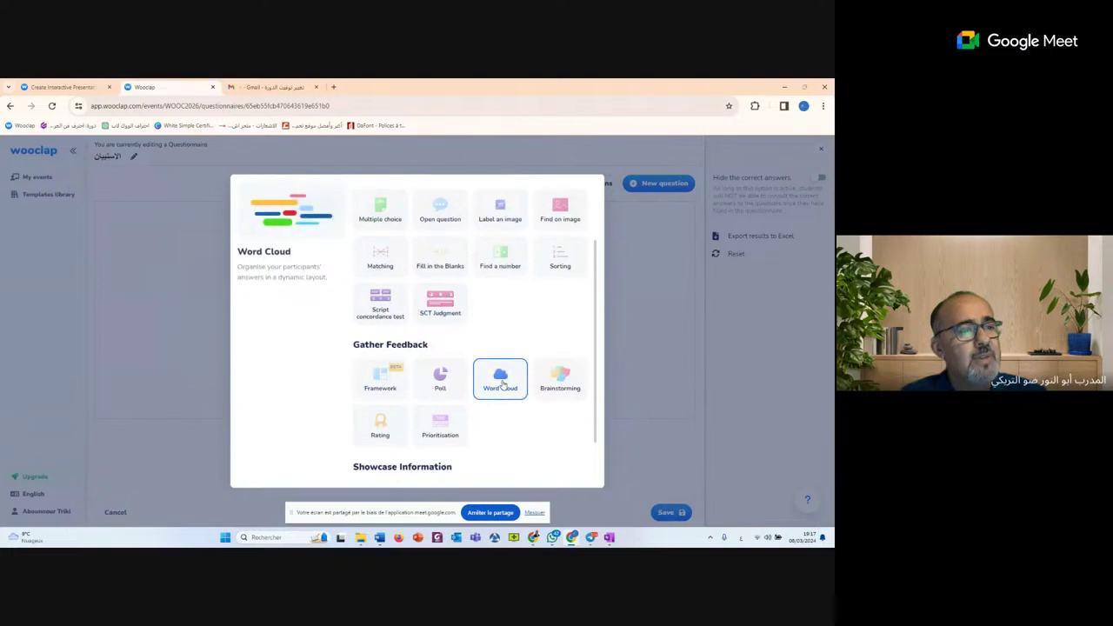
{"action": "scroll", "coordinate": [495, 423], "scroll_direction": "down", "scroll_amount": 1}
{"action": "scroll", "coordinate": [504, 410], "scroll_direction": "up", "scroll_amount": 3}
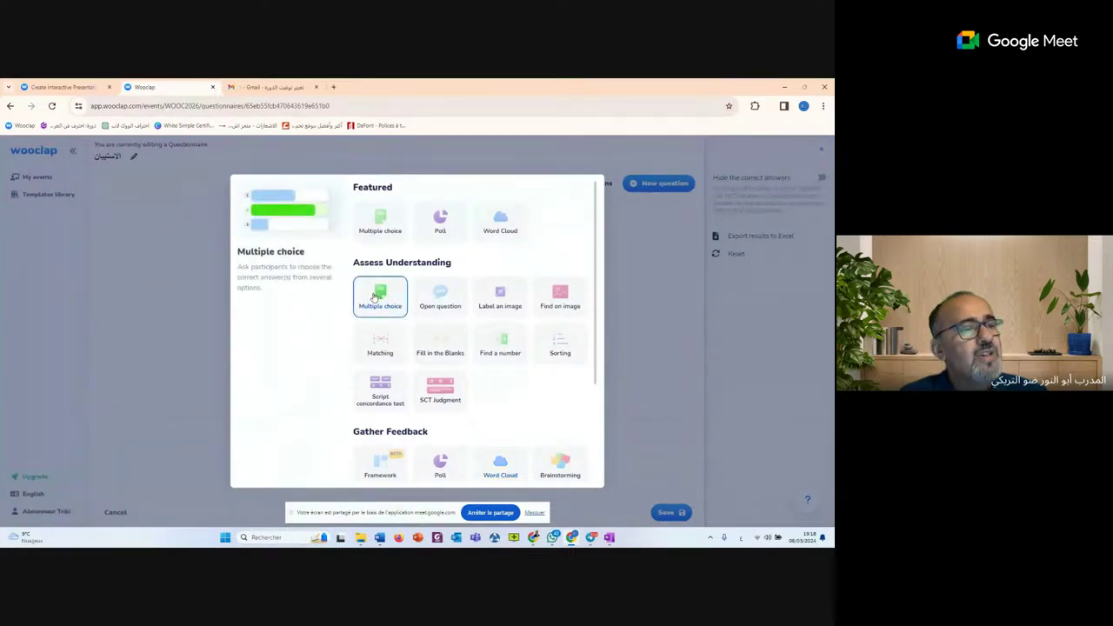
{"action": "left_click", "coordinate": [382, 225]}
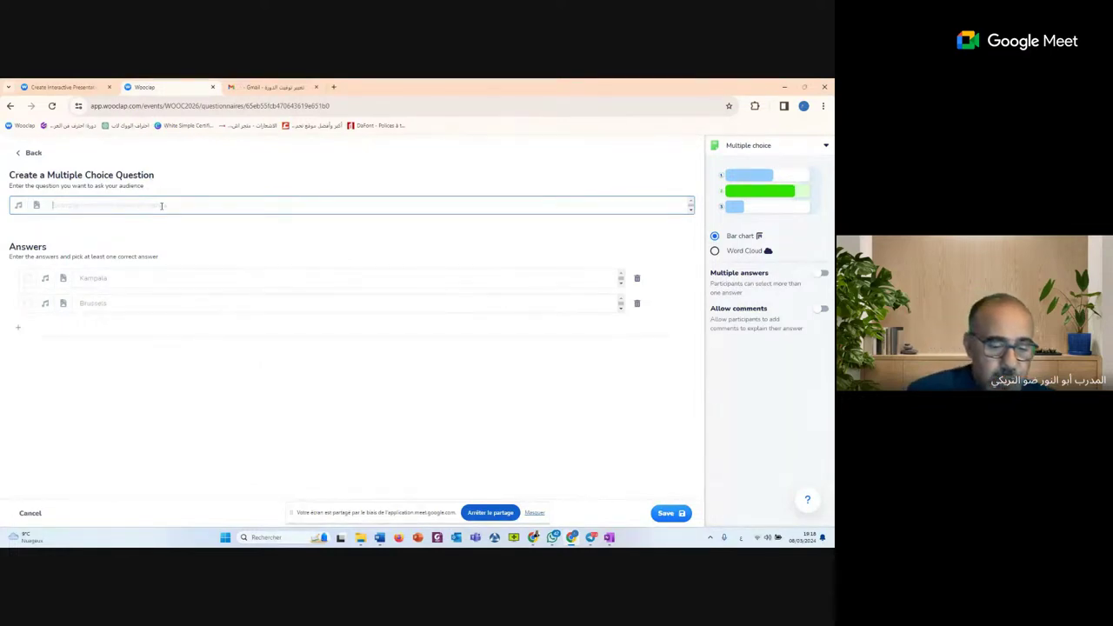
Enter "هل استفدت من الدورة؟" as the text of the multiple choice question
{"action": "left_click", "coordinate": [161, 206]}
{"action": "type", "text": "ا"}
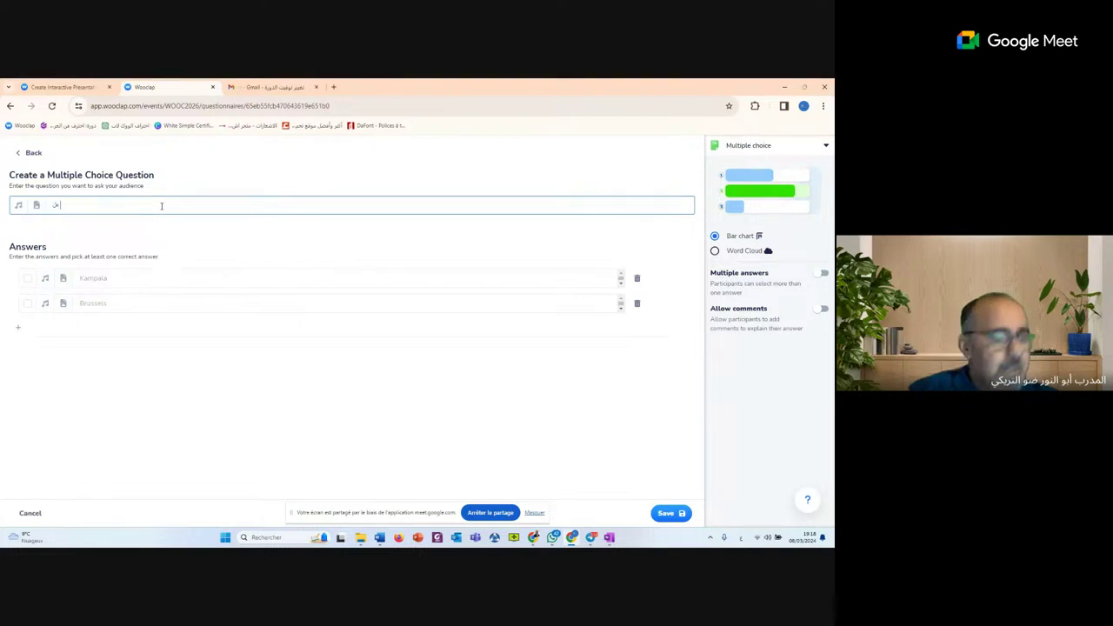
{"action": "type", "text": "ل تعتقد"}
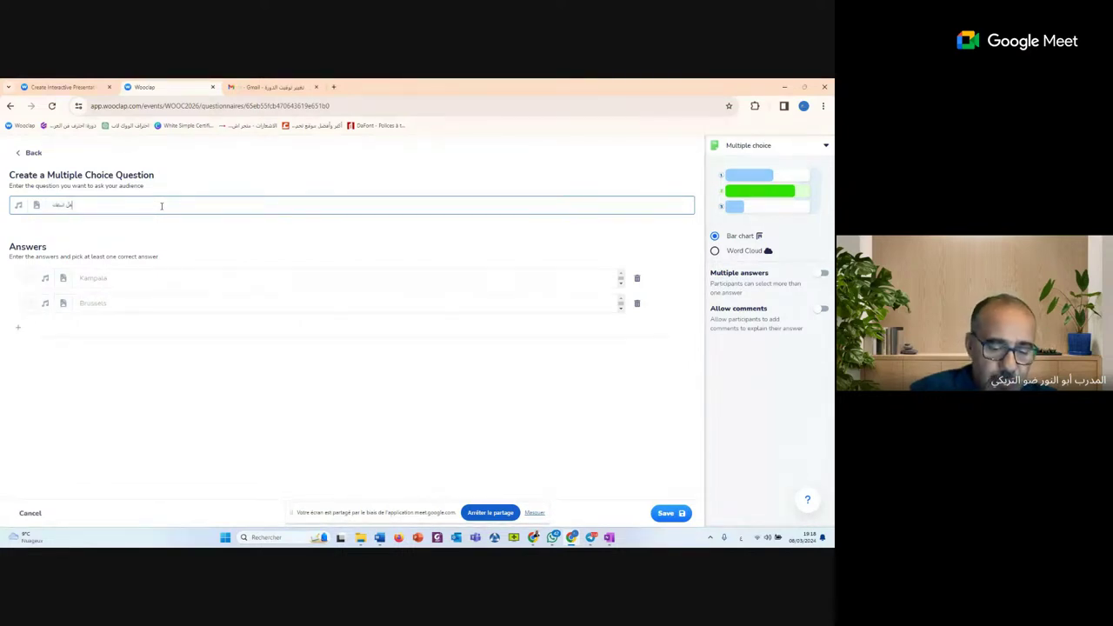
{"action": "type", "text": " أن"}
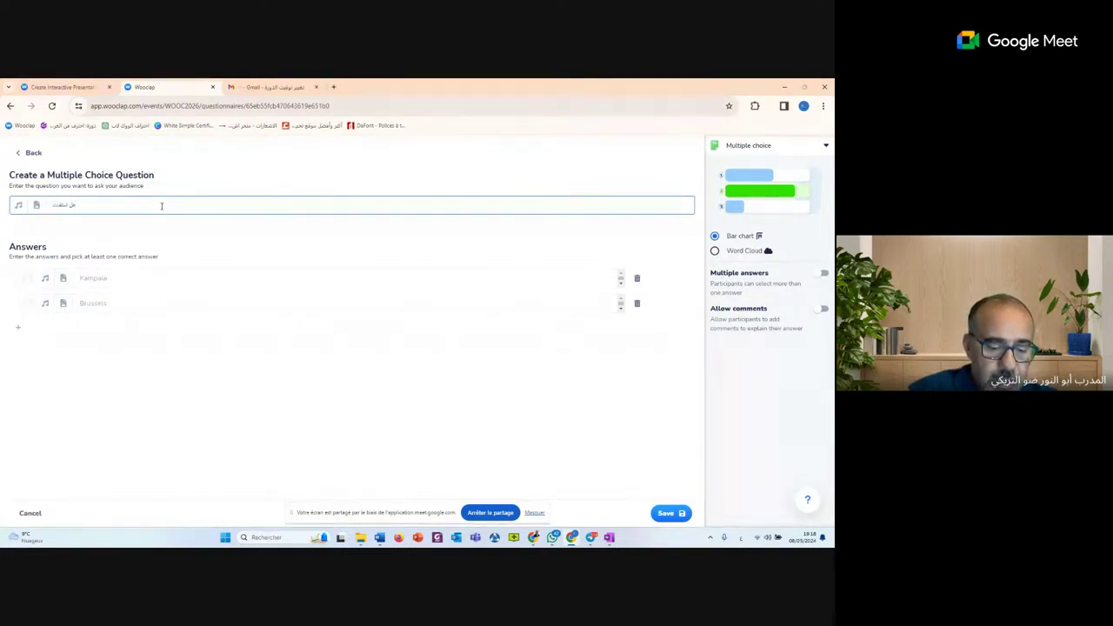
{"action": "type", "text": " من ال"}
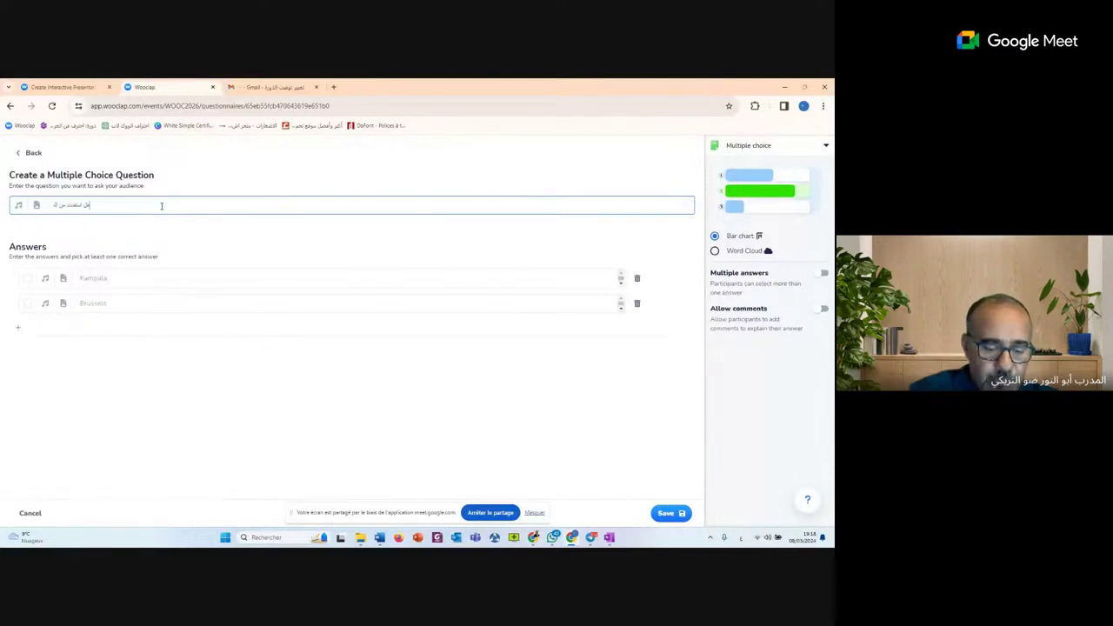
{"action": "type", "text": "دورة"}
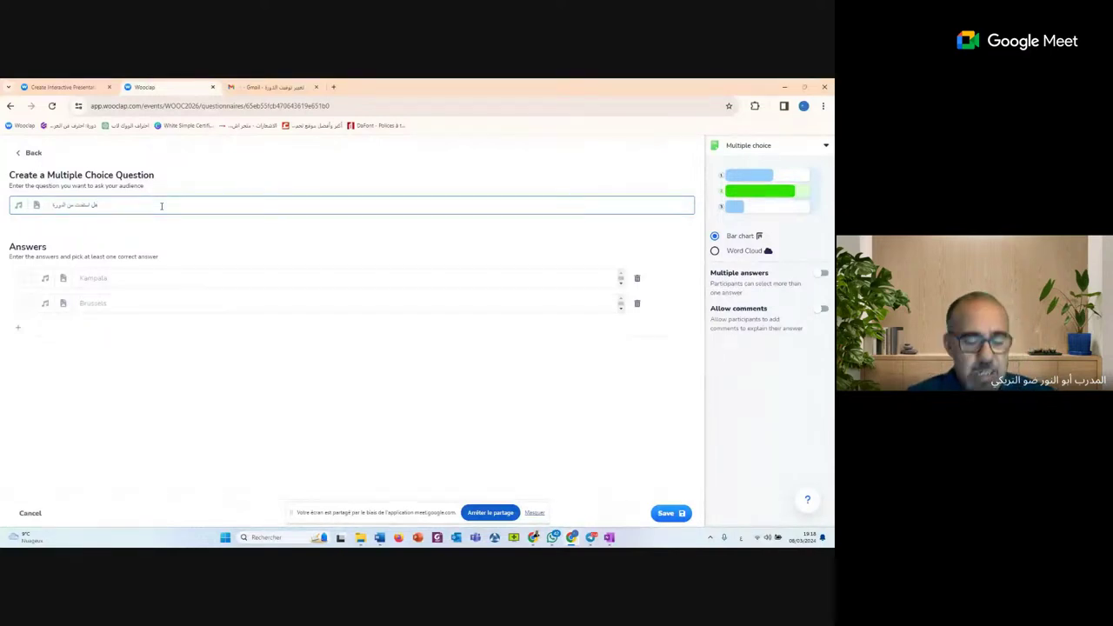
{"action": "type", "text": "؟"}
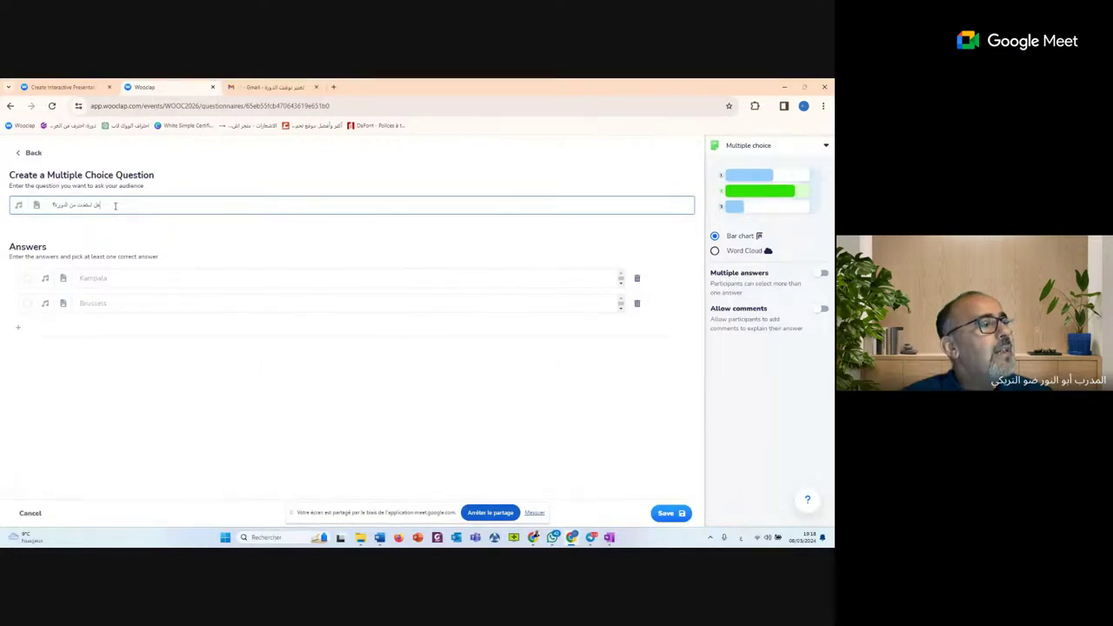
Attach the image "Capture d'écran 2023-11-27 114418.png" from the Formation > Wooclap folder to the question
{"action": "left_click", "coordinate": [37, 207]}
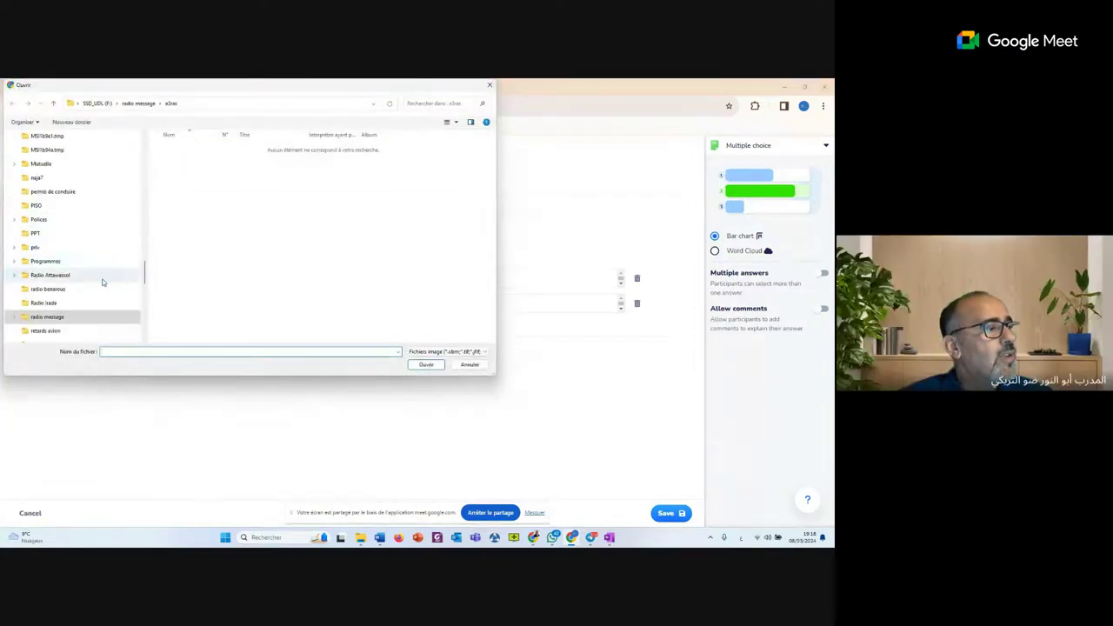
{"action": "scroll", "coordinate": [90, 271], "scroll_direction": "up", "scroll_amount": 5}
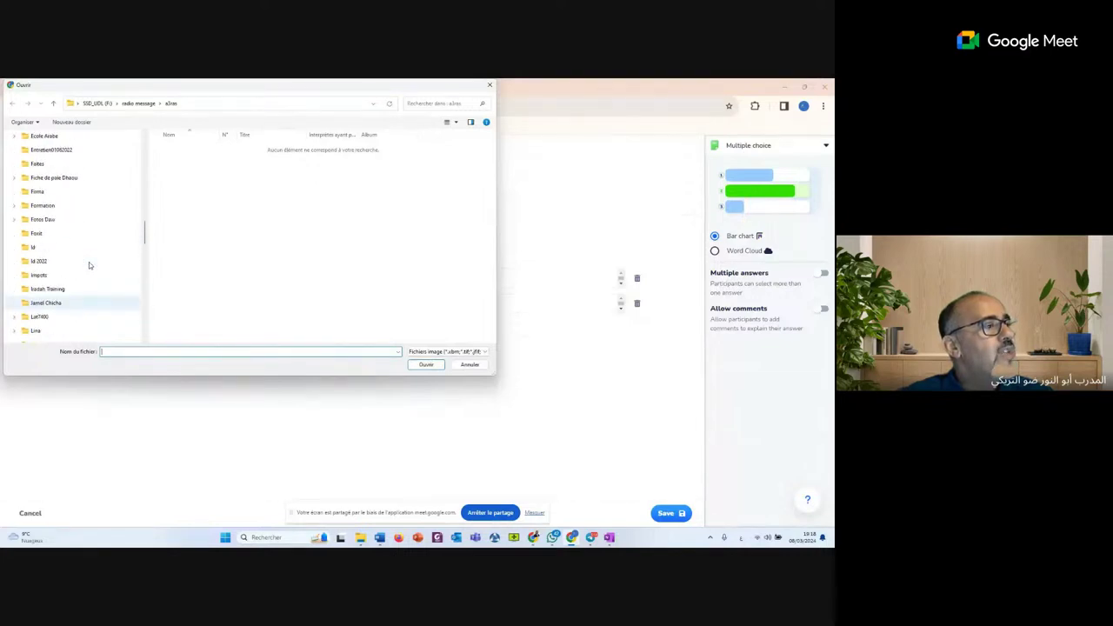
{"action": "scroll", "coordinate": [88, 265], "scroll_direction": "up", "scroll_amount": 4}
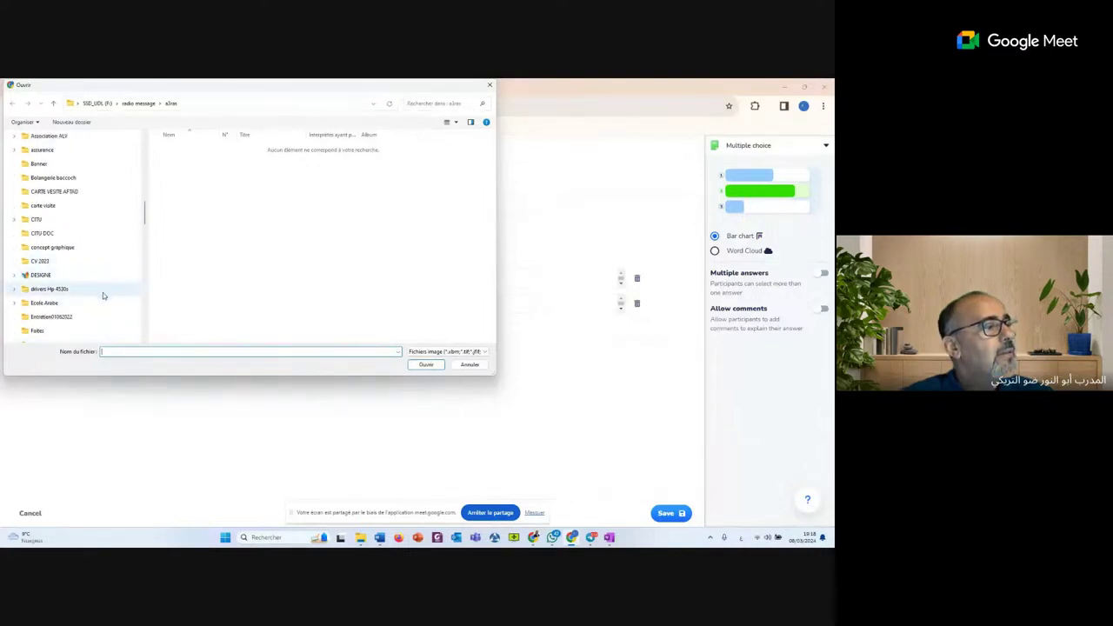
{"action": "scroll", "coordinate": [103, 296], "scroll_direction": "down", "scroll_amount": 1}
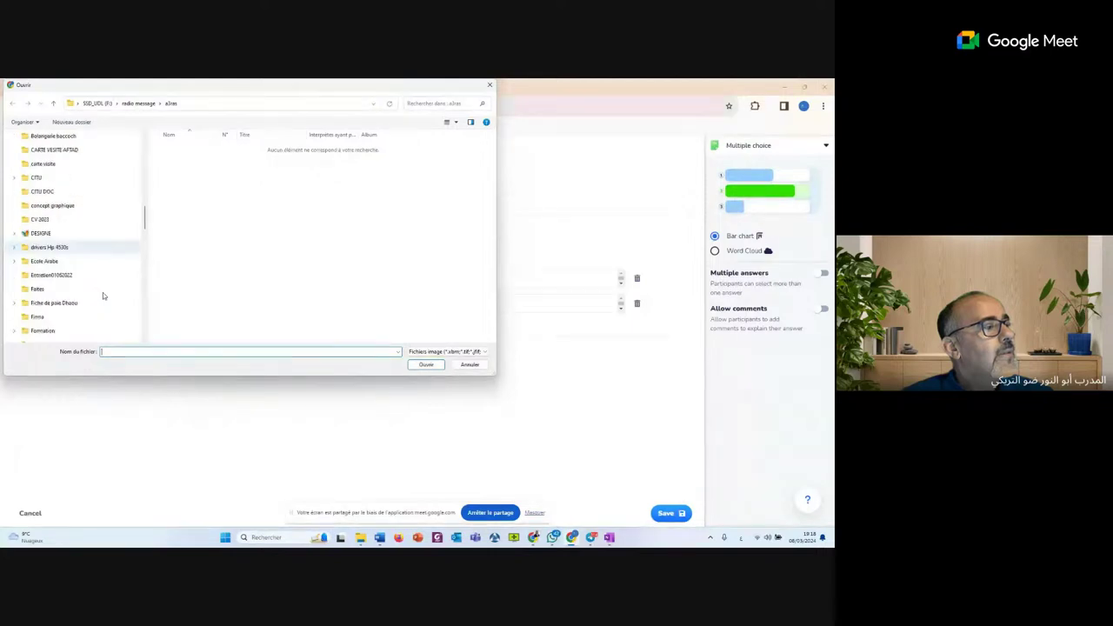
{"action": "scroll", "coordinate": [103, 296], "scroll_direction": "down", "scroll_amount": 6}
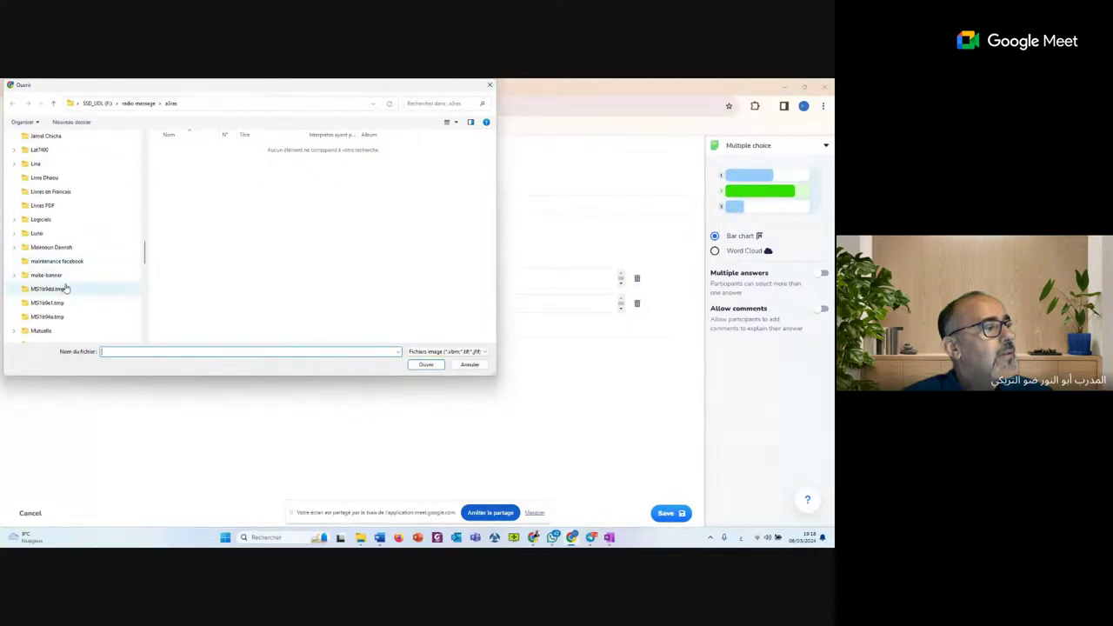
{"action": "scroll", "coordinate": [65, 288], "scroll_direction": "up", "scroll_amount": 3}
{"action": "left_click", "coordinate": [41, 164]}
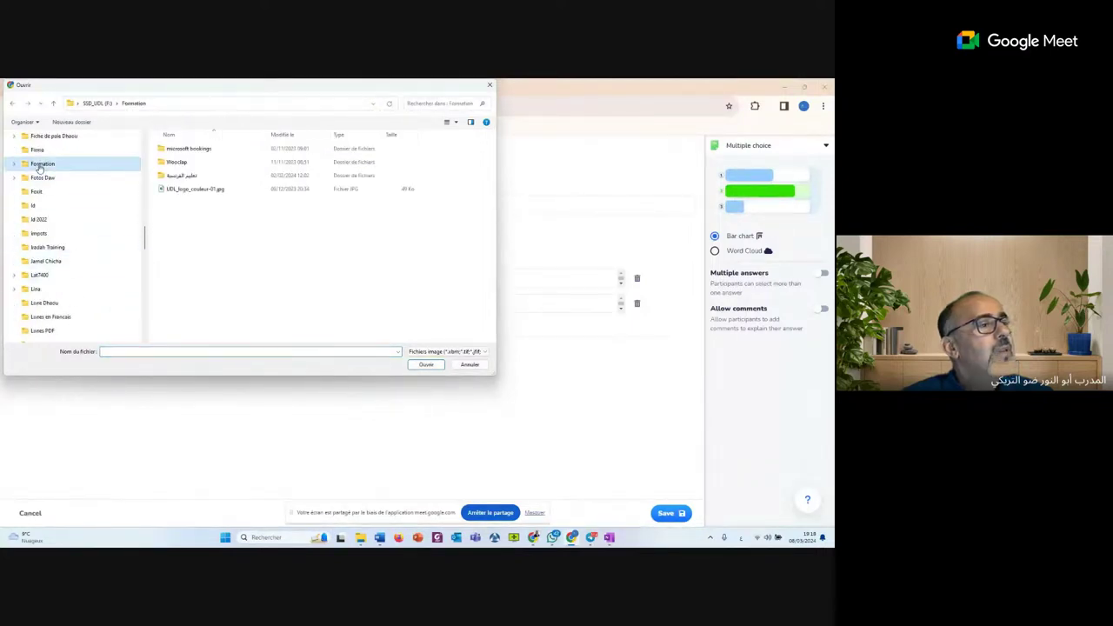
{"action": "double_click", "coordinate": [176, 163]}
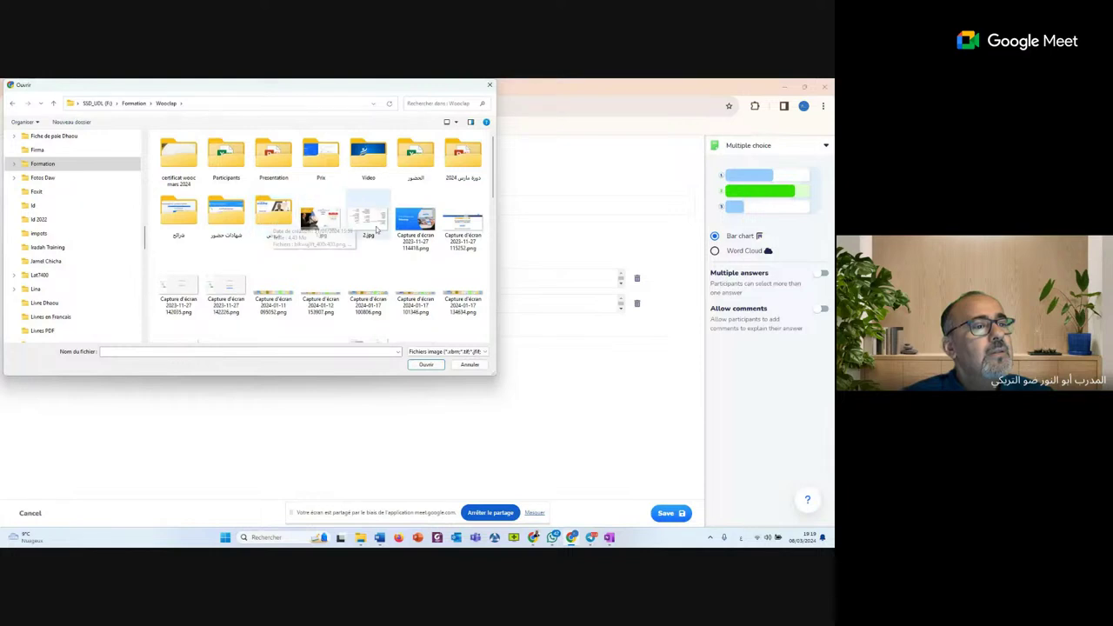
{"action": "left_click", "coordinate": [415, 225]}
{"action": "left_click", "coordinate": [425, 365]}
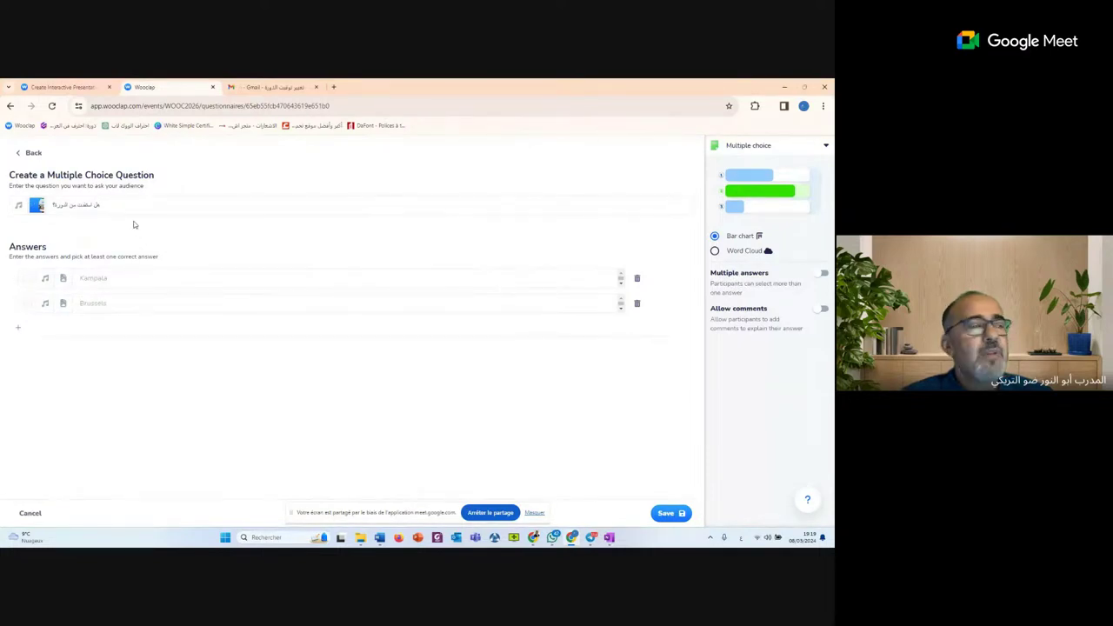
Attach the first MP3 file from the "Abou Sha3r" subfolder of "radio message" to the question as its audio
{"action": "left_click", "coordinate": [20, 209]}
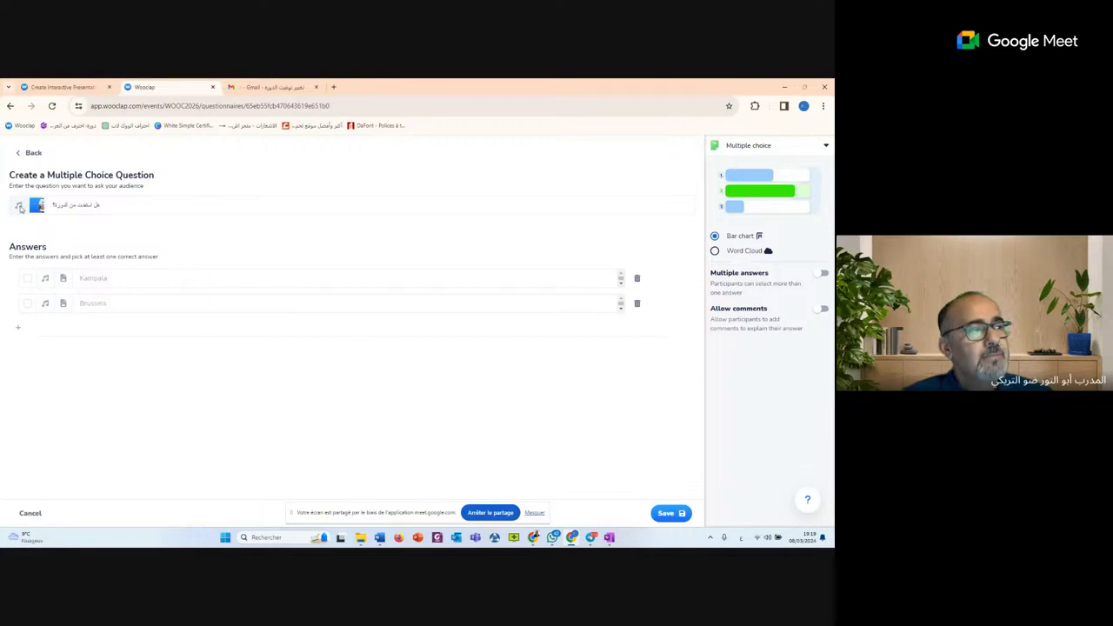
{"action": "scroll", "coordinate": [91, 257], "scroll_direction": "down", "scroll_amount": 5}
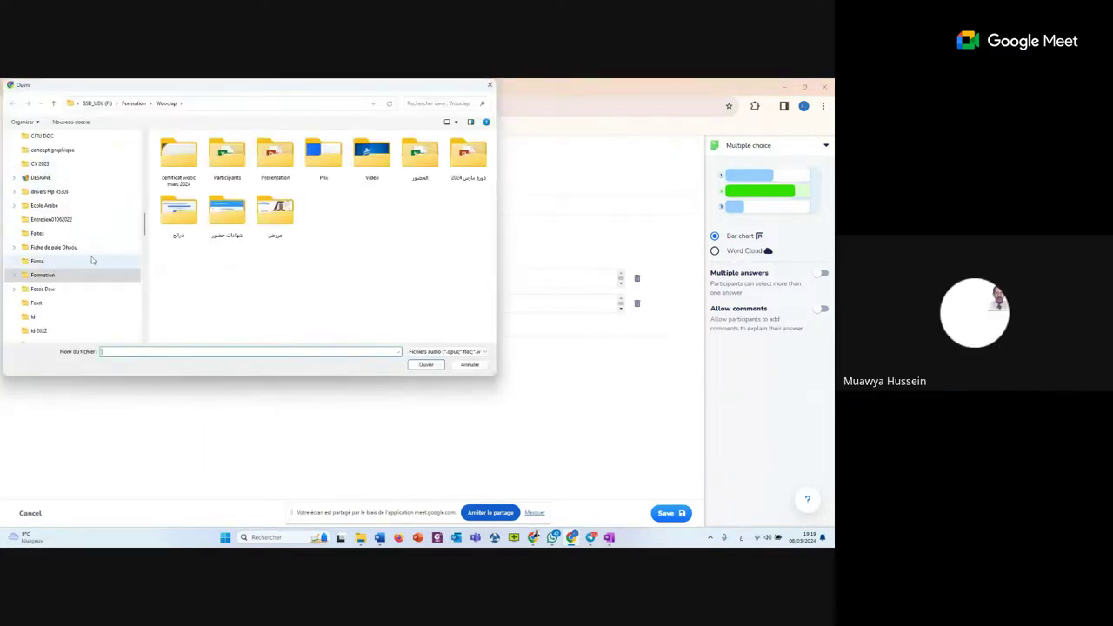
{"action": "scroll", "coordinate": [93, 263], "scroll_direction": "down", "scroll_amount": 4}
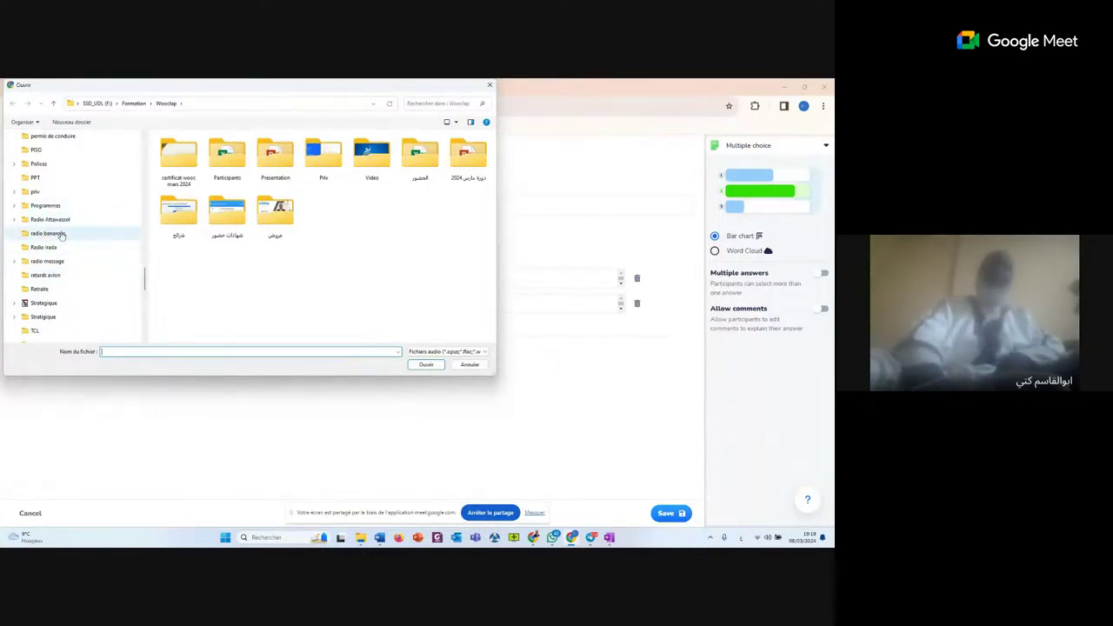
{"action": "left_click", "coordinate": [59, 263]}
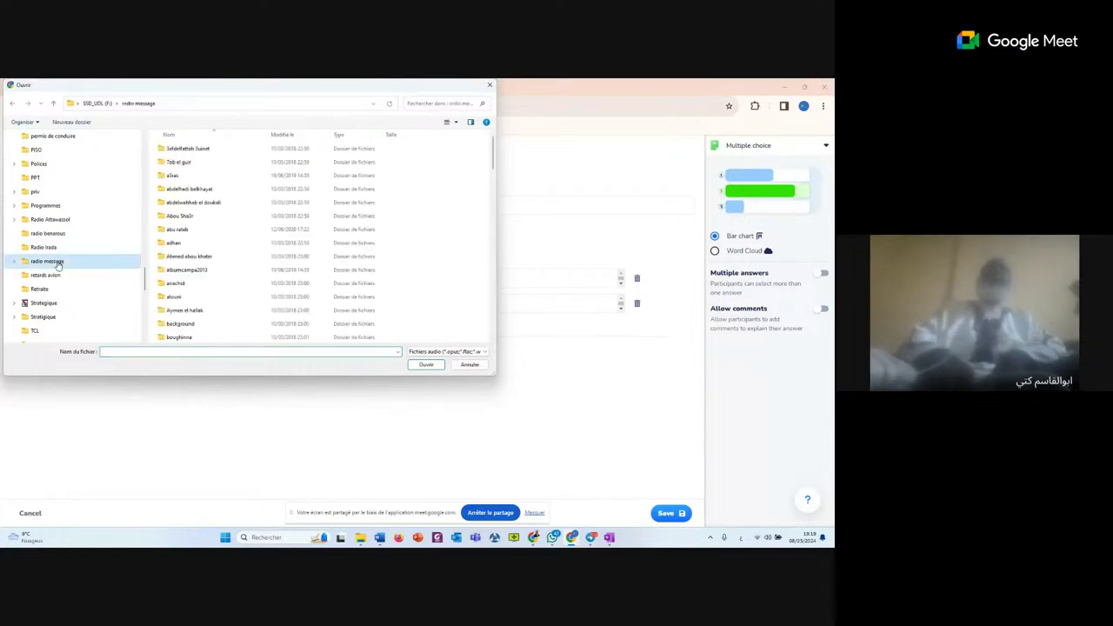
{"action": "double_click", "coordinate": [183, 215]}
{"action": "left_click", "coordinate": [188, 150]}
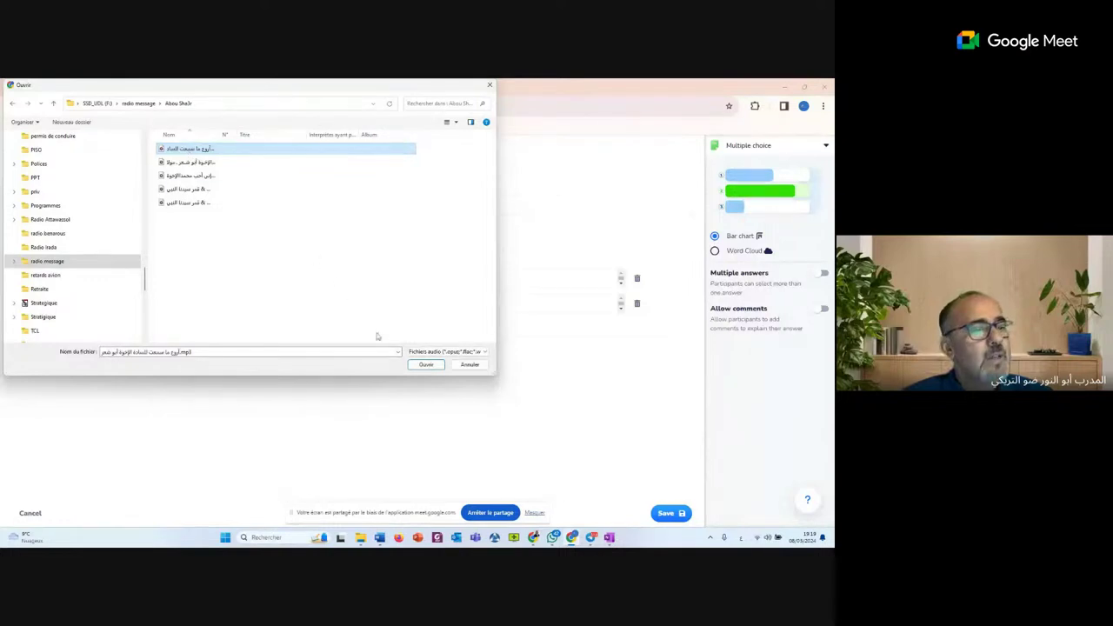
{"action": "left_click", "coordinate": [417, 369]}
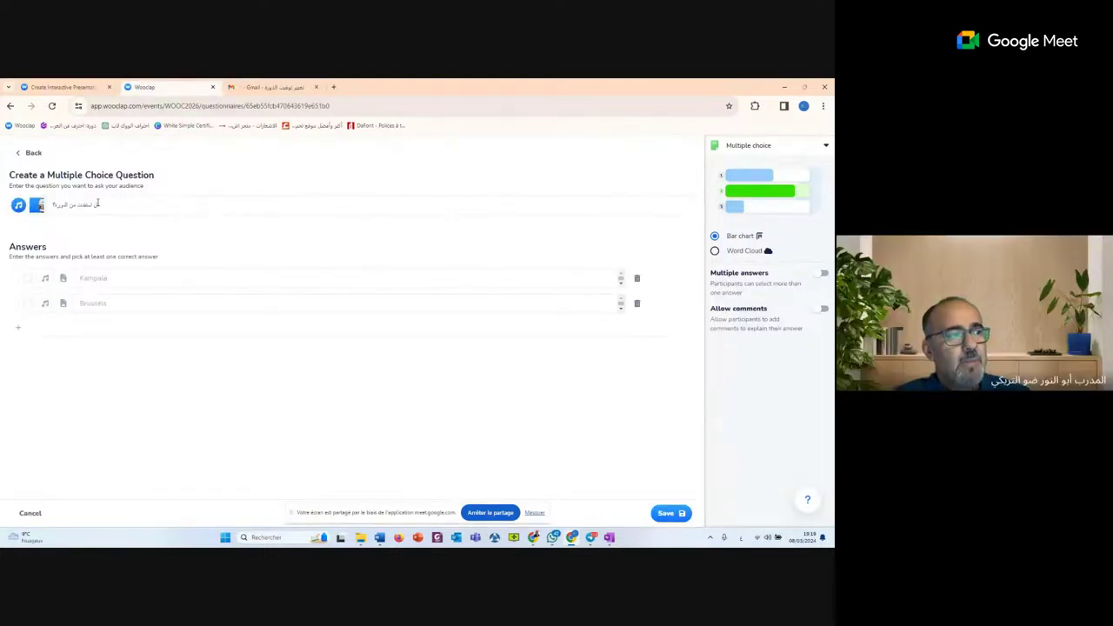
Enter the three answers "نعم", "لا" and "لا أدري", try to save the question, and mark "نعم" as the correct answer
{"action": "left_click", "coordinate": [140, 281]}
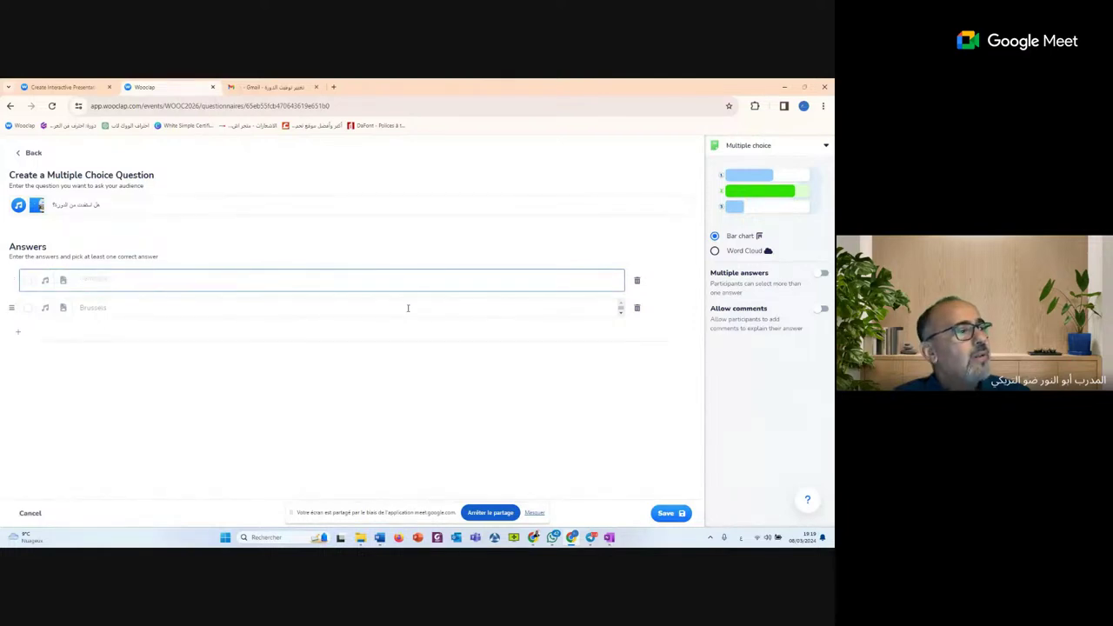
{"action": "type", "text": "ن"}
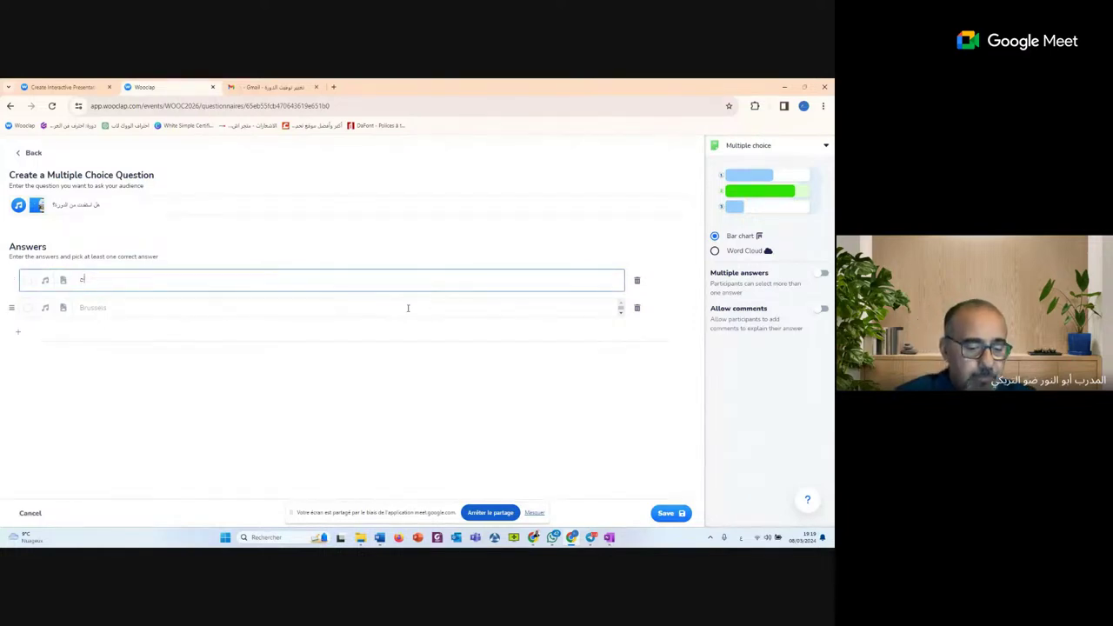
{"action": "left_click", "coordinate": [183, 307]}
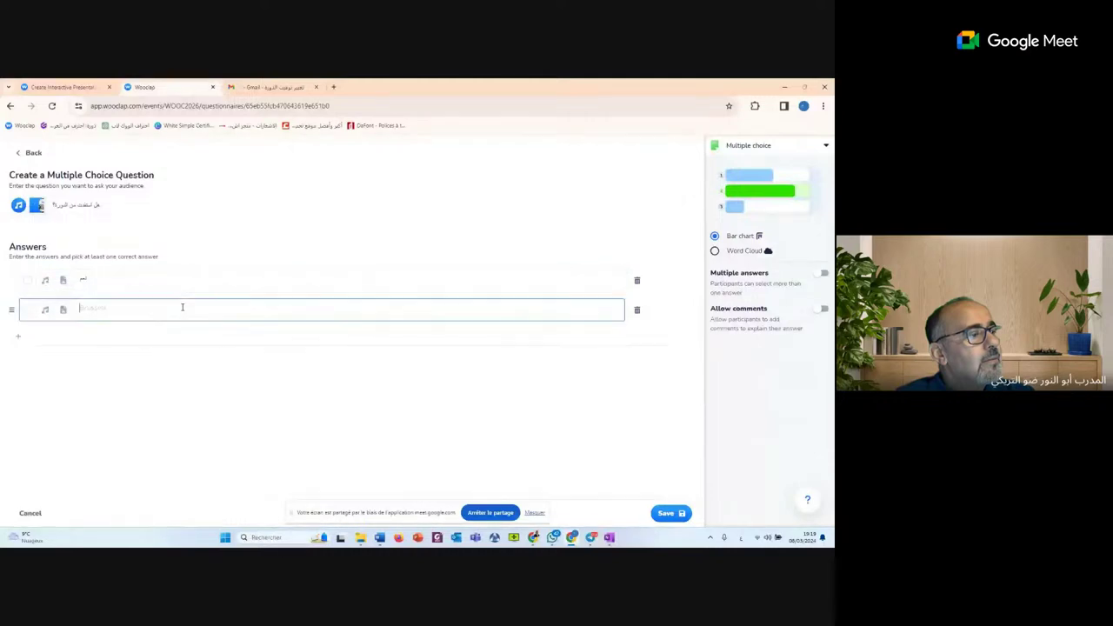
{"action": "type", "text": "لا"}
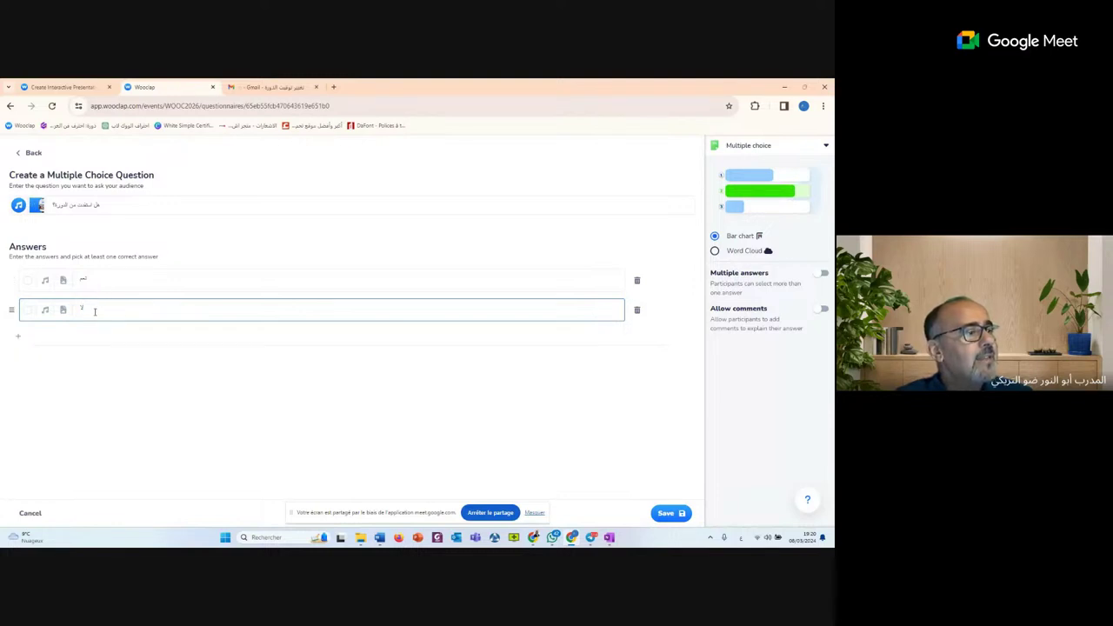
{"action": "left_click", "coordinate": [19, 338]}
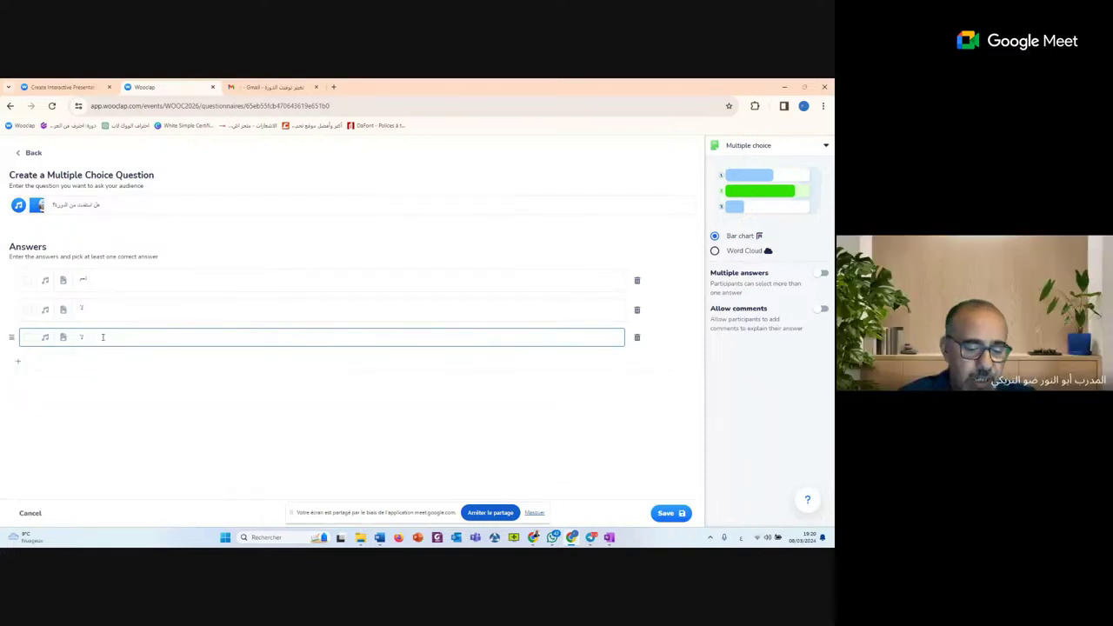
{"action": "type", "text": "لا اد"}
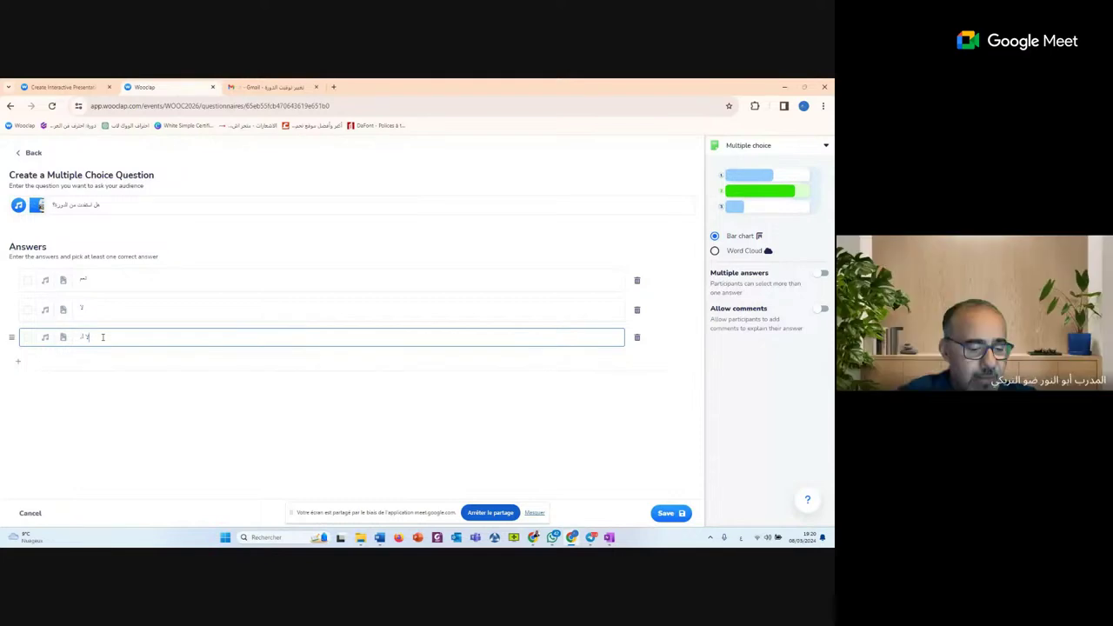
{"action": "type", "text": "ري"}
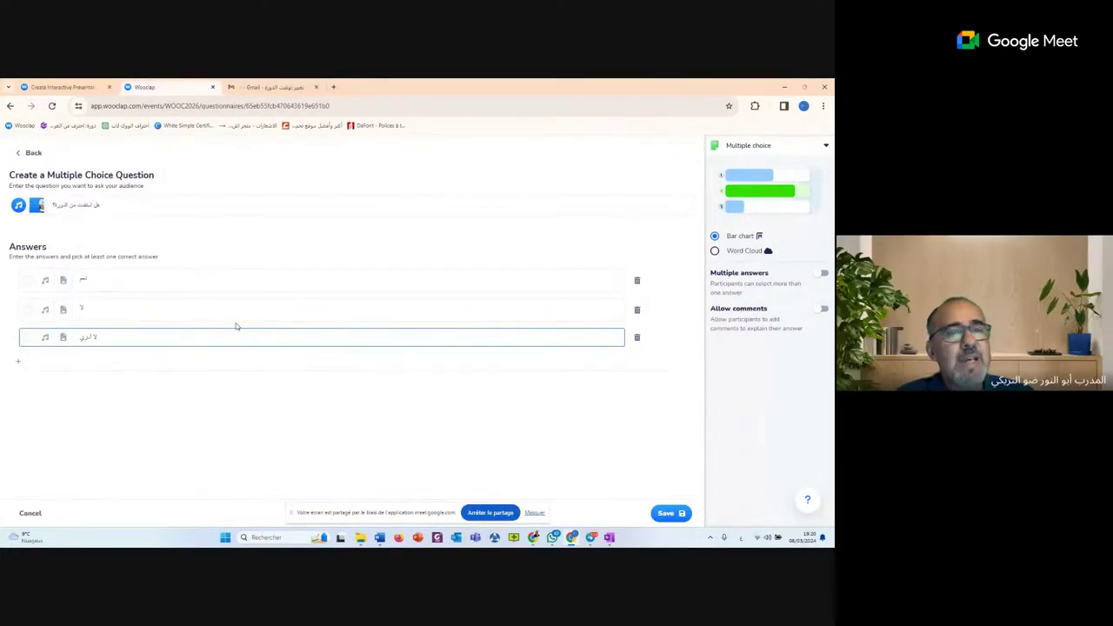
{"action": "left_click", "coordinate": [666, 514]}
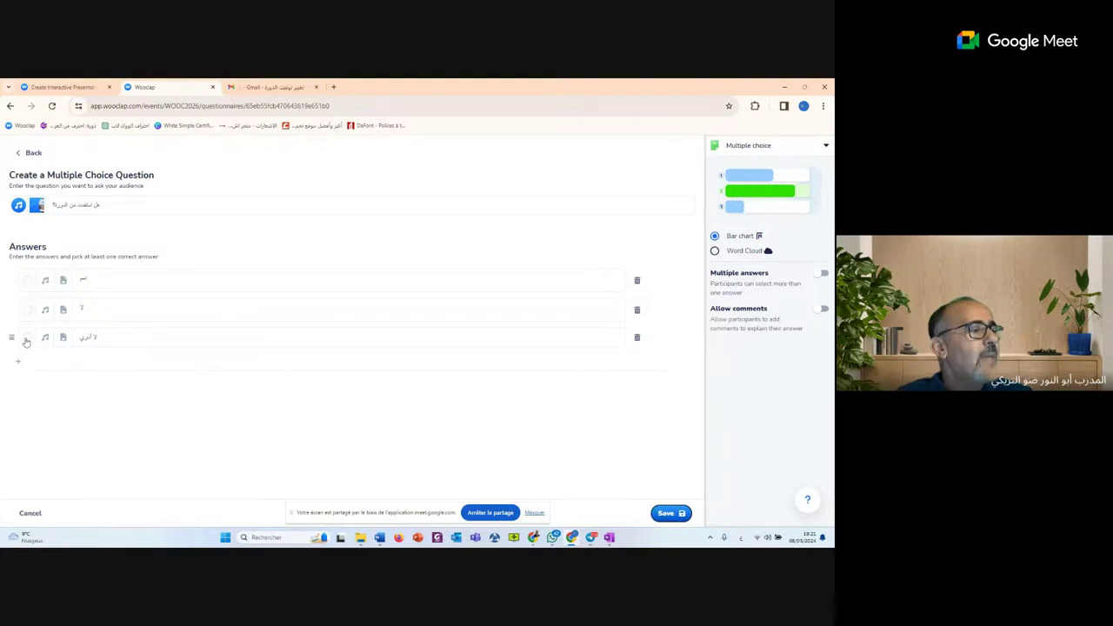
{"action": "left_click", "coordinate": [27, 280]}
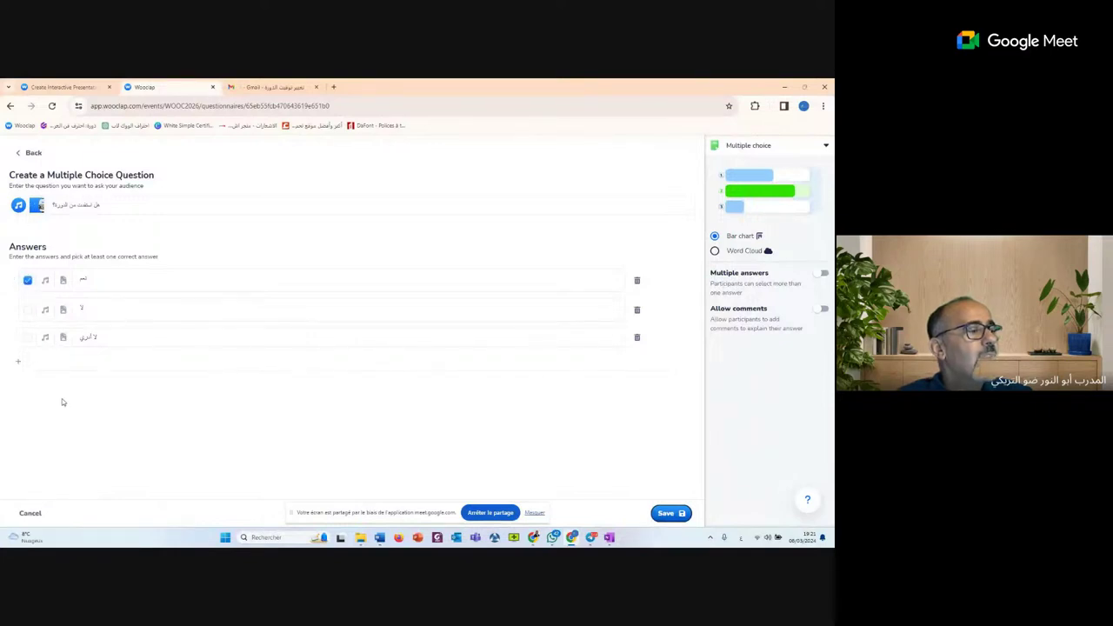
Mark "لا" as a correct answer as well, and clear the correct marks from both "نعم" and "لا"
{"action": "left_click", "coordinate": [27, 310]}
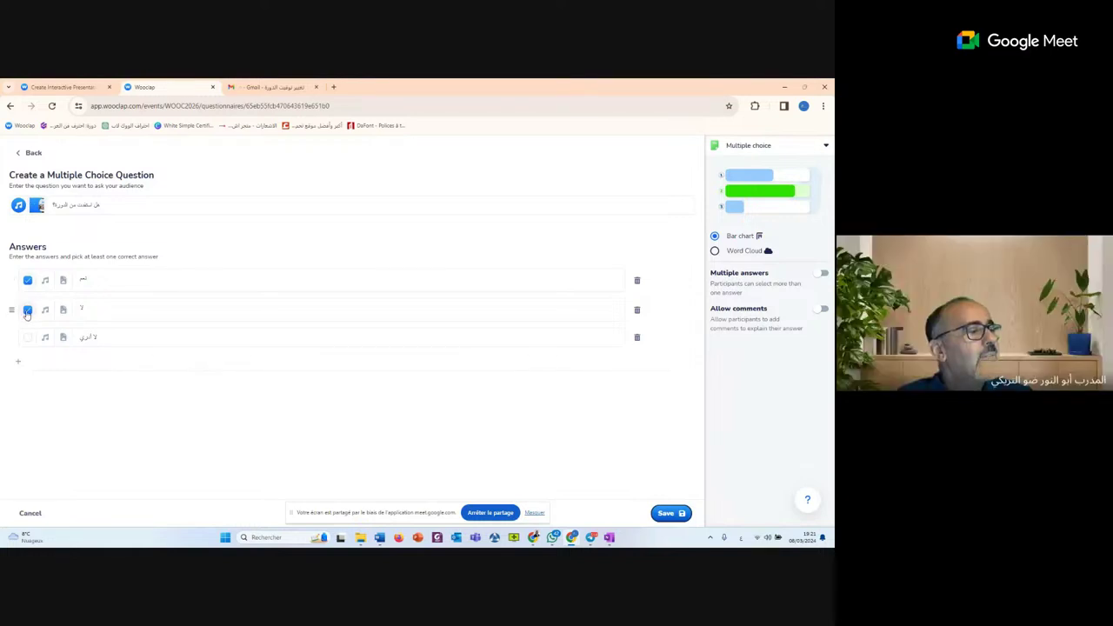
{"action": "left_click", "coordinate": [27, 280]}
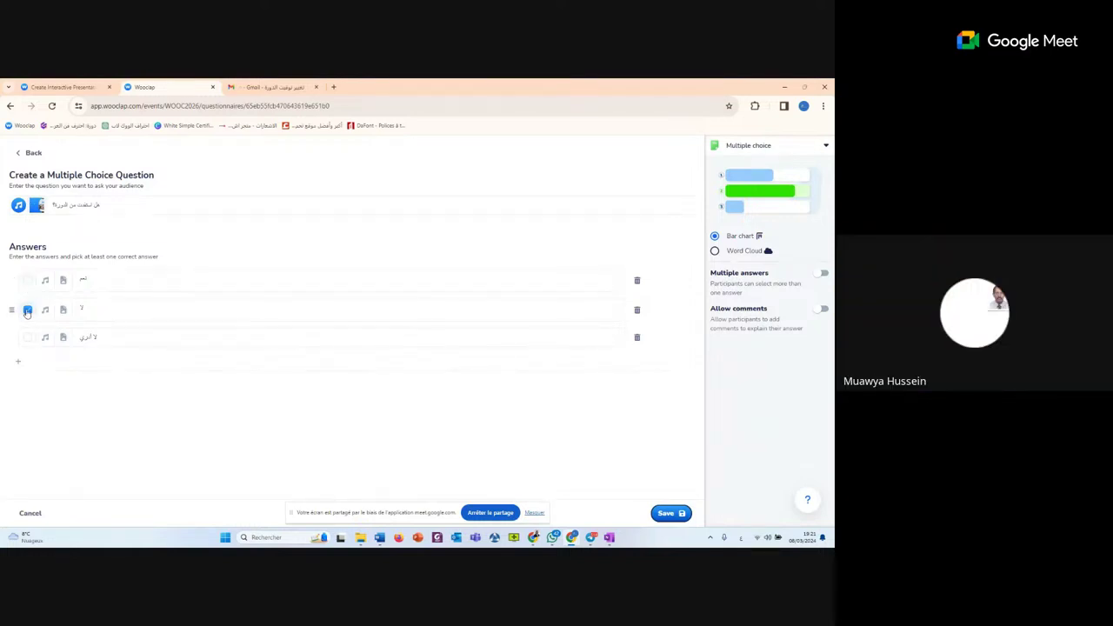
{"action": "left_click", "coordinate": [27, 309]}
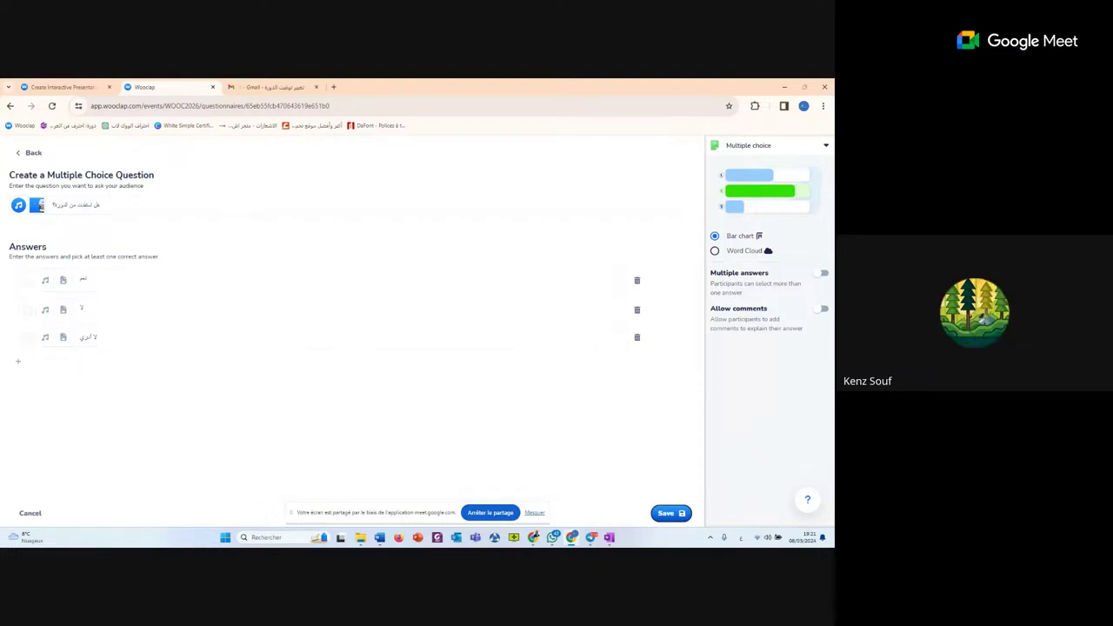
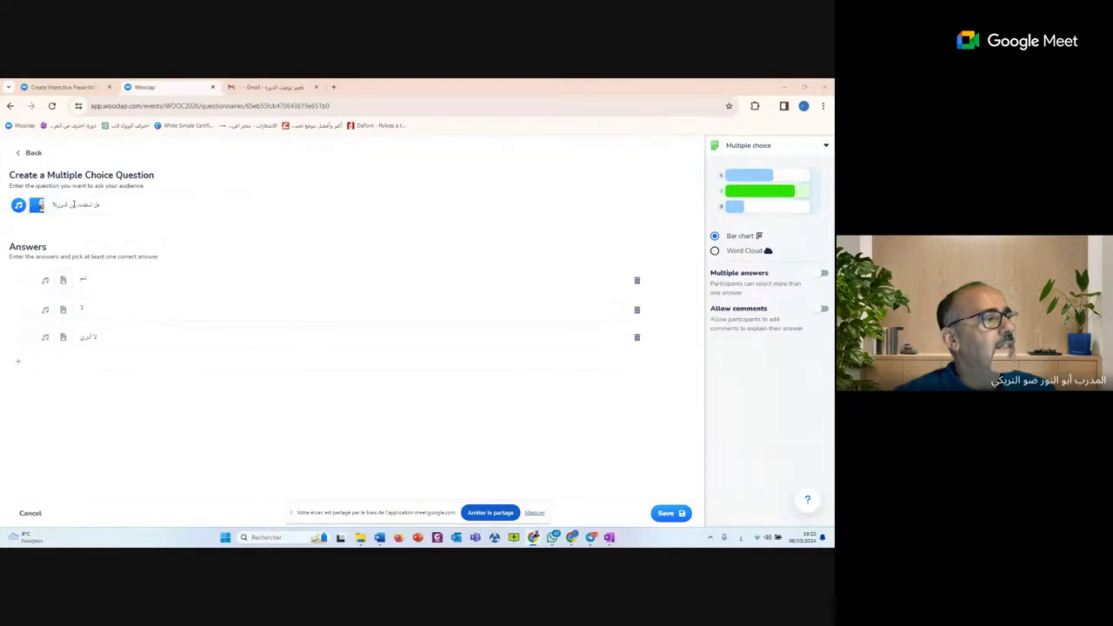
Examine the image and the audio file attached to the question, including their delete options
{"action": "mouse_move", "coordinate": [36, 208]}
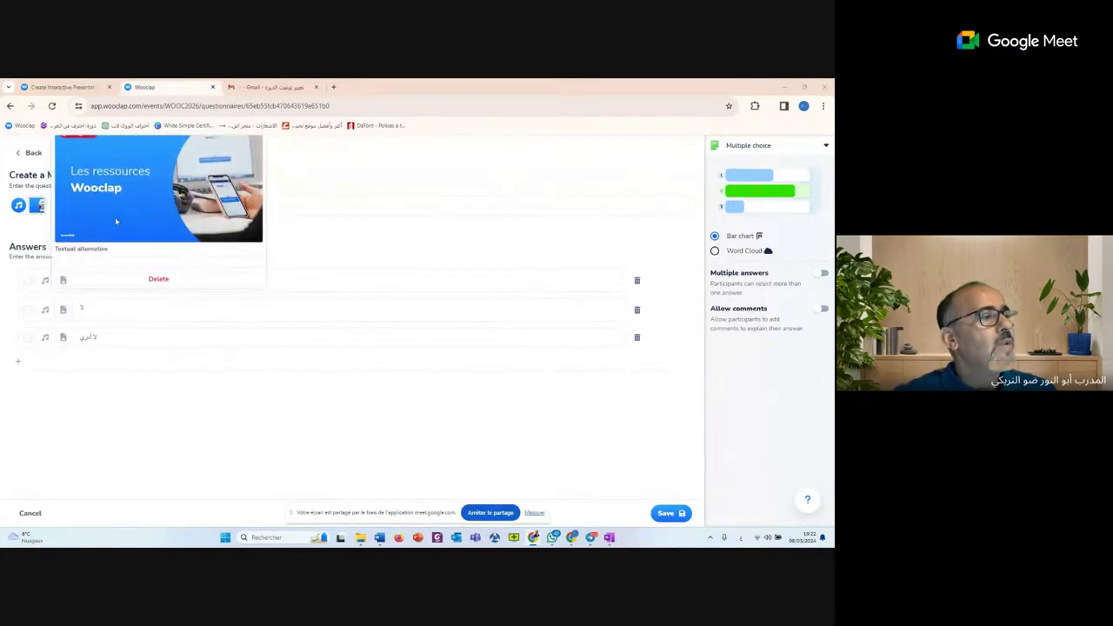
{"action": "left_click", "coordinate": [159, 279]}
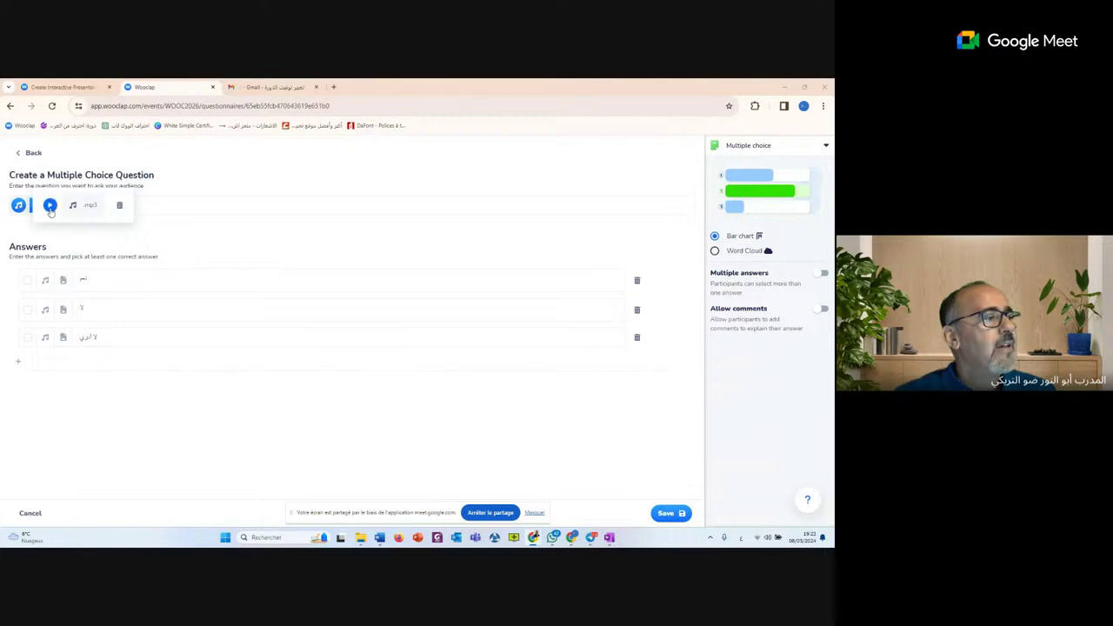
{"action": "left_click", "coordinate": [120, 209]}
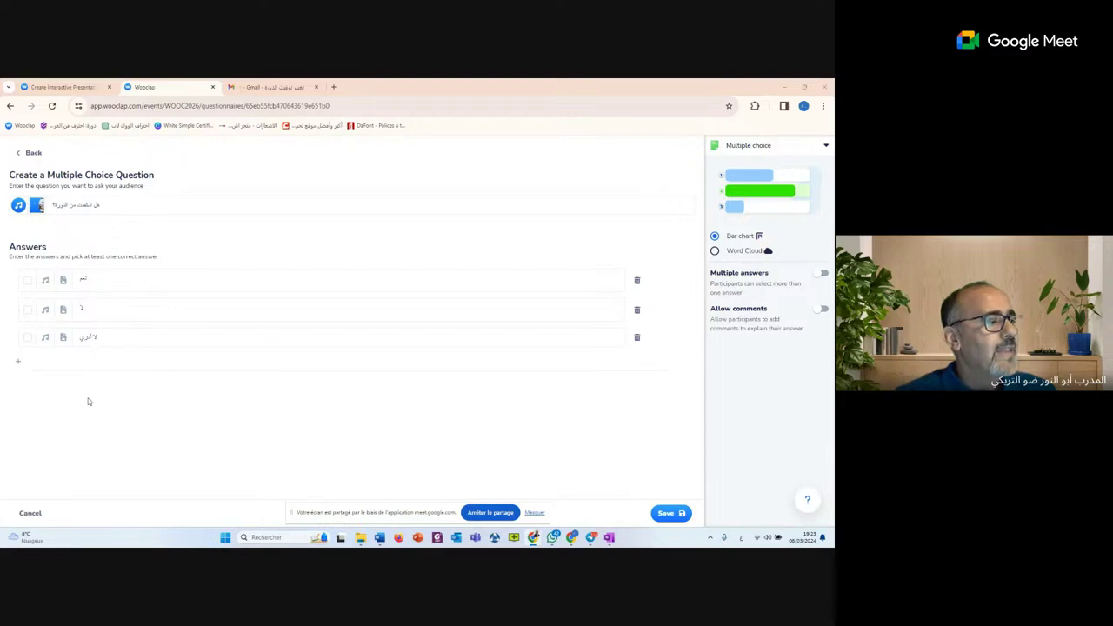
Add and remove an empty fourth answer, and open and cancel the image selection for the answer "نعم"
{"action": "left_click", "coordinate": [17, 363]}
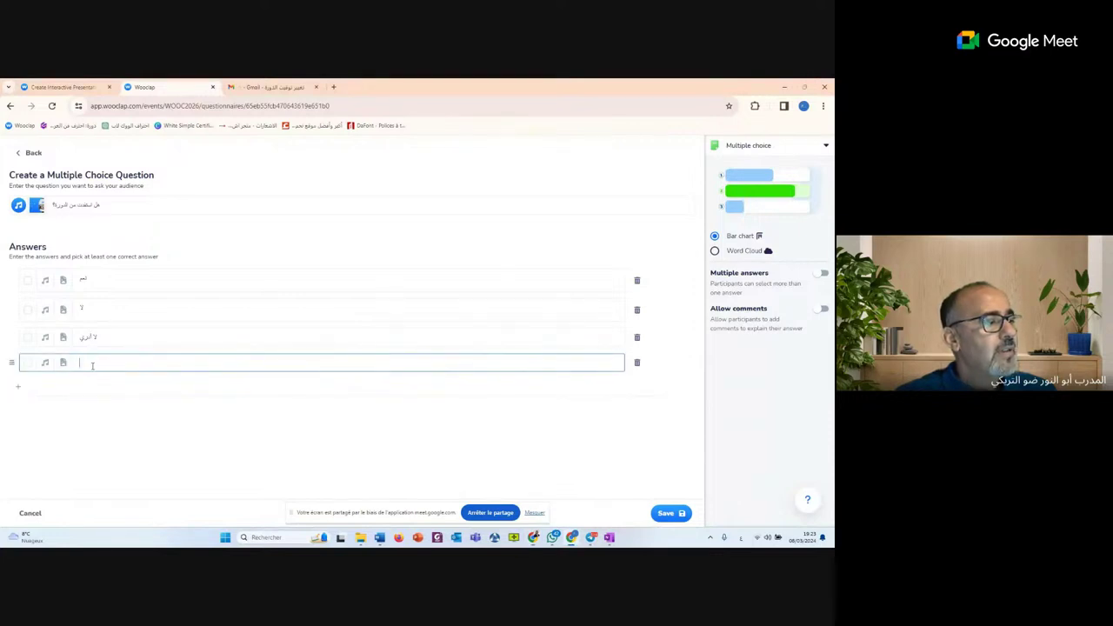
{"action": "left_click", "coordinate": [637, 364]}
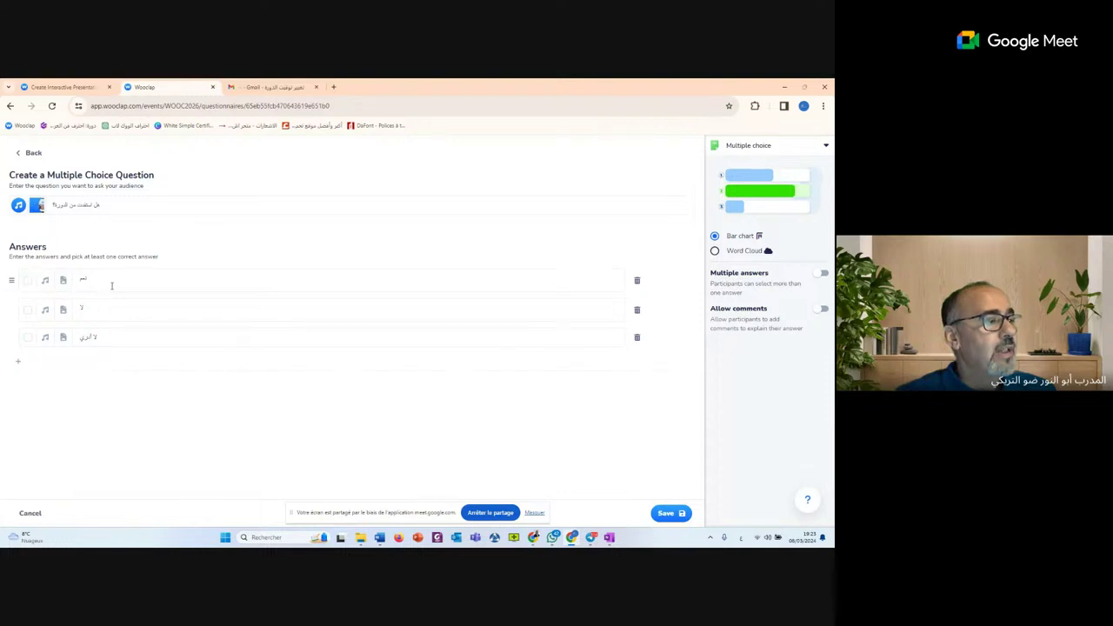
{"action": "left_click", "coordinate": [64, 284]}
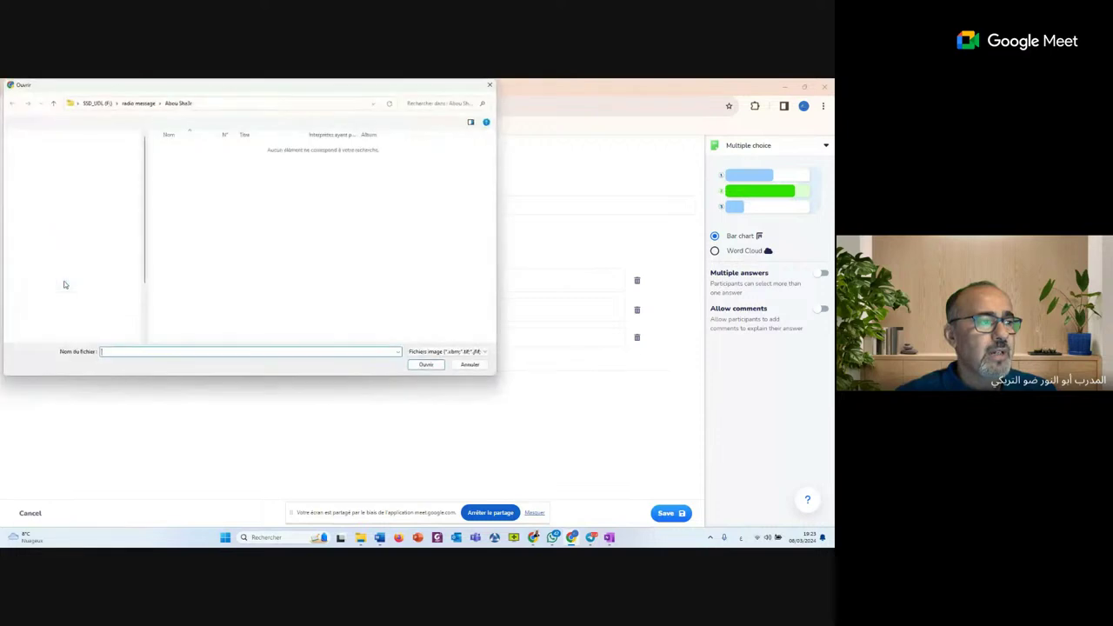
{"action": "left_click", "coordinate": [489, 86]}
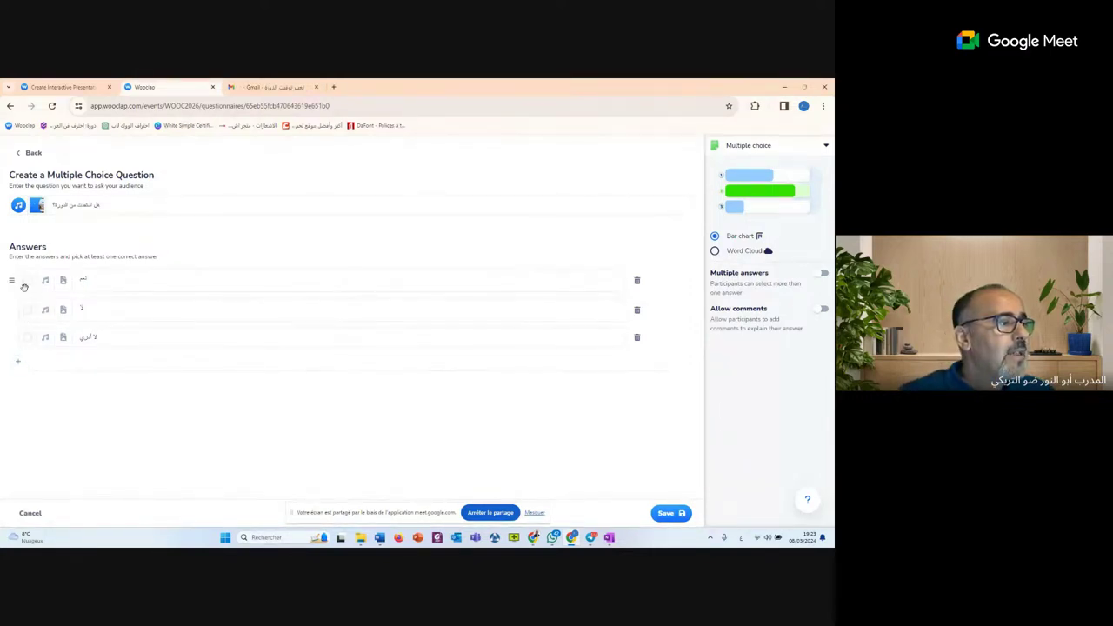
Try marking all three answers as correct, keep only "نعم" marked, and save the multiple choice question
{"action": "left_click", "coordinate": [28, 281]}
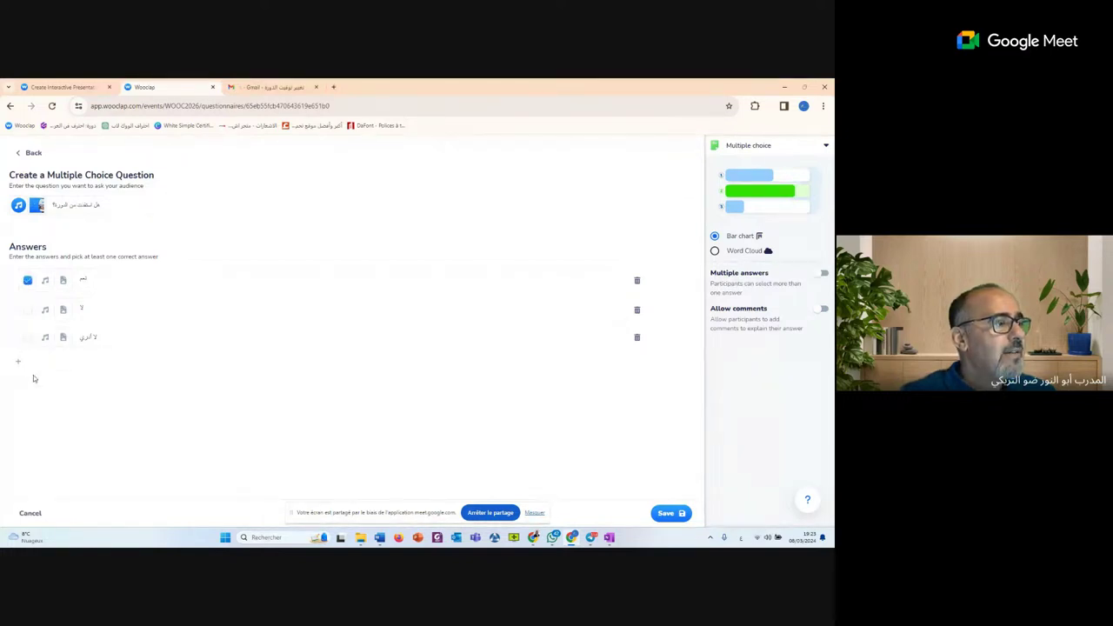
{"action": "left_click", "coordinate": [27, 311]}
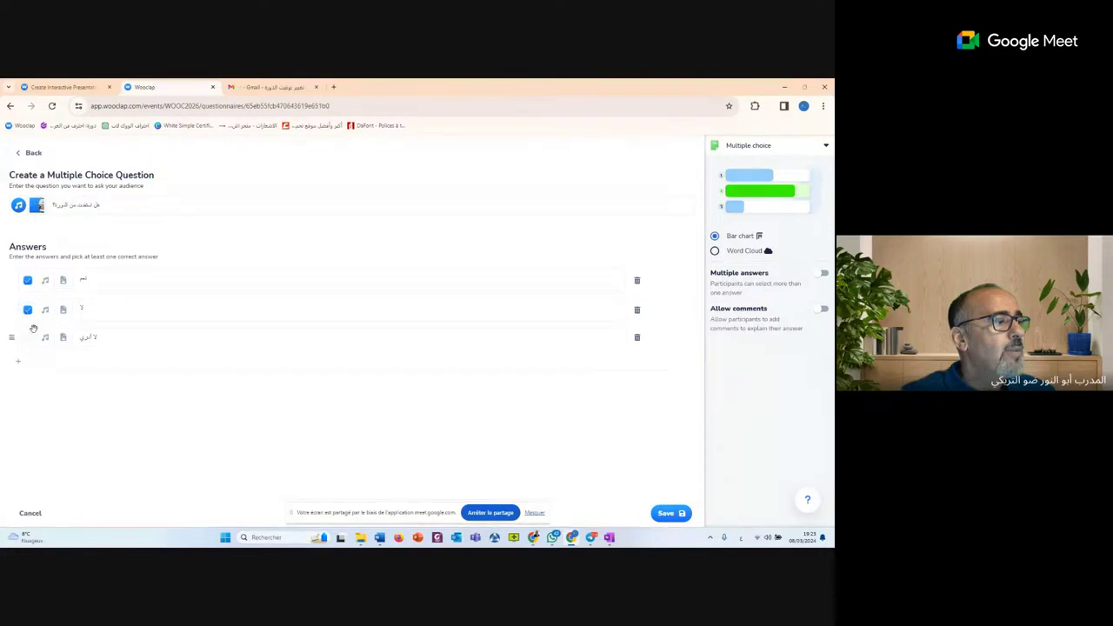
{"action": "left_click", "coordinate": [28, 338]}
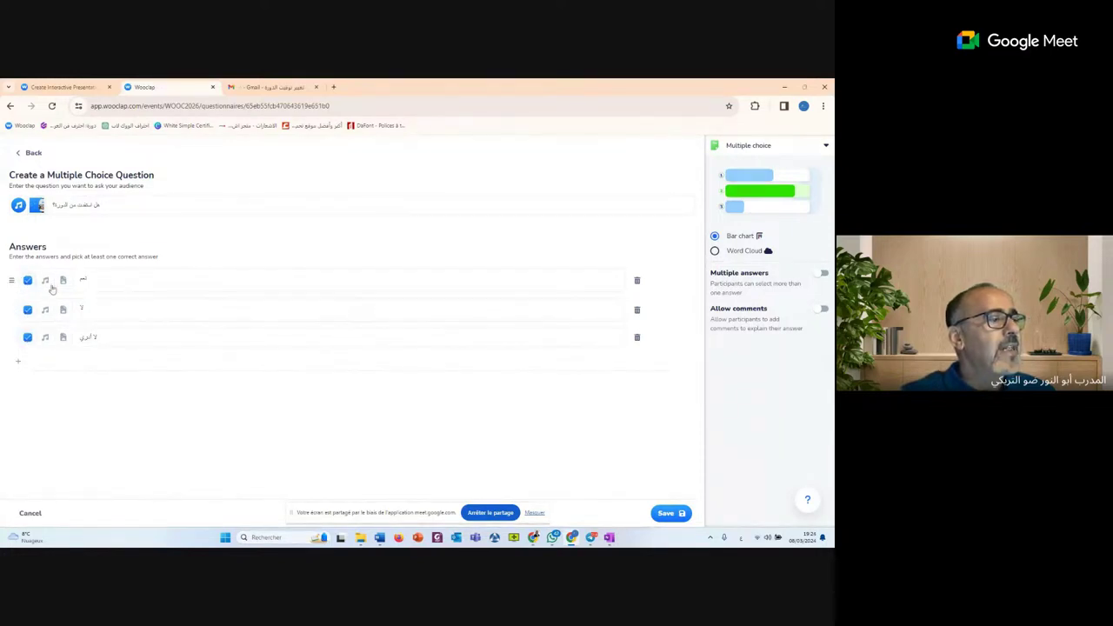
{"action": "left_click", "coordinate": [28, 338]}
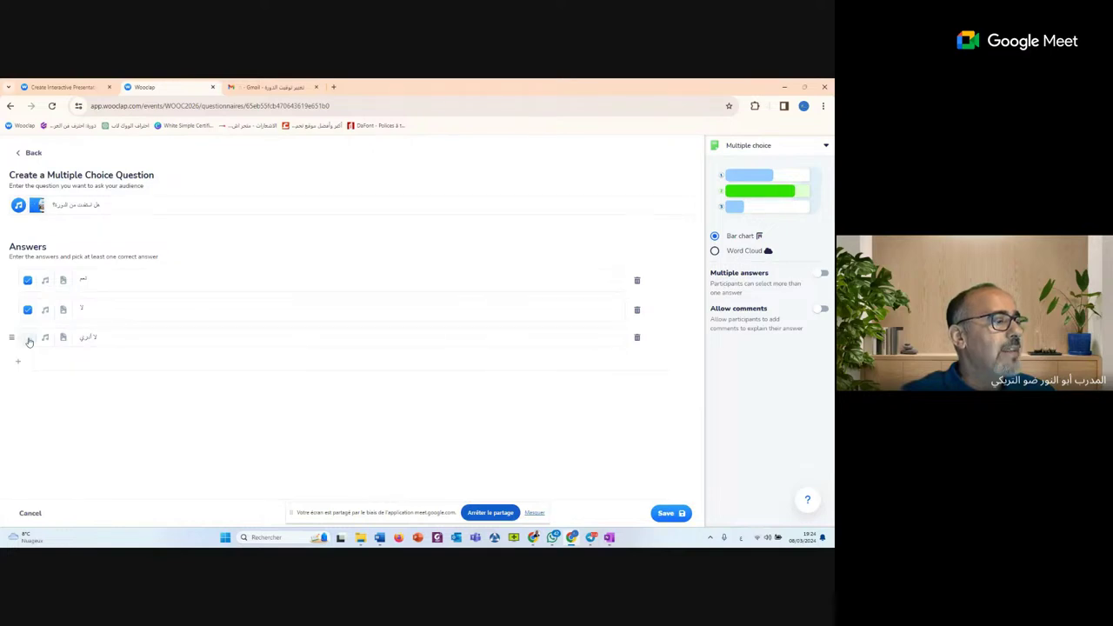
{"action": "left_click", "coordinate": [28, 312]}
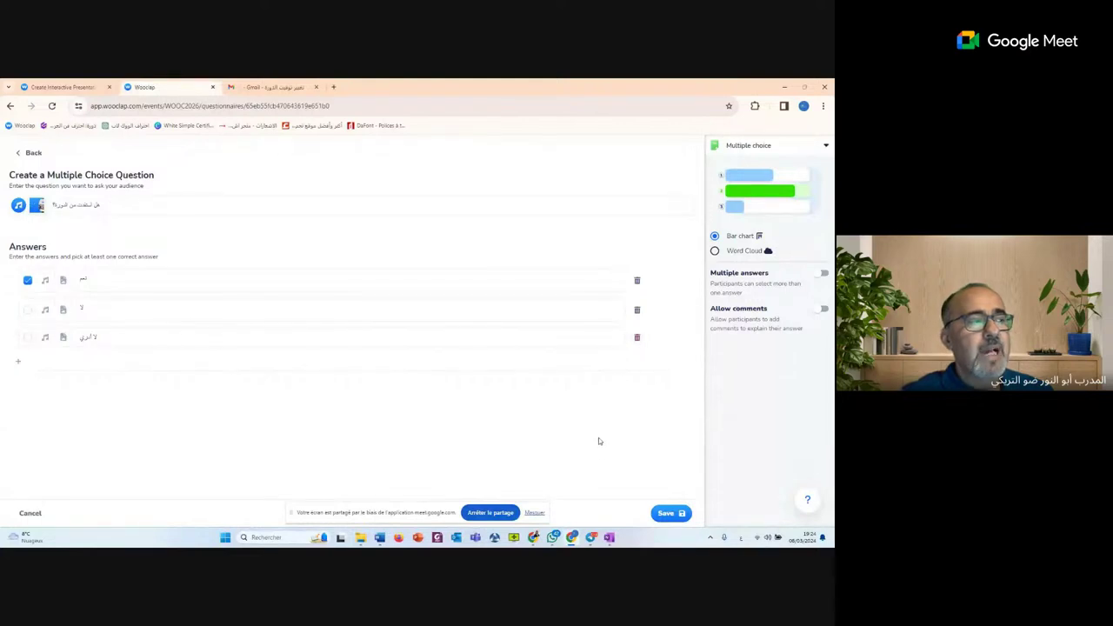
{"action": "left_click", "coordinate": [665, 514]}
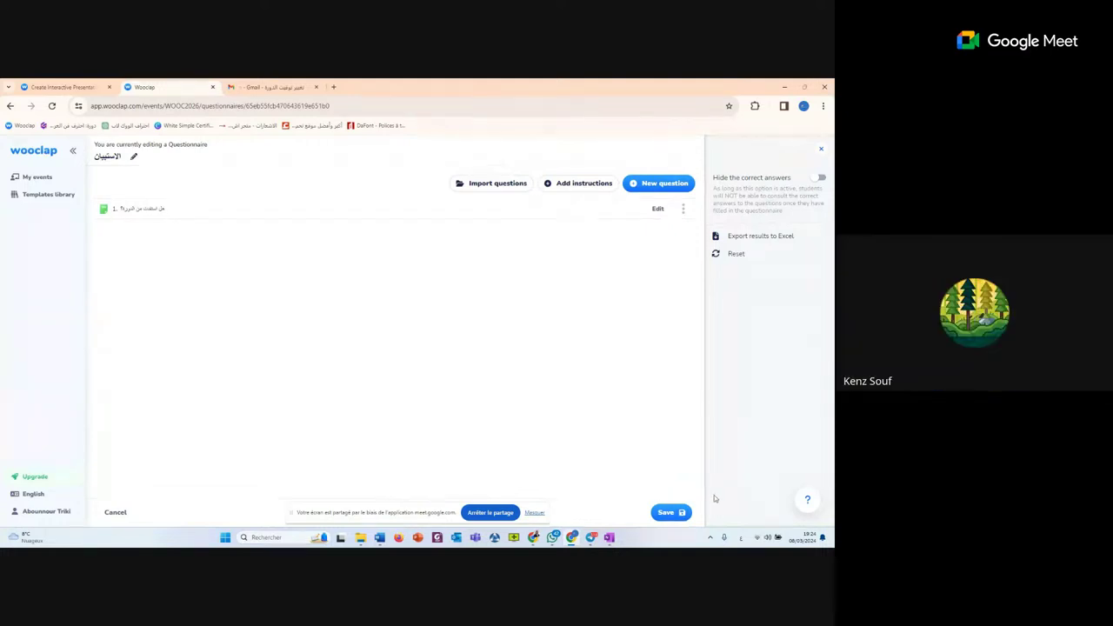
Reopen the question for editing, also mark "لا" and "لا أدري" as correct answers, and try to save it
{"action": "left_click", "coordinate": [657, 210]}
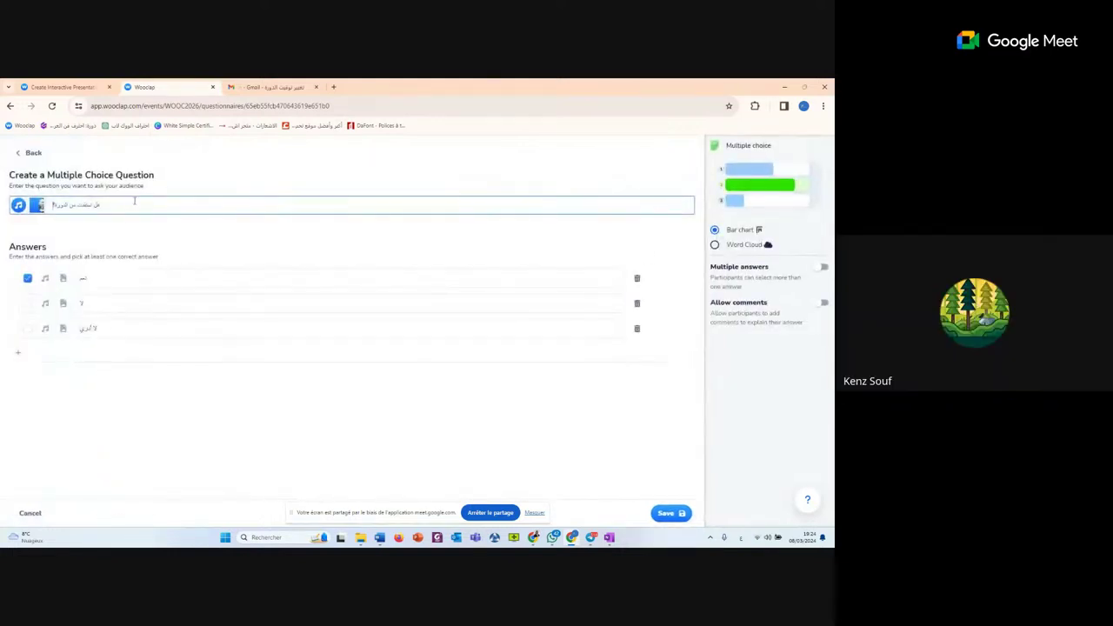
{"action": "left_click", "coordinate": [27, 302]}
{"action": "left_click", "coordinate": [28, 329]}
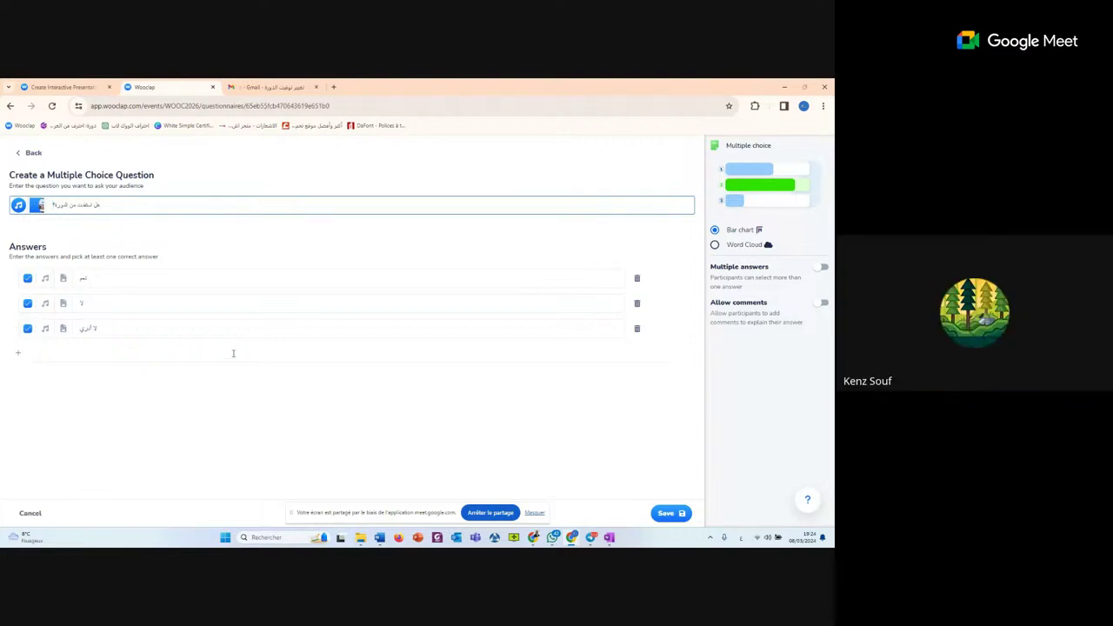
{"action": "left_click", "coordinate": [666, 515]}
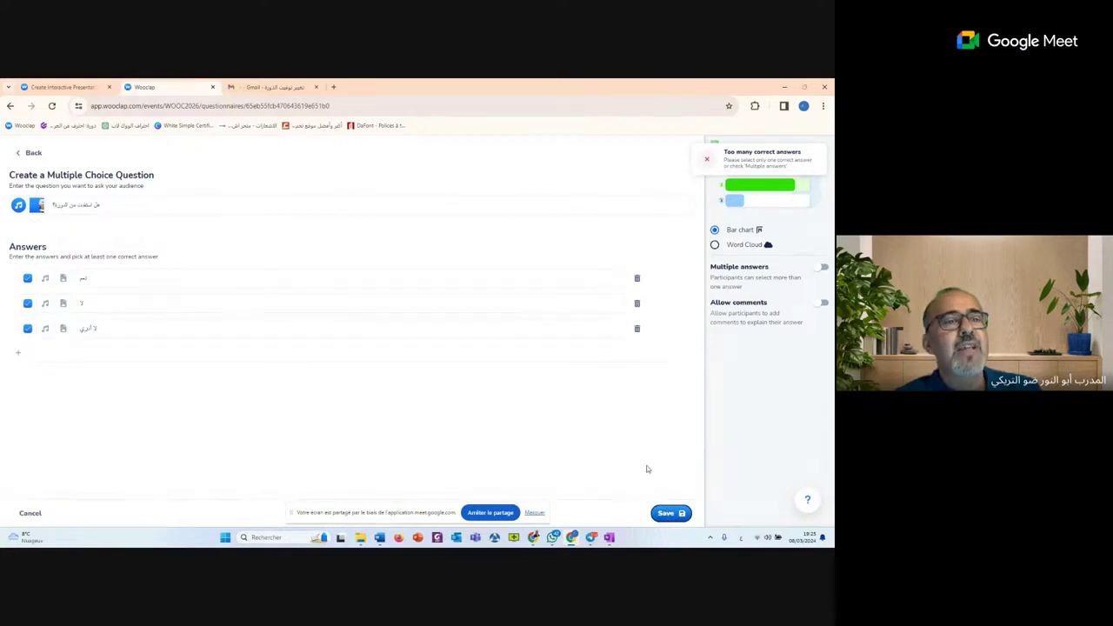
Enable multiple answers for the question with all three answers marked as correct, and save it
{"action": "left_click", "coordinate": [28, 304]}
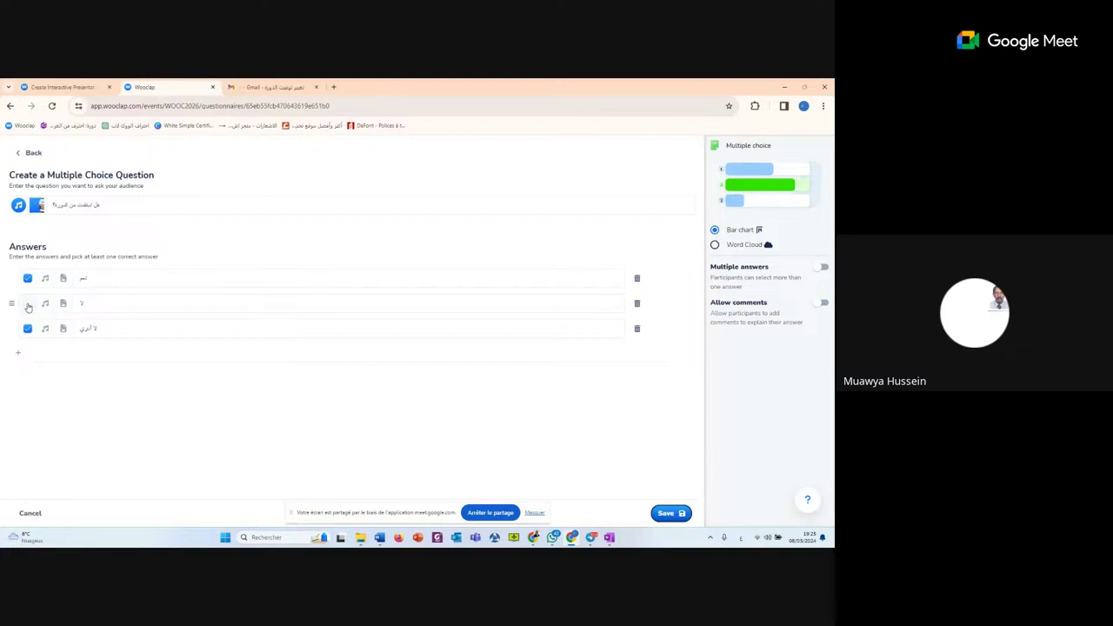
{"action": "left_click", "coordinate": [27, 304]}
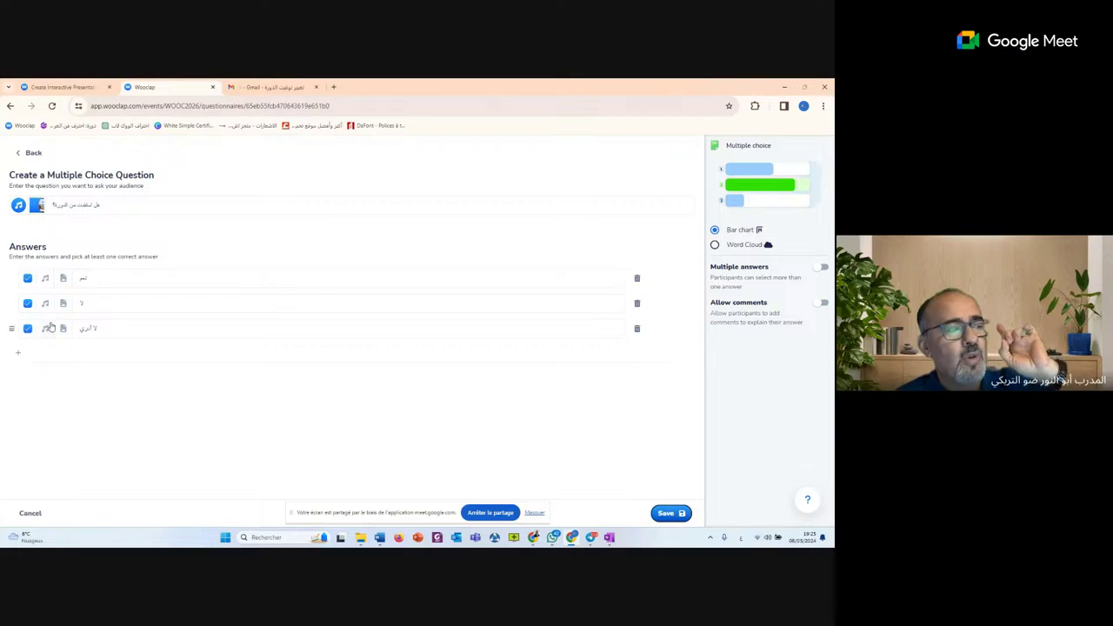
{"action": "left_click", "coordinate": [823, 268]}
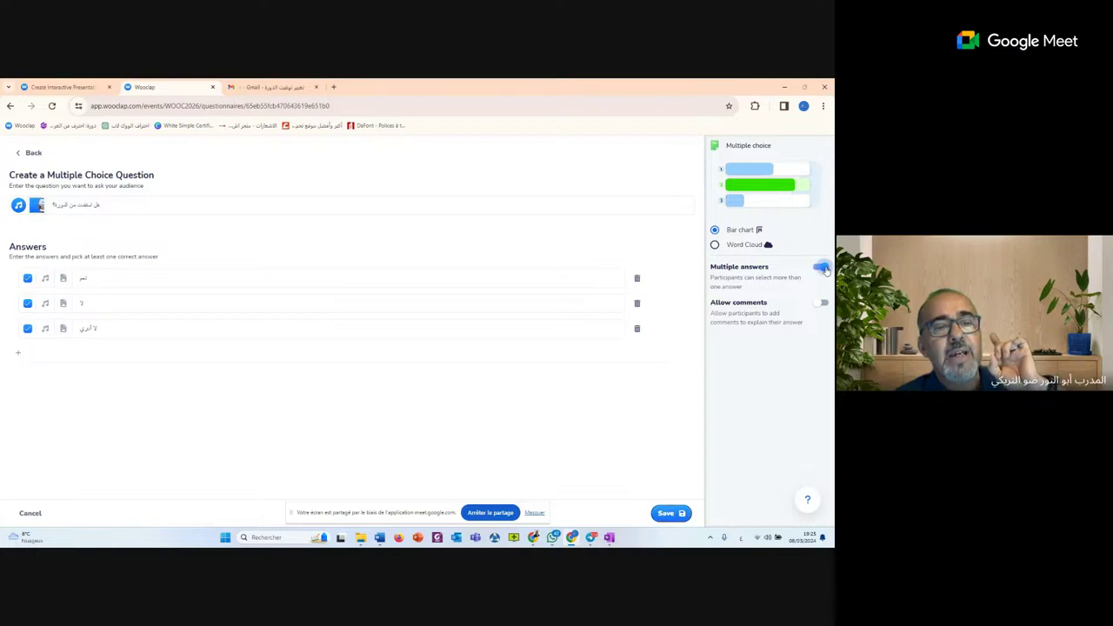
{"action": "left_click", "coordinate": [665, 513]}
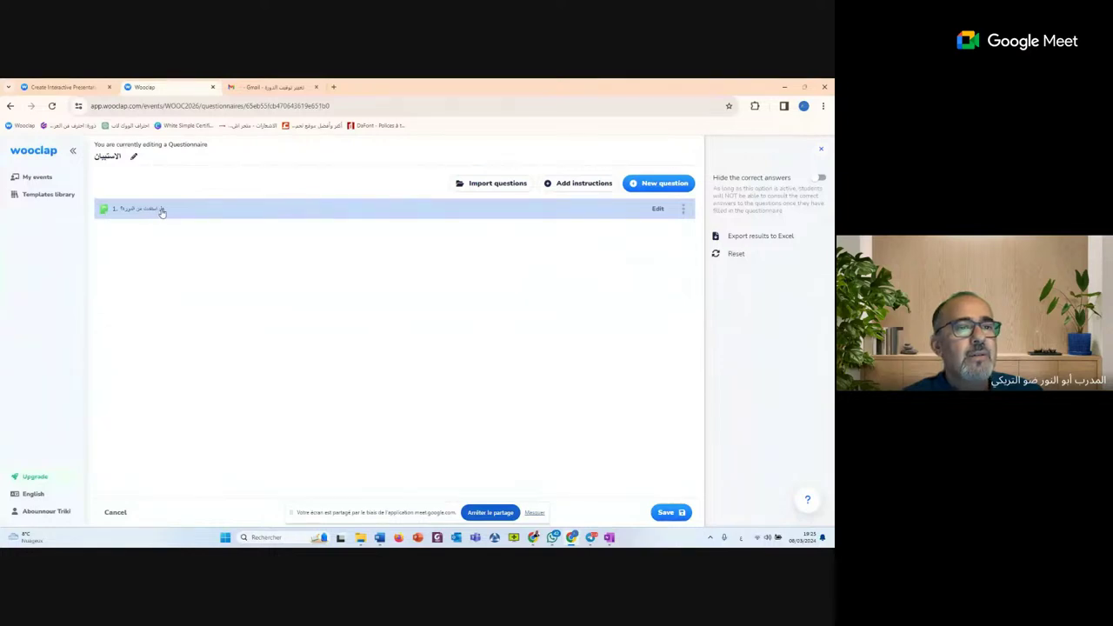
Reopen the question, leave only "نعم" marked as correct with an extra blank answer added and removed, and save it
{"action": "left_click", "coordinate": [658, 210]}
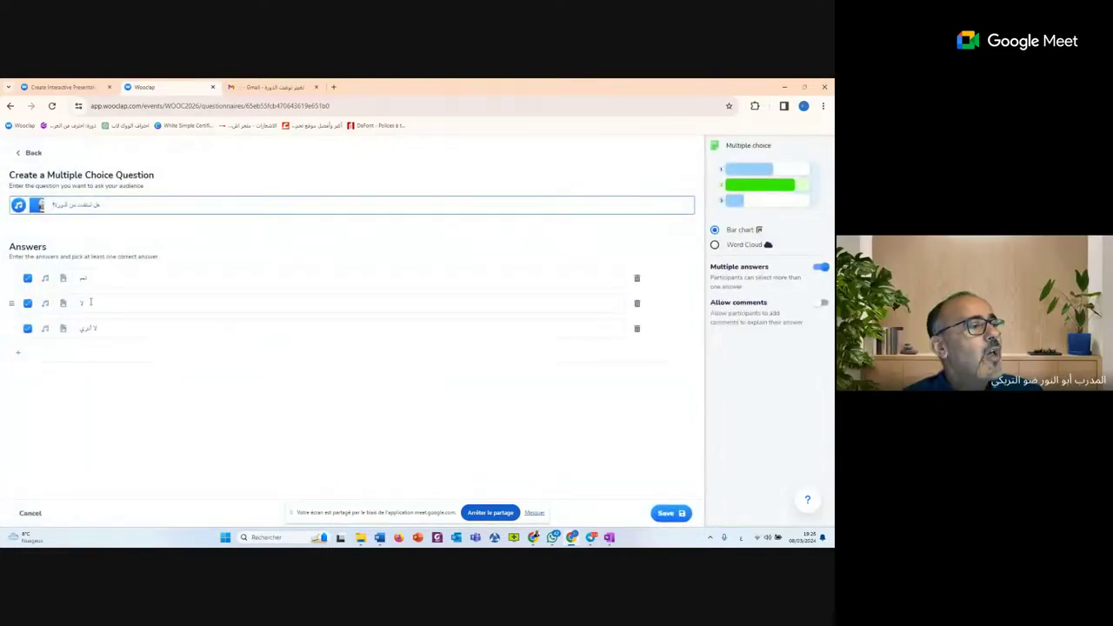
{"action": "left_click", "coordinate": [29, 303]}
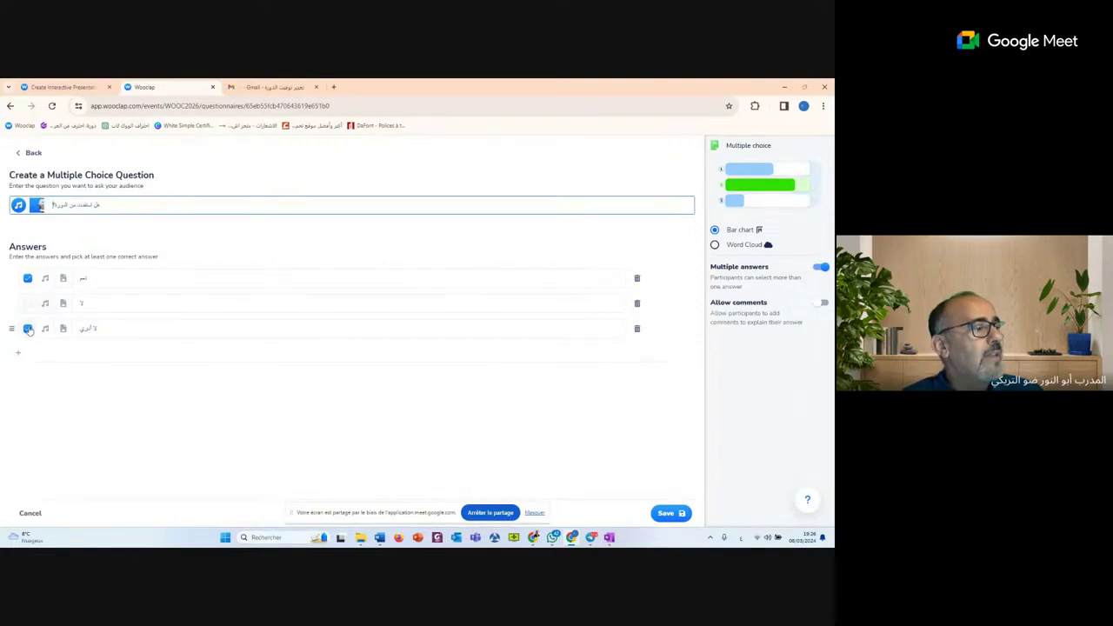
{"action": "left_click", "coordinate": [28, 329]}
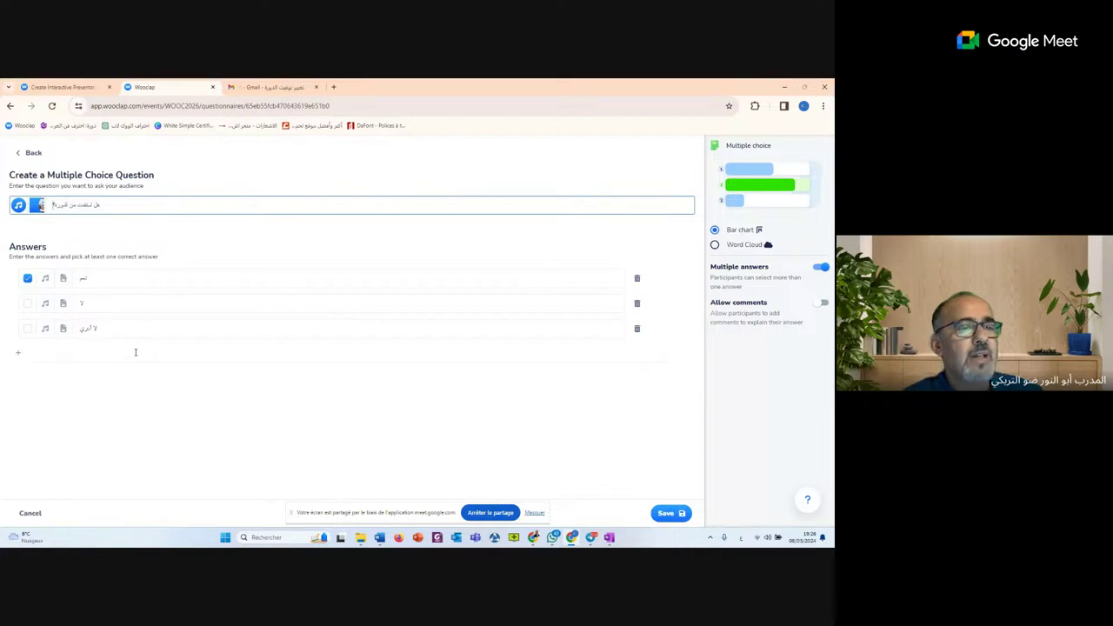
{"action": "left_click", "coordinate": [17, 353]}
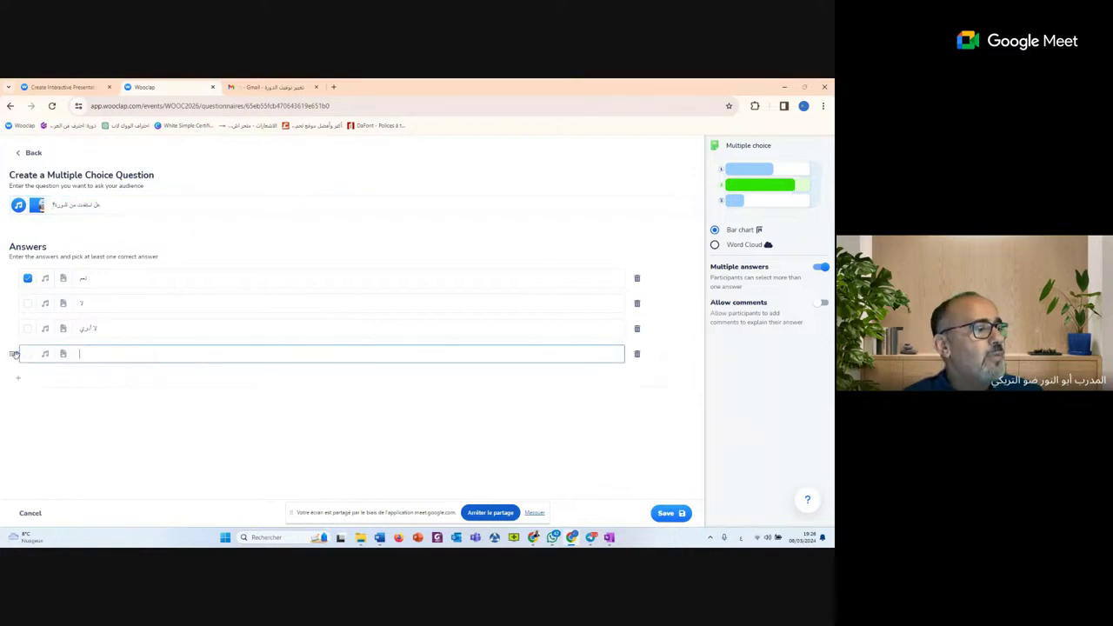
{"action": "left_click", "coordinate": [636, 354]}
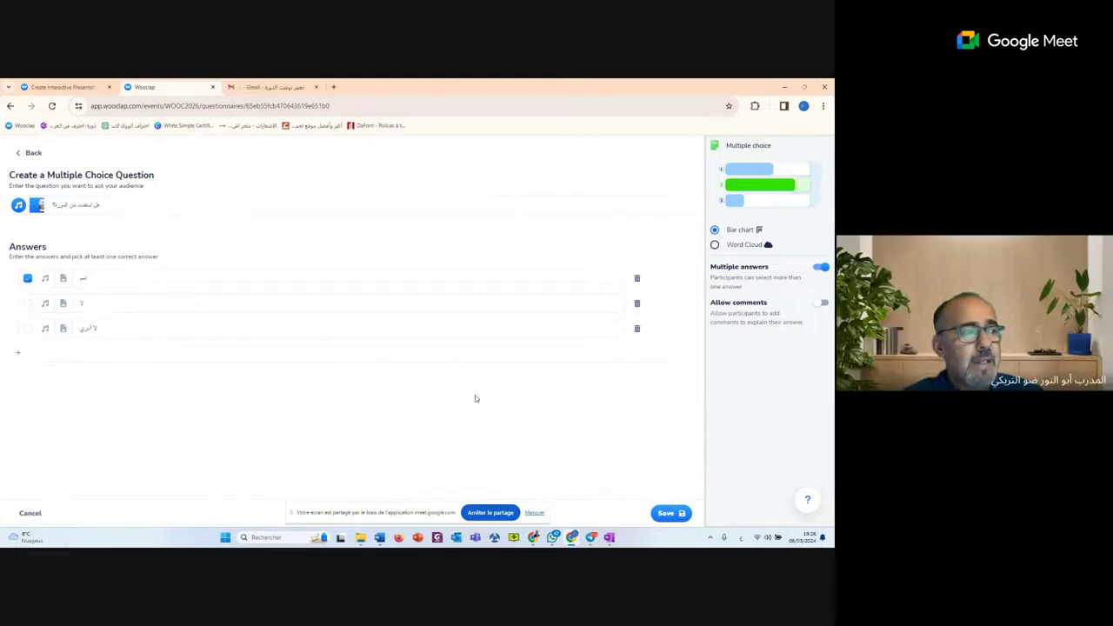
{"action": "left_click", "coordinate": [667, 512]}
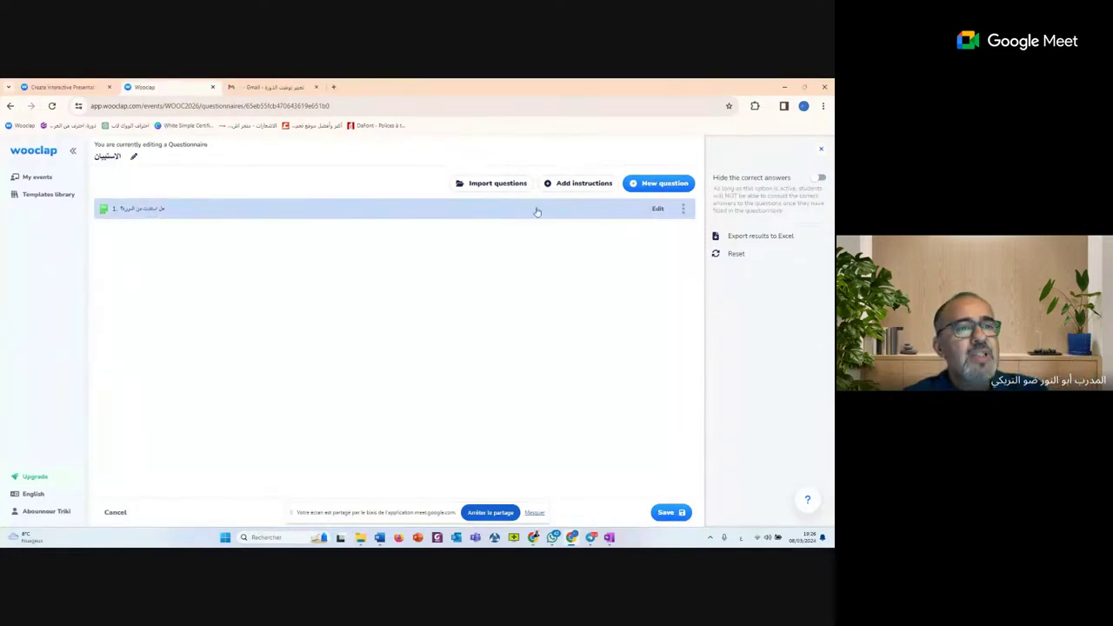
Add a word cloud question "رأيك في الدورة في كلمة؟" to the questionnaire and save it
{"action": "left_click", "coordinate": [658, 185]}
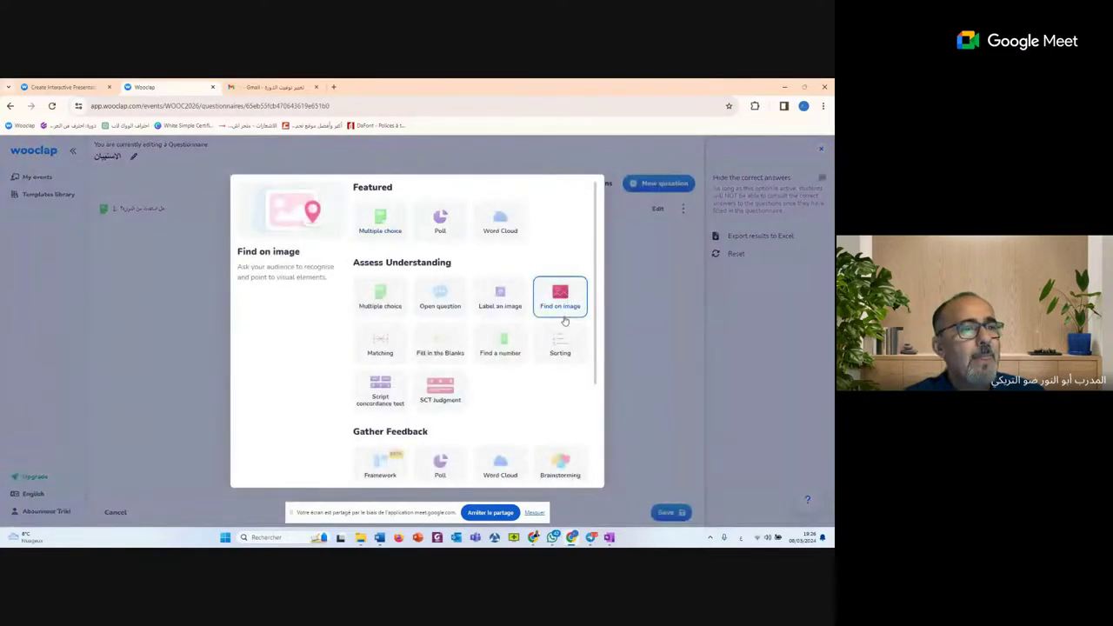
{"action": "left_click", "coordinate": [499, 221]}
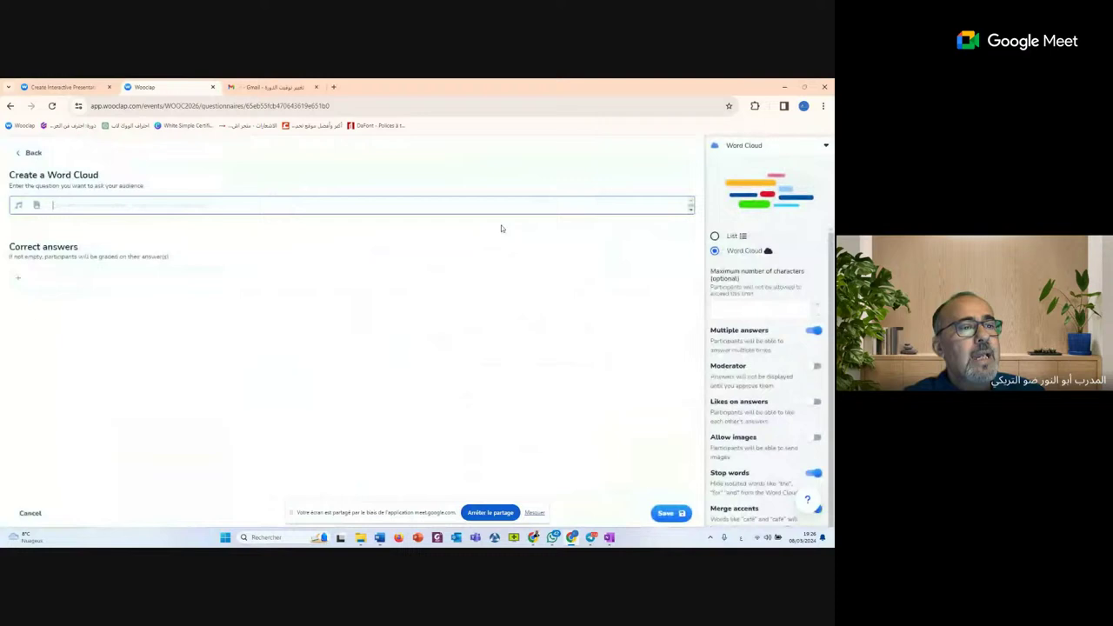
{"action": "left_click", "coordinate": [260, 203]}
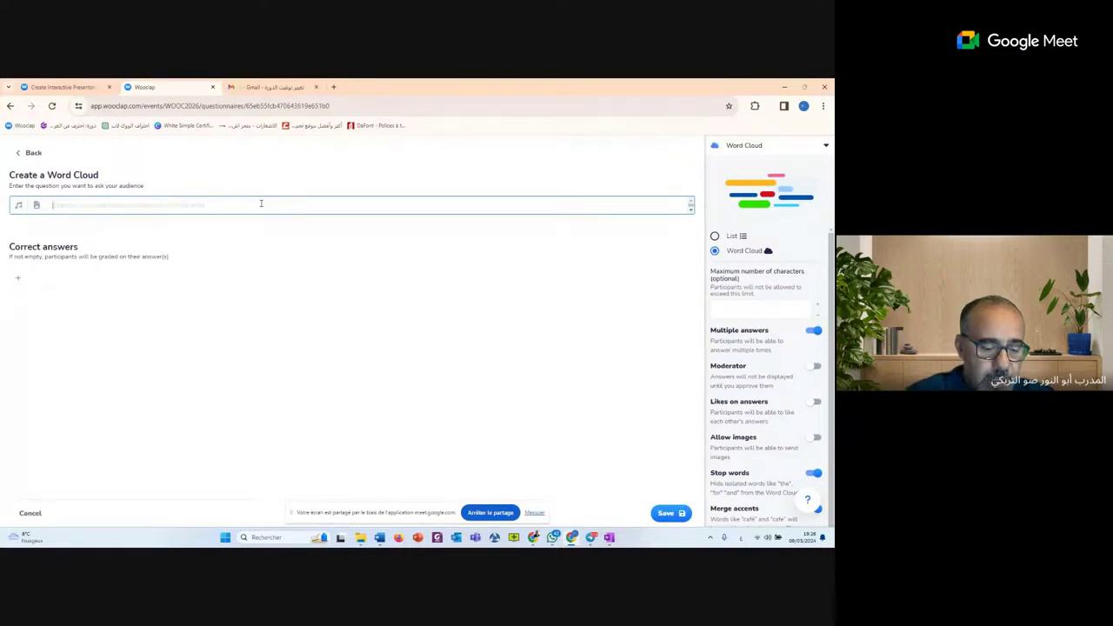
{"action": "type", "text": "ارائكم في"}
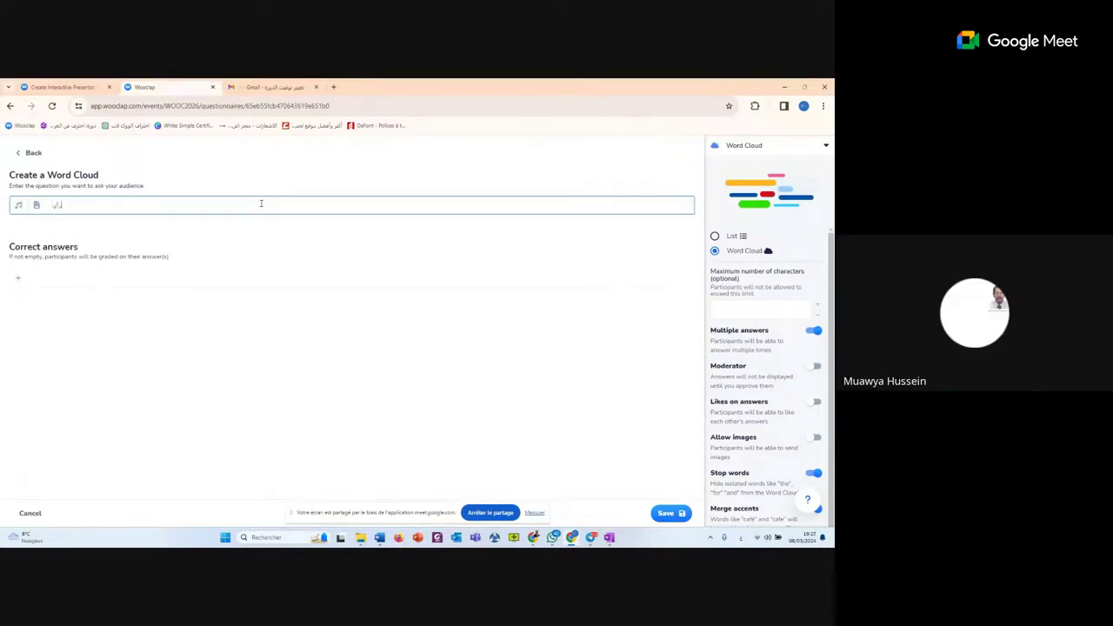
{"action": "type", "text": " ال"}
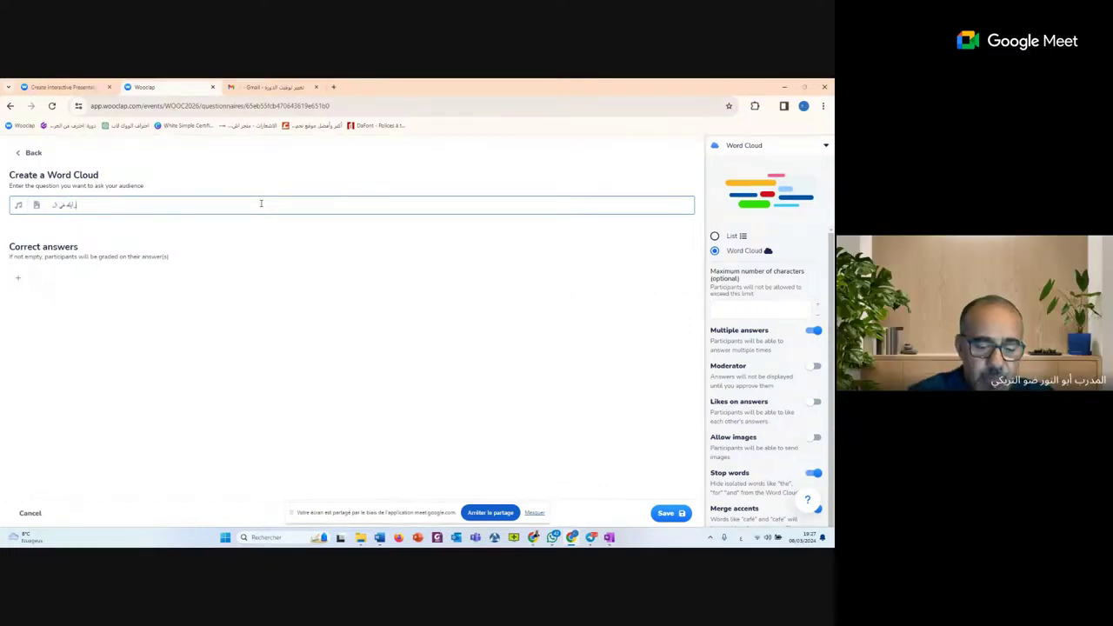
{"action": "type", "text": "سبورة"}
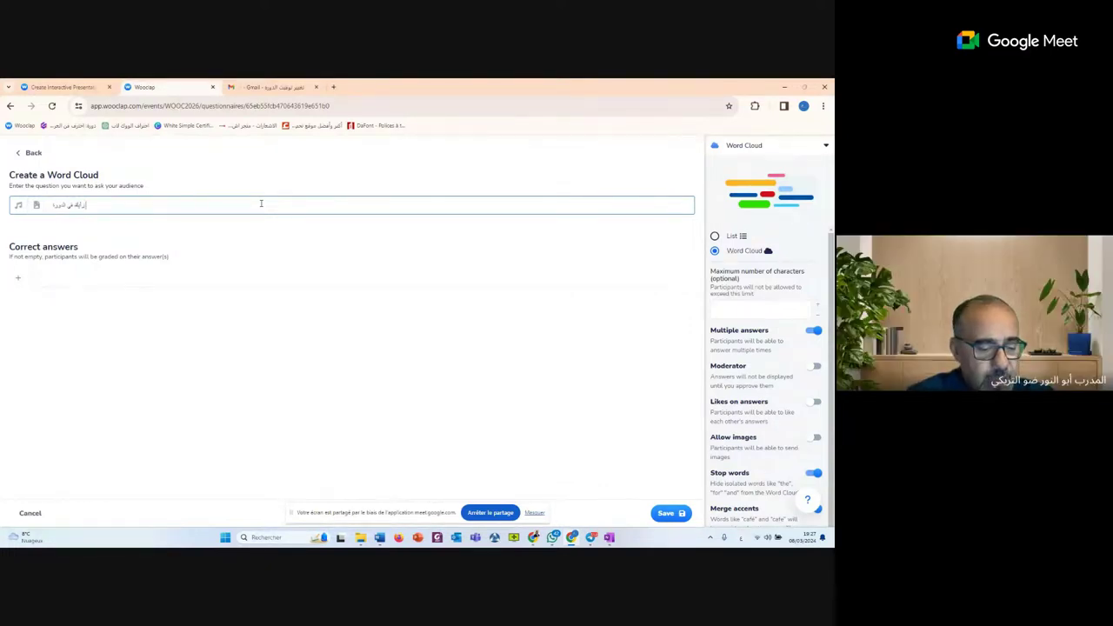
{"action": "type", "text": " في كلمة"}
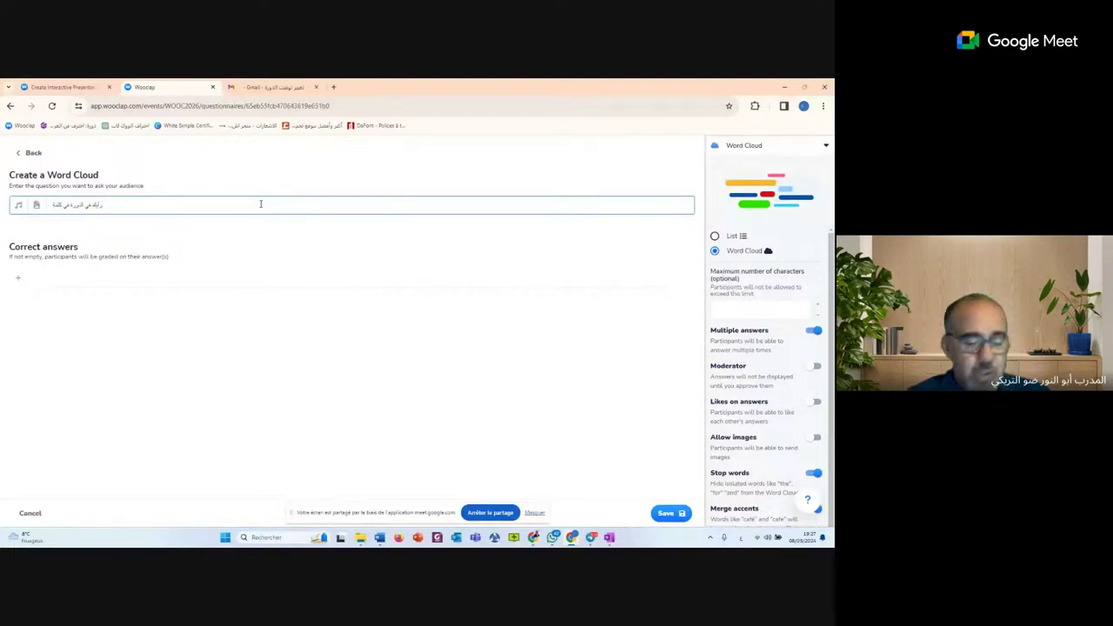
{"action": "type", "text": "؟"}
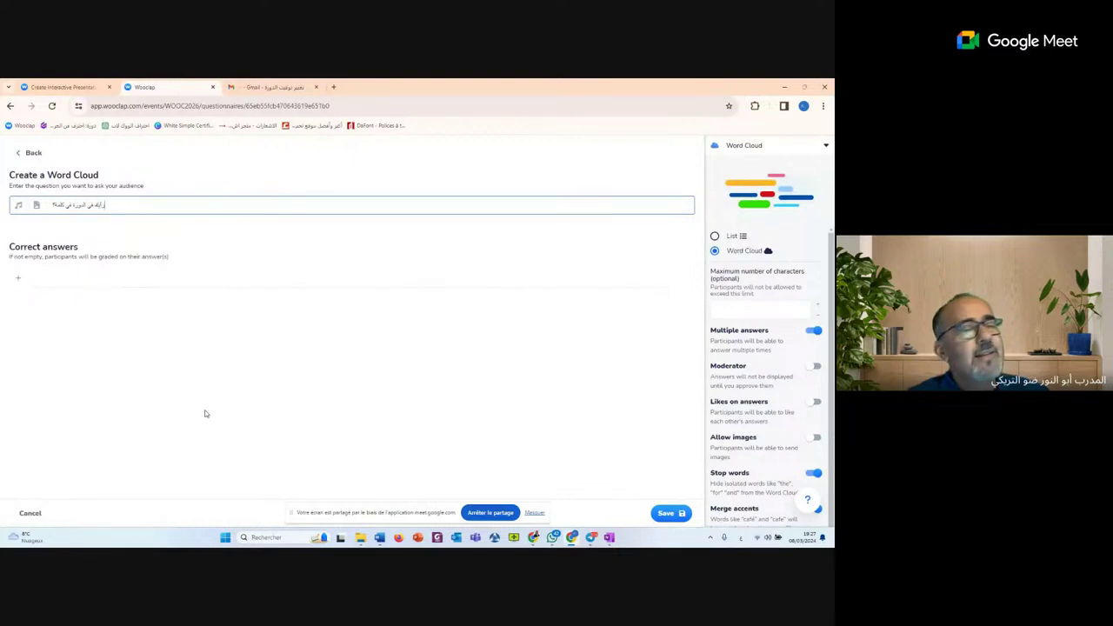
{"action": "left_click", "coordinate": [666, 516]}
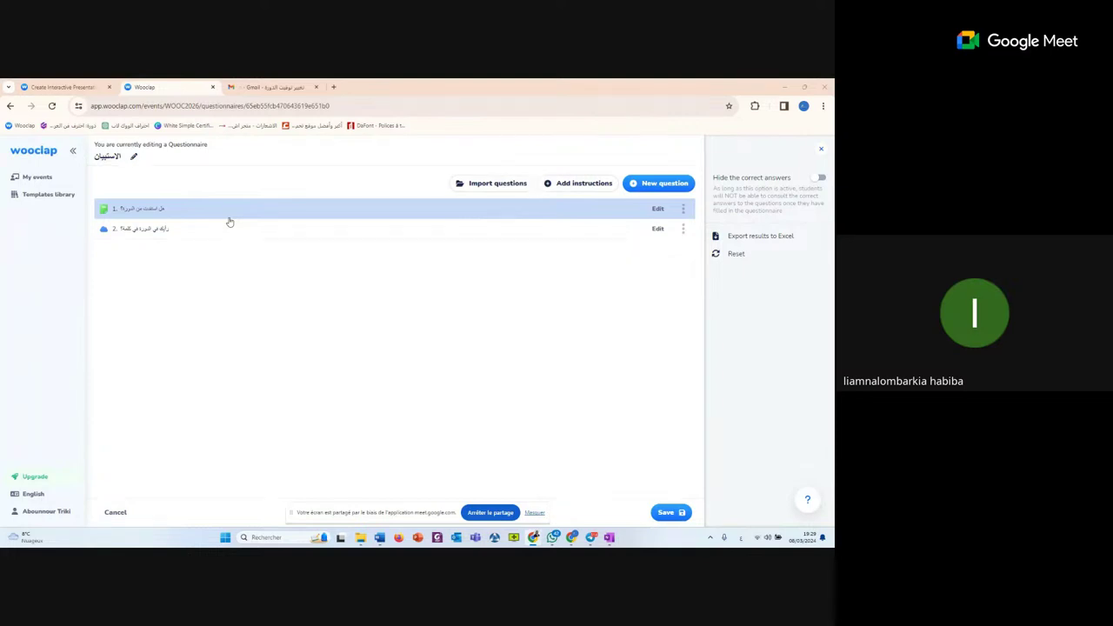
Reopen the event "التربية الاسلامية" from the events list, review its voting questions and participant-pace questionnaires, and return to the list
{"action": "left_click", "coordinate": [36, 178]}
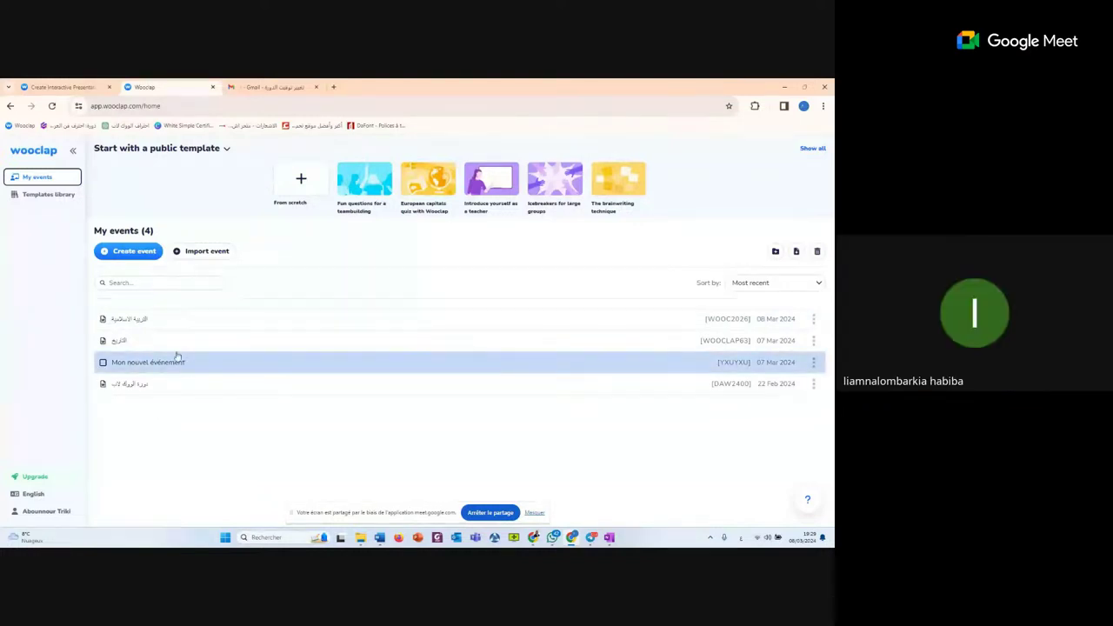
{"action": "left_click", "coordinate": [130, 321]}
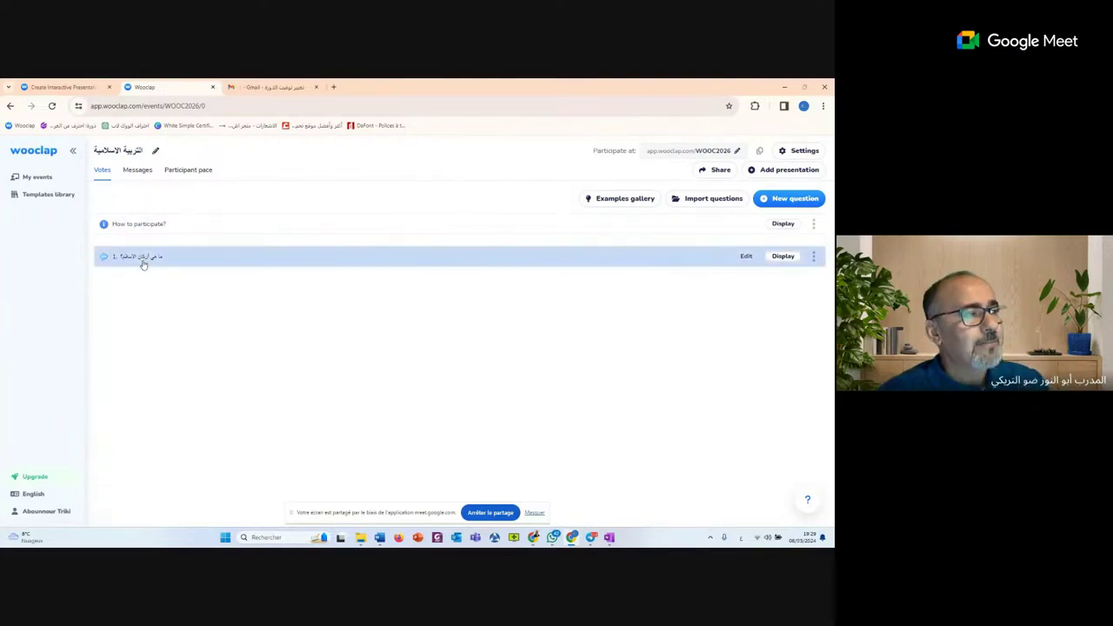
{"action": "left_click", "coordinate": [186, 173]}
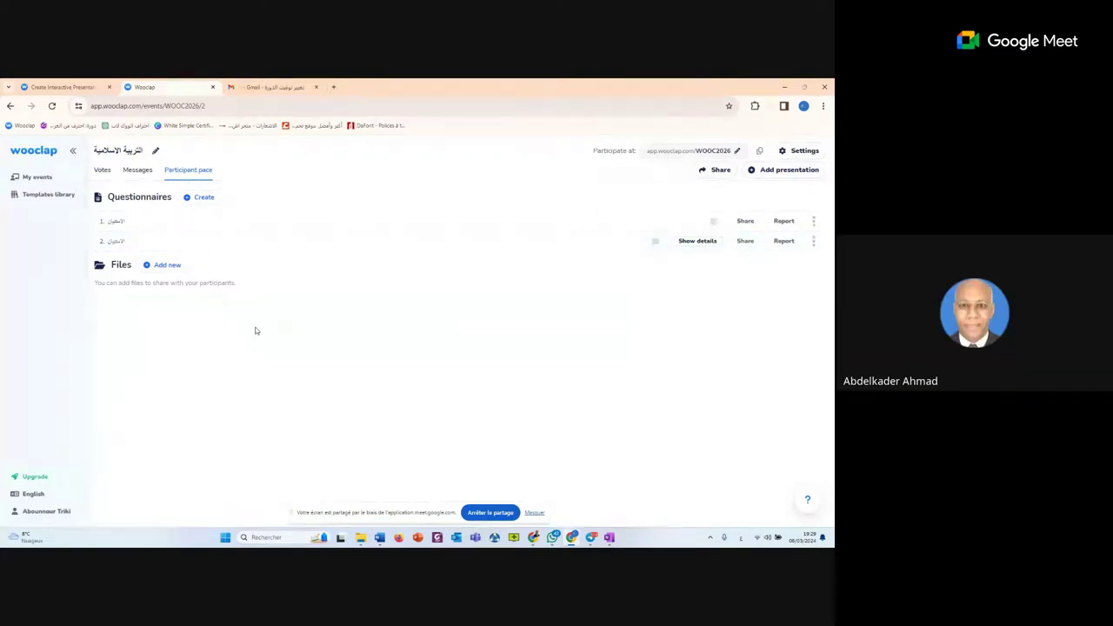
{"action": "left_click", "coordinate": [103, 170]}
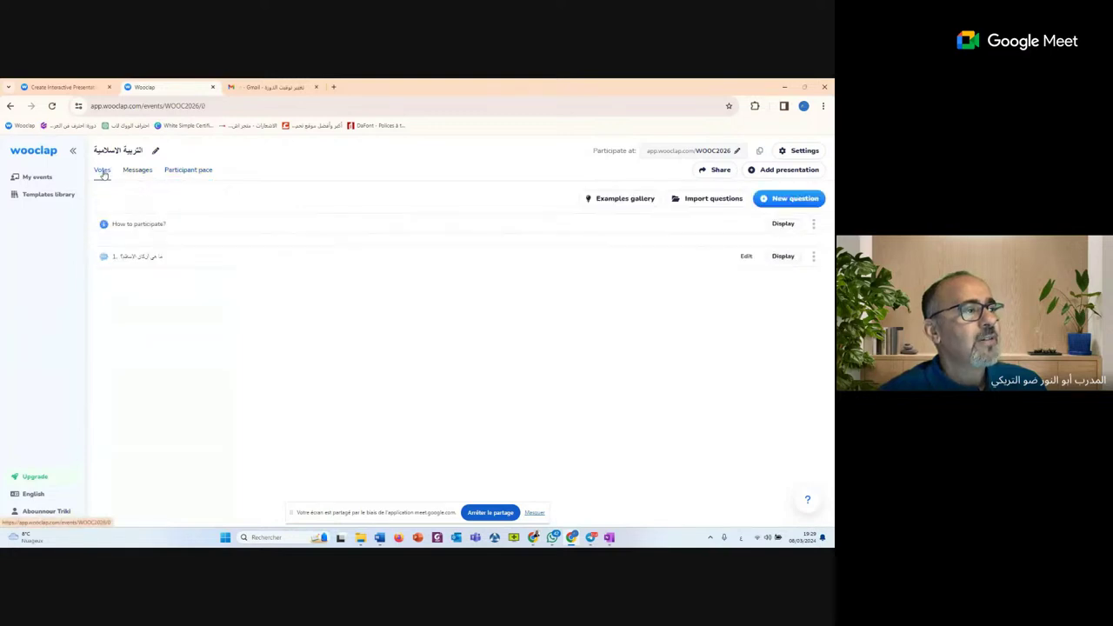
{"action": "left_click", "coordinate": [186, 171]}
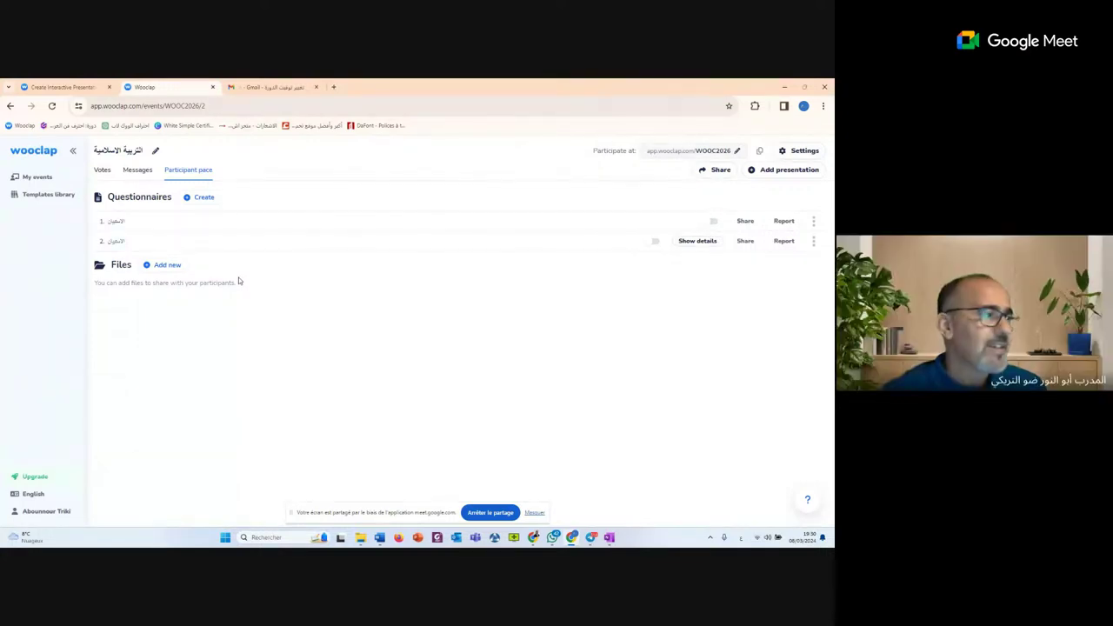
{"action": "left_click", "coordinate": [38, 178]}
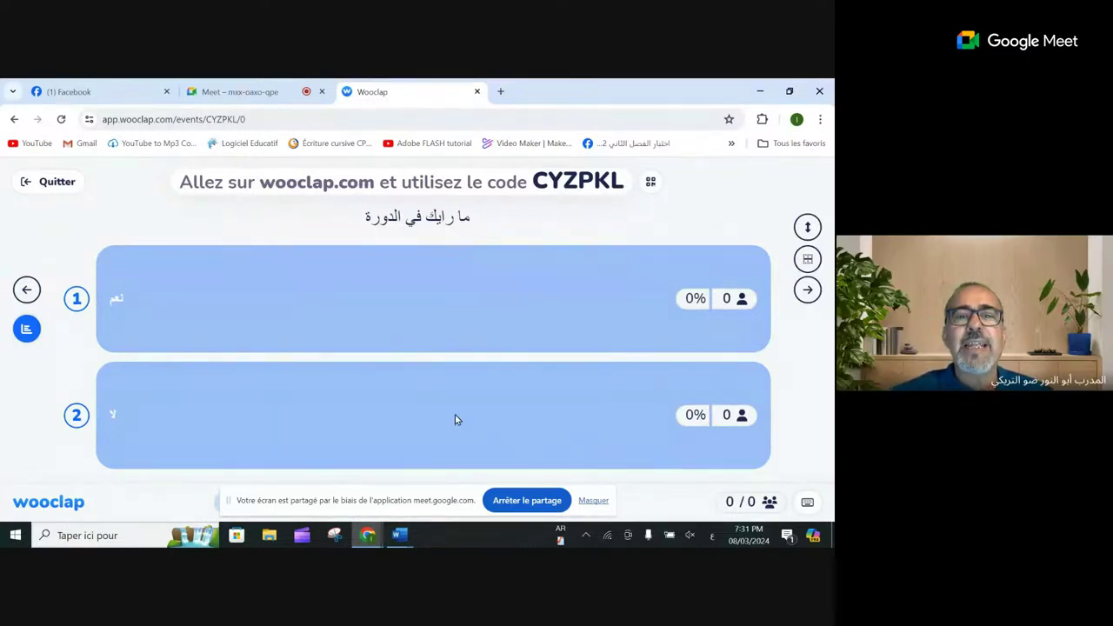
Quit the presentation of event CYZPKL and return to the list of events
{"action": "left_click", "coordinate": [50, 181]}
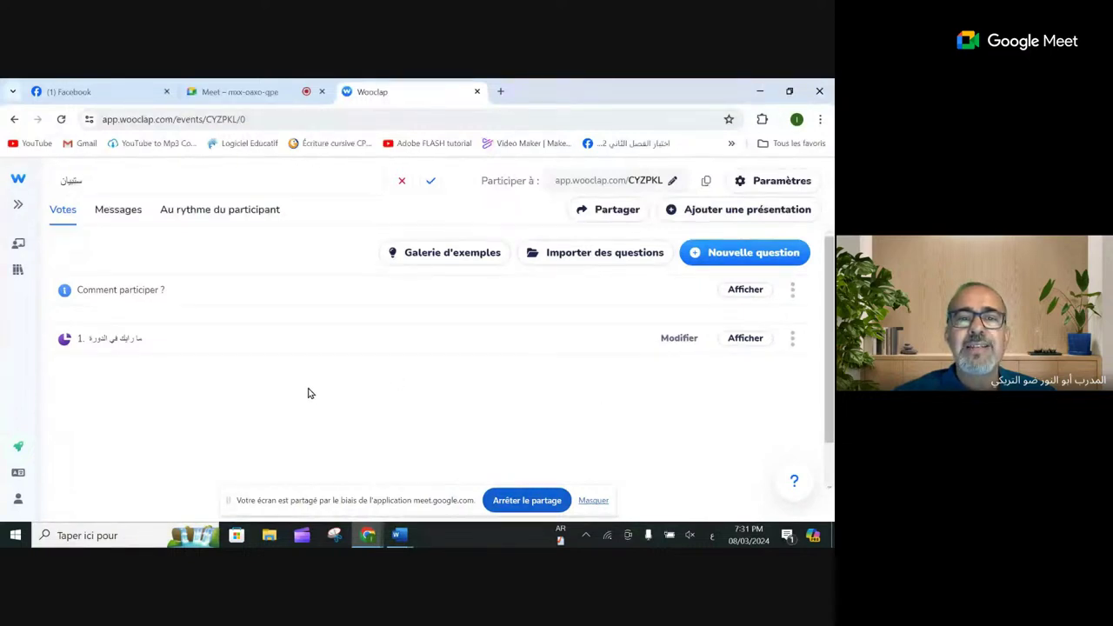
{"action": "left_click", "coordinate": [19, 204]}
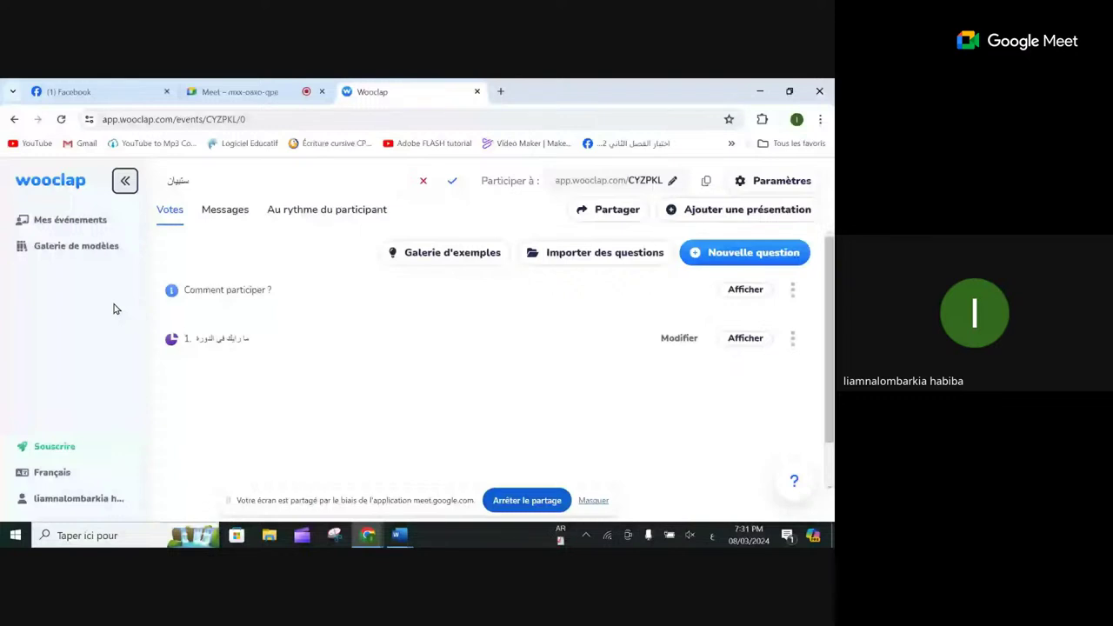
{"action": "left_click", "coordinate": [80, 218]}
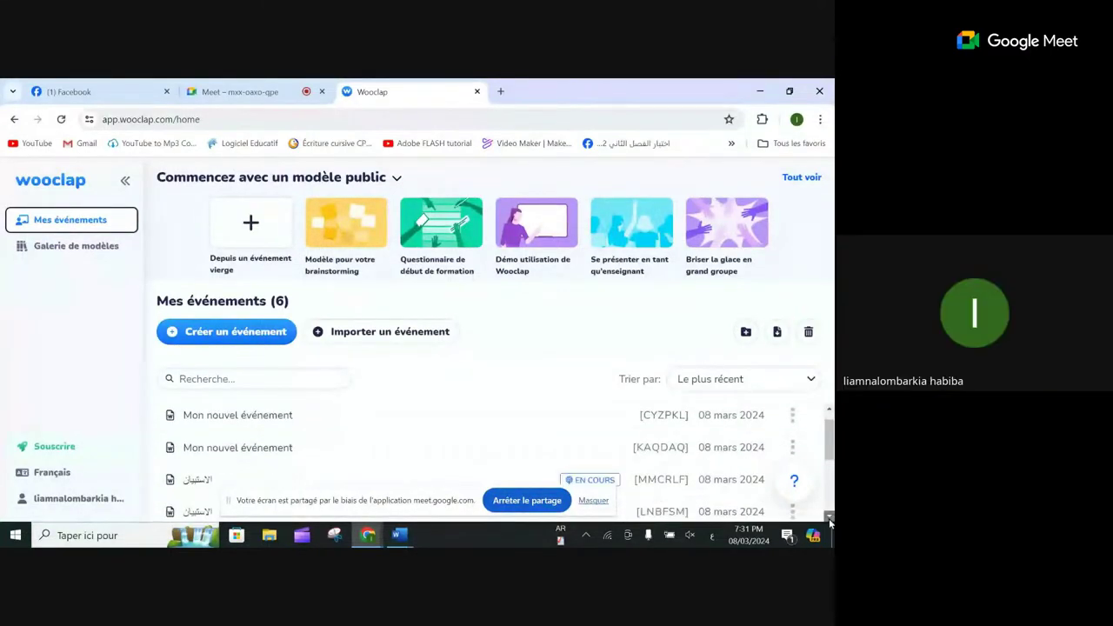
Open the ongoing event "الاستبيان" (MMCRLF), display its running question, and quit the presentation to reach its question list
{"action": "scroll", "coordinate": [828, 518], "scroll_direction": "down", "scroll_amount": 3}
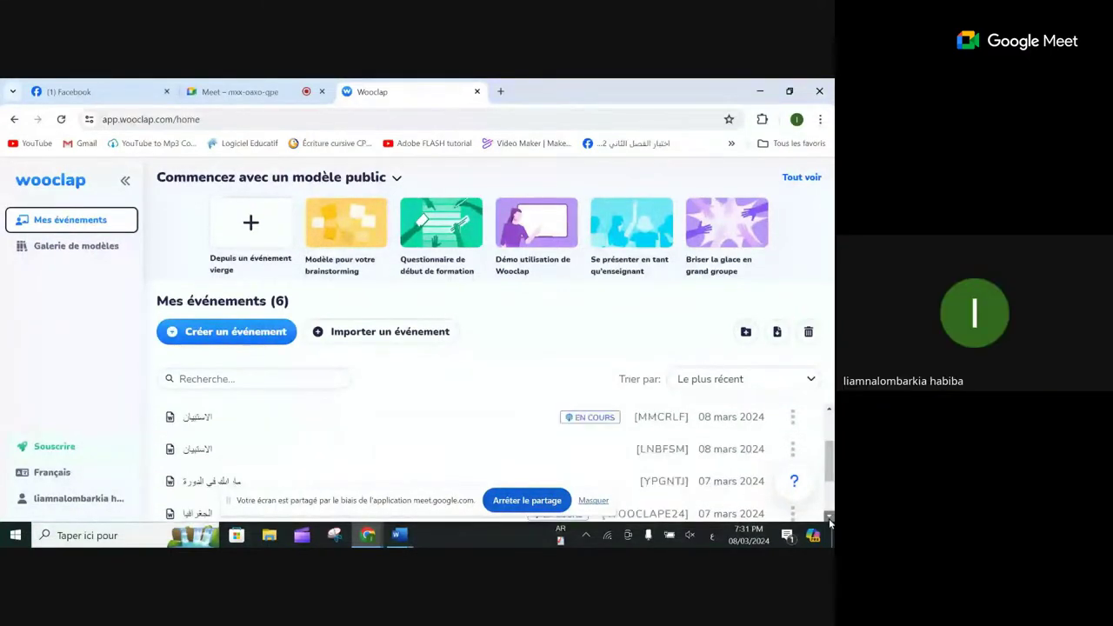
{"action": "left_click", "coordinate": [828, 412]}
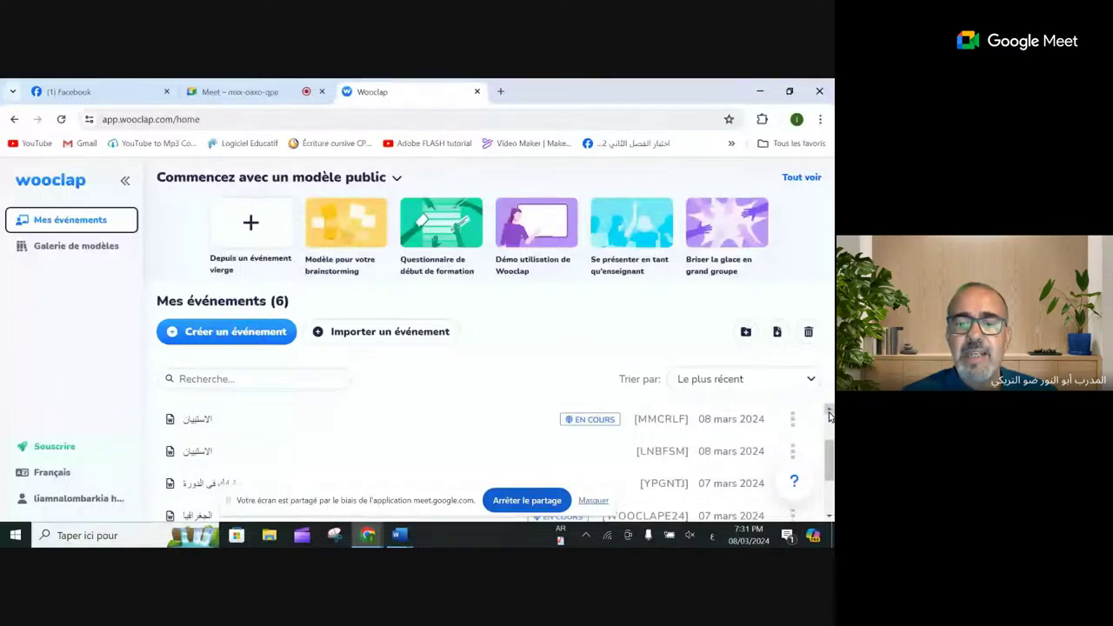
{"action": "left_click", "coordinate": [829, 518]}
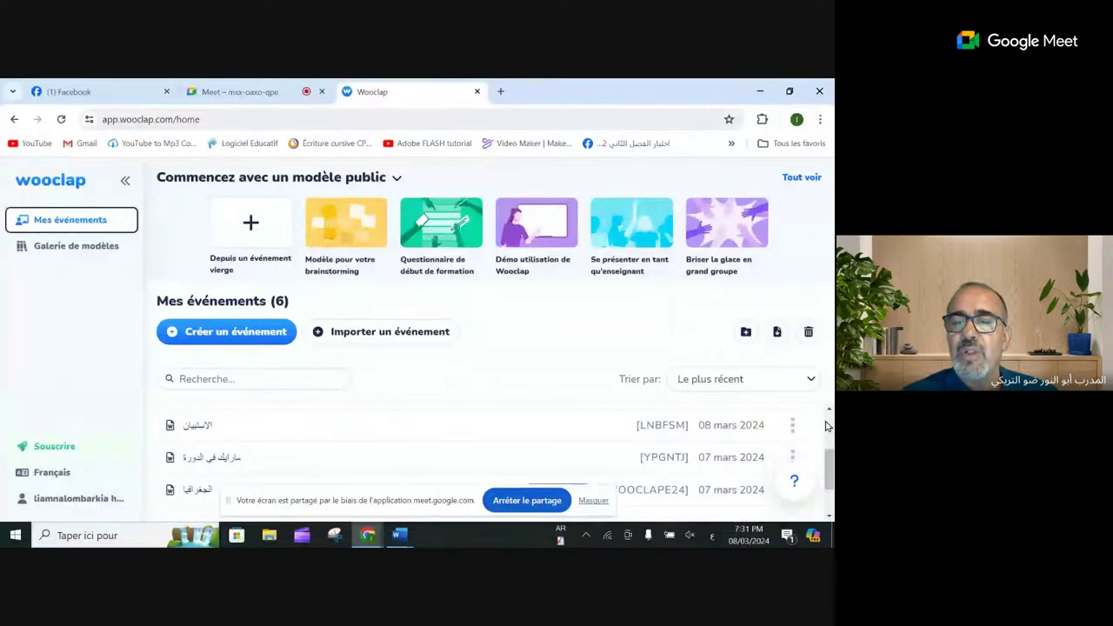
{"action": "left_click", "coordinate": [792, 425]}
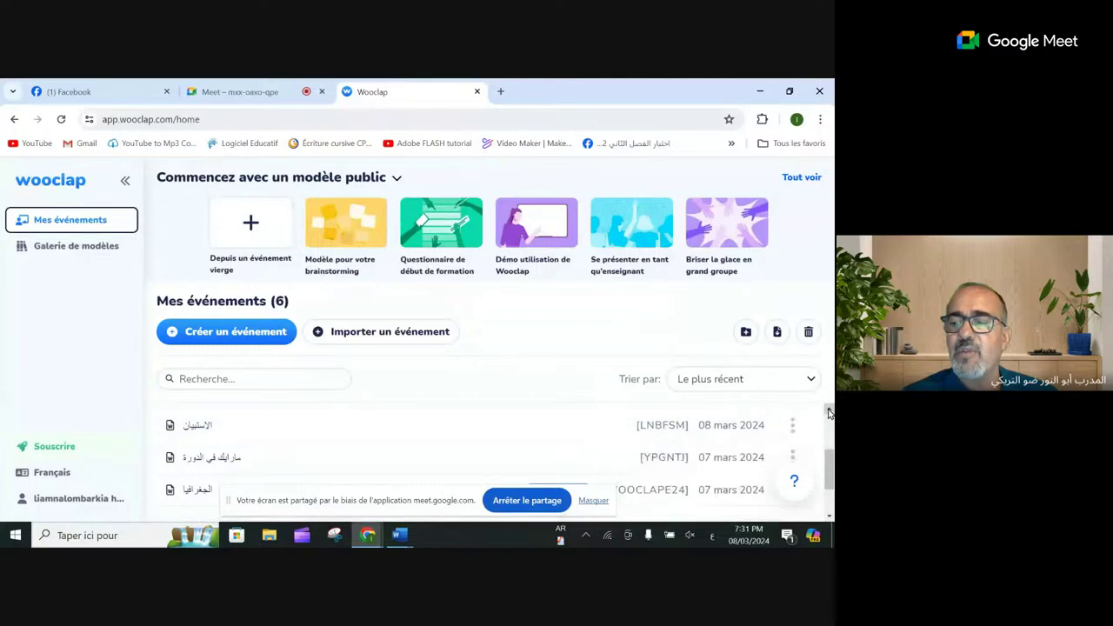
{"action": "left_click", "coordinate": [828, 413]}
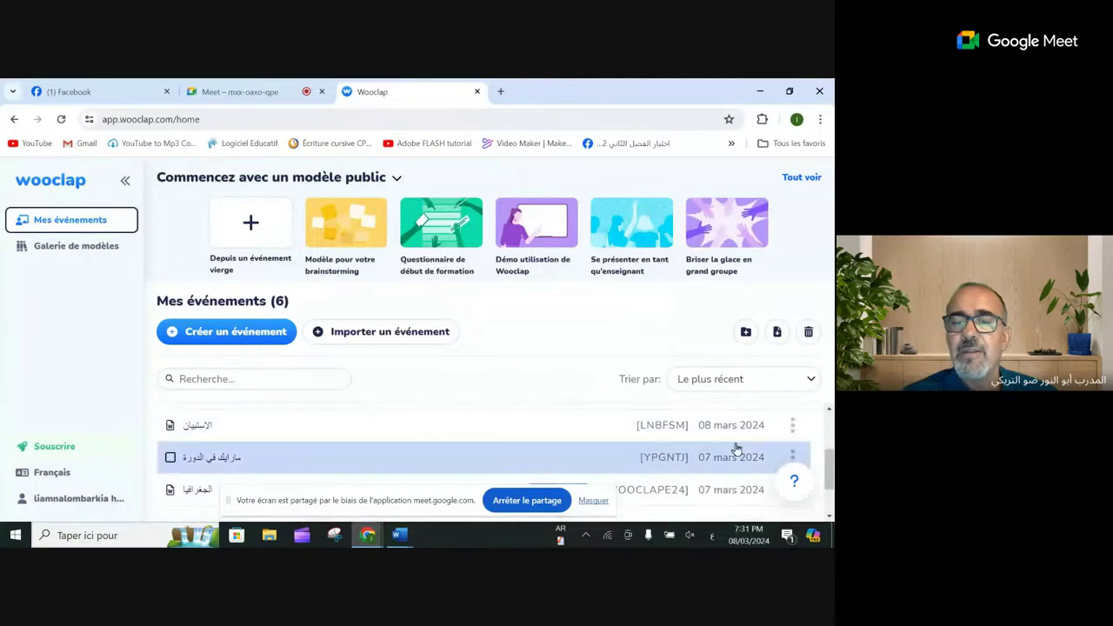
{"action": "left_click", "coordinate": [828, 412]}
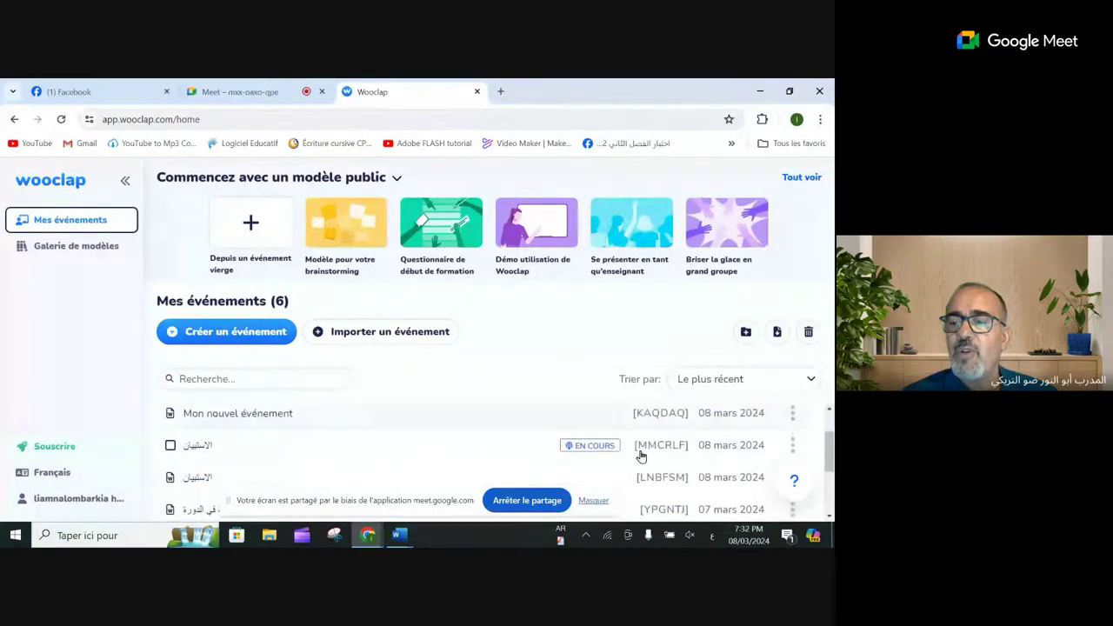
{"action": "left_click", "coordinate": [597, 449]}
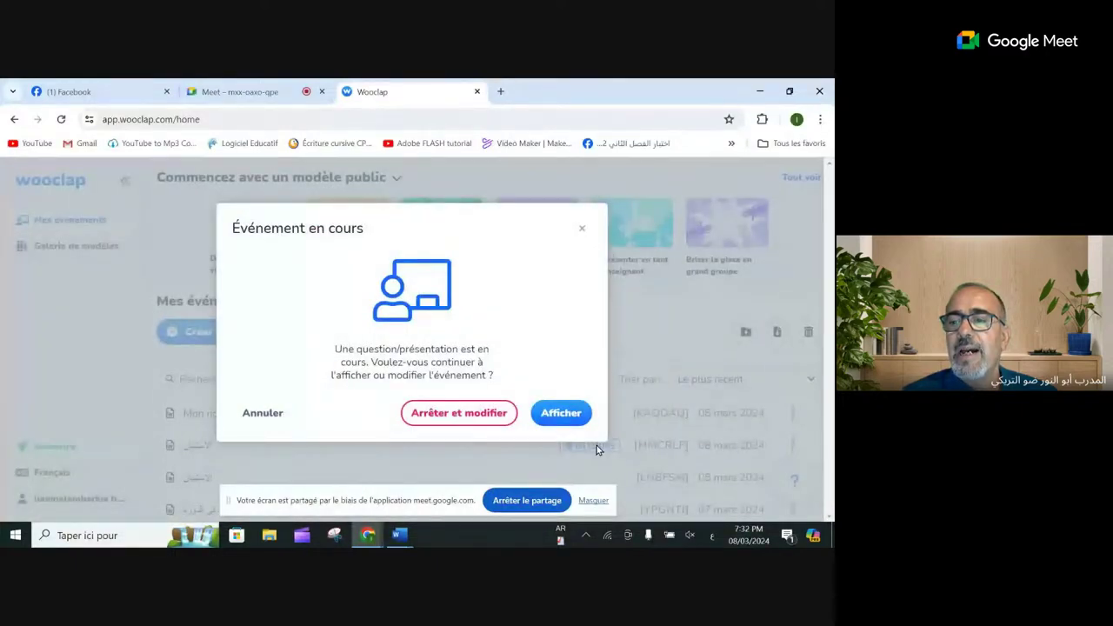
{"action": "left_click", "coordinate": [561, 414]}
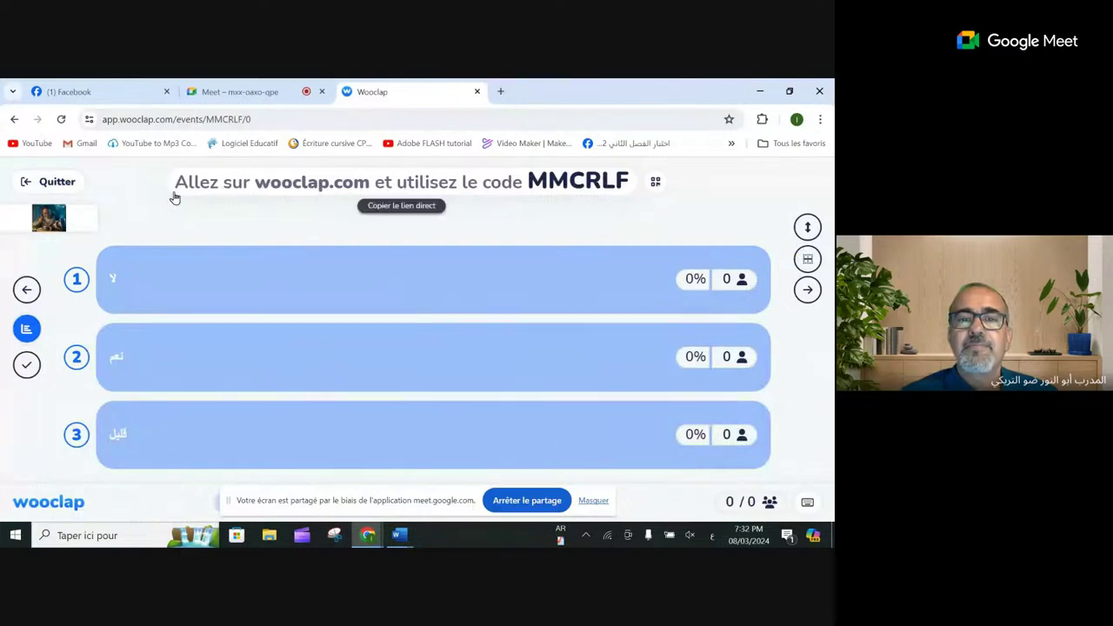
{"action": "left_click", "coordinate": [52, 184]}
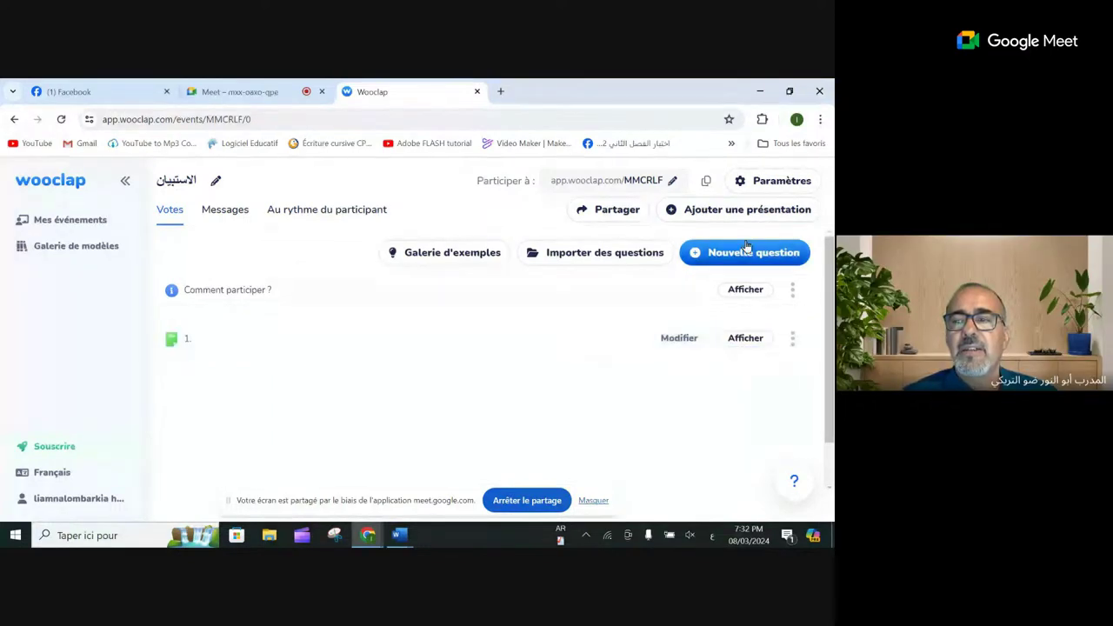
{"action": "left_click", "coordinate": [406, 338]}
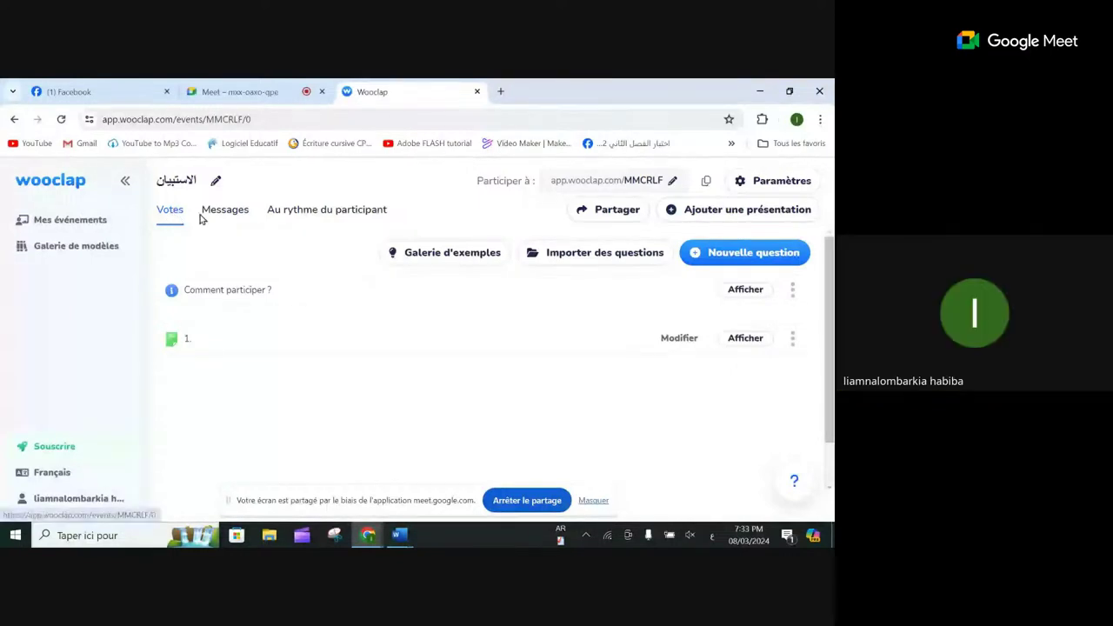
Create a questionnaire at the participants' own pace in this event and start a multiple choice question in it
{"action": "left_click", "coordinate": [289, 212]}
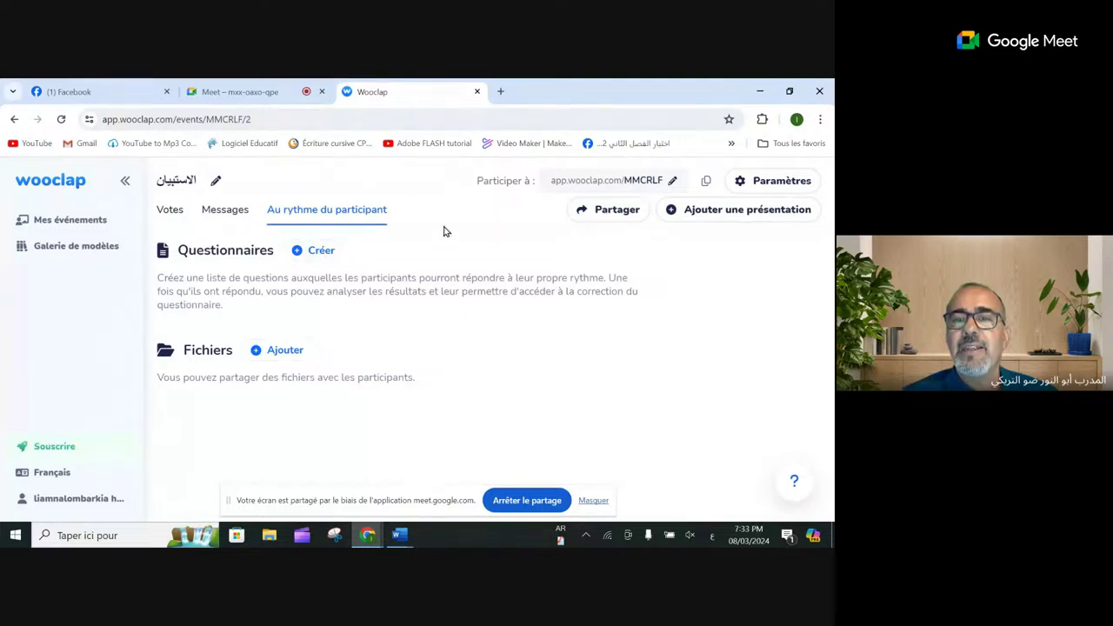
{"action": "left_click", "coordinate": [320, 249]}
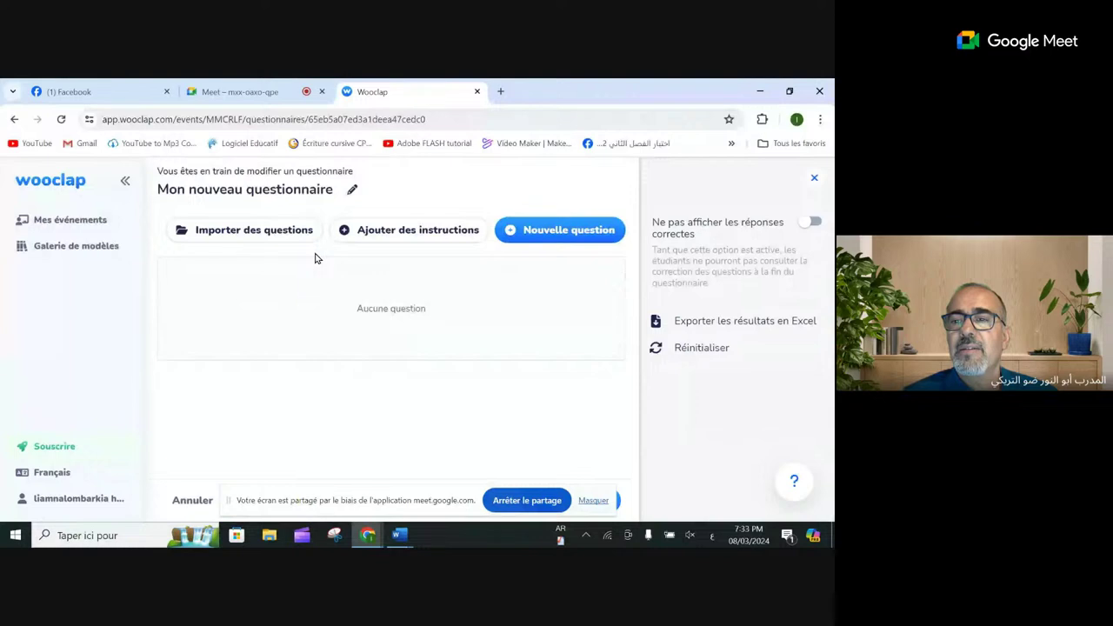
{"action": "left_click", "coordinate": [552, 233]}
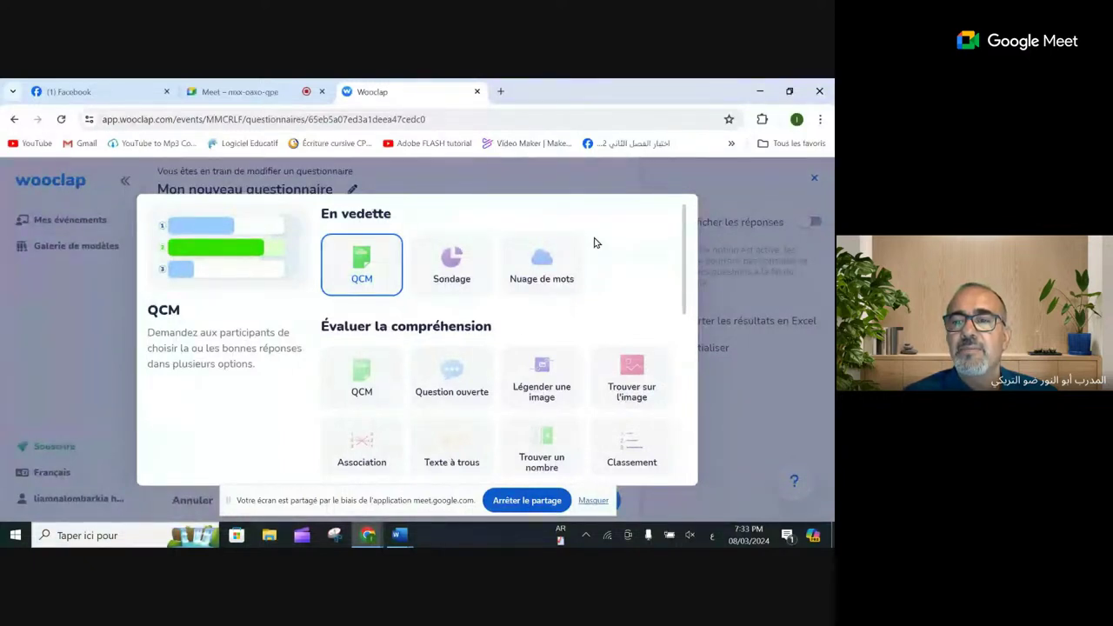
{"action": "left_click", "coordinate": [363, 263]}
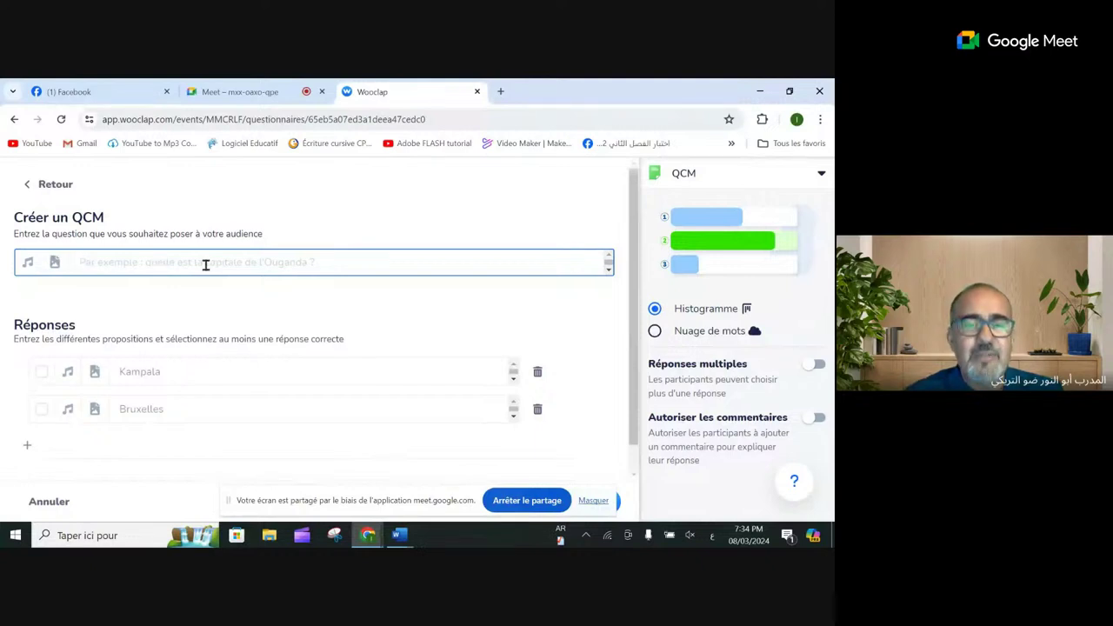
Enter a sample question text with the answers "نعم" and "لا", and add another answer field
{"action": "type", "text": "ل"}
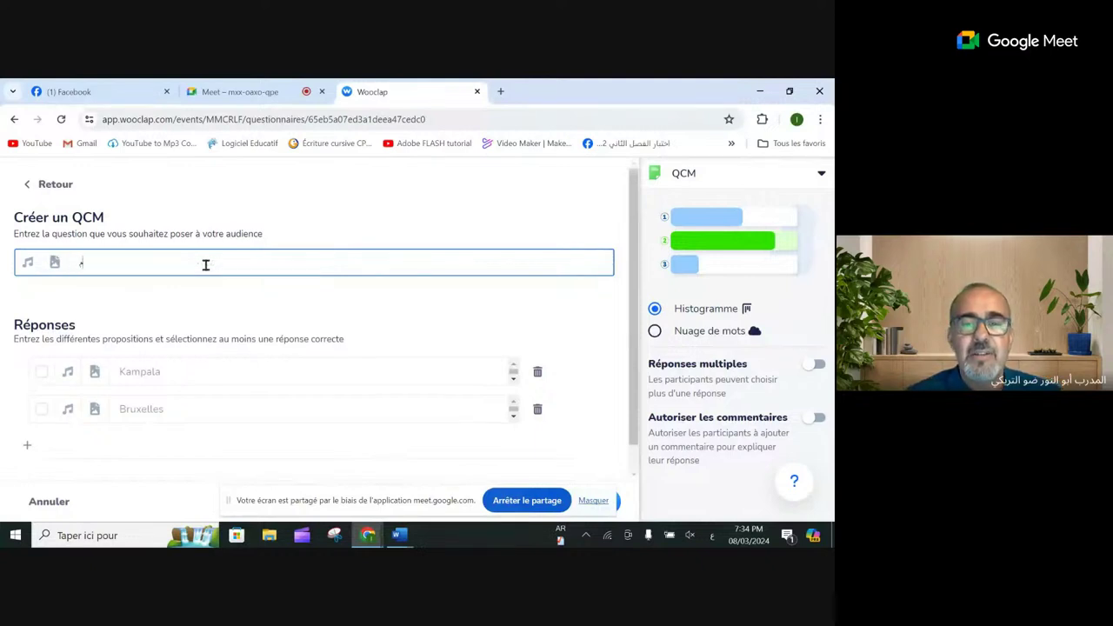
{"action": "type", "text": "اهيتث"}
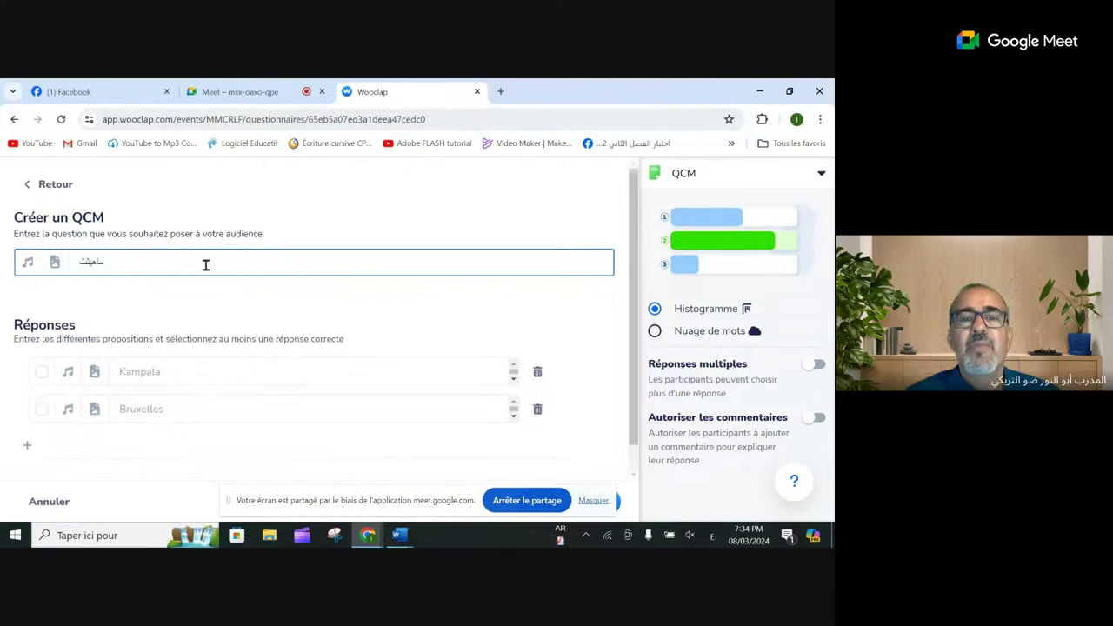
{"action": "type", "text": "ع"}
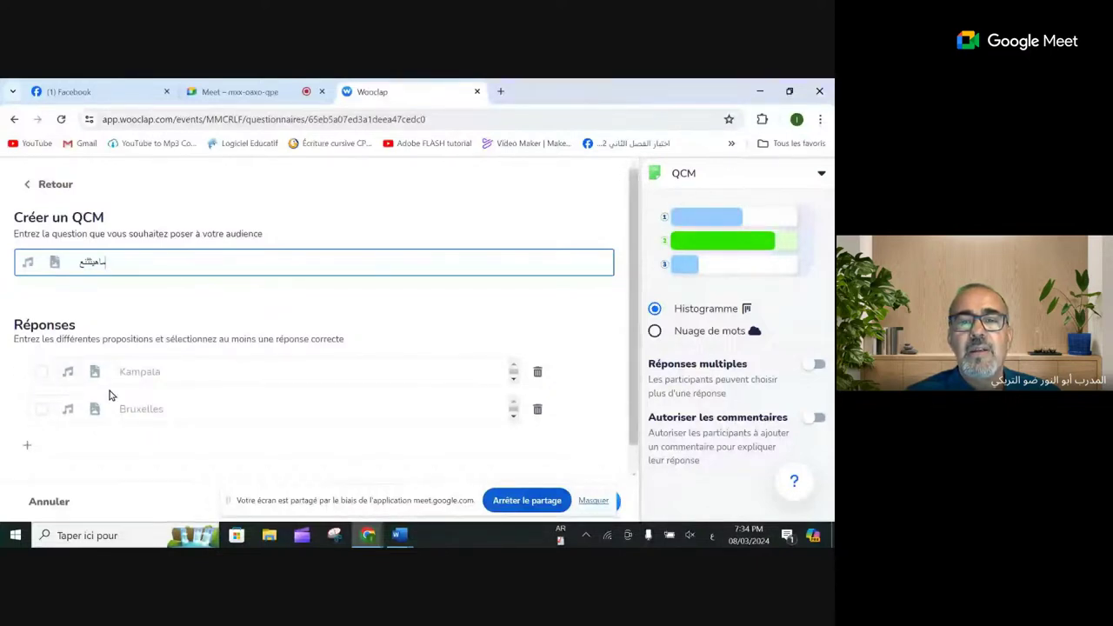
{"action": "left_click", "coordinate": [140, 379]}
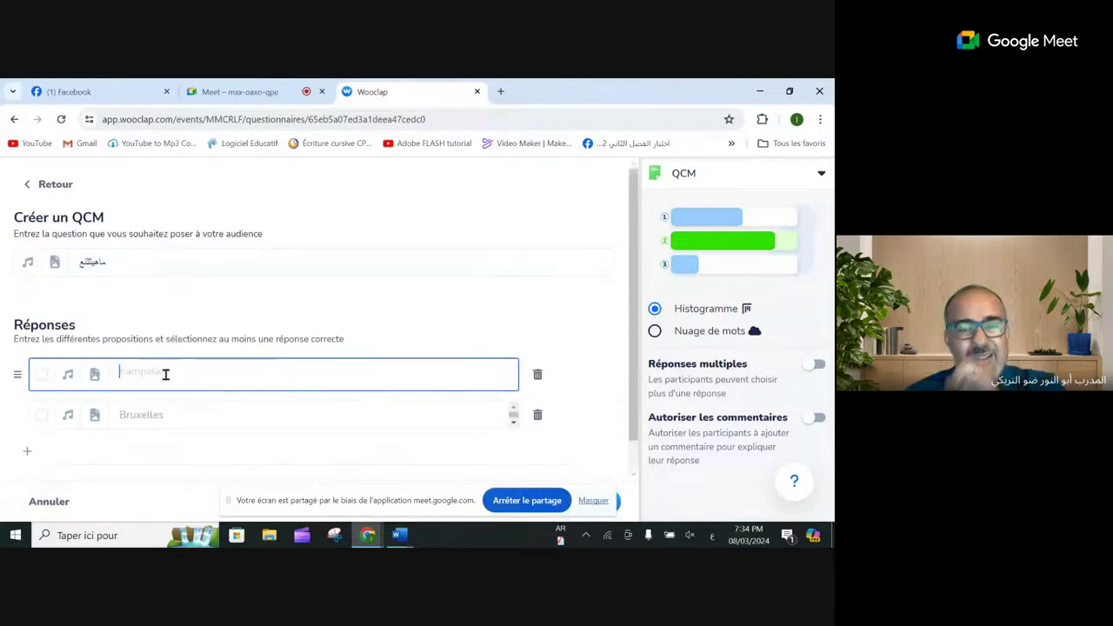
{"action": "type", "text": "ل"}
{"action": "type", "text": "عم"}
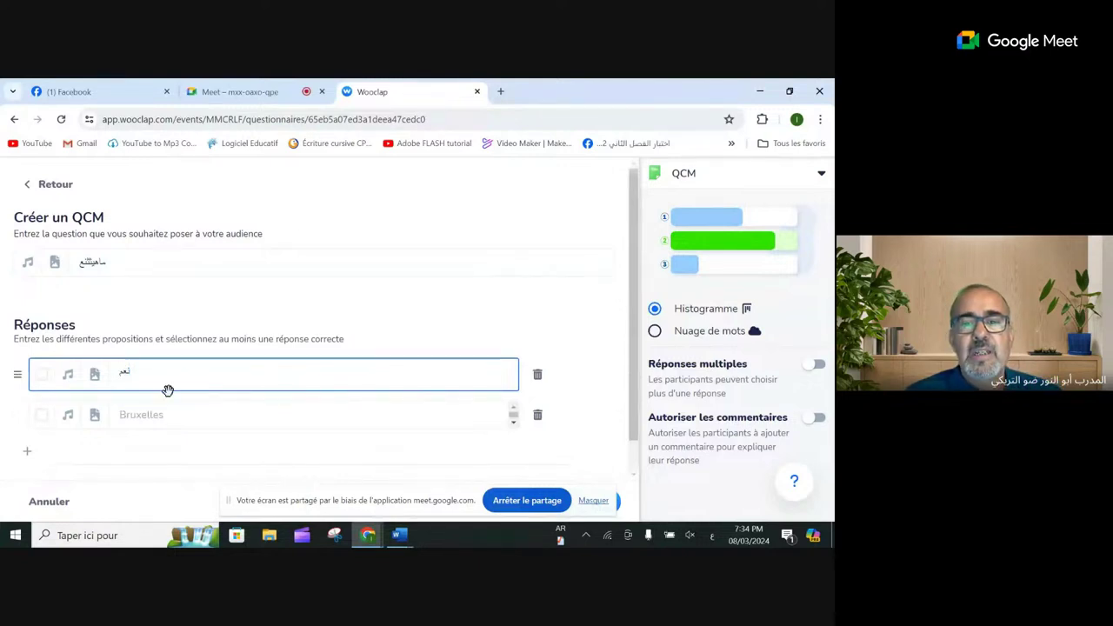
{"action": "left_click", "coordinate": [149, 413]}
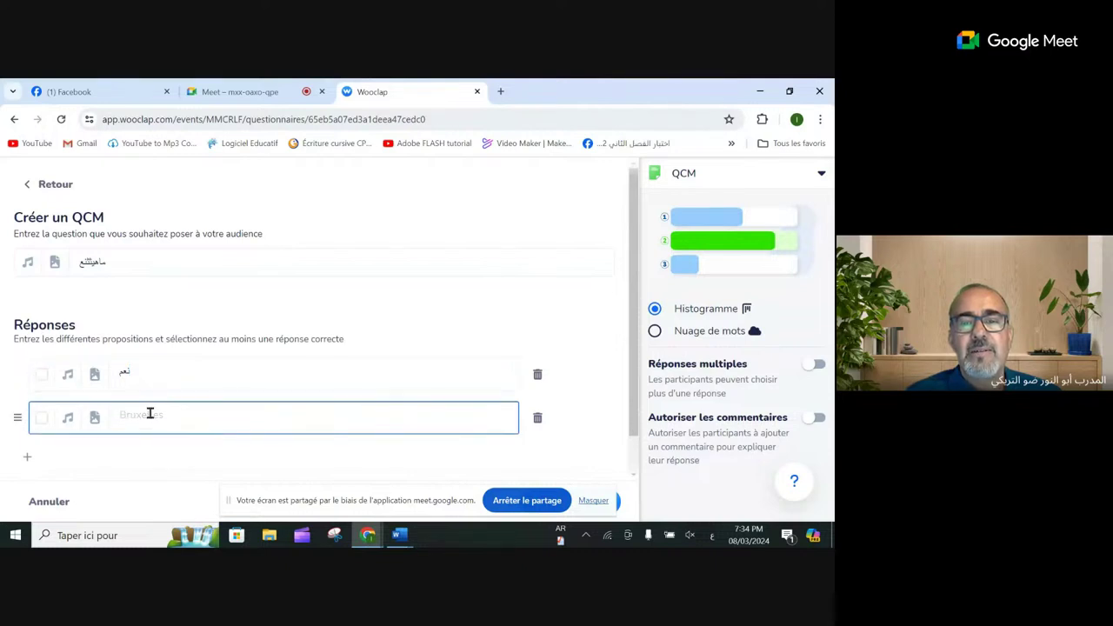
{"action": "type", "text": "ل"}
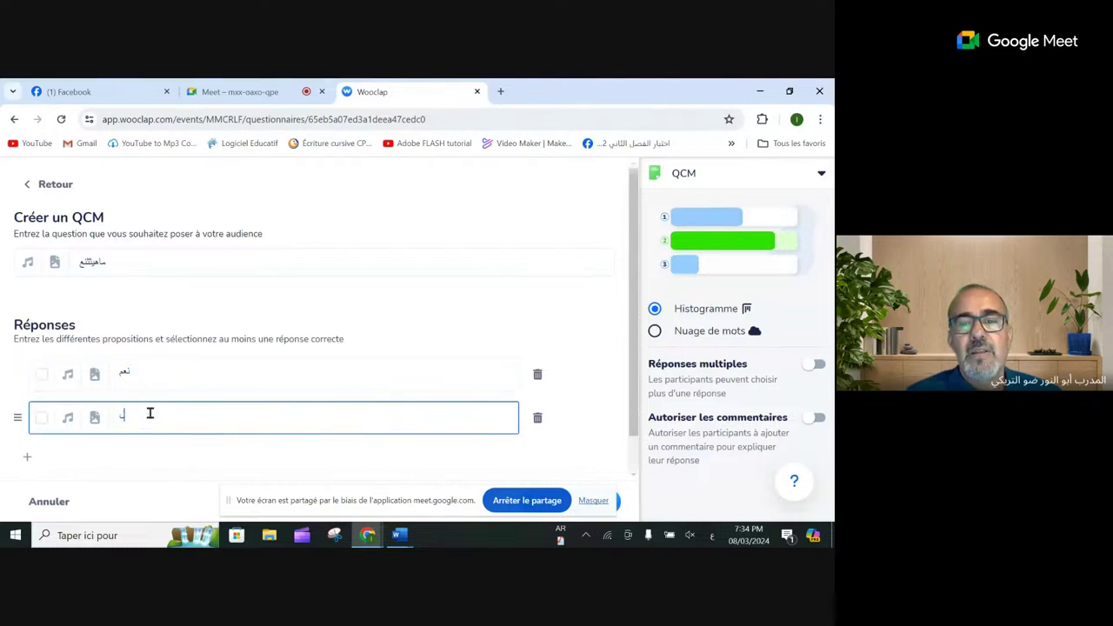
{"action": "type", "text": "ا"}
{"action": "left_click", "coordinate": [26, 459]}
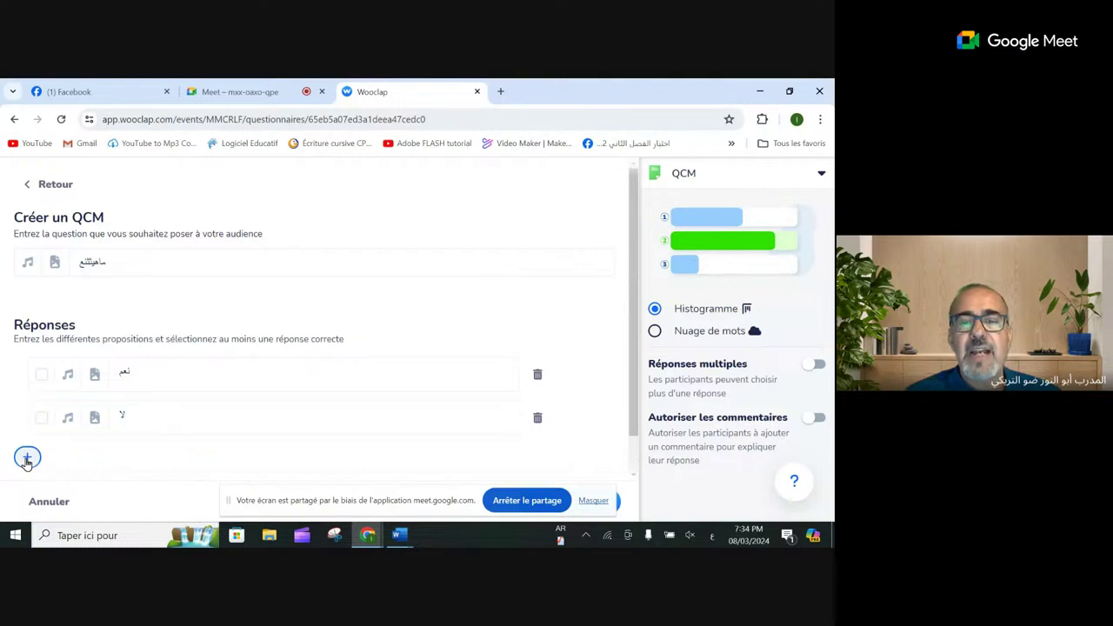
Add a third answer option reading "لا ادري" to the multiple-choice question
{"action": "left_click", "coordinate": [27, 459]}
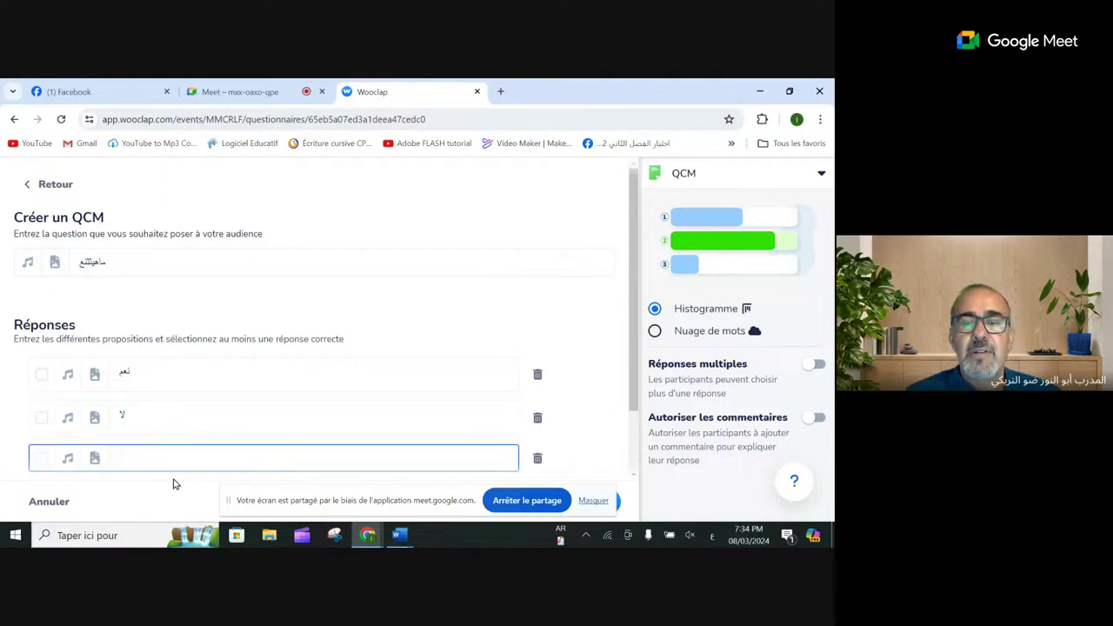
{"action": "type", "text": "ل"}
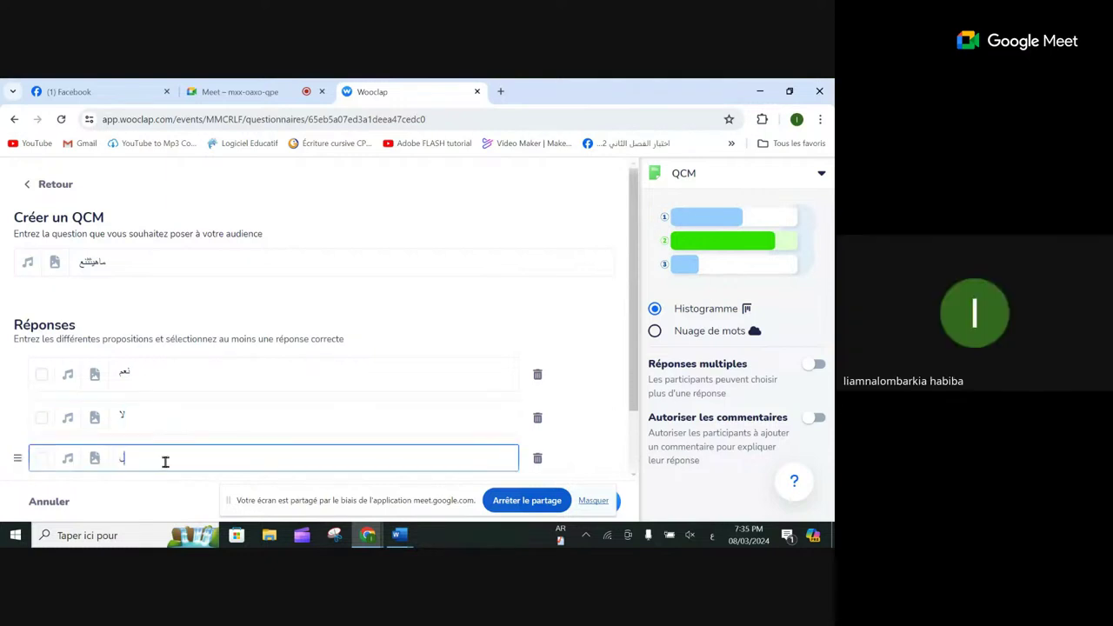
{"action": "type", "text": "ا ادري"}
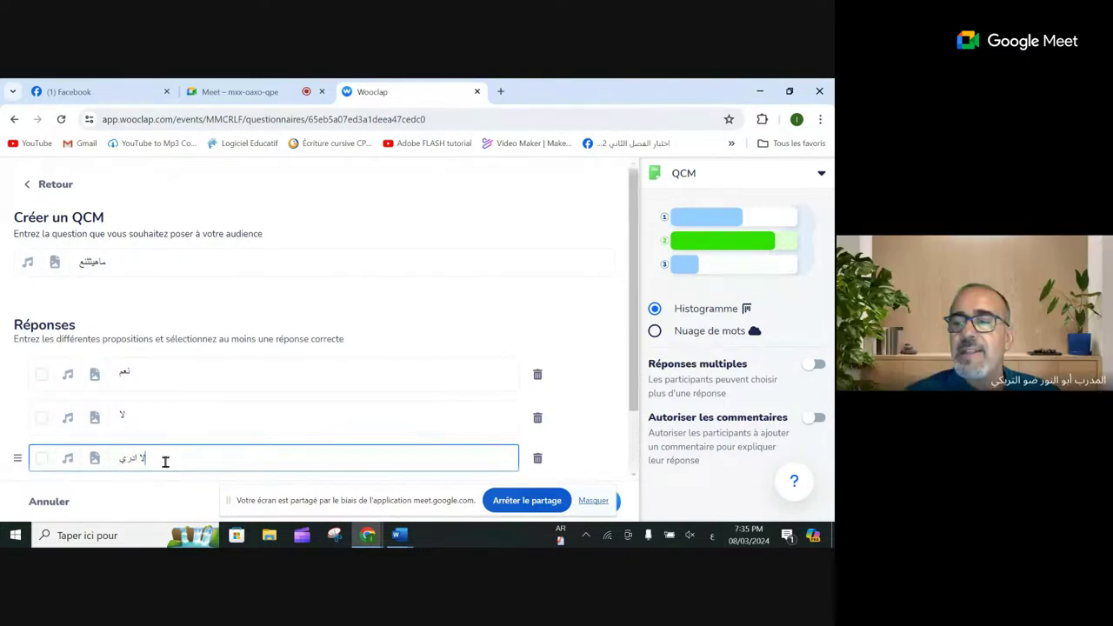
Mark the answer "لا" as the correct one and save the multiple-choice question
{"action": "scroll", "coordinate": [312, 348], "scroll_direction": "down", "scroll_amount": 1}
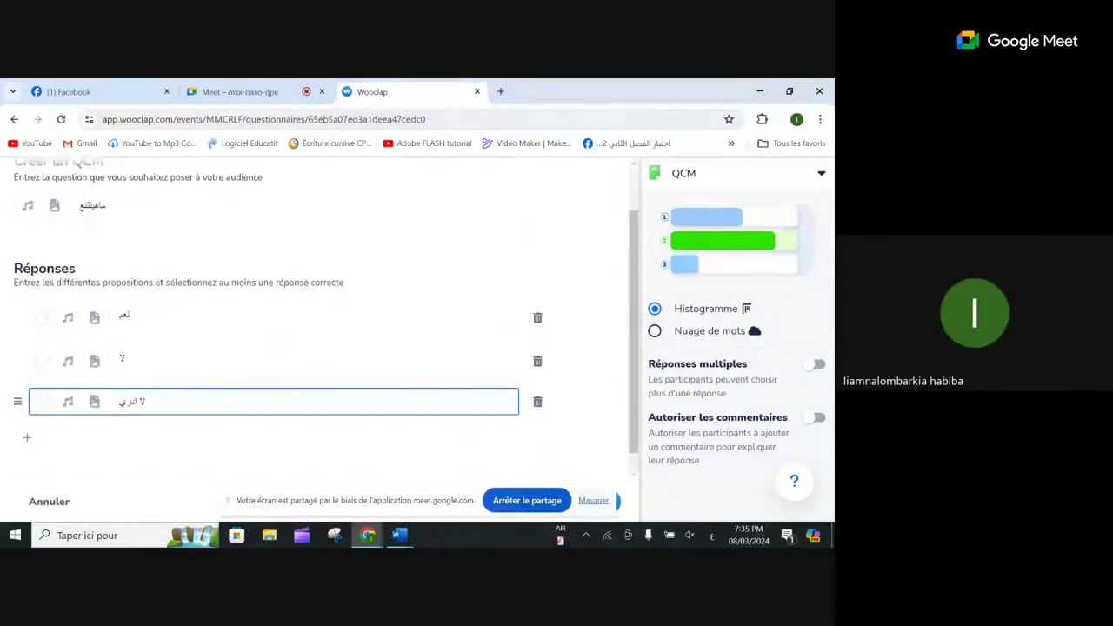
{"action": "scroll", "coordinate": [327, 313], "scroll_direction": "down", "scroll_amount": 1}
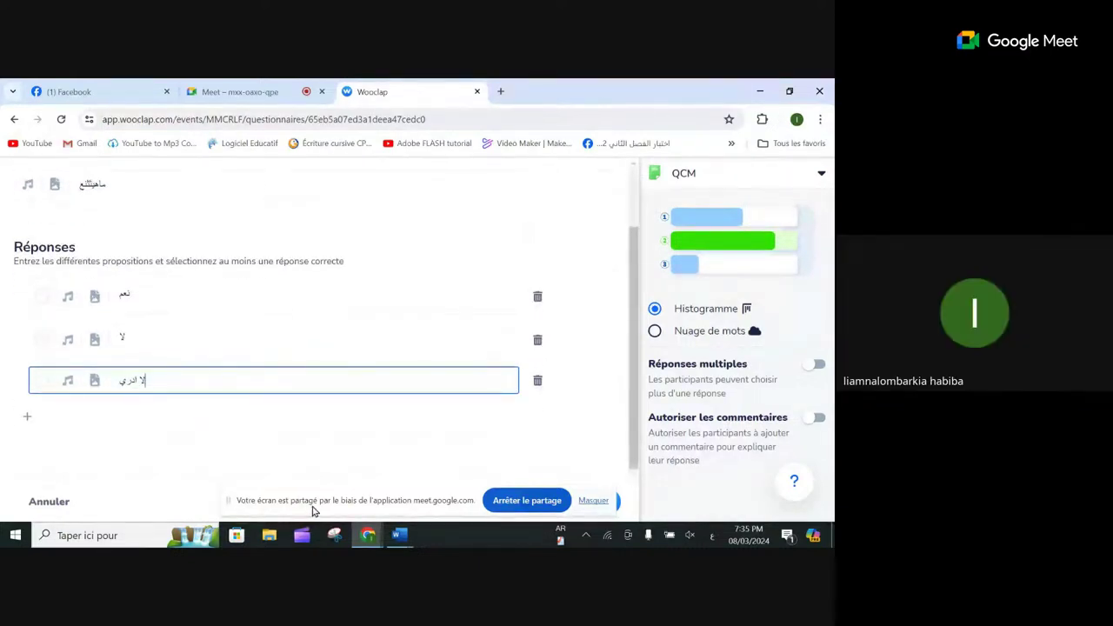
{"action": "left_click_drag", "start_coordinate": [331, 510], "coordinate": [360, 467]}
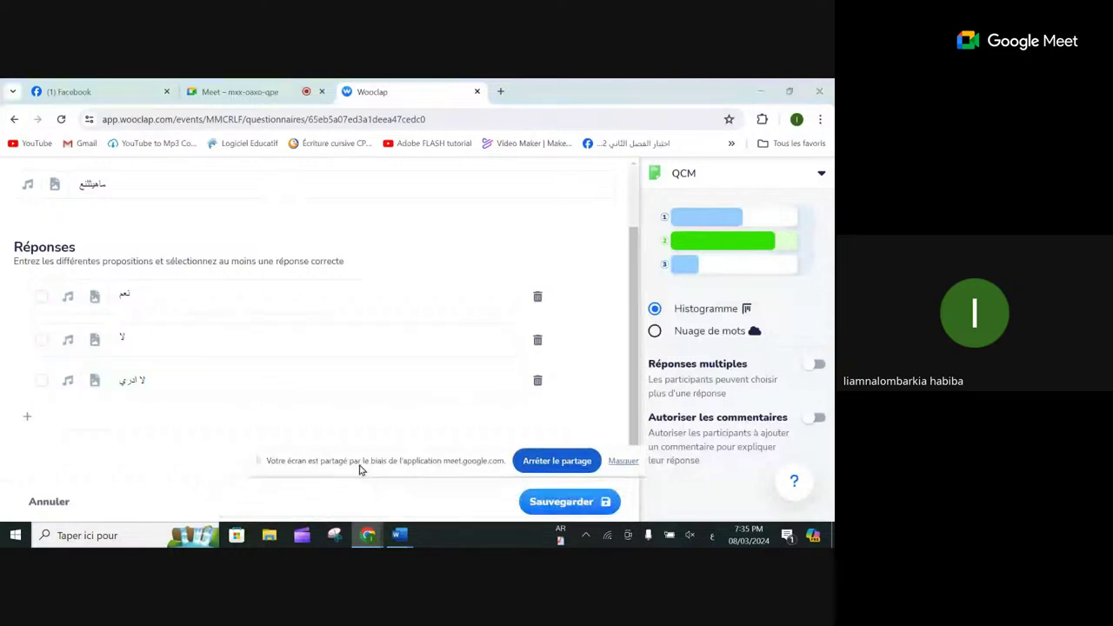
{"action": "left_click", "coordinate": [570, 503]}
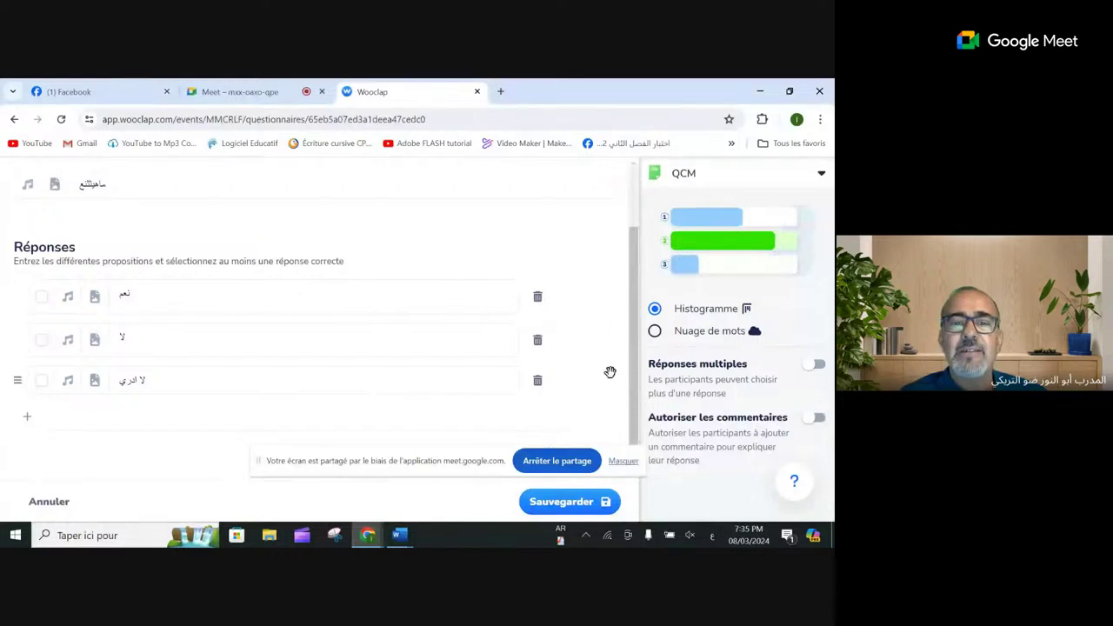
{"action": "left_click", "coordinate": [42, 343]}
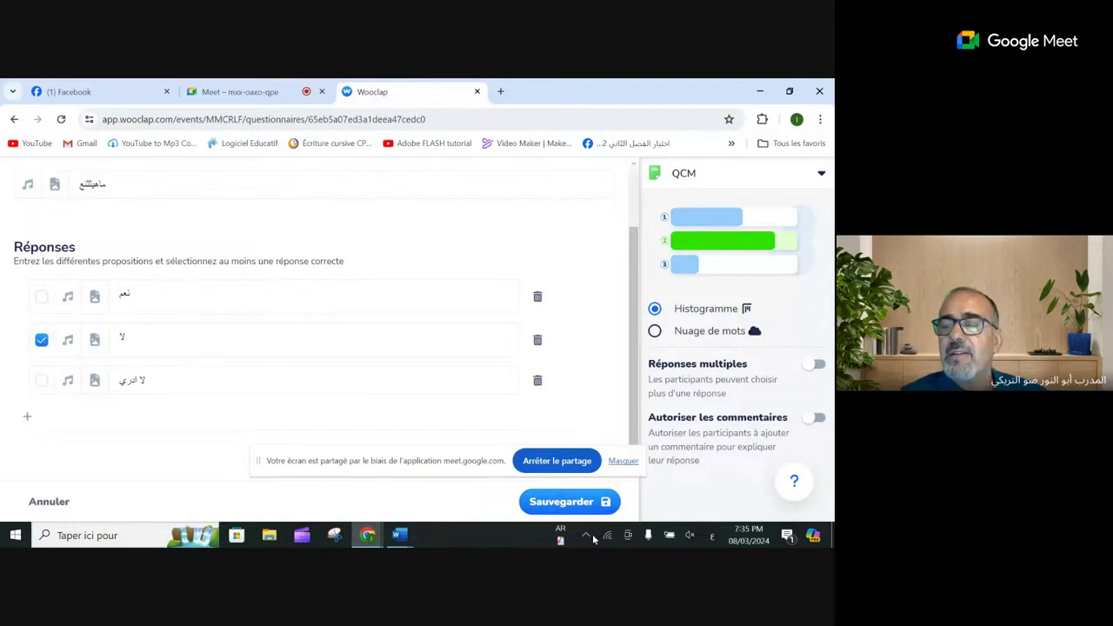
{"action": "left_click", "coordinate": [561, 505]}
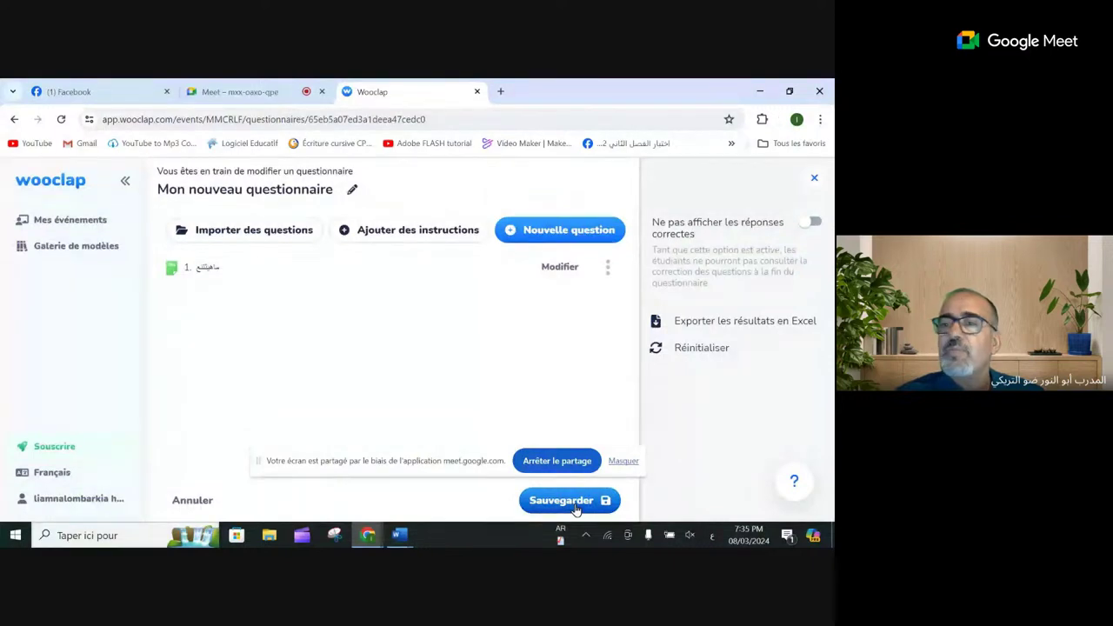
Reopen the saved question for editing, and stop sharing the screen in the Google Meet call
{"action": "left_click", "coordinate": [560, 268]}
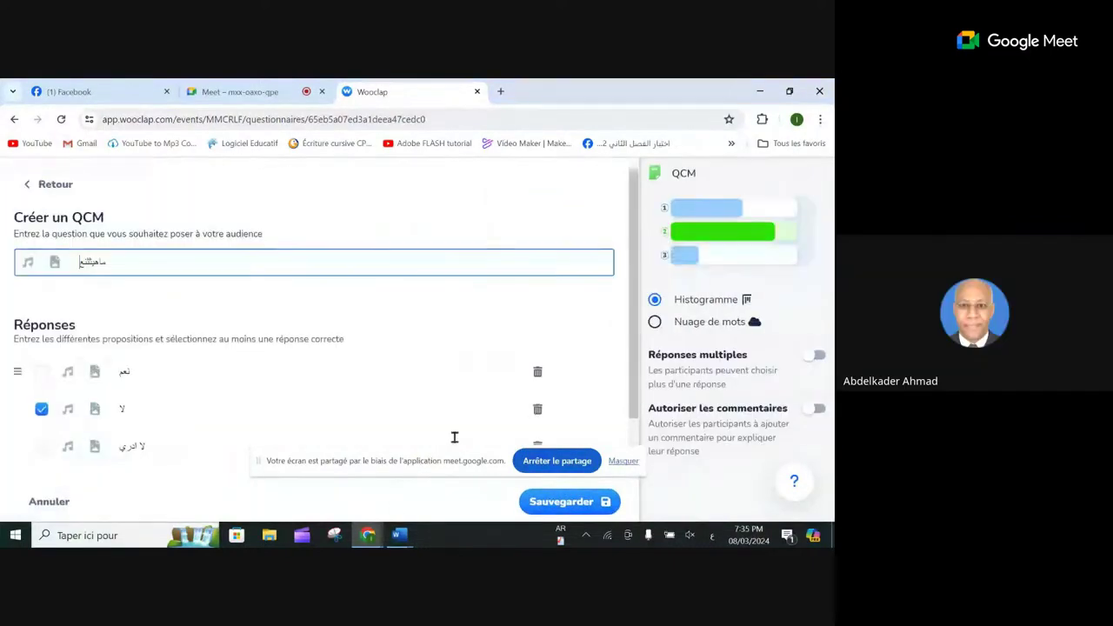
{"action": "left_click", "coordinate": [236, 94]}
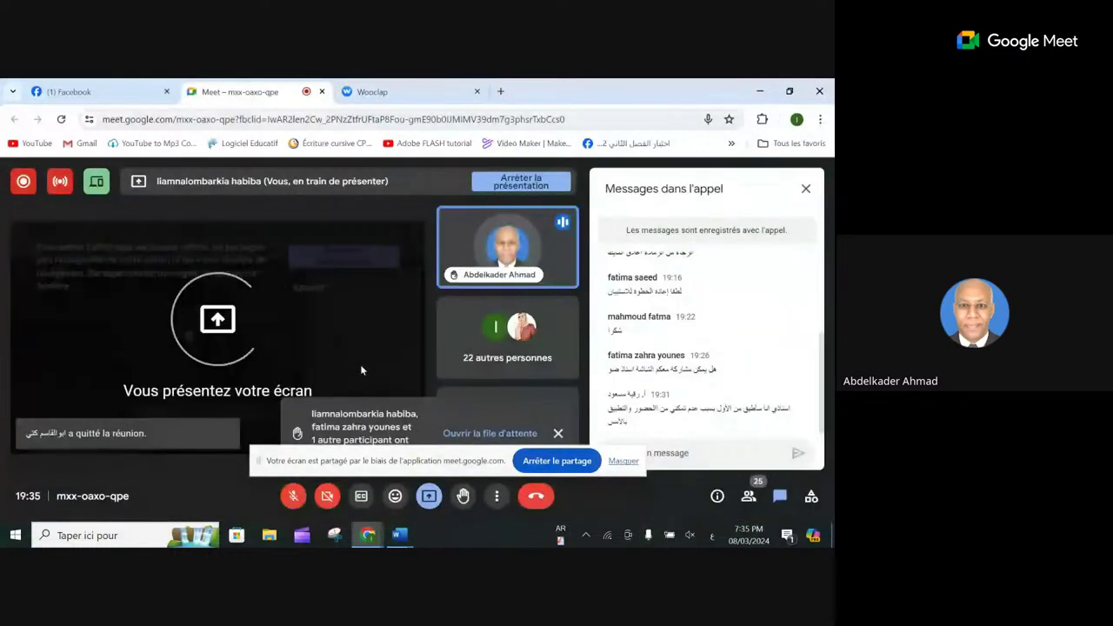
{"action": "left_click", "coordinate": [428, 496]}
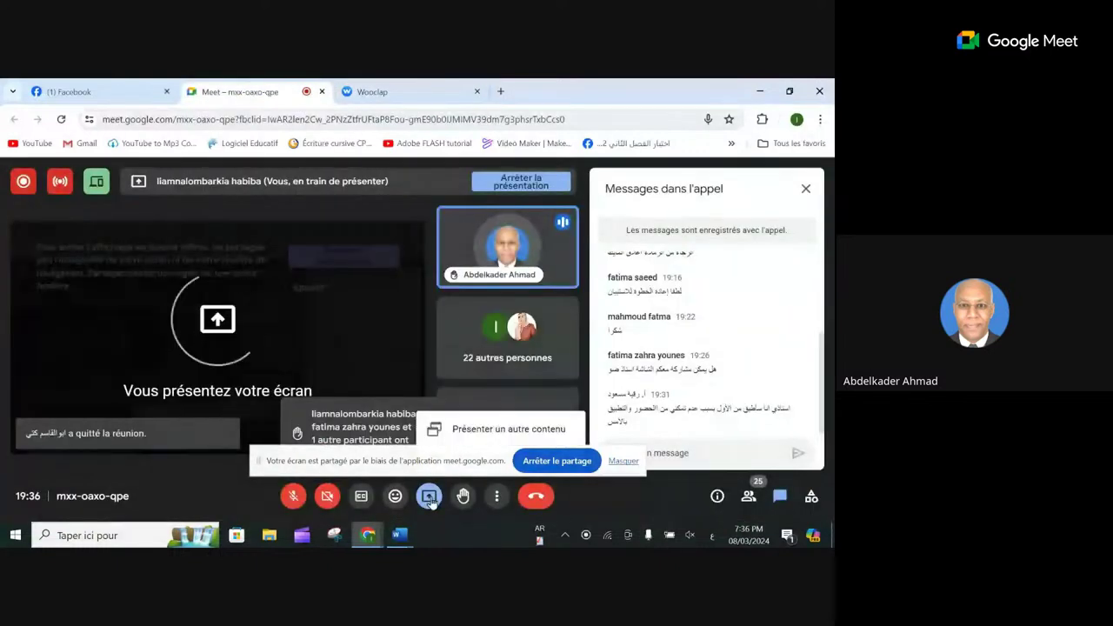
{"action": "left_click", "coordinate": [550, 460]}
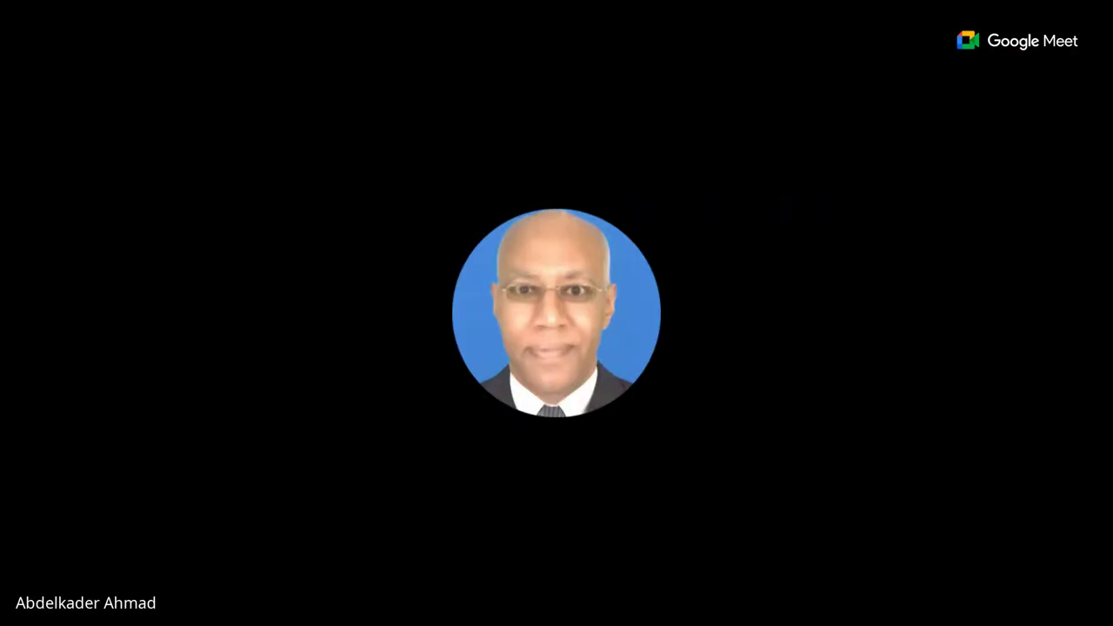
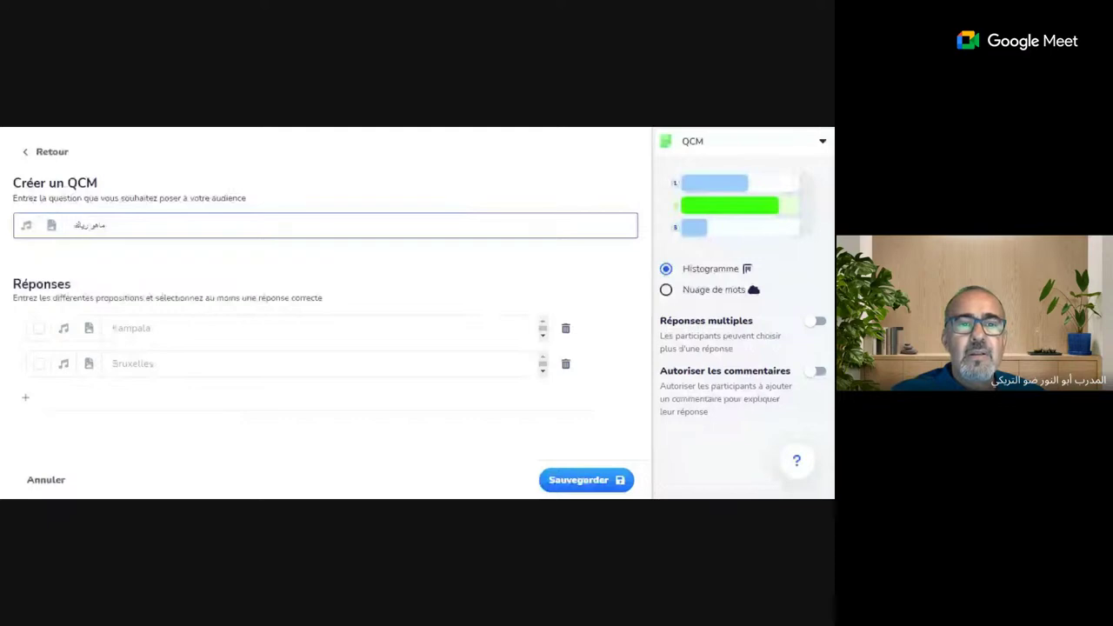
Complete the question text as "ماهو رياك الدورة" and try to mark the first answer option as correct
{"action": "type", "text": "الدر"}
{"action": "type", "text": "رة"}
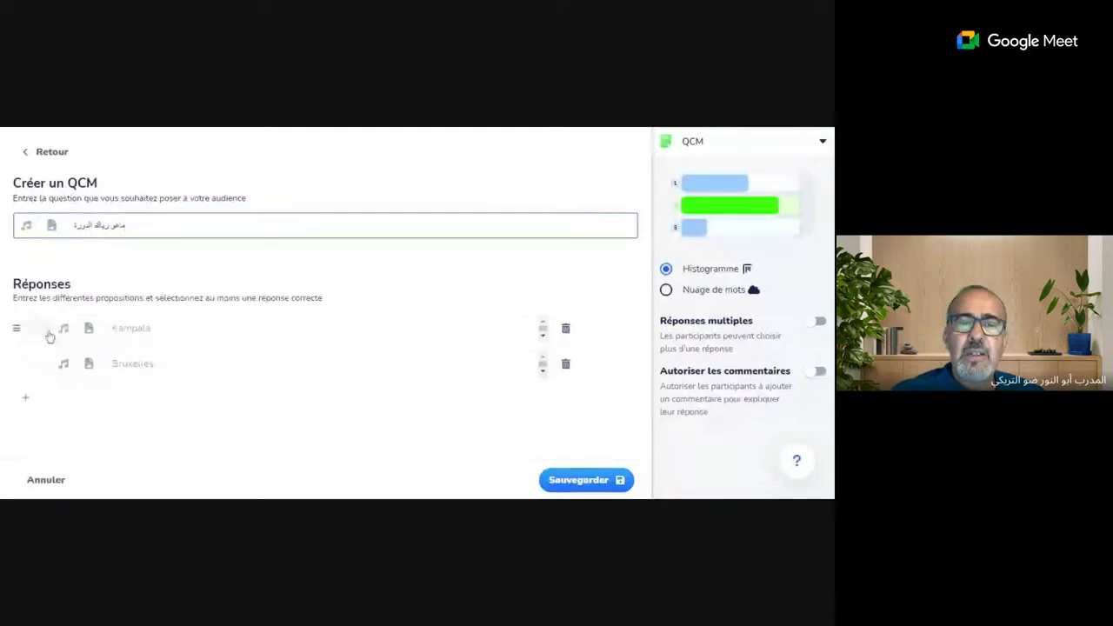
{"action": "left_click", "coordinate": [122, 328]}
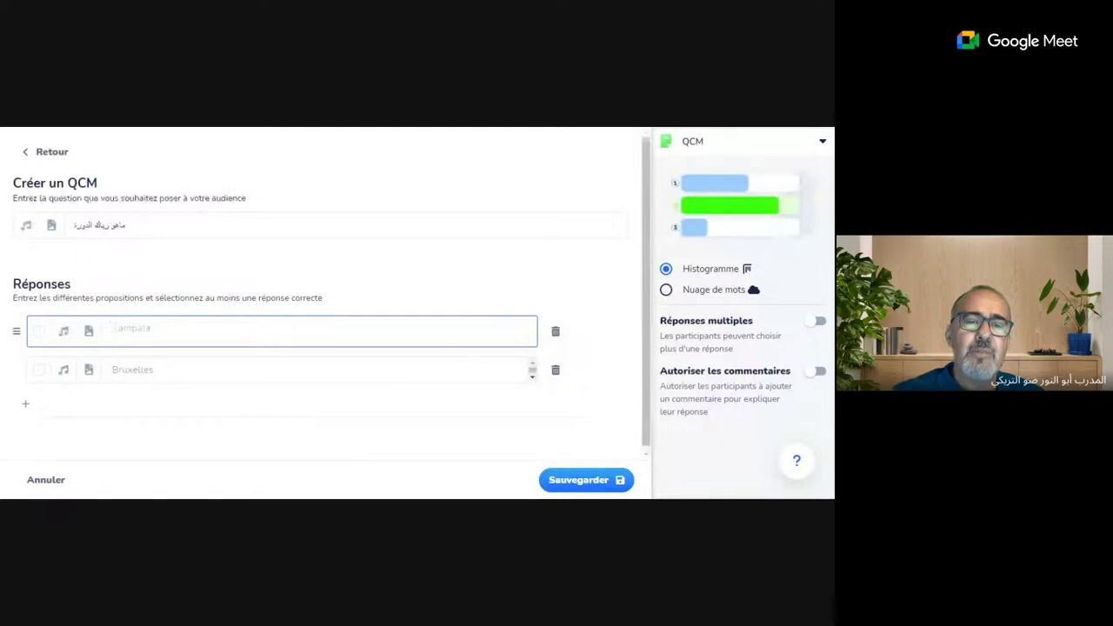
{"action": "left_click", "coordinate": [39, 331]}
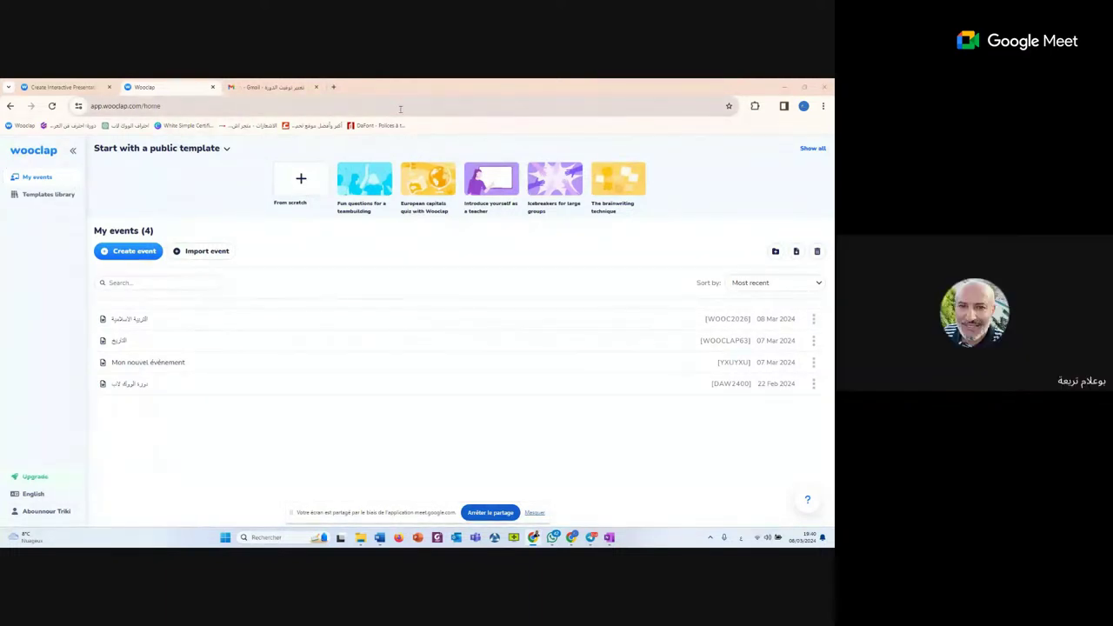
{"action": "left_click", "coordinate": [78, 107]}
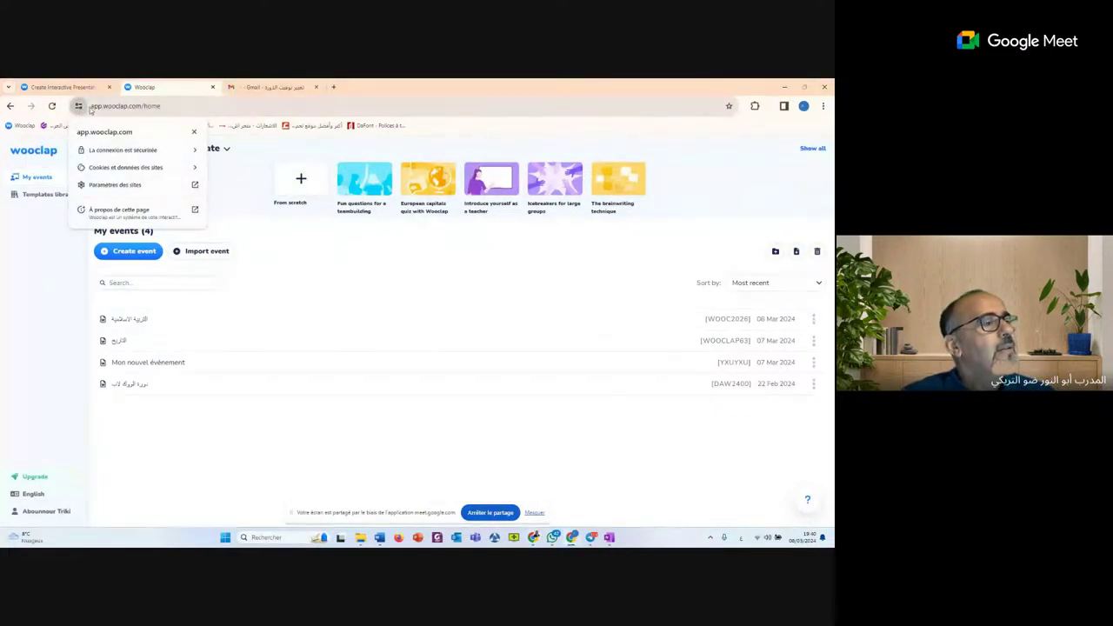
{"action": "left_click", "coordinate": [174, 105]}
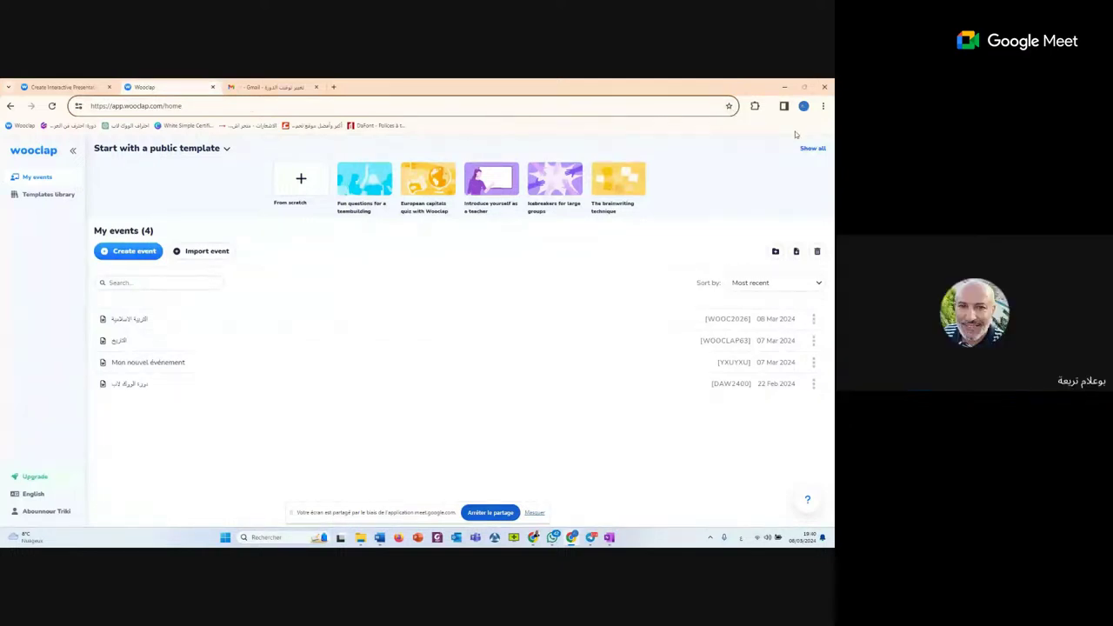
{"action": "right_click", "coordinate": [675, 108]}
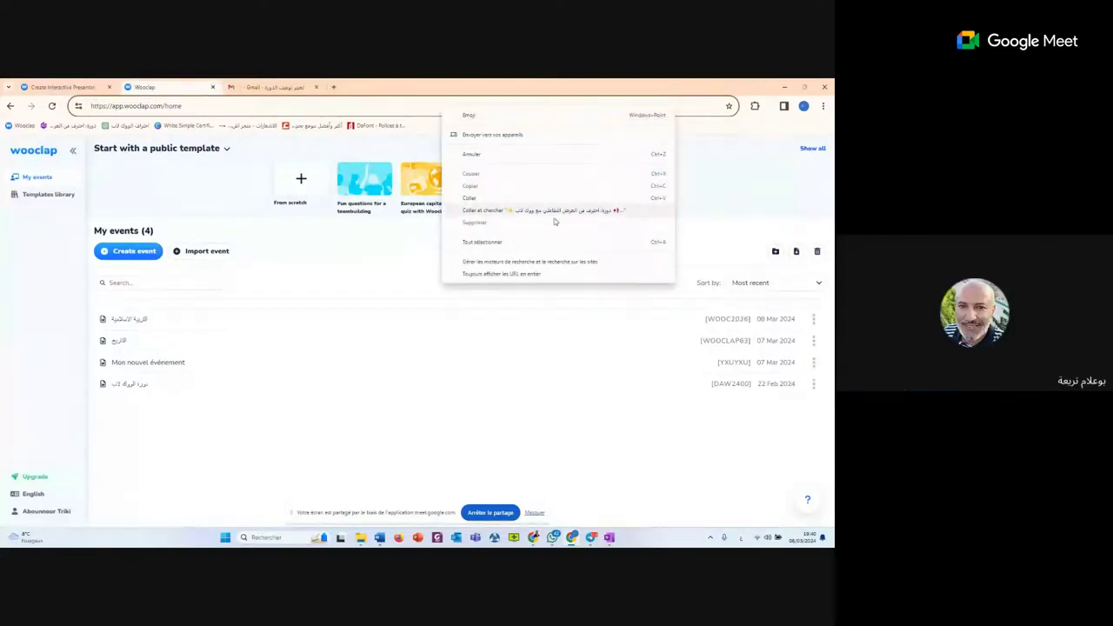
{"action": "left_click", "coordinate": [418, 109]}
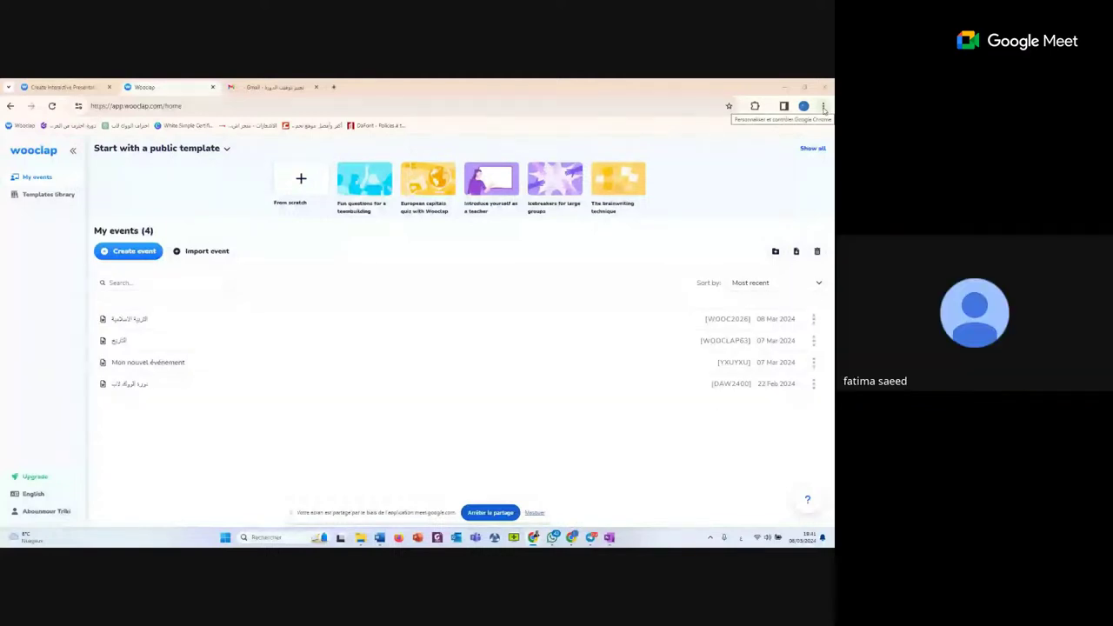
Translate the Wooclap home page into Arabic with the browser's built-in translation
{"action": "left_click", "coordinate": [823, 106]}
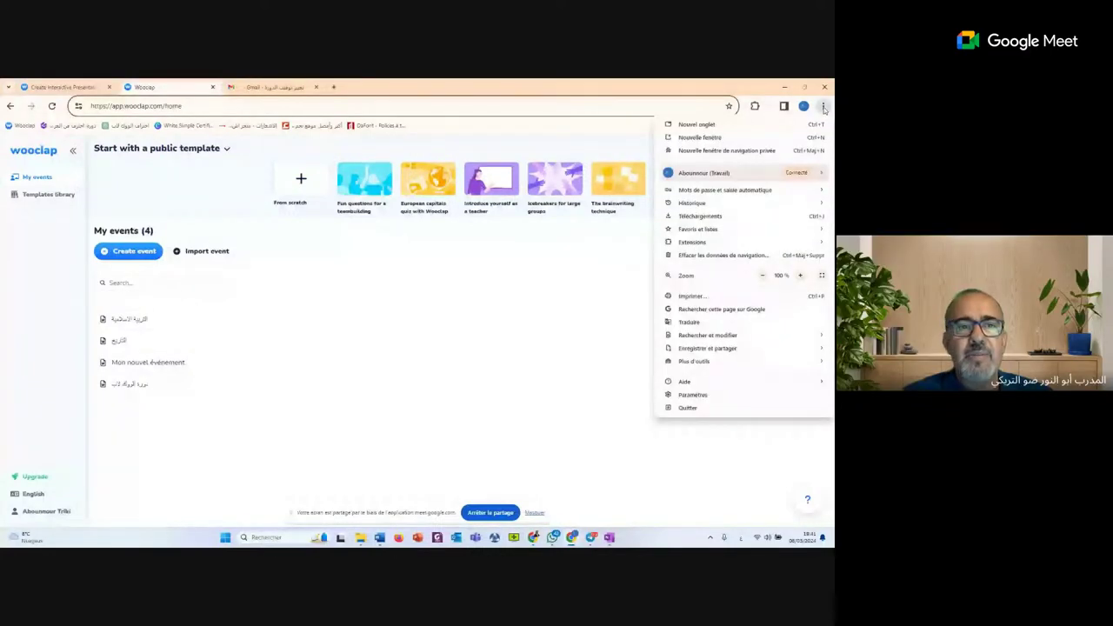
{"action": "left_click", "coordinate": [689, 323]}
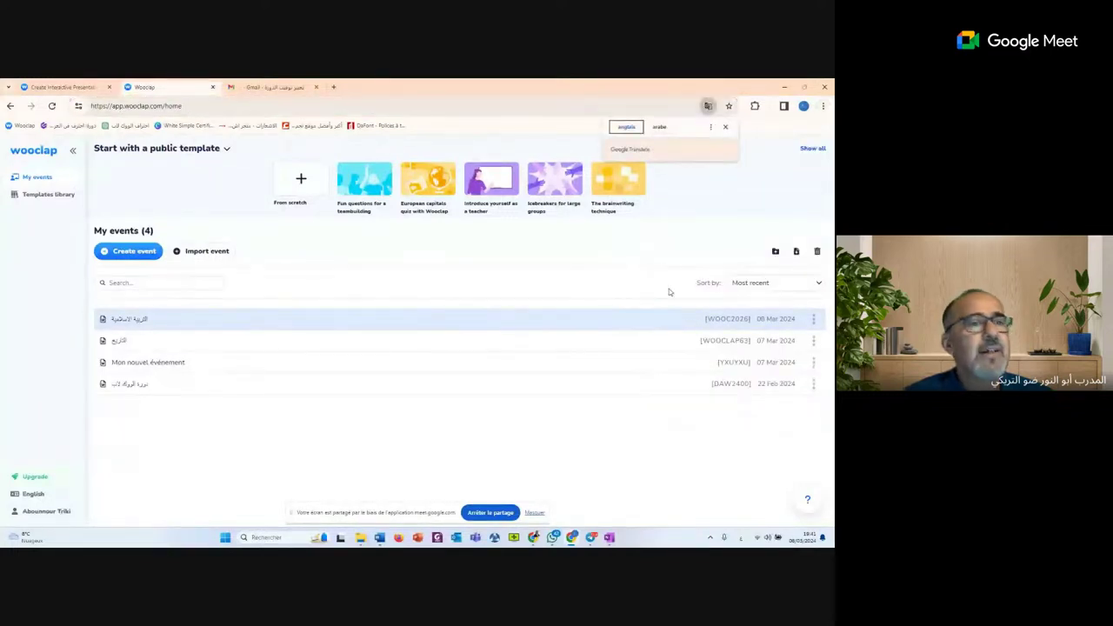
{"action": "left_click", "coordinate": [659, 128]}
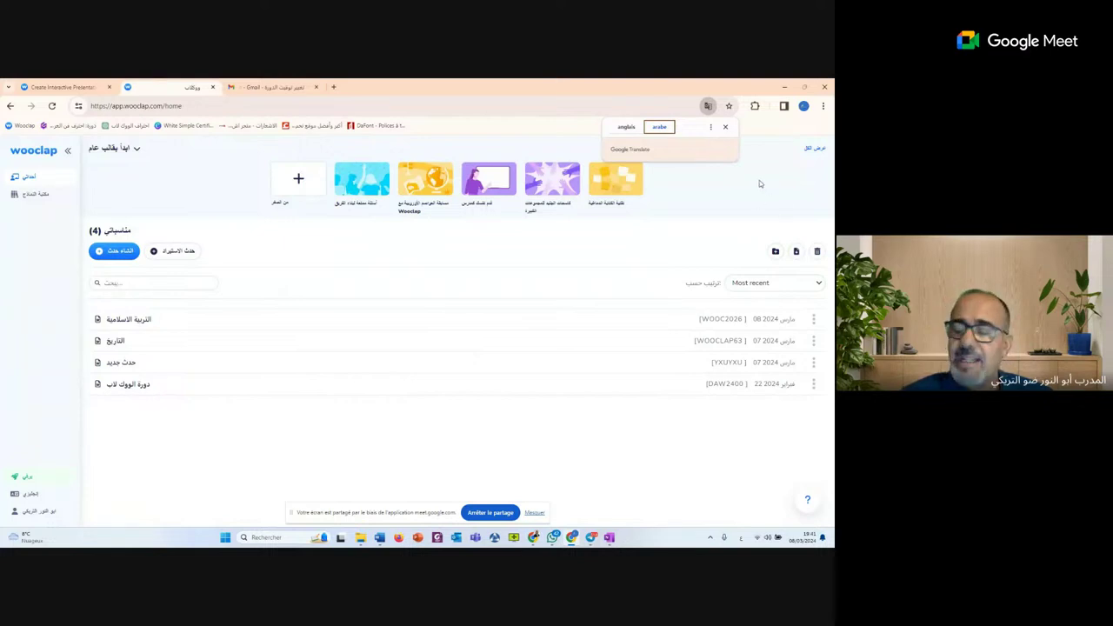
Review the browser's translation language options and the page's own translate command, leaving the page language as it is
{"action": "left_click", "coordinate": [823, 106]}
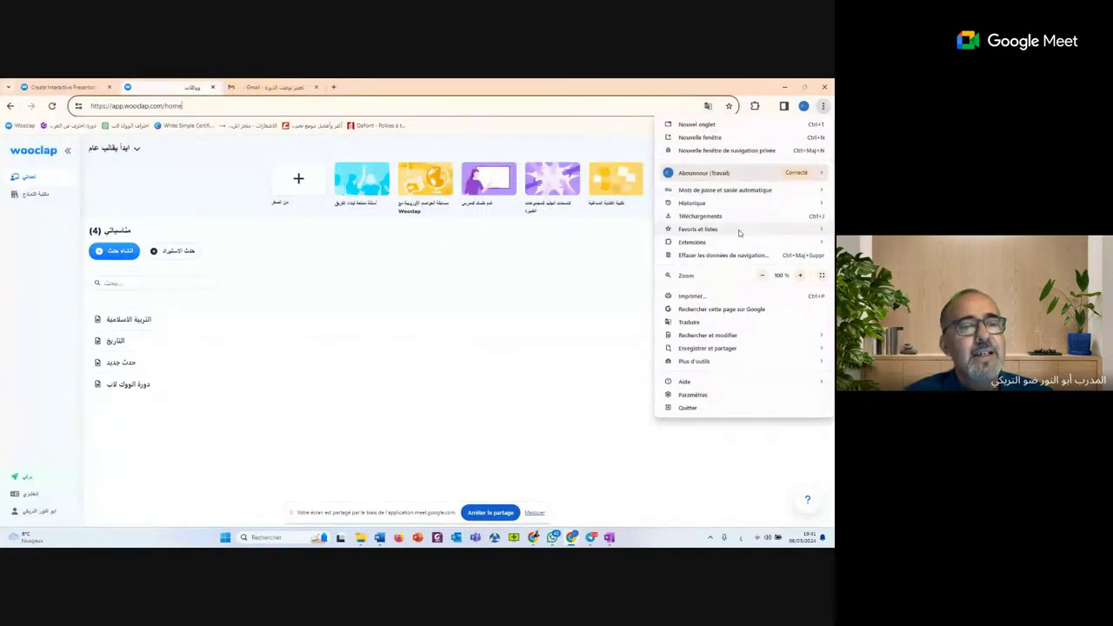
{"action": "left_click", "coordinate": [689, 322]}
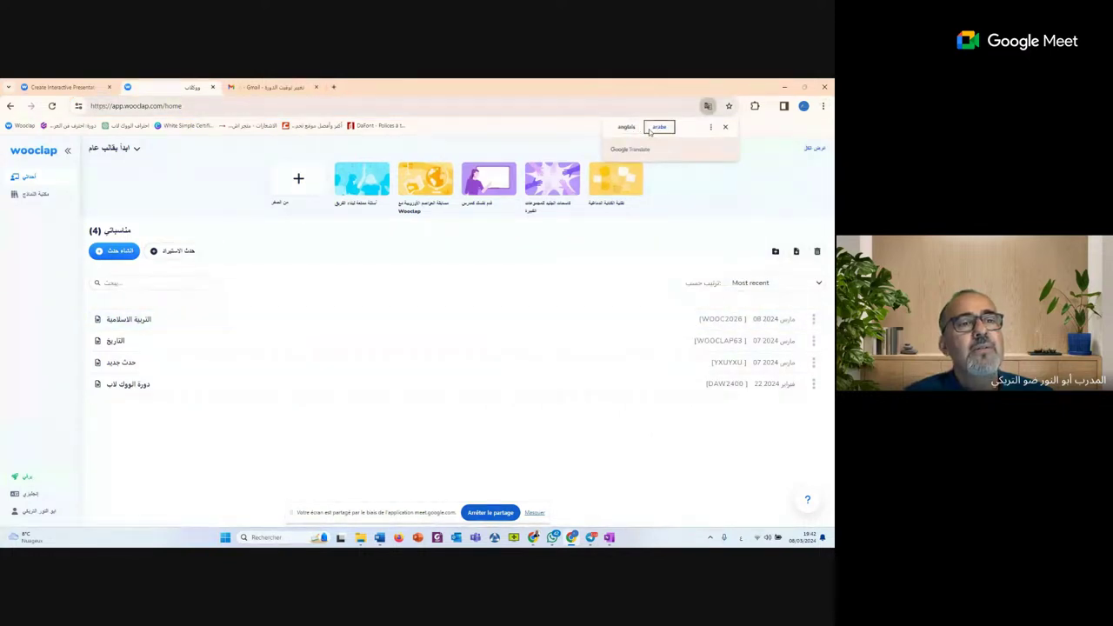
{"action": "left_click", "coordinate": [726, 129]}
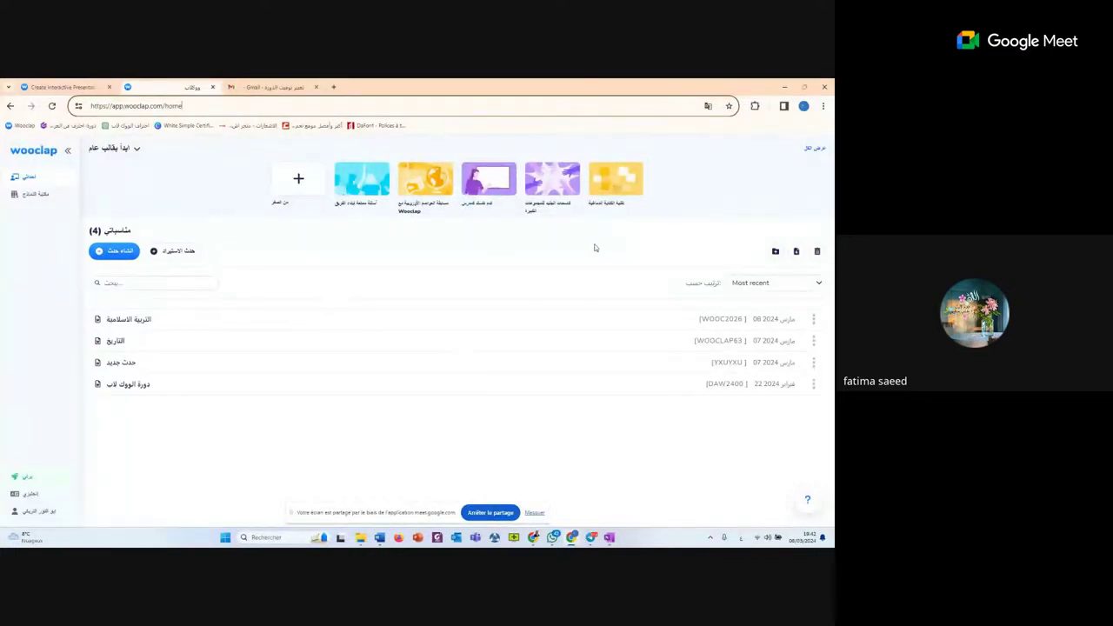
{"action": "right_click", "coordinate": [716, 196]}
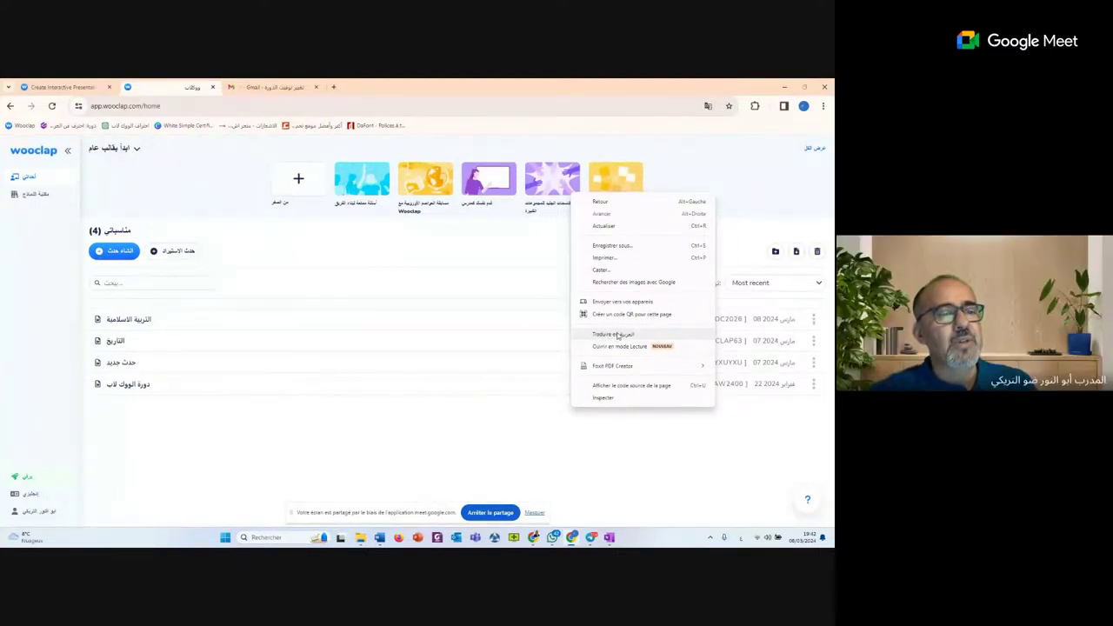
{"action": "left_click", "coordinate": [741, 161]}
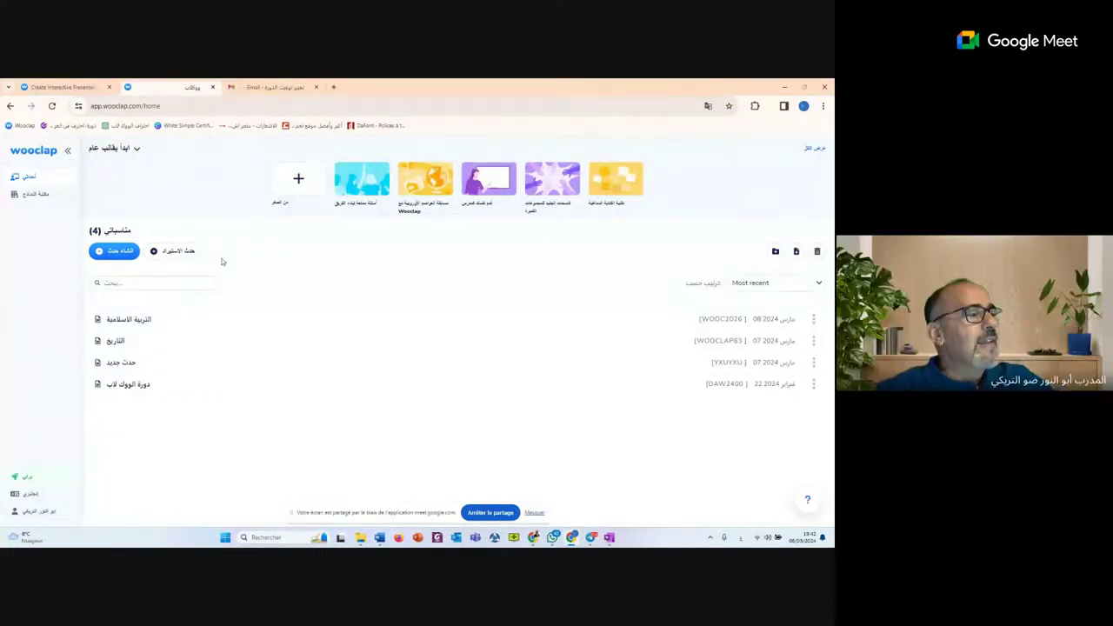
Open the event "التربية الاسلامية" and switch its page from the Arabic translation back to English
{"action": "left_click", "coordinate": [129, 320]}
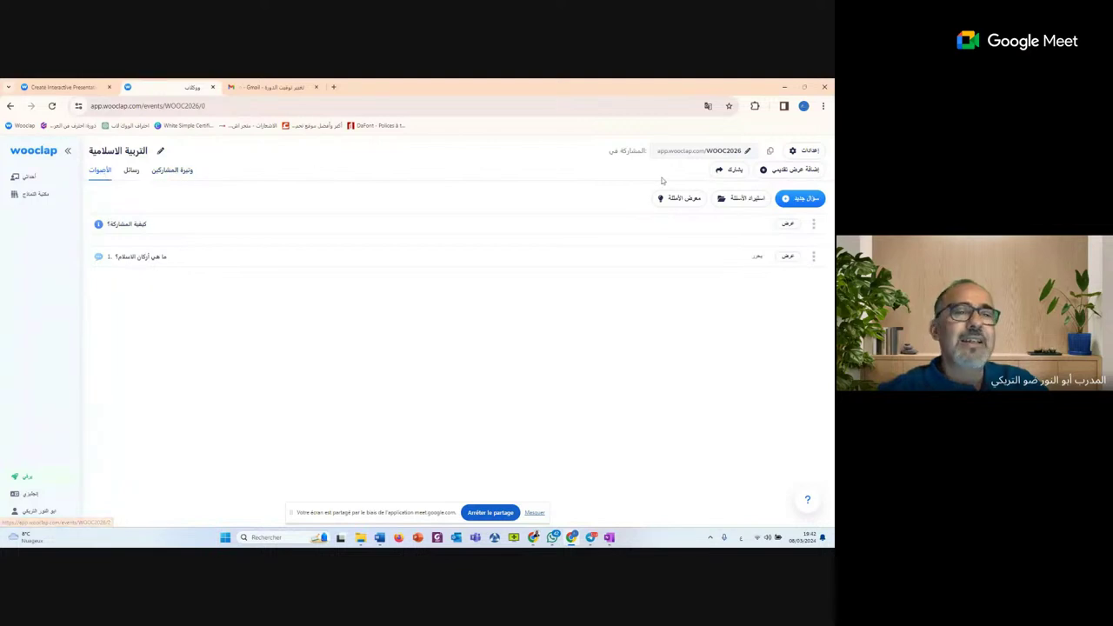
{"action": "left_click", "coordinate": [822, 105]}
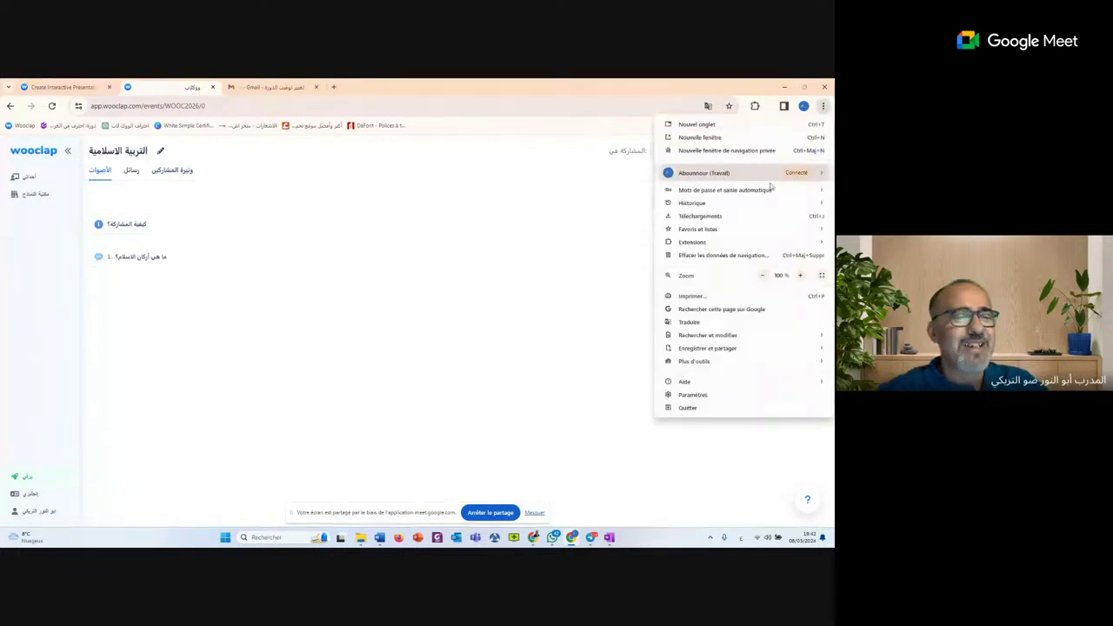
{"action": "left_click", "coordinate": [700, 323]}
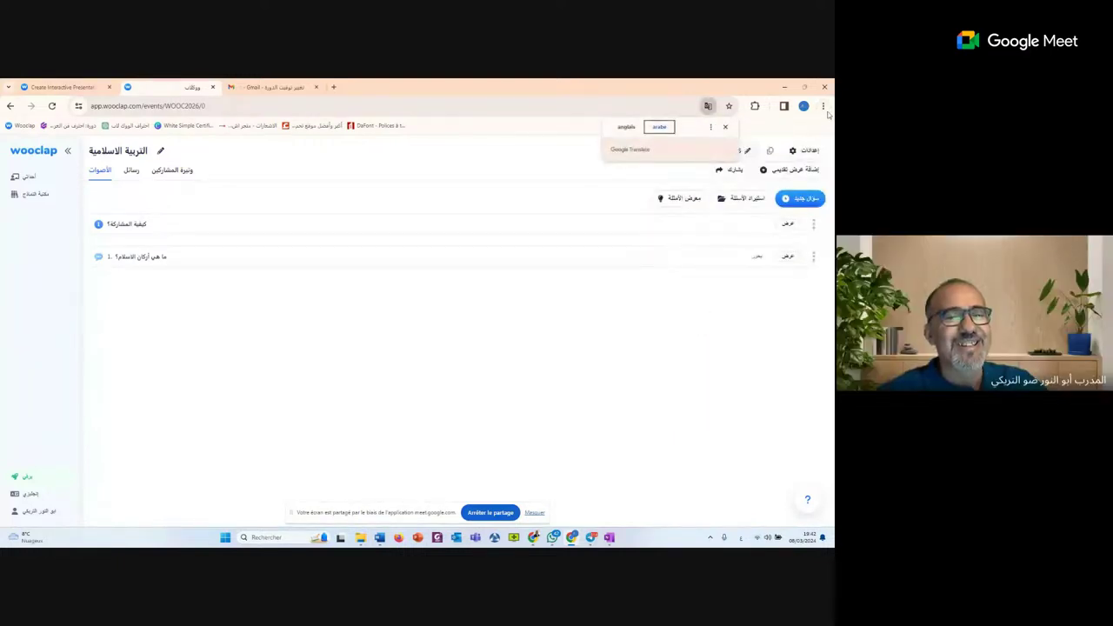
{"action": "left_click", "coordinate": [626, 127]}
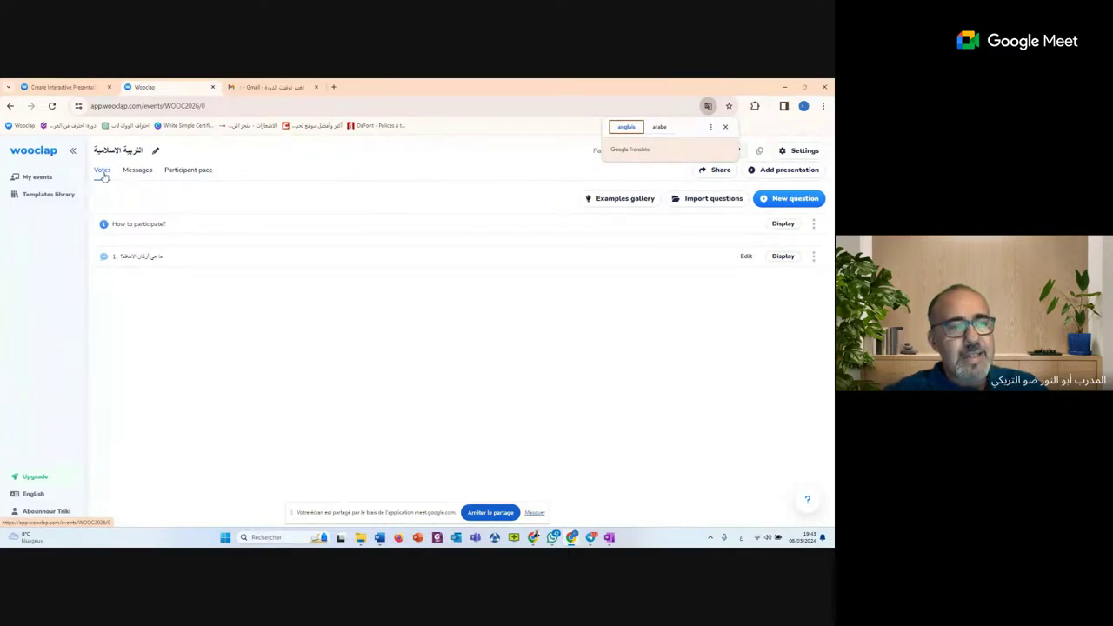
View the event's participant-paced questionnaires and open the sharing options for the whole event
{"action": "left_click", "coordinate": [174, 172]}
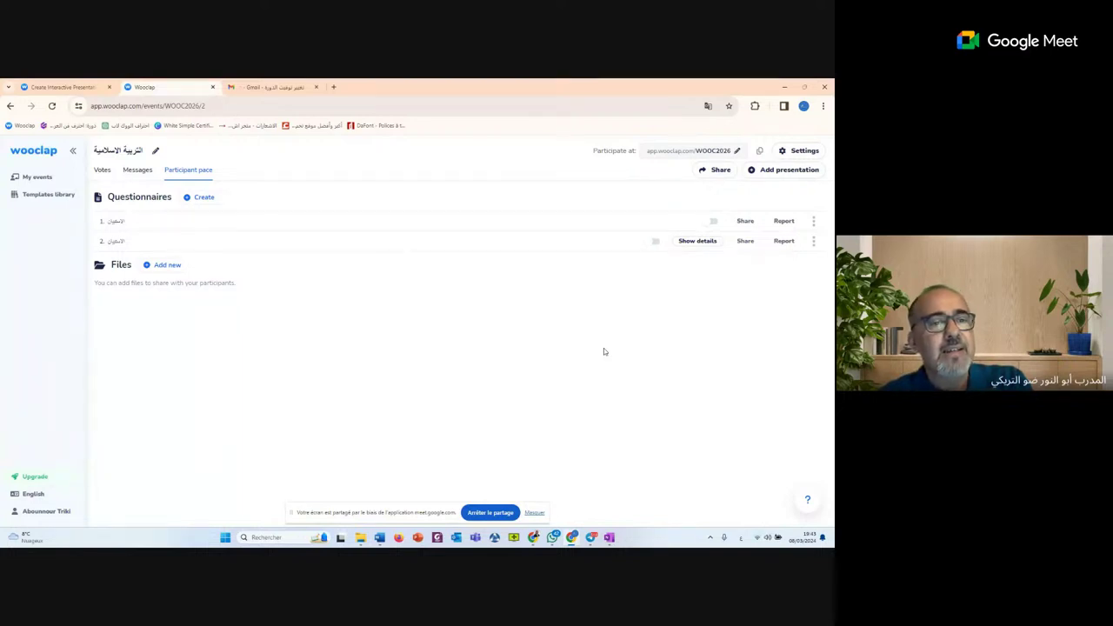
{"action": "left_click", "coordinate": [717, 171]}
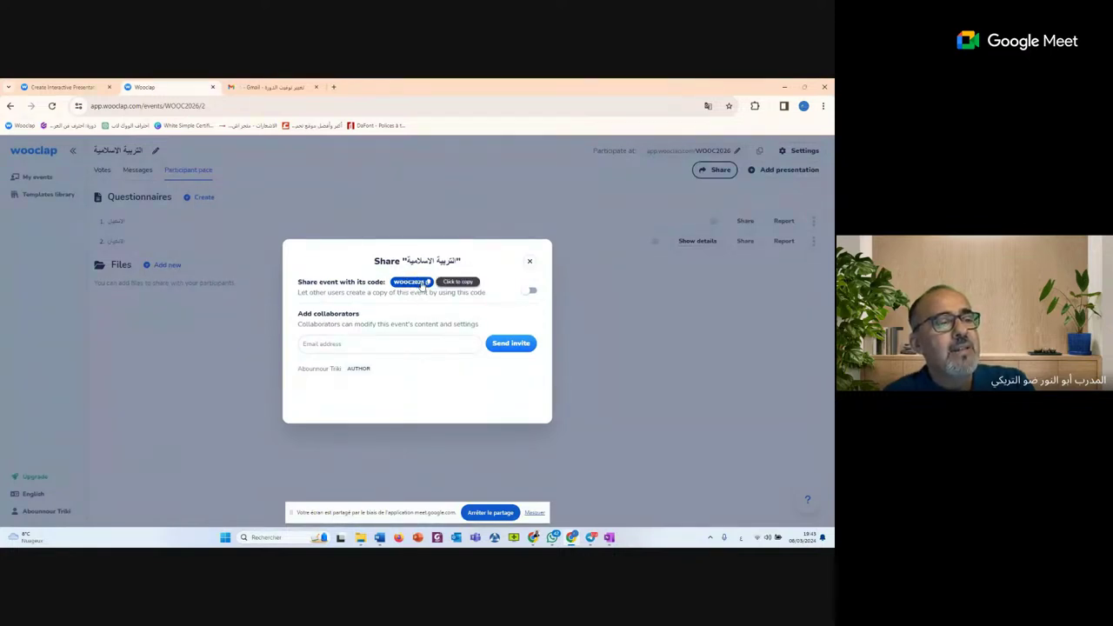
Allow other users to create a copy of the event using its code, and recheck the event's sharing settings
{"action": "left_click", "coordinate": [532, 292]}
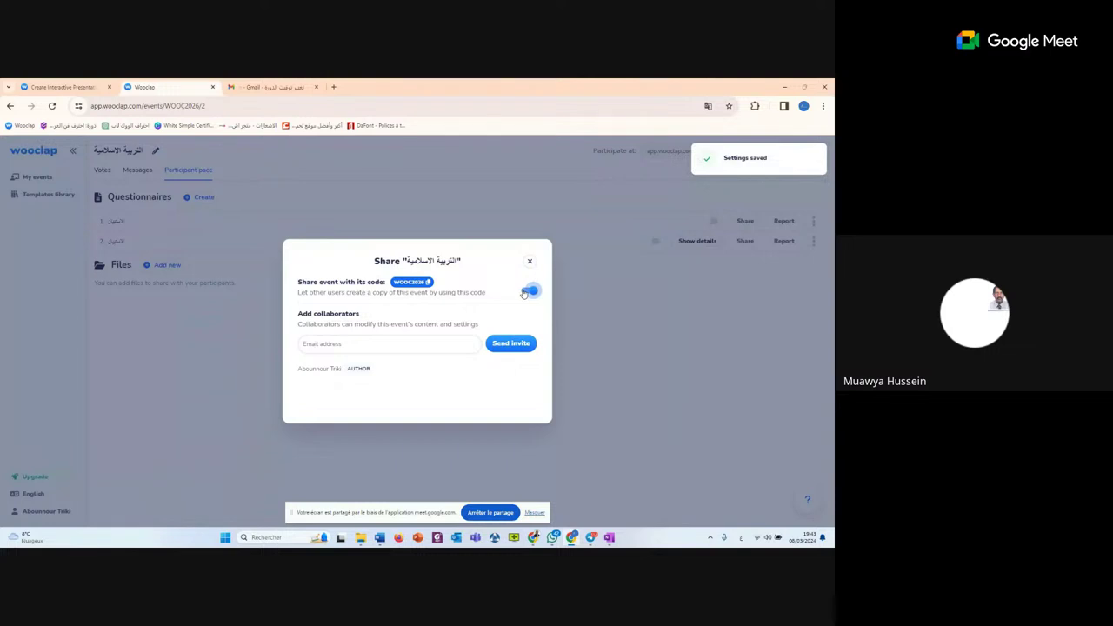
{"action": "left_click", "coordinate": [529, 261]}
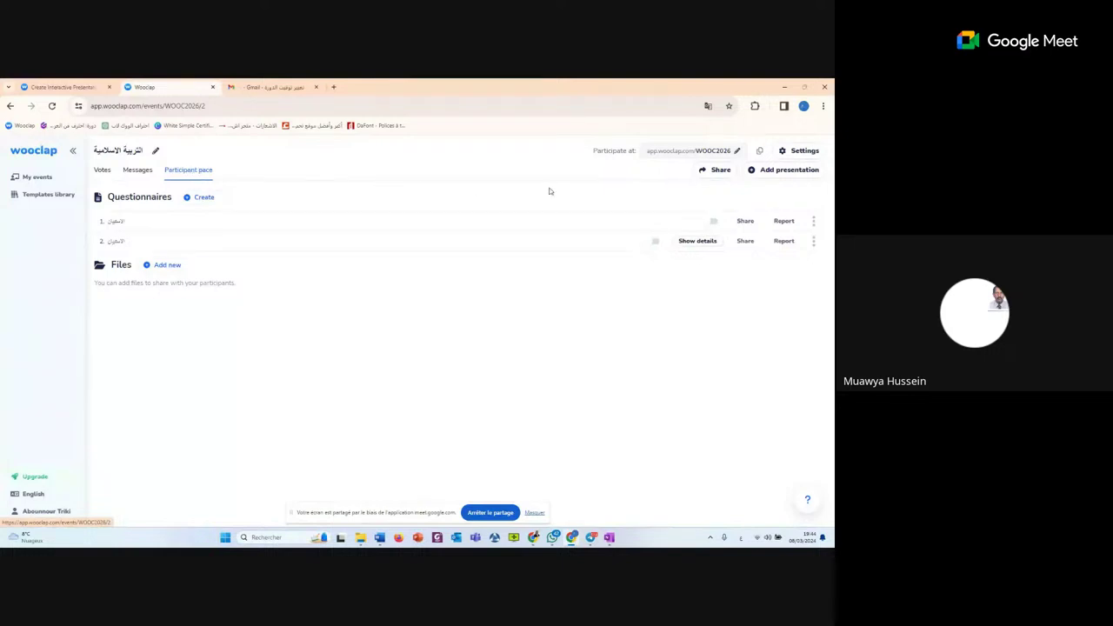
{"action": "left_click", "coordinate": [718, 171]}
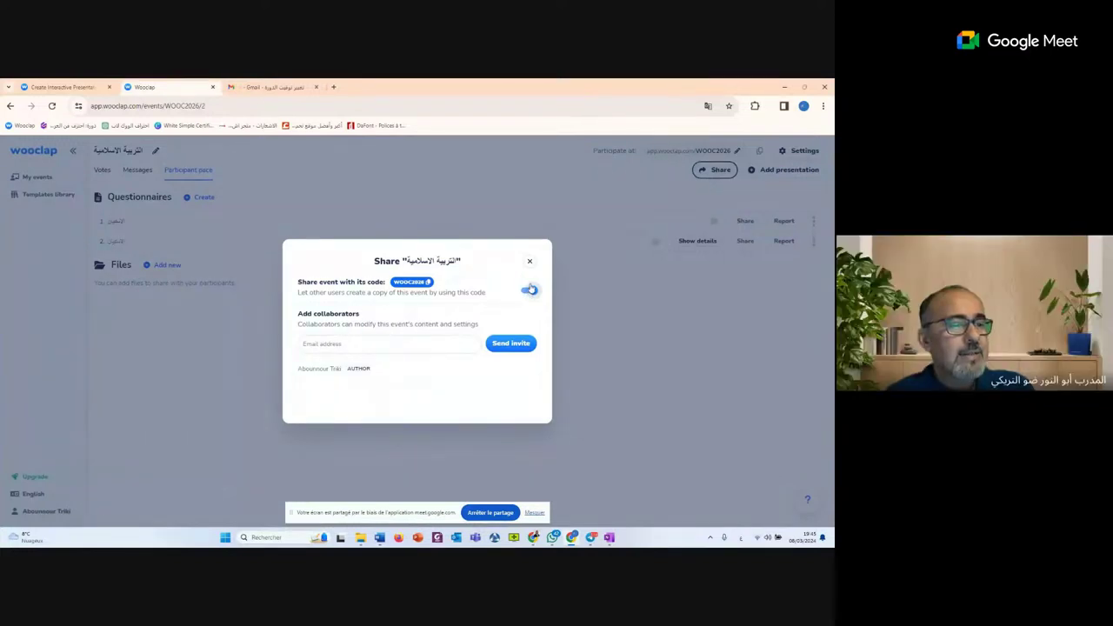
{"action": "left_click", "coordinate": [530, 261]}
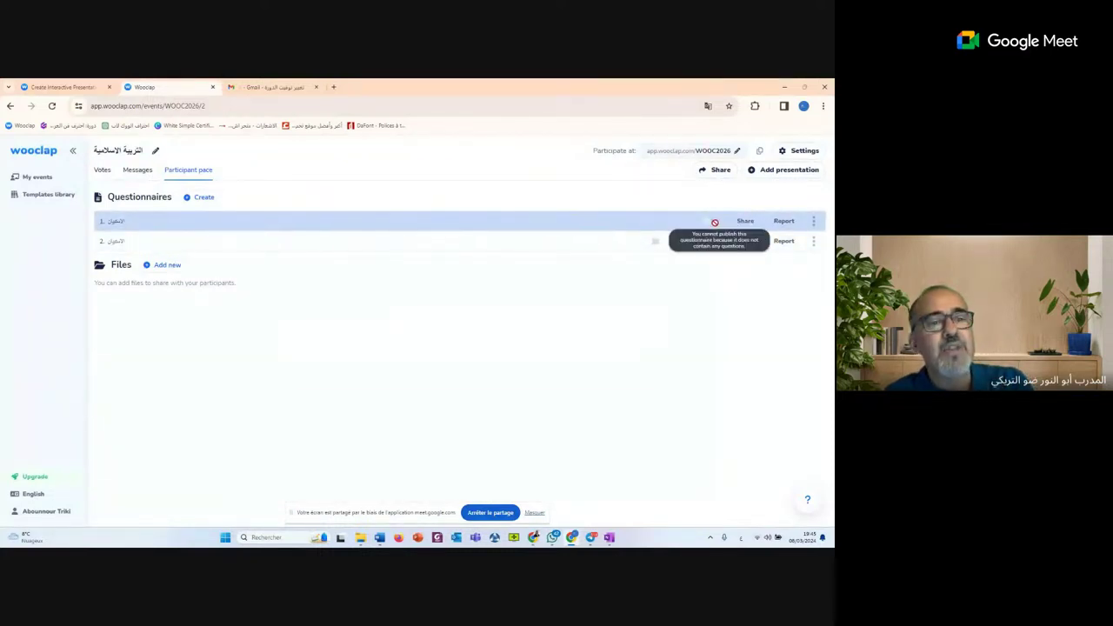
Copy the direct link to the first questionnaire from its sharing options
{"action": "left_click", "coordinate": [745, 221]}
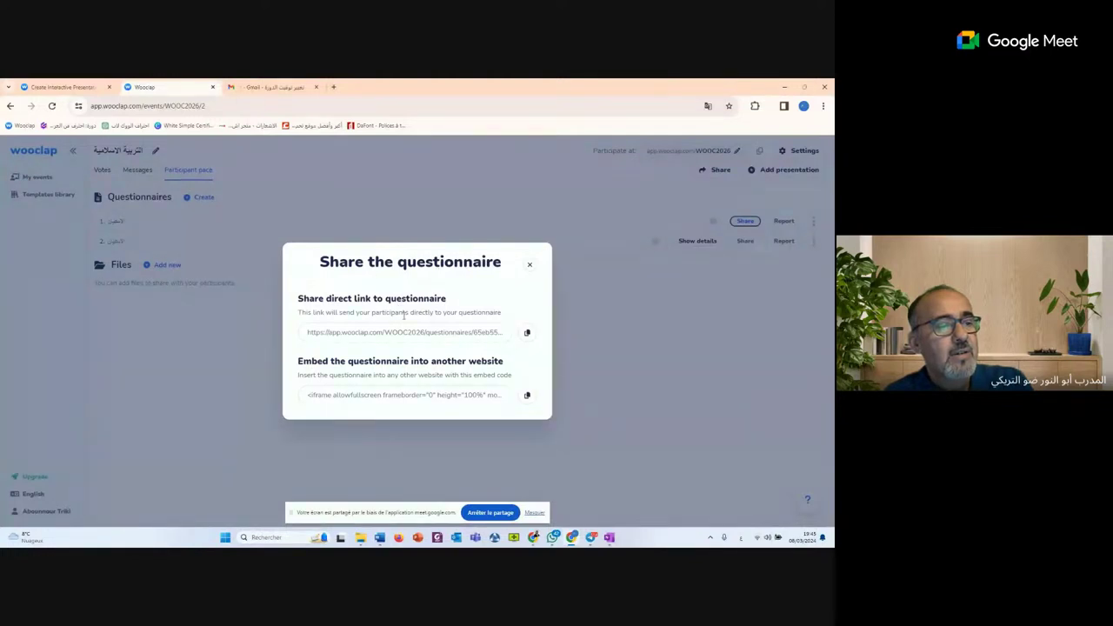
{"action": "left_click", "coordinate": [527, 334]}
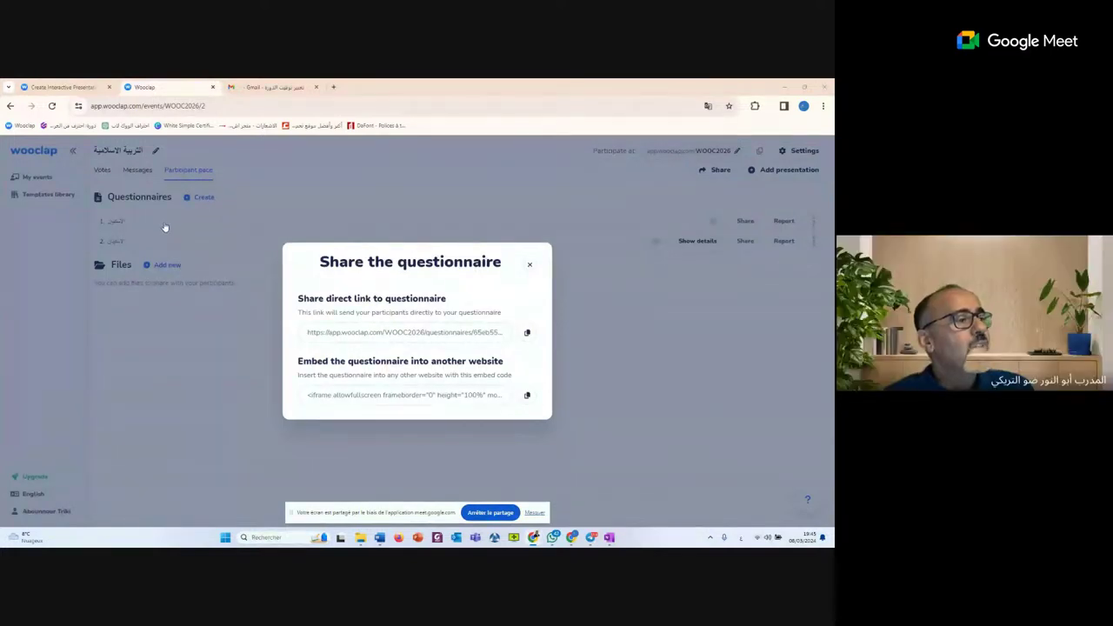
{"action": "left_click", "coordinate": [531, 266]}
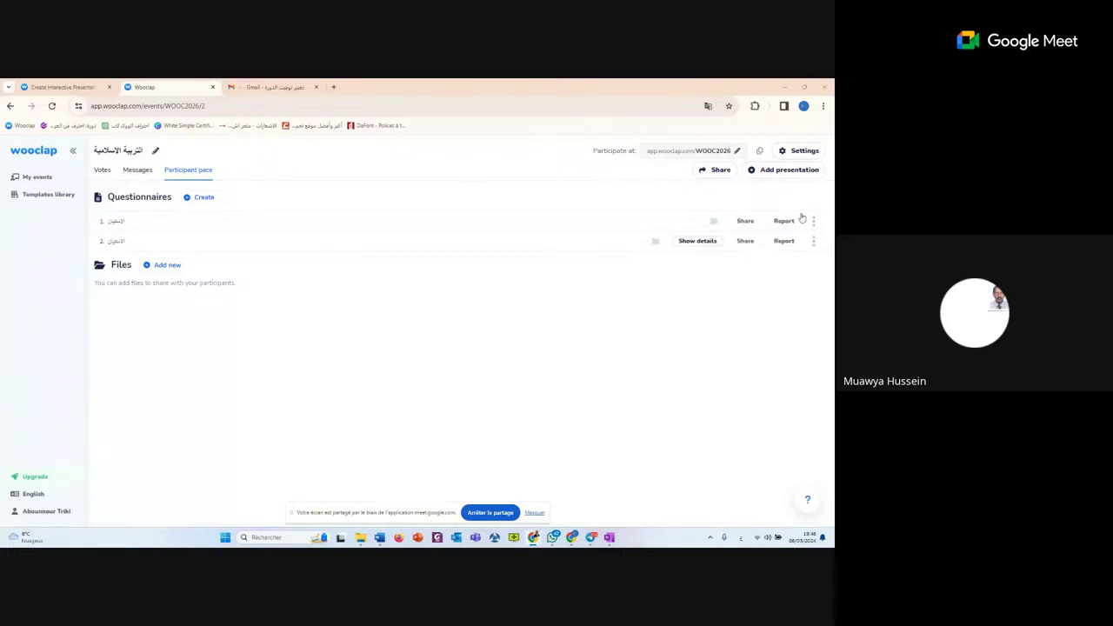
{"action": "left_click", "coordinate": [745, 223]}
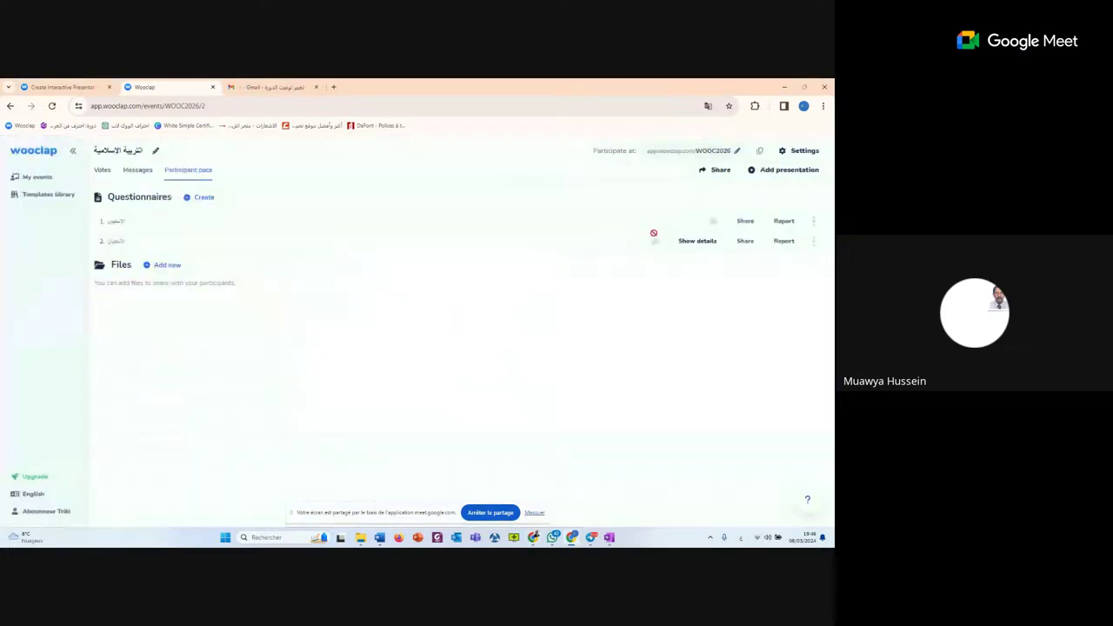
{"action": "left_click", "coordinate": [530, 265]}
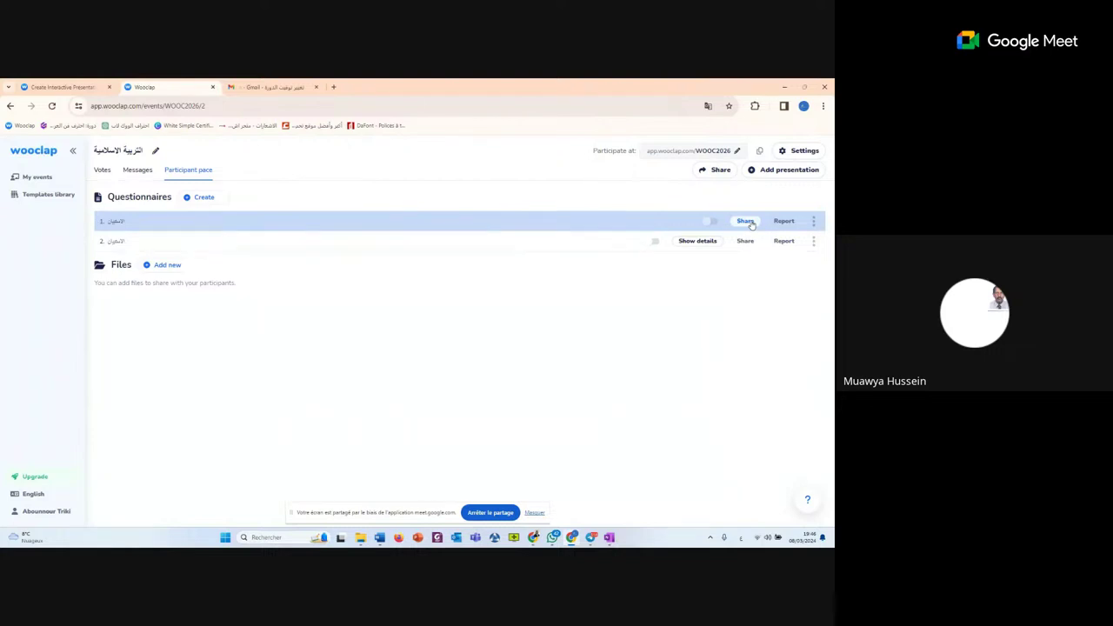
Review the management actions and sharing options available for the first questionnaire
{"action": "left_click", "coordinate": [814, 222]}
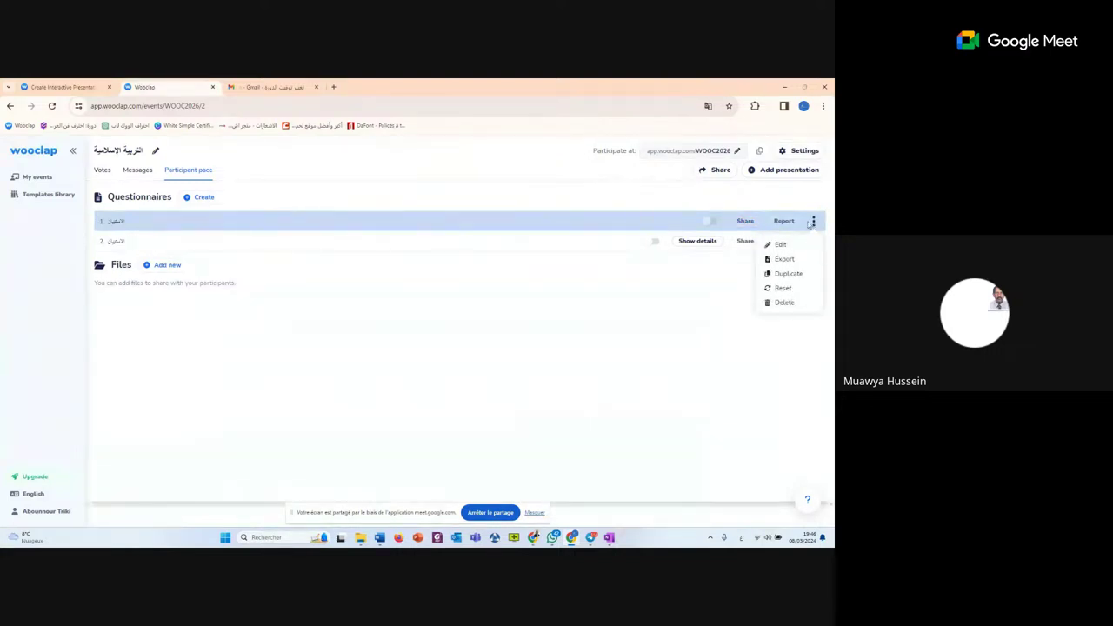
{"action": "left_click", "coordinate": [813, 222]}
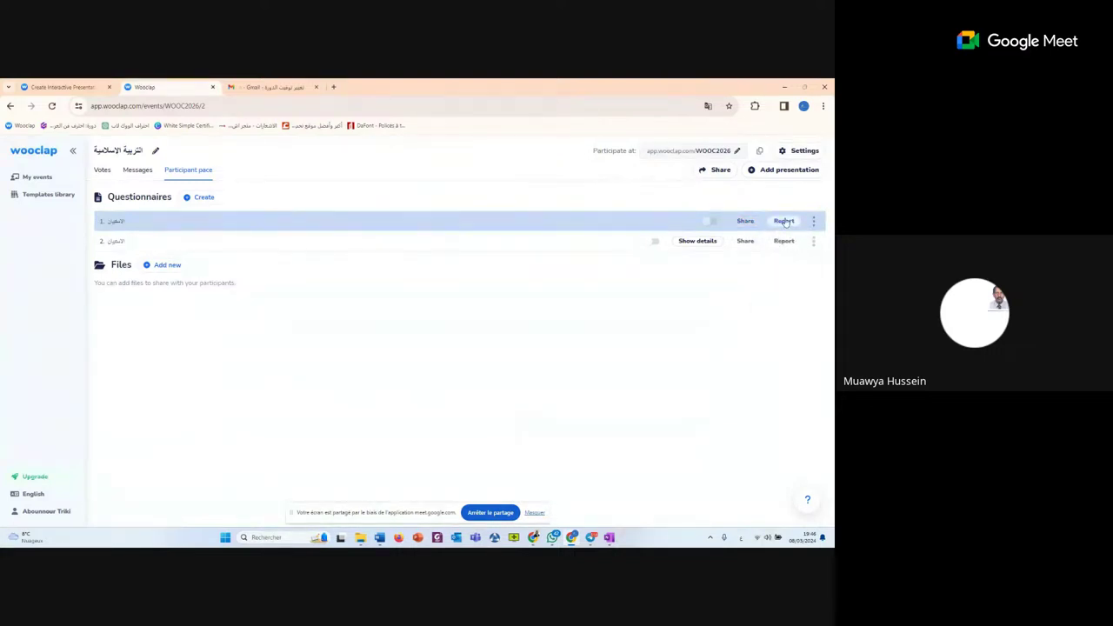
{"action": "left_click", "coordinate": [745, 221]}
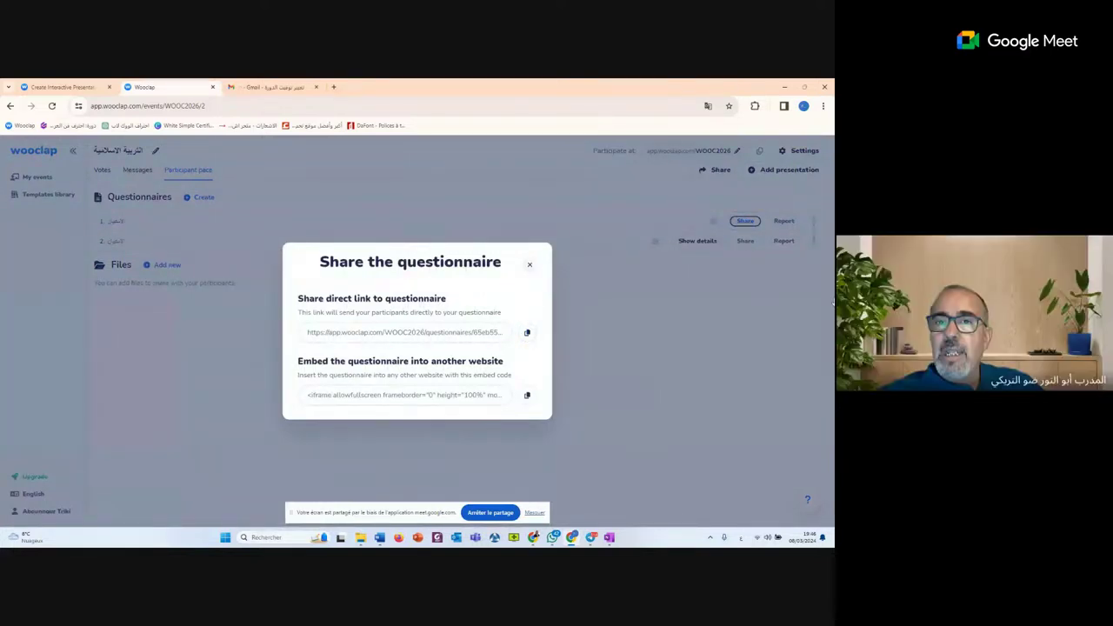
{"action": "left_click", "coordinate": [529, 266]}
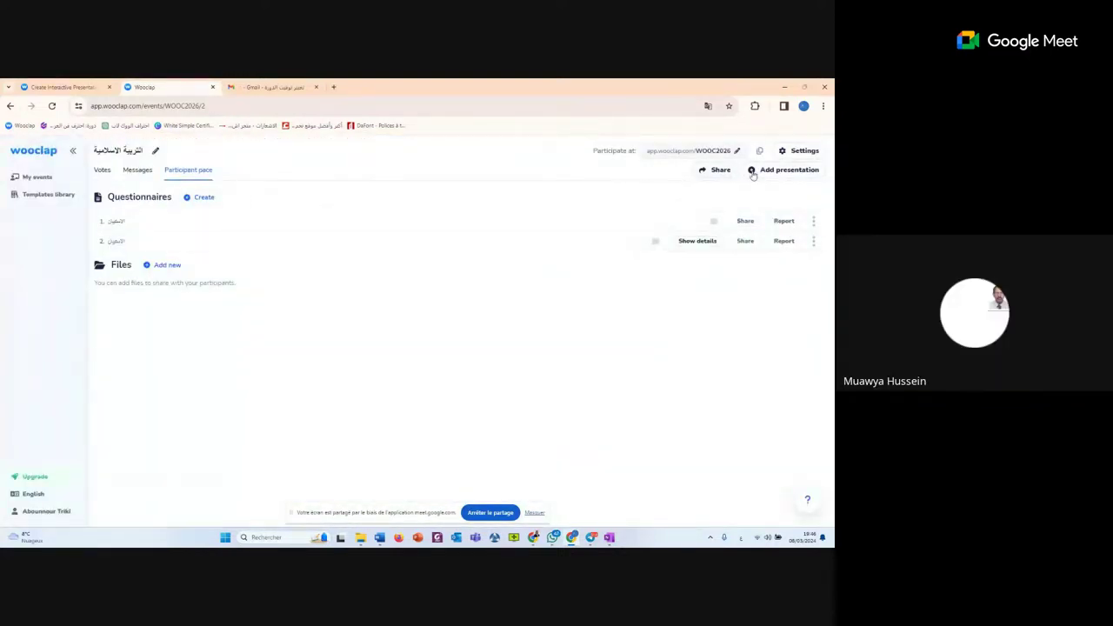
Review the event's collaborator invitation options and copy the code for sharing the whole event
{"action": "left_click", "coordinate": [719, 169]}
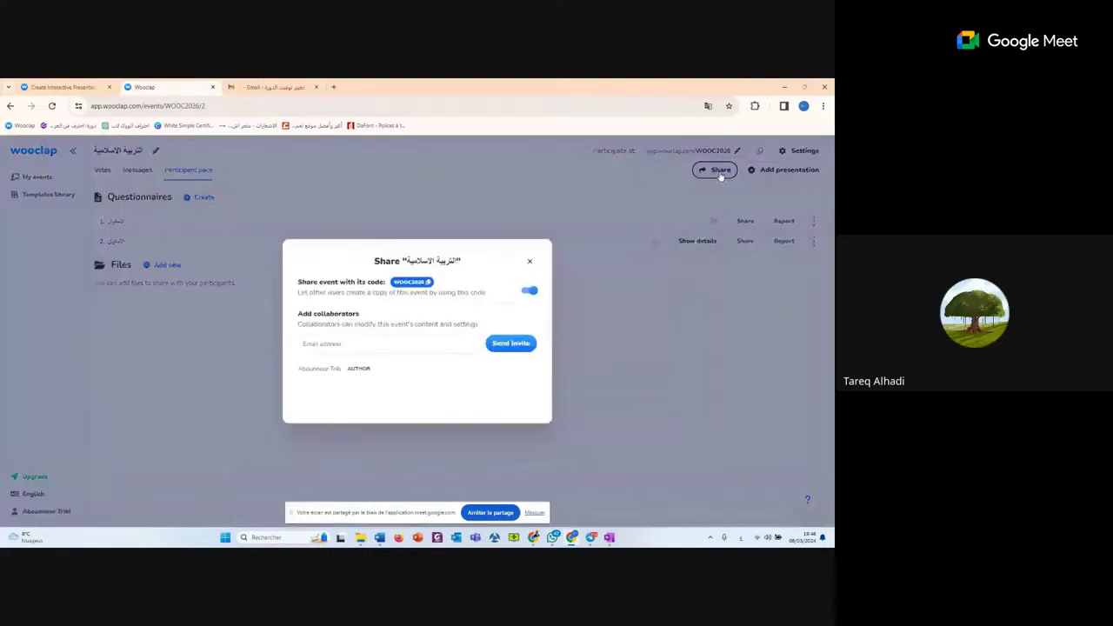
{"action": "left_click", "coordinate": [530, 261]}
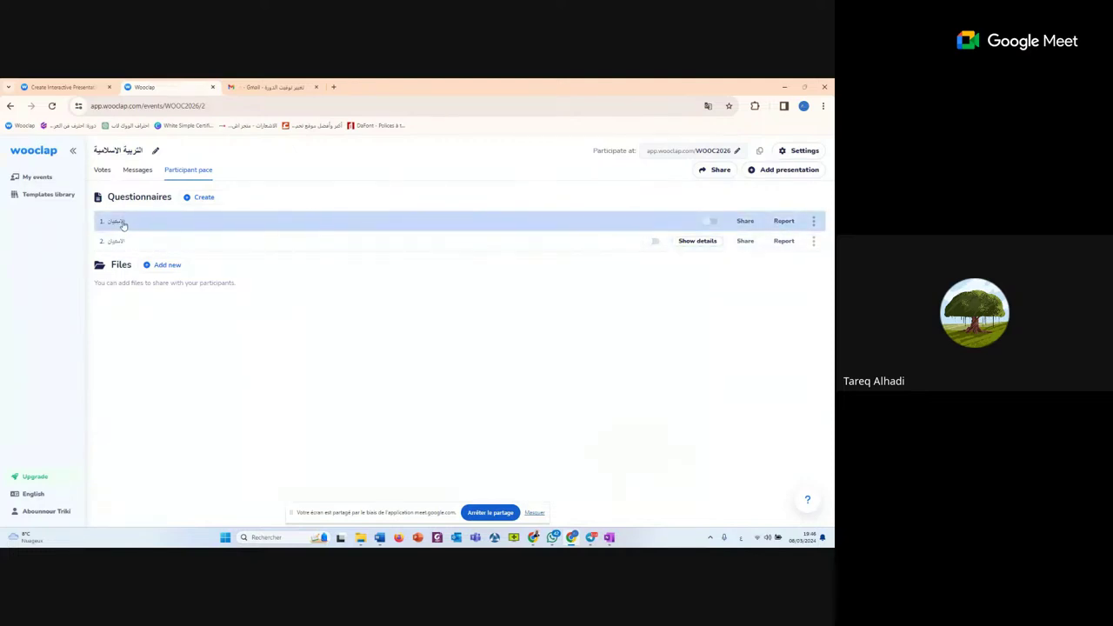
{"action": "left_click", "coordinate": [718, 171]}
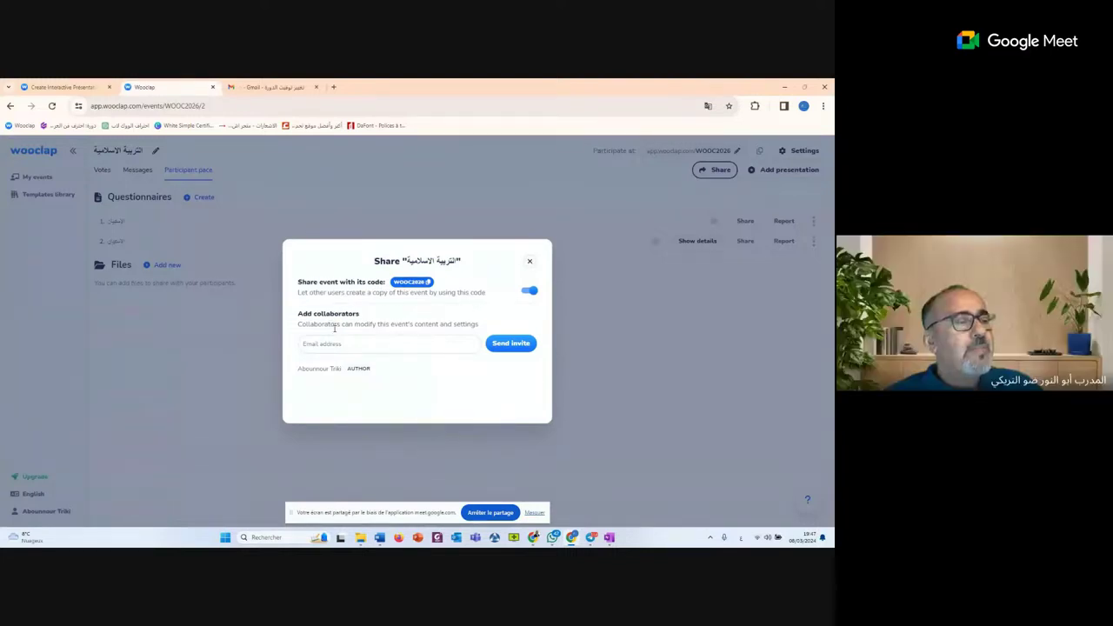
{"action": "left_click", "coordinate": [409, 342]}
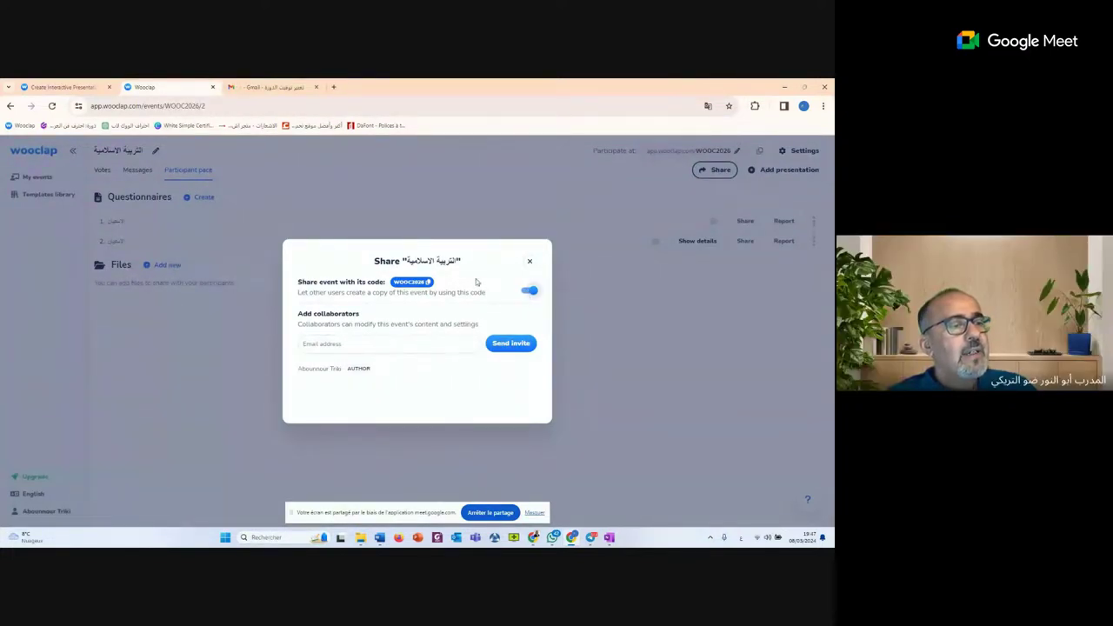
{"action": "left_click", "coordinate": [418, 281]}
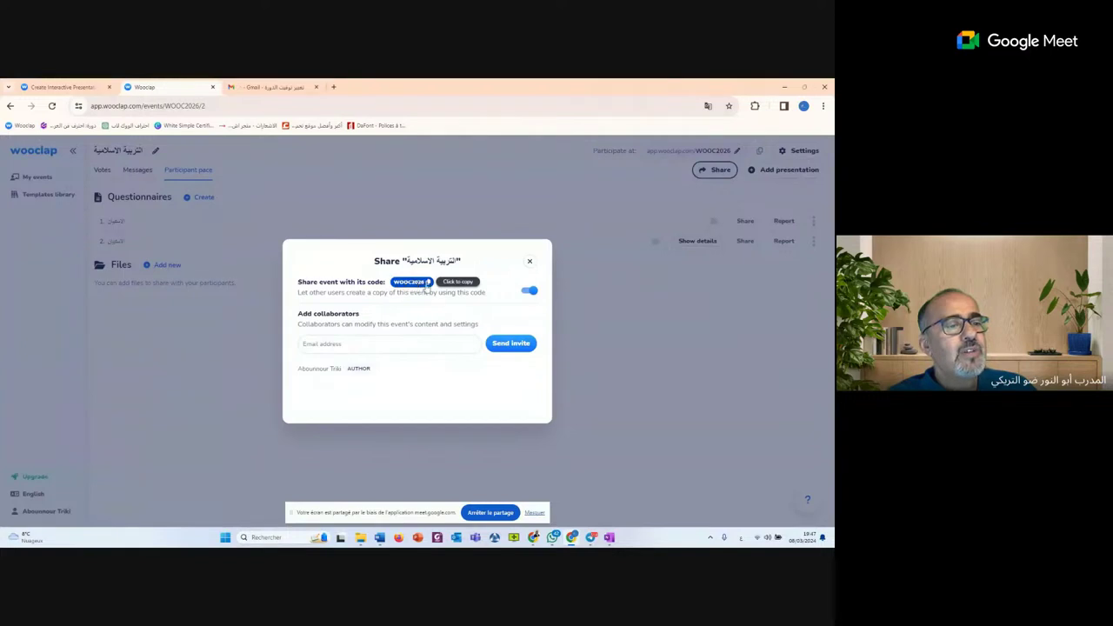
{"action": "left_click", "coordinate": [529, 263]}
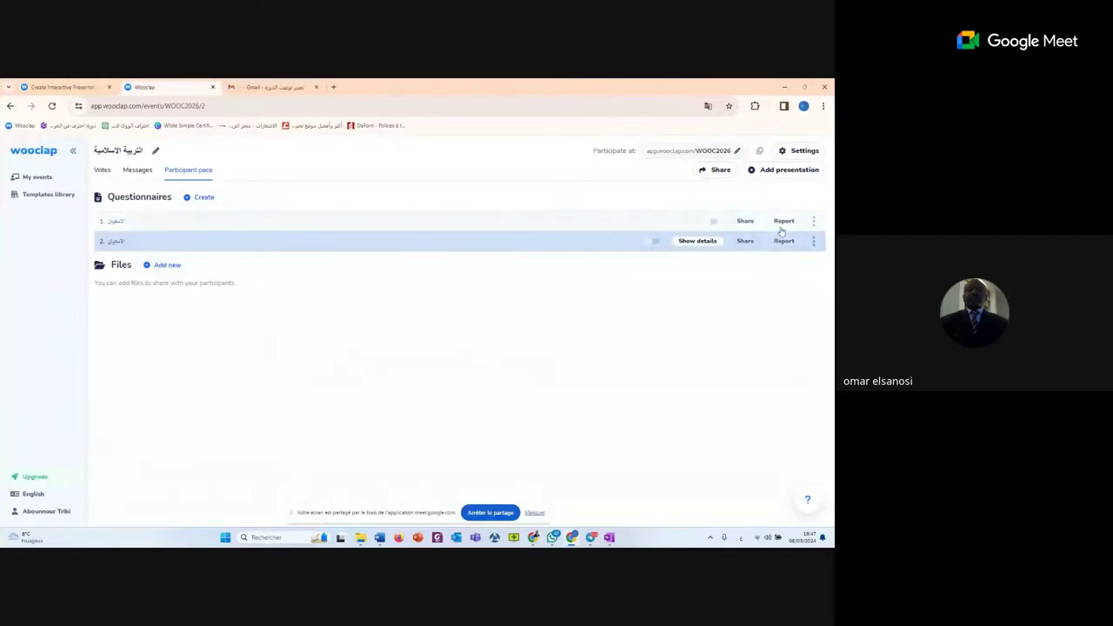
Inspect the first questionnaire's link and embed sharing options and the management actions of both questionnaires
{"action": "left_click", "coordinate": [813, 221]}
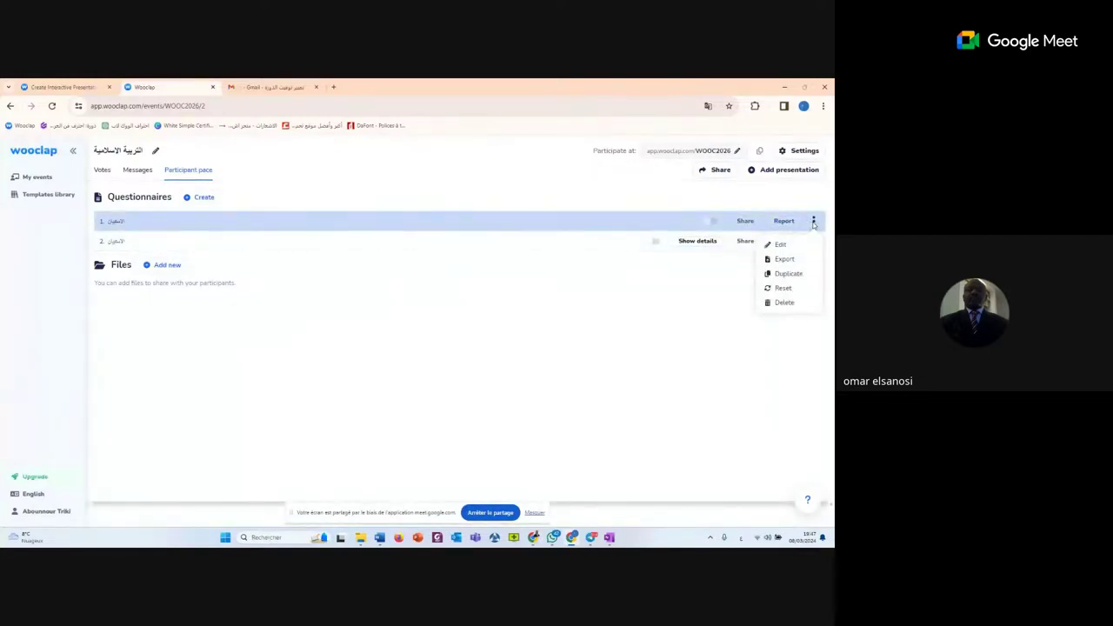
{"action": "left_click", "coordinate": [745, 220]}
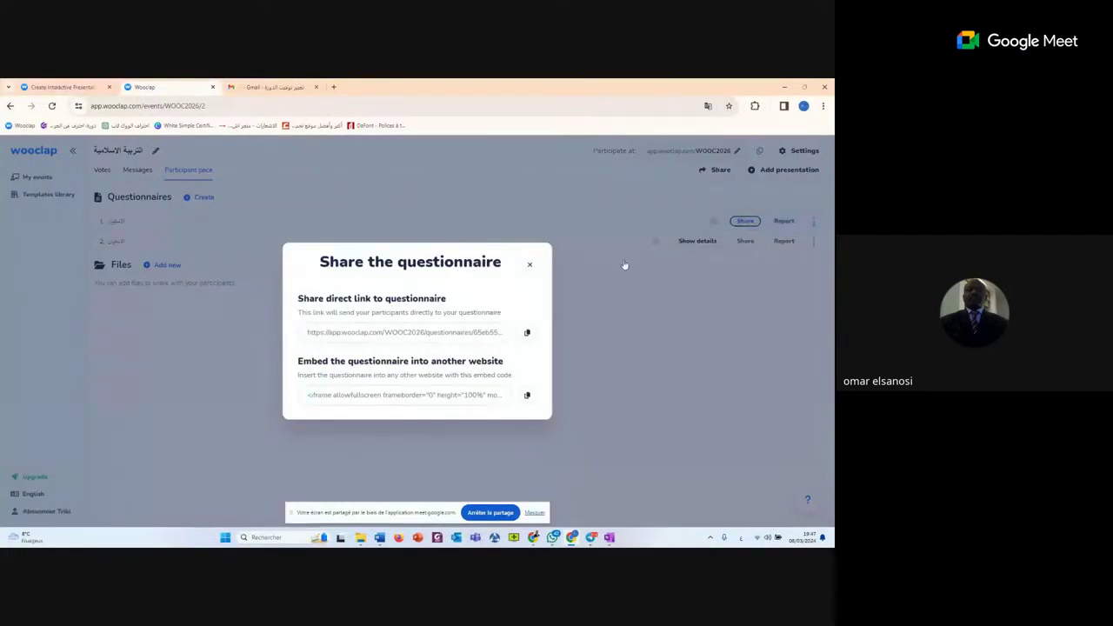
{"action": "left_click", "coordinate": [528, 264]}
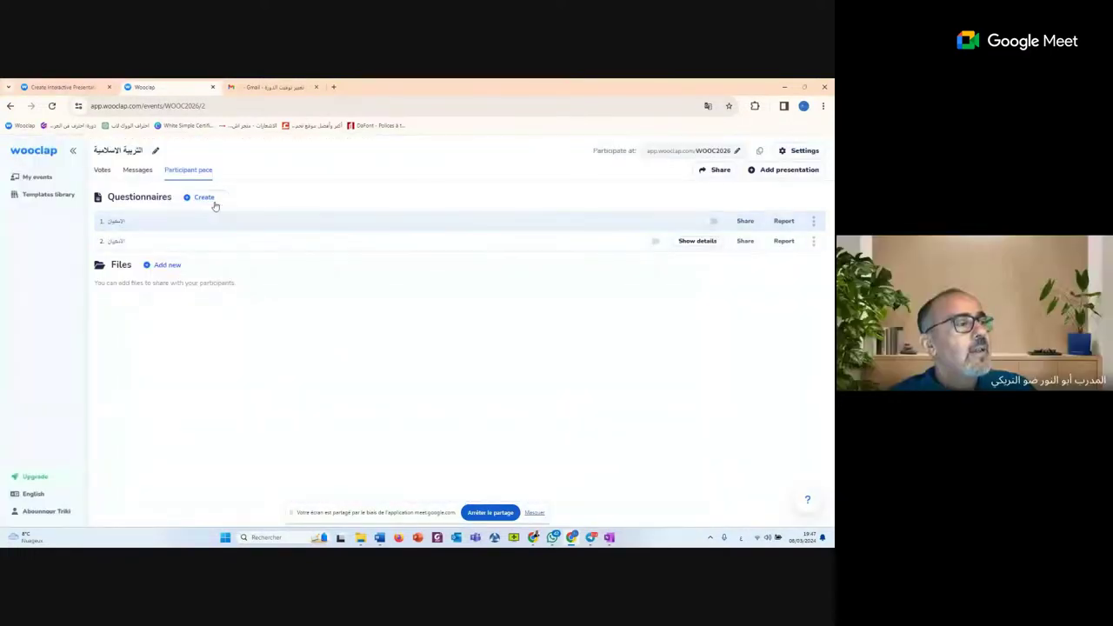
{"action": "left_click", "coordinate": [745, 221]}
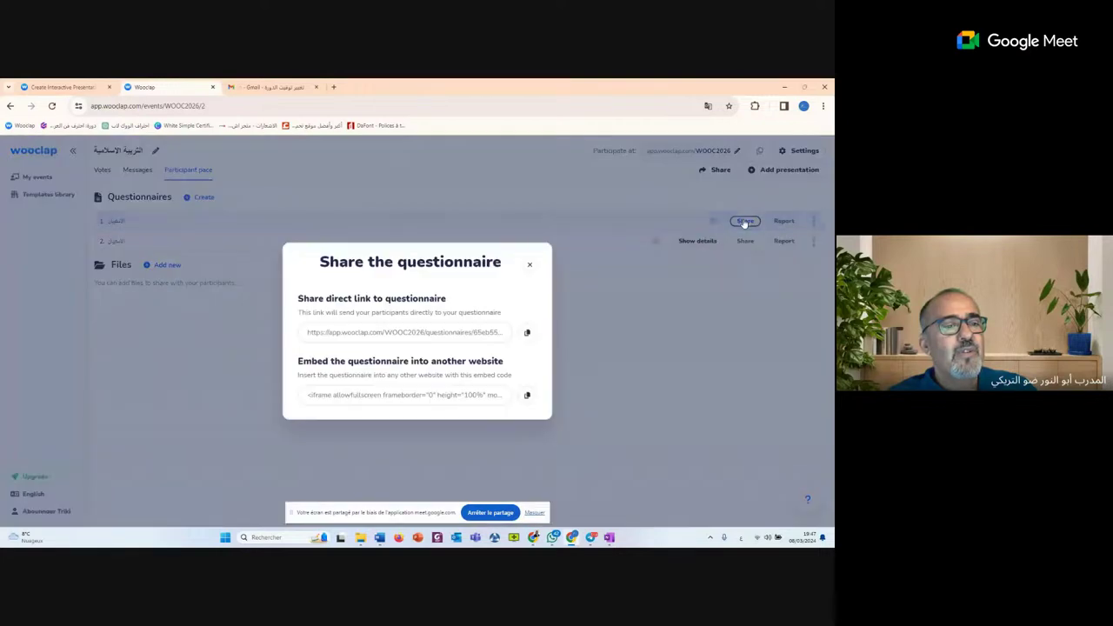
{"action": "left_click", "coordinate": [528, 264]}
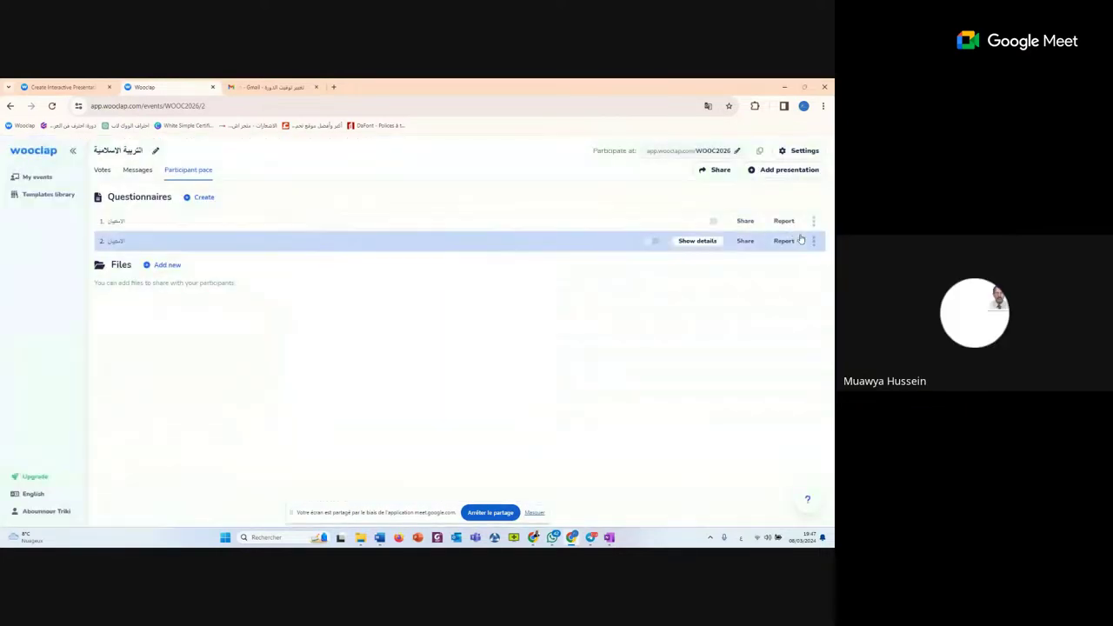
{"action": "left_click", "coordinate": [813, 241]}
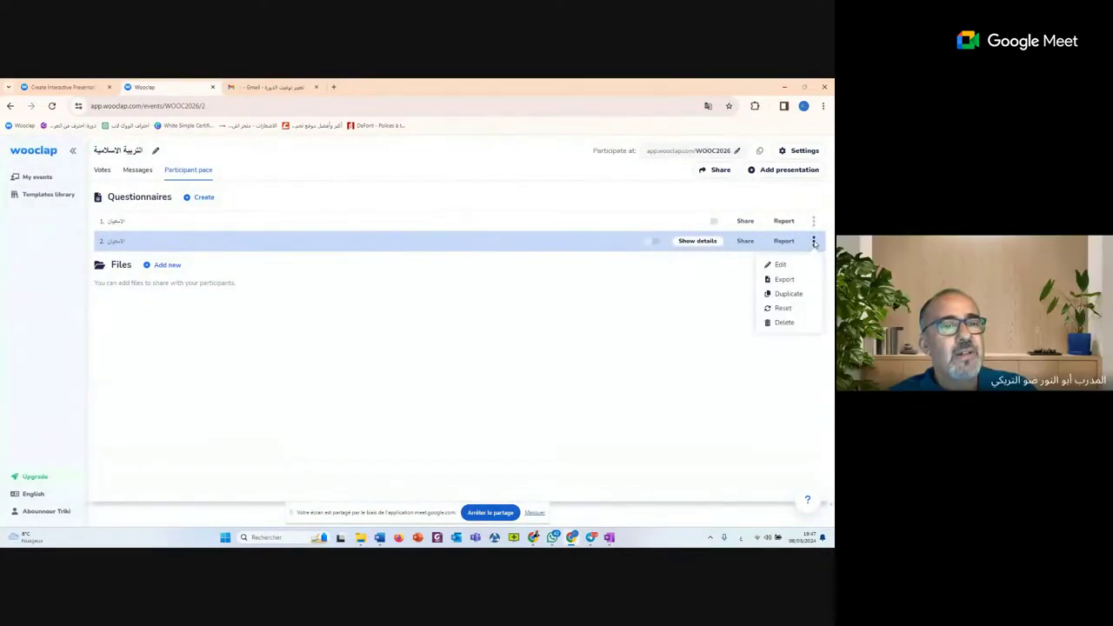
{"action": "left_click", "coordinate": [736, 208]}
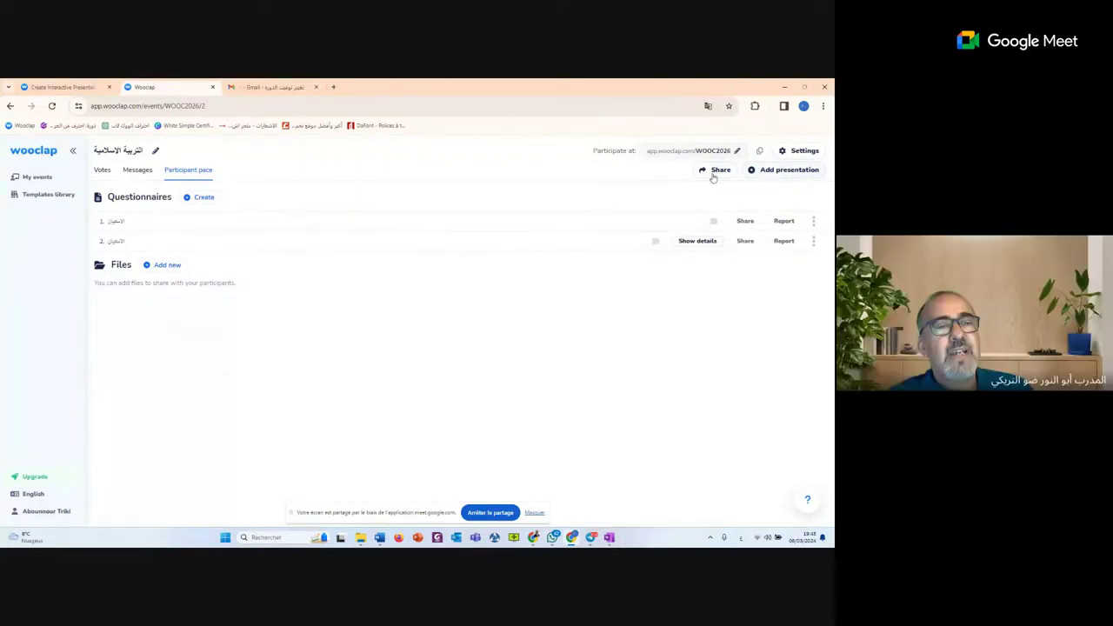
{"action": "left_click", "coordinate": [777, 172]}
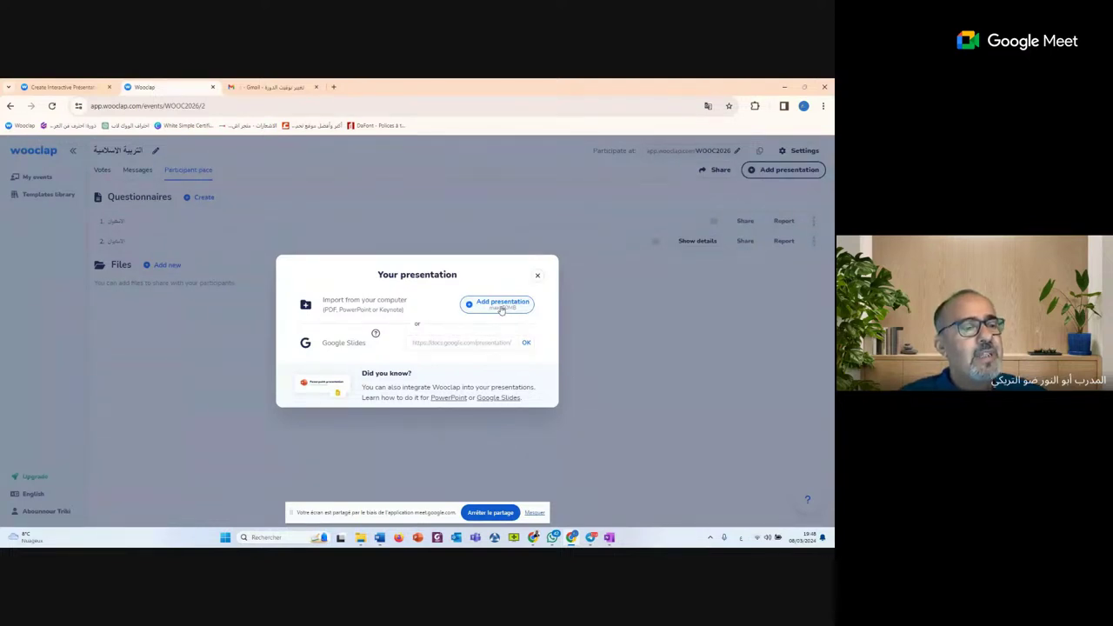
{"action": "left_click", "coordinate": [501, 309]}
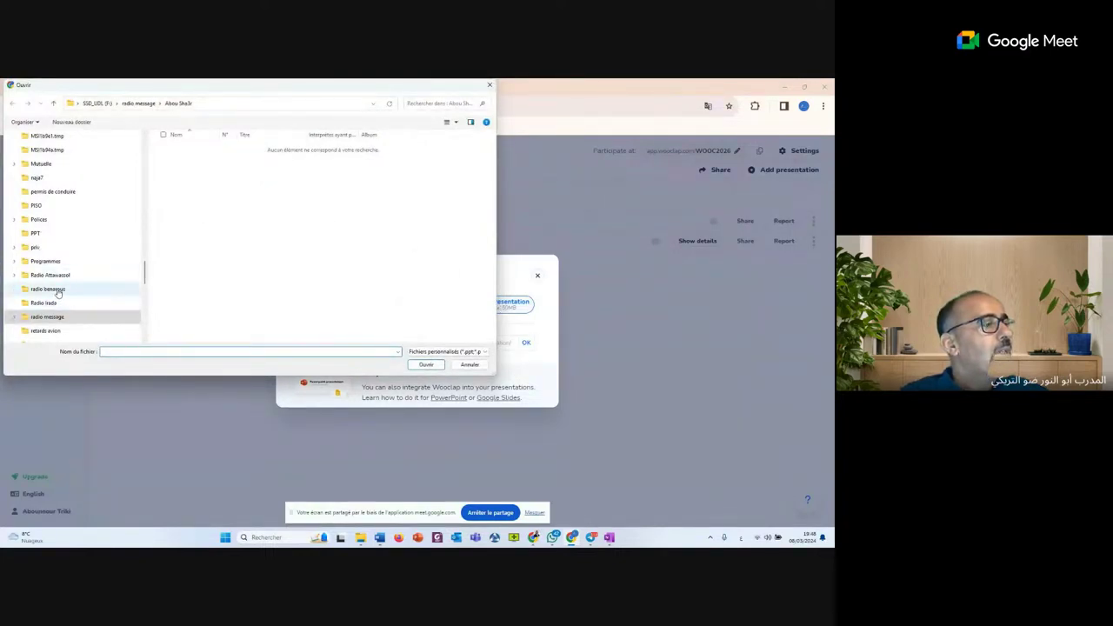
{"action": "scroll", "coordinate": [75, 302], "scroll_direction": "up", "scroll_amount": 3}
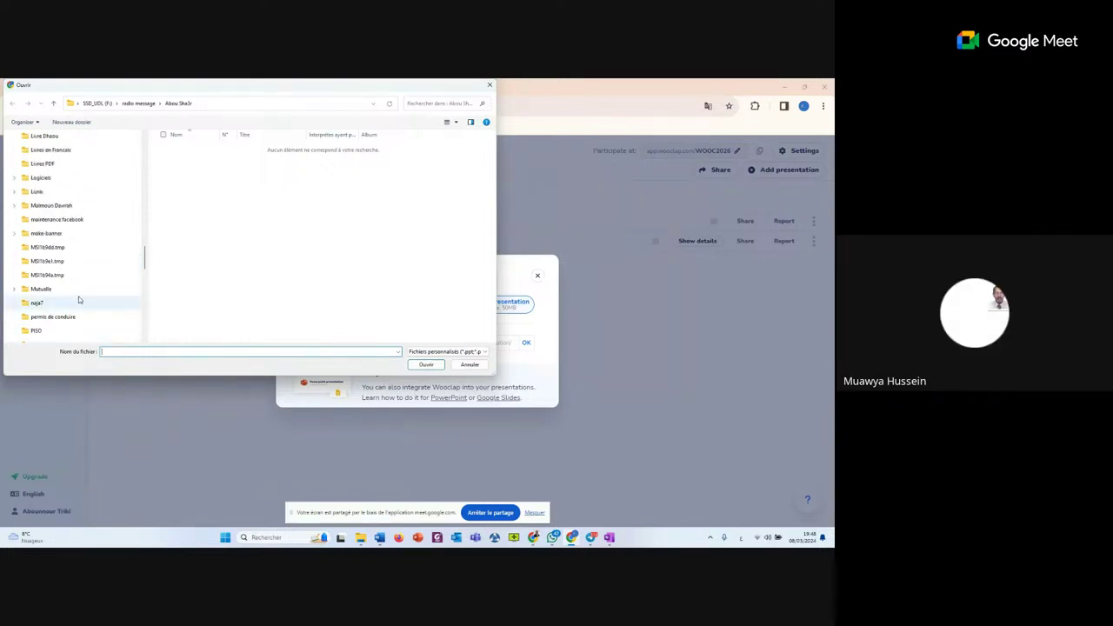
{"action": "scroll", "coordinate": [78, 300], "scroll_direction": "up", "scroll_amount": 10}
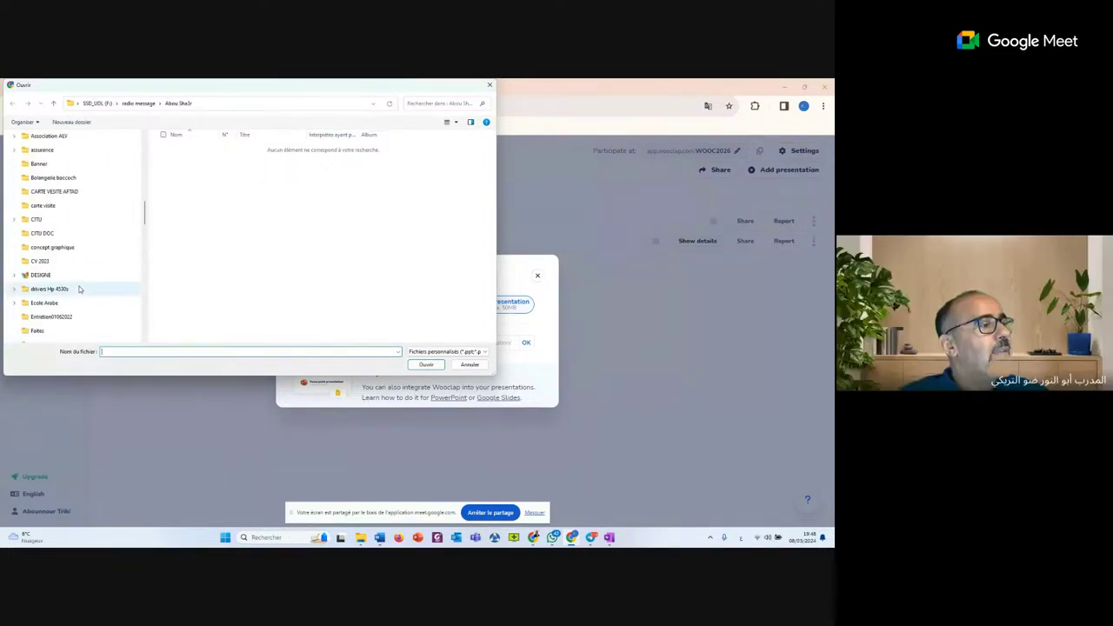
{"action": "scroll", "coordinate": [78, 285], "scroll_direction": "up", "scroll_amount": 2}
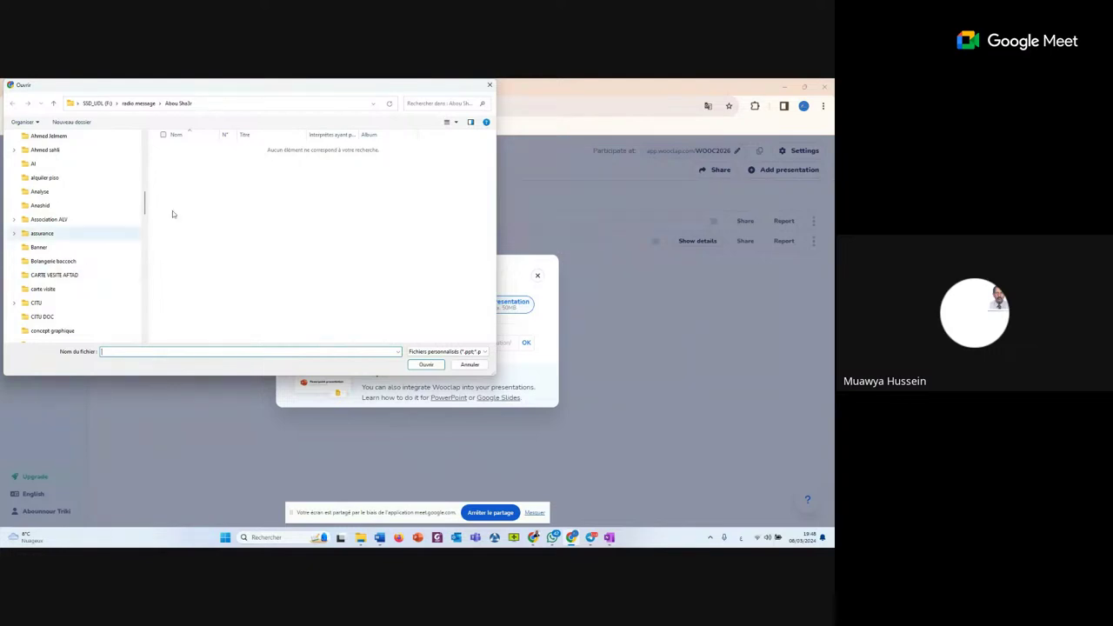
{"action": "left_click", "coordinate": [490, 84]}
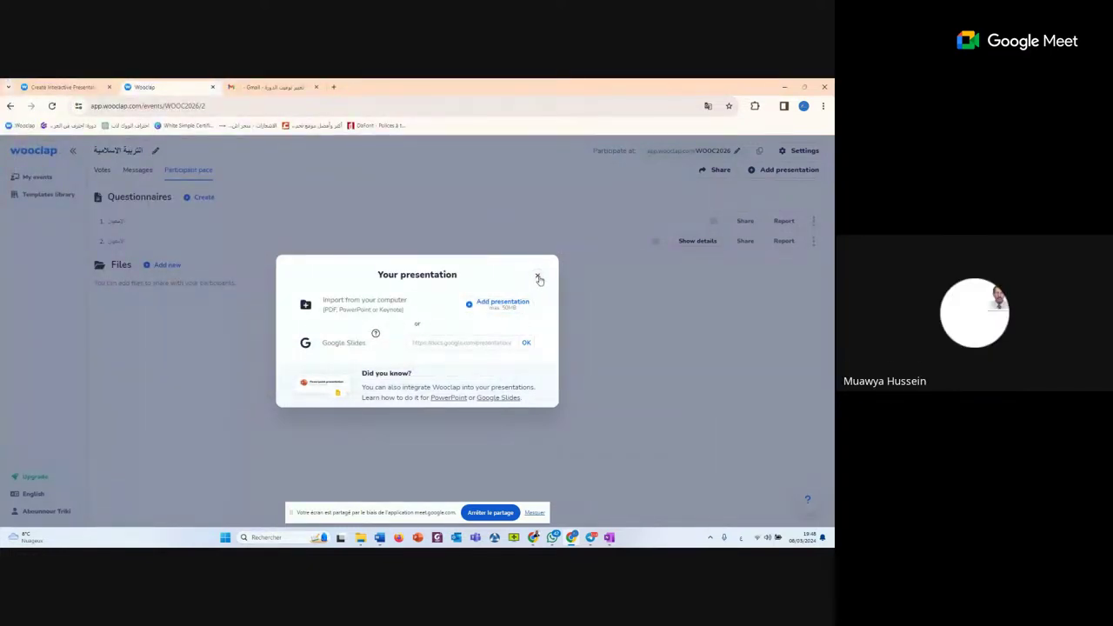
{"action": "left_click", "coordinate": [538, 278]}
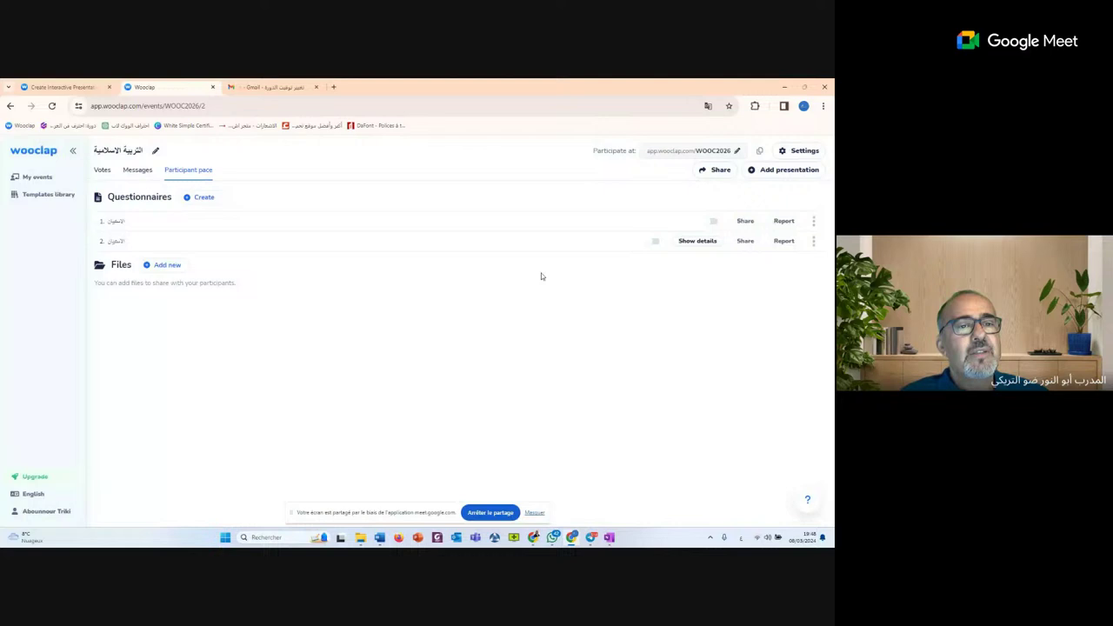
Start adding a presentation from the computer and browse to Formation > Wooclap > دورة مارس 2024 > الاعلانات > دورة مارس 2024
{"action": "left_click", "coordinate": [783, 171]}
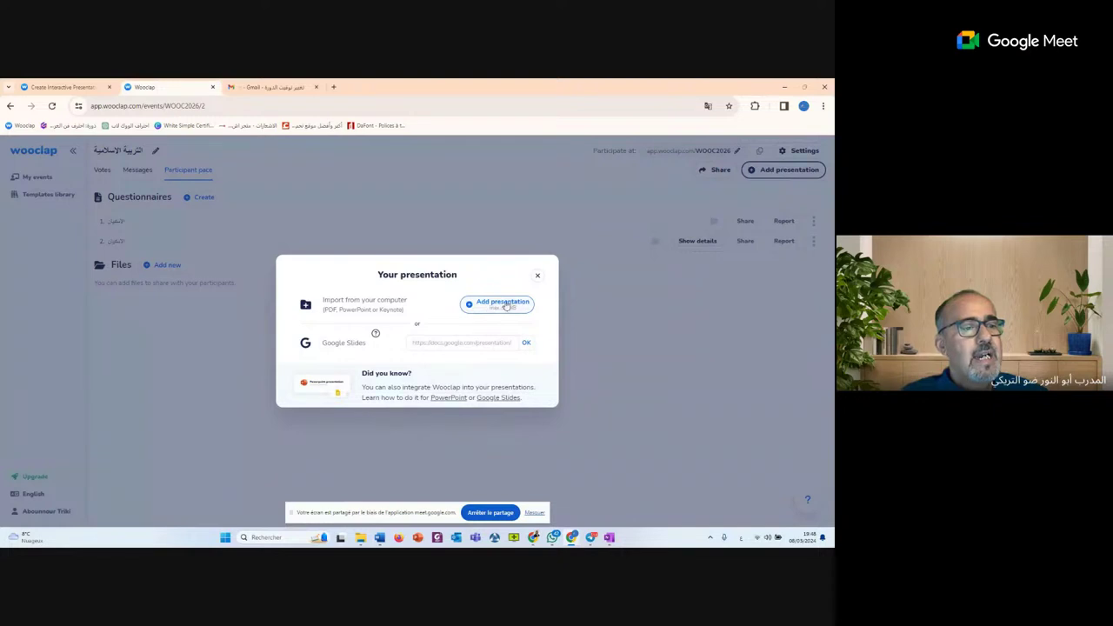
{"action": "left_click", "coordinate": [499, 309]}
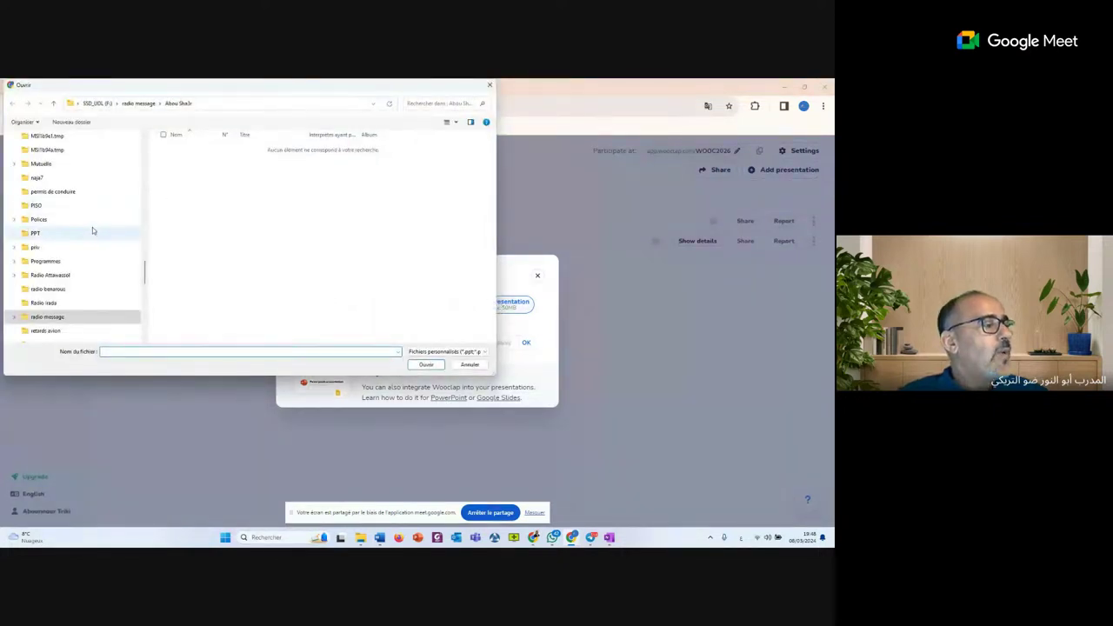
{"action": "scroll", "coordinate": [92, 226], "scroll_direction": "up", "scroll_amount": 3}
{"action": "scroll", "coordinate": [92, 230], "scroll_direction": "up", "scroll_amount": 8}
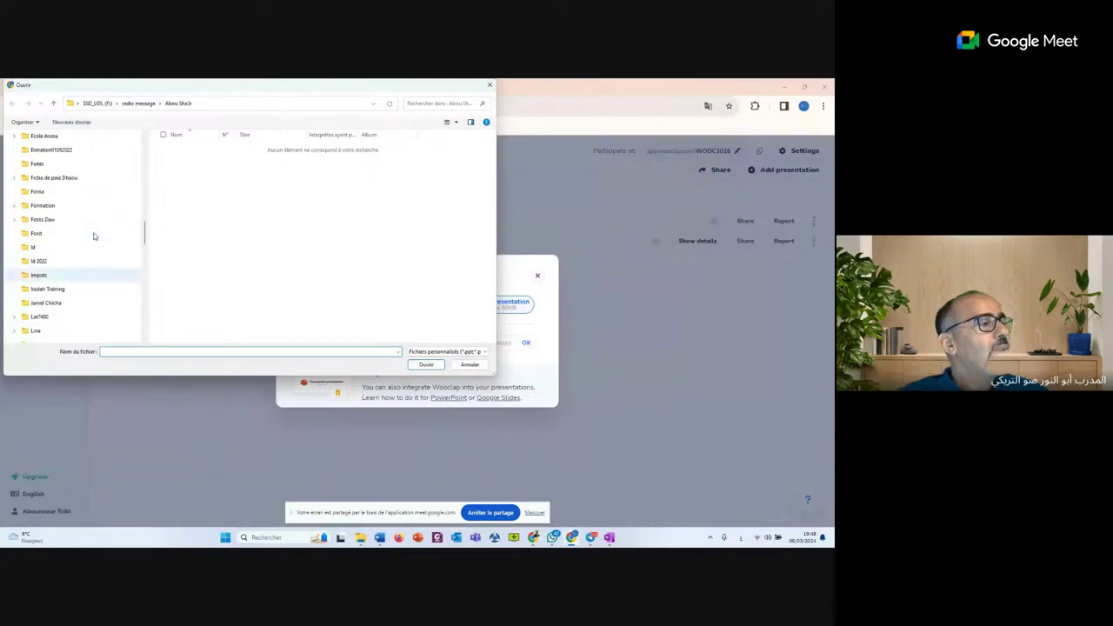
{"action": "left_click", "coordinate": [58, 289]}
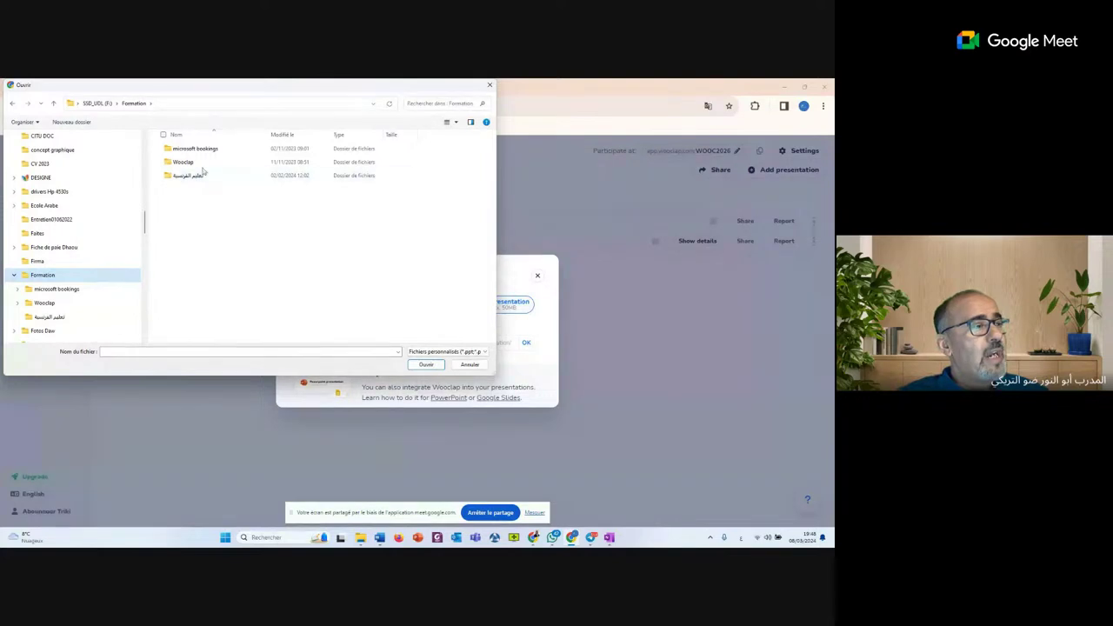
{"action": "double_click", "coordinate": [185, 162]}
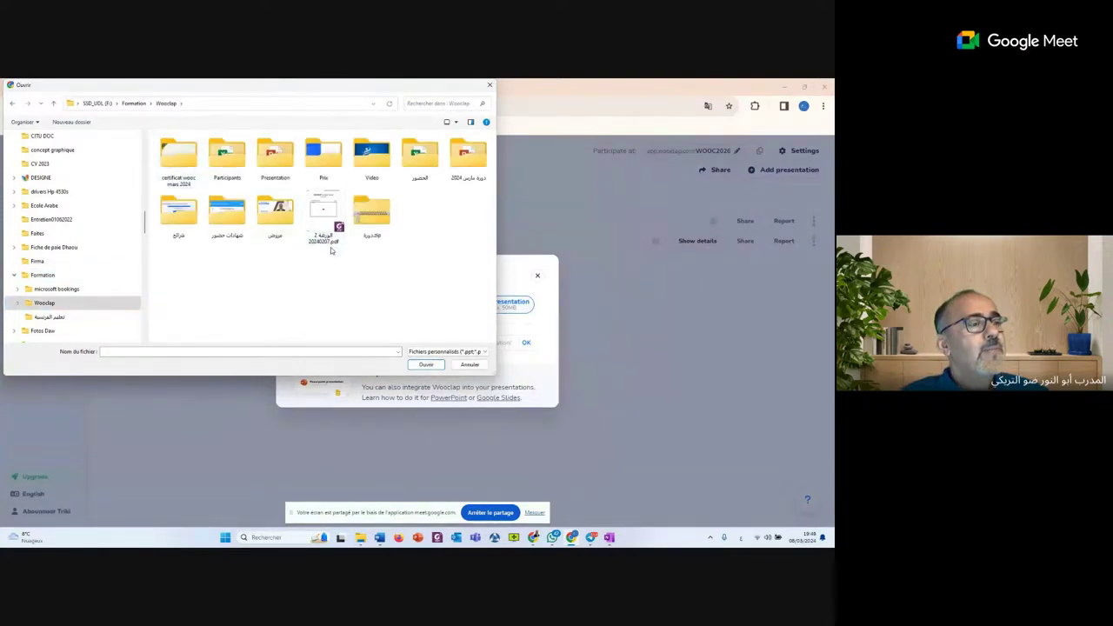
{"action": "double_click", "coordinate": [468, 156]}
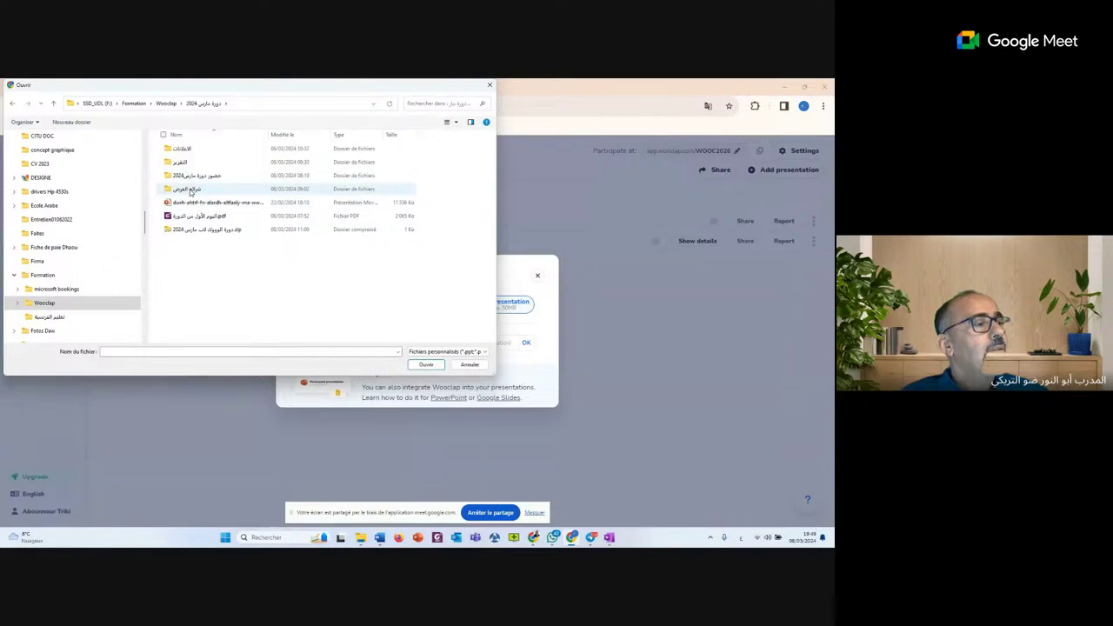
{"action": "double_click", "coordinate": [181, 149]}
{"action": "double_click", "coordinate": [179, 153]}
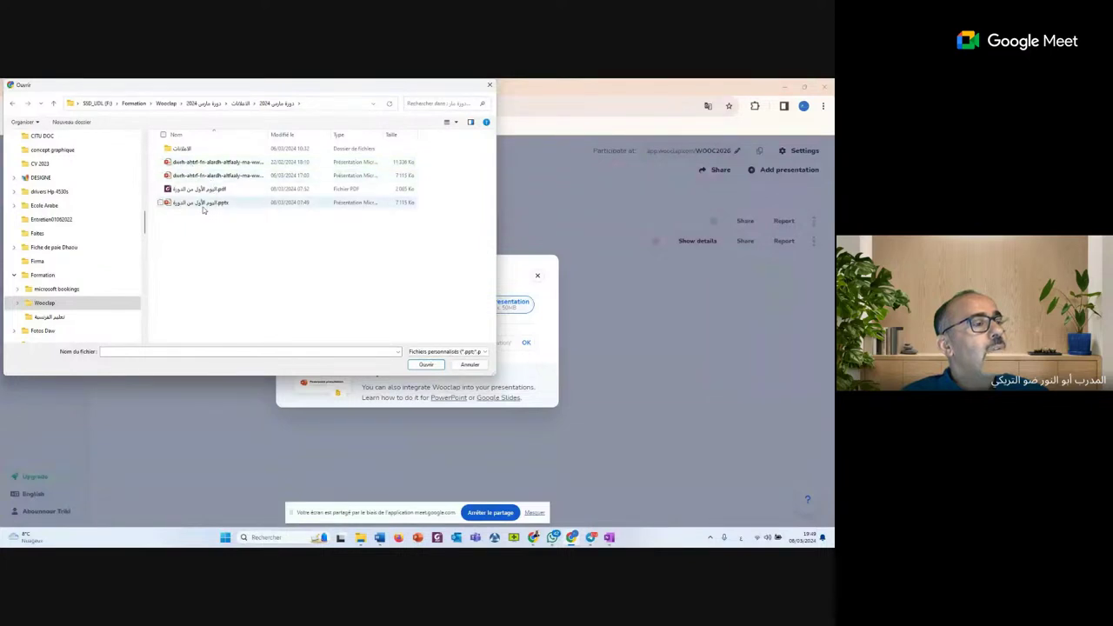
Upload the PowerPoint file اليوم الأول من الدورة.pptx to the event and dismiss the upload and conversion notifications
{"action": "left_click", "coordinate": [203, 203]}
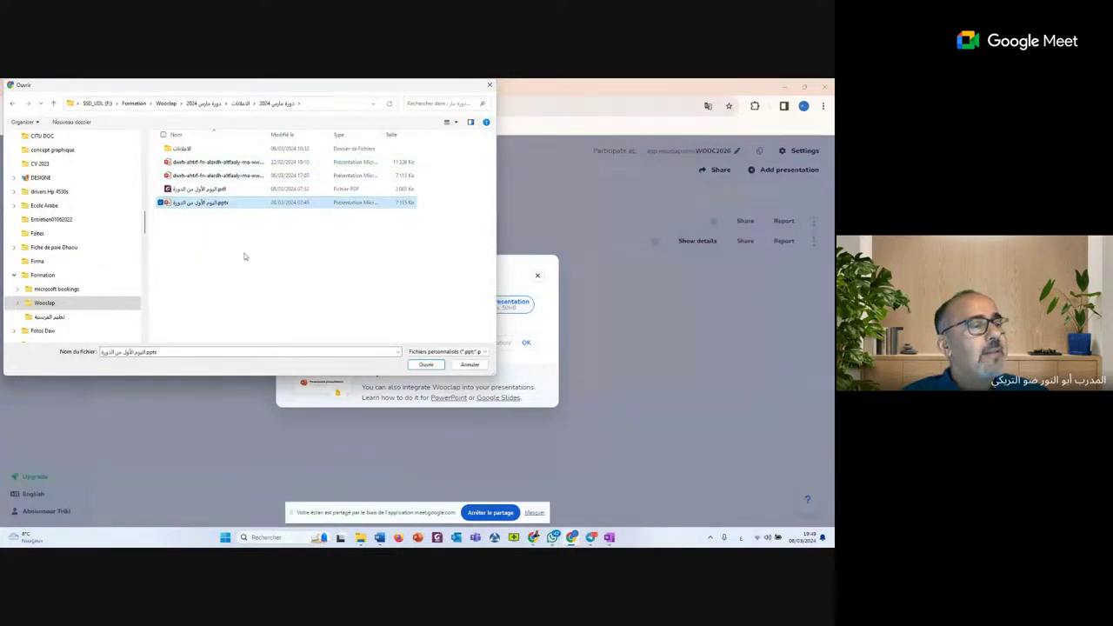
{"action": "left_click", "coordinate": [425, 365]}
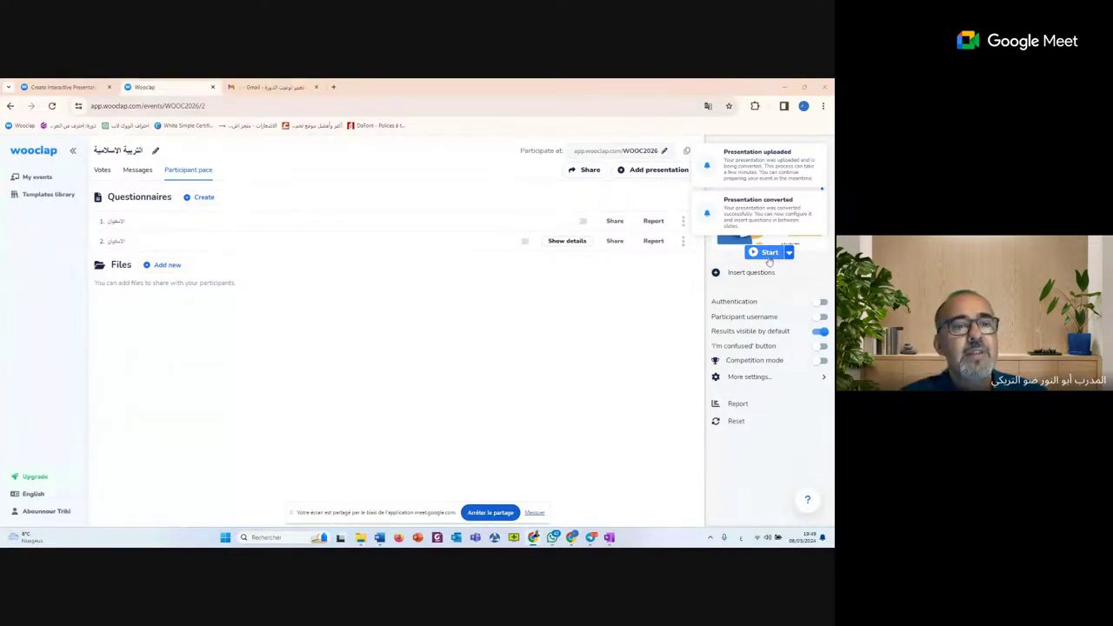
{"action": "left_click", "coordinate": [823, 201]}
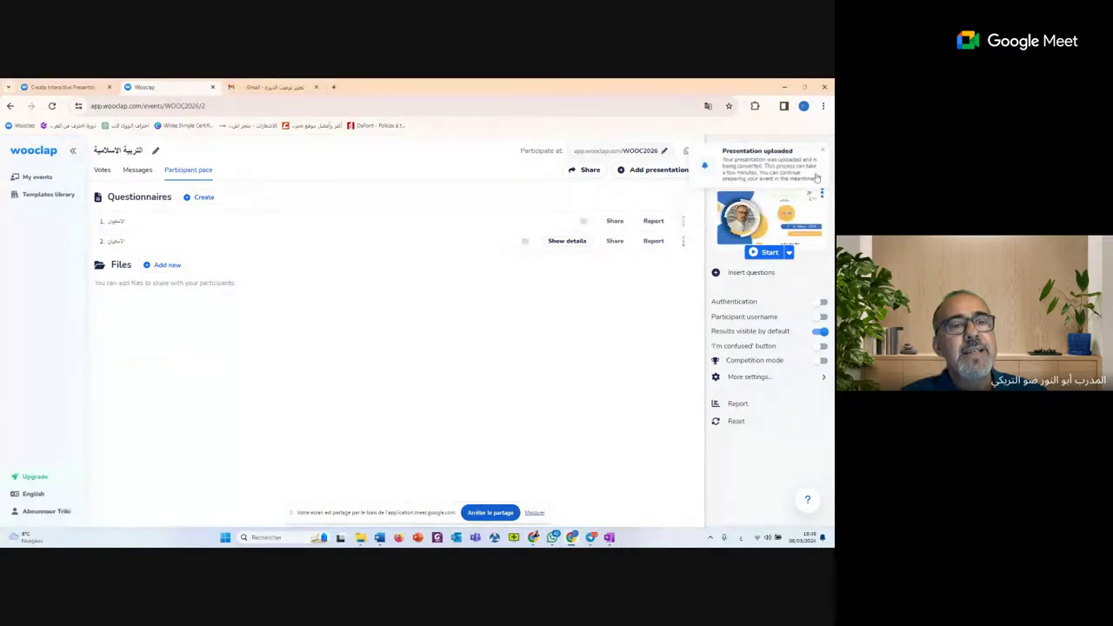
{"action": "left_click", "coordinate": [823, 148]}
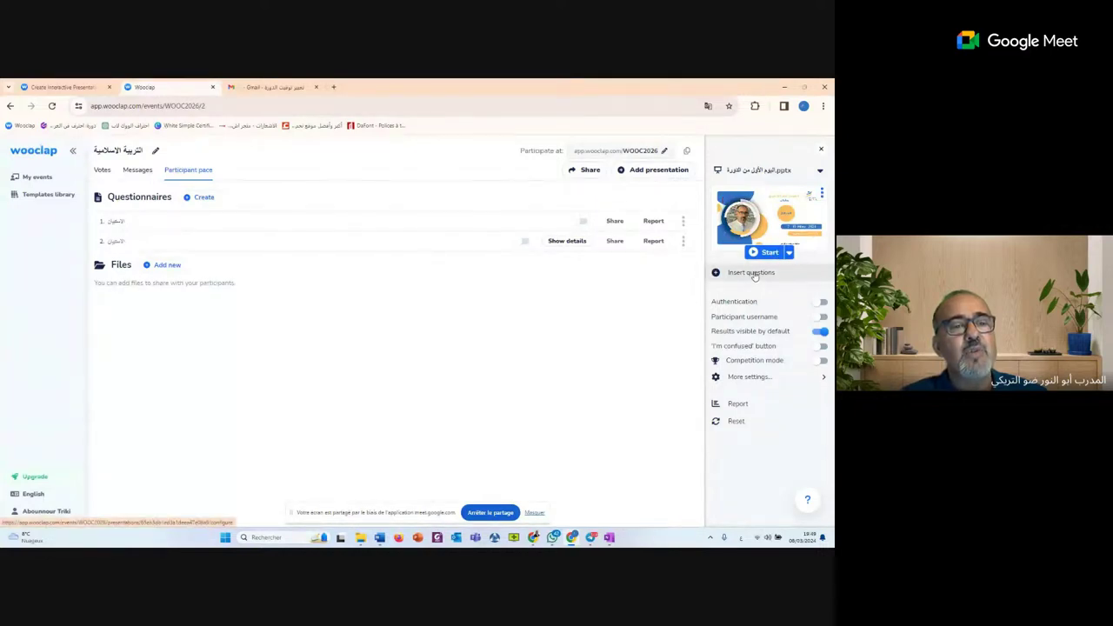
Open question insertion for the imported presentation, skip its introduction, and look through the slide thumbnails
{"action": "left_click", "coordinate": [754, 272]}
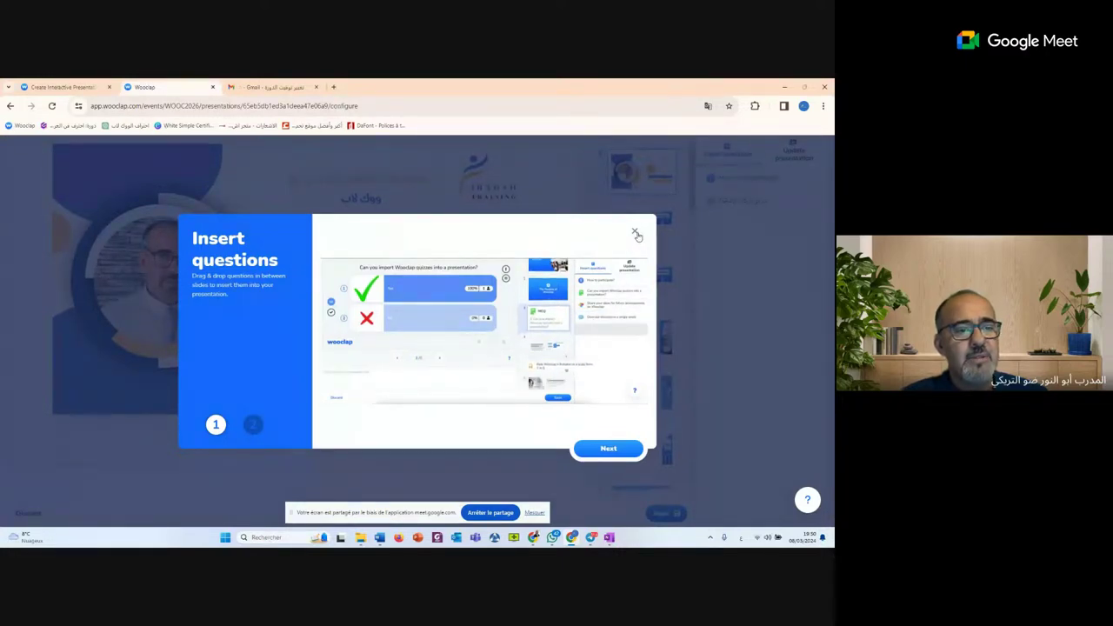
{"action": "left_click", "coordinate": [635, 233]}
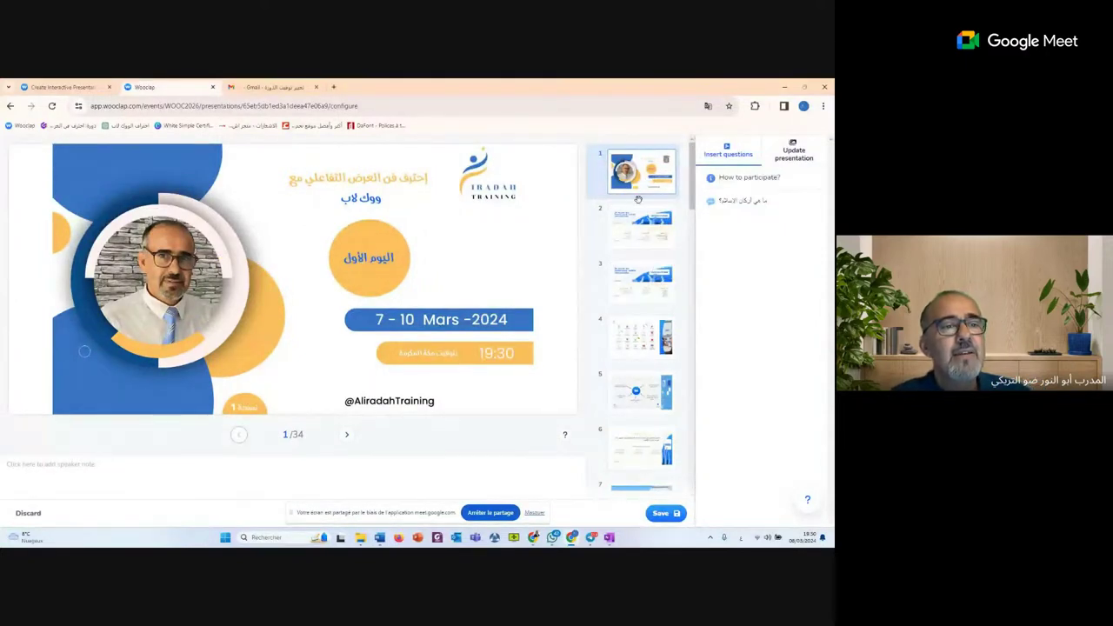
{"action": "scroll", "coordinate": [643, 261], "scroll_direction": "down", "scroll_amount": 5}
{"action": "scroll", "coordinate": [613, 367], "scroll_direction": "down", "scroll_amount": 10}
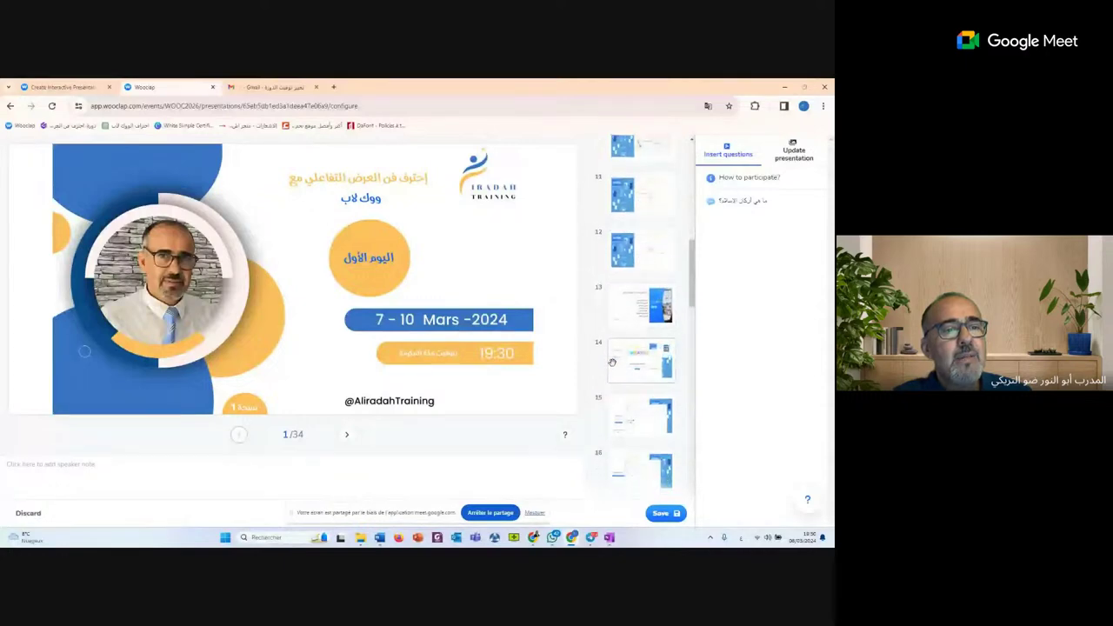
{"action": "scroll", "coordinate": [615, 367], "scroll_direction": "down", "scroll_amount": 2}
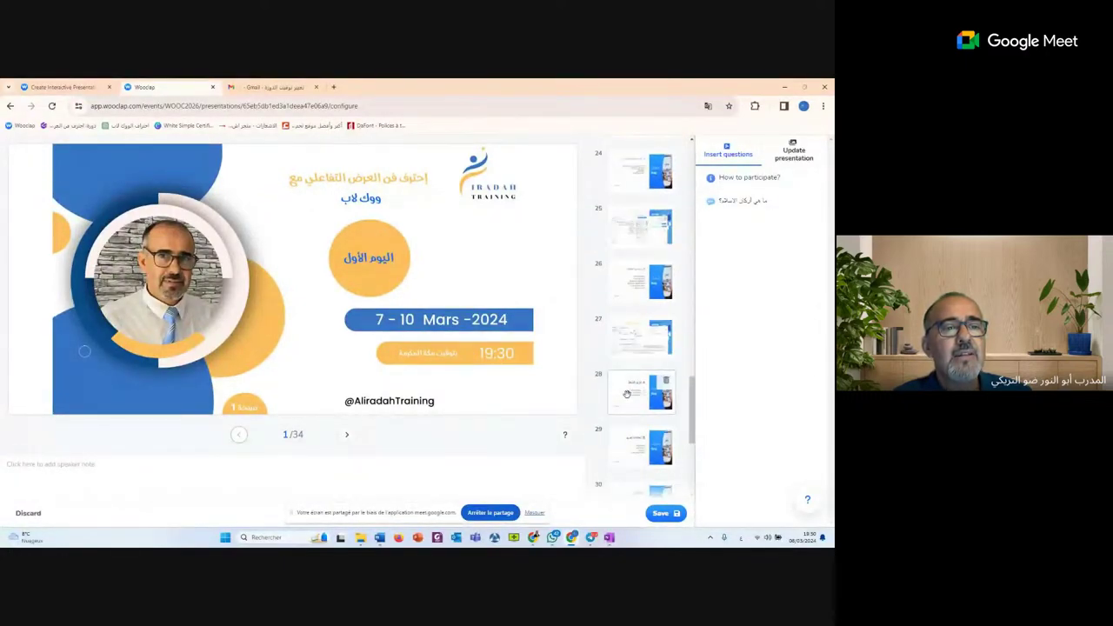
{"action": "scroll", "coordinate": [628, 386], "scroll_direction": "up", "scroll_amount": 15}
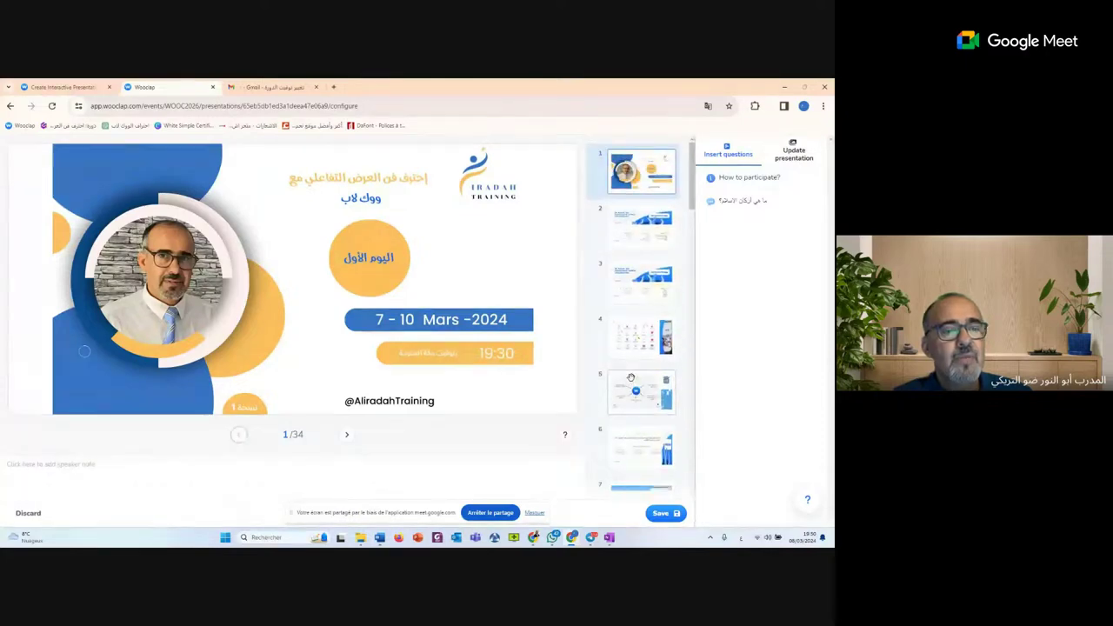
Insert the open question ما هي أركان الاسلام؟ into the presentation as slides 2, 4 and 6, and save it
{"action": "left_click", "coordinate": [744, 201]}
{"action": "left_click_drag", "start_coordinate": [744, 201], "coordinate": [640, 219]}
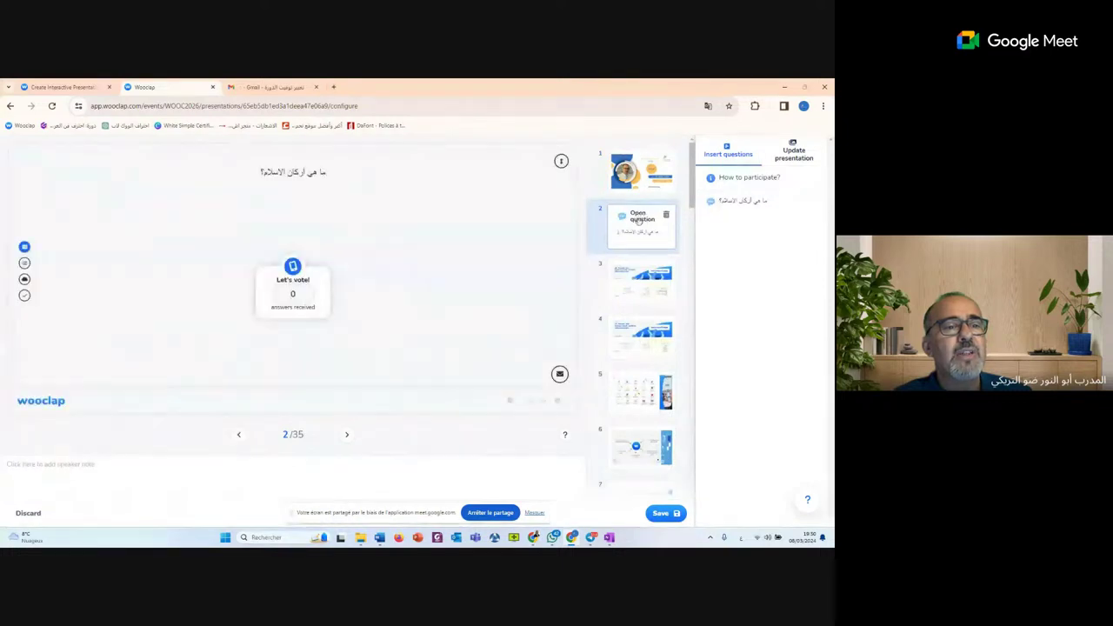
{"action": "left_click", "coordinate": [749, 201]}
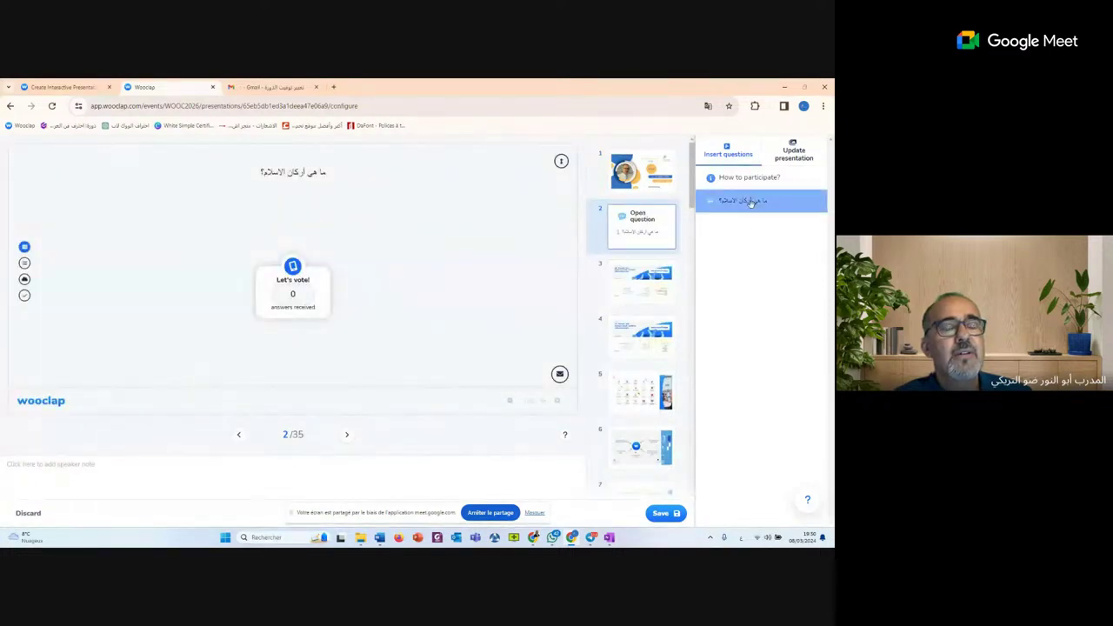
{"action": "left_click_drag", "start_coordinate": [749, 202], "coordinate": [646, 331]}
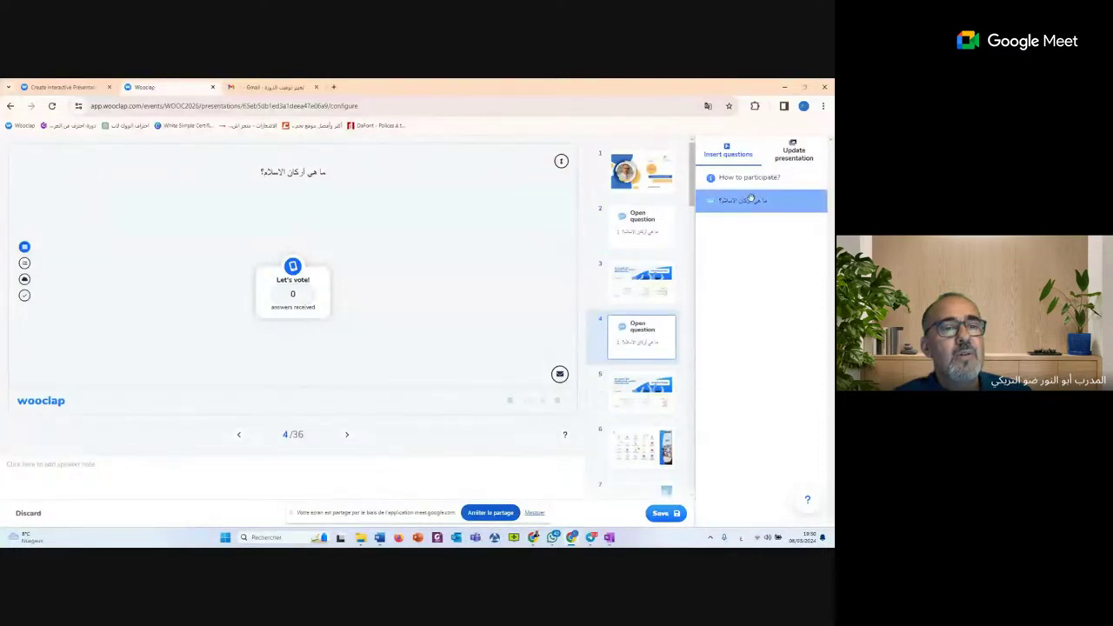
{"action": "left_click_drag", "start_coordinate": [750, 202], "coordinate": [647, 386]}
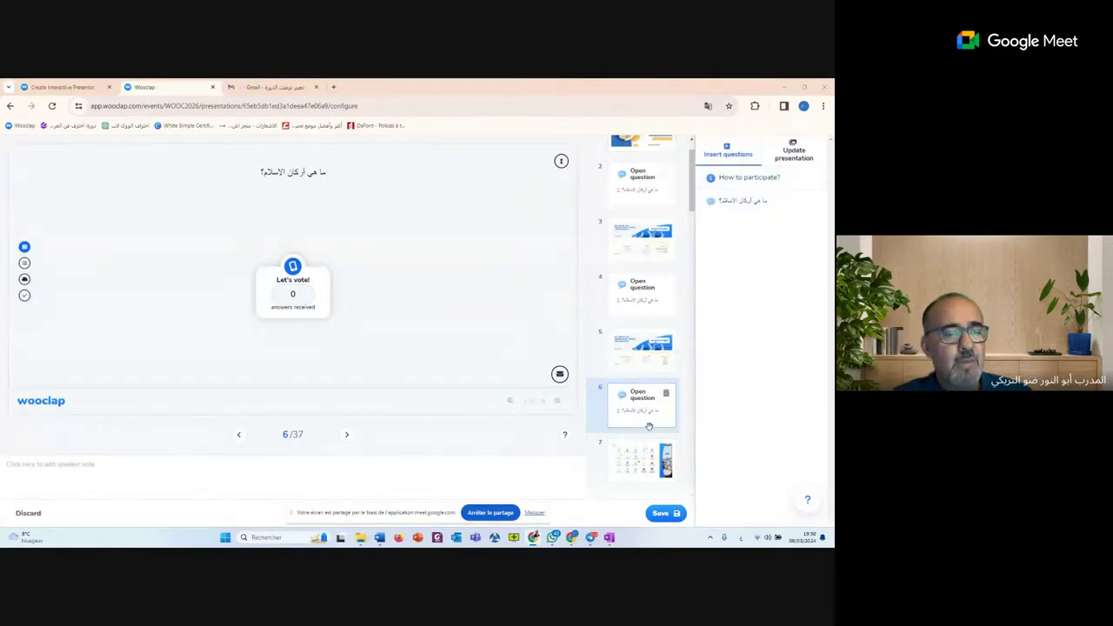
{"action": "left_click", "coordinate": [662, 514]}
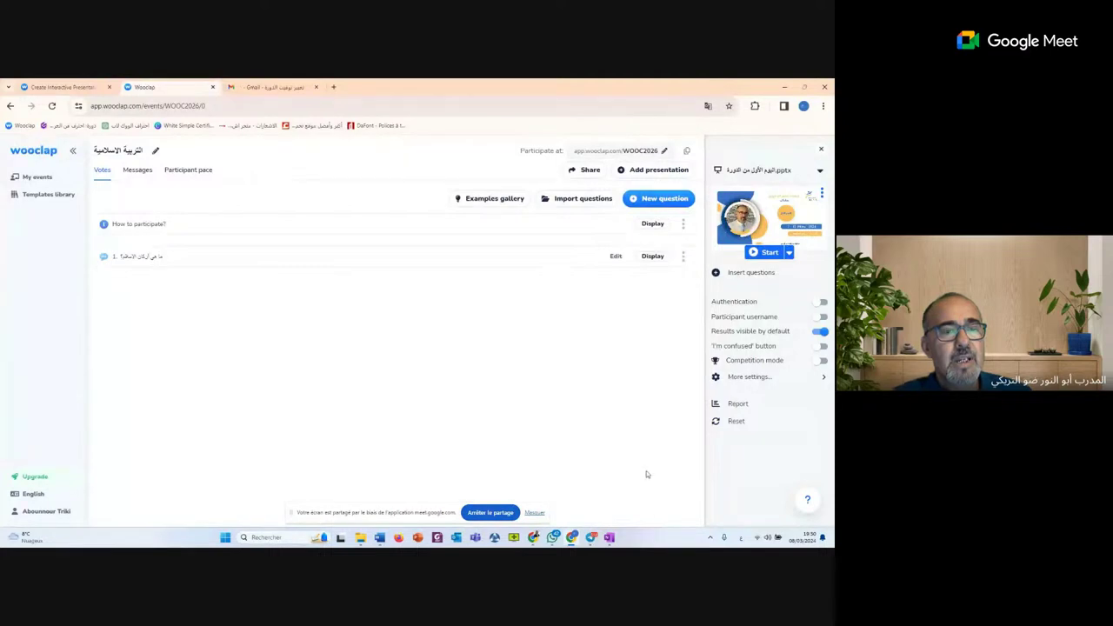
Run the presentation through its first five slides to check how the questions alternate with the content, and exit
{"action": "left_click", "coordinate": [769, 253]}
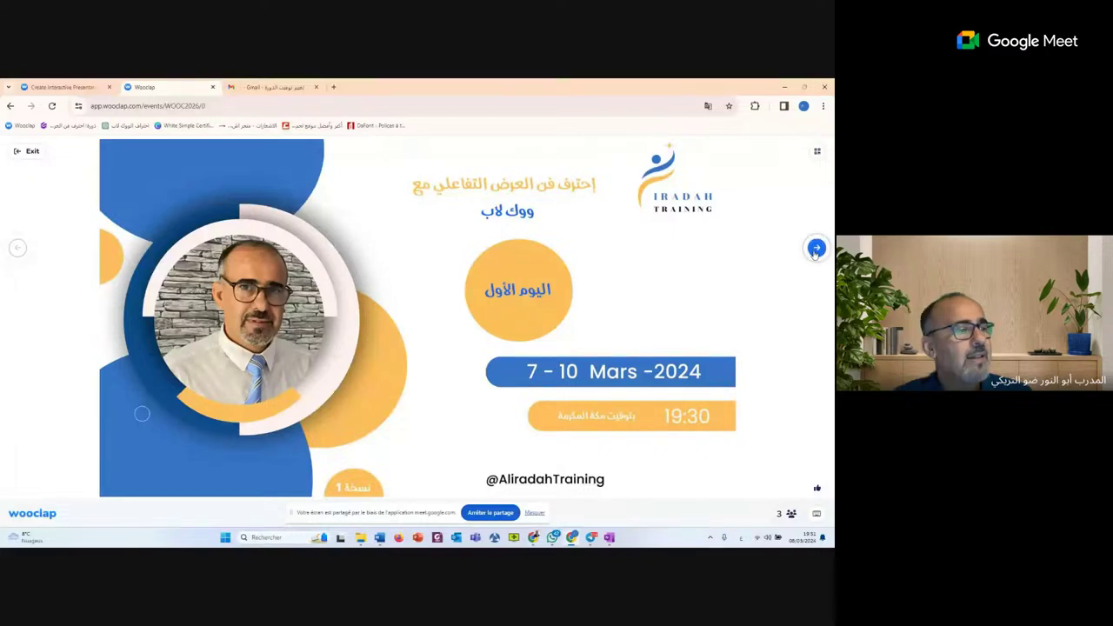
{"action": "left_click", "coordinate": [816, 250]}
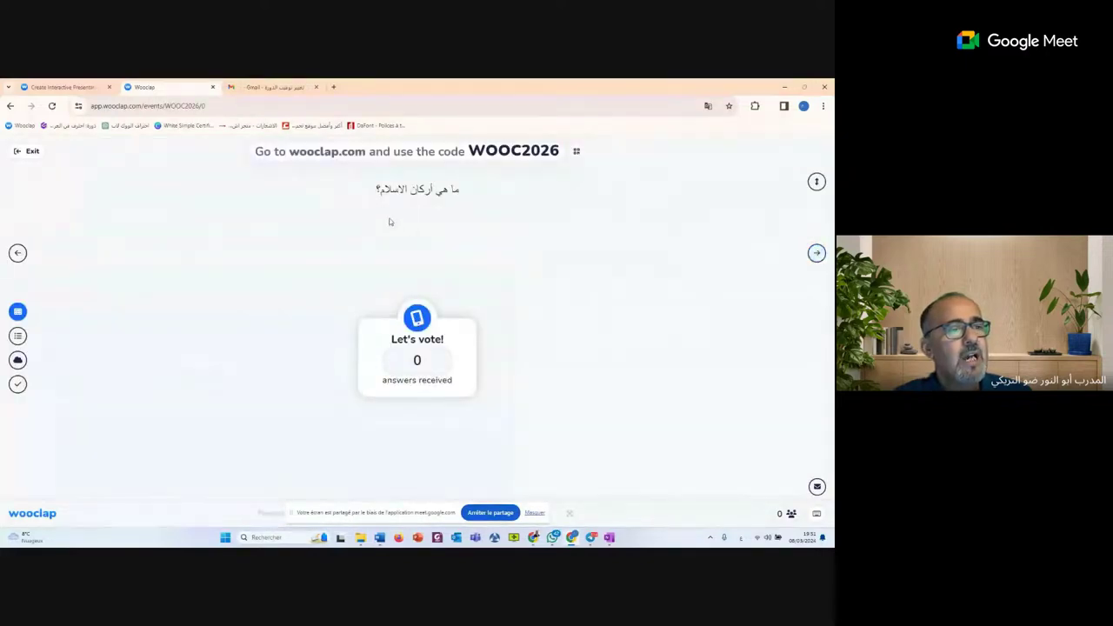
{"action": "left_click", "coordinate": [815, 253]}
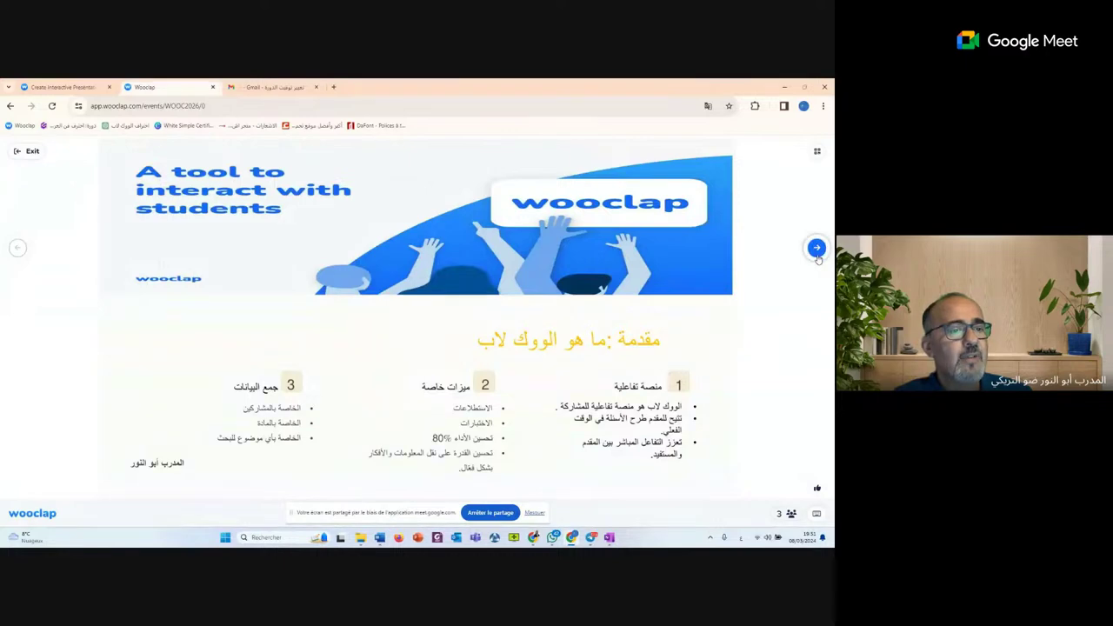
{"action": "left_click", "coordinate": [817, 249]}
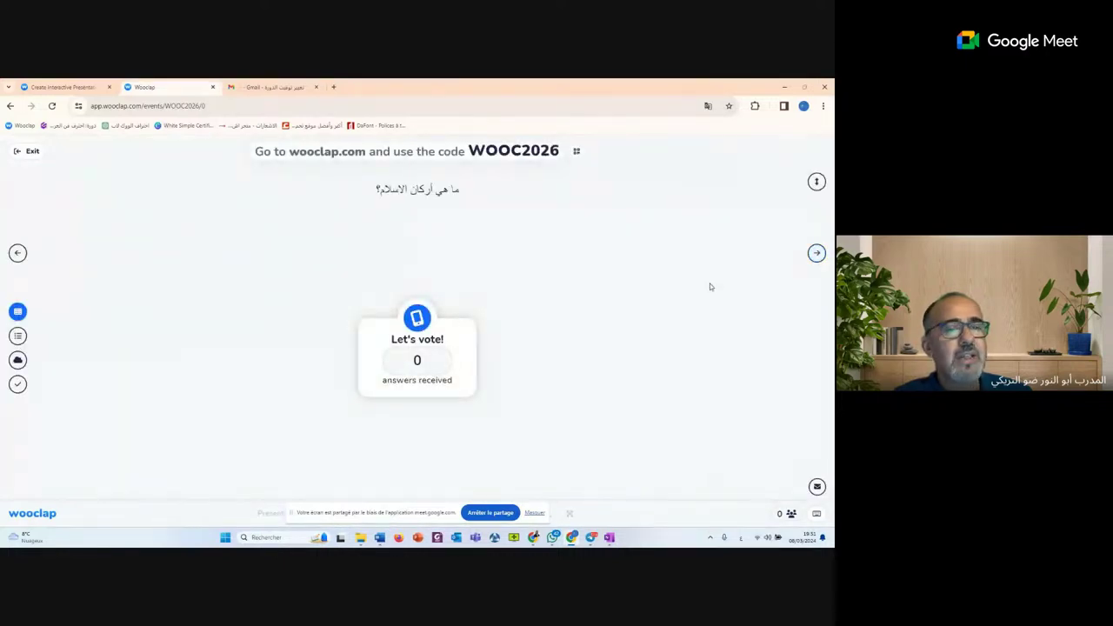
{"action": "left_click", "coordinate": [816, 253]}
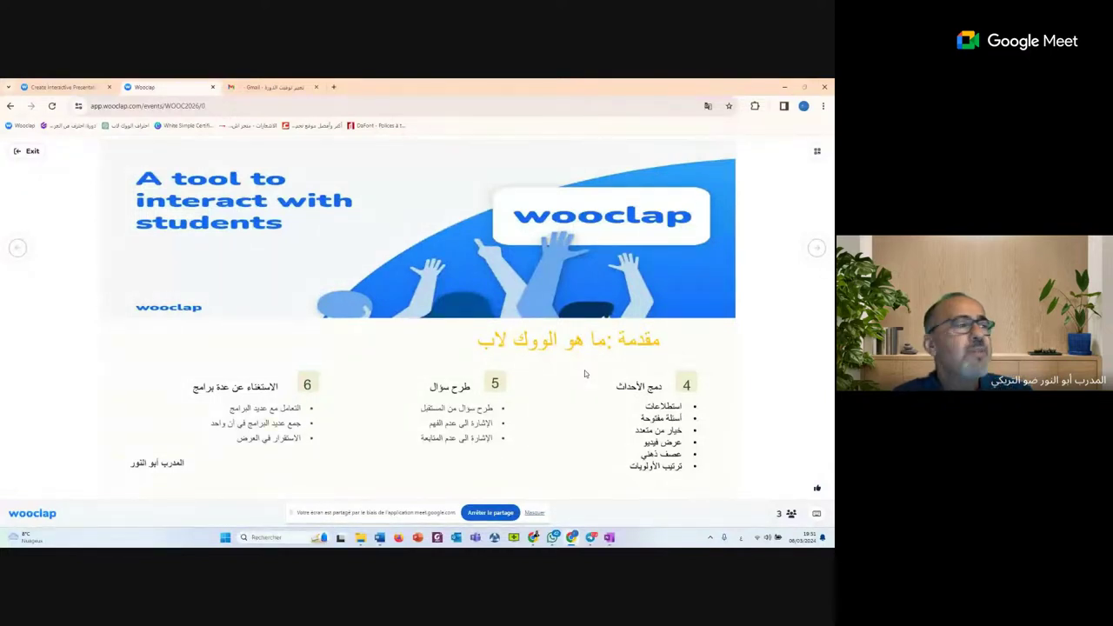
{"action": "left_click", "coordinate": [31, 152]}
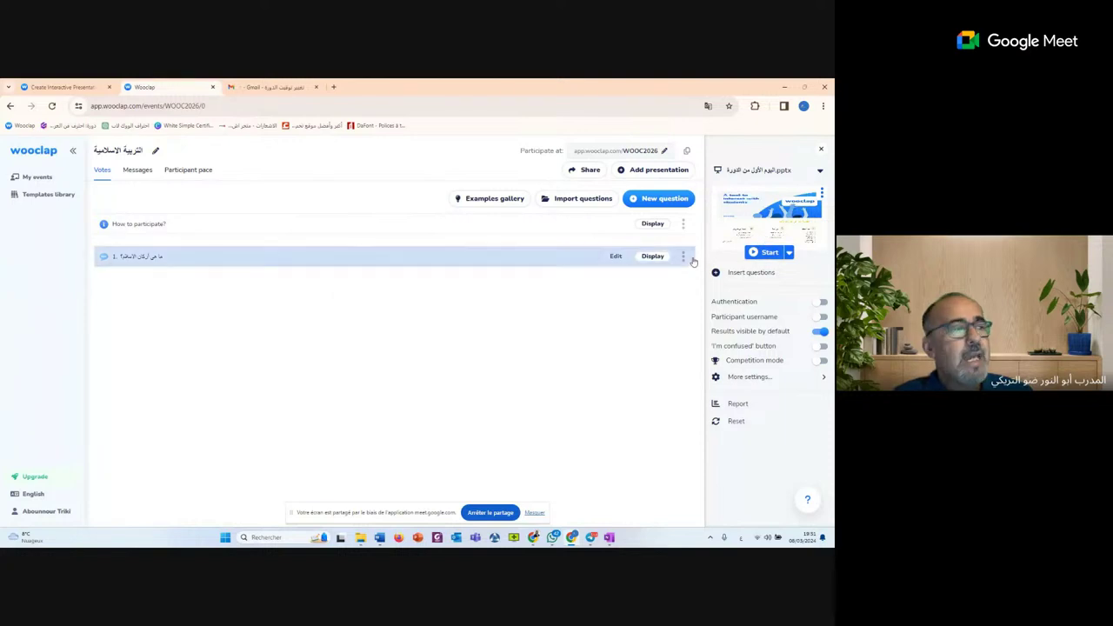
Create a Word Cloud question reading رايك في الدورة and save it to the event
{"action": "left_click", "coordinate": [662, 199]}
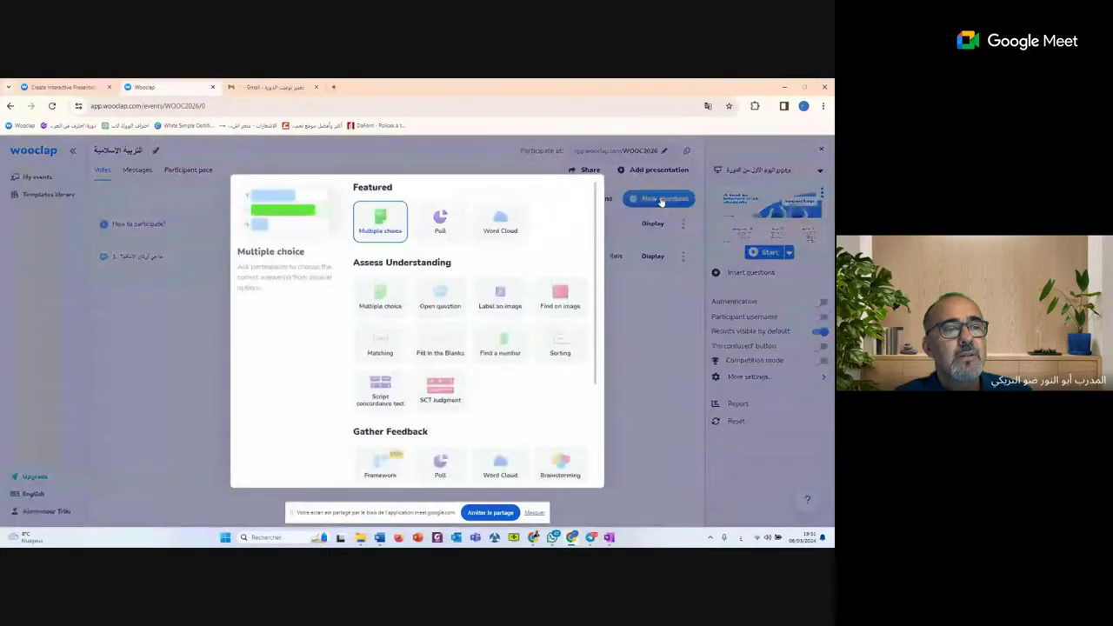
{"action": "left_click", "coordinate": [500, 222]}
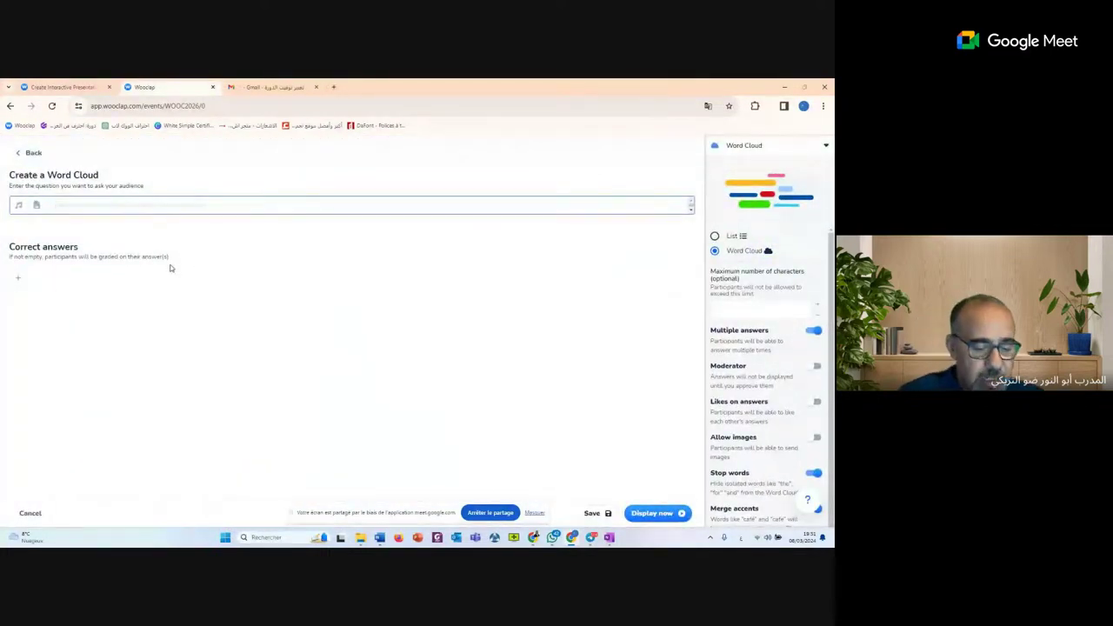
{"action": "type", "text": "ا"}
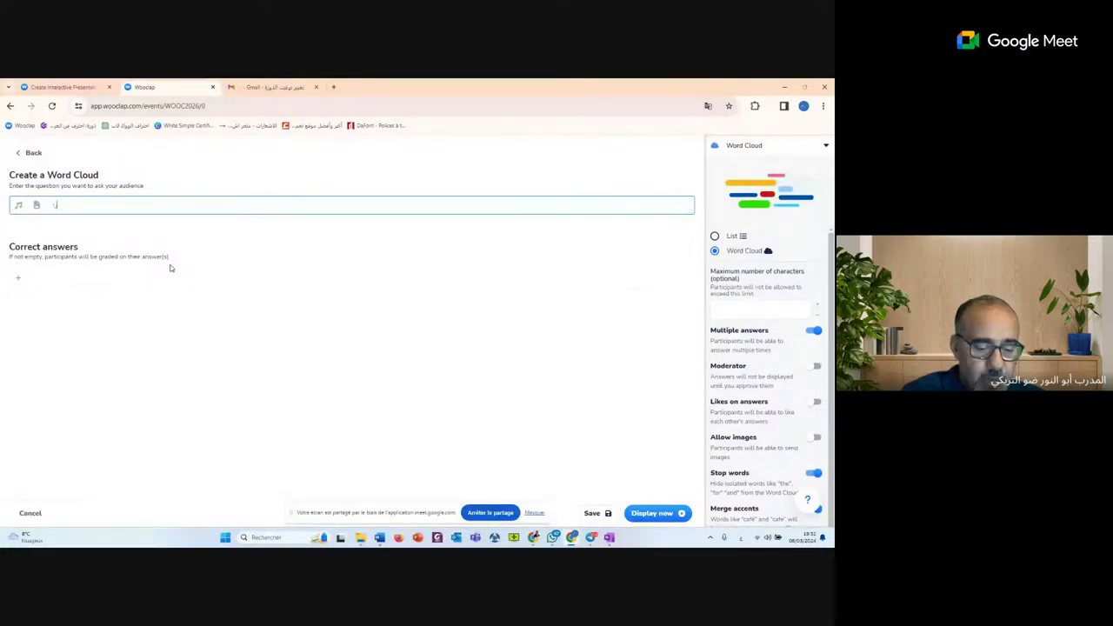
{"action": "type", "text": "كر "}
{"action": "type", "text": " ال"}
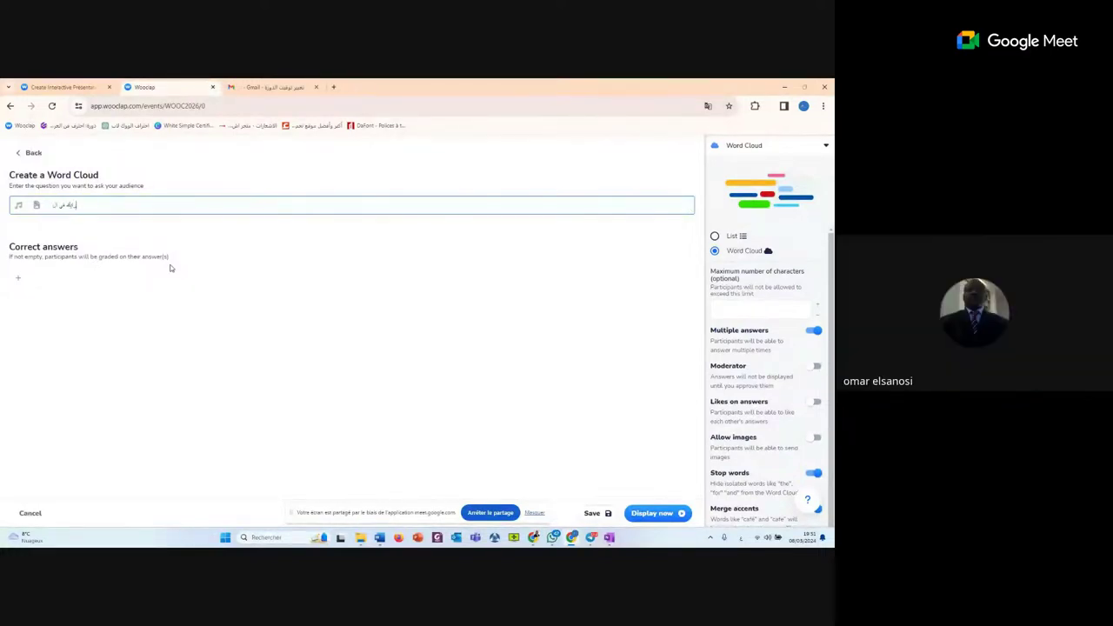
{"action": "type", "text": "دورة"}
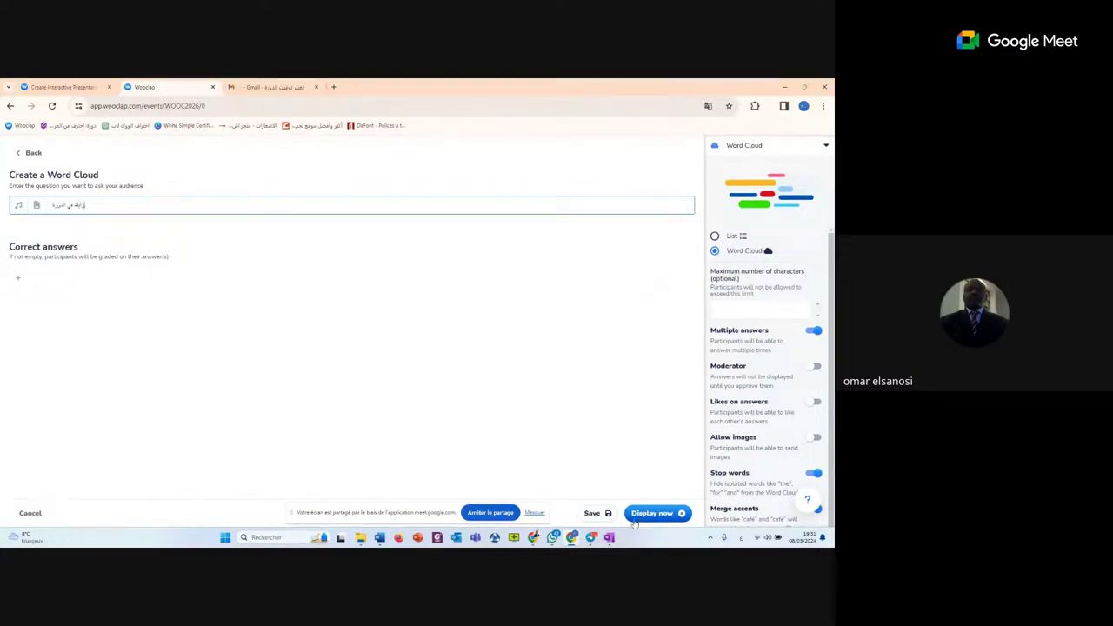
{"action": "left_click", "coordinate": [601, 516]}
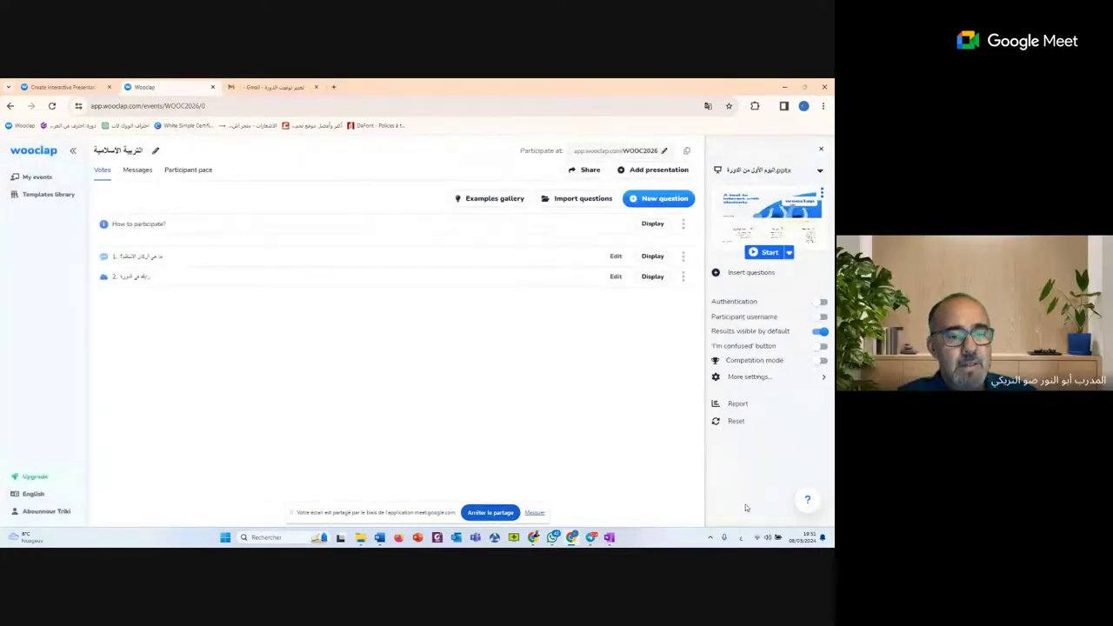
Enlarge the event page to a browser zoom of 150%
{"action": "left_click", "coordinate": [822, 106]}
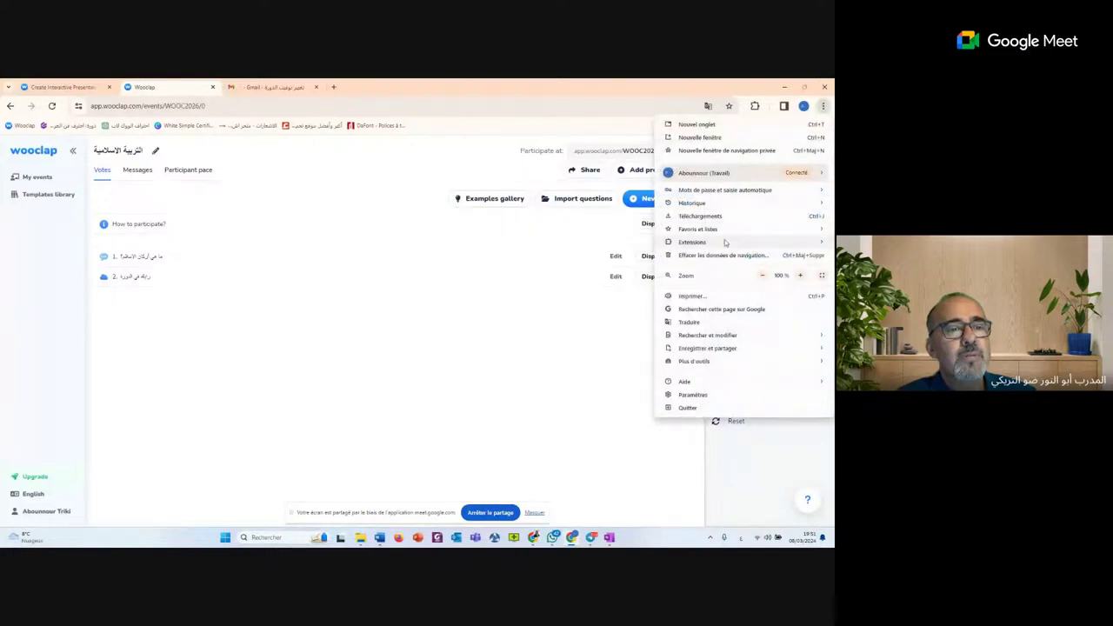
{"action": "left_click", "coordinate": [799, 275]}
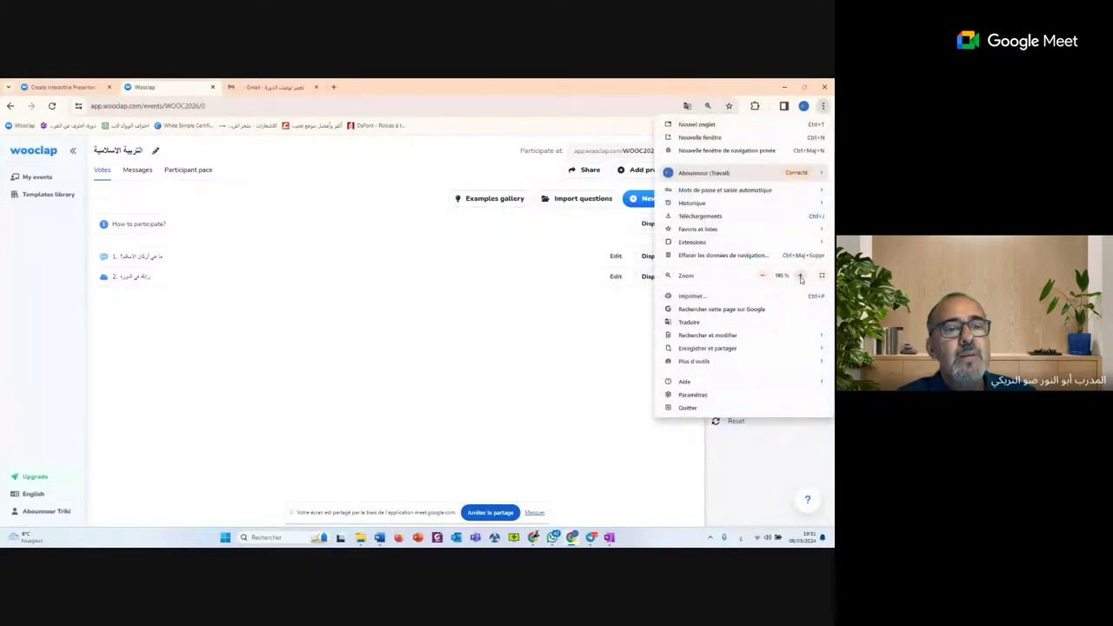
{"action": "left_click", "coordinate": [800, 276]}
{"action": "left_click", "coordinate": [799, 276]}
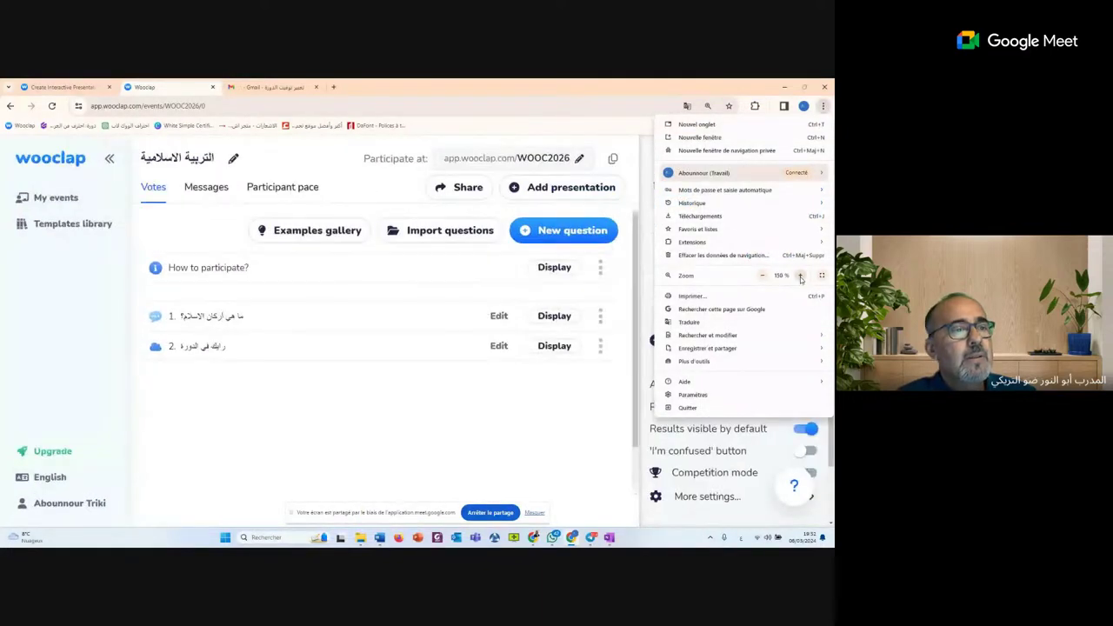
{"action": "left_click", "coordinate": [580, 408]}
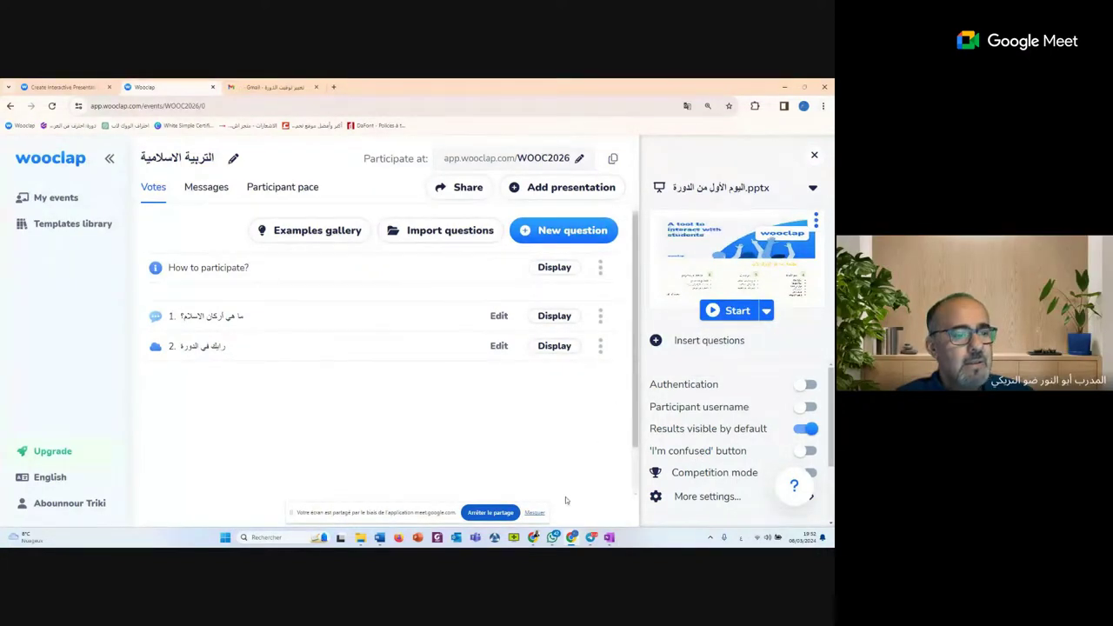
Start the presentation, go back to its first slide, and exit
{"action": "left_click", "coordinate": [737, 311]}
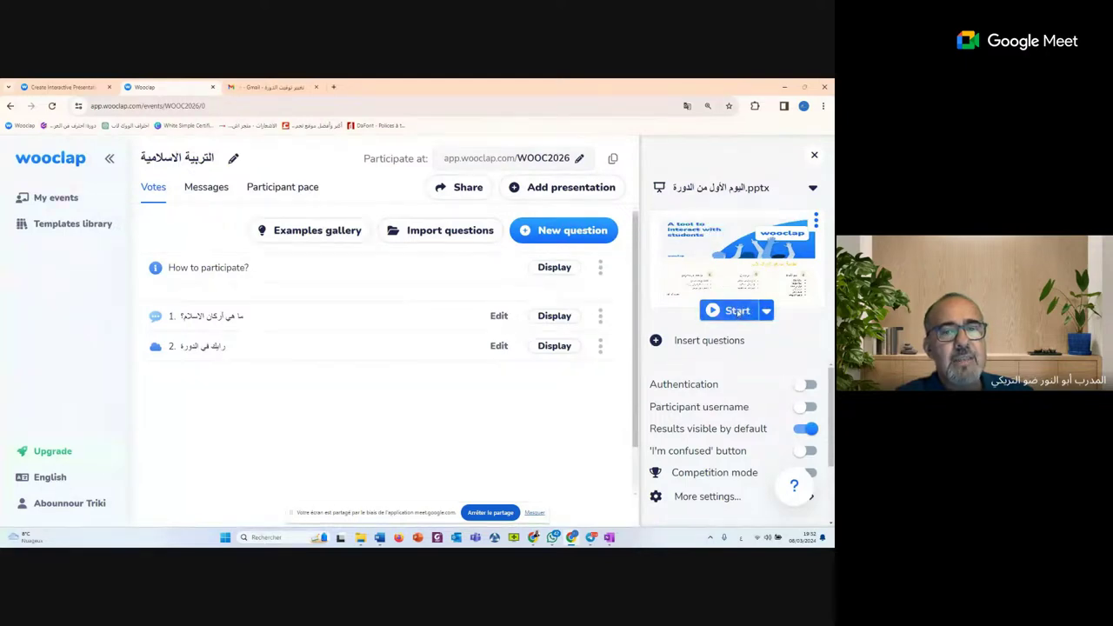
{"action": "left_click", "coordinate": [576, 507]}
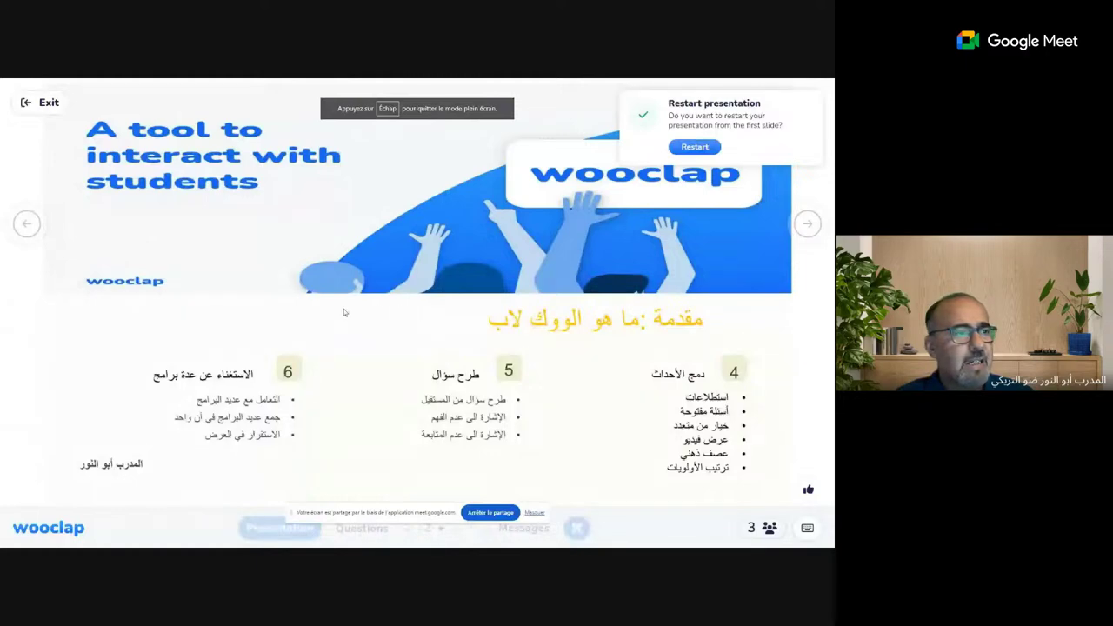
{"action": "left_click", "coordinate": [26, 223]}
{"action": "left_click", "coordinate": [28, 230]}
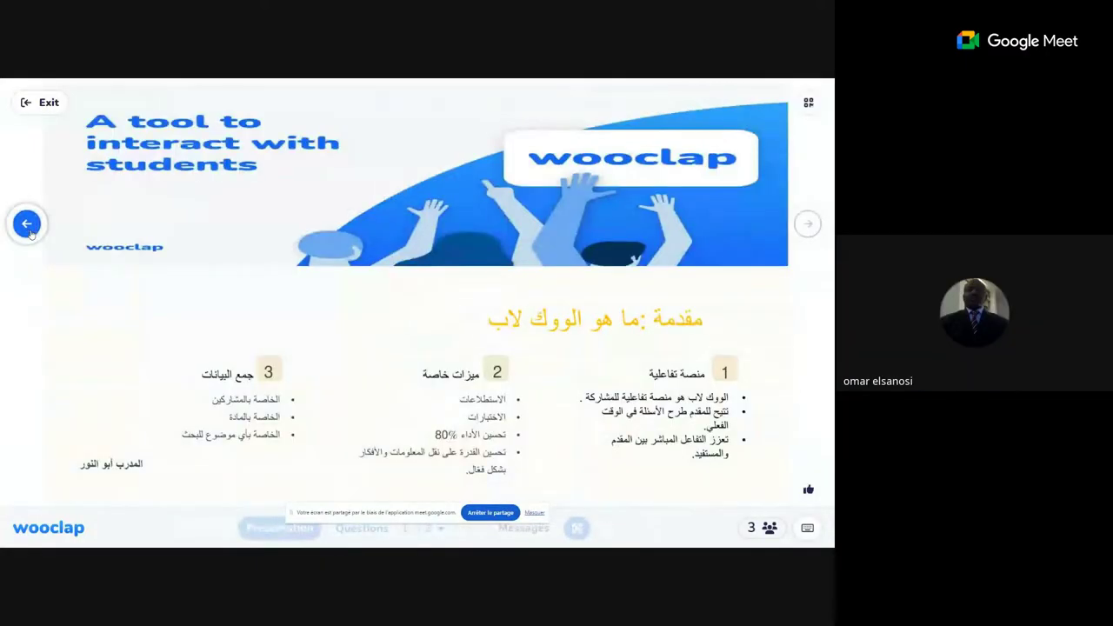
{"action": "left_click", "coordinate": [29, 229]}
{"action": "left_click", "coordinate": [28, 231]}
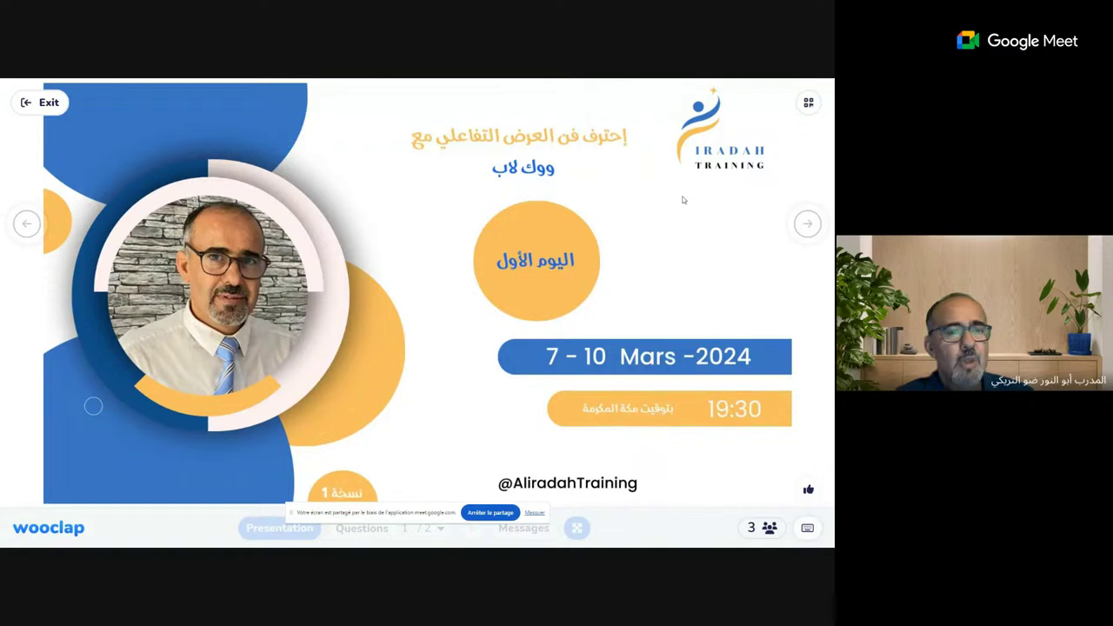
{"action": "left_click", "coordinate": [48, 103]}
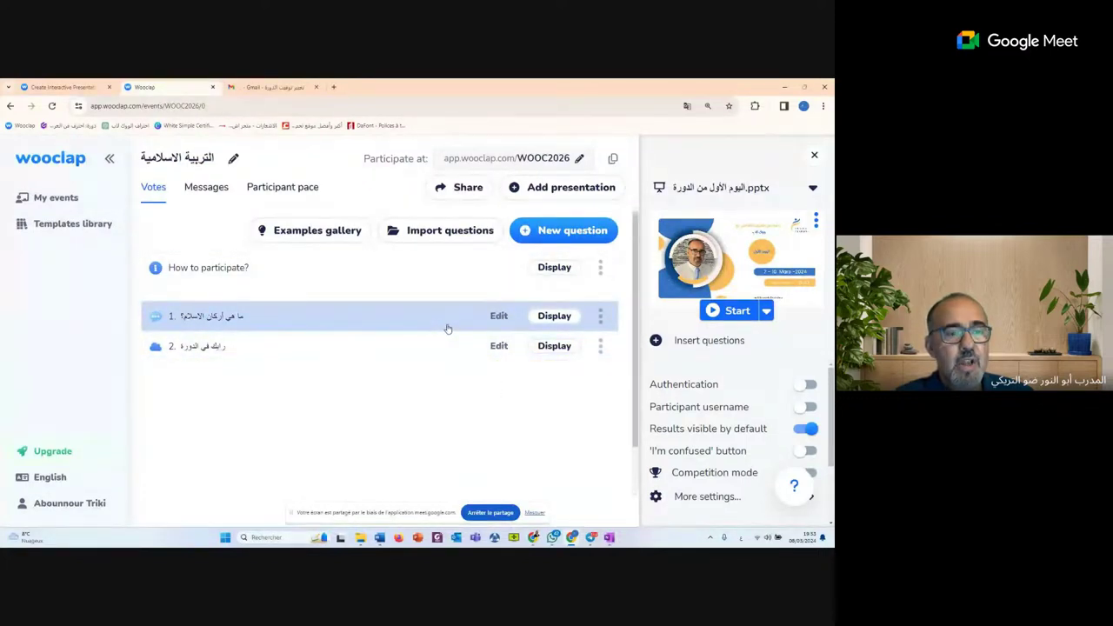
Open question insertion for the presentation and insert the Word Cloud رايك في الدورة as slide 4
{"action": "left_click", "coordinate": [692, 343]}
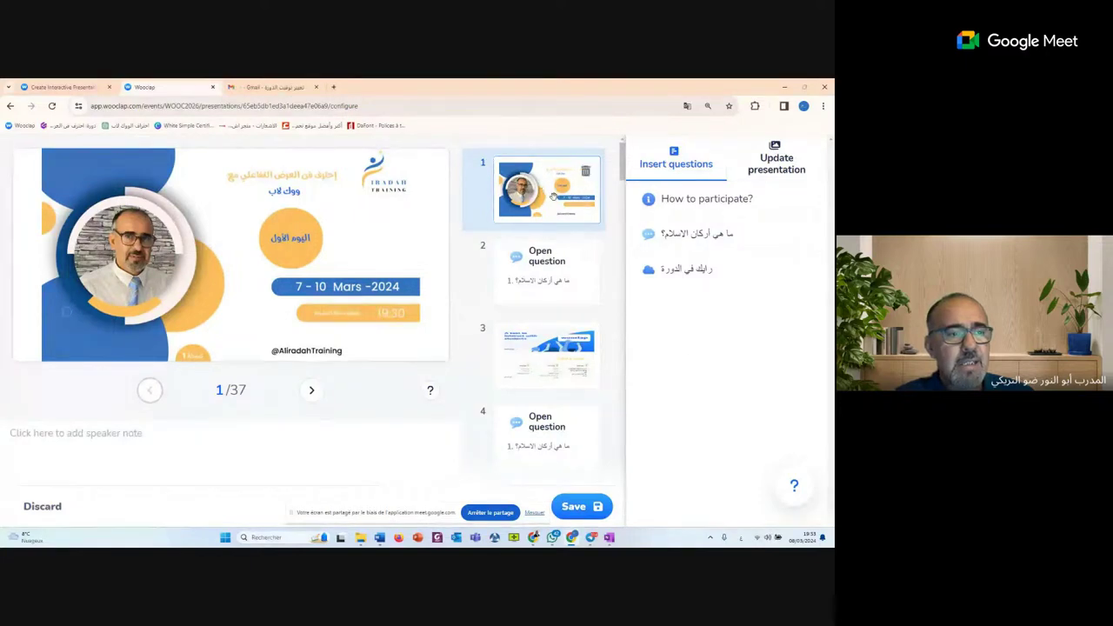
{"action": "scroll", "coordinate": [549, 421], "scroll_direction": "down", "scroll_amount": 5}
{"action": "scroll", "coordinate": [548, 421], "scroll_direction": "up", "scroll_amount": 5}
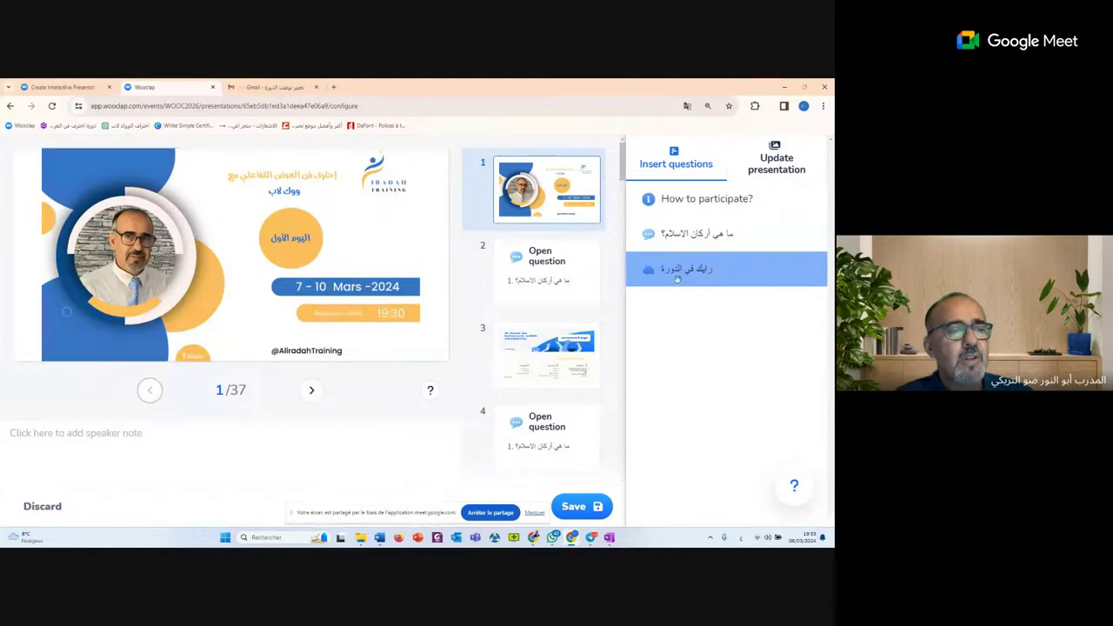
{"action": "left_click_drag", "start_coordinate": [686, 271], "coordinate": [540, 389]}
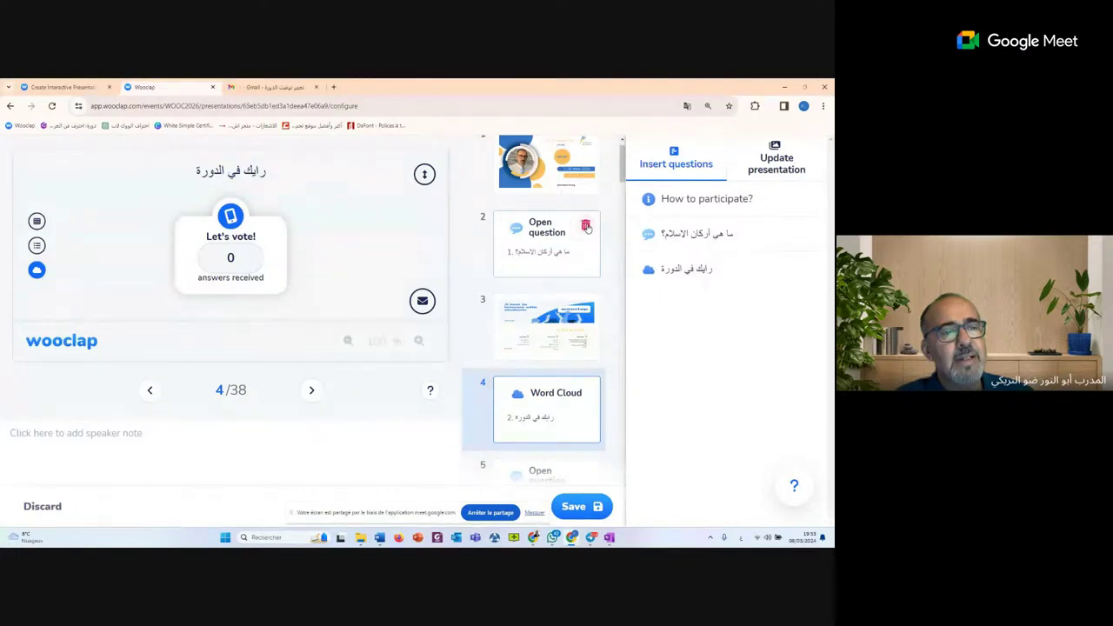
Delete the first open question, the Word Cloud and the last open question from the slides
{"action": "left_click", "coordinate": [586, 226]}
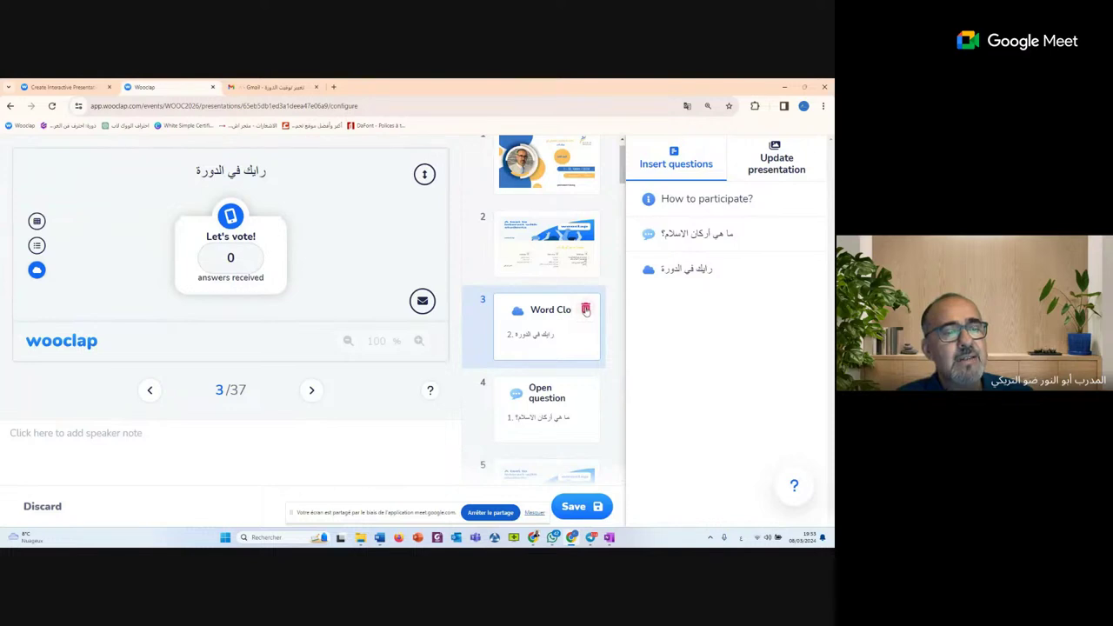
{"action": "left_click", "coordinate": [586, 310]}
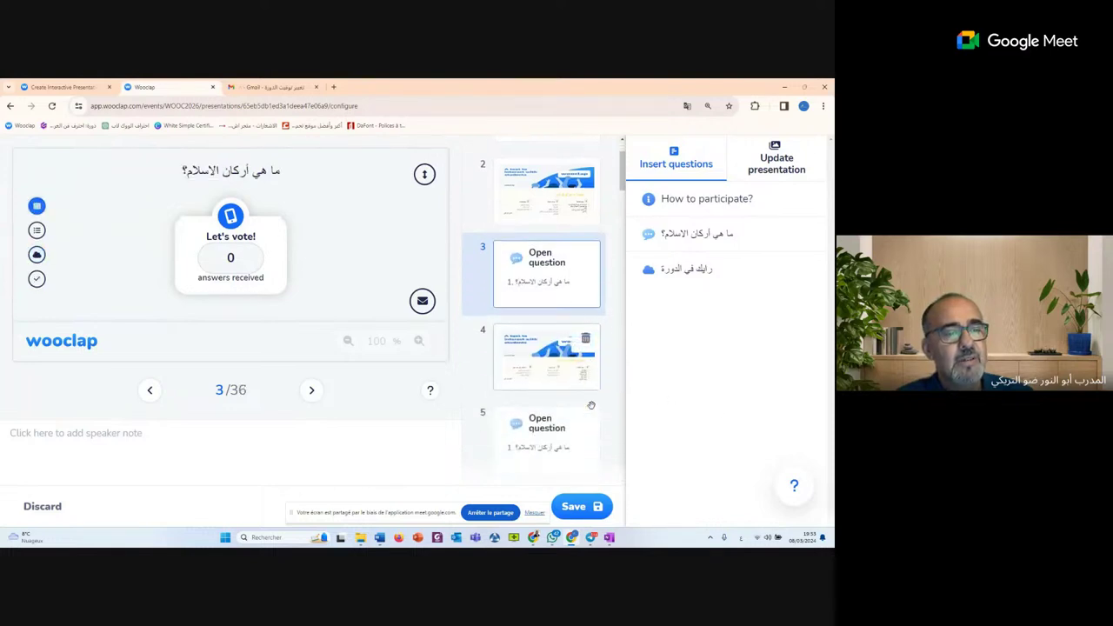
{"action": "left_click", "coordinate": [587, 388]}
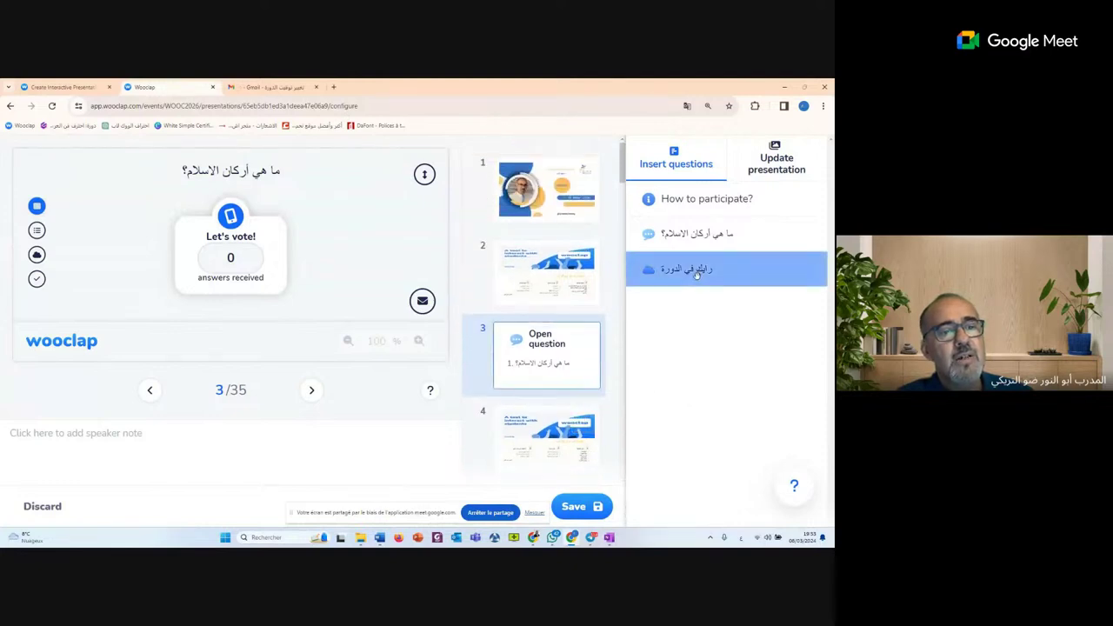
Insert the Word Cloud رايك في الدورة as slide 2 and the open question ما هي أركان الاسلام؟ as slide 4, and save
{"action": "left_click_drag", "start_coordinate": [695, 274], "coordinate": [561, 254]}
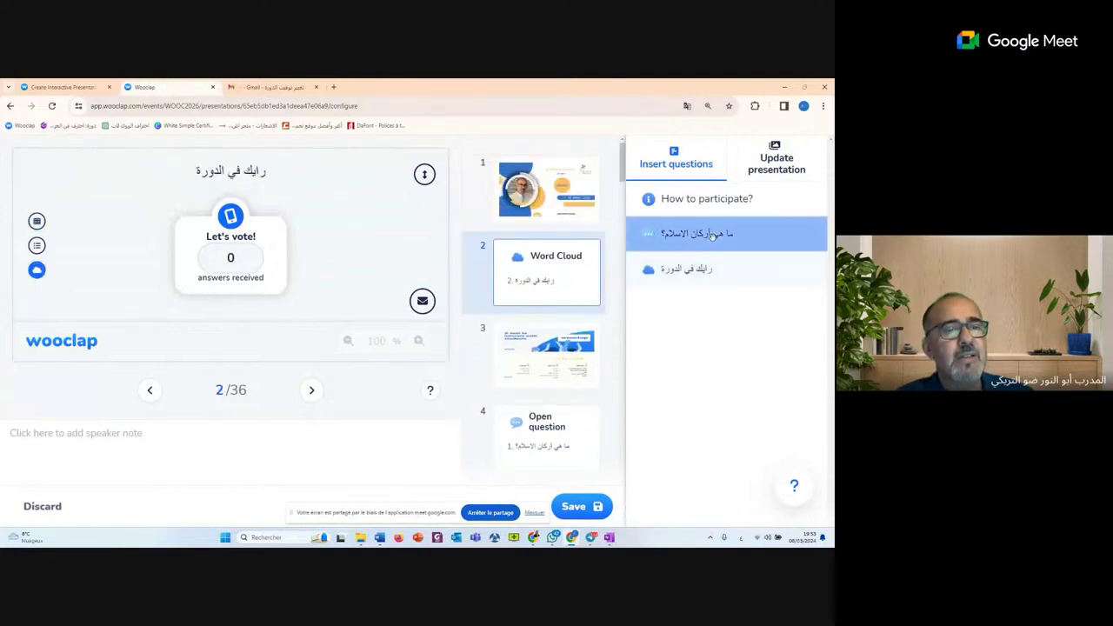
{"action": "left_click_drag", "start_coordinate": [713, 234], "coordinate": [617, 383]}
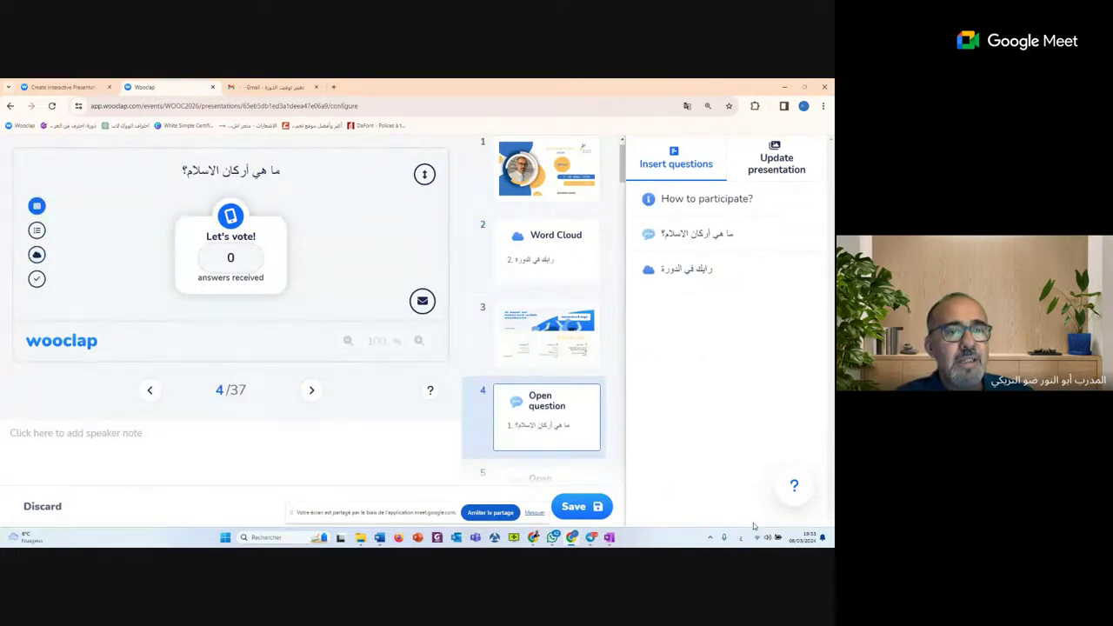
{"action": "left_click", "coordinate": [578, 507]}
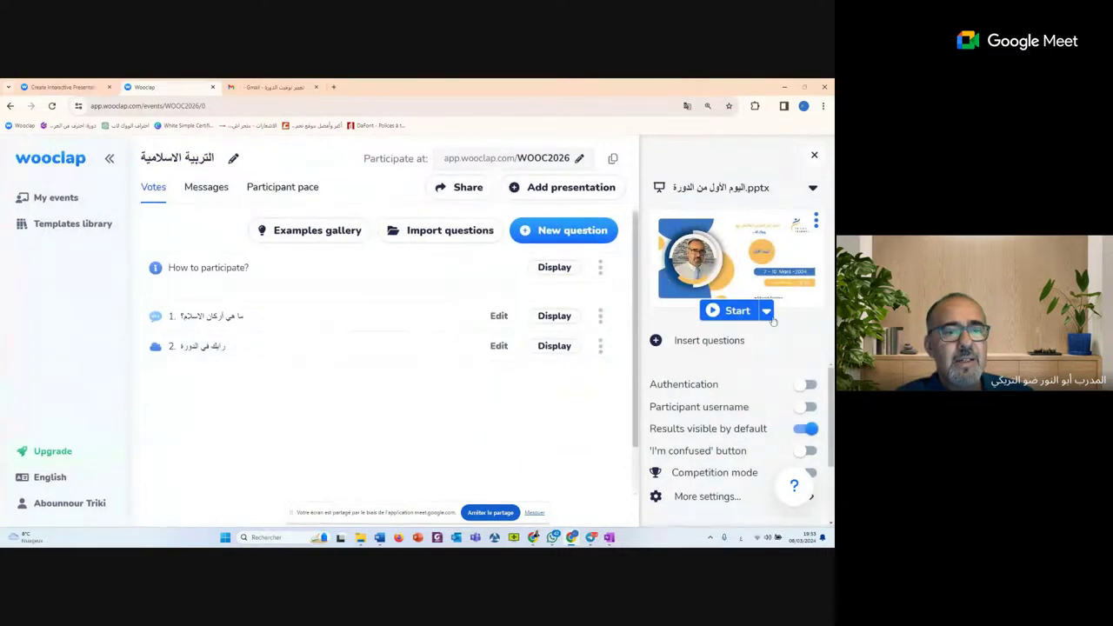
Run the presentation from its first slide to check both question types between the slides, continue through the following content, and exit
{"action": "left_click", "coordinate": [741, 314]}
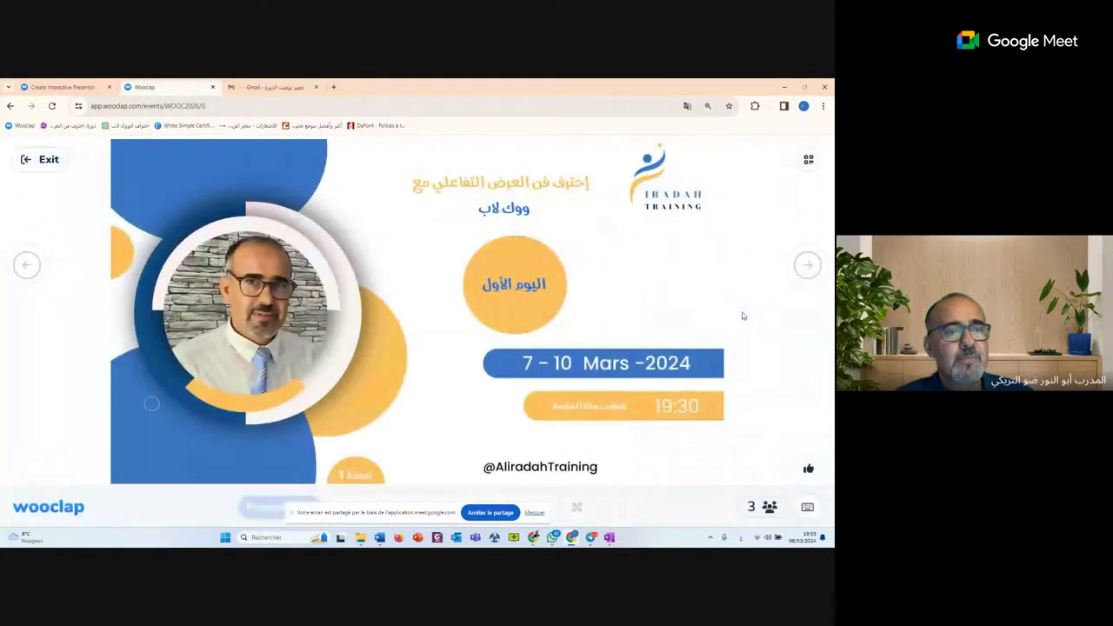
{"action": "left_click", "coordinate": [808, 265]}
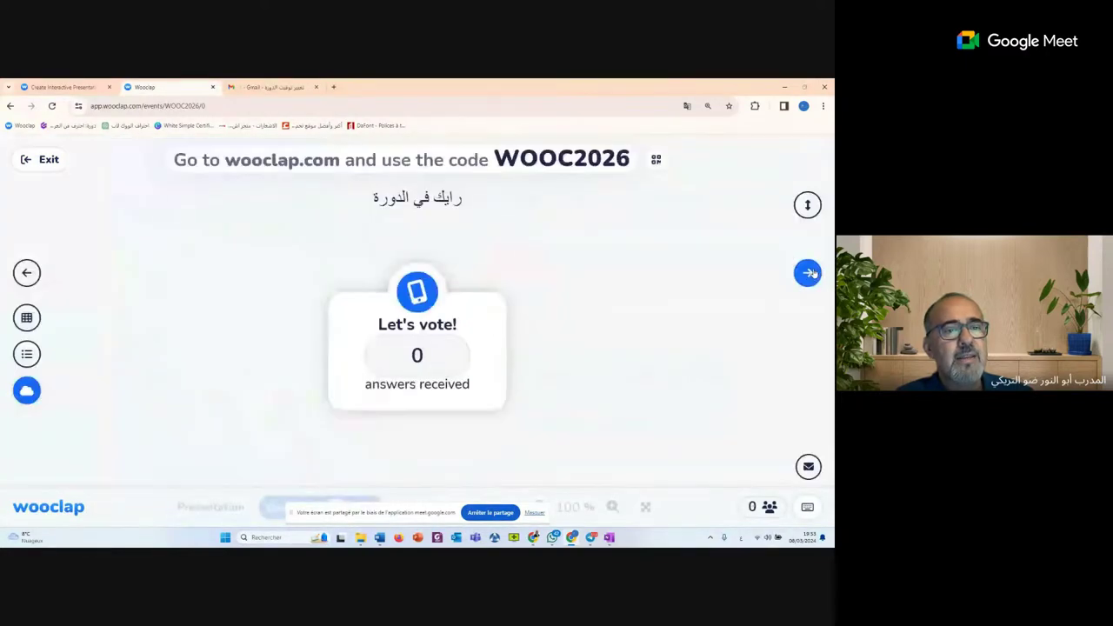
{"action": "left_click", "coordinate": [809, 273]}
{"action": "left_click", "coordinate": [809, 273]}
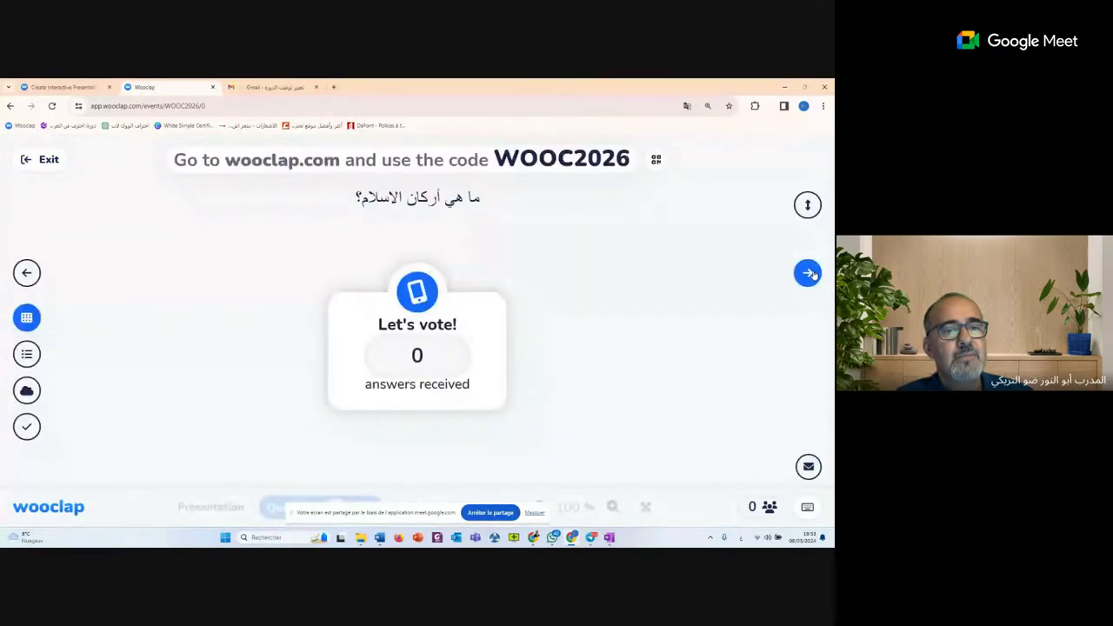
{"action": "left_click", "coordinate": [808, 272]}
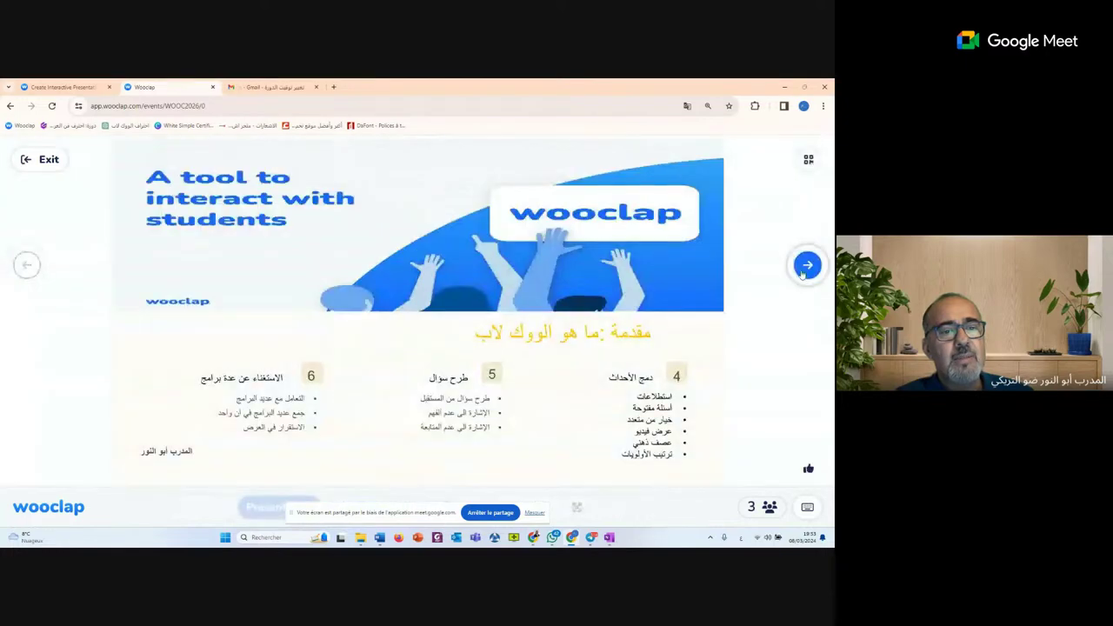
{"action": "left_click", "coordinate": [807, 267]}
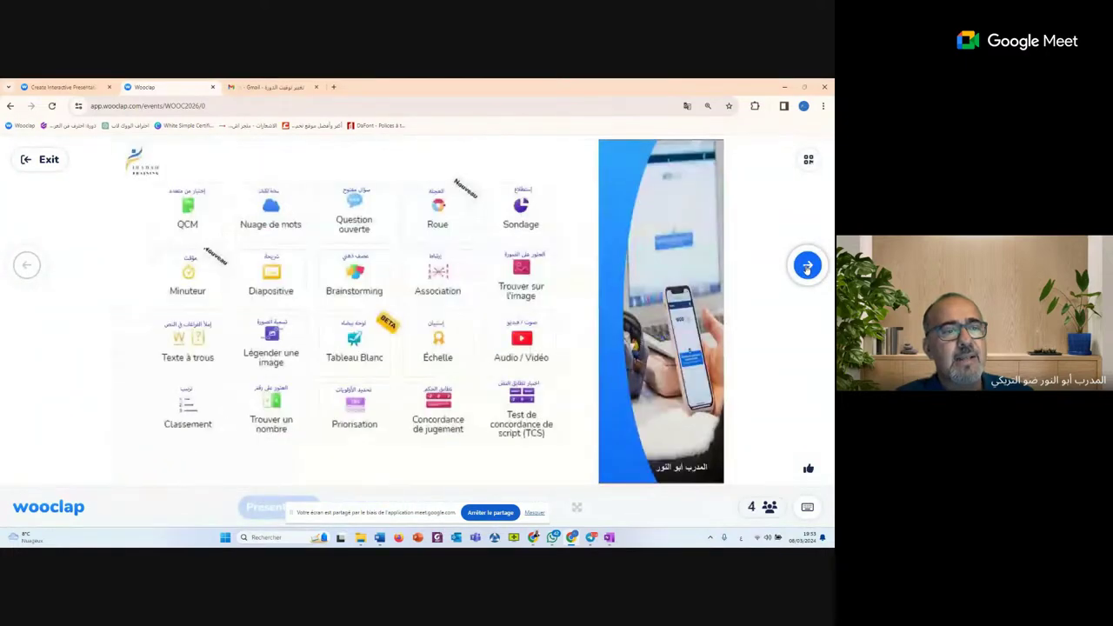
{"action": "left_click", "coordinate": [807, 267]}
{"action": "left_click", "coordinate": [807, 267]}
{"action": "left_click", "coordinate": [806, 267]}
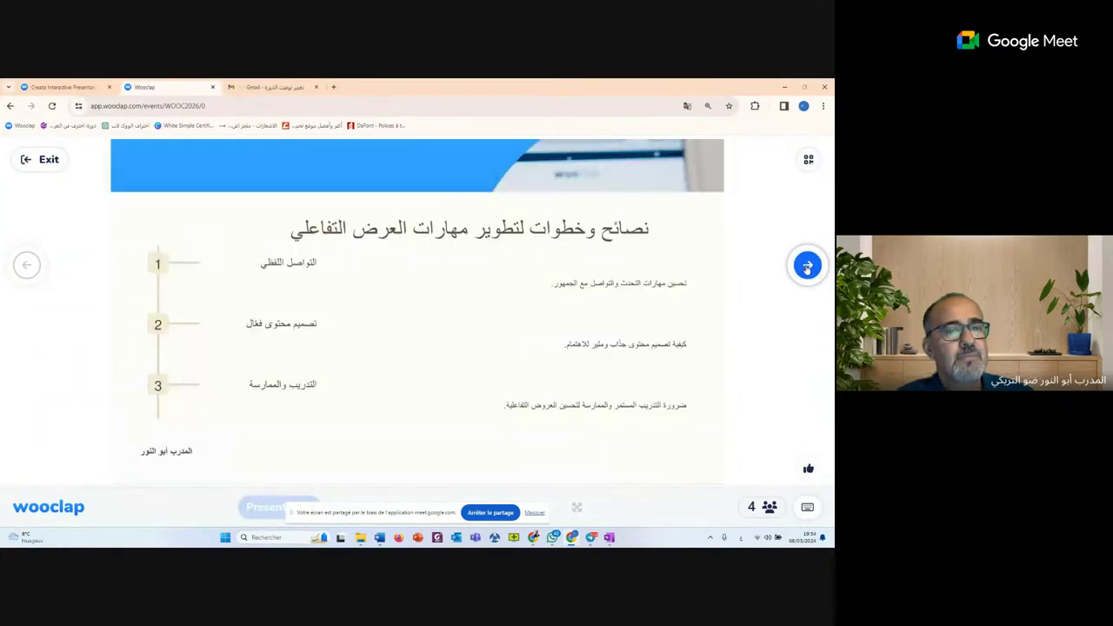
{"action": "left_click", "coordinate": [807, 267]}
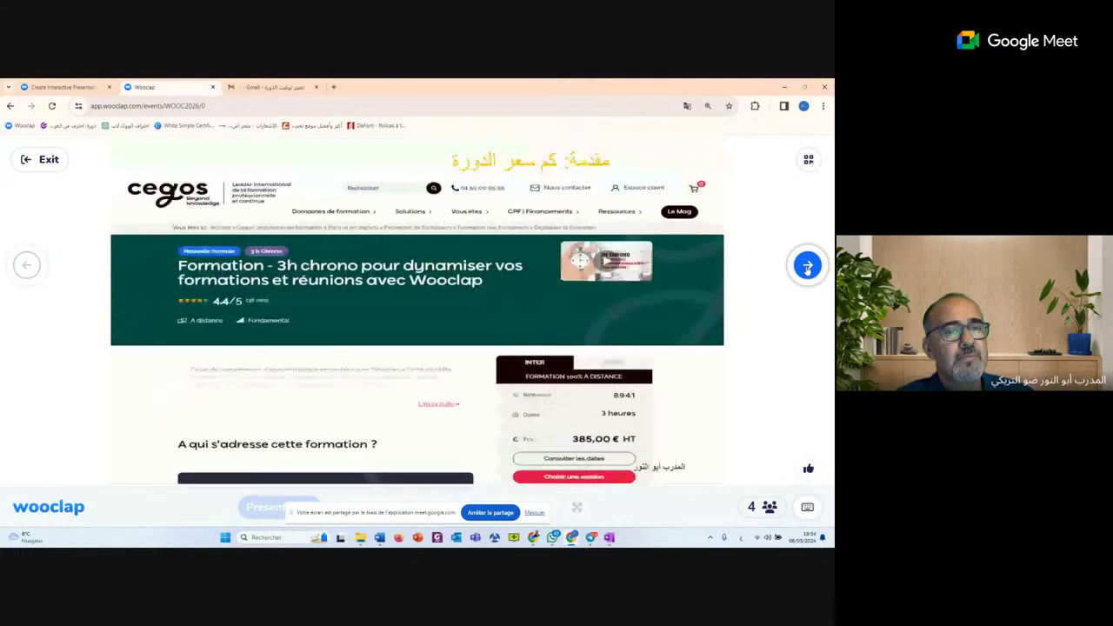
{"action": "left_click", "coordinate": [45, 163]}
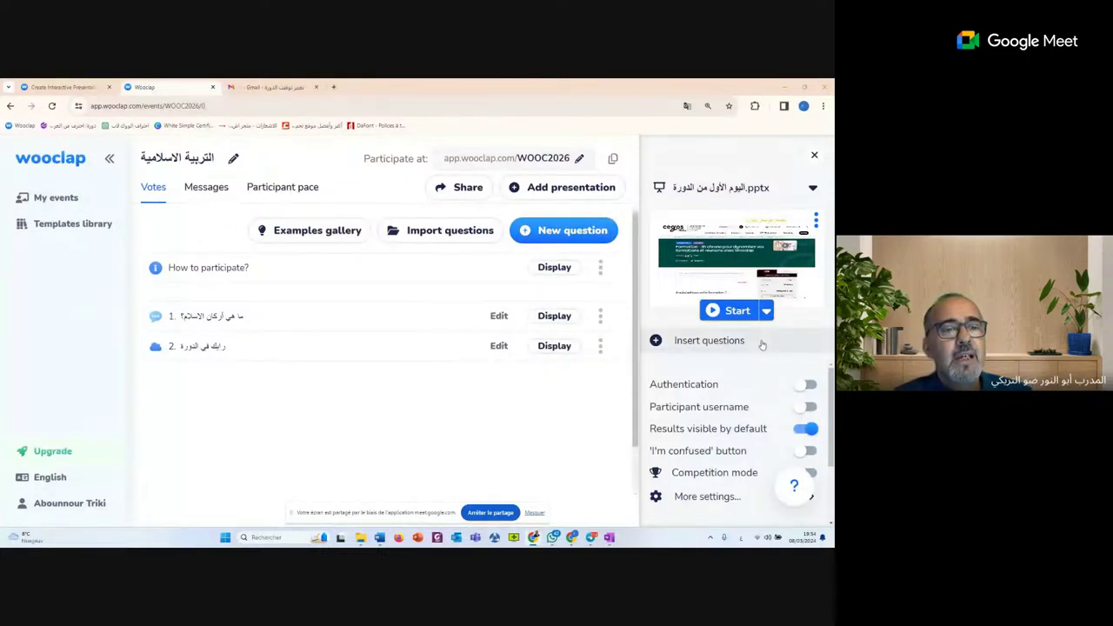
Check which presentations the event contains and return to the PowerPoint file اليوم الأول من الدورة.pptx
{"action": "mouse_move", "coordinate": [747, 291]}
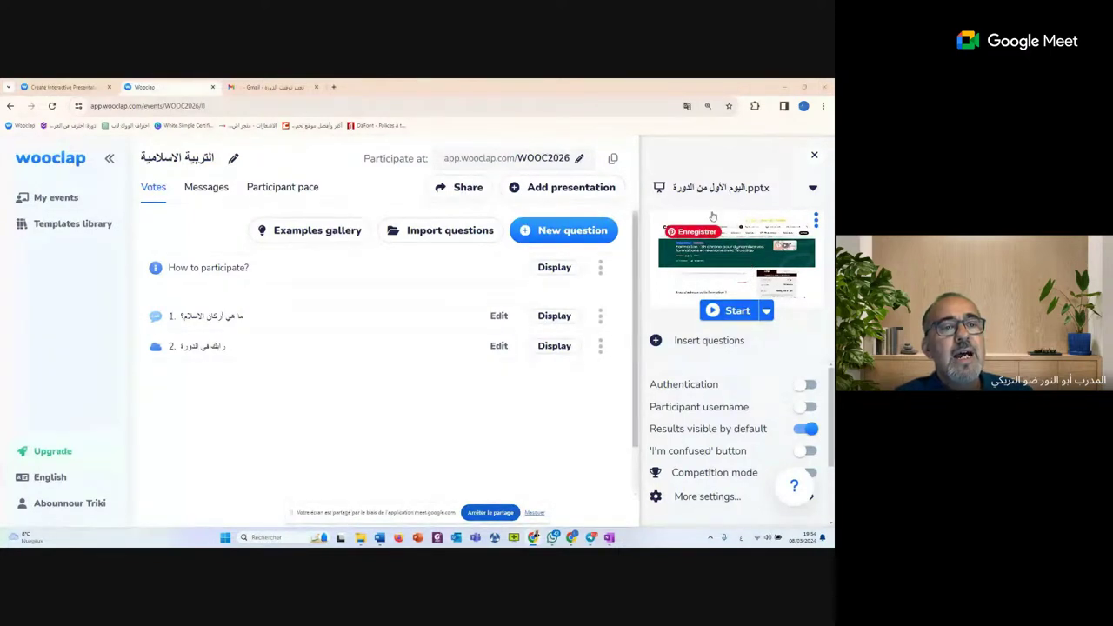
{"action": "left_click", "coordinate": [775, 190]}
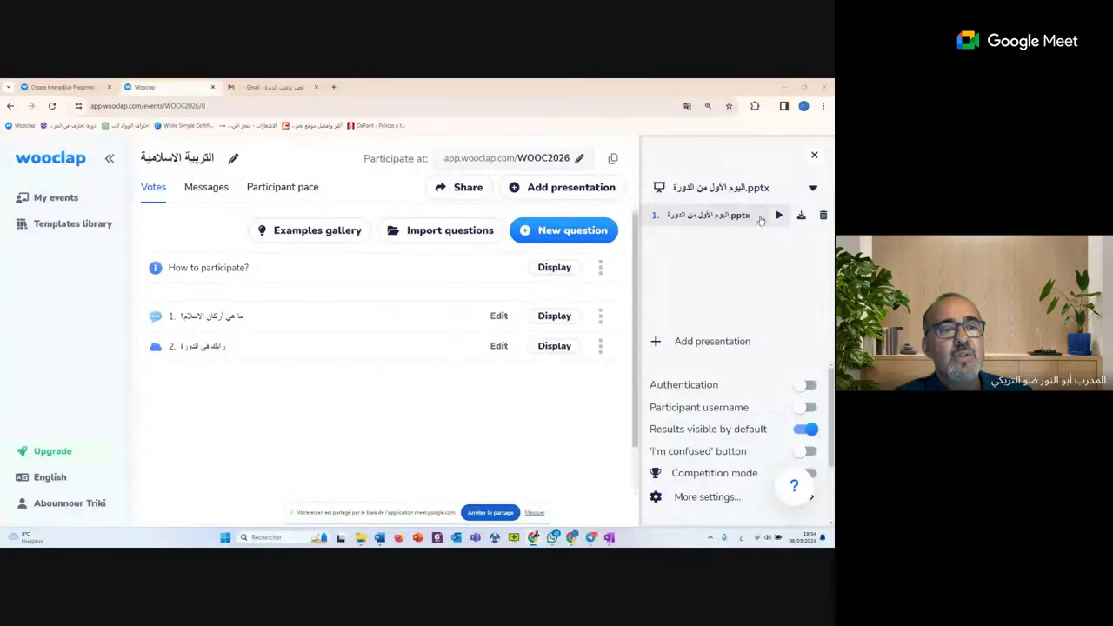
{"action": "left_click", "coordinate": [702, 217]}
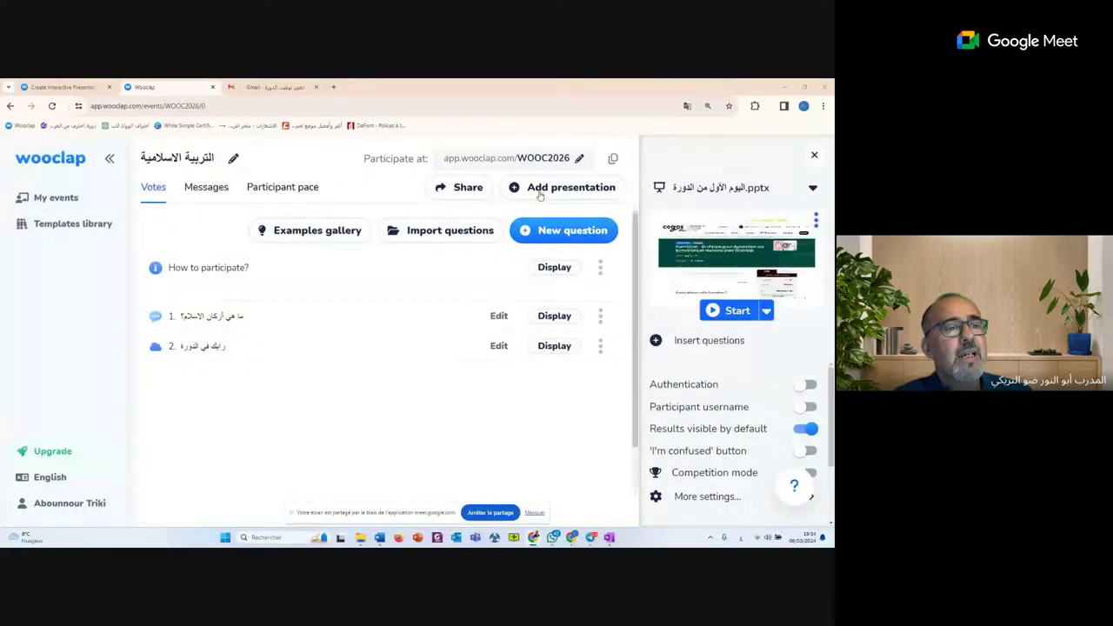
Import the PDF اليوم الأول من الدورة.pdf as a second presentation, dismiss the notifications, and check it in the event's presentation list
{"action": "left_click", "coordinate": [539, 188]}
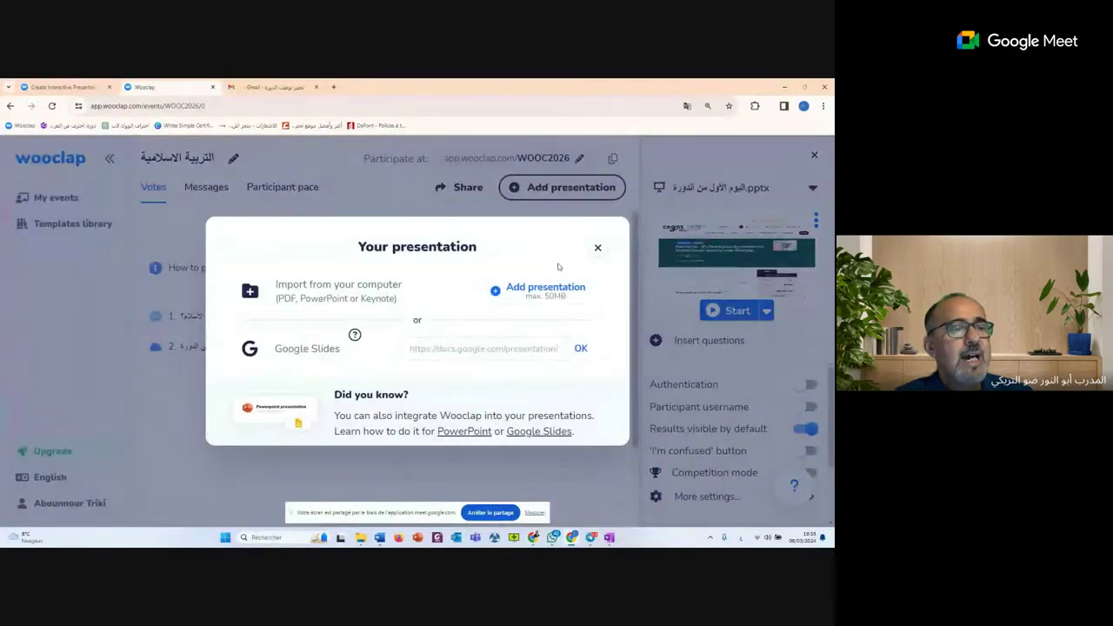
{"action": "left_click_drag", "start_coordinate": [553, 288], "coordinate": [551, 294]}
{"action": "left_click", "coordinate": [550, 293]}
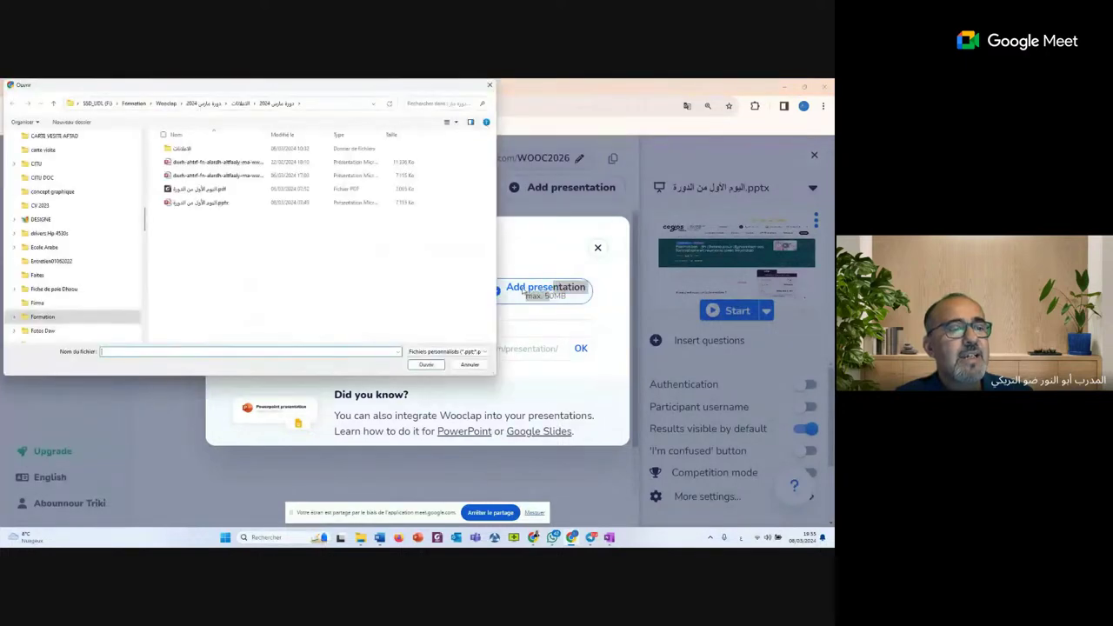
{"action": "left_click", "coordinate": [209, 190]}
{"action": "left_click", "coordinate": [425, 365]}
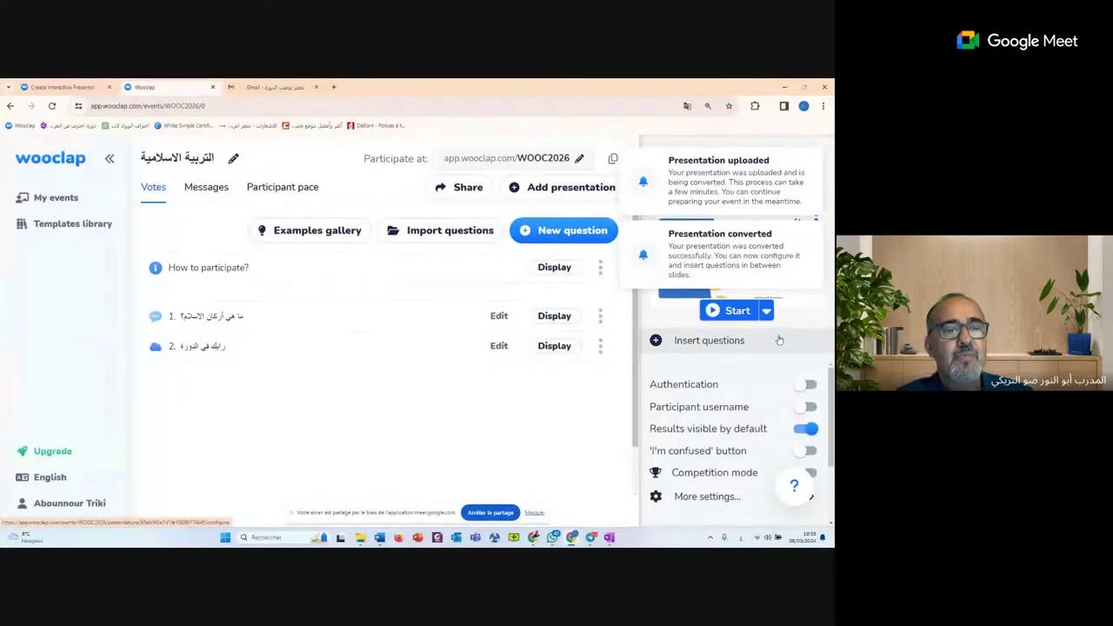
{"action": "left_click", "coordinate": [814, 233]}
{"action": "left_click", "coordinate": [816, 158]}
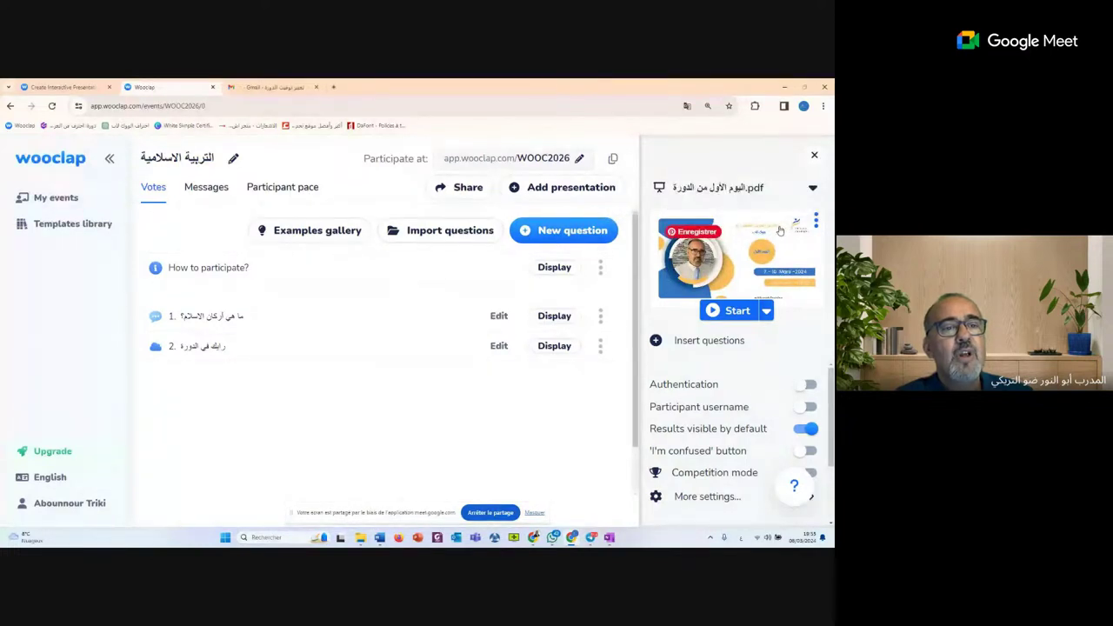
{"action": "left_click", "coordinate": [734, 189]}
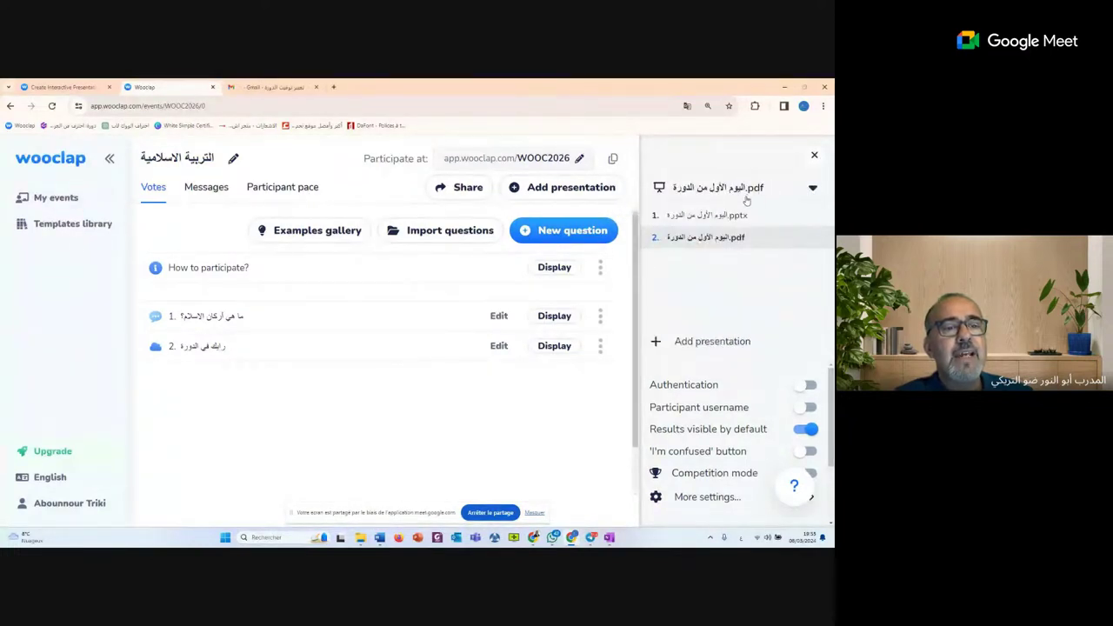
{"action": "mouse_move", "coordinate": [740, 220]}
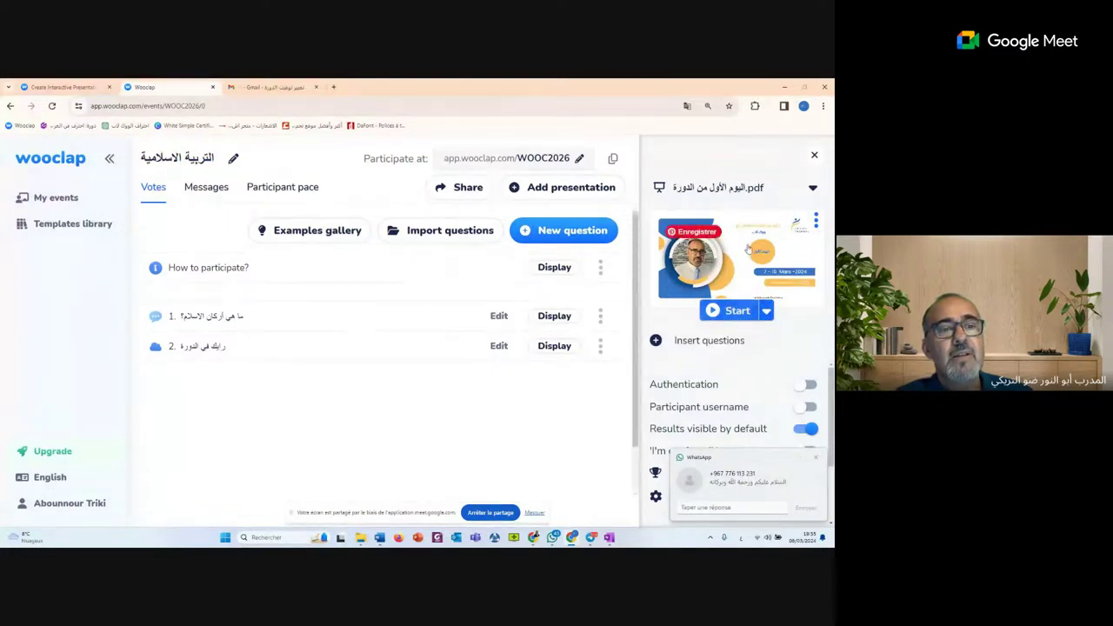
Preview the PDF اليوم الأول من الدورة.pdf through its second slide, exit, and relaunch it briefly from the presentation list
{"action": "left_click", "coordinate": [734, 313]}
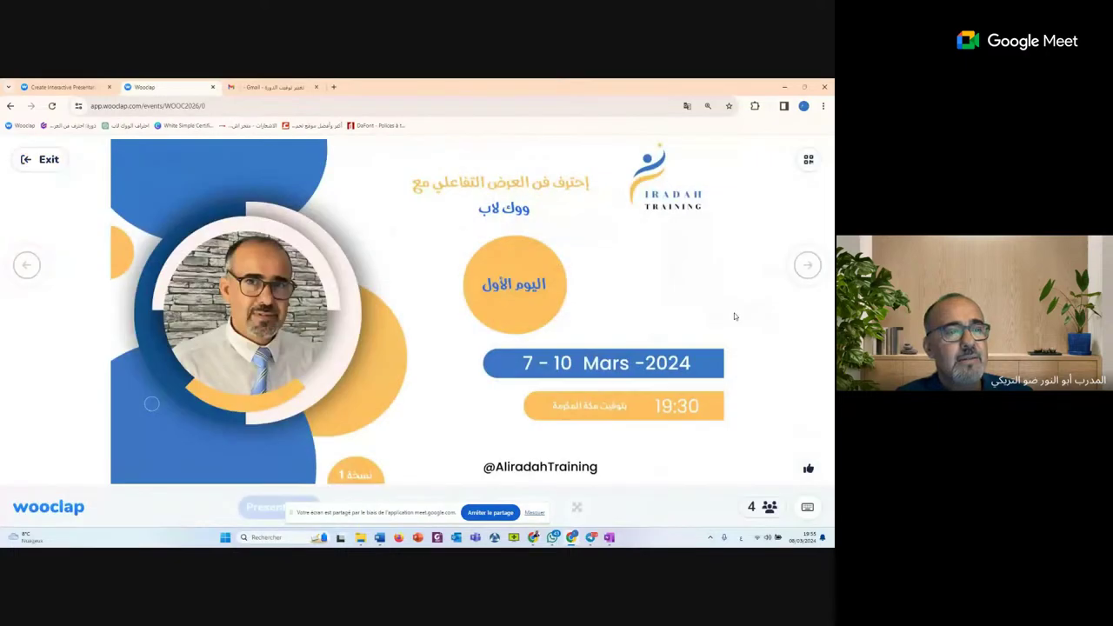
{"action": "left_click", "coordinate": [806, 267]}
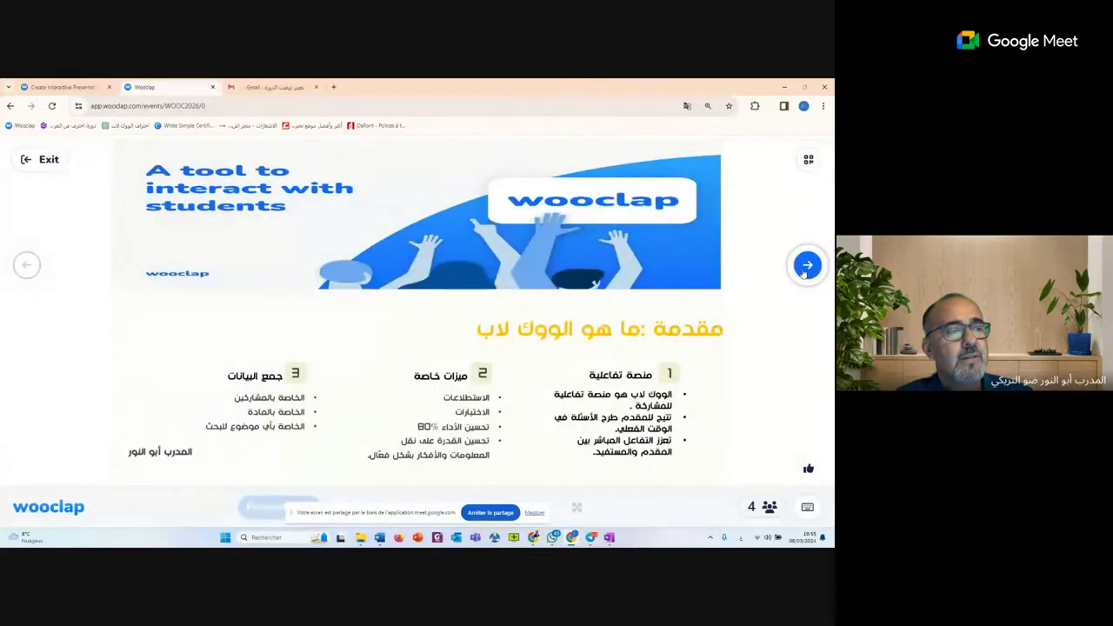
{"action": "left_click", "coordinate": [47, 158]}
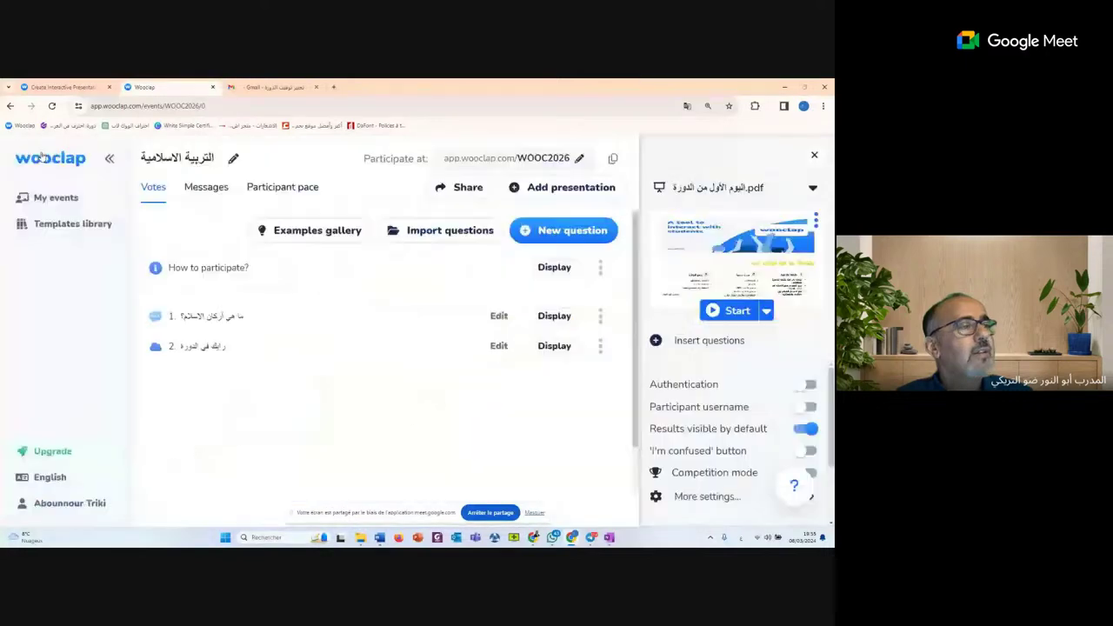
{"action": "left_click", "coordinate": [812, 187]}
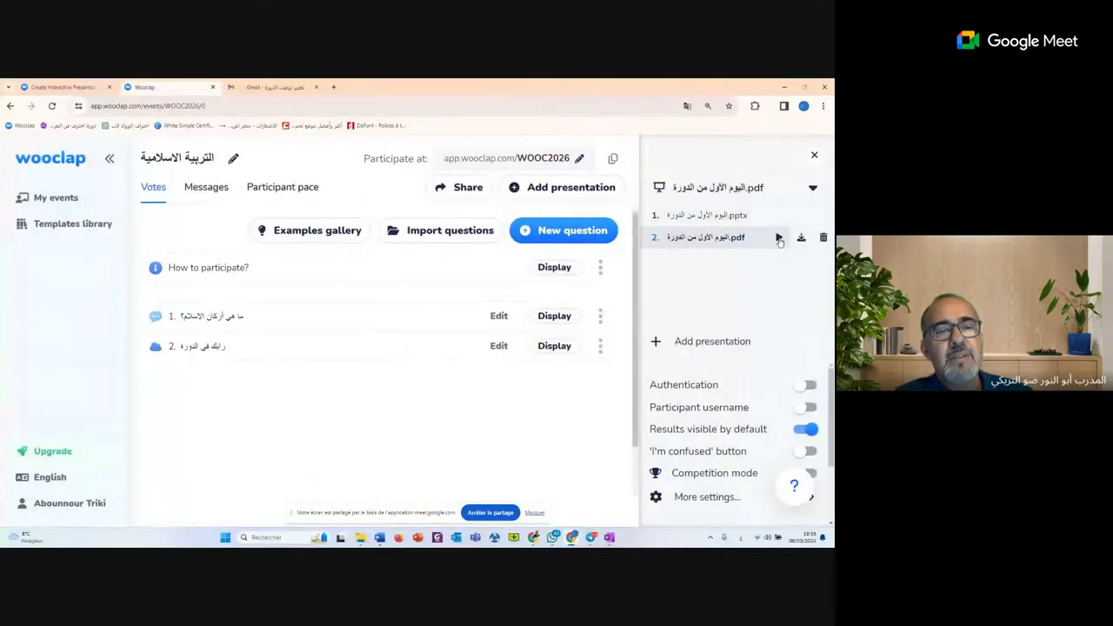
{"action": "left_click", "coordinate": [779, 238]}
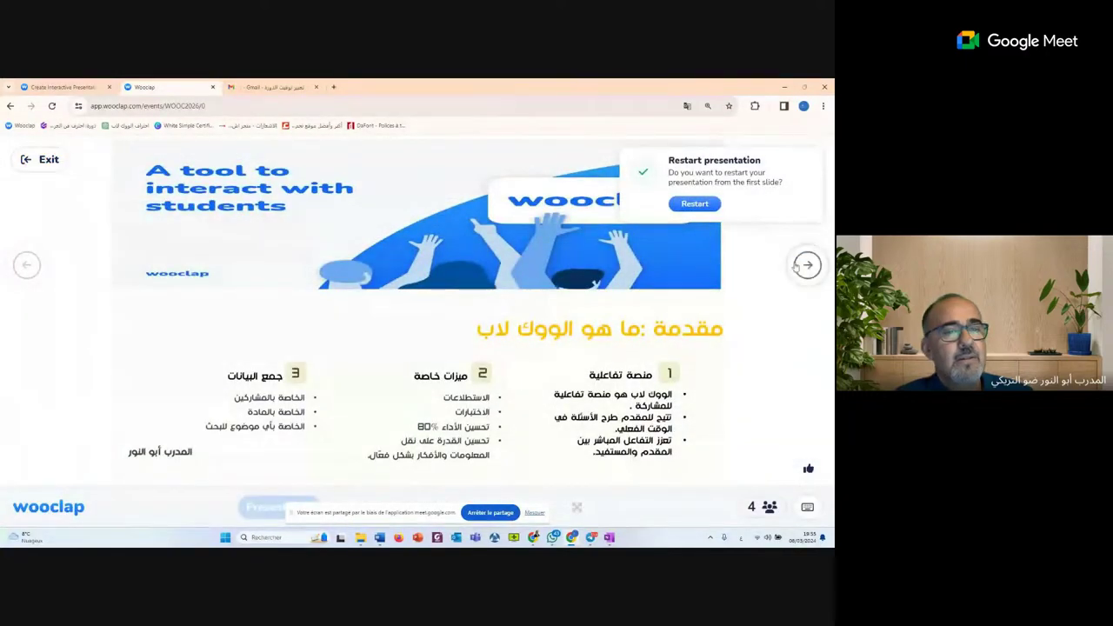
{"action": "left_click", "coordinate": [49, 160]}
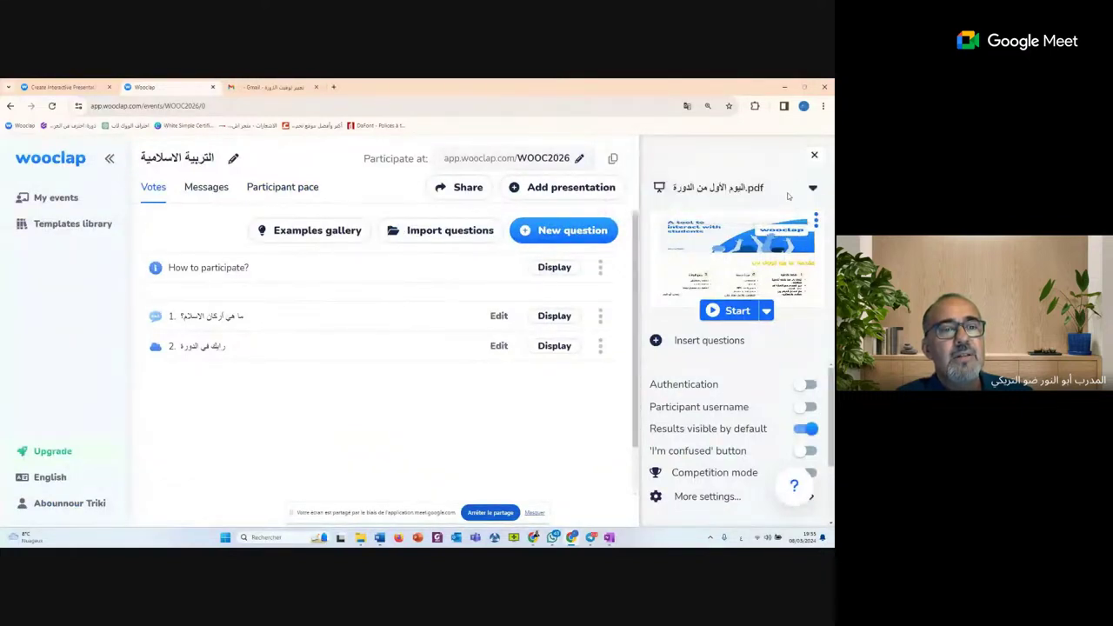
Select the PDF in the event's presentation list, run it from its current slide, advance one slide, and exit
{"action": "left_click", "coordinate": [725, 189]}
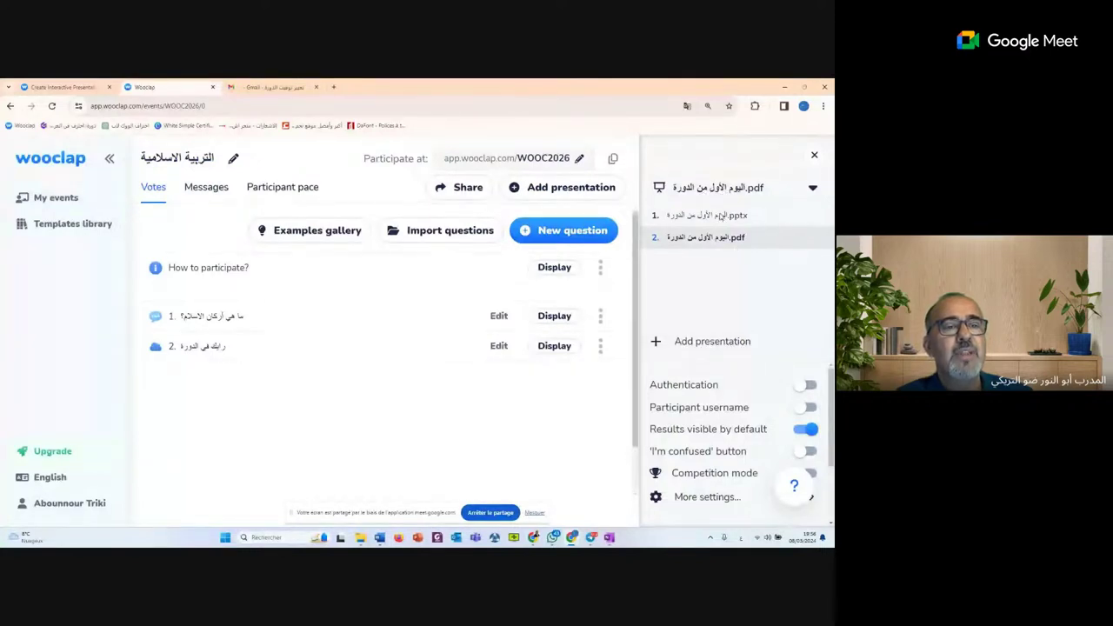
{"action": "left_click", "coordinate": [721, 237]}
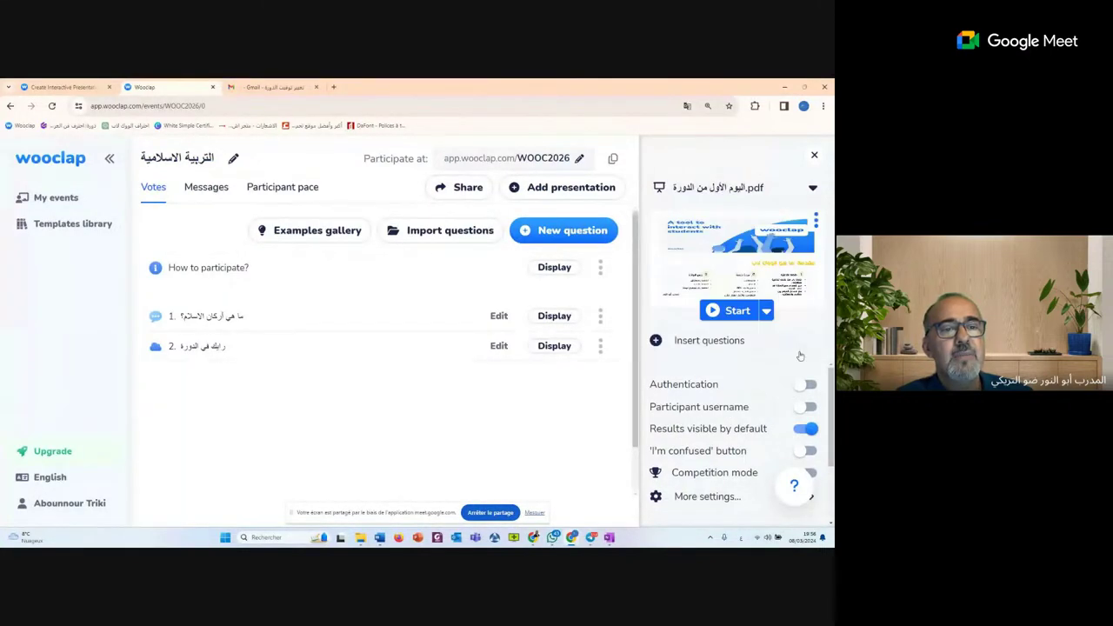
{"action": "left_click", "coordinate": [735, 313]}
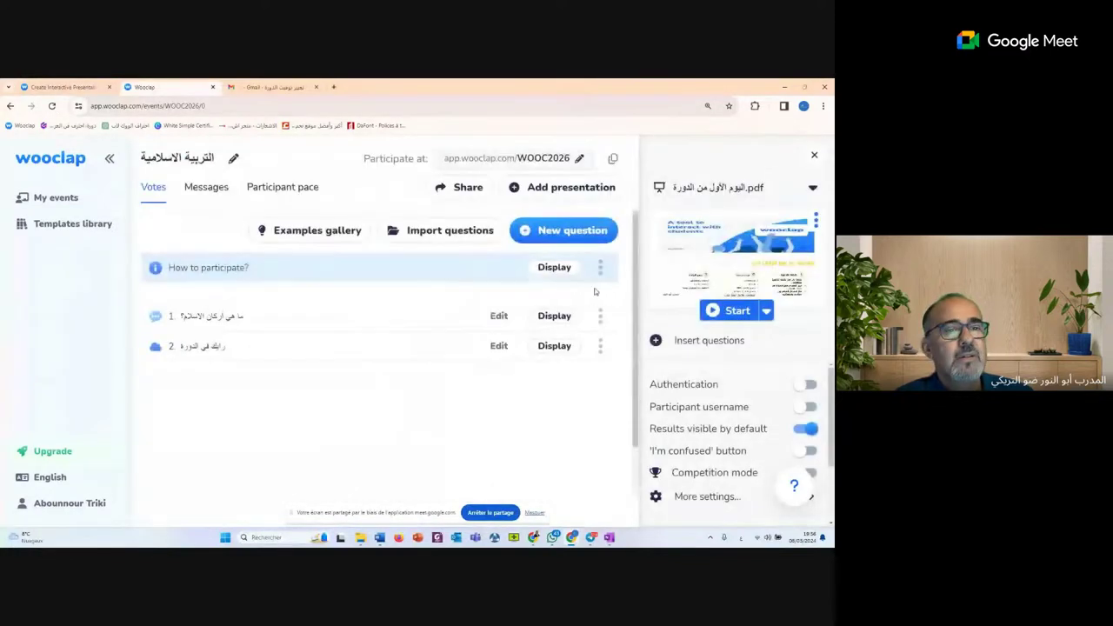
{"action": "left_click", "coordinate": [737, 311]}
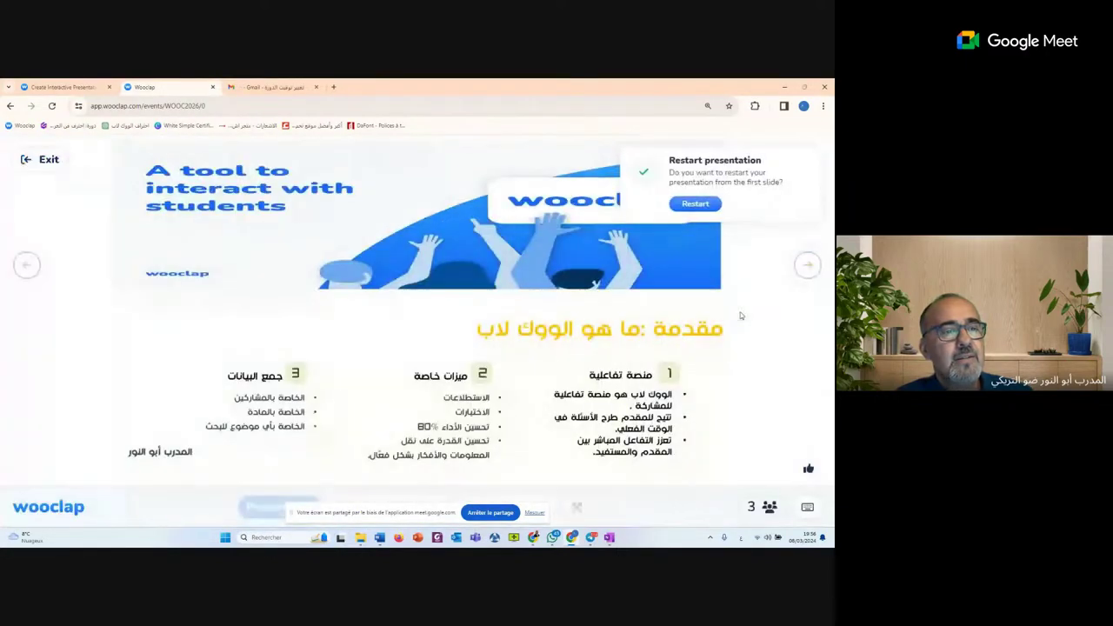
{"action": "left_click", "coordinate": [808, 265]}
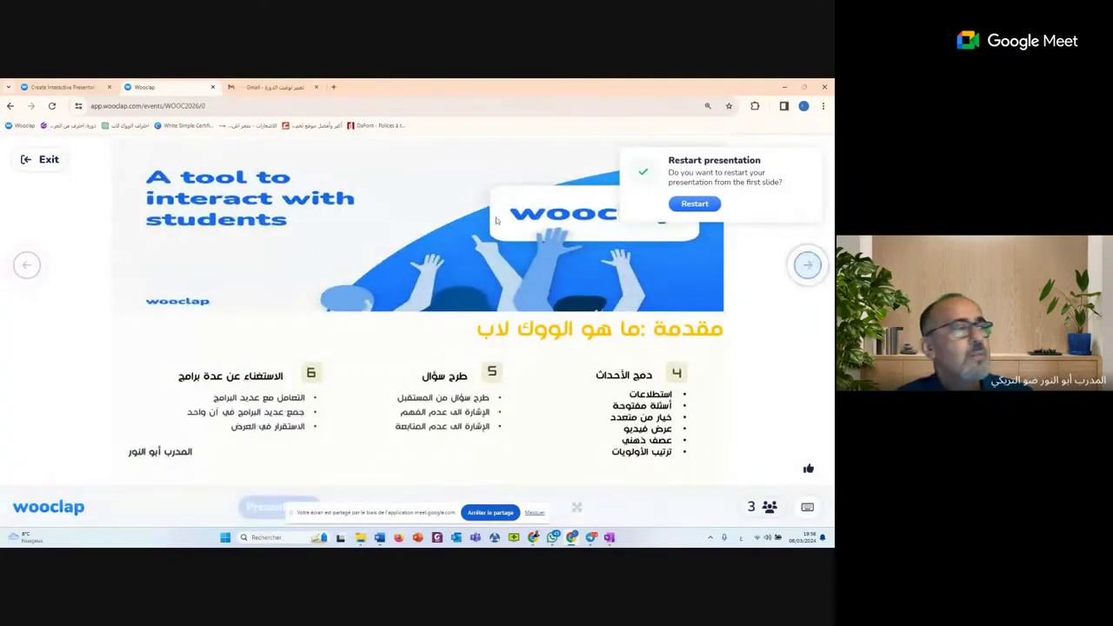
{"action": "left_click", "coordinate": [42, 159]}
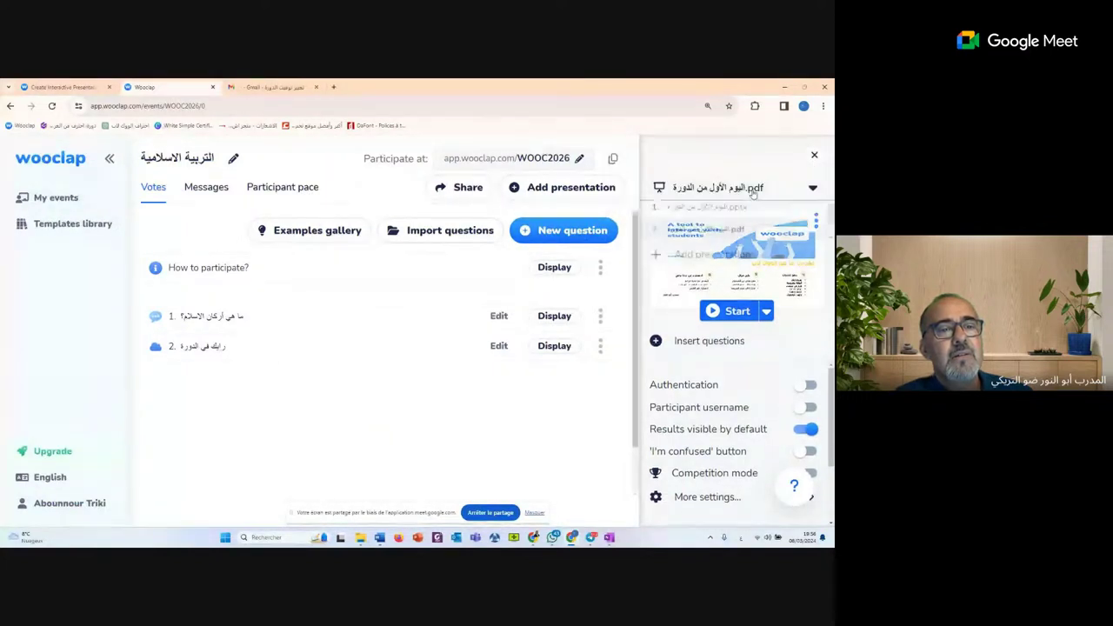
Move اليوم الأول من الدورة.pdf above the PowerPoint file in the event's presentation list and close the list
{"action": "left_click", "coordinate": [812, 189]}
{"action": "mouse_move", "coordinate": [723, 240]}
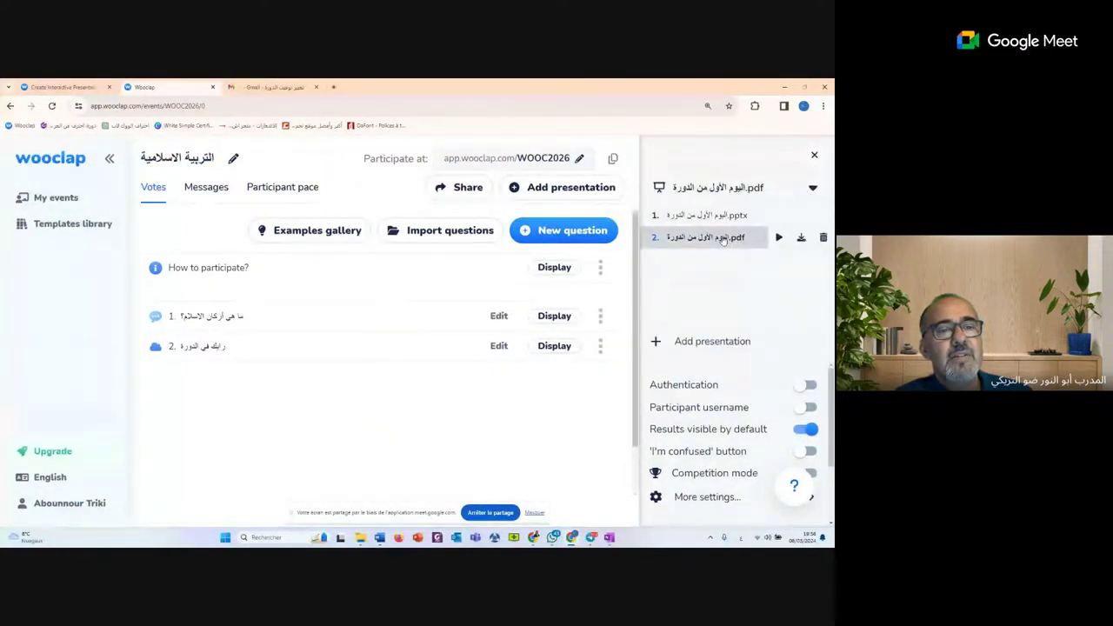
{"action": "left_click_drag", "start_coordinate": [720, 239], "coordinate": [711, 213]}
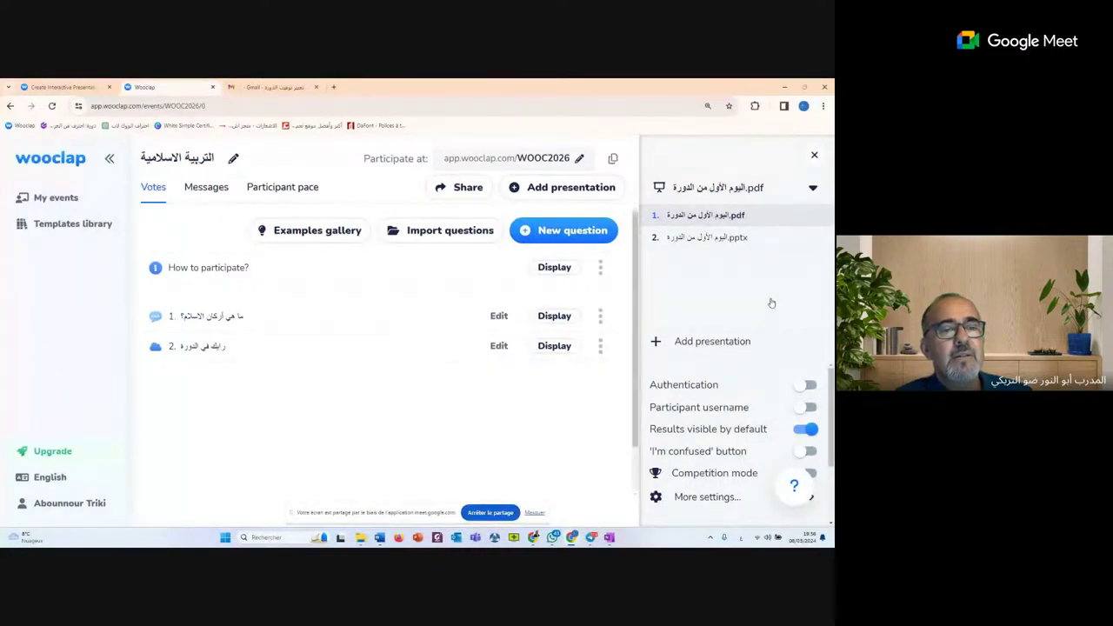
{"action": "mouse_move", "coordinate": [741, 220]}
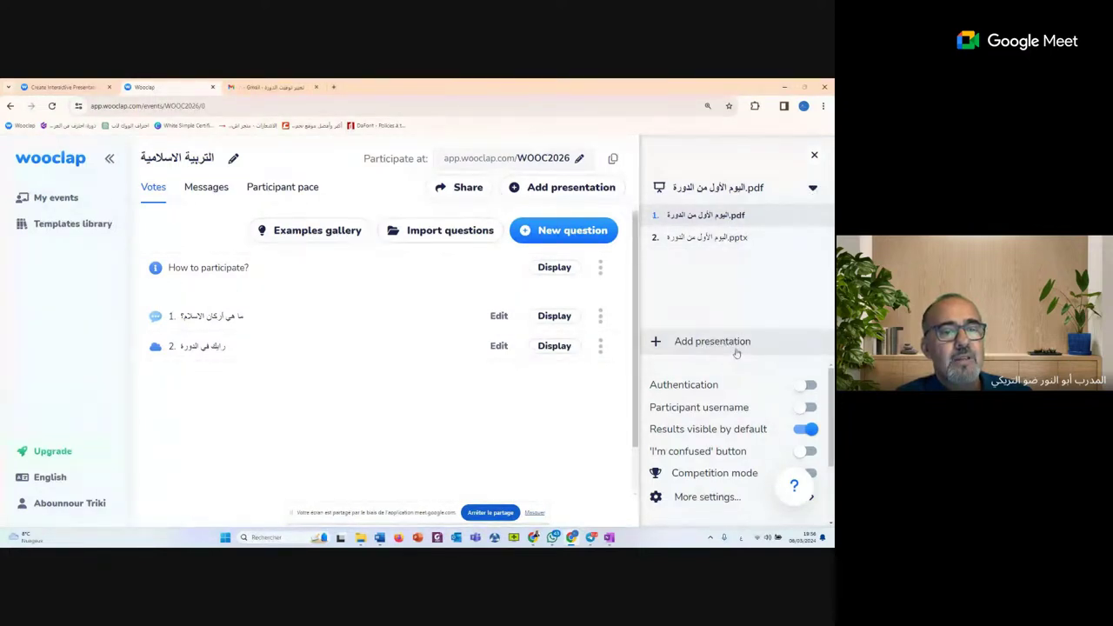
{"action": "left_click", "coordinate": [753, 379]}
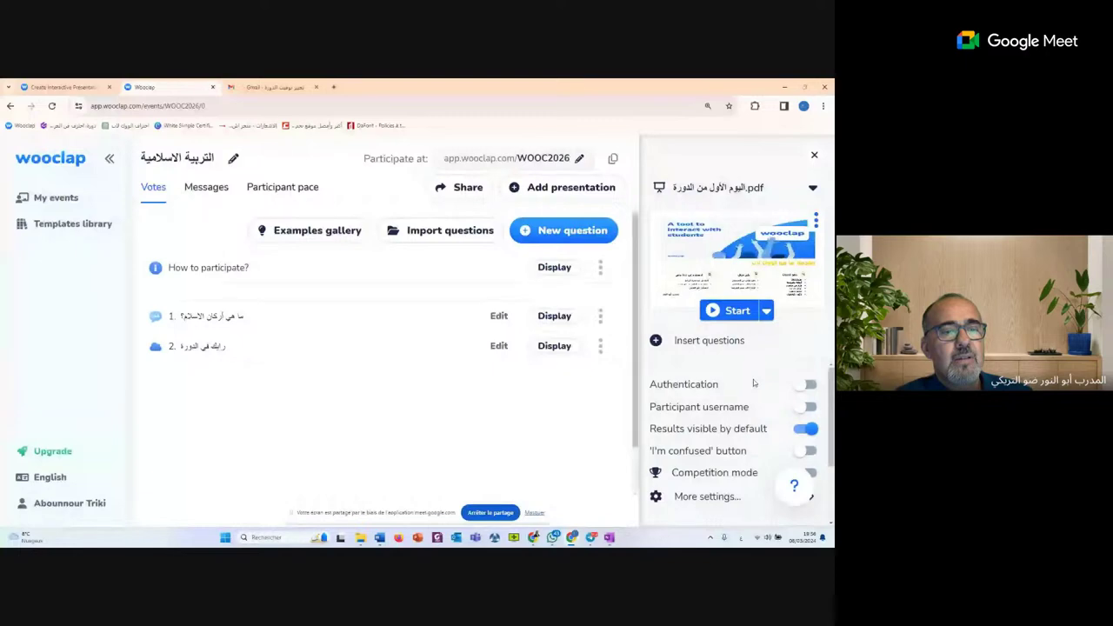
Start the PDF briefly and exit, then open it in Presenter View and close the separate presenter window
{"action": "left_click", "coordinate": [737, 310]}
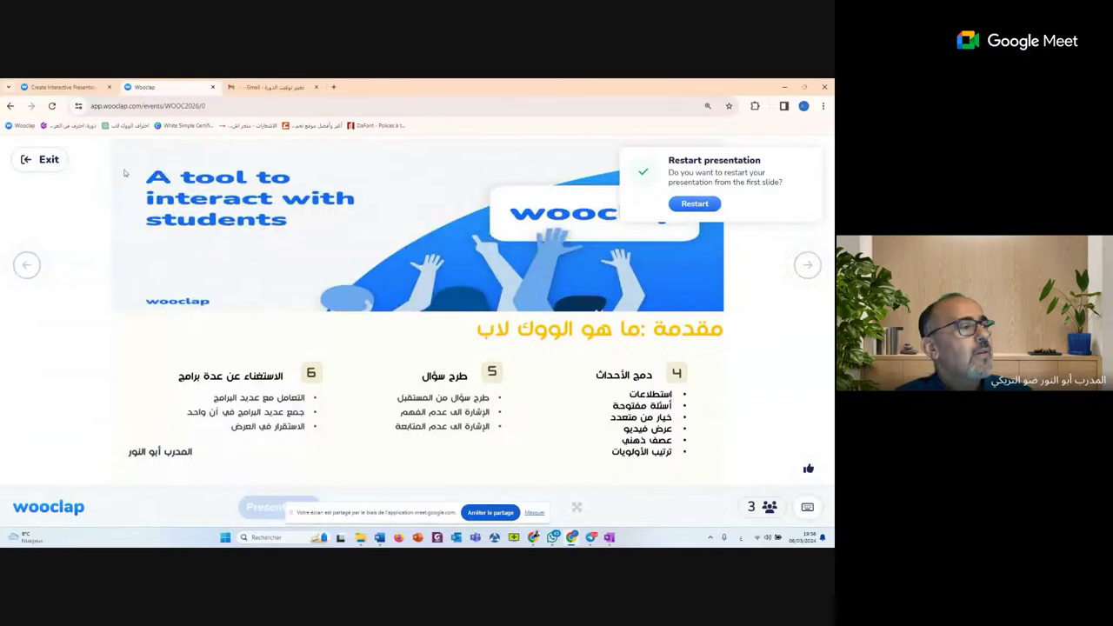
{"action": "left_click", "coordinate": [39, 159]}
{"action": "left_click", "coordinate": [765, 311]}
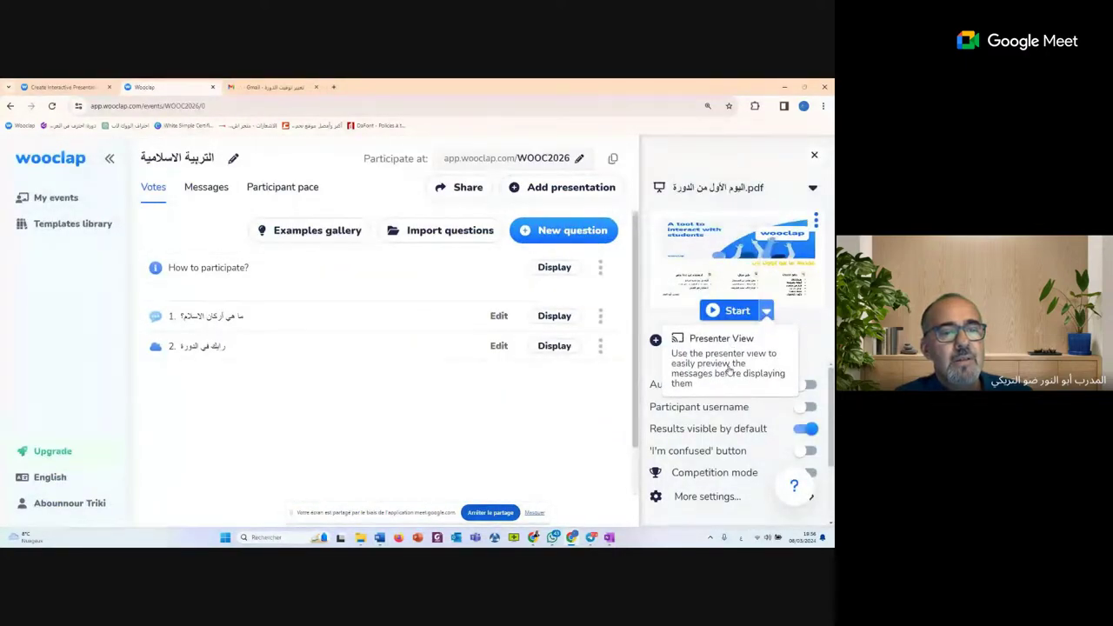
{"action": "left_click", "coordinate": [738, 374]}
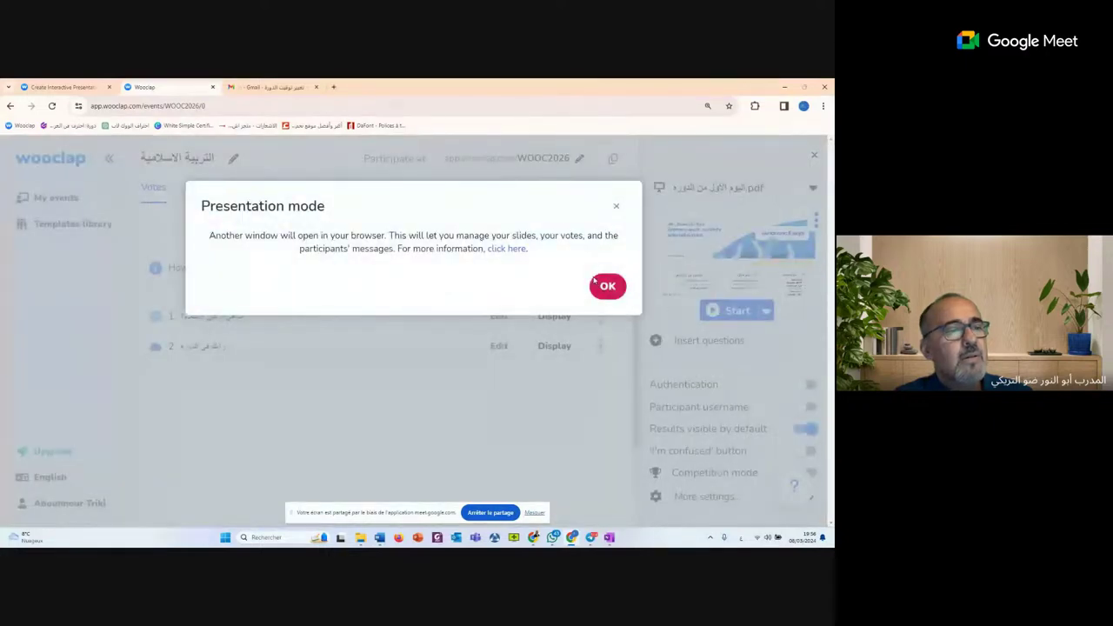
{"action": "left_click", "coordinate": [616, 213]}
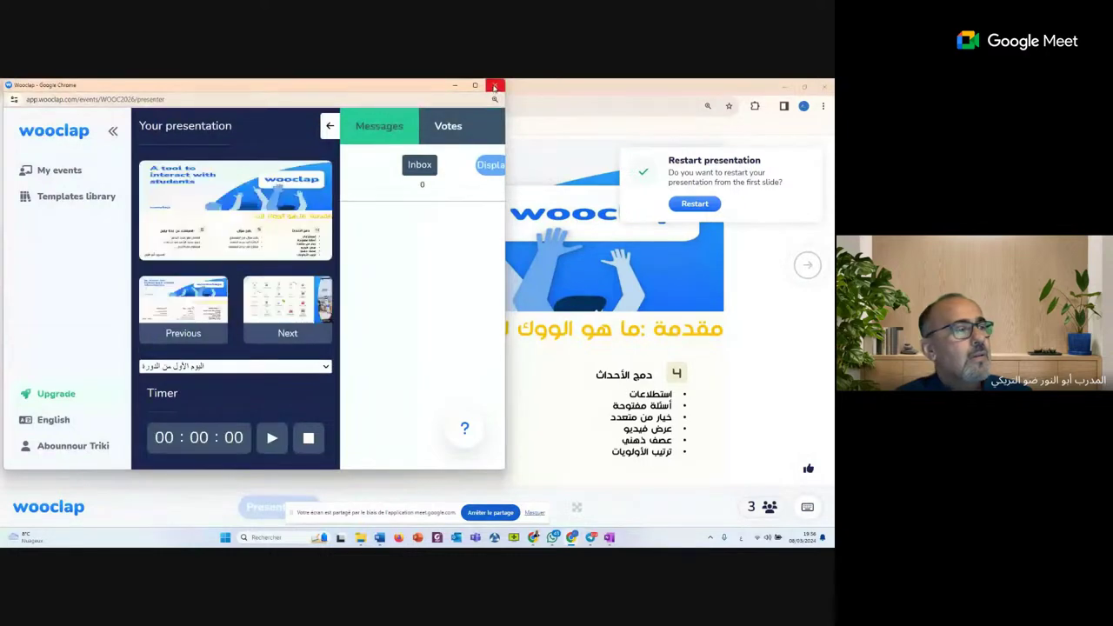
{"action": "left_click", "coordinate": [494, 87]}
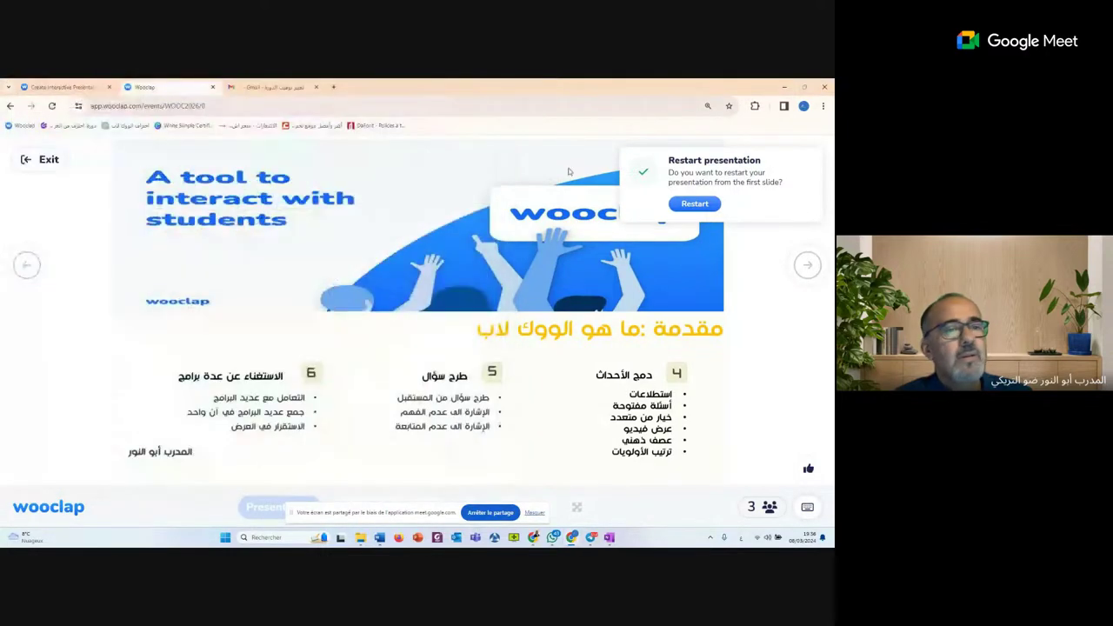
Restart the PDF presentation from its first slide, advance to the third slide, and exit
{"action": "left_click", "coordinate": [704, 206]}
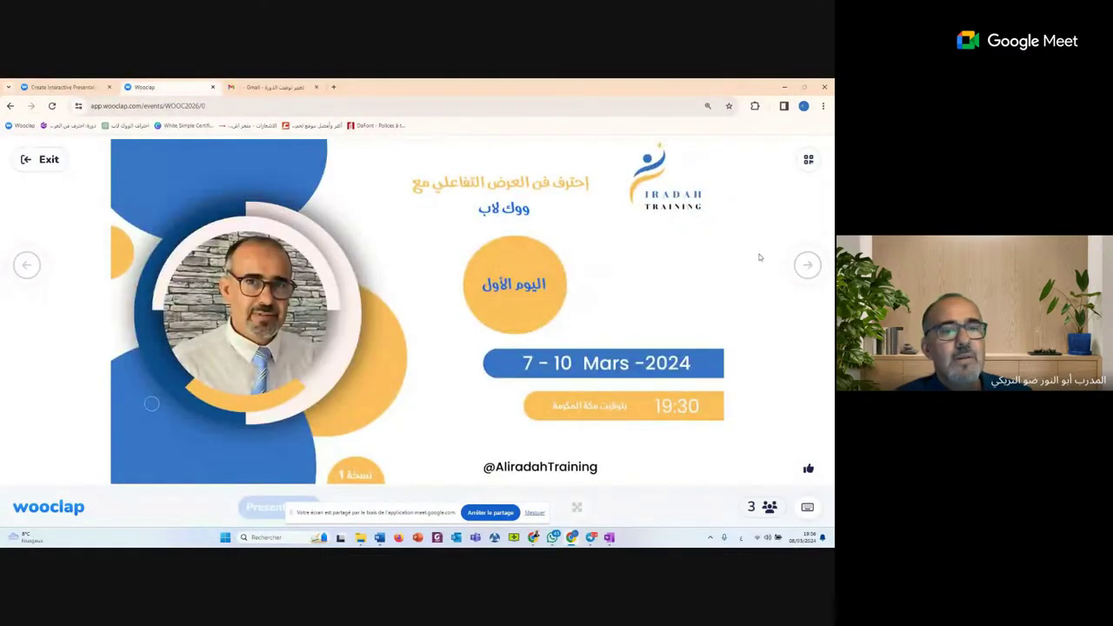
{"action": "left_click", "coordinate": [808, 268]}
{"action": "left_click", "coordinate": [808, 267]}
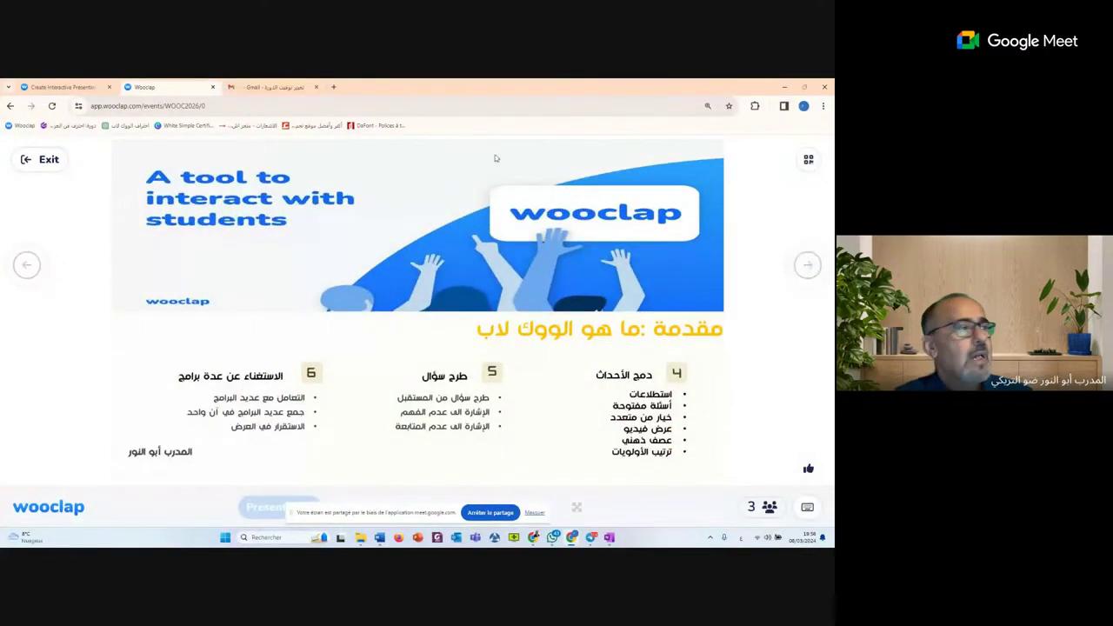
{"action": "left_click", "coordinate": [52, 161]}
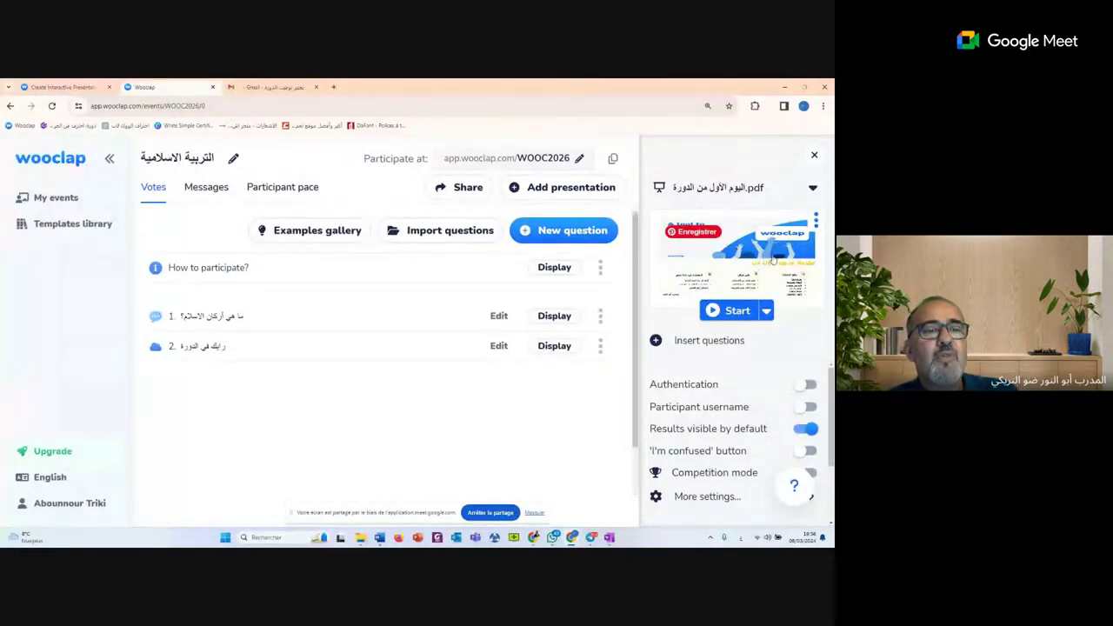
Delete the PowerPoint presentation اليوم الأول من الدورة.pptx from the event and dismiss the notification
{"action": "left_click", "coordinate": [726, 188]}
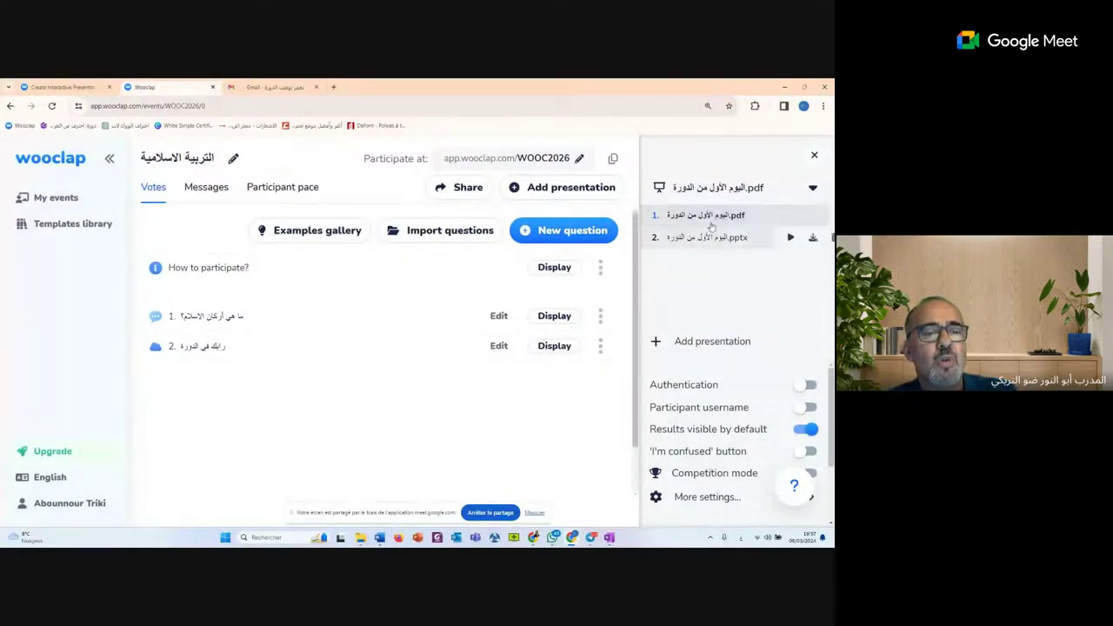
{"action": "mouse_move", "coordinate": [709, 238]}
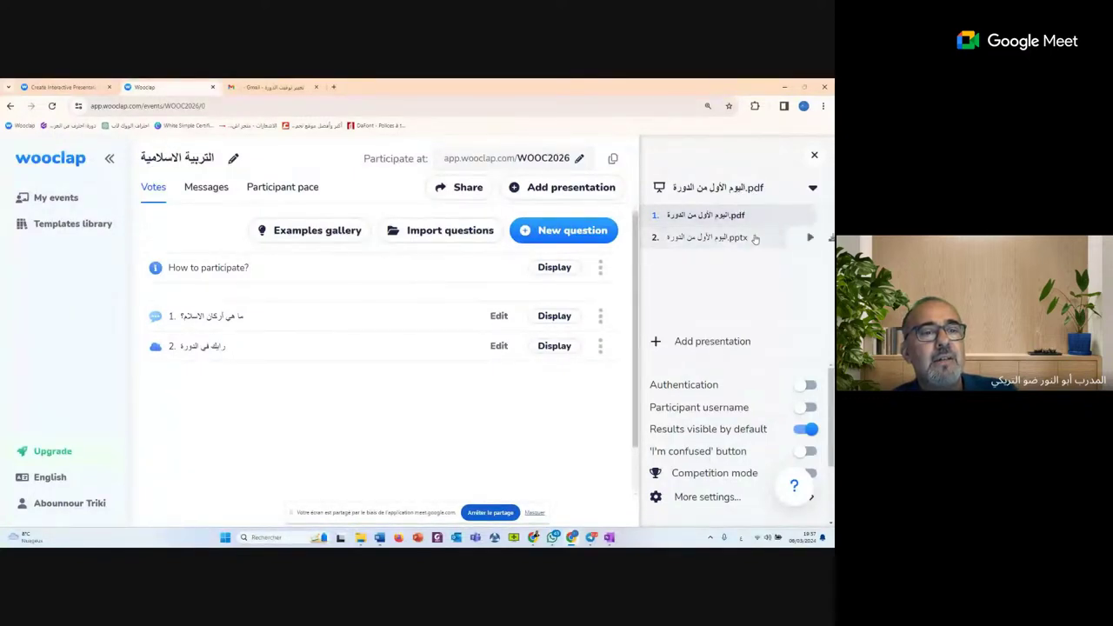
{"action": "left_click", "coordinate": [823, 238]}
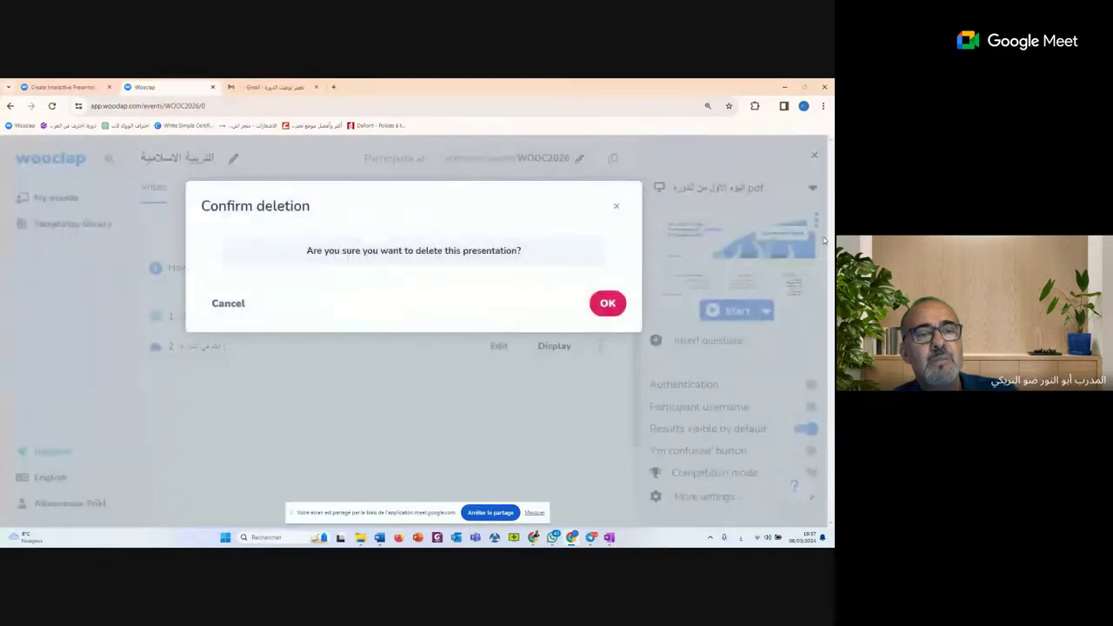
{"action": "left_click", "coordinate": [604, 304]}
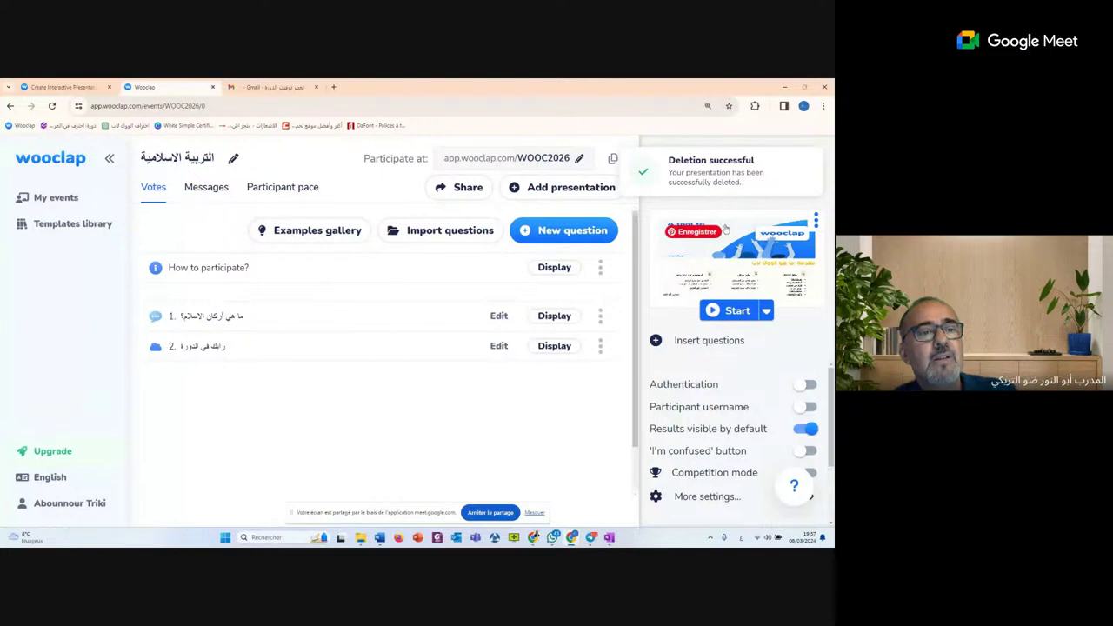
{"action": "left_click", "coordinate": [817, 160]}
Run the remaining PDF from the presentation list, advance two slides, and exit
{"action": "left_click", "coordinate": [747, 188]}
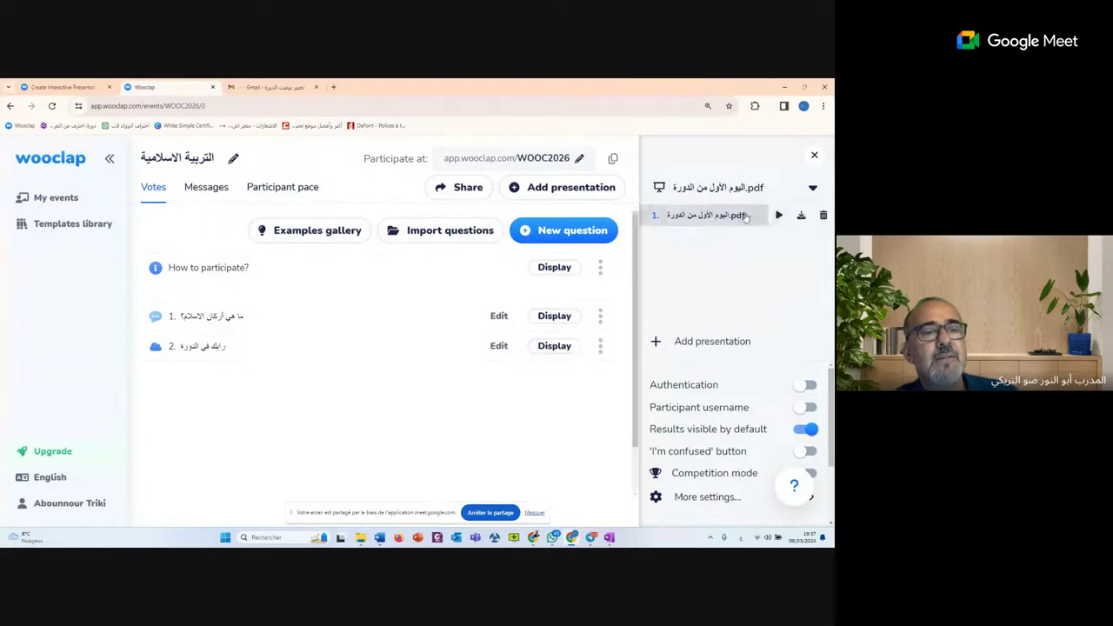
{"action": "left_click", "coordinate": [779, 215]}
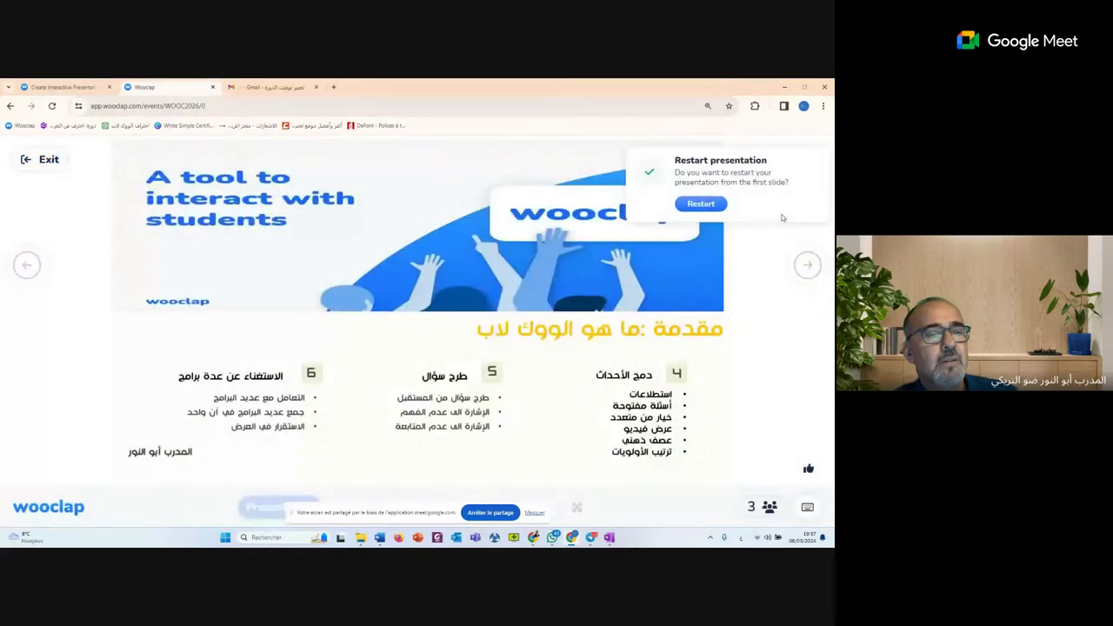
{"action": "left_click", "coordinate": [808, 266]}
{"action": "left_click", "coordinate": [809, 268]}
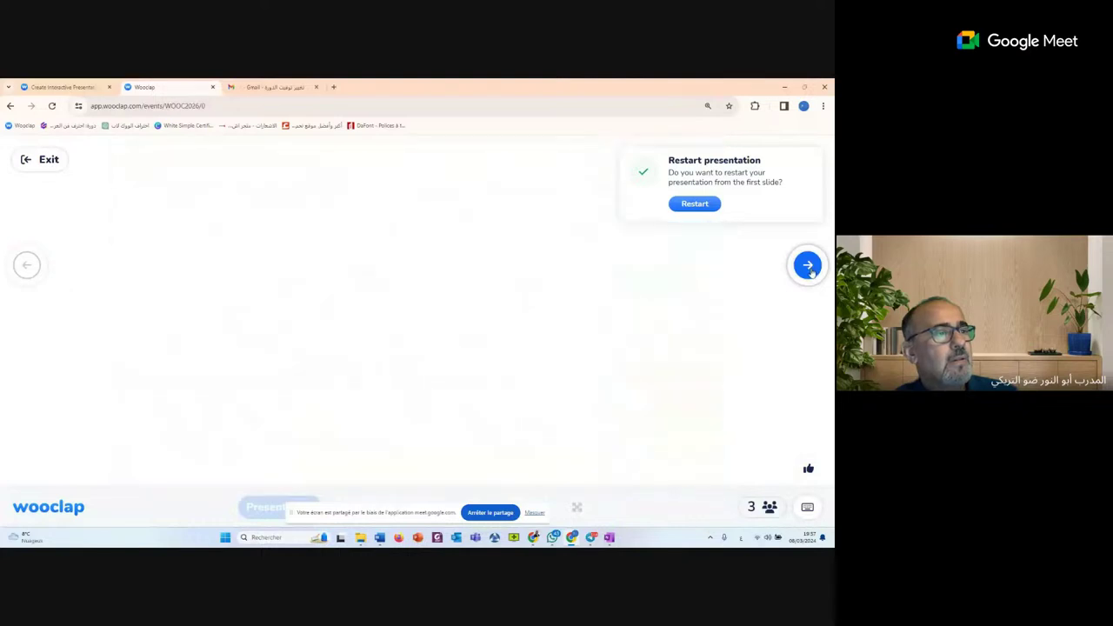
{"action": "left_click", "coordinate": [31, 159]}
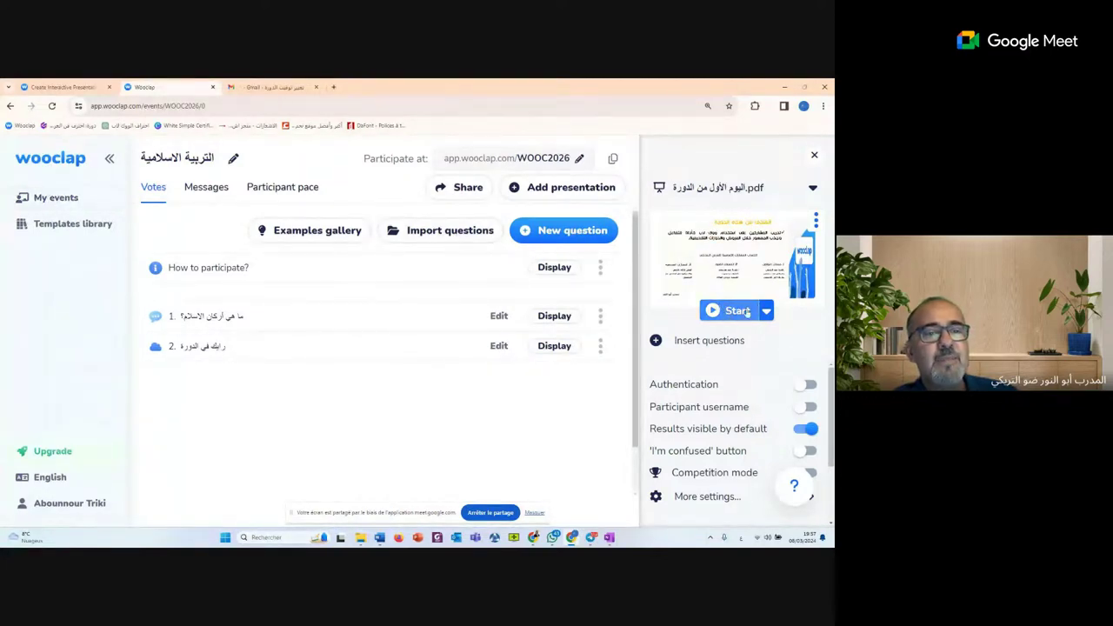
Insert the open question ما هي أركان الاسلام؟ as slide 2 and the word cloud رايك في الدورة as slide 4 of the PDF, and save
{"action": "left_click", "coordinate": [761, 193]}
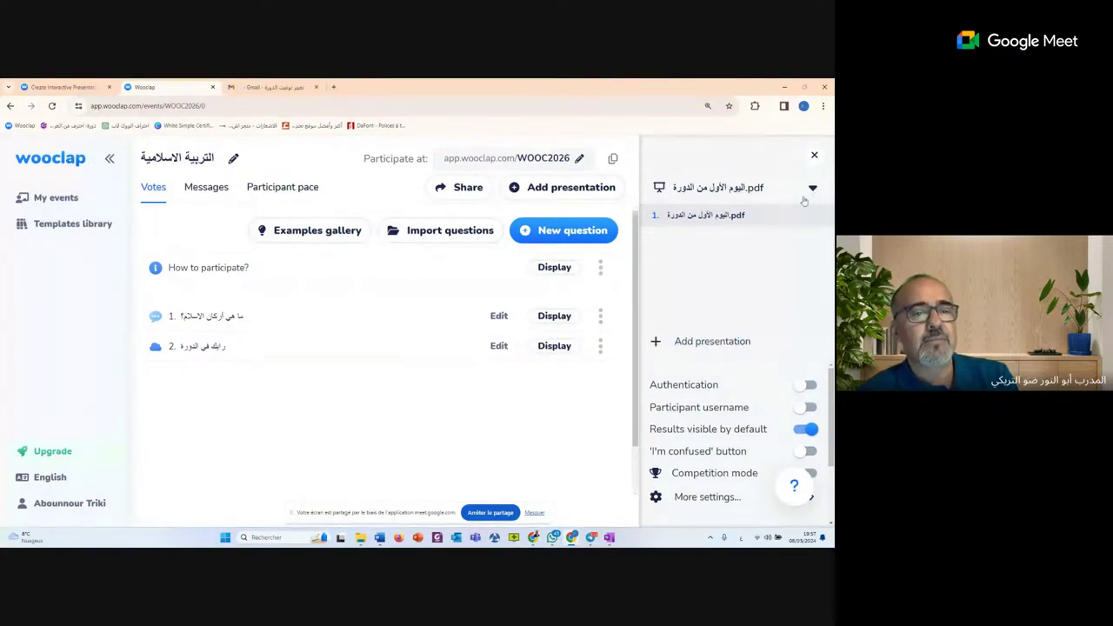
{"action": "left_click", "coordinate": [721, 336]}
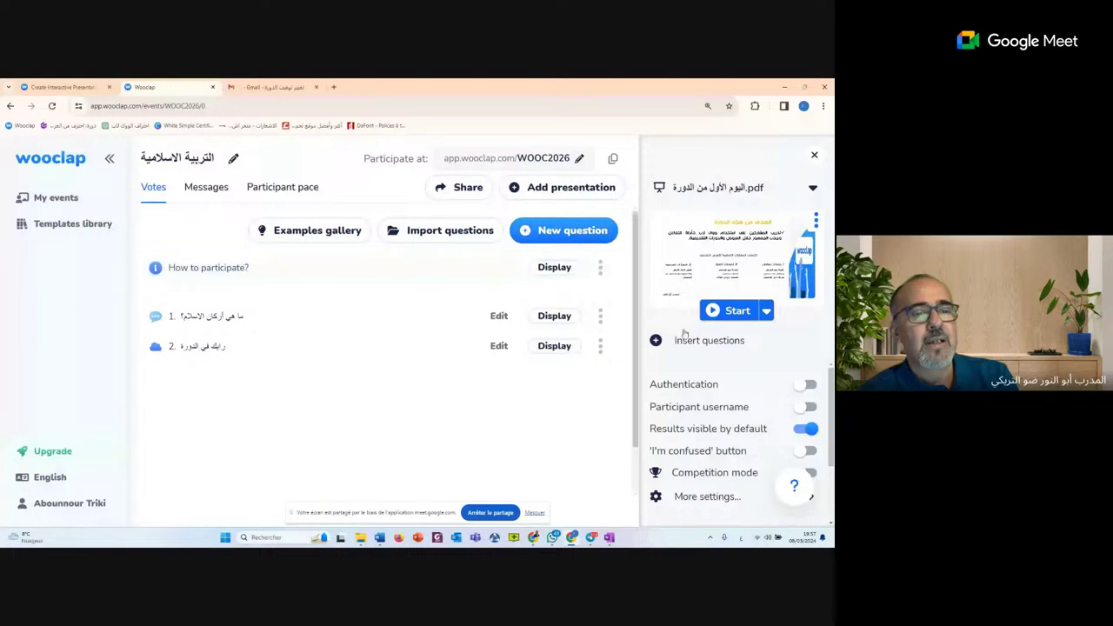
{"action": "left_click", "coordinate": [772, 342]}
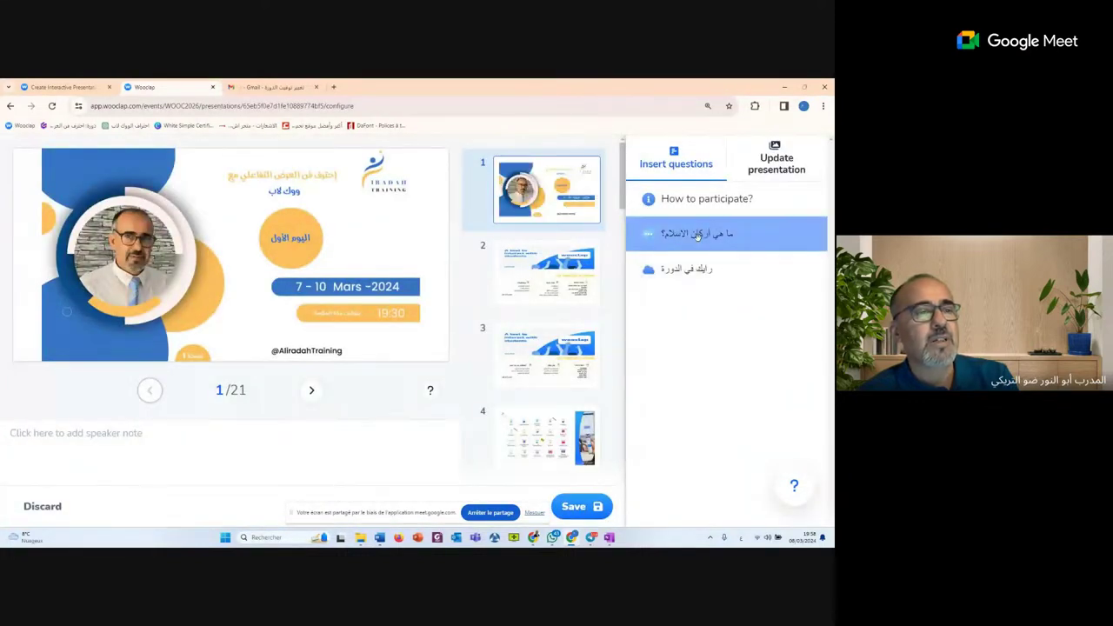
{"action": "left_click_drag", "start_coordinate": [697, 235], "coordinate": [599, 261]}
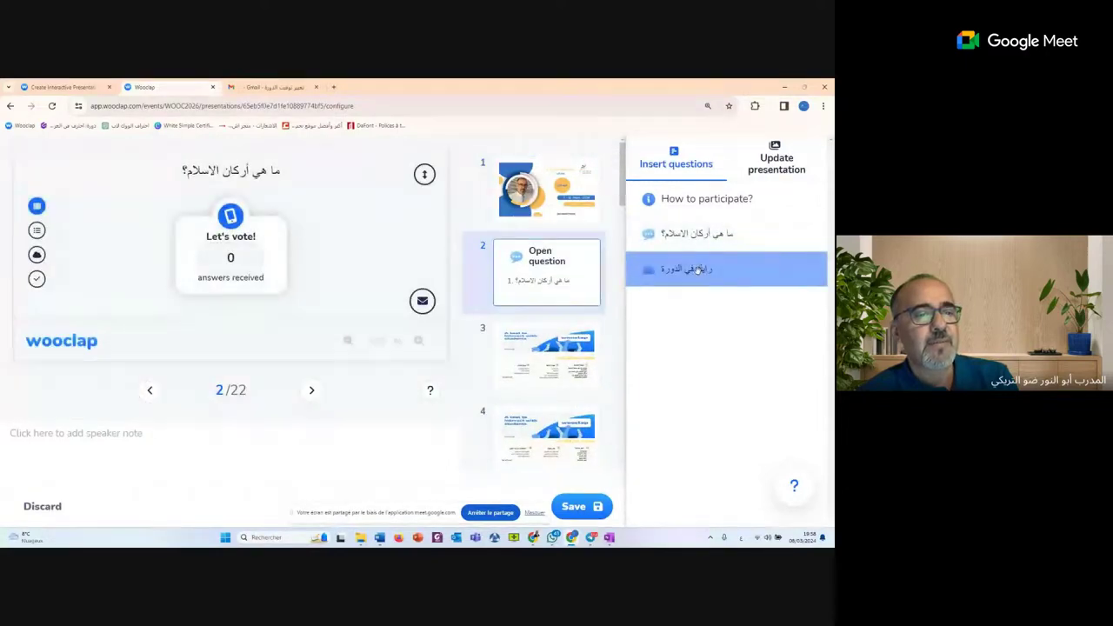
{"action": "left_click_drag", "start_coordinate": [698, 269], "coordinate": [576, 409]}
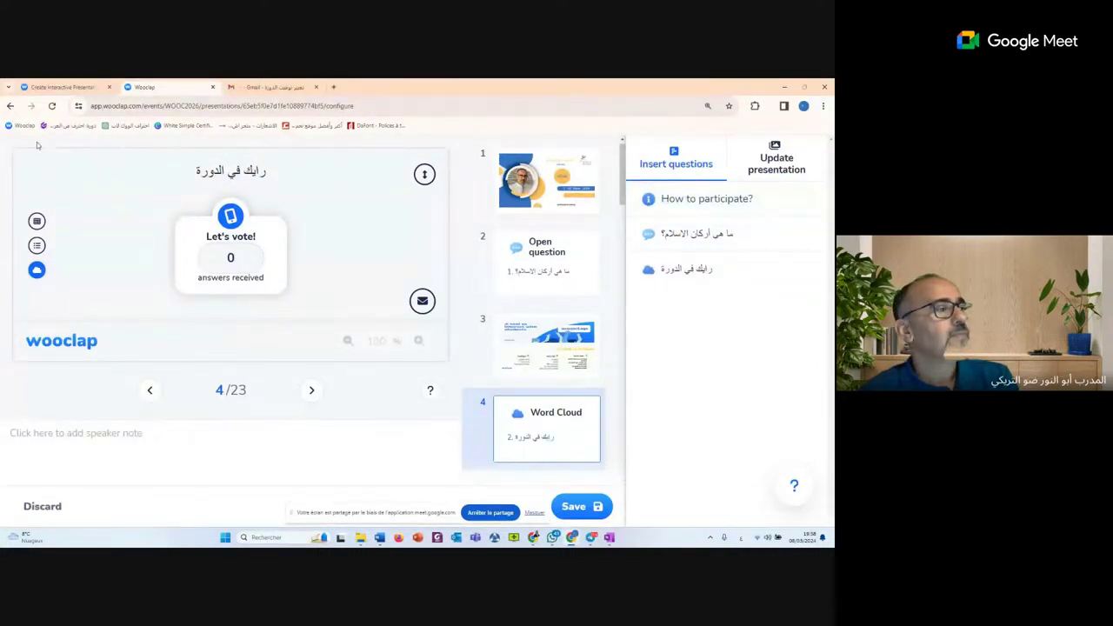
{"action": "left_click", "coordinate": [573, 507]}
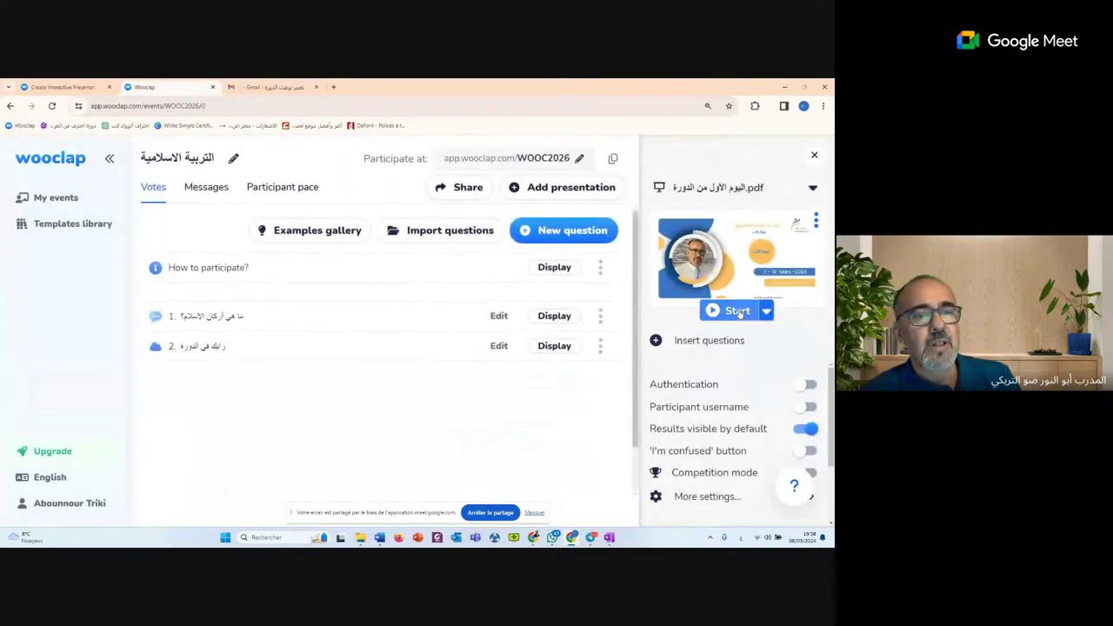
Run the PDF presentation, advance past both inserted questions to the fifth slide, and exit
{"action": "left_click", "coordinate": [735, 311]}
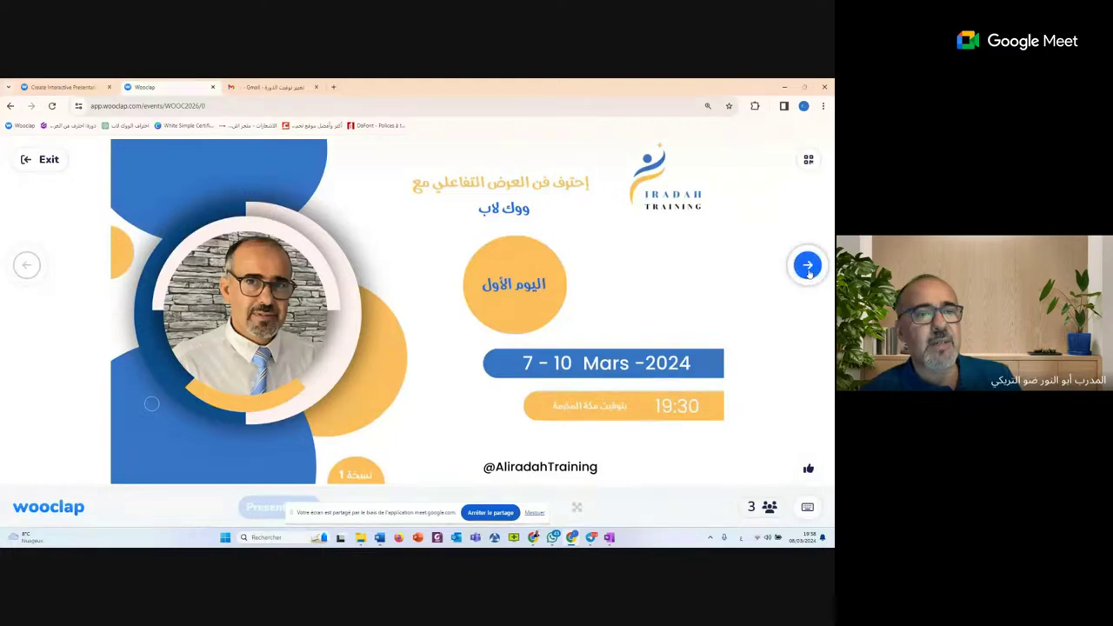
{"action": "left_click", "coordinate": [806, 272]}
{"action": "left_click", "coordinate": [806, 272]}
{"action": "left_click", "coordinate": [806, 272]}
{"action": "left_click", "coordinate": [806, 272]}
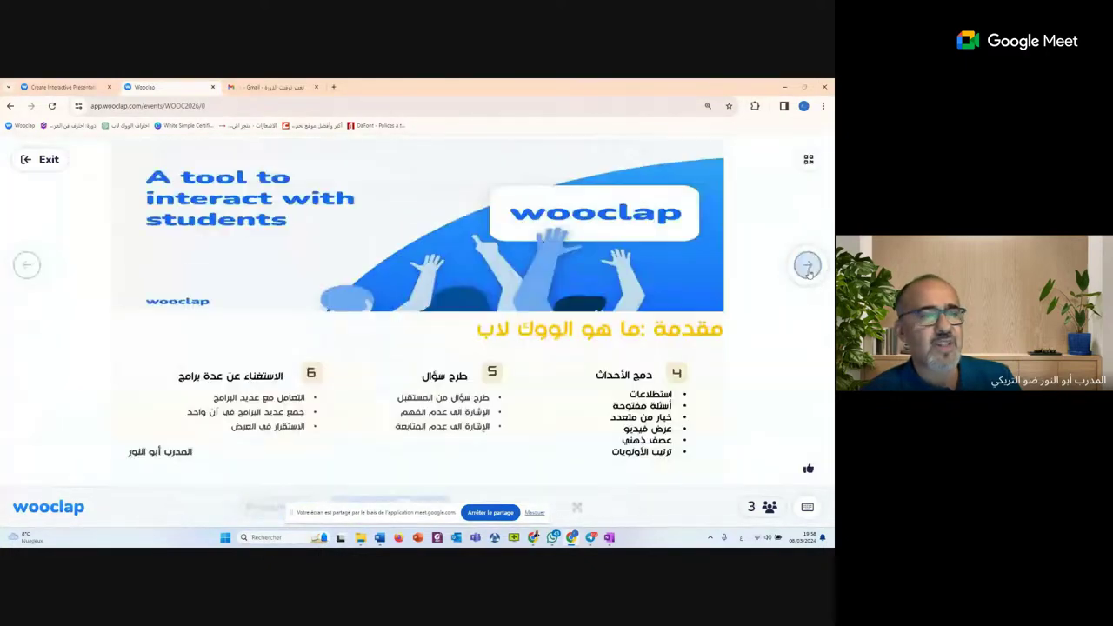
{"action": "left_click", "coordinate": [42, 159]}
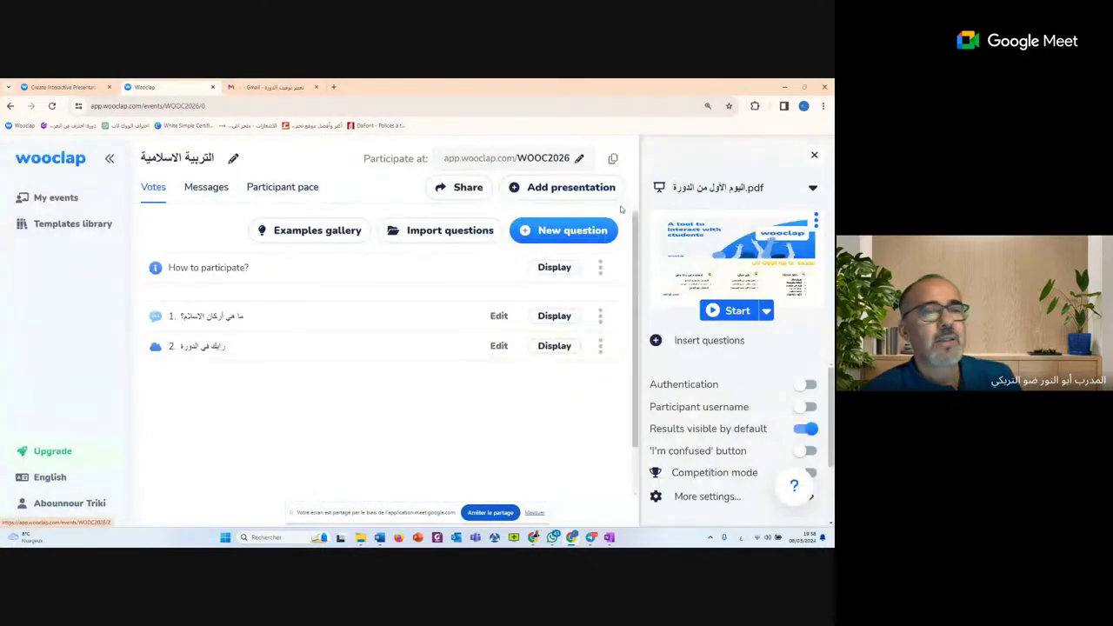
Delete the PDF presentation اليوم الأول من الدورة.pdf from the event and confirm the deletion
{"action": "left_click", "coordinate": [811, 188]}
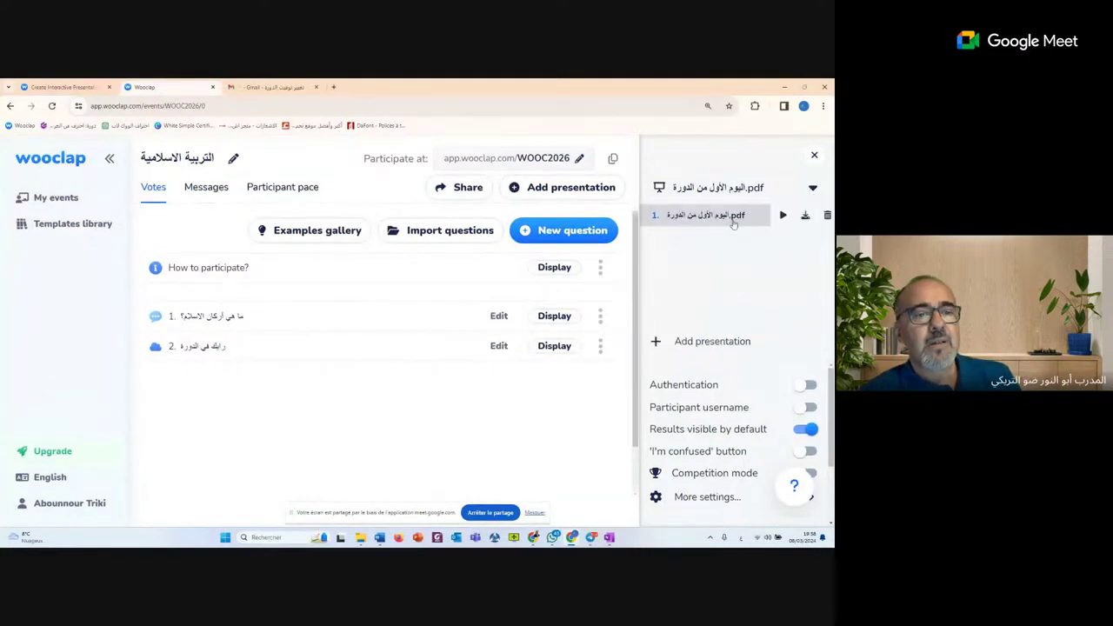
{"action": "left_click", "coordinate": [823, 216]}
{"action": "left_click", "coordinate": [608, 302]}
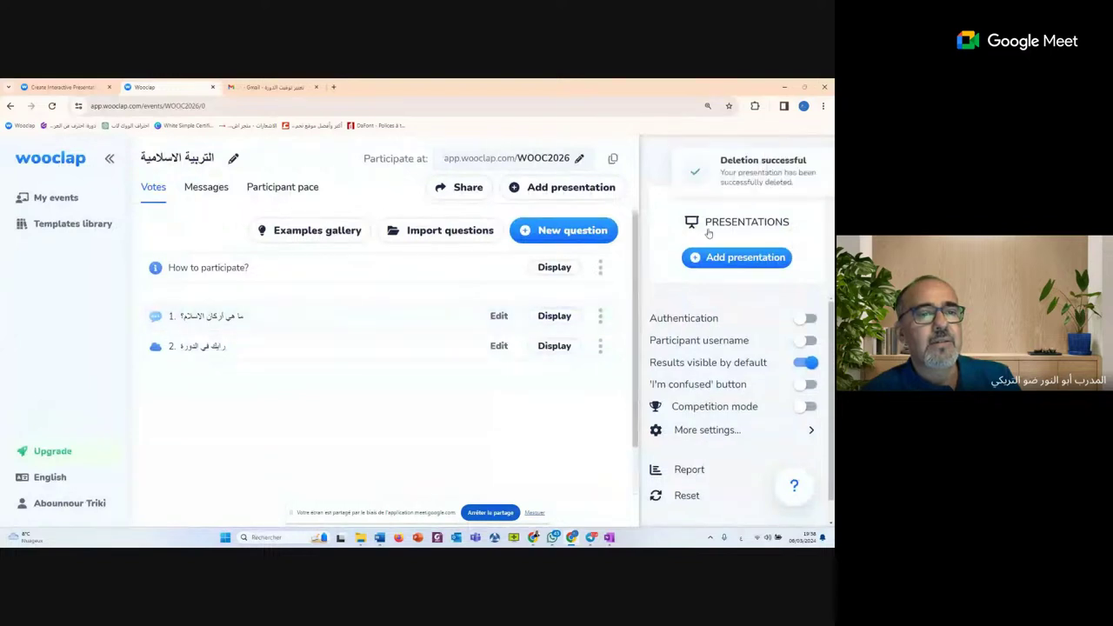
Import the PowerPoint file اليوم الأول من الدورة.pptx from the computer into the event and dismiss the upload and conversion notifications
{"action": "left_click", "coordinate": [719, 261]}
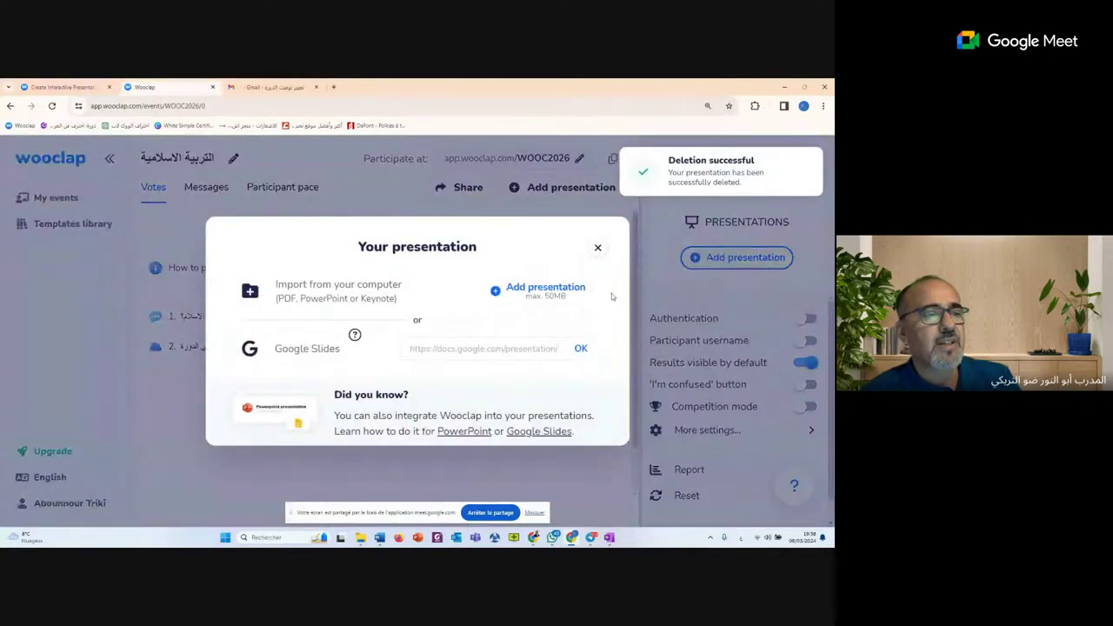
{"action": "left_click", "coordinate": [553, 293]}
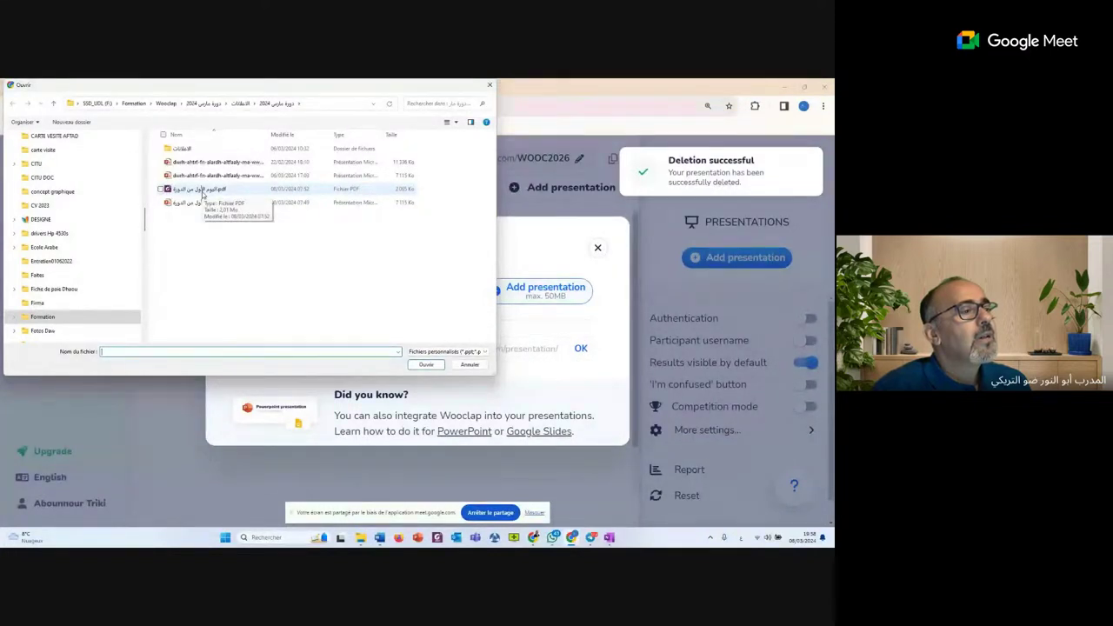
{"action": "left_click", "coordinate": [182, 153]}
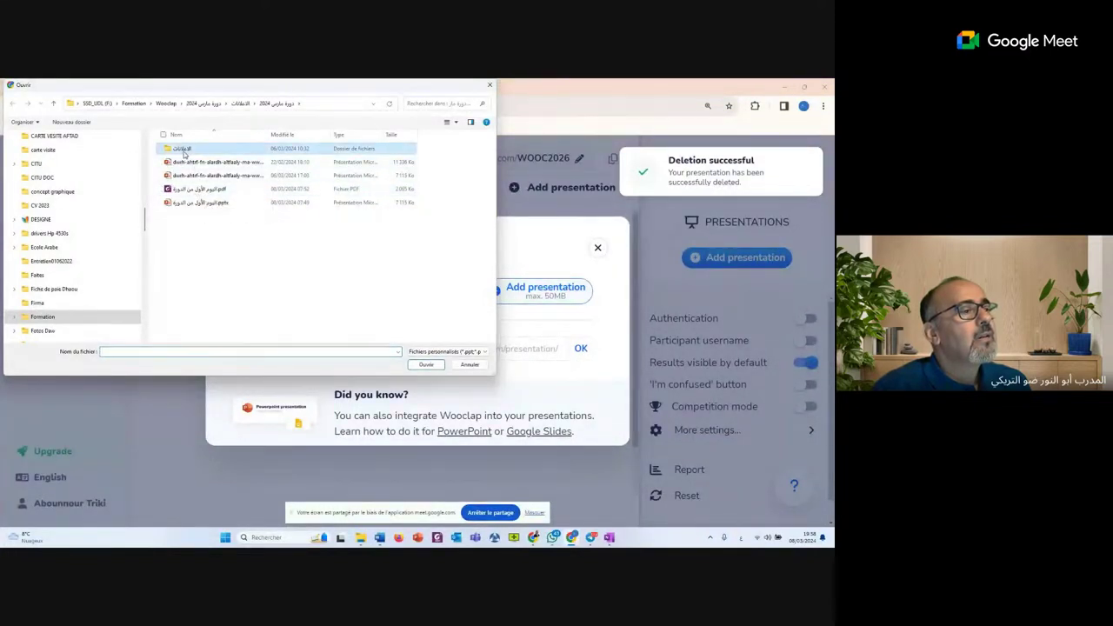
{"action": "double_click", "coordinate": [183, 153]}
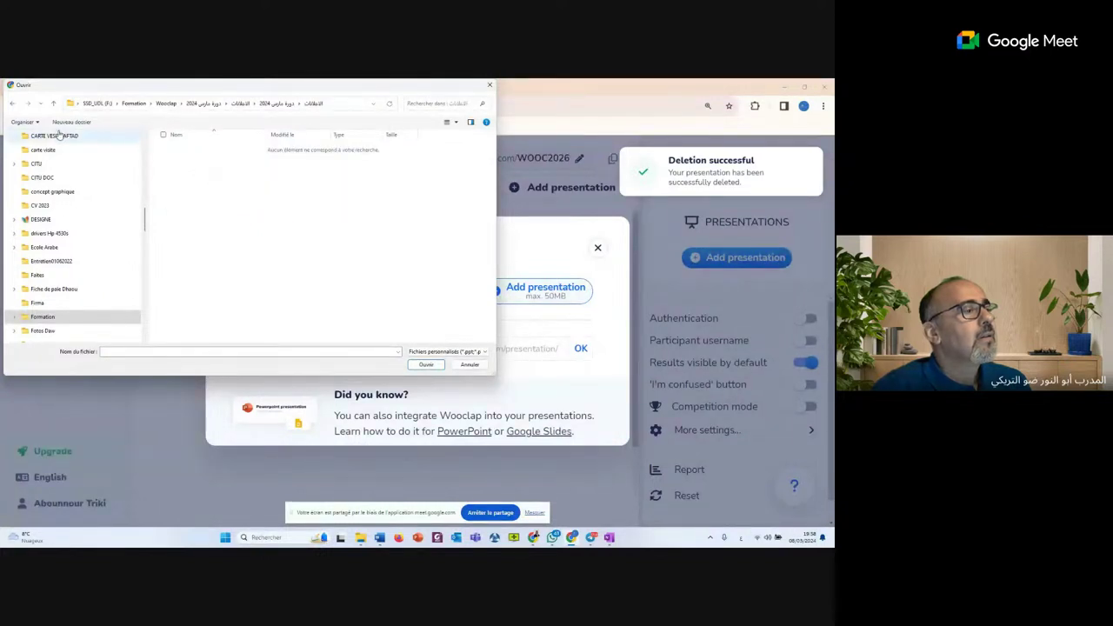
{"action": "left_click", "coordinate": [270, 105]}
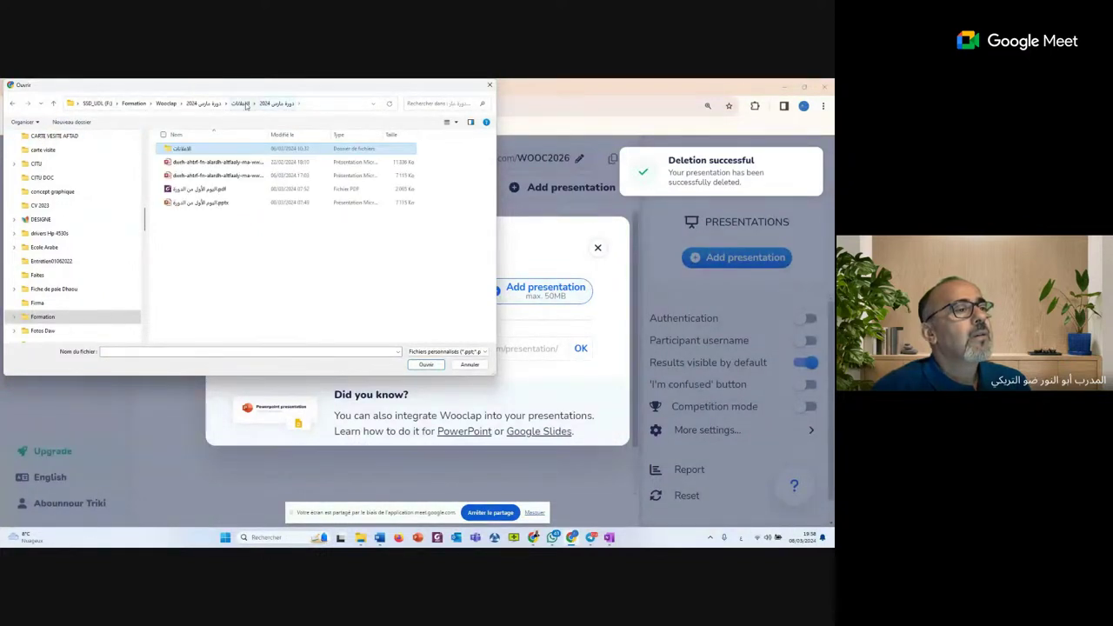
{"action": "left_click", "coordinate": [201, 203]}
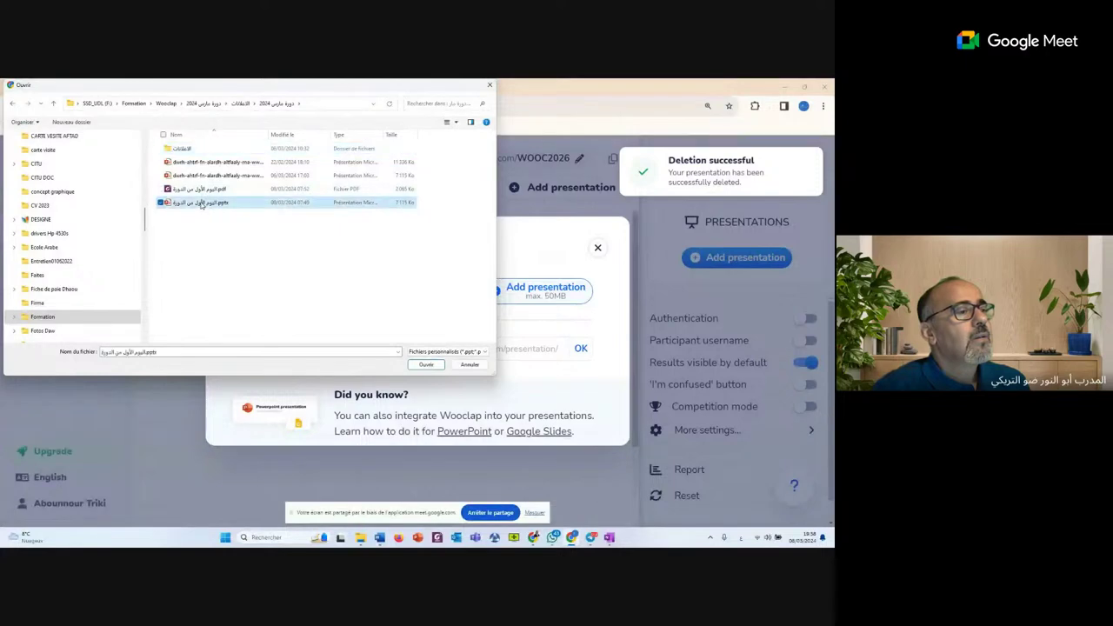
{"action": "left_click", "coordinate": [426, 364]}
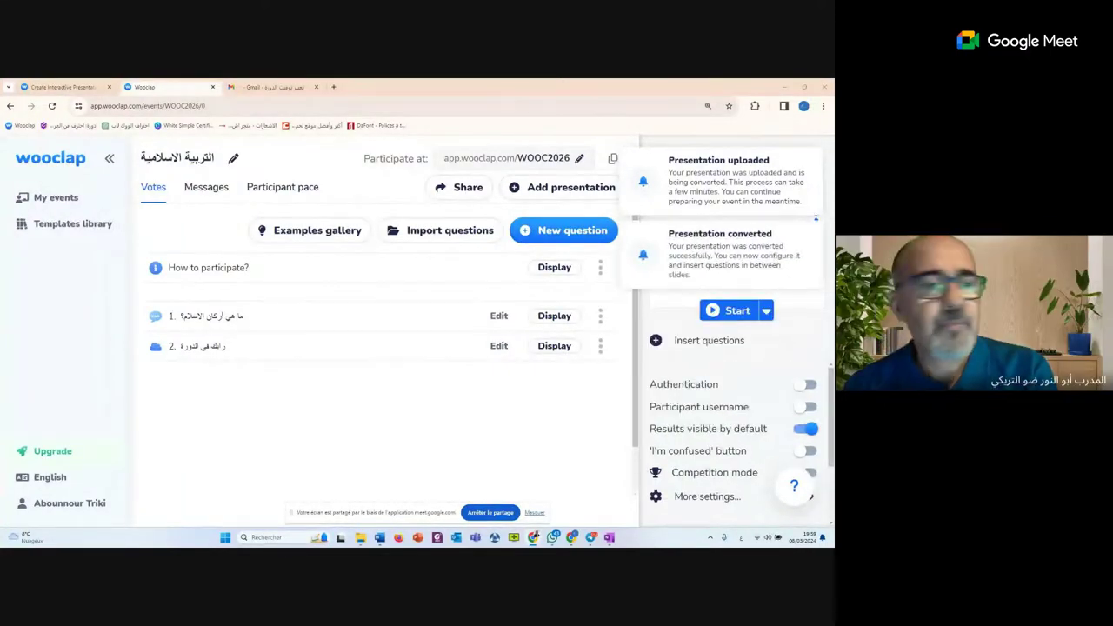
{"action": "left_click", "coordinate": [816, 231]}
{"action": "left_click", "coordinate": [815, 158]}
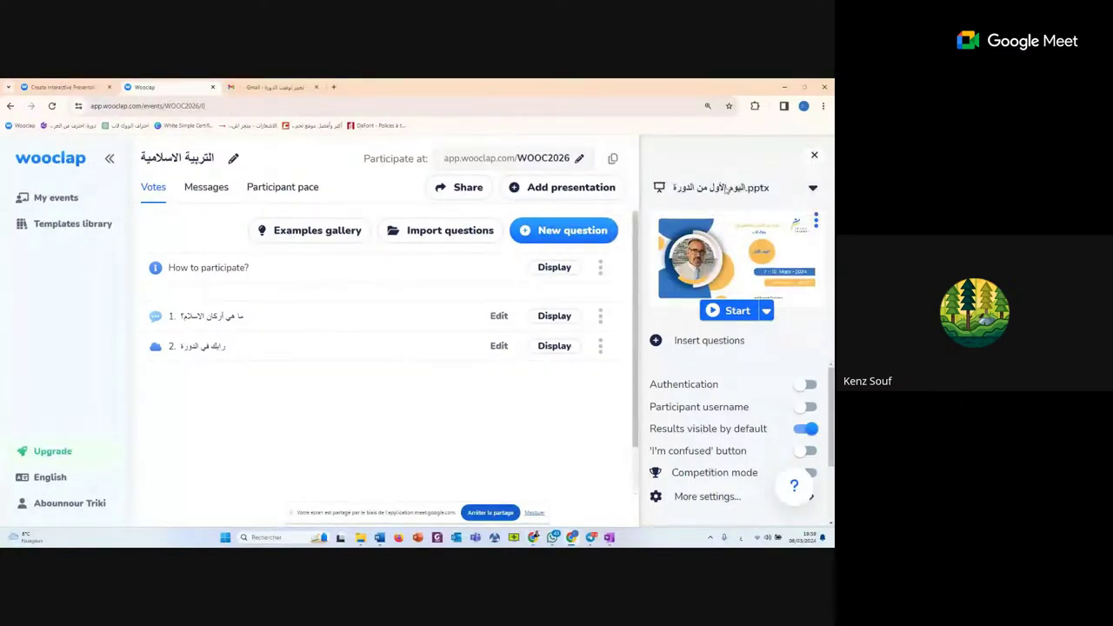
Examine the imported PowerPoint's entry in the presentation list and the actions offered for it
{"action": "left_click", "coordinate": [718, 191]}
{"action": "left_click", "coordinate": [725, 362]}
{"action": "left_click", "coordinate": [815, 222]}
{"action": "left_click", "coordinate": [813, 188]}
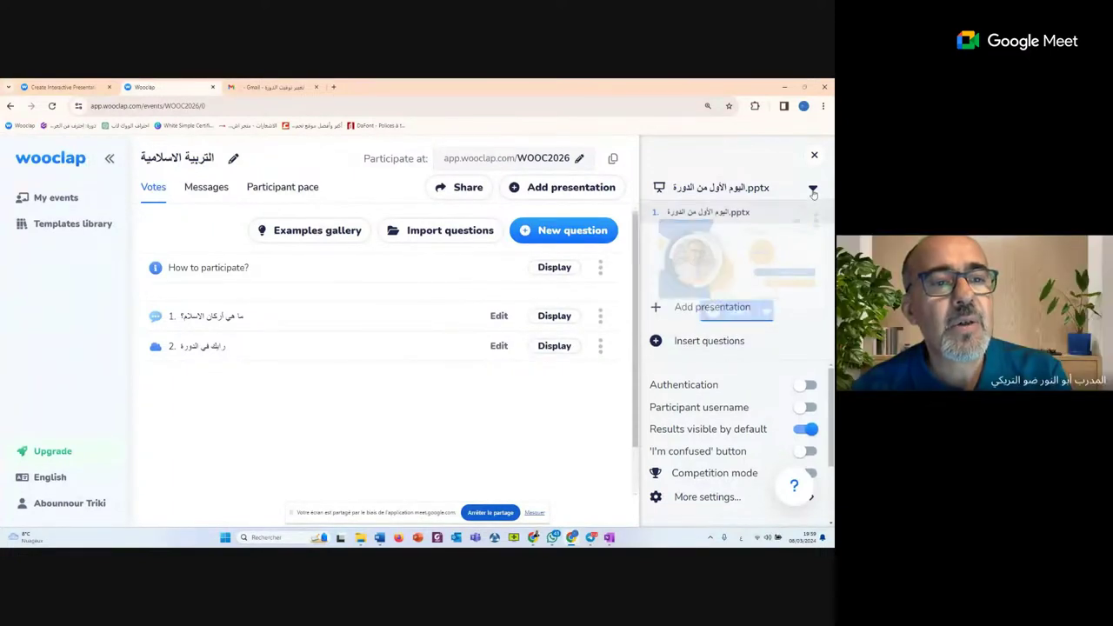
{"action": "mouse_move", "coordinate": [720, 221]}
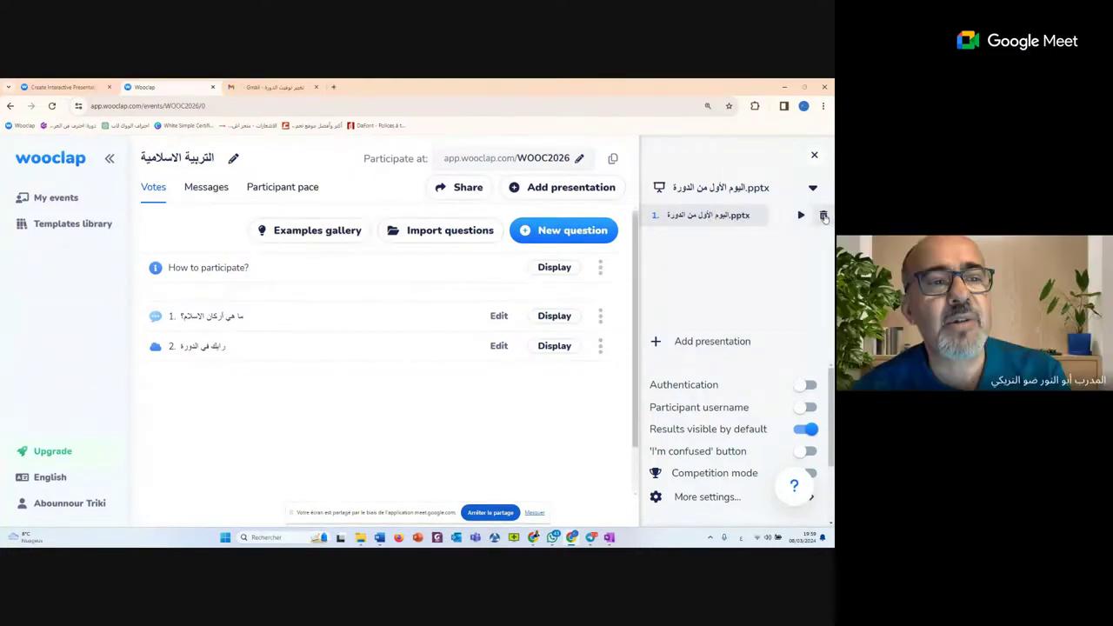
{"action": "left_click", "coordinate": [799, 191]}
{"action": "left_click", "coordinate": [767, 188]}
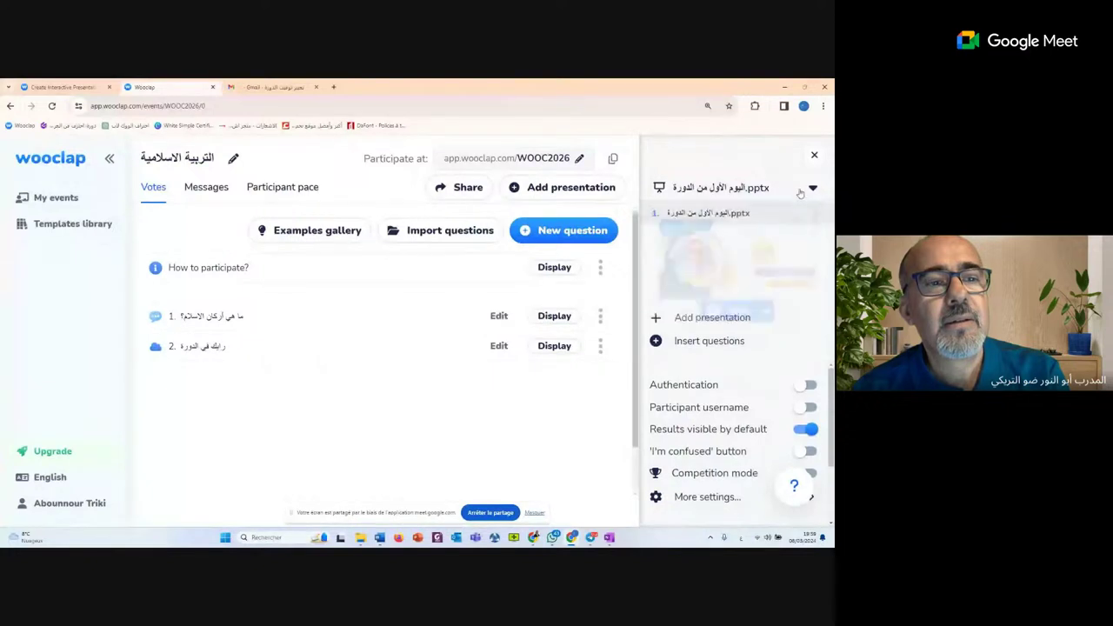
{"action": "left_click", "coordinate": [770, 192]}
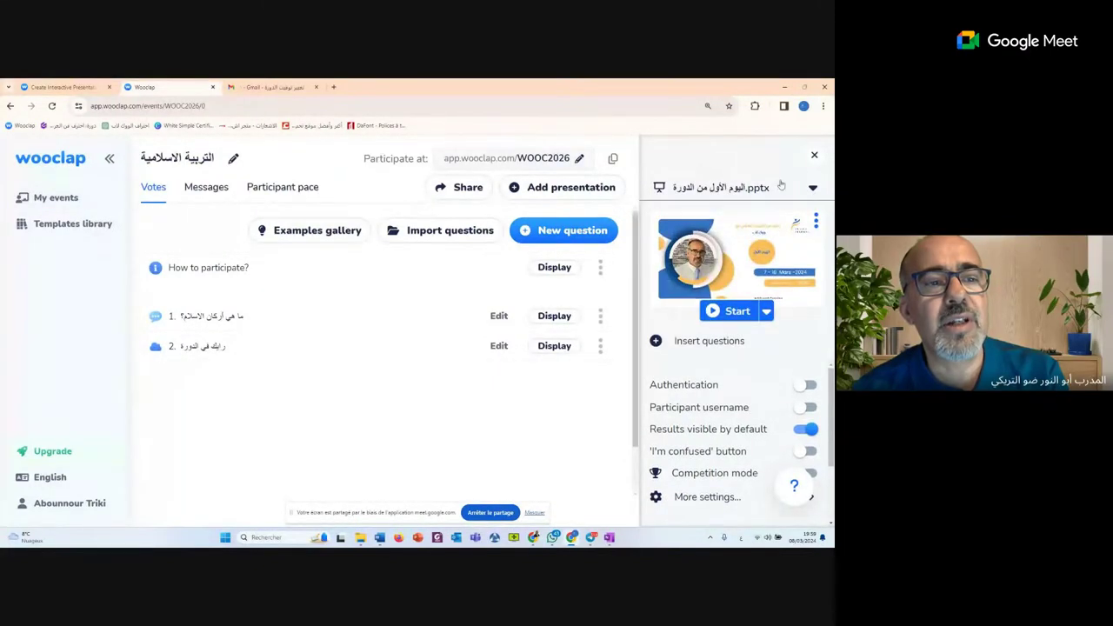
Delete the PowerPoint presentation اليوم الأول من الدورة.pptx from the presentation list and confirm the deletion
{"action": "left_click", "coordinate": [809, 190]}
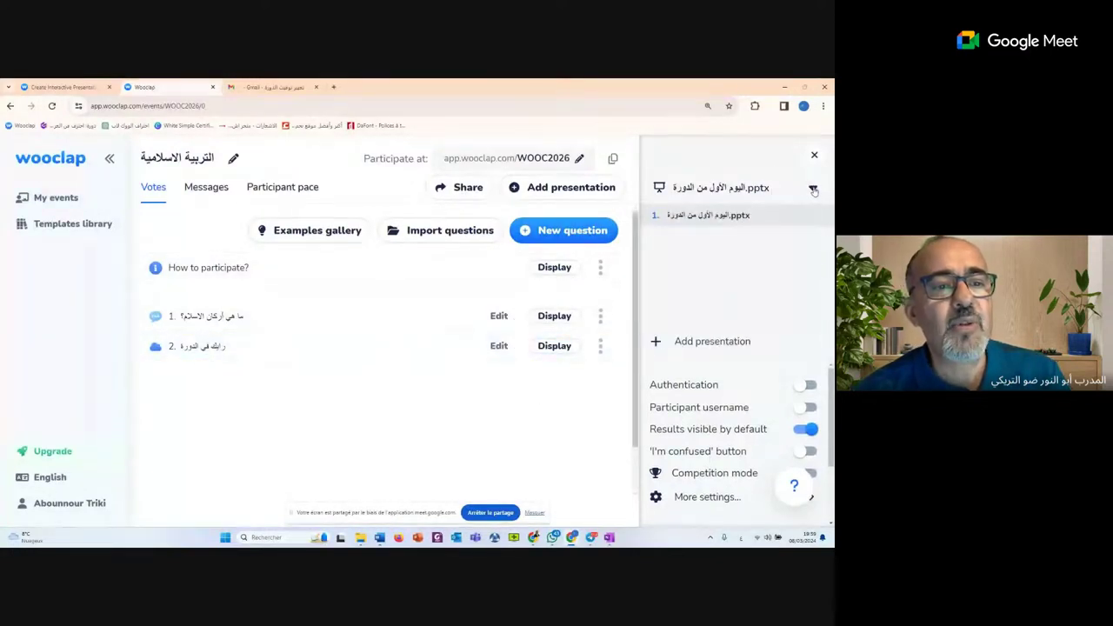
{"action": "mouse_move", "coordinate": [810, 219]}
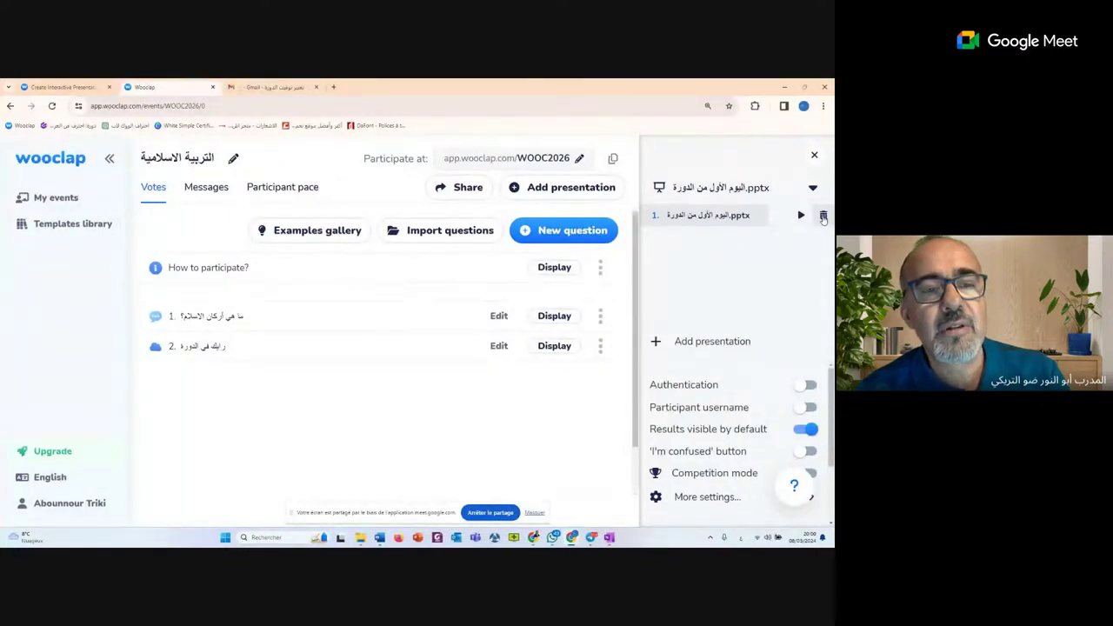
{"action": "left_click", "coordinate": [823, 217]}
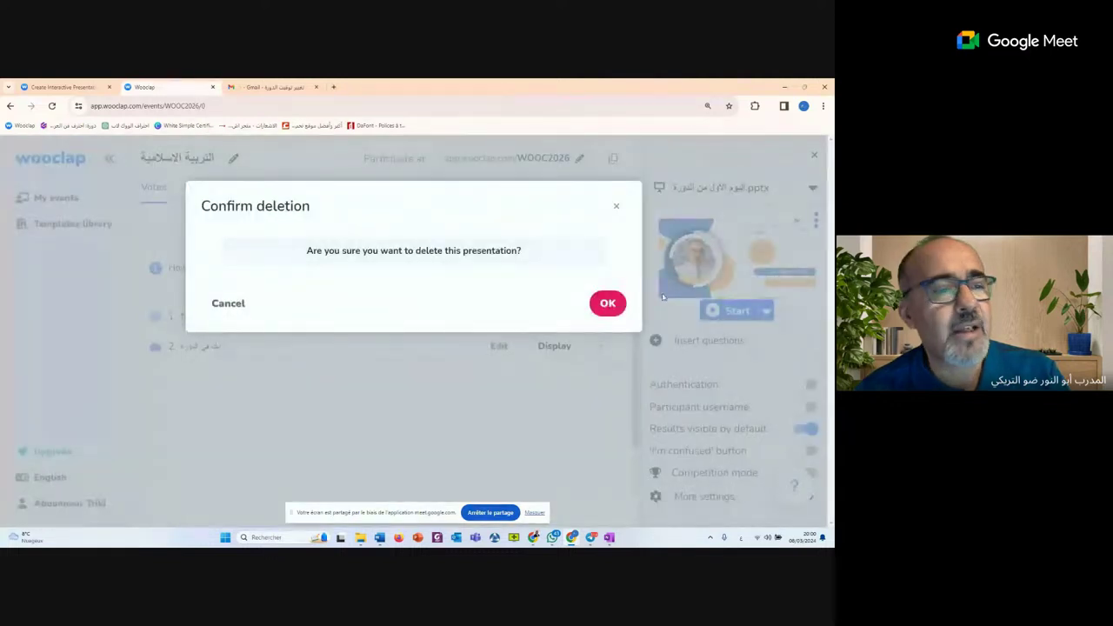
{"action": "left_click", "coordinate": [609, 303]}
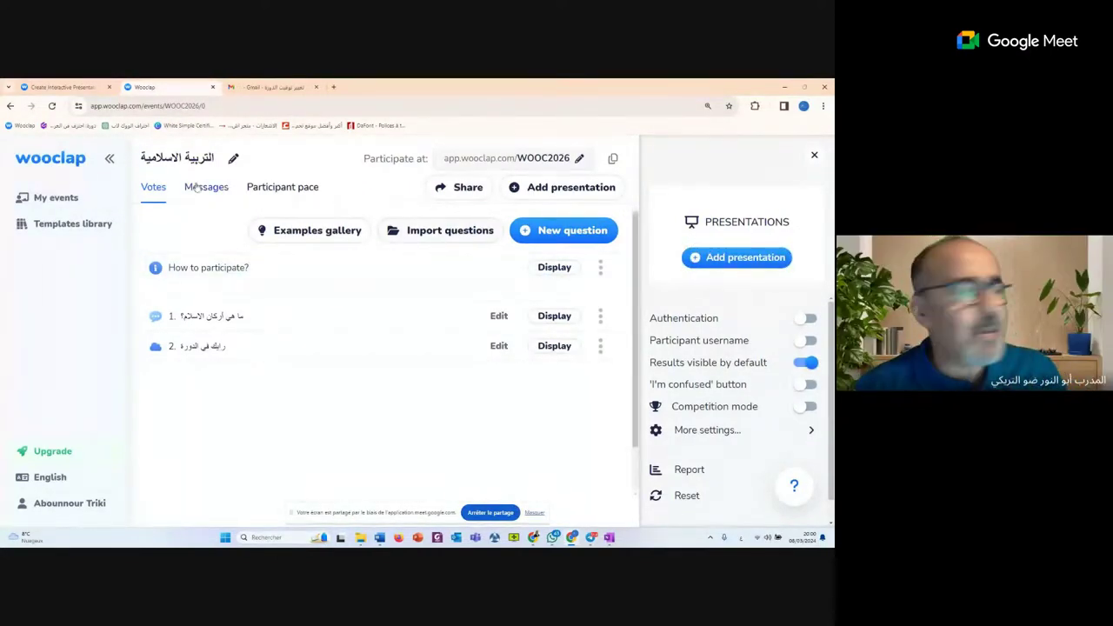
Return to the events list, reopen the event التربية الاسلامية and show its settings
{"action": "left_click", "coordinate": [58, 199]}
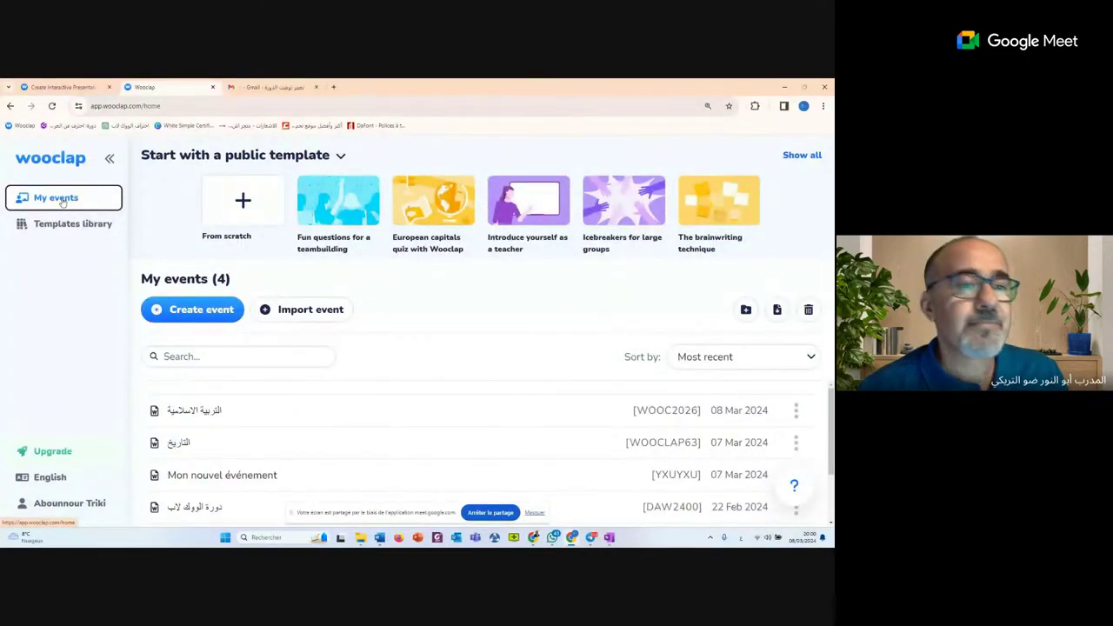
{"action": "left_click", "coordinate": [197, 416]}
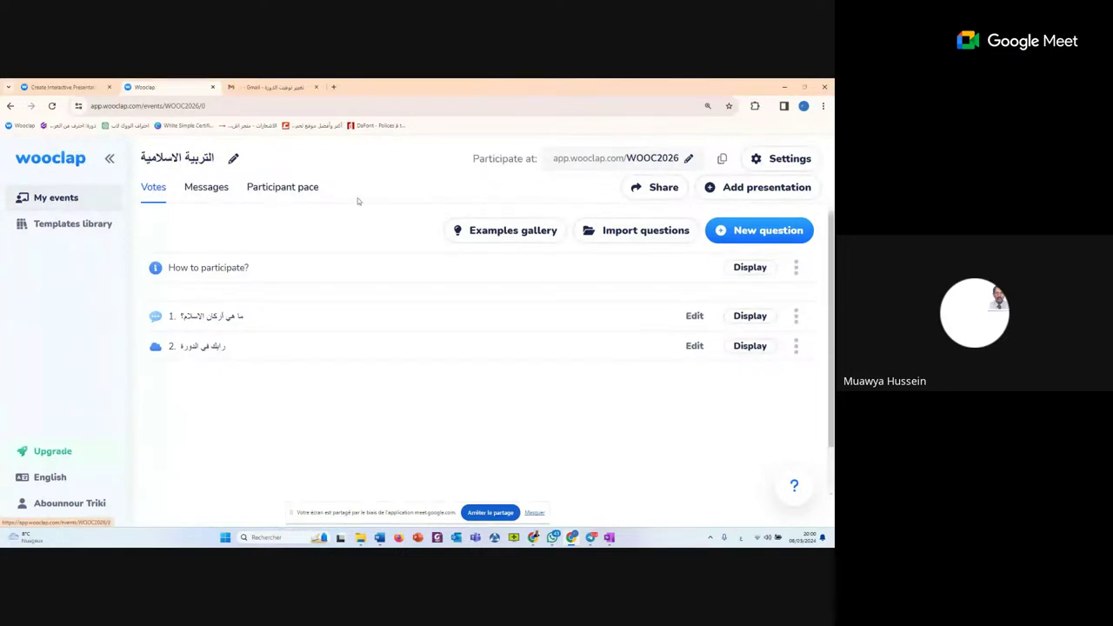
{"action": "left_click", "coordinate": [789, 160]}
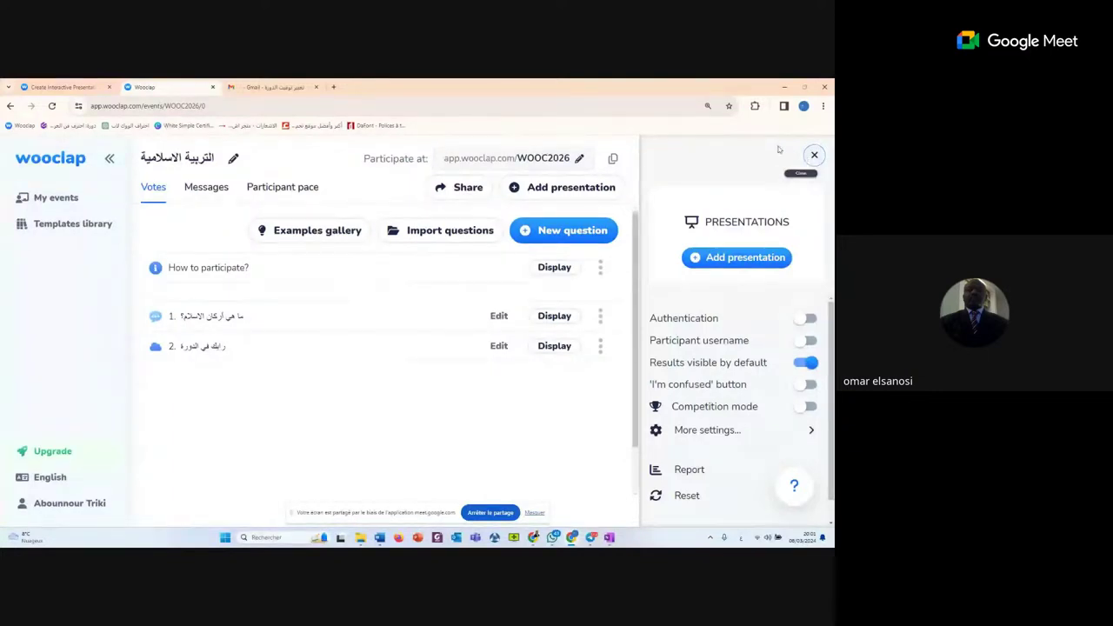
Go back to the list of events and look through the existing events
{"action": "left_click", "coordinate": [50, 200]}
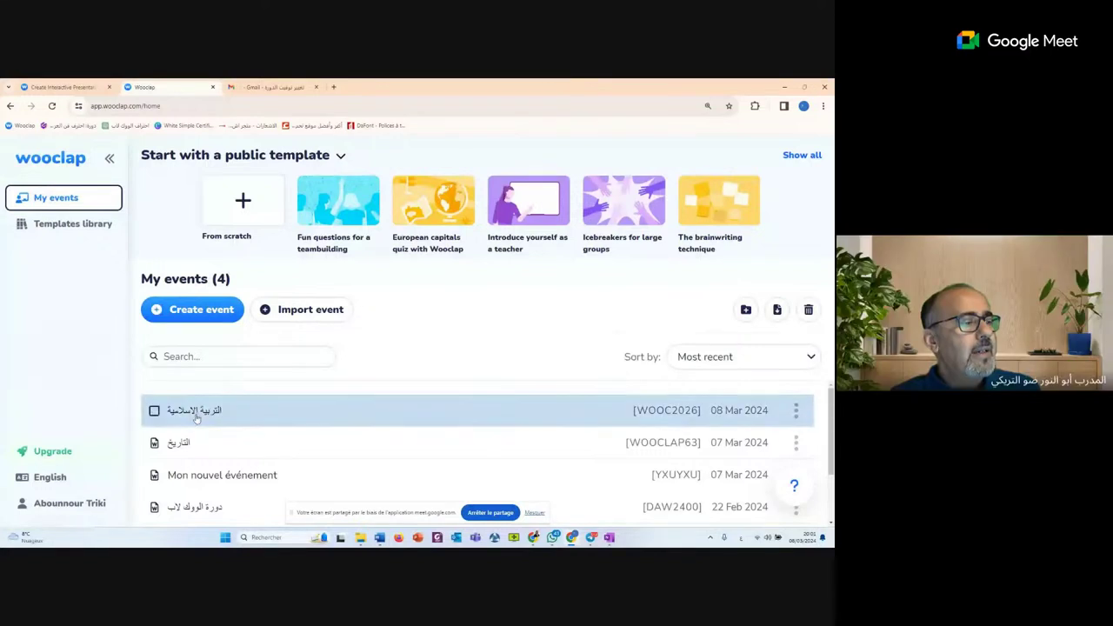
{"action": "scroll", "coordinate": [199, 415], "scroll_direction": "down", "scroll_amount": 1}
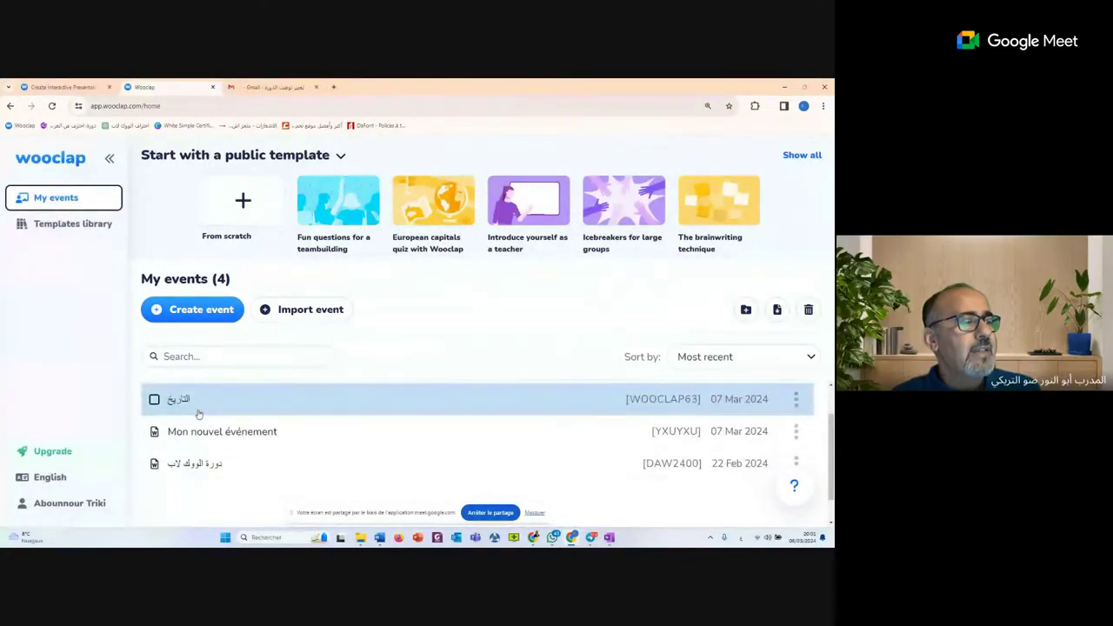
{"action": "scroll", "coordinate": [200, 416], "scroll_direction": "up", "scroll_amount": 1}
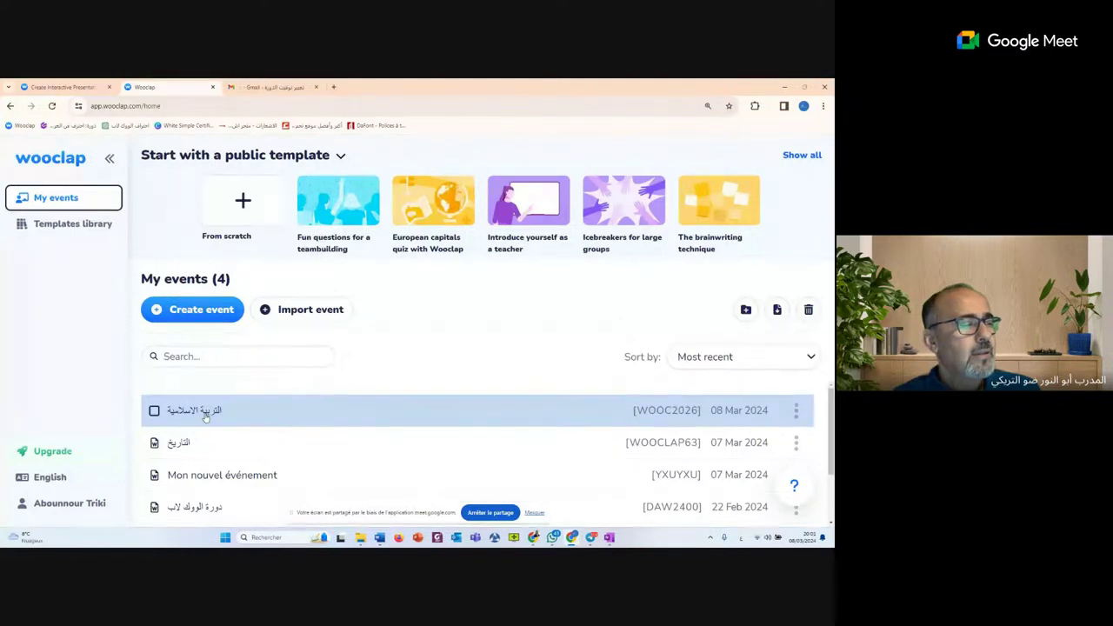
{"action": "scroll", "coordinate": [205, 415], "scroll_direction": "down", "scroll_amount": 1}
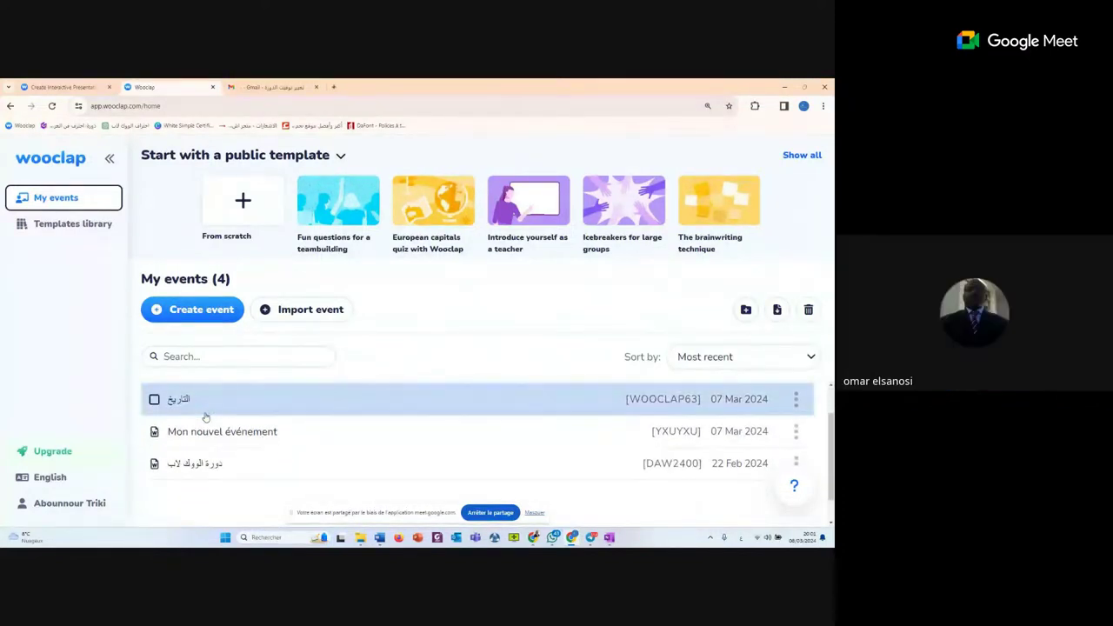
{"action": "scroll", "coordinate": [211, 429], "scroll_direction": "up", "scroll_amount": 1}
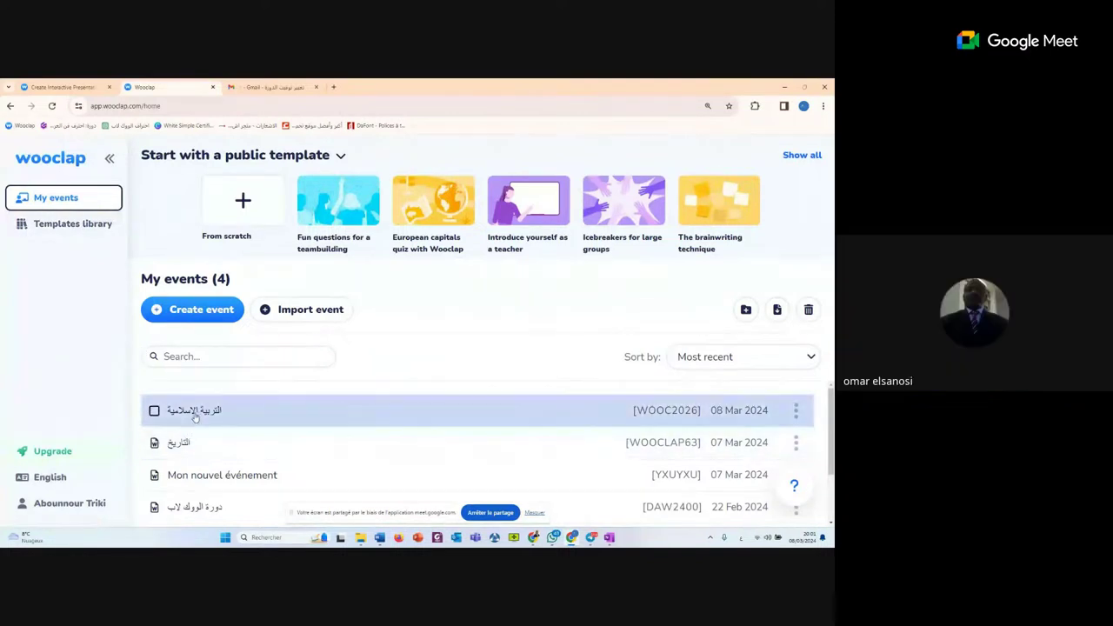
Open the event التربية الاسلامية, import اليوم الأول من الدورة.pdf as its presentation and check the presentation's start options
{"action": "left_click", "coordinate": [197, 412]}
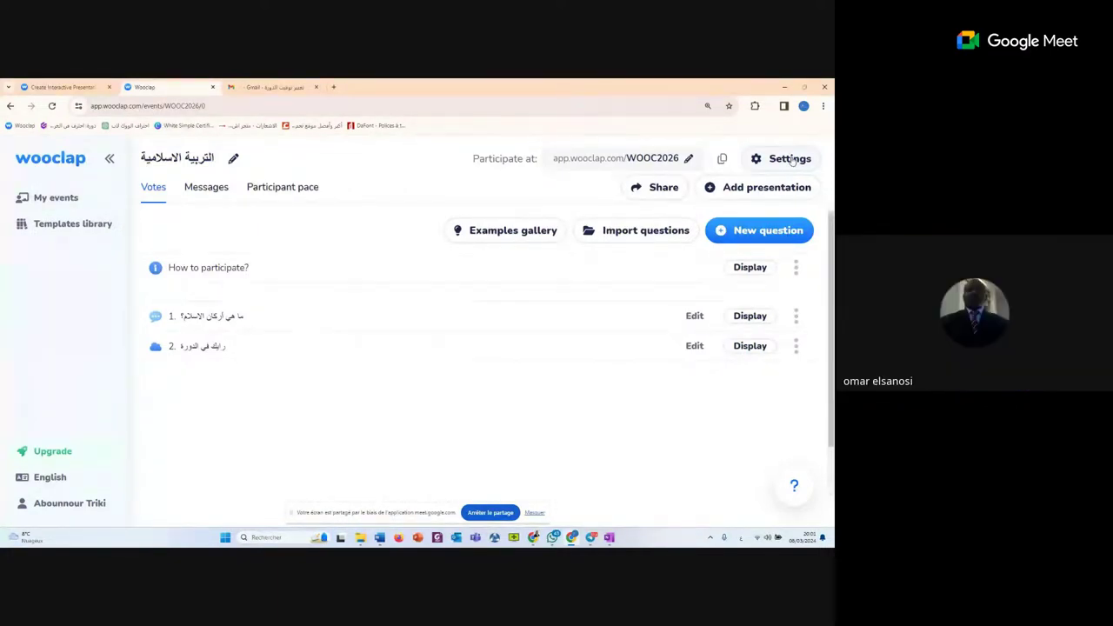
{"action": "left_click", "coordinate": [787, 160]}
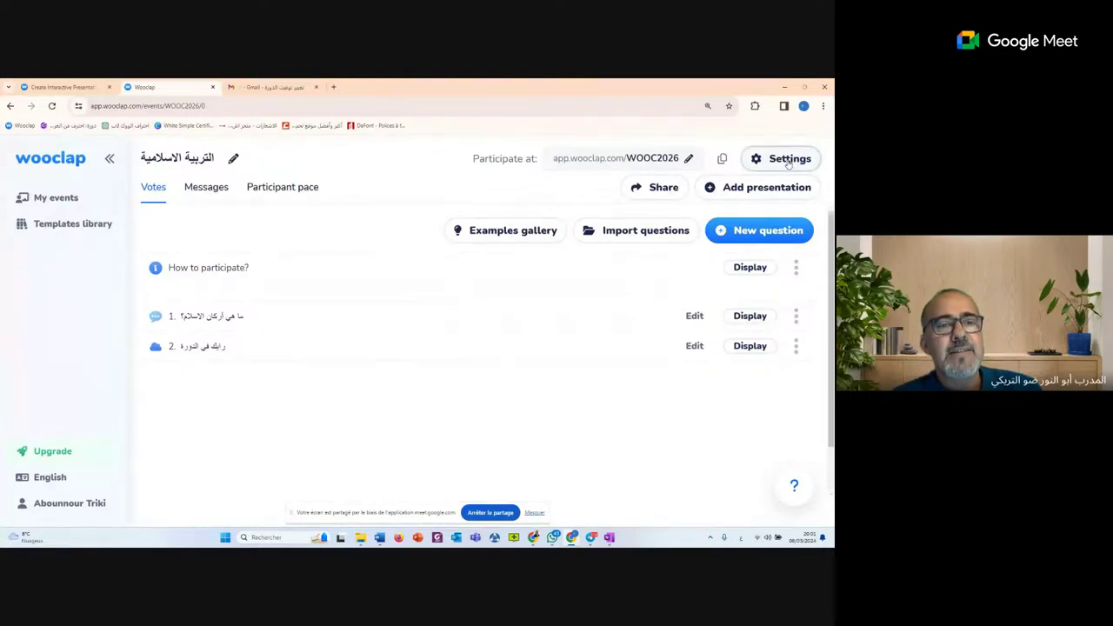
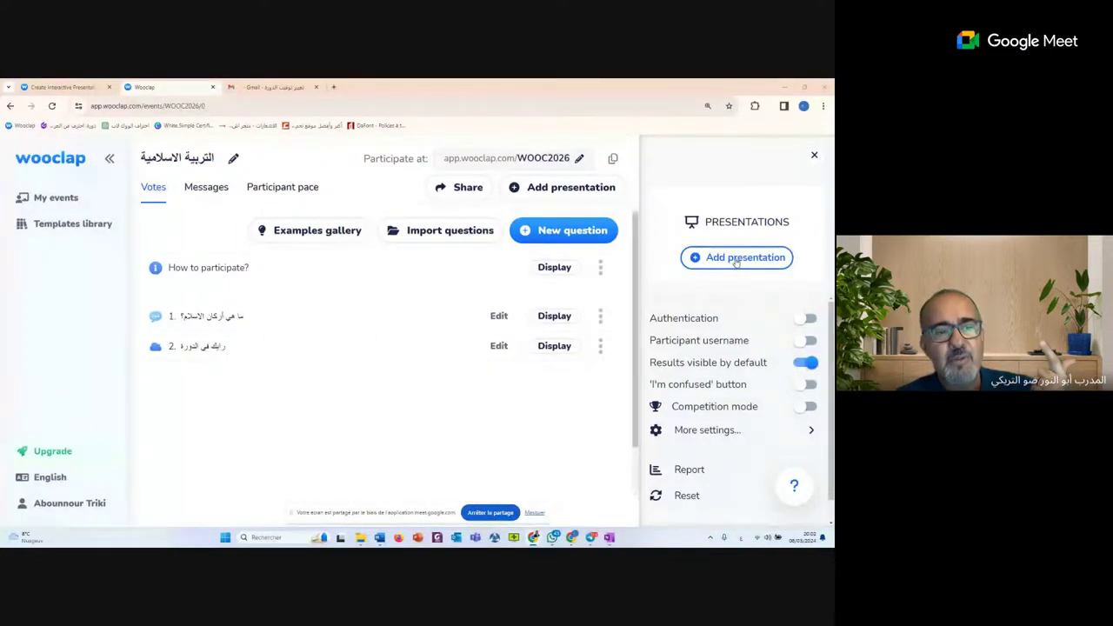
{"action": "left_click", "coordinate": [736, 261]}
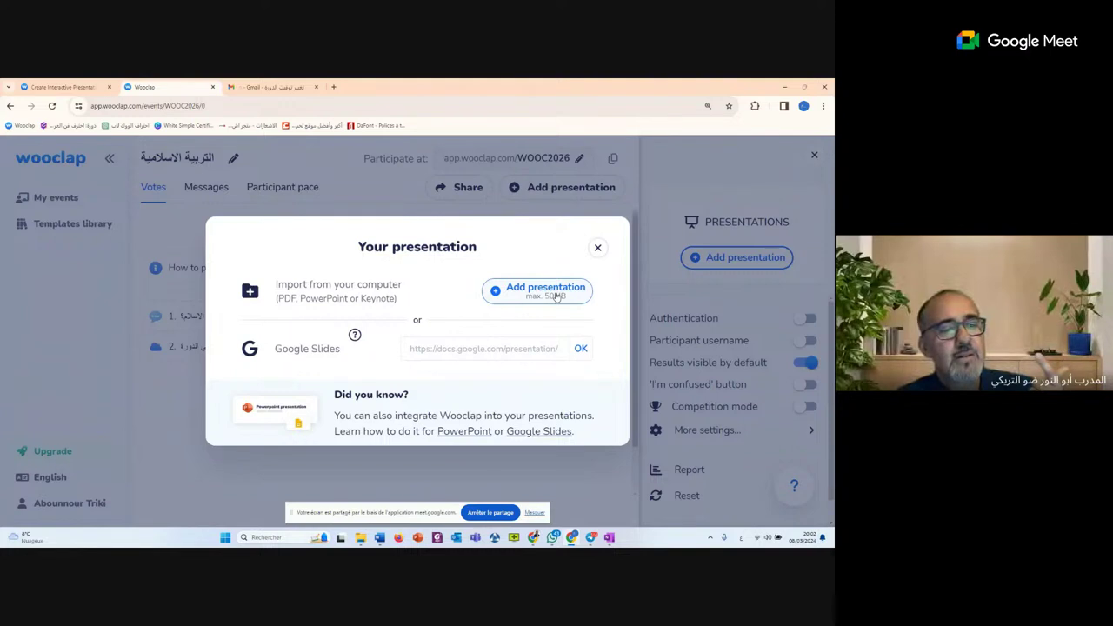
{"action": "left_click", "coordinate": [557, 295]}
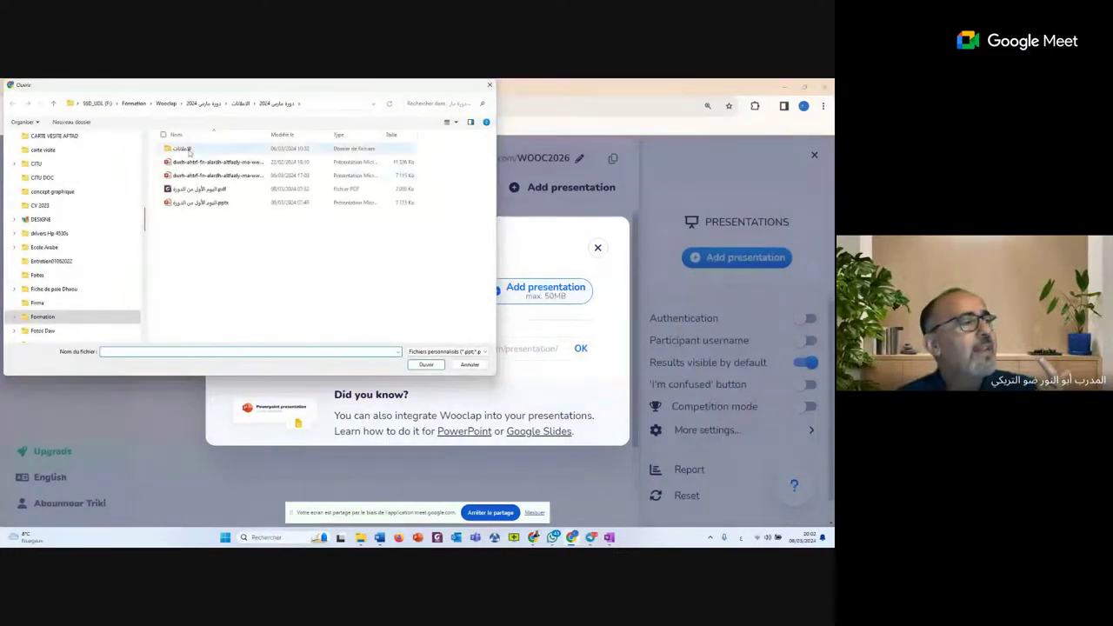
{"action": "left_click", "coordinate": [200, 189]}
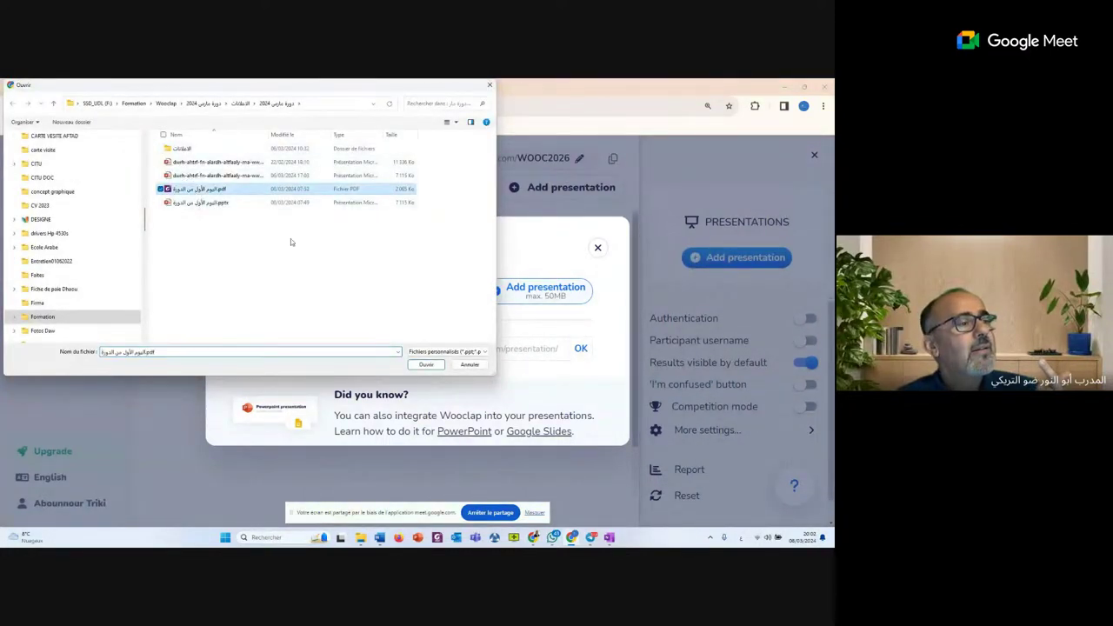
{"action": "left_click", "coordinate": [426, 364]}
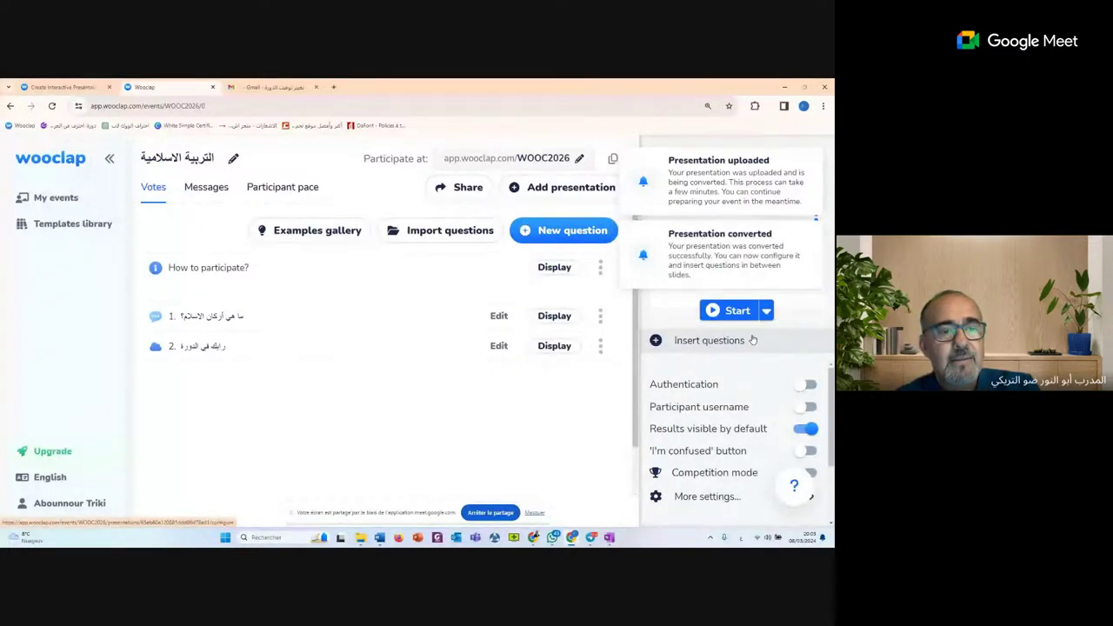
{"action": "left_click", "coordinate": [766, 310]}
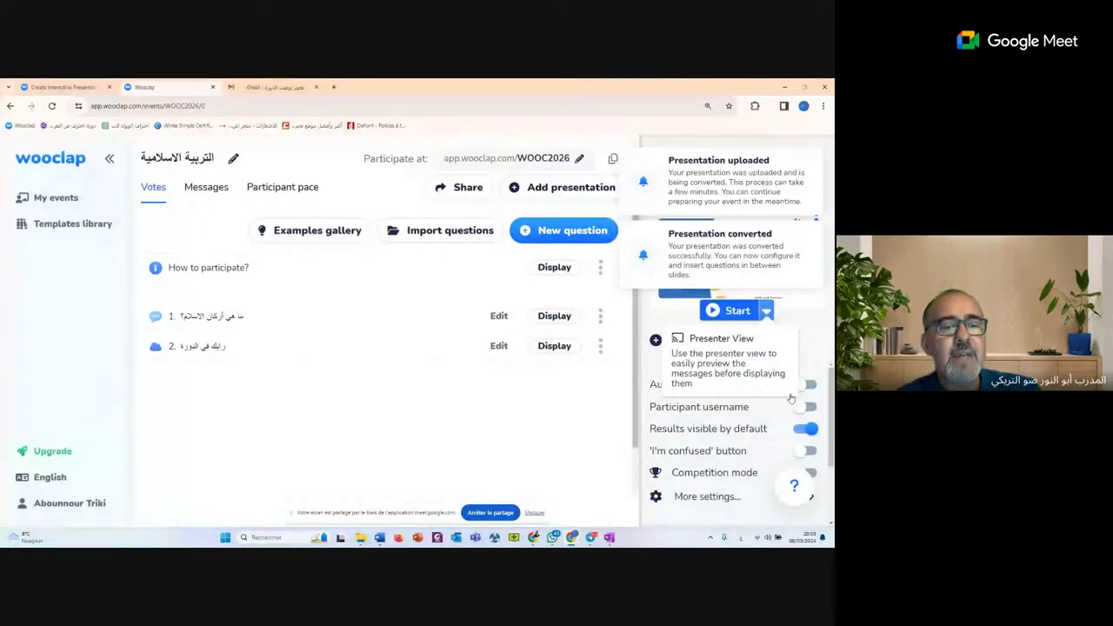
{"action": "left_click", "coordinate": [790, 398]}
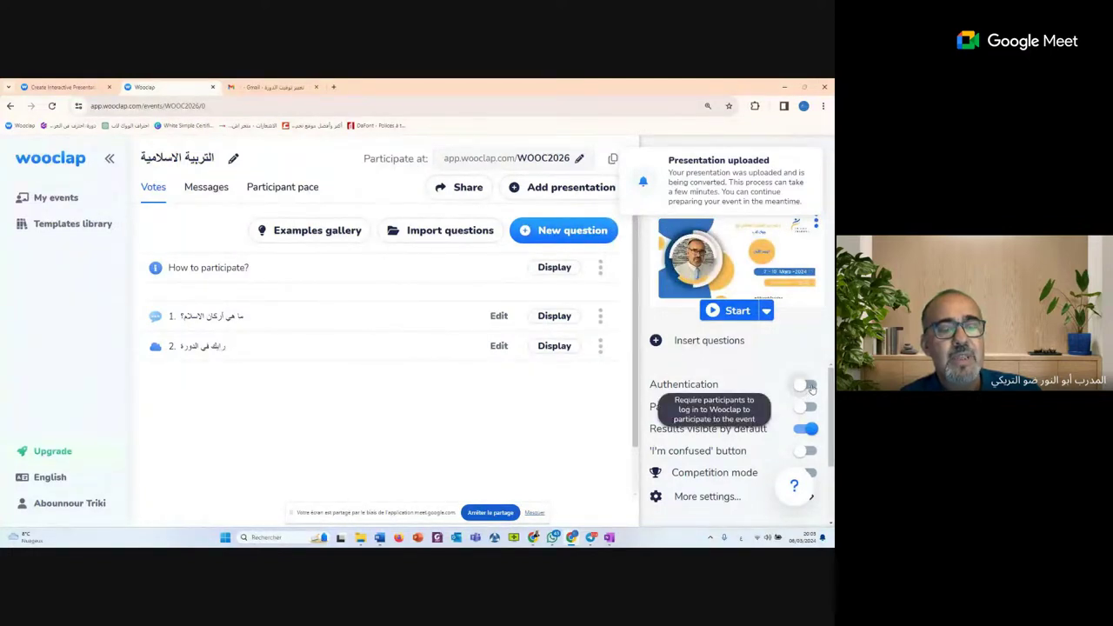
Turn on Authentication, switch Social login and Email login off and back on, and turn Authentication off again
{"action": "left_click", "coordinate": [809, 386]}
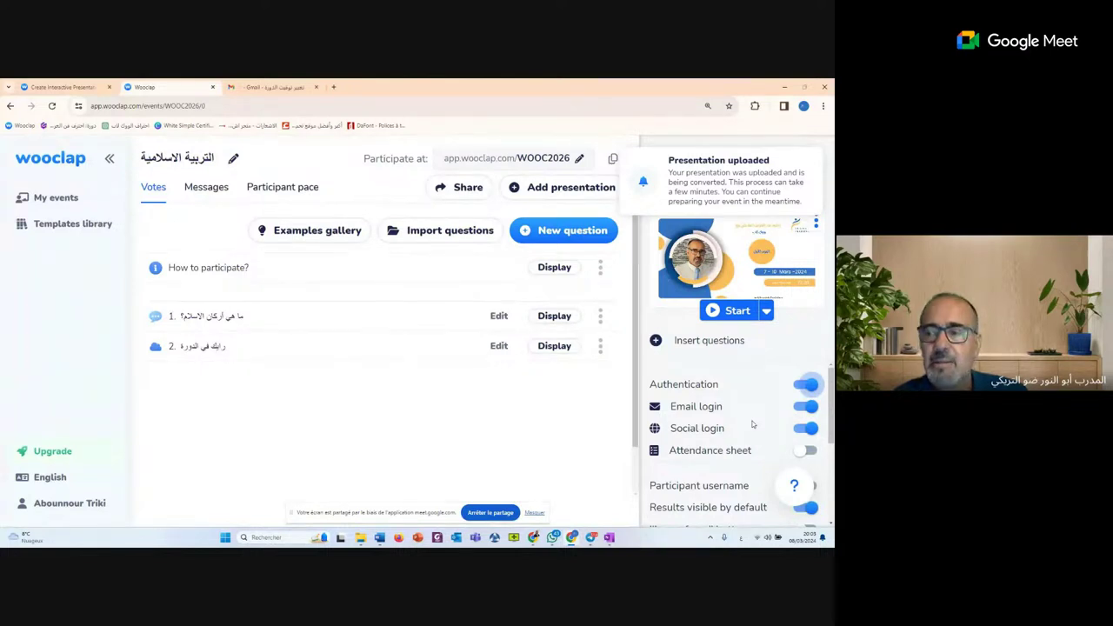
{"action": "left_click", "coordinate": [804, 427]}
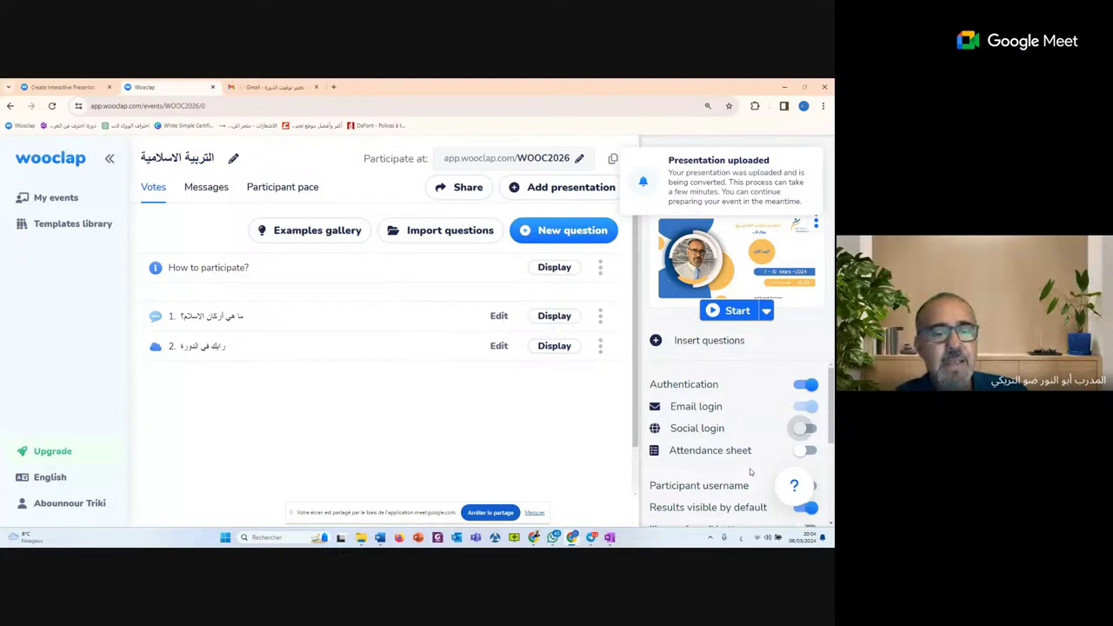
{"action": "left_click", "coordinate": [811, 428]}
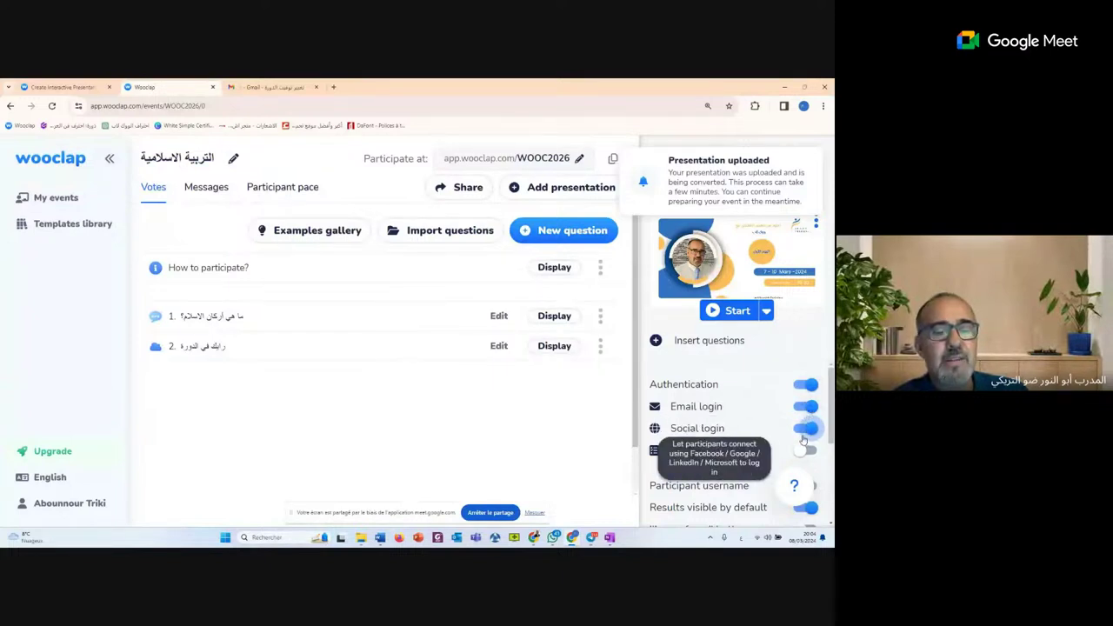
{"action": "left_click", "coordinate": [804, 407]}
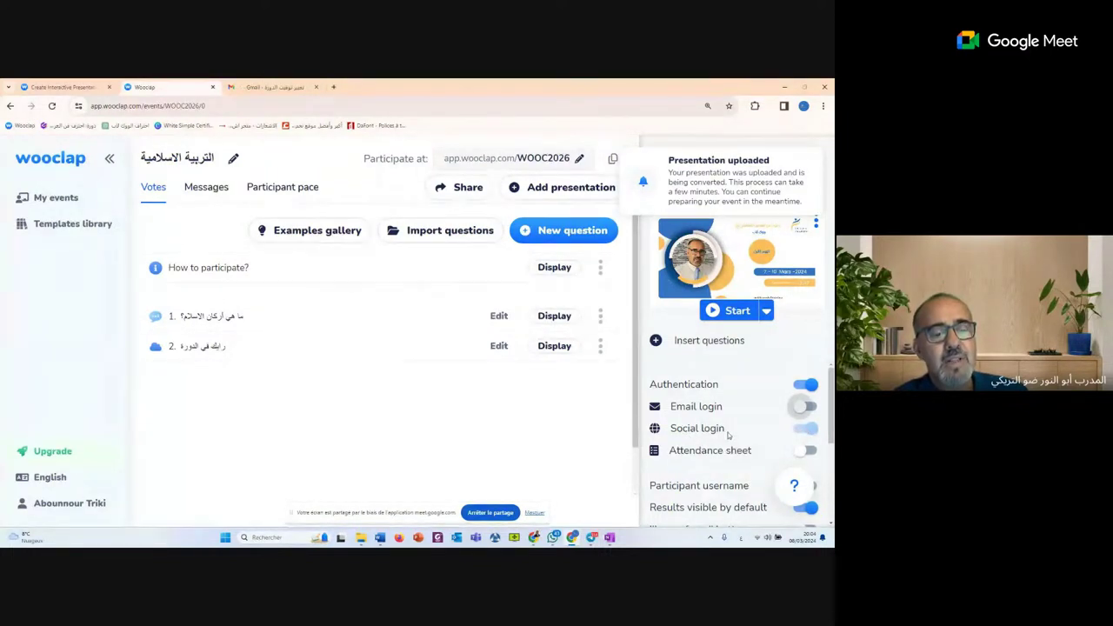
{"action": "left_click", "coordinate": [802, 406]}
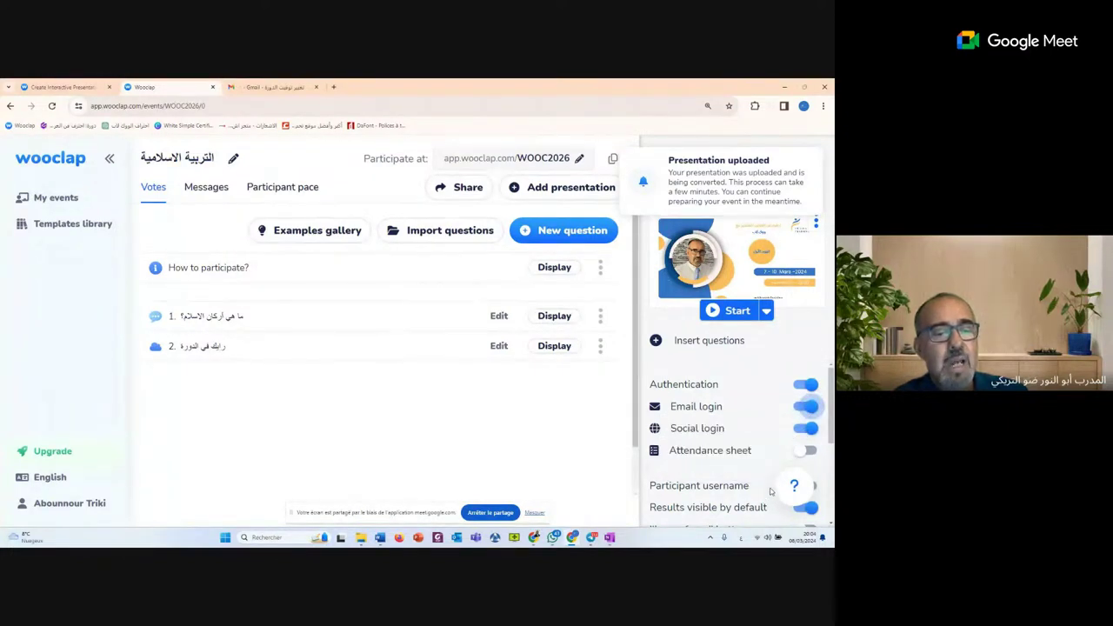
{"action": "left_click", "coordinate": [800, 387]}
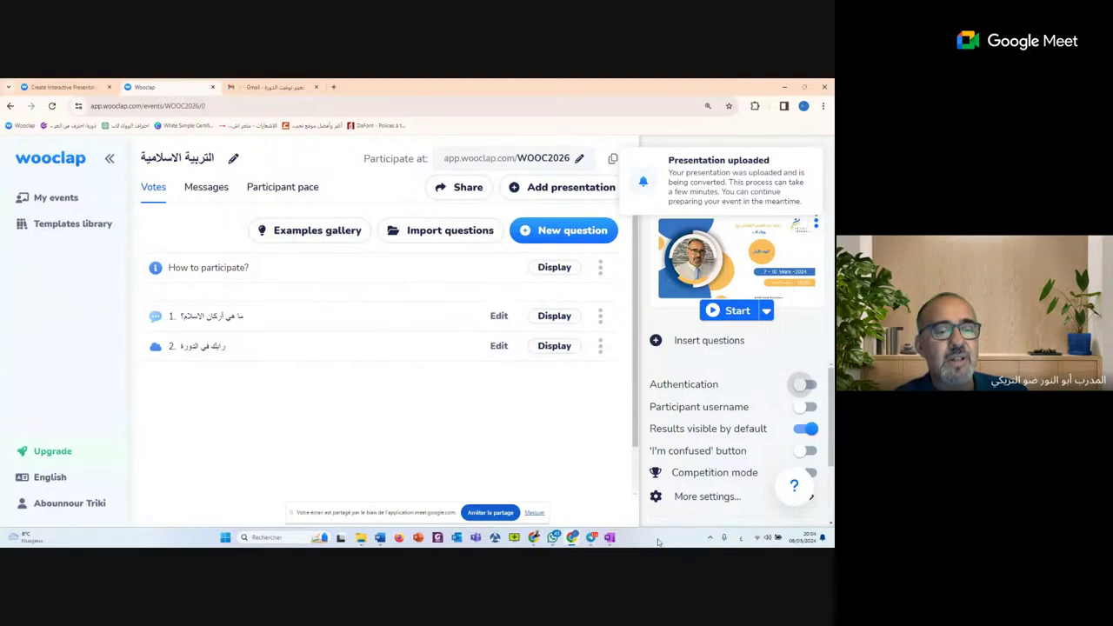
Enable Participant username and disable Results visible by default in the event settings
{"action": "left_click", "coordinate": [805, 407]}
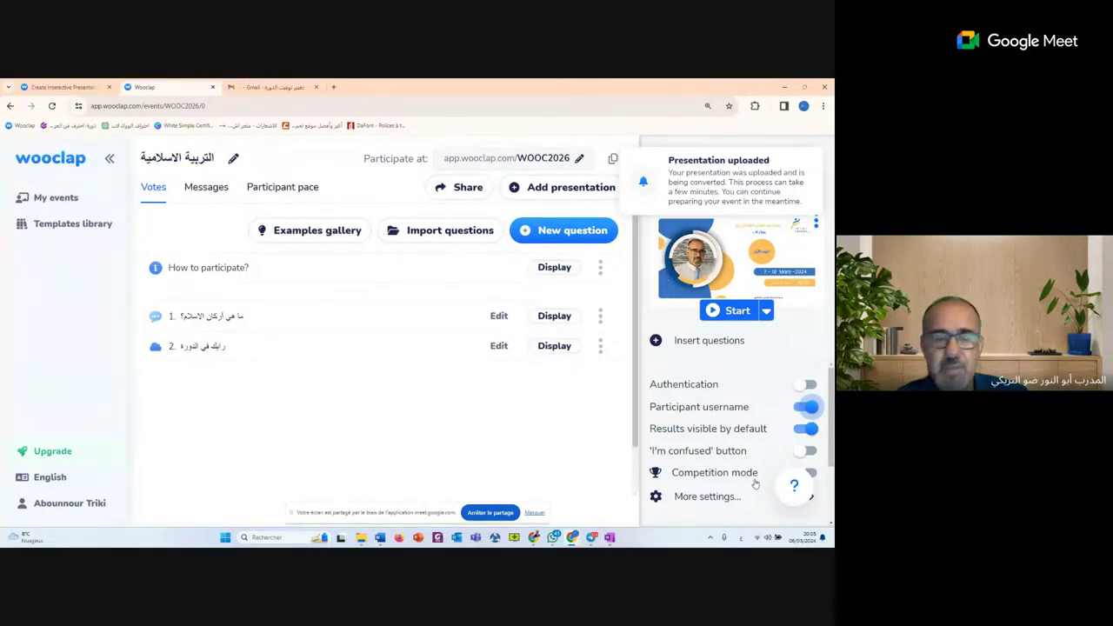
{"action": "left_click", "coordinate": [806, 406]}
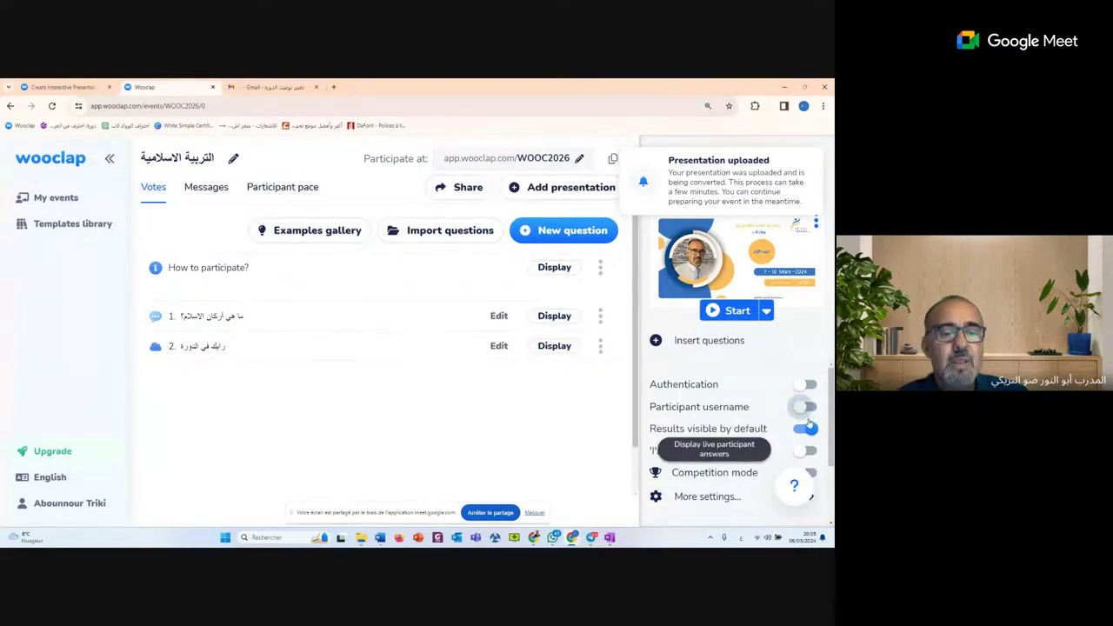
{"action": "left_click", "coordinate": [809, 428]}
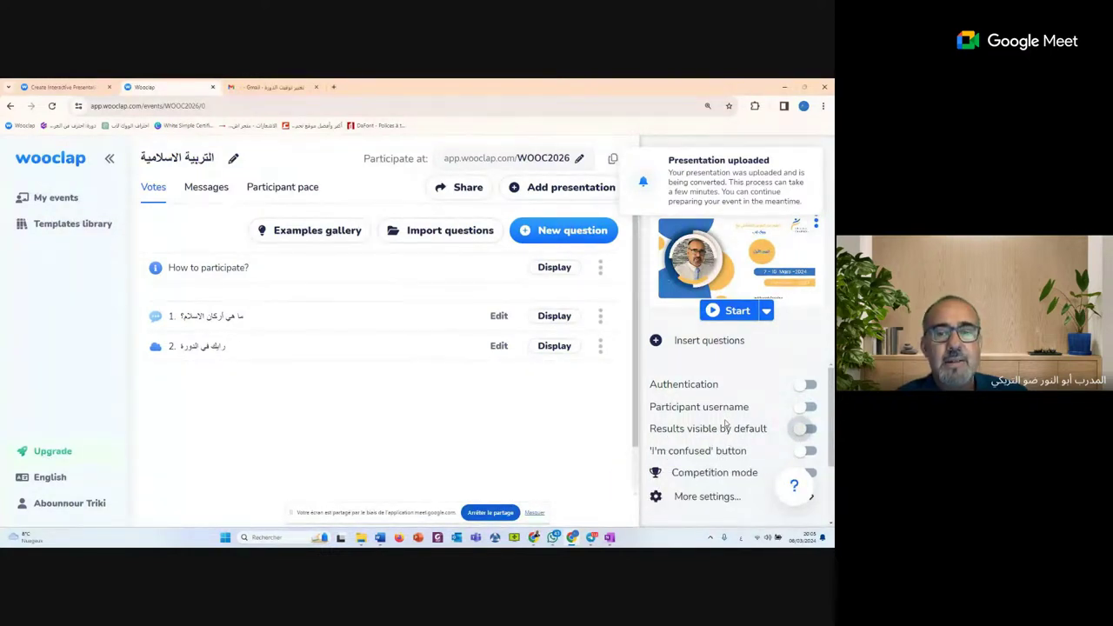
{"action": "left_click", "coordinate": [808, 385]}
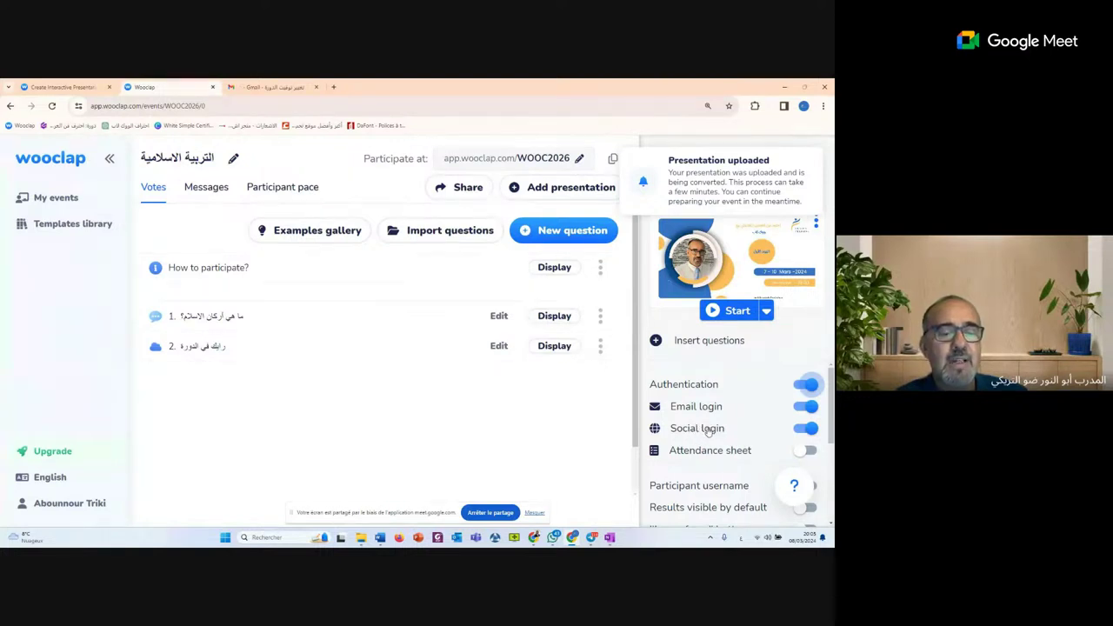
{"action": "left_click", "coordinate": [801, 386]}
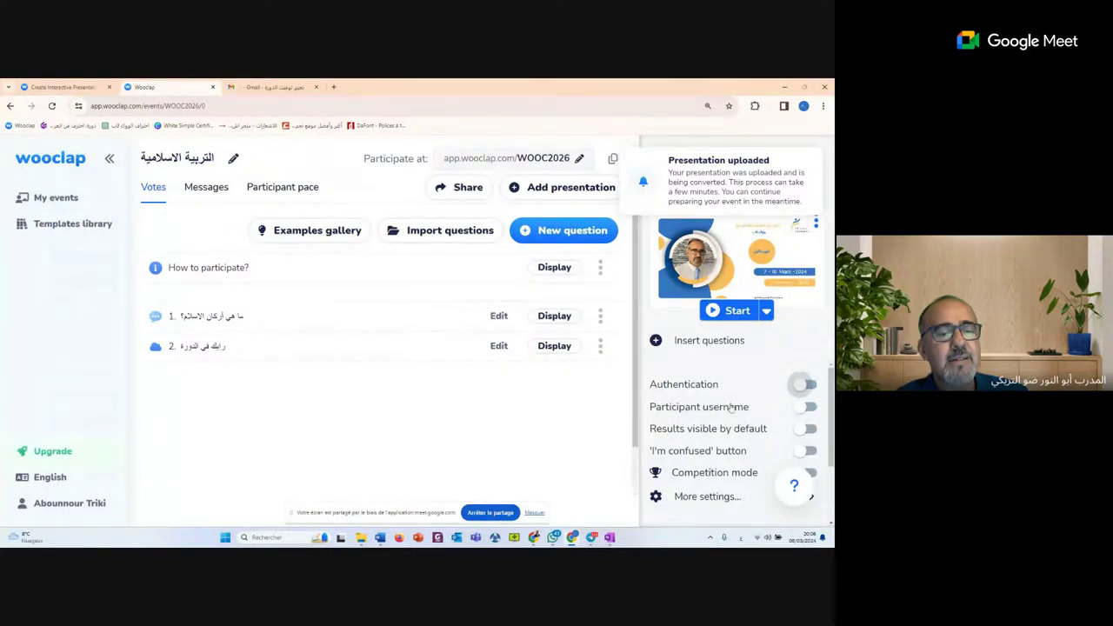
{"action": "left_click", "coordinate": [805, 408]}
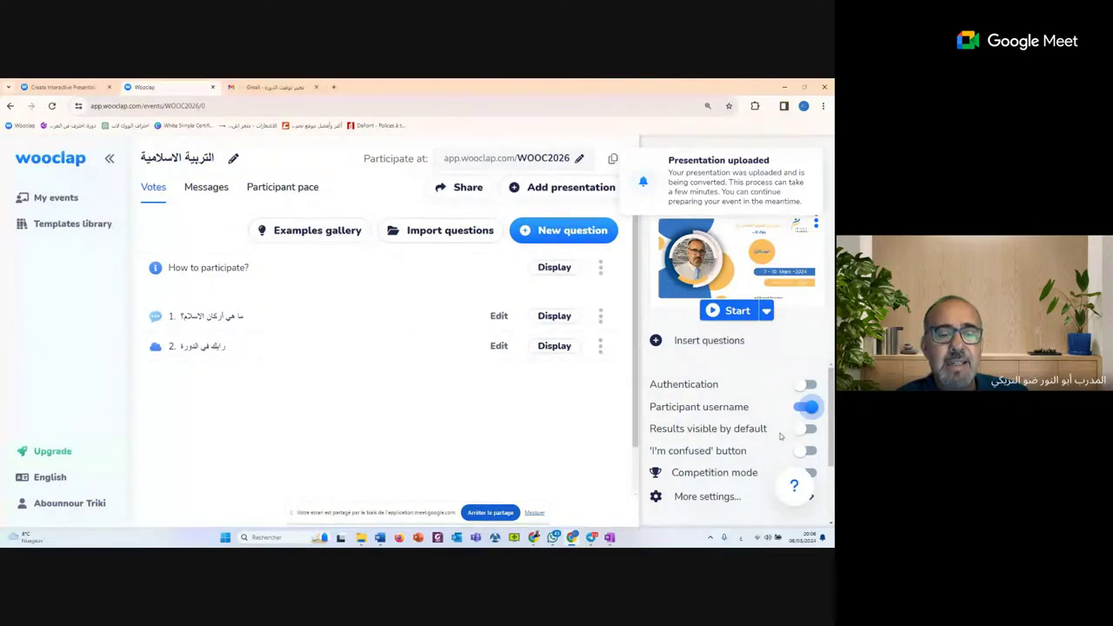
{"action": "left_click", "coordinate": [810, 429]}
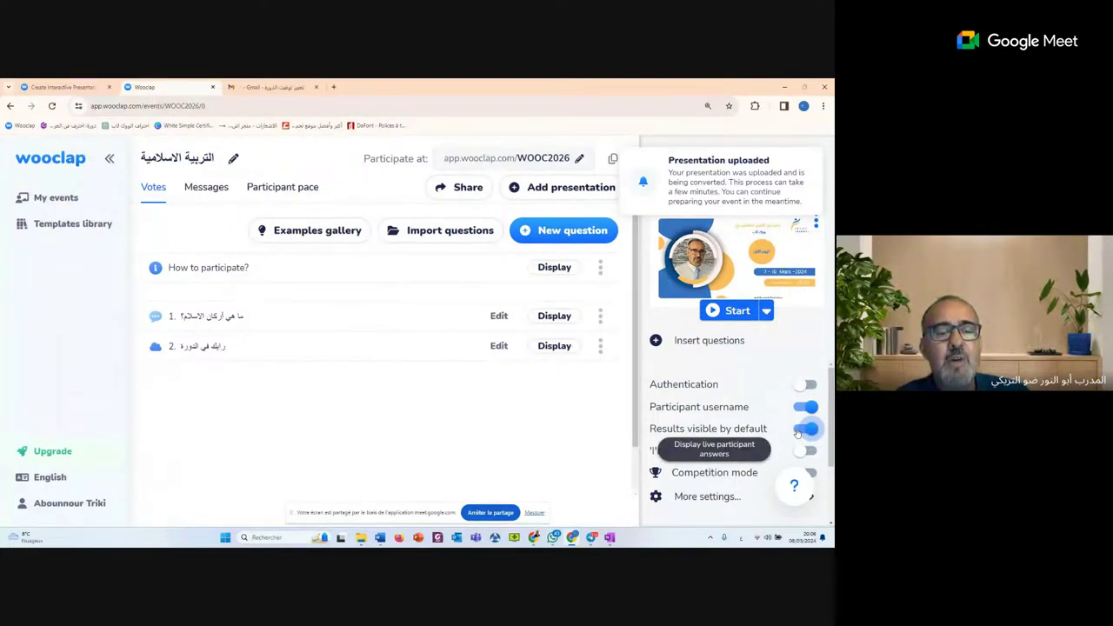
{"action": "left_click", "coordinate": [801, 430]}
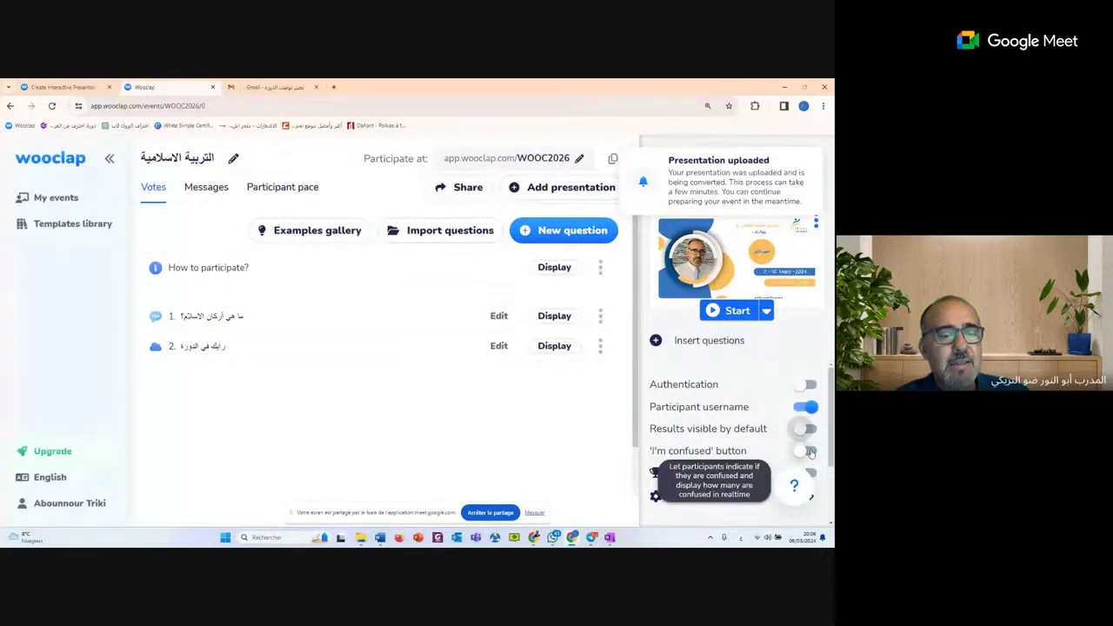
Switch the 'I'm confused' button option on and off again, and enable Competition mode for the event
{"action": "left_click", "coordinate": [810, 452]}
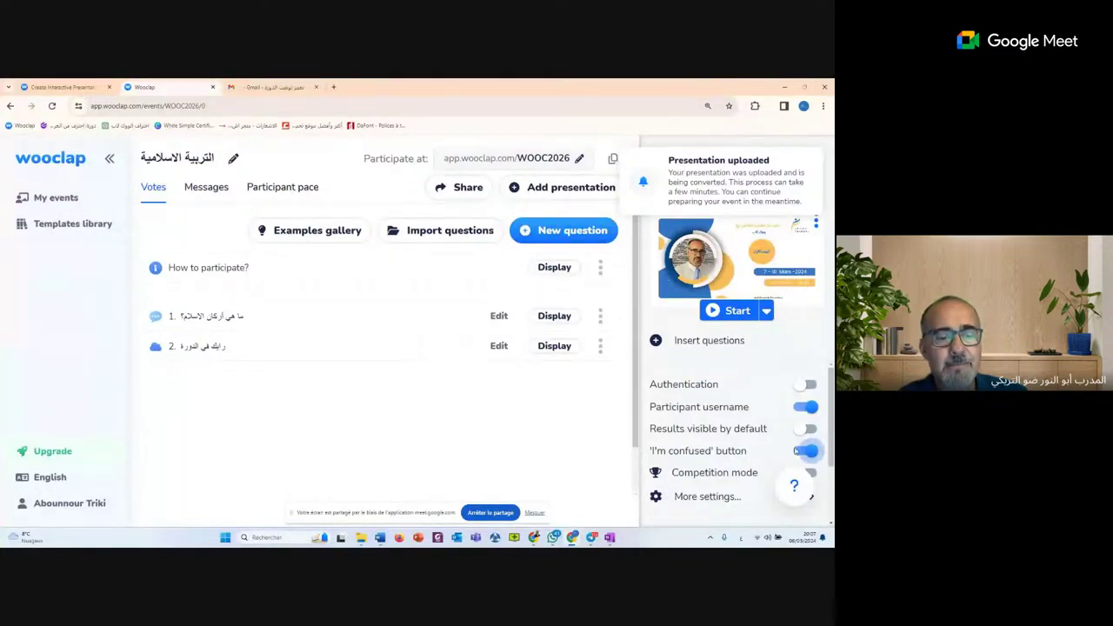
{"action": "left_click", "coordinate": [799, 450]}
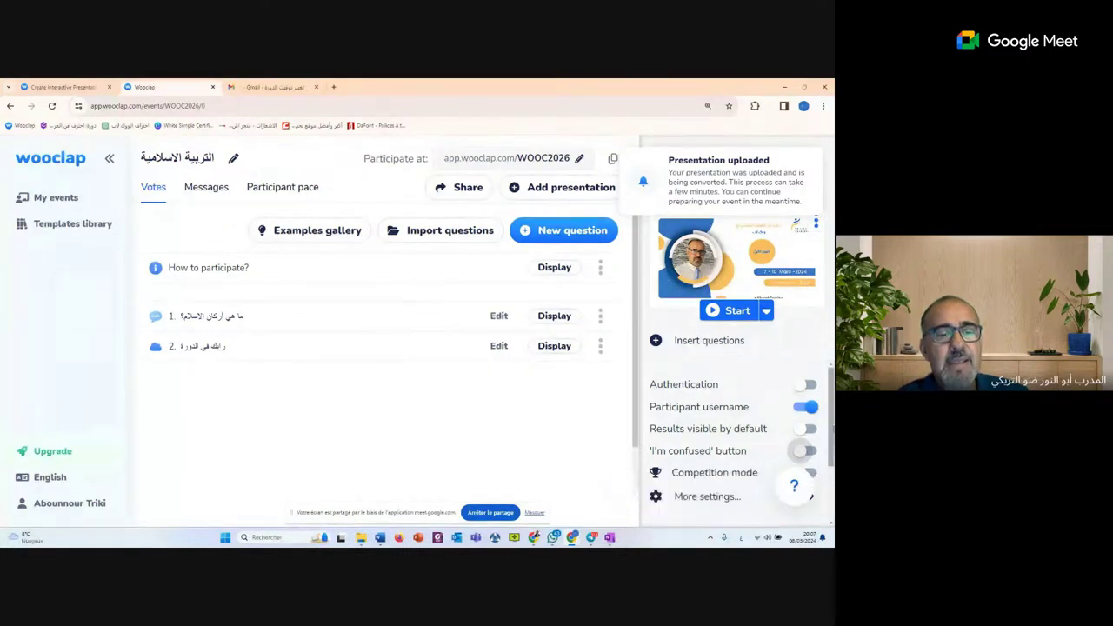
{"action": "scroll", "coordinate": [822, 435], "scroll_direction": "down", "scroll_amount": 2}
{"action": "scroll", "coordinate": [823, 435], "scroll_direction": "up", "scroll_amount": 1}
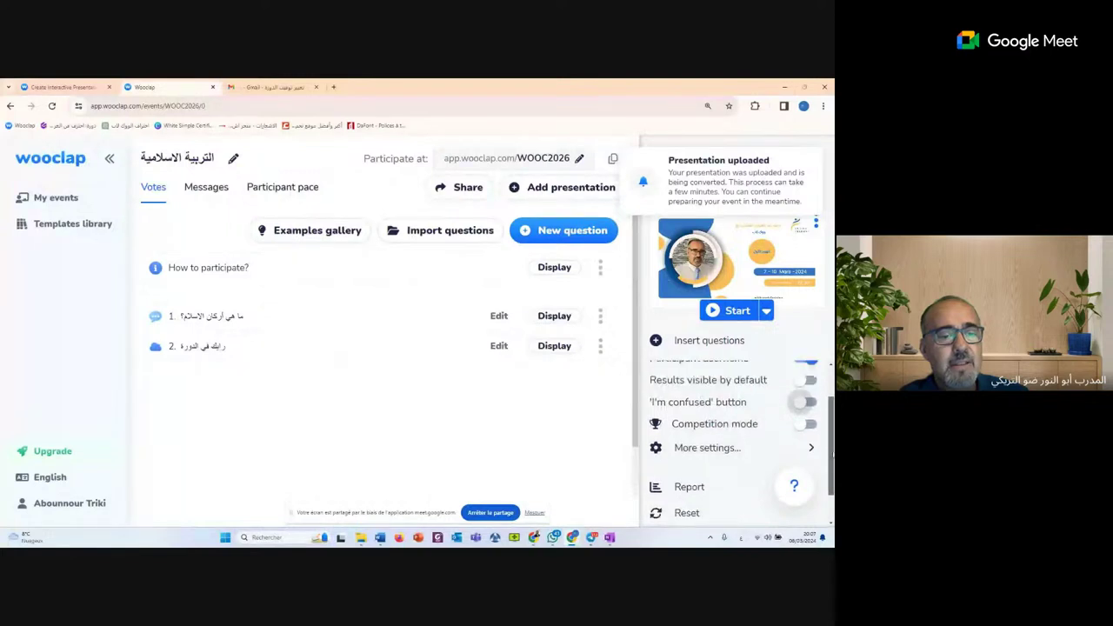
{"action": "left_click", "coordinate": [805, 427]}
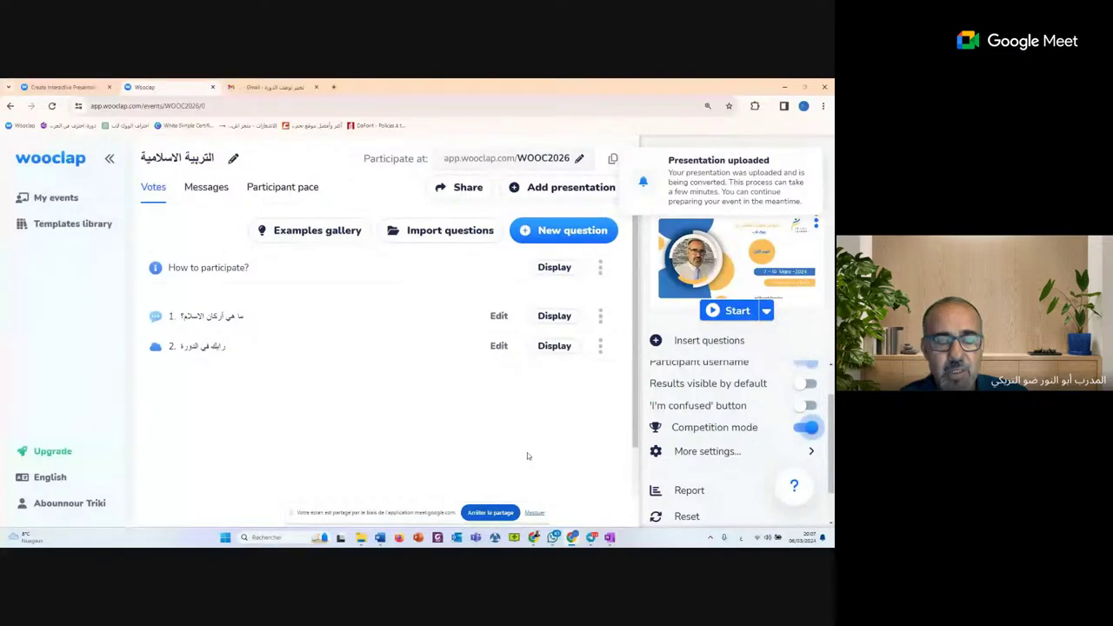
Open the event's additional settings page and try to import a logo
{"action": "left_click", "coordinate": [810, 454]}
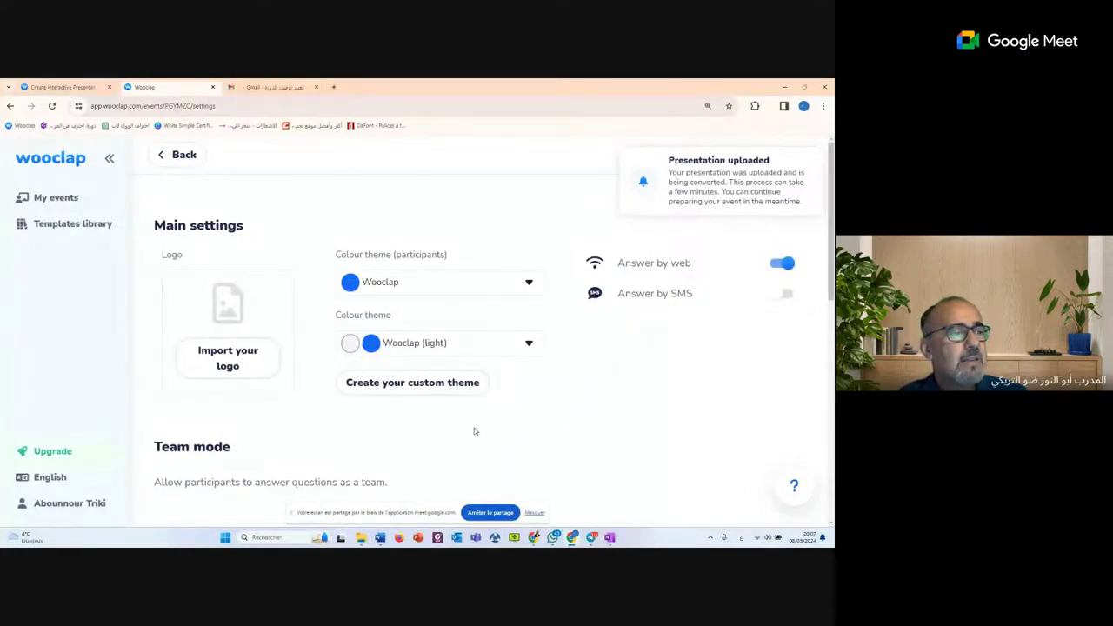
{"action": "left_click", "coordinate": [232, 361]}
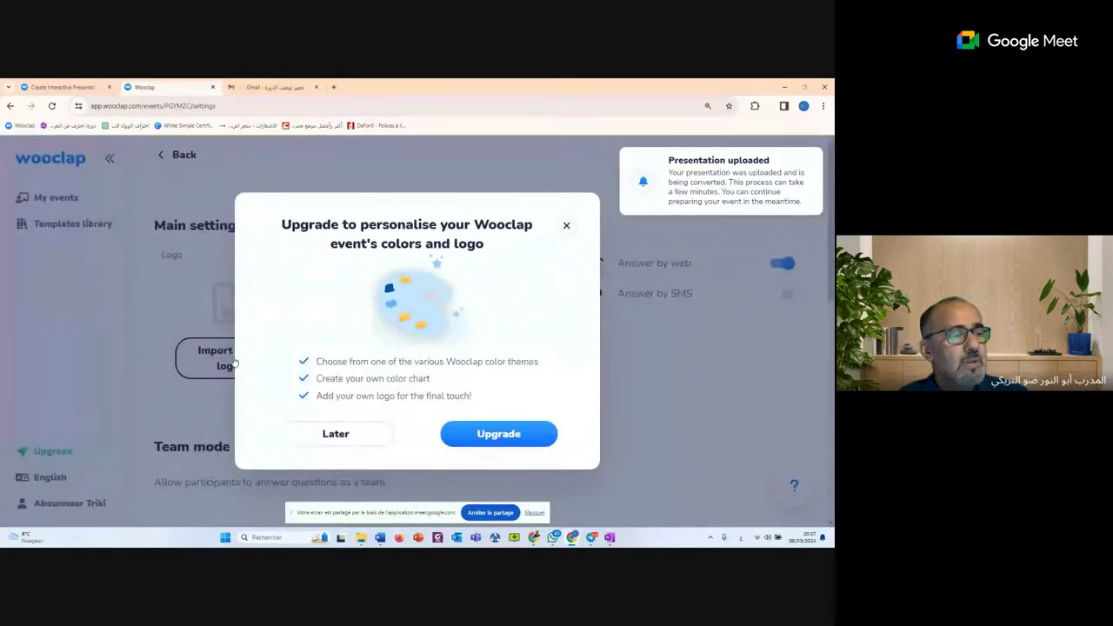
{"action": "left_click", "coordinate": [566, 226]}
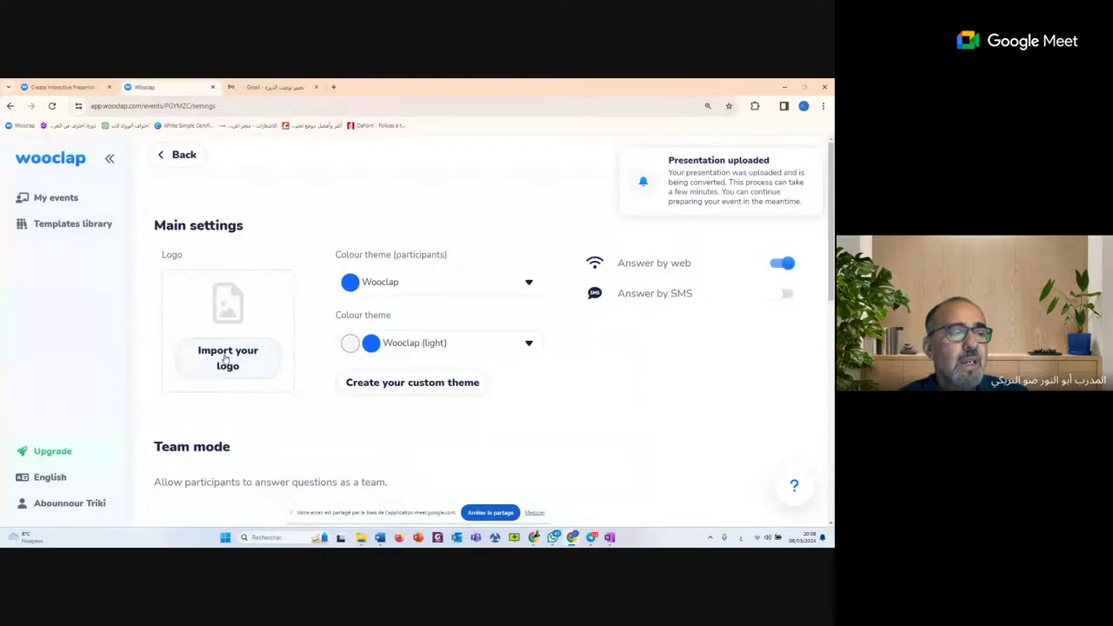
Try to set the participants' colour theme to Emerald
{"action": "left_click", "coordinate": [530, 284]}
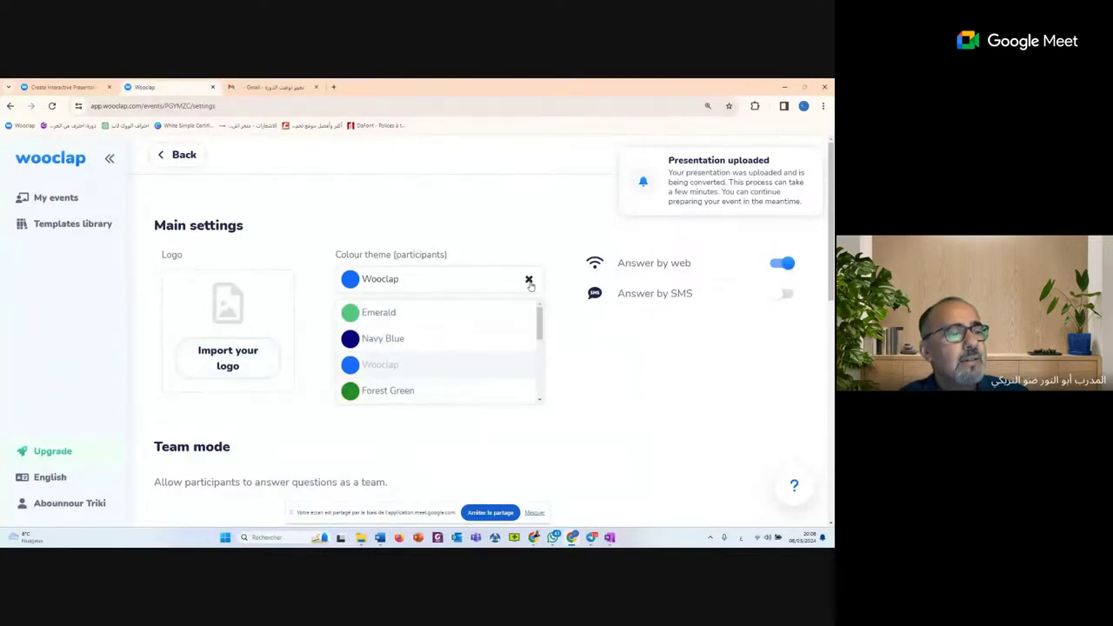
{"action": "left_click", "coordinate": [388, 314]}
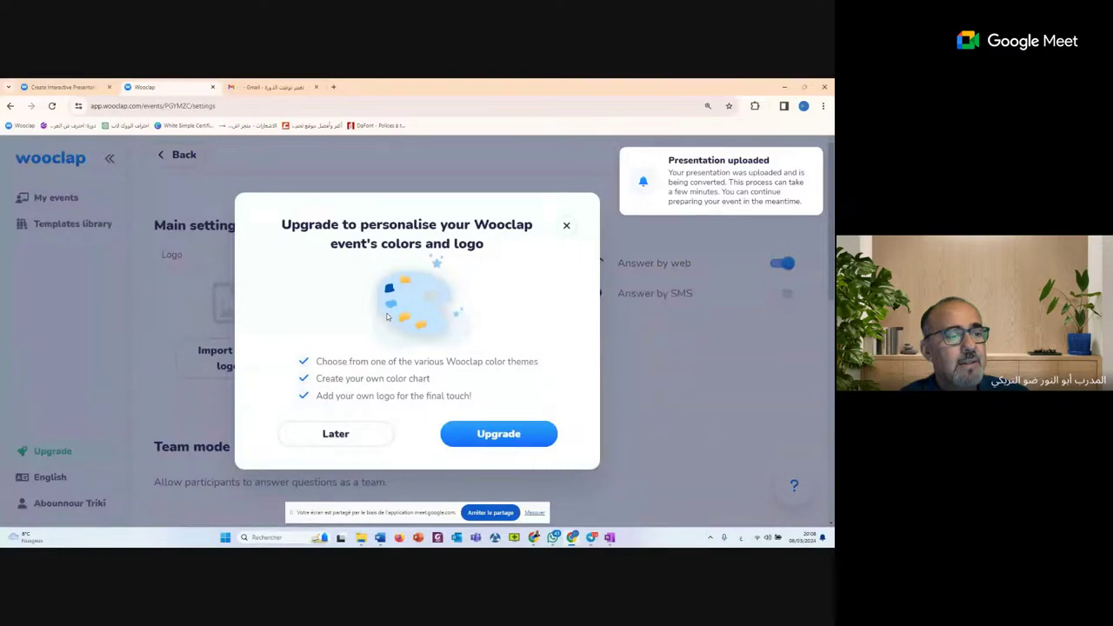
{"action": "left_click", "coordinate": [565, 226]}
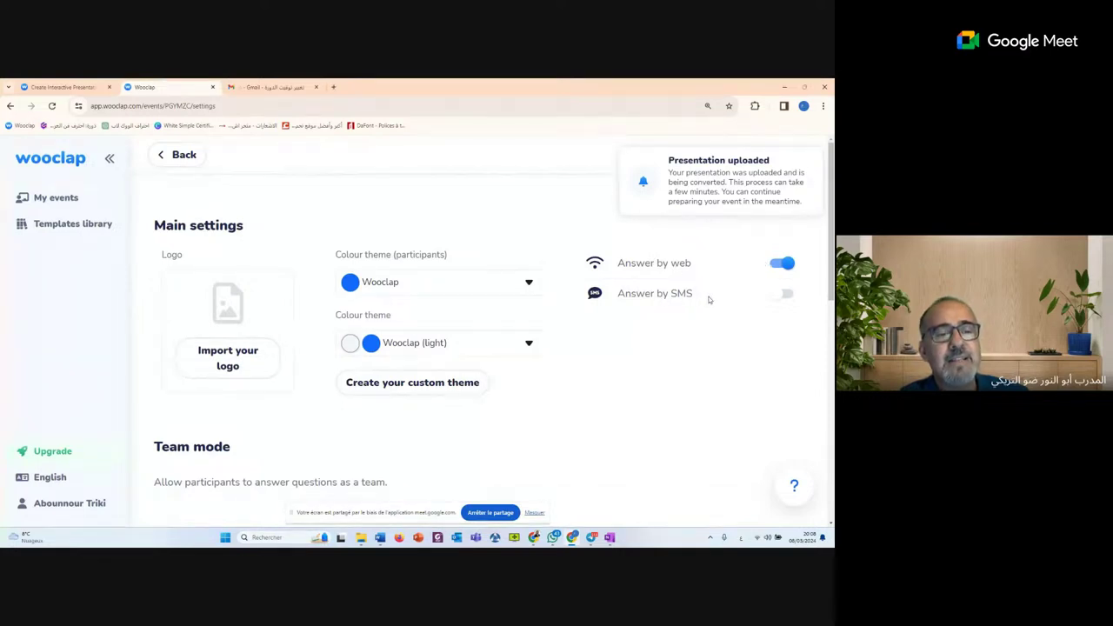
Examine the Answer by SMS option, Team mode and the Extra settings of the event
{"action": "mouse_move", "coordinate": [787, 293]}
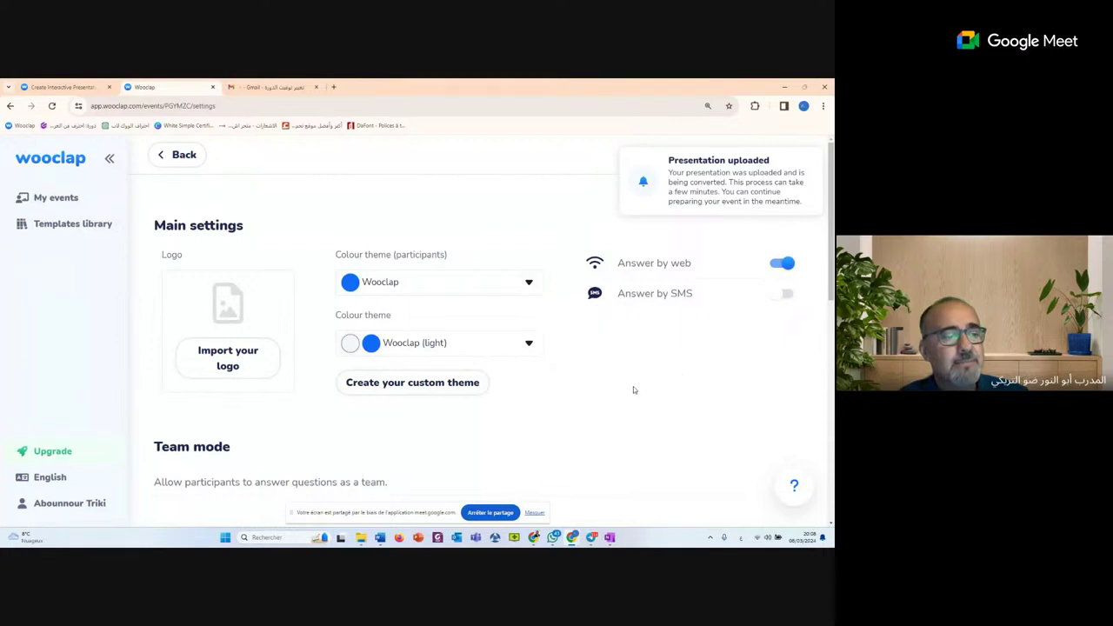
{"action": "scroll", "coordinate": [632, 386], "scroll_direction": "down", "scroll_amount": 1}
{"action": "scroll", "coordinate": [633, 384], "scroll_direction": "down", "scroll_amount": 1}
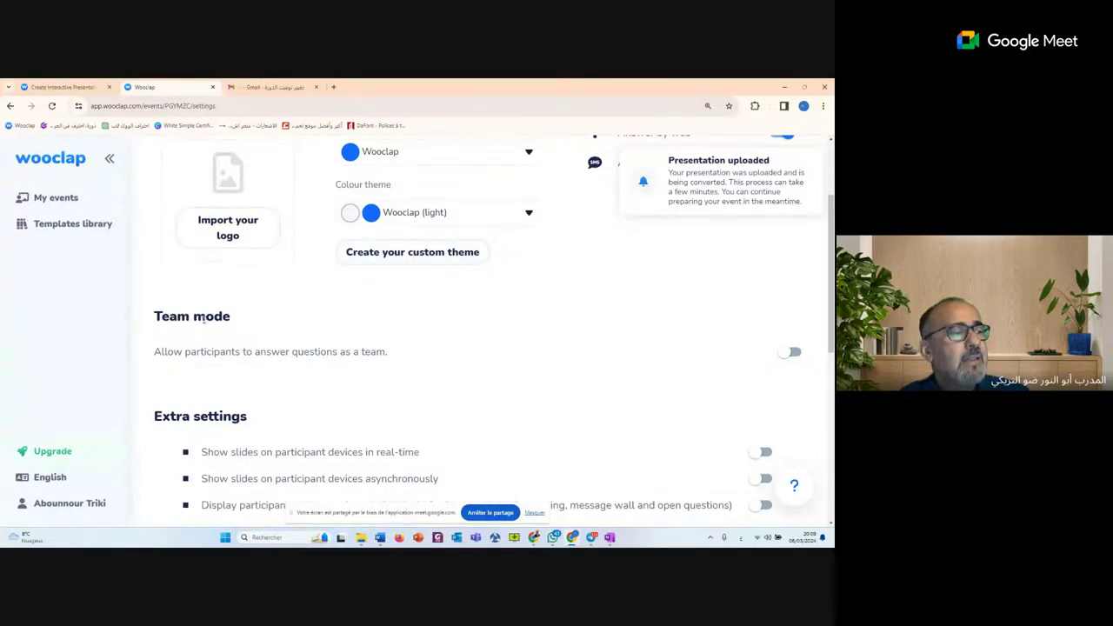
Enable Team mode for the event and rename the first team to "فريق الاولاد"
{"action": "left_click", "coordinate": [791, 352]}
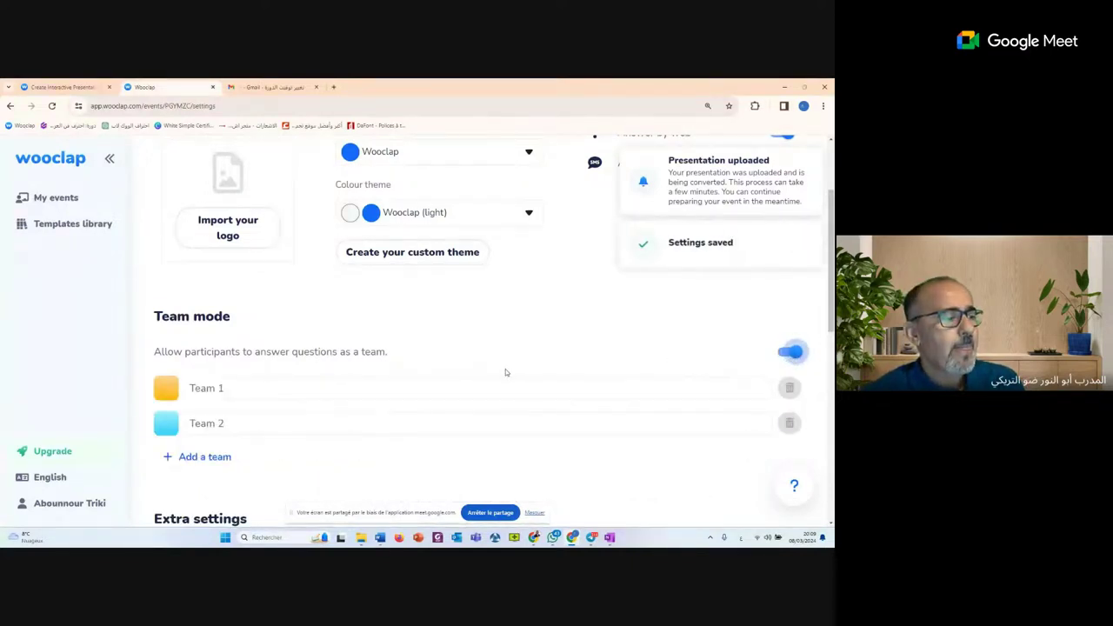
{"action": "left_click_drag", "start_coordinate": [232, 388], "coordinate": [189, 388]}
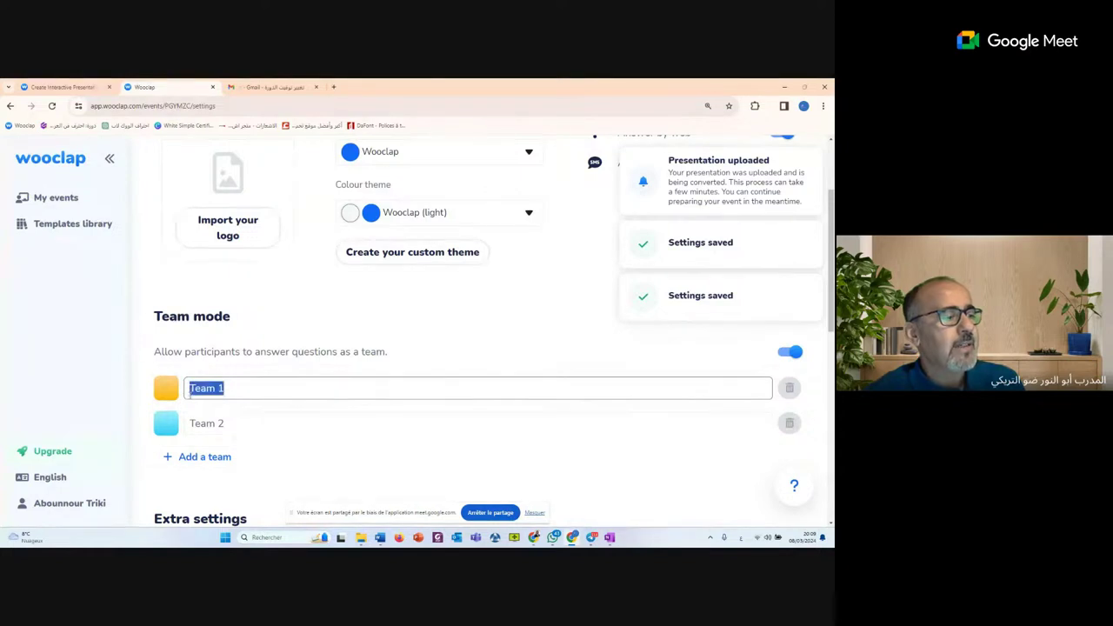
{"action": "type", "text": "ف"}
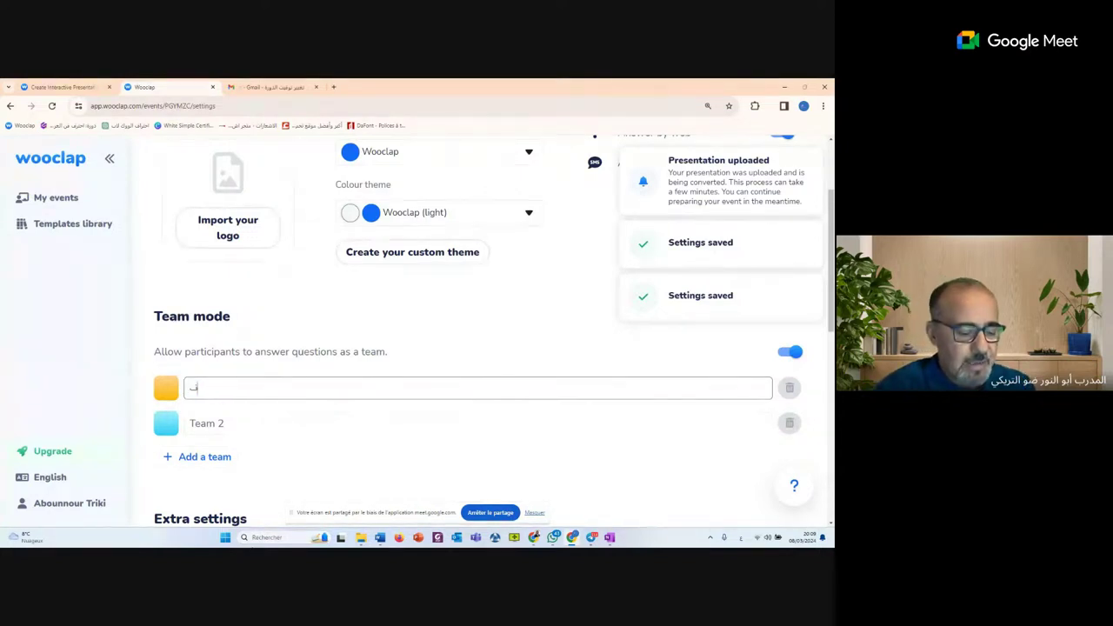
{"action": "type", "text": "ريق ا"}
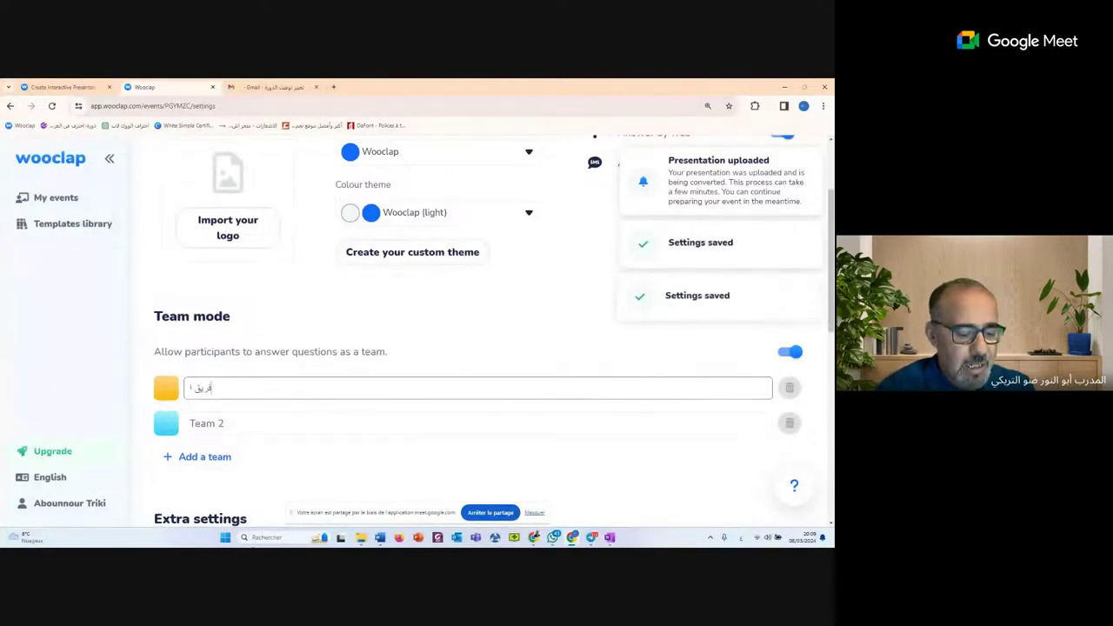
{"action": "type", "text": "لاولا"}
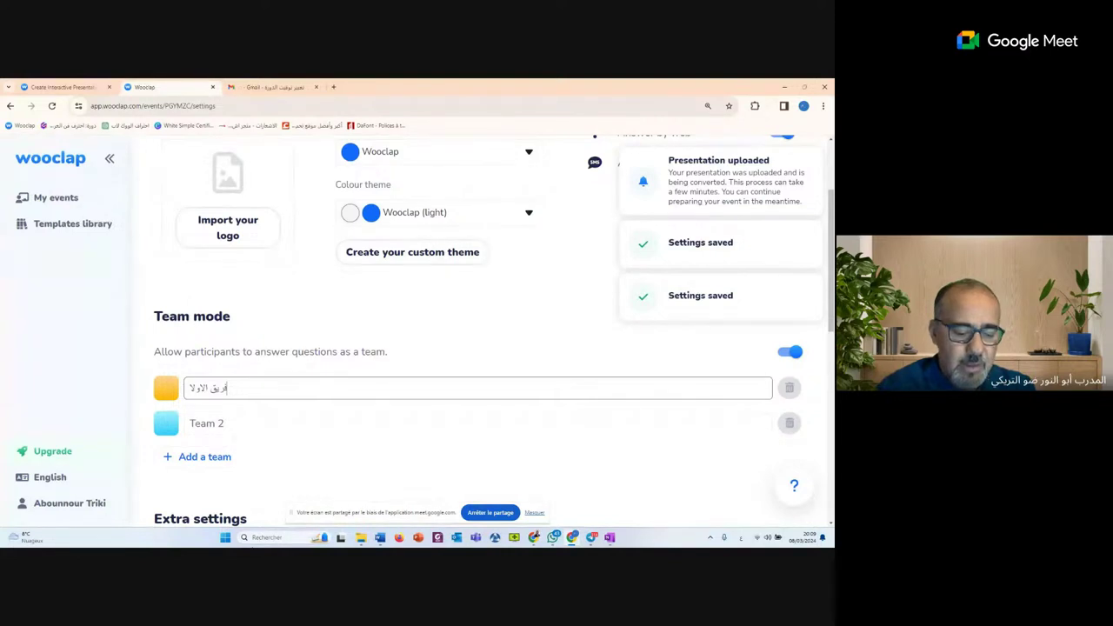
{"action": "type", "text": "ى"}
{"action": "key", "text": "Tab"}
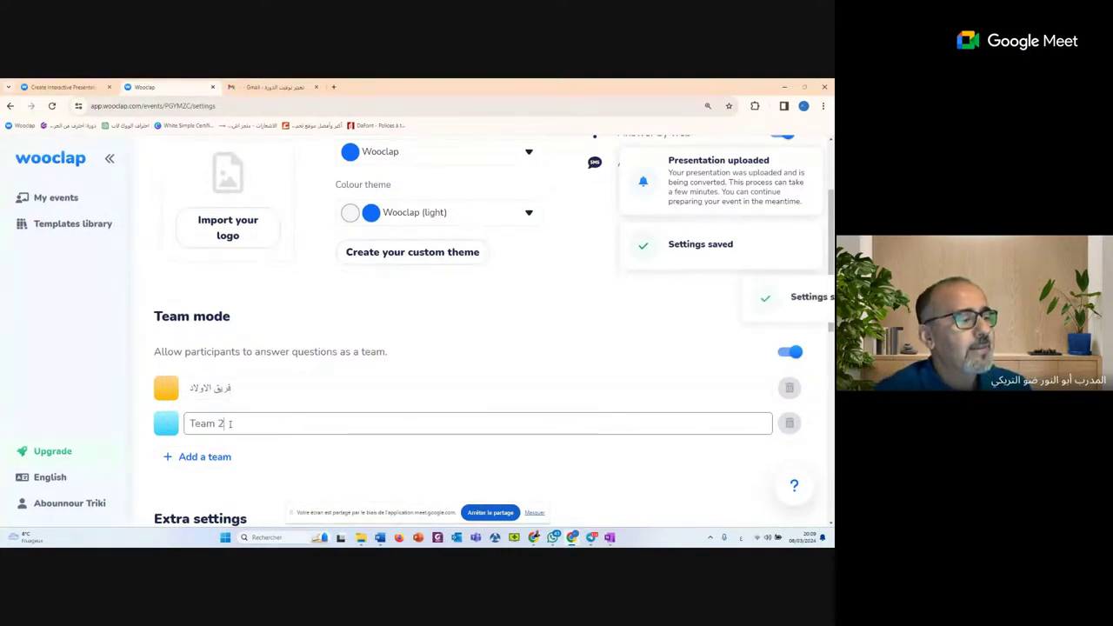
Rename the second team to "فريق البنات" and switch Team mode off again
{"action": "type", "text": "ف"}
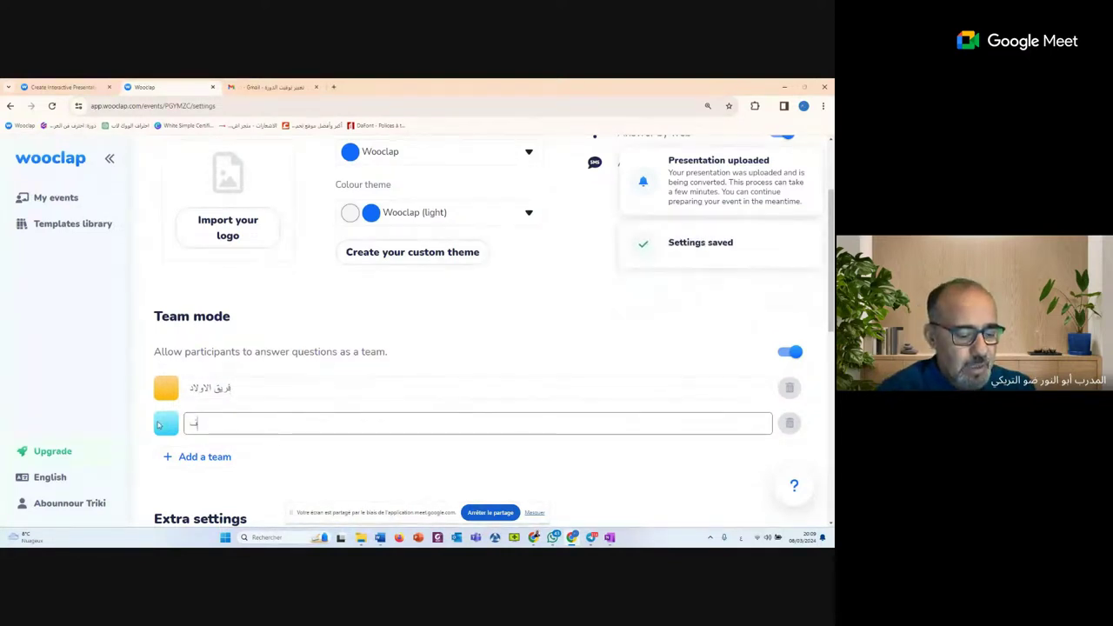
{"action": "type", "text": "ريق البنات"}
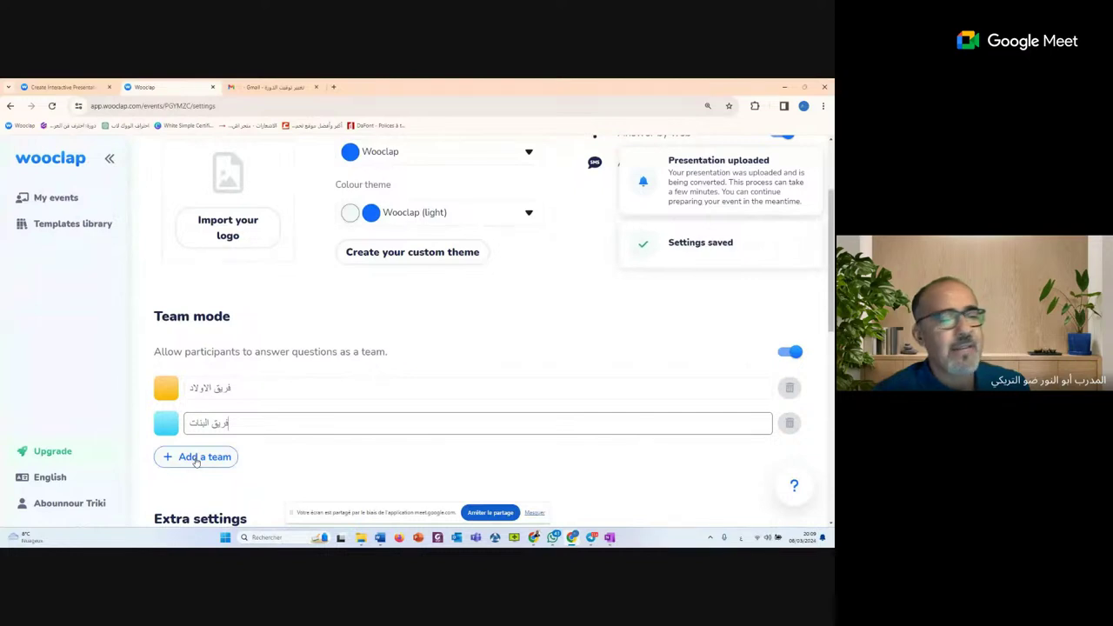
{"action": "scroll", "coordinate": [356, 417], "scroll_direction": "down", "scroll_amount": 1}
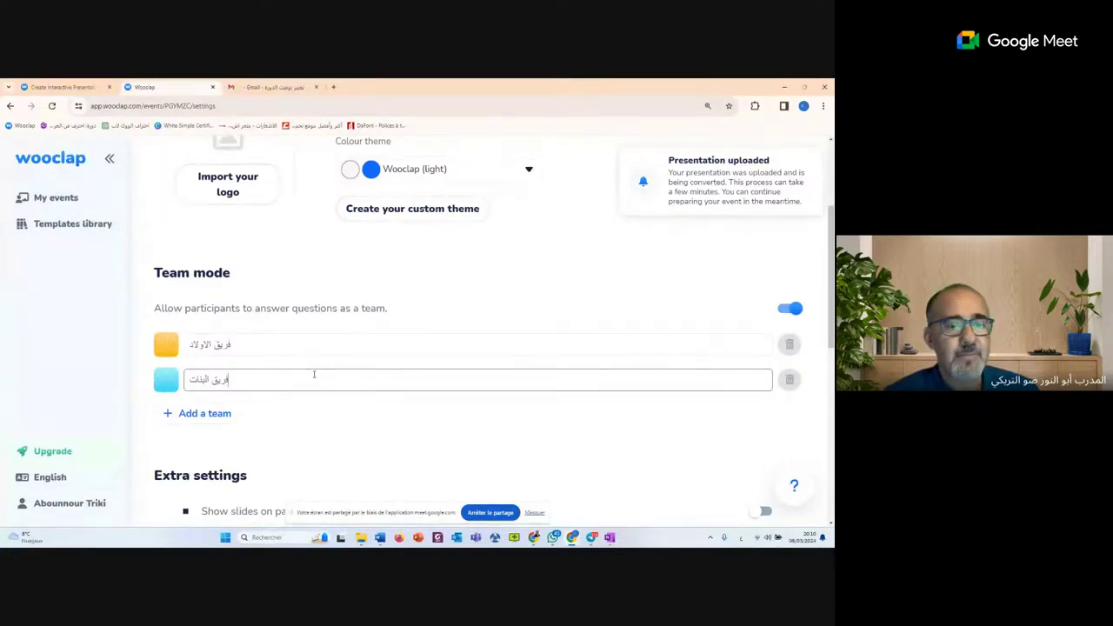
{"action": "left_click", "coordinate": [781, 311]}
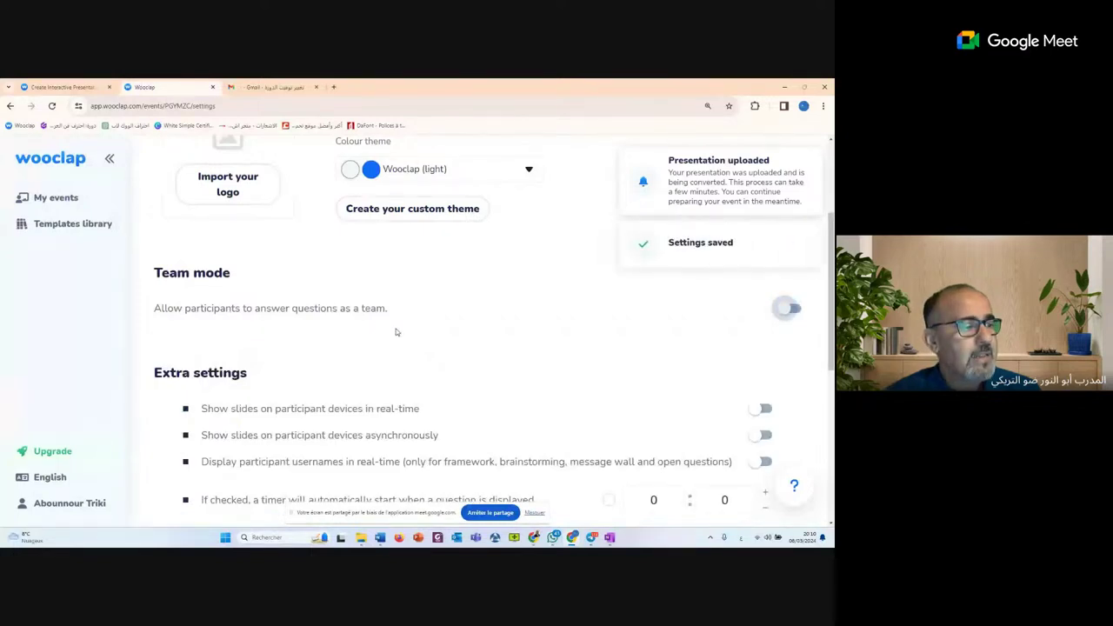
Enable showing slides on participant devices in real-time and asynchronously, and displaying participant usernames in real-time
{"action": "scroll", "coordinate": [395, 331], "scroll_direction": "down", "scroll_amount": 1}
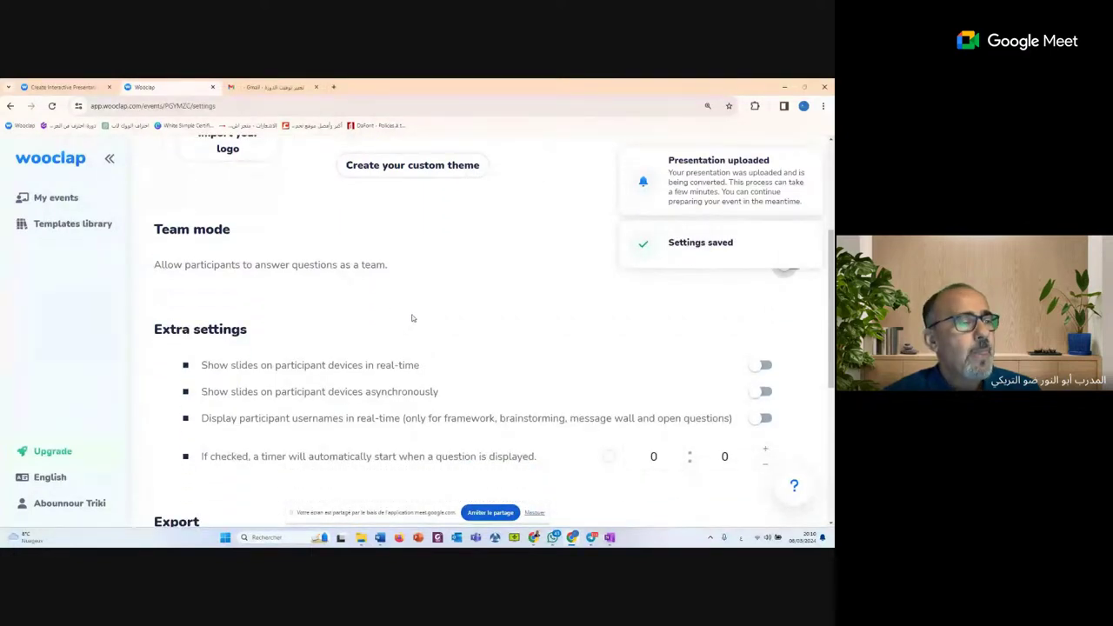
{"action": "scroll", "coordinate": [414, 318], "scroll_direction": "down", "scroll_amount": 1}
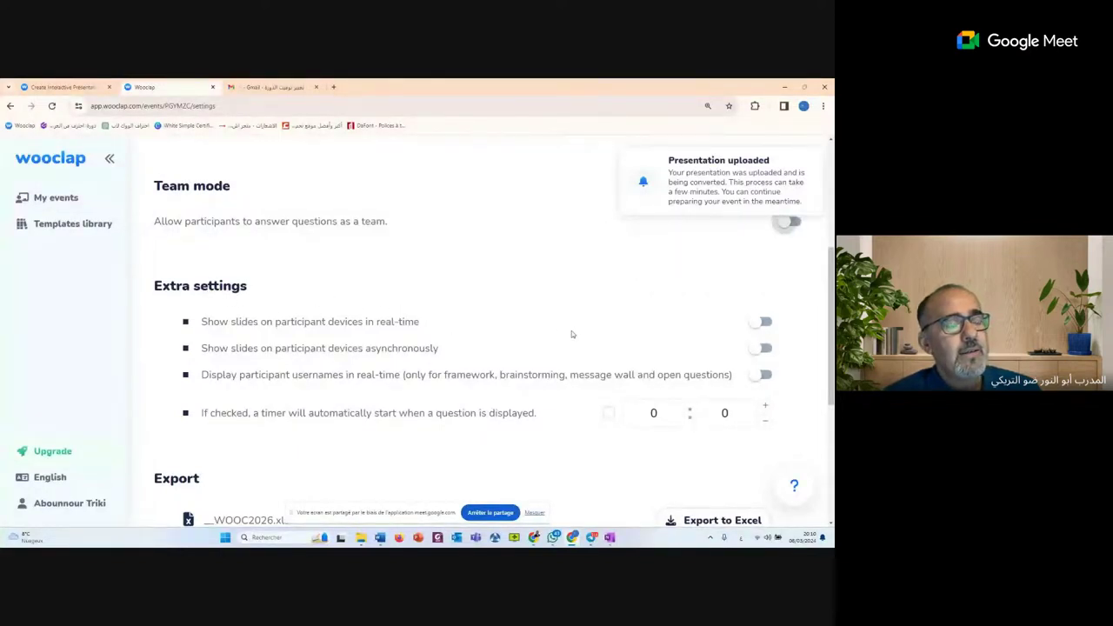
{"action": "left_click", "coordinate": [764, 324]}
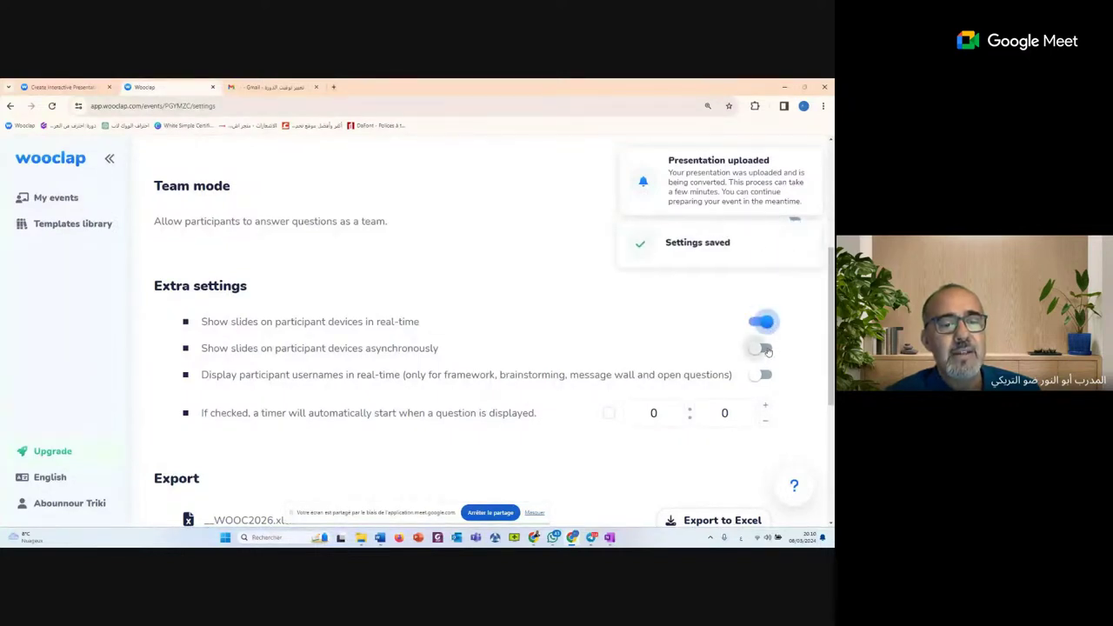
{"action": "left_click", "coordinate": [766, 349]}
{"action": "left_click", "coordinate": [762, 375]}
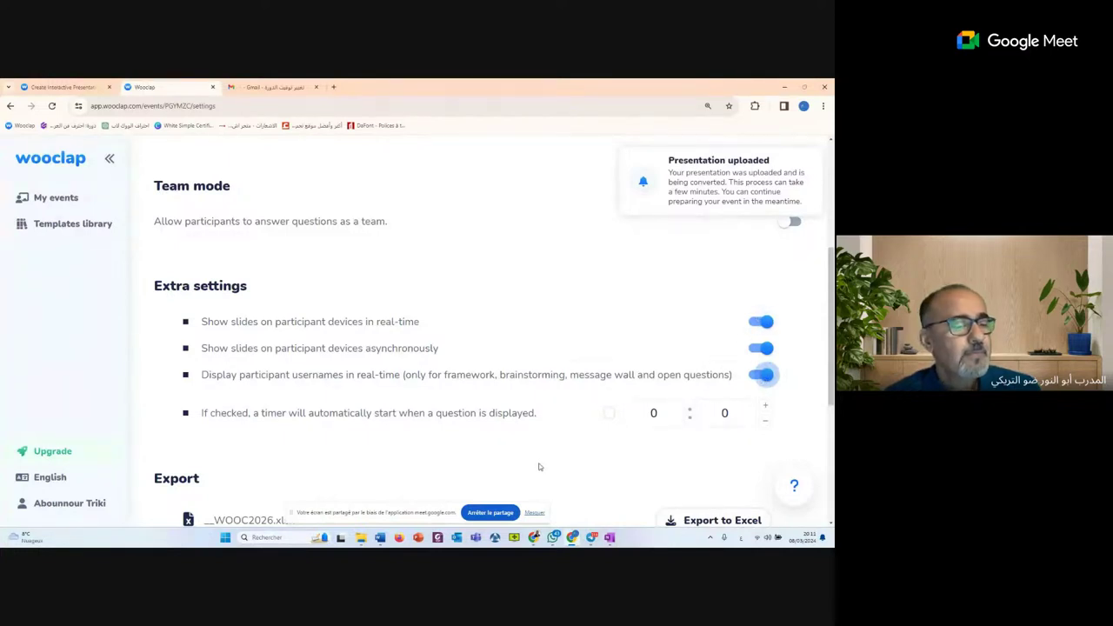
Enable the timer that starts automatically when a question is displayed and set it to 0:30
{"action": "scroll", "coordinate": [539, 465], "scroll_direction": "down", "scroll_amount": 2}
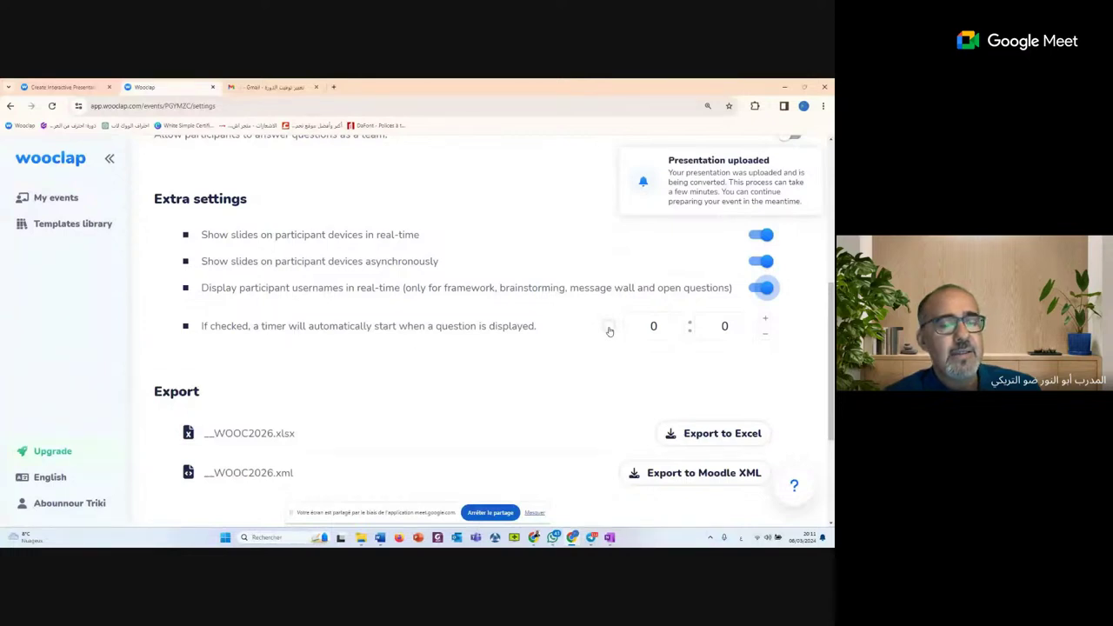
{"action": "left_click", "coordinate": [608, 327]}
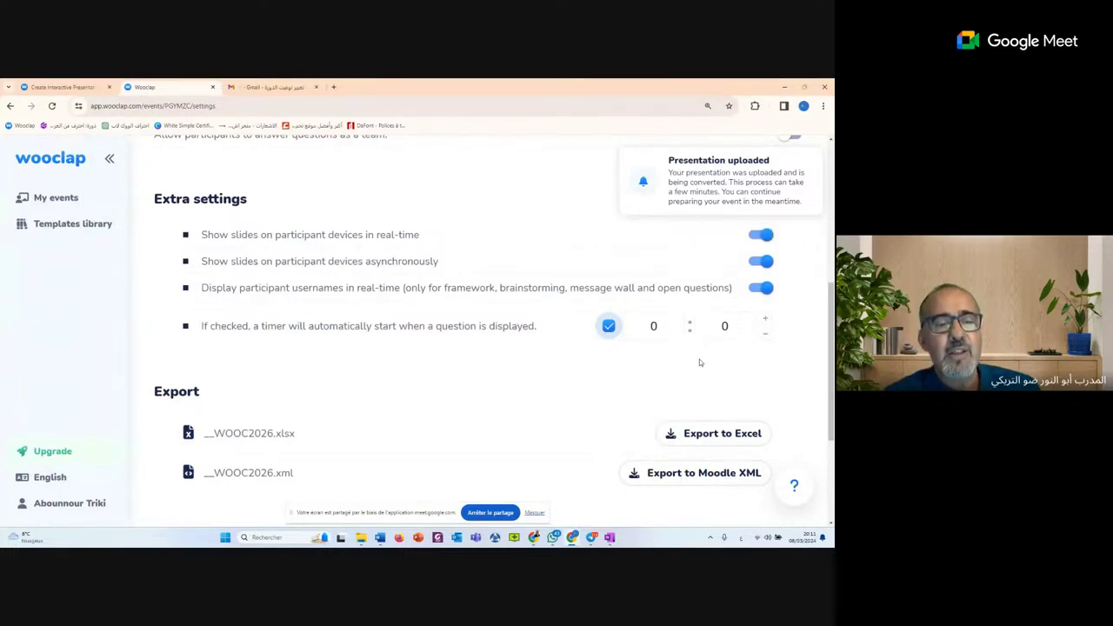
{"action": "double_click", "coordinate": [730, 325]}
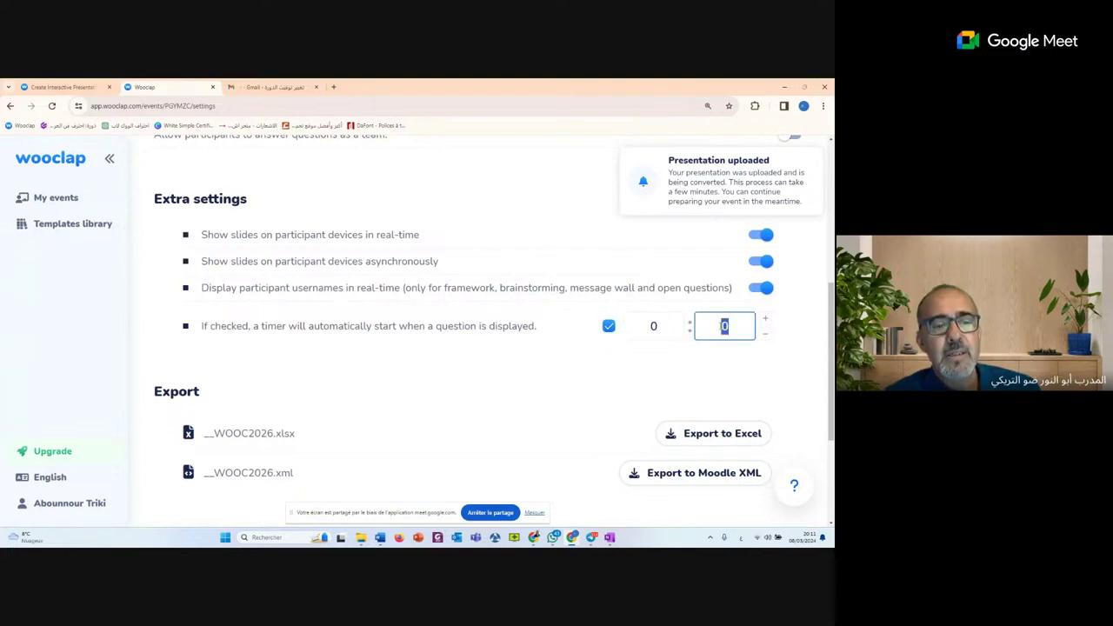
{"action": "type", "text": "30"}
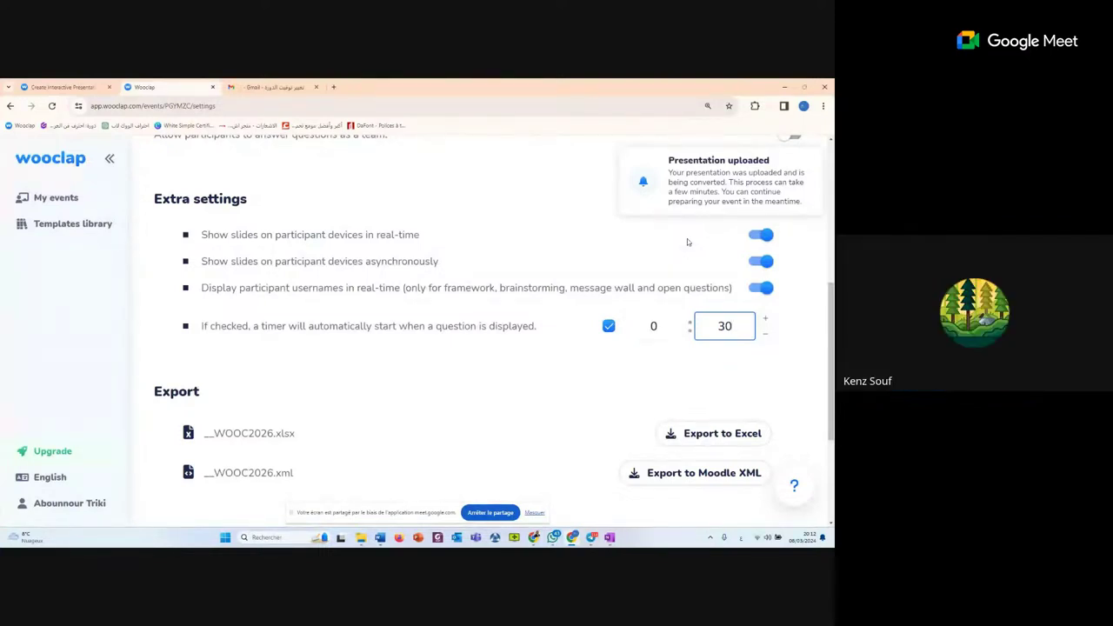
Examine the Excel and Moodle XML export options and the Participant report section, and review the event's other settings
{"action": "scroll", "coordinate": [583, 360], "scroll_direction": "down", "scroll_amount": 1}
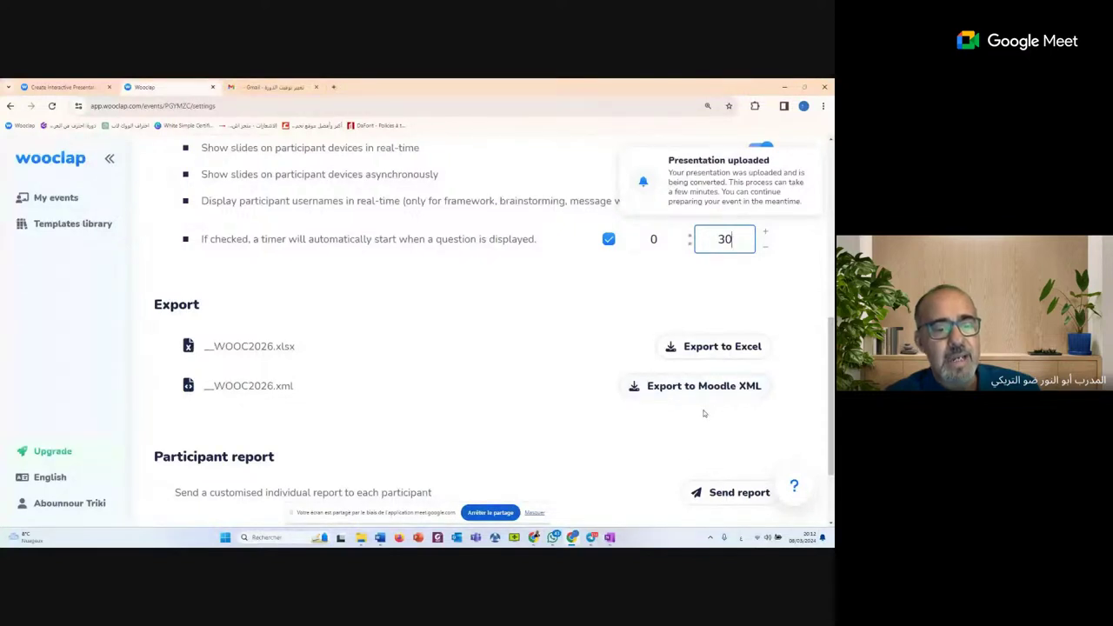
{"action": "scroll", "coordinate": [692, 410], "scroll_direction": "down", "scroll_amount": 1}
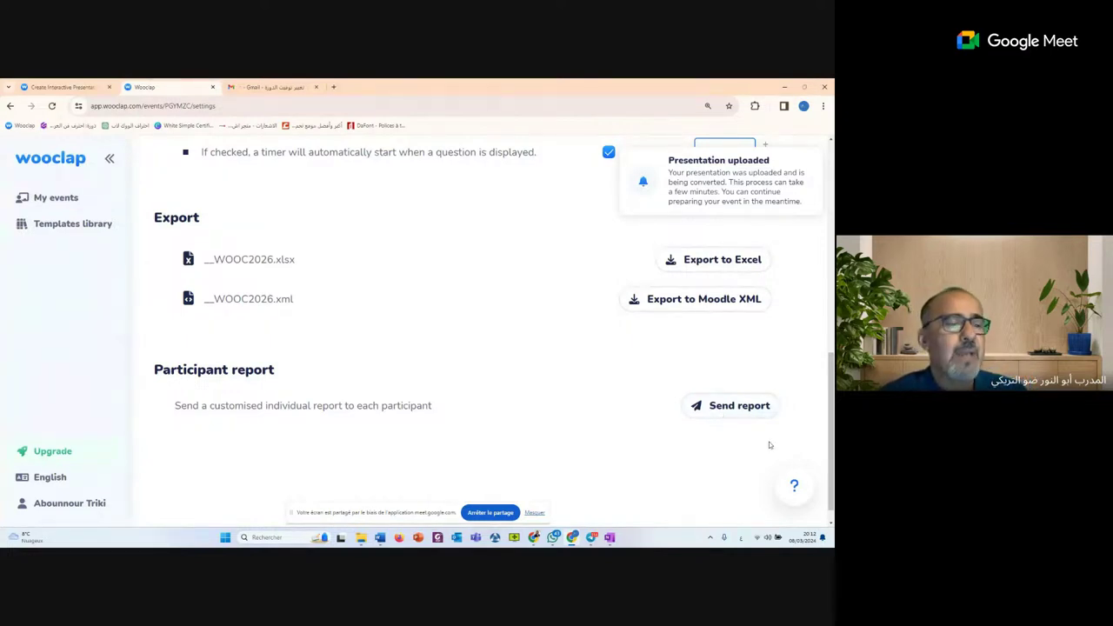
{"action": "scroll", "coordinate": [635, 433], "scroll_direction": "down", "scroll_amount": 1}
{"action": "scroll", "coordinate": [623, 426], "scroll_direction": "up", "scroll_amount": 10}
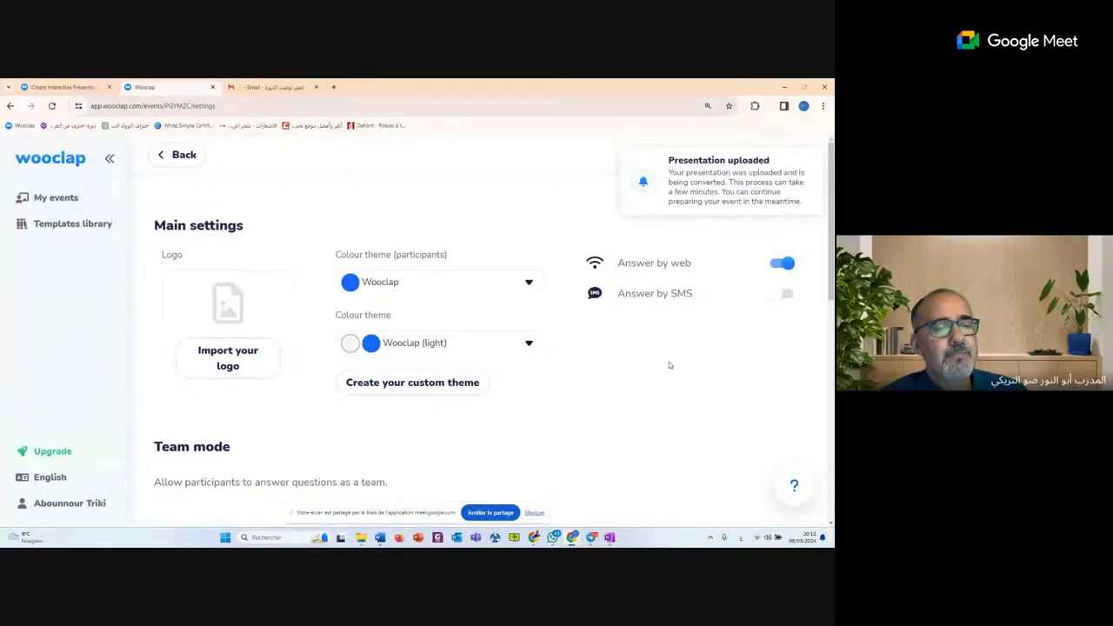
{"action": "scroll", "coordinate": [669, 369], "scroll_direction": "down", "scroll_amount": 2}
{"action": "scroll", "coordinate": [669, 371], "scroll_direction": "down", "scroll_amount": 2}
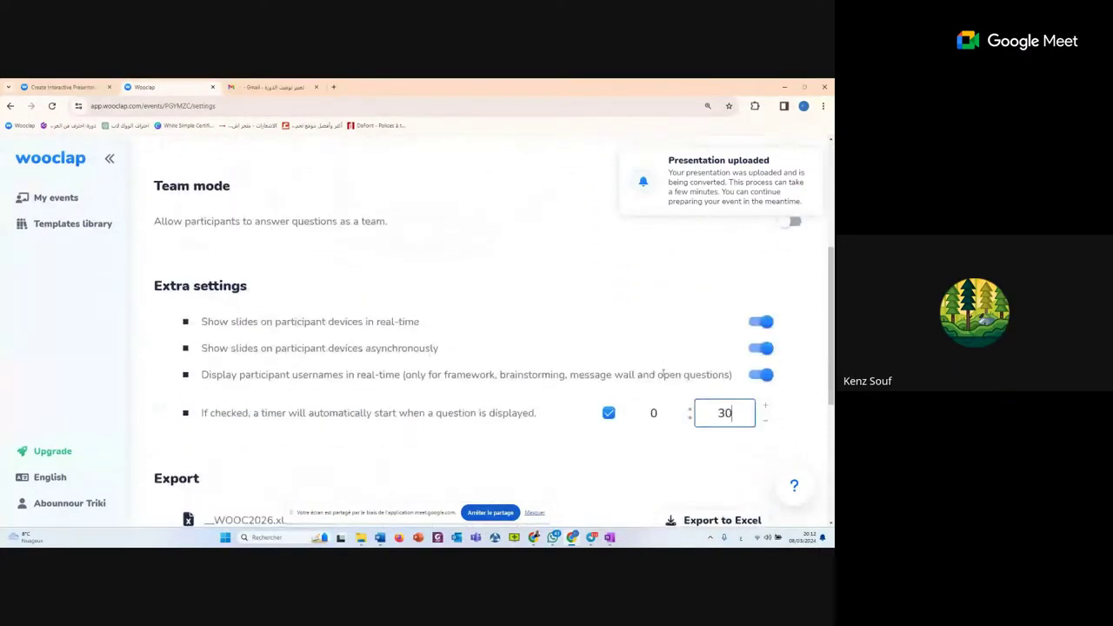
{"action": "scroll", "coordinate": [642, 386], "scroll_direction": "down", "scroll_amount": 2}
{"action": "scroll", "coordinate": [624, 398], "scroll_direction": "down", "scroll_amount": 2}
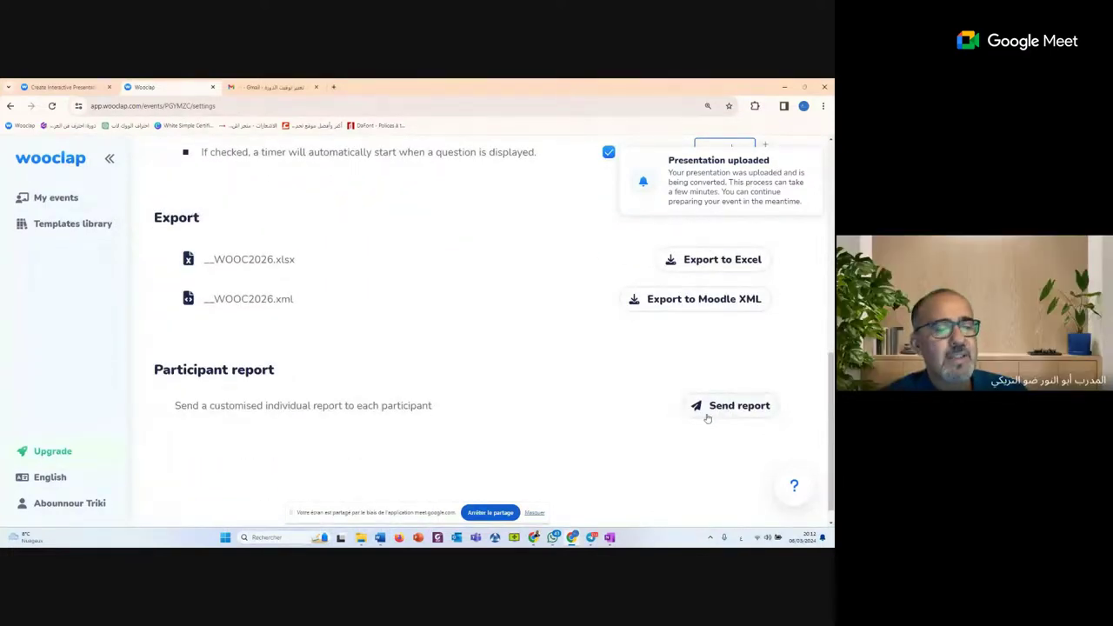
{"action": "scroll", "coordinate": [725, 409], "scroll_direction": "down", "scroll_amount": 1}
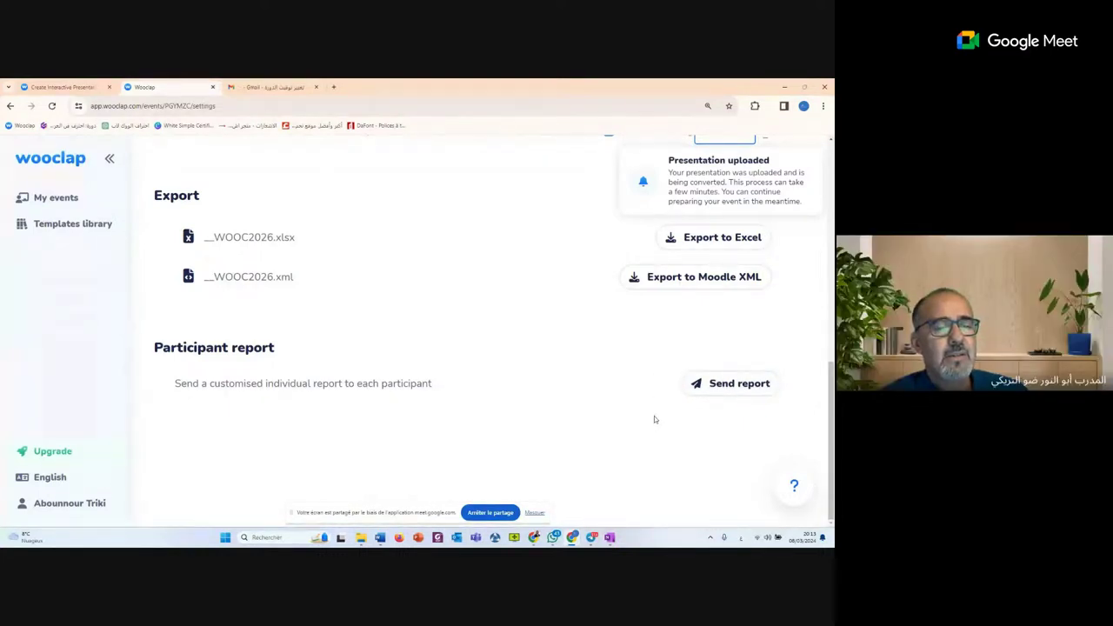
{"action": "scroll", "coordinate": [651, 374], "scroll_direction": "up", "scroll_amount": 2}
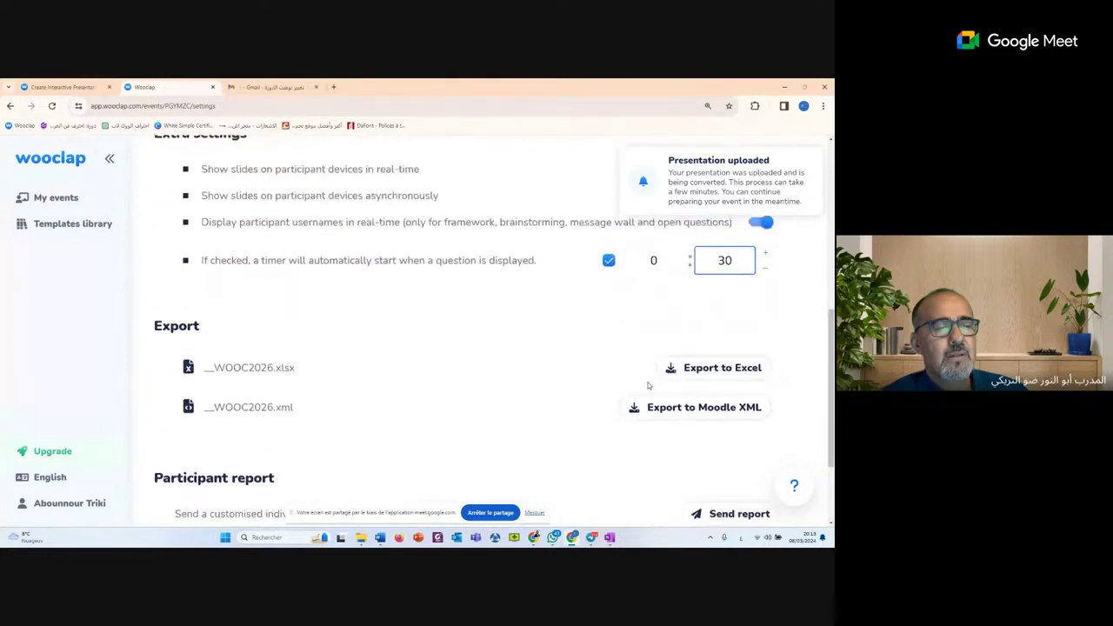
{"action": "scroll", "coordinate": [648, 388], "scroll_direction": "up", "scroll_amount": 2}
{"action": "scroll", "coordinate": [648, 389], "scroll_direction": "down", "scroll_amount": 3}
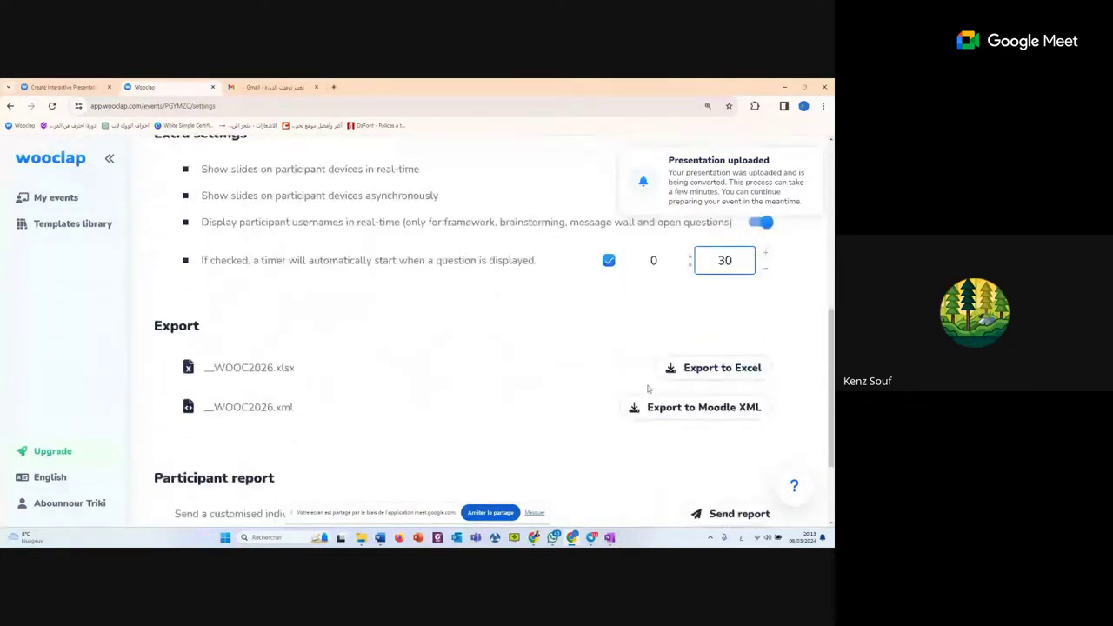
{"action": "scroll", "coordinate": [647, 389], "scroll_direction": "down", "scroll_amount": 3}
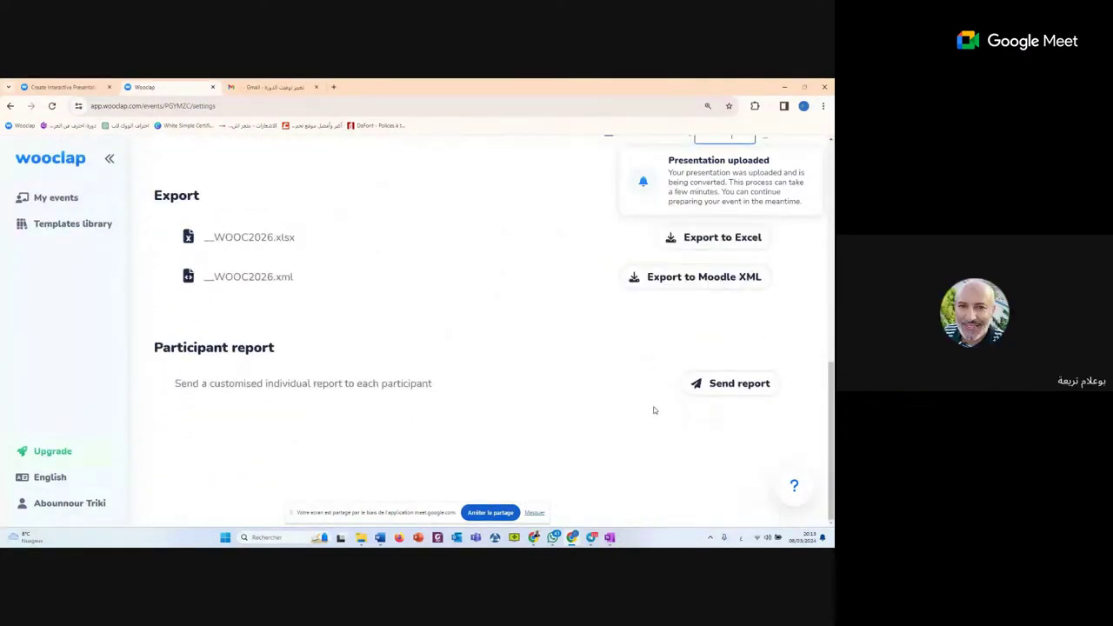
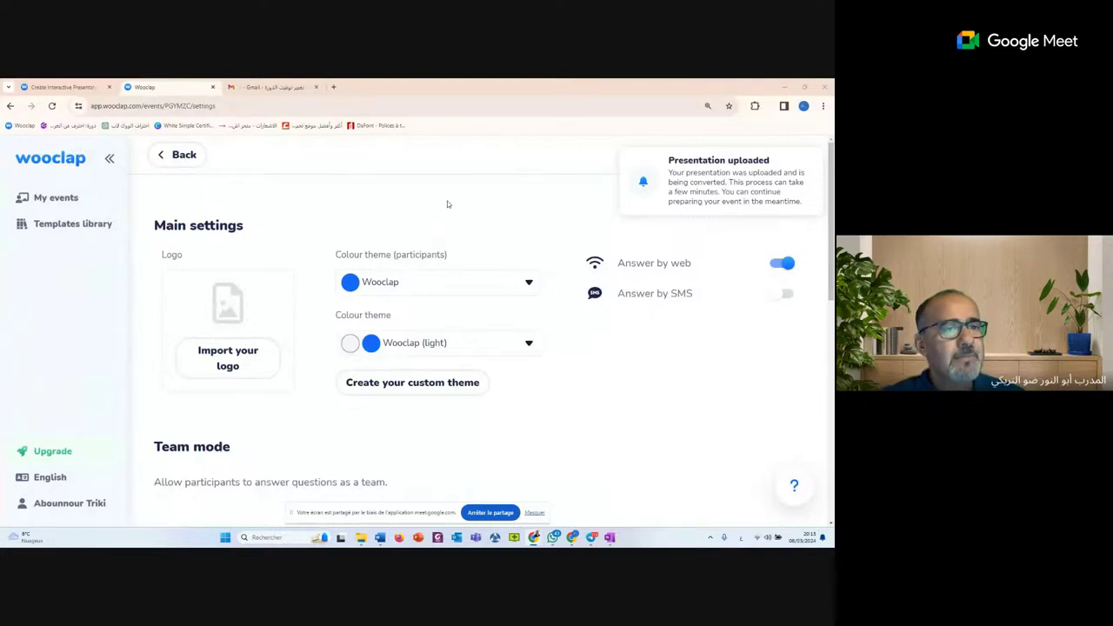
Minimise the event settings and calendar windows and switch to the Chrome window presenting the Wooclap training slides
{"action": "left_click", "coordinate": [784, 90]}
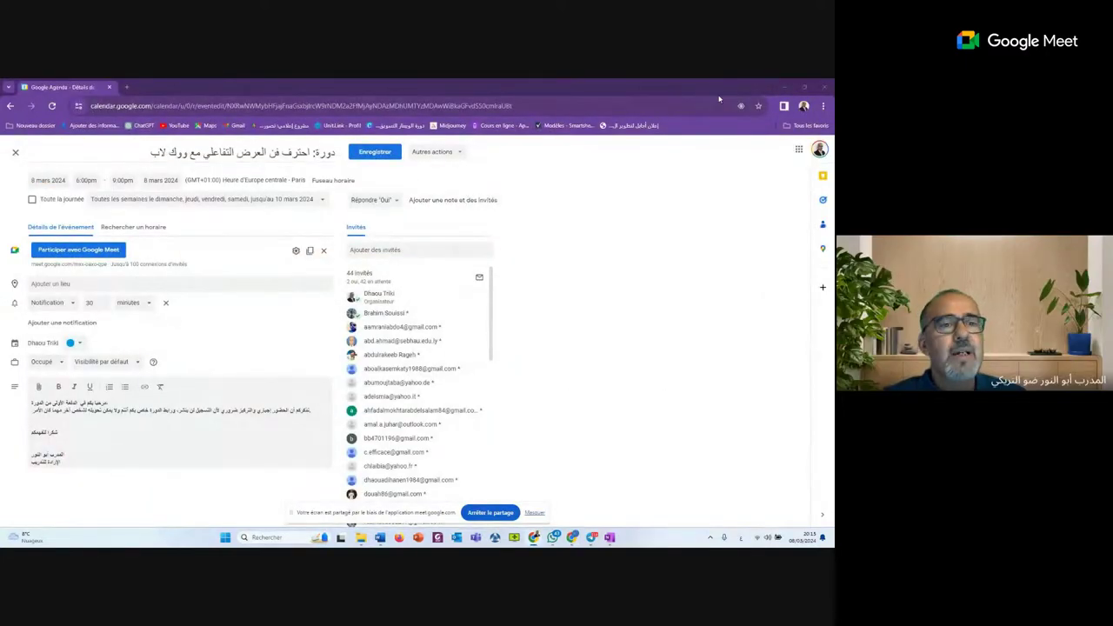
{"action": "left_click", "coordinate": [785, 87]}
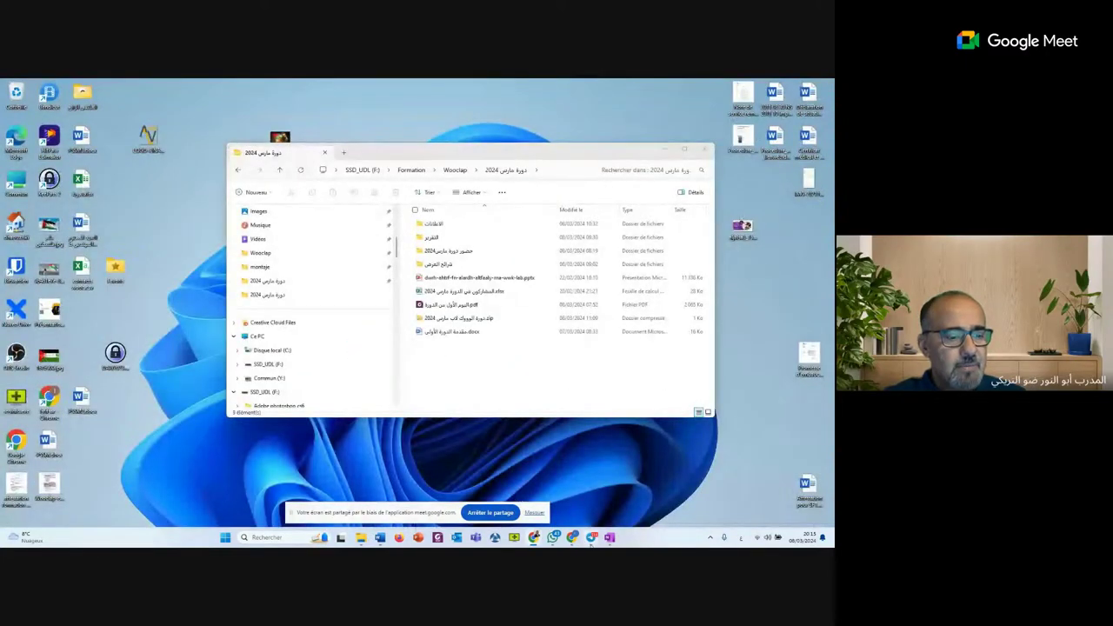
{"action": "left_click", "coordinate": [399, 538]}
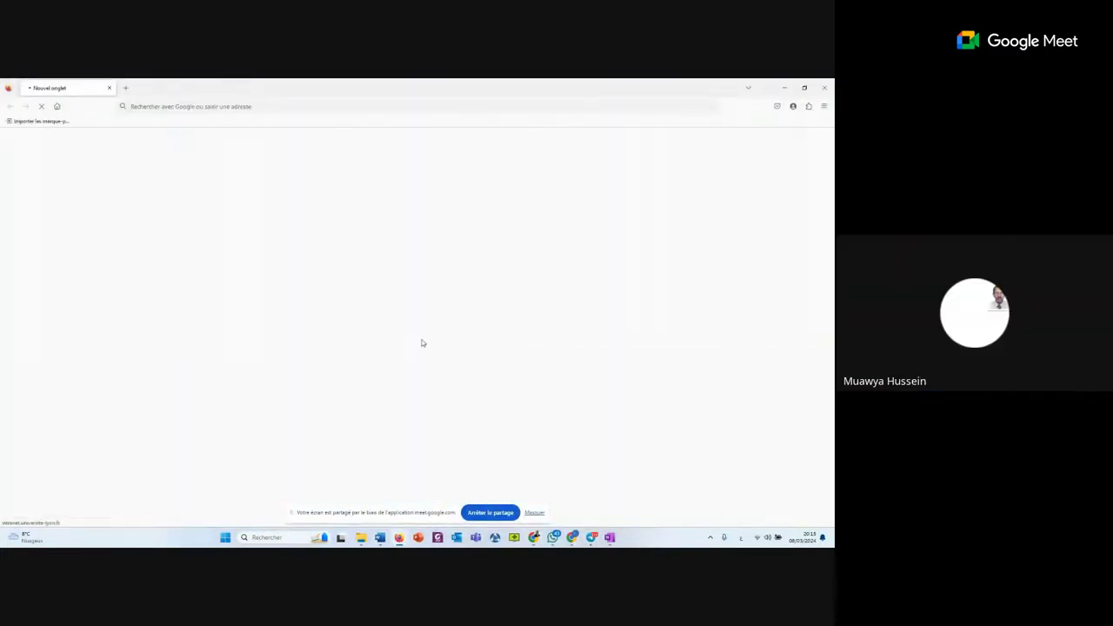
{"action": "left_click", "coordinate": [824, 88]}
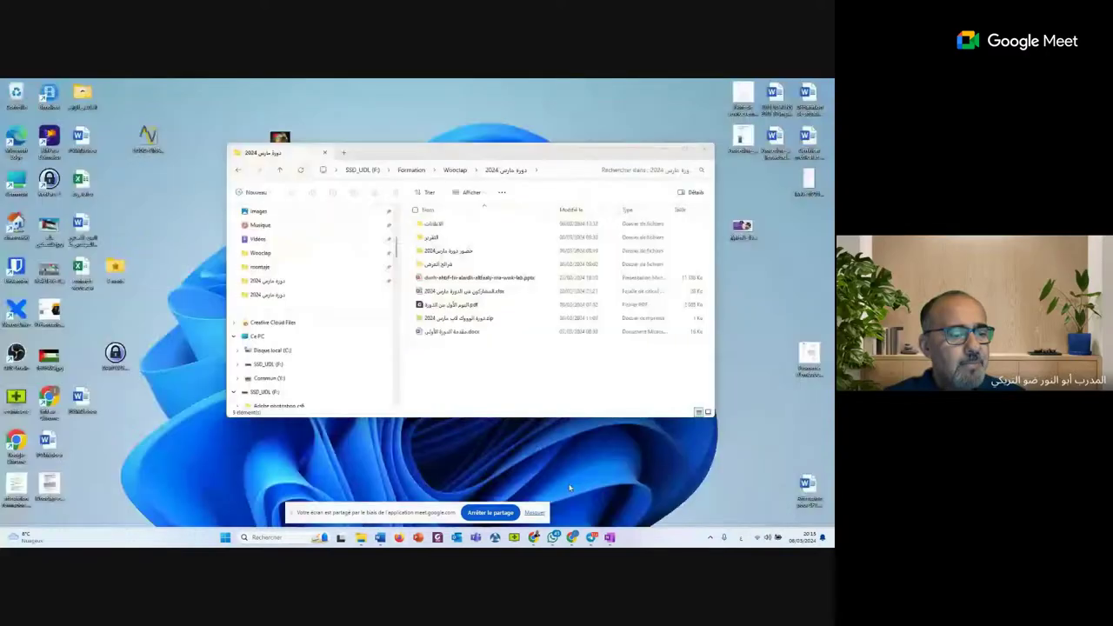
{"action": "mouse_move", "coordinate": [532, 538]}
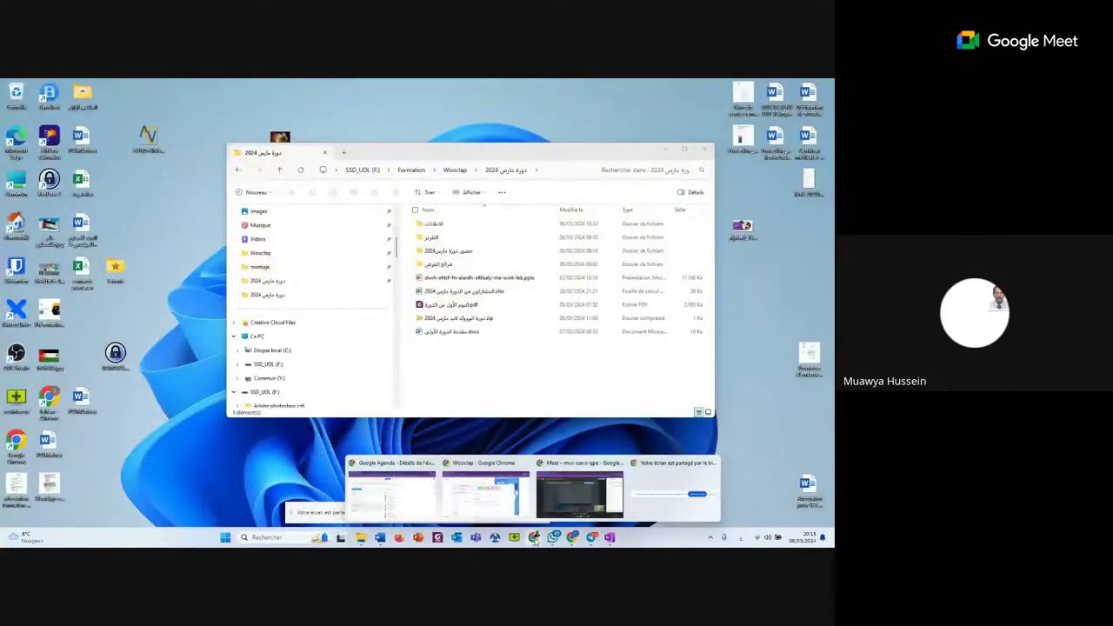
{"action": "left_click", "coordinate": [459, 506]}
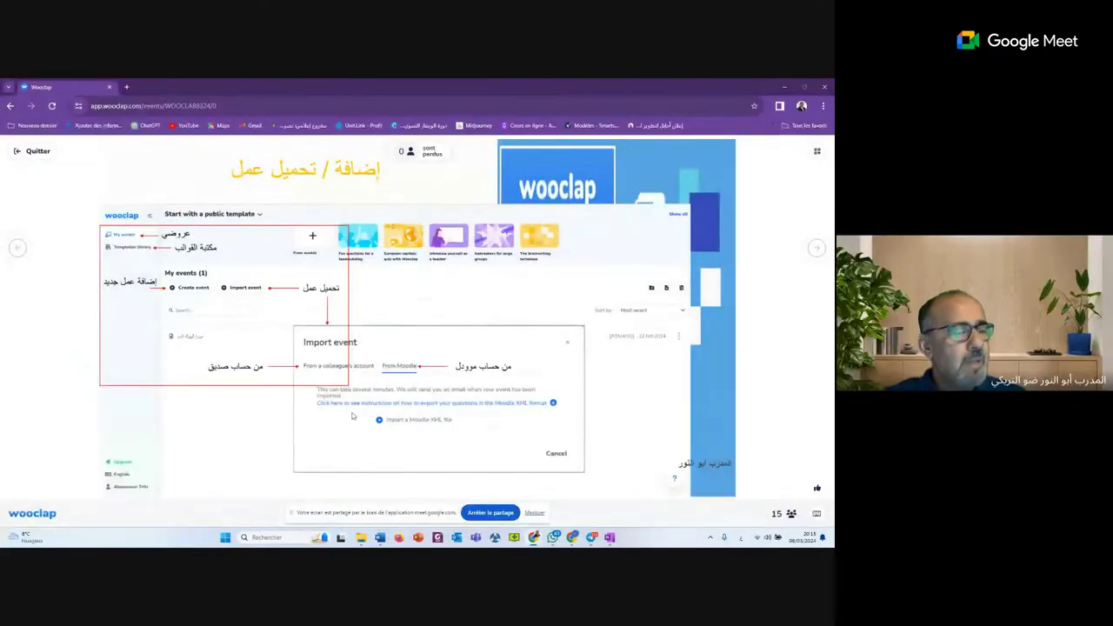
{"action": "mouse_move", "coordinate": [533, 540]}
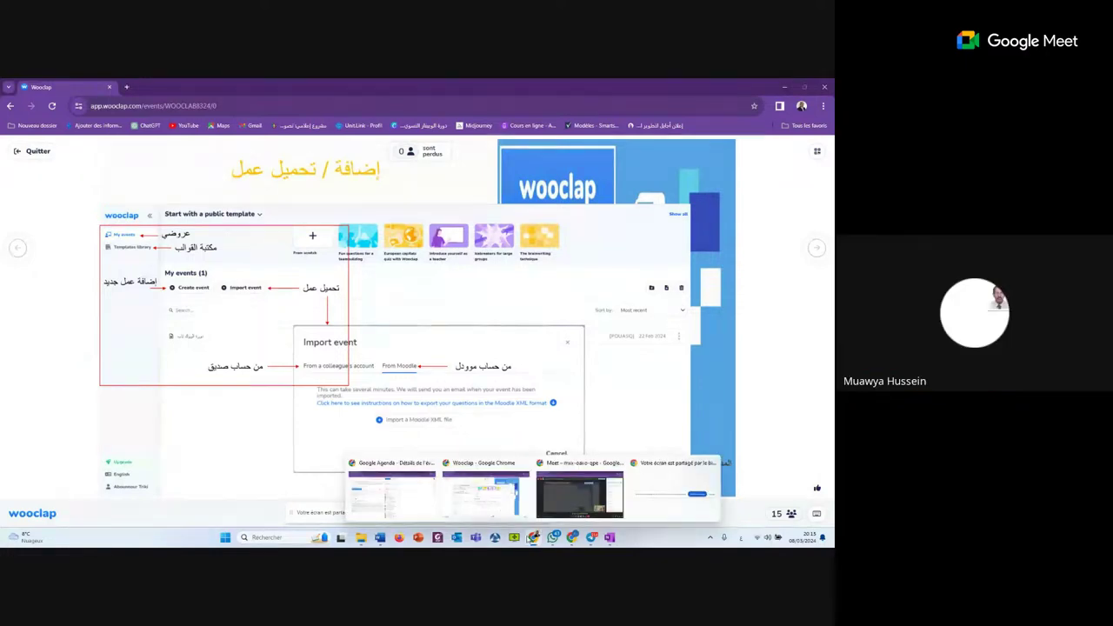
{"action": "left_click", "coordinate": [418, 507]}
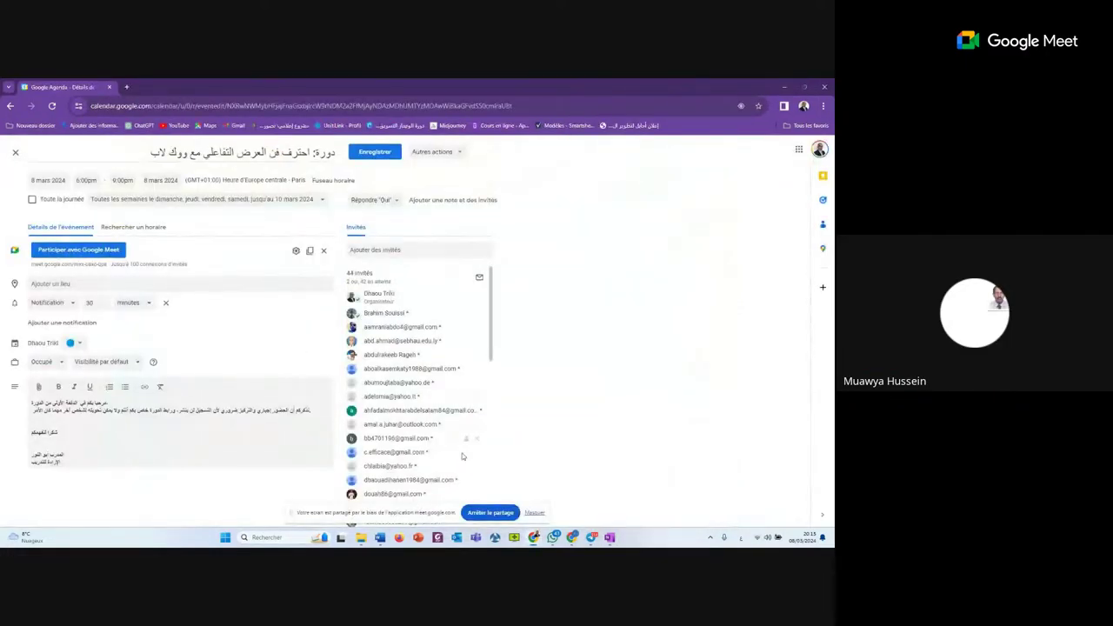
{"action": "mouse_move", "coordinate": [535, 541]}
{"action": "mouse_move", "coordinate": [572, 537]}
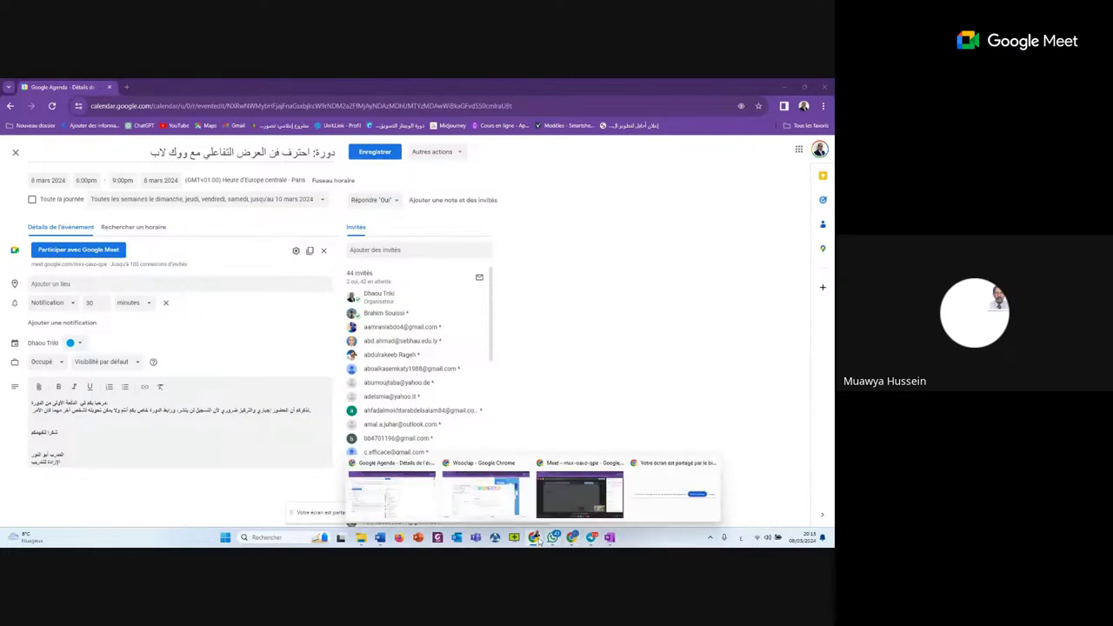
{"action": "left_click", "coordinate": [513, 512]}
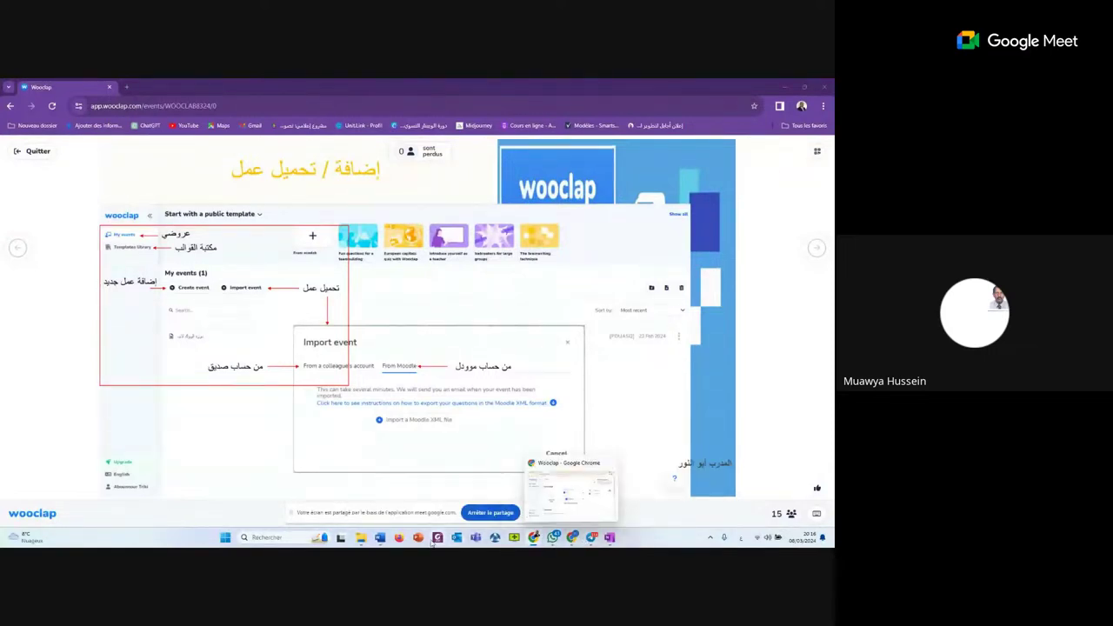
Switch to the Firefox window and load the Wooclap home page with the list of the account's events
{"action": "left_click", "coordinate": [576, 480]}
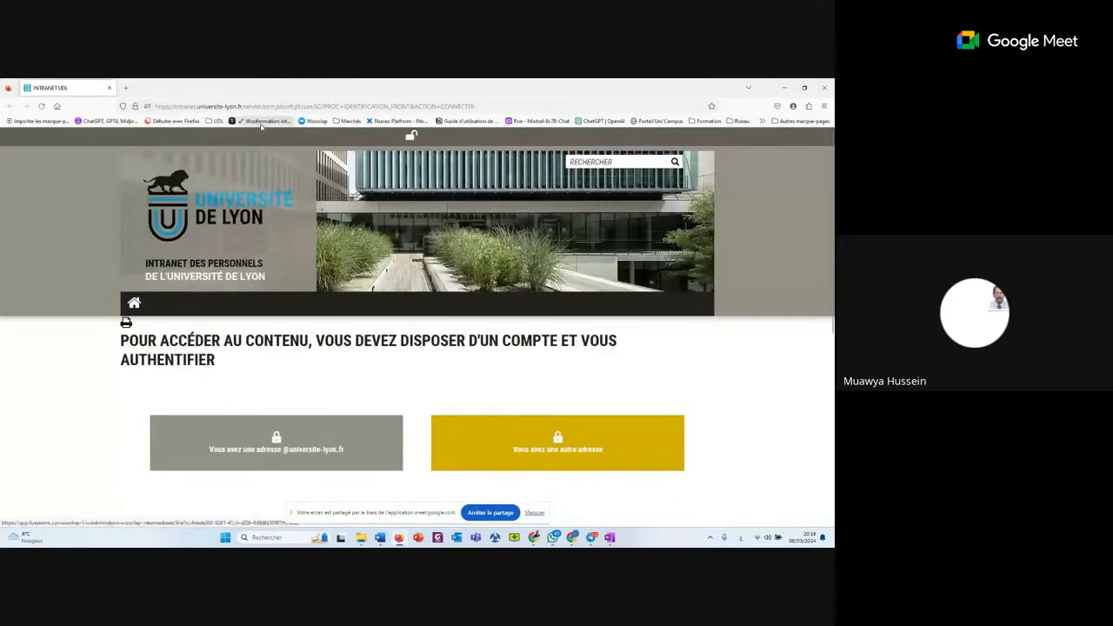
{"action": "left_click", "coordinate": [218, 121]}
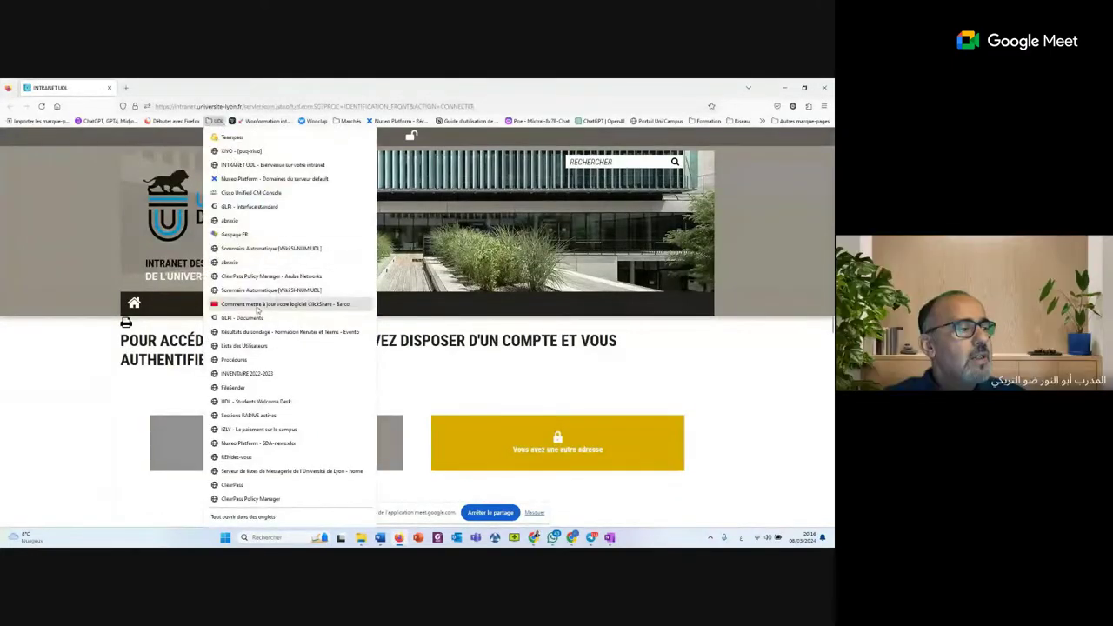
{"action": "left_click", "coordinate": [251, 166]}
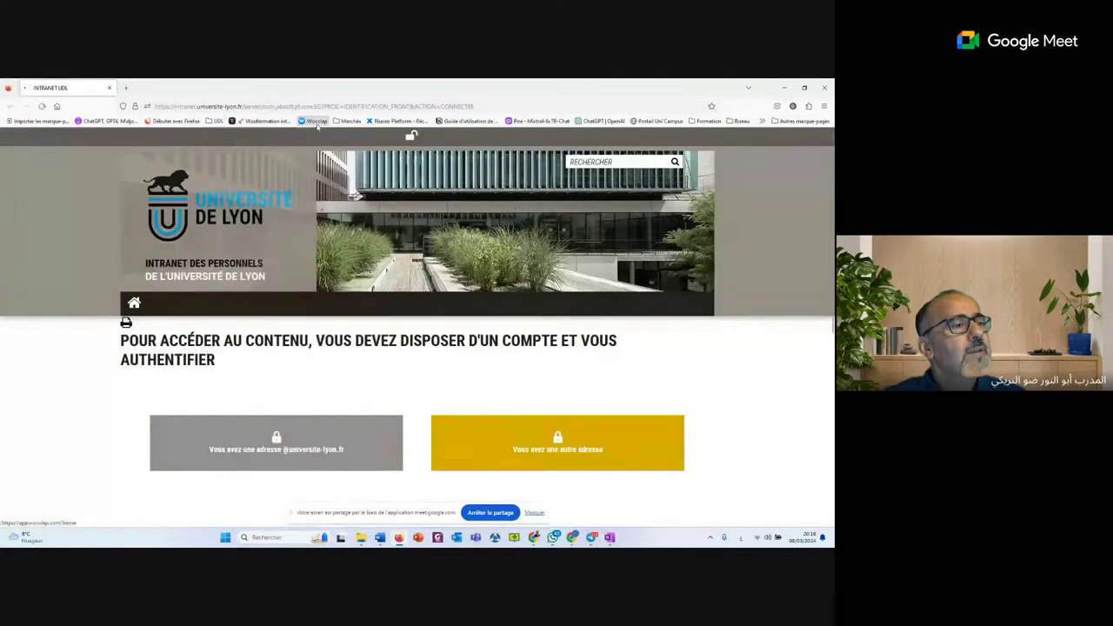
{"action": "left_click", "coordinate": [315, 121]}
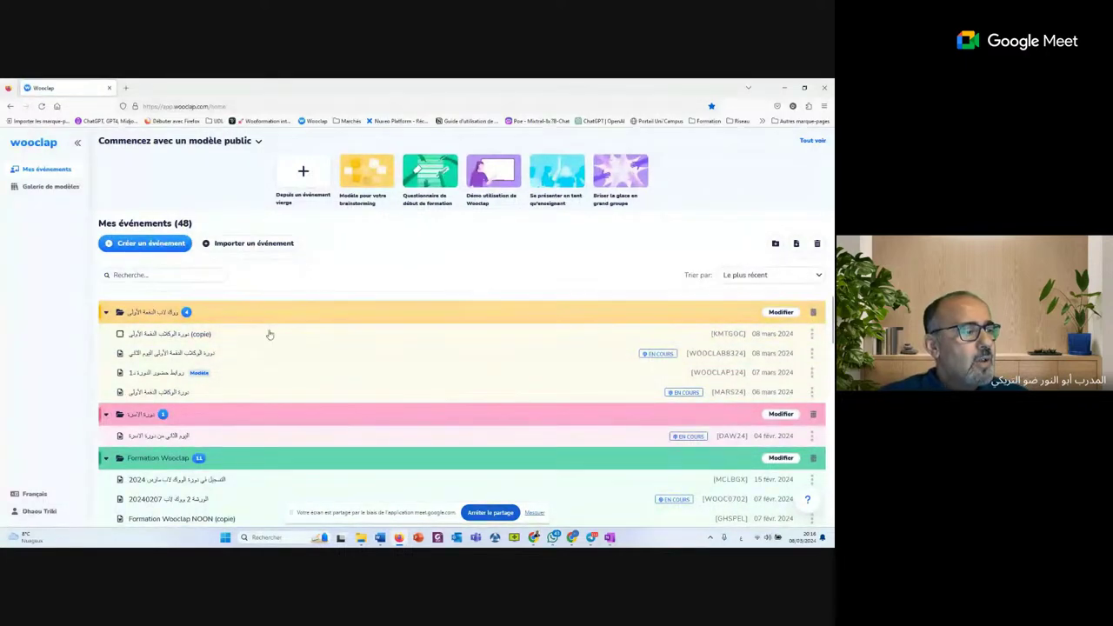
Collapse all the expanded folders in the event list, from the first Wooclap batch folder down to PMP
{"action": "scroll", "coordinate": [268, 326], "scroll_direction": "down", "scroll_amount": 15}
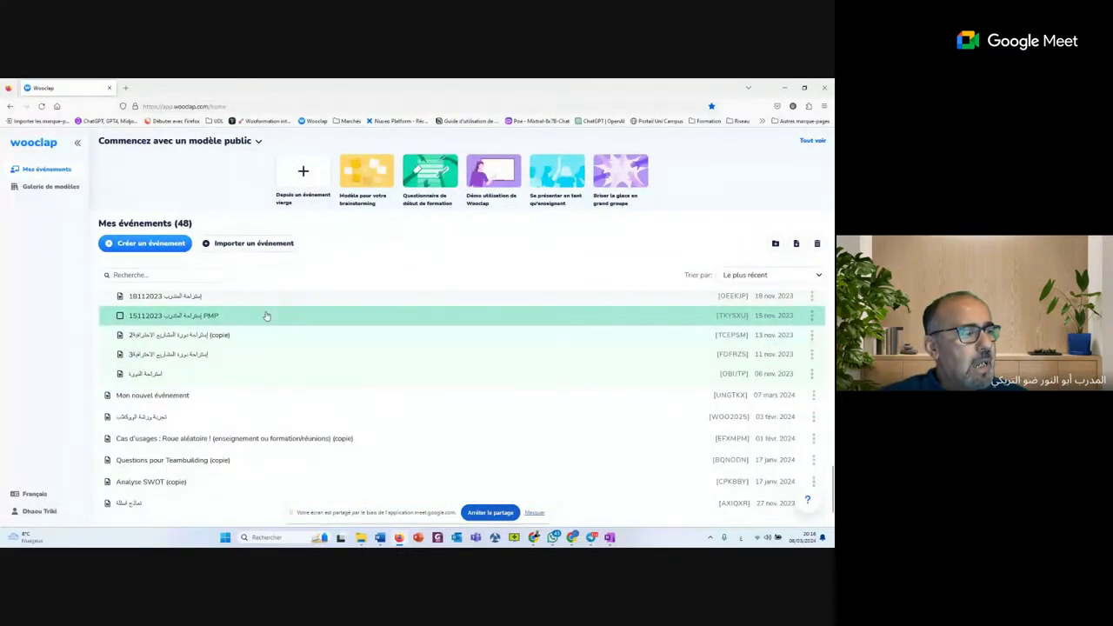
{"action": "scroll", "coordinate": [269, 330], "scroll_direction": "up", "scroll_amount": 10}
{"action": "scroll", "coordinate": [272, 344], "scroll_direction": "up", "scroll_amount": 3}
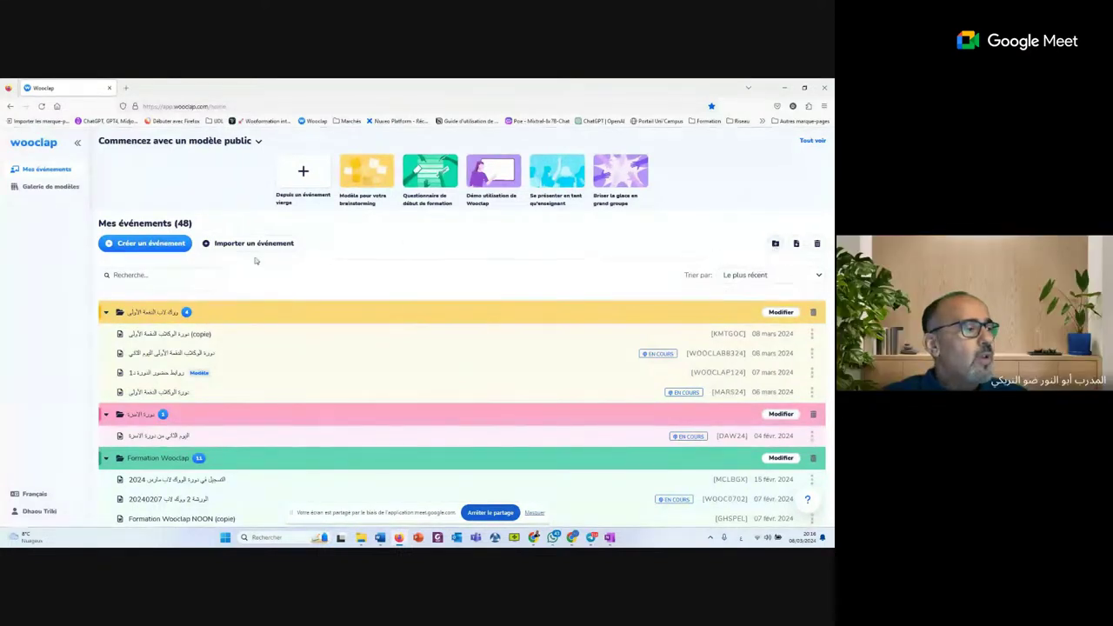
{"action": "left_click", "coordinate": [107, 313]}
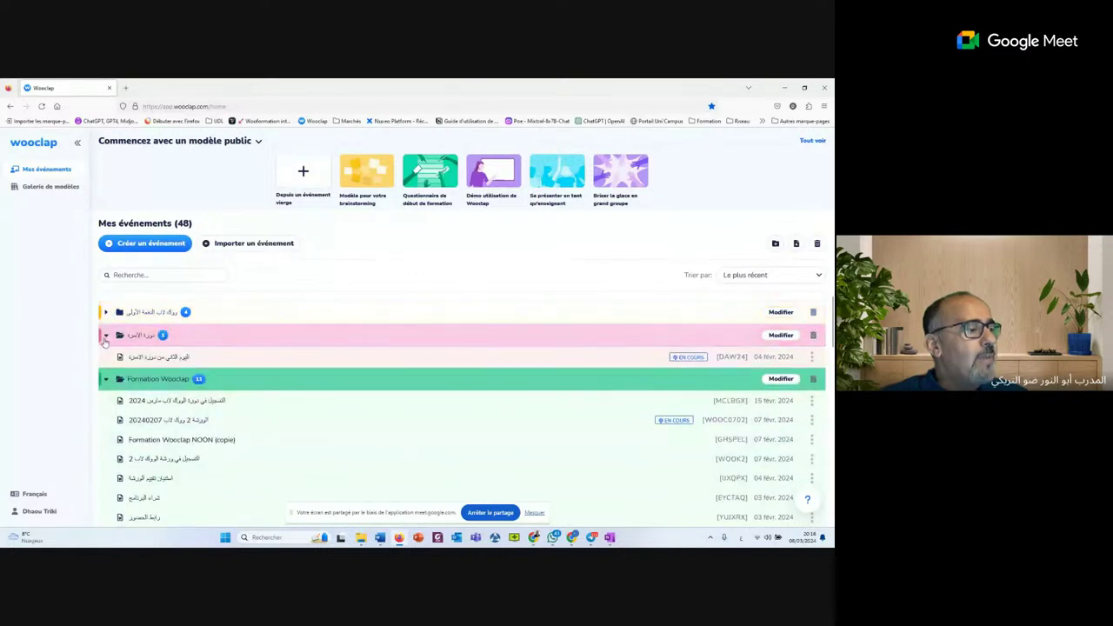
{"action": "left_click", "coordinate": [106, 335]}
{"action": "left_click", "coordinate": [106, 358]}
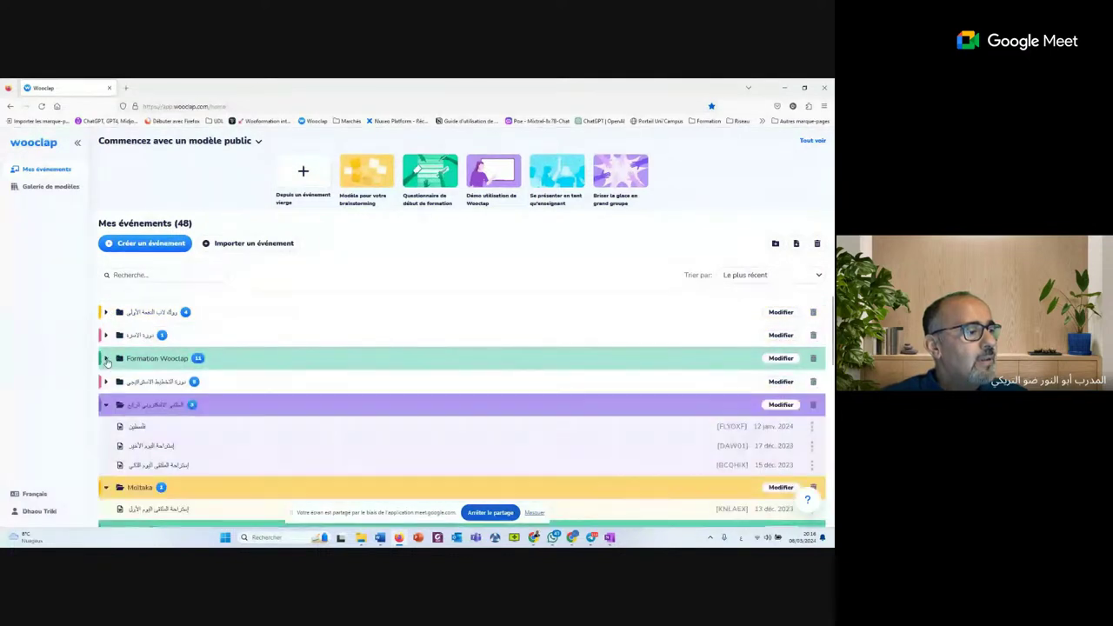
{"action": "left_click", "coordinate": [105, 405]}
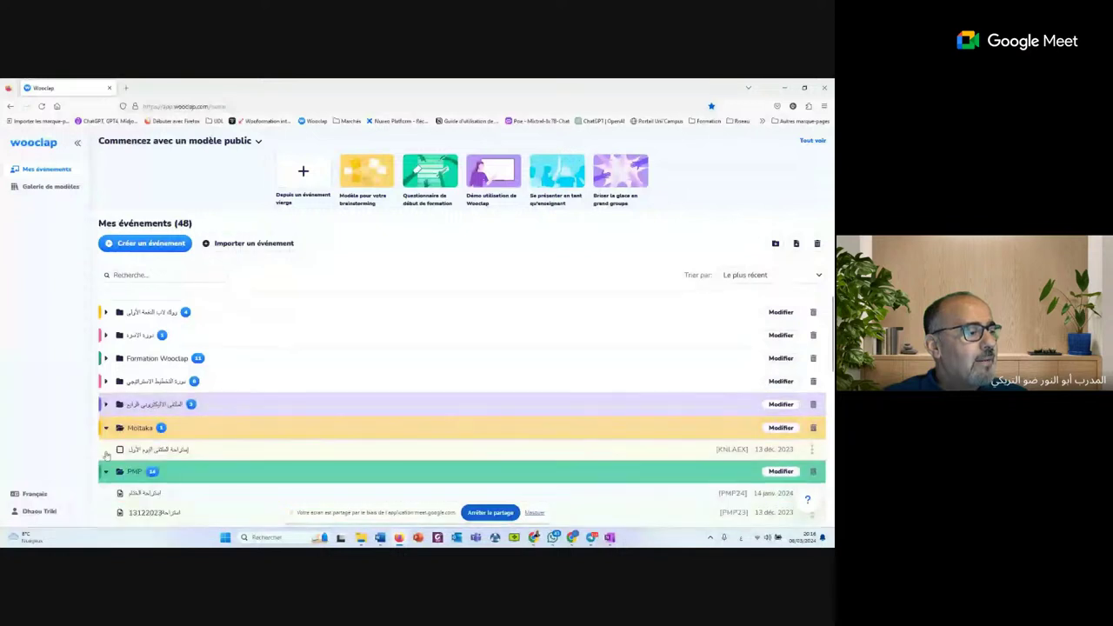
{"action": "left_click", "coordinate": [106, 428]}
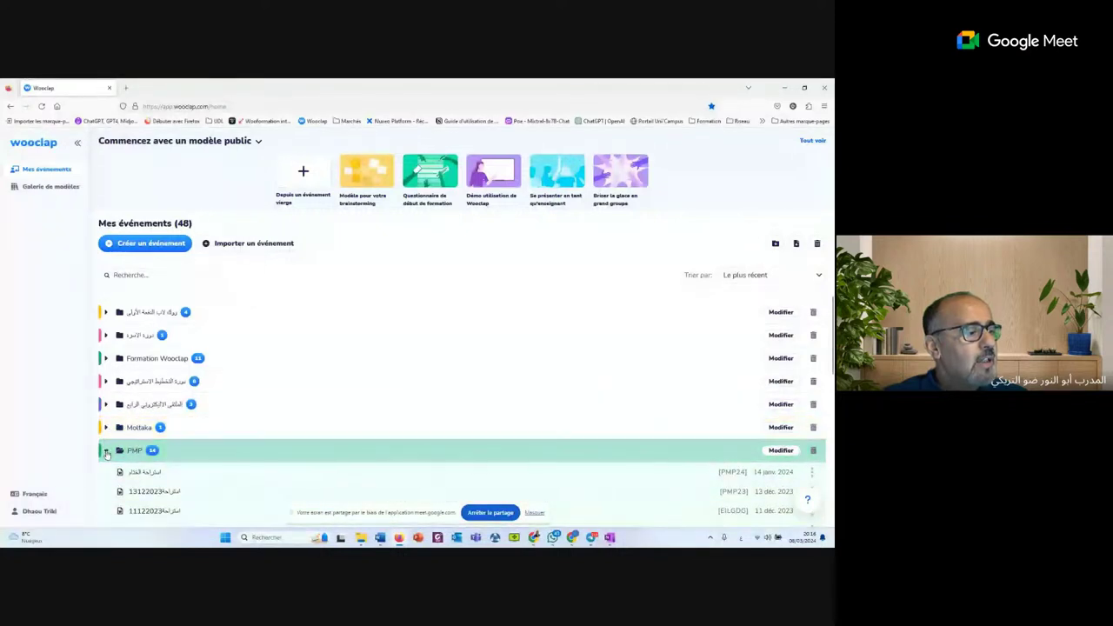
{"action": "left_click", "coordinate": [106, 450]}
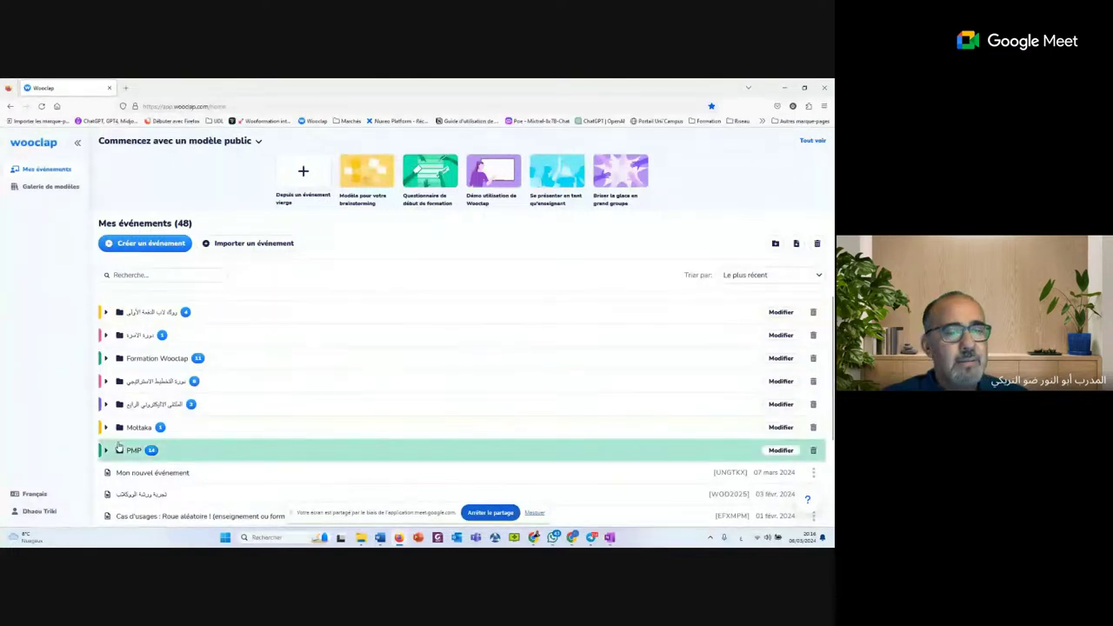
Create a green event folder named تجربة
{"action": "left_click", "coordinate": [774, 245]}
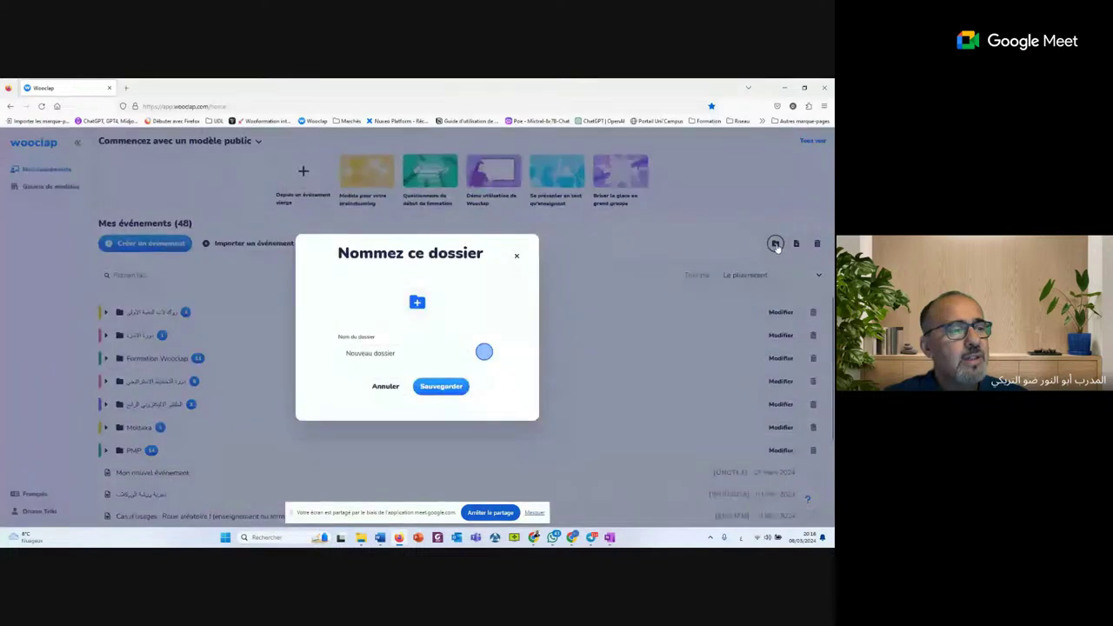
{"action": "left_click_drag", "start_coordinate": [397, 353], "coordinate": [324, 345]}
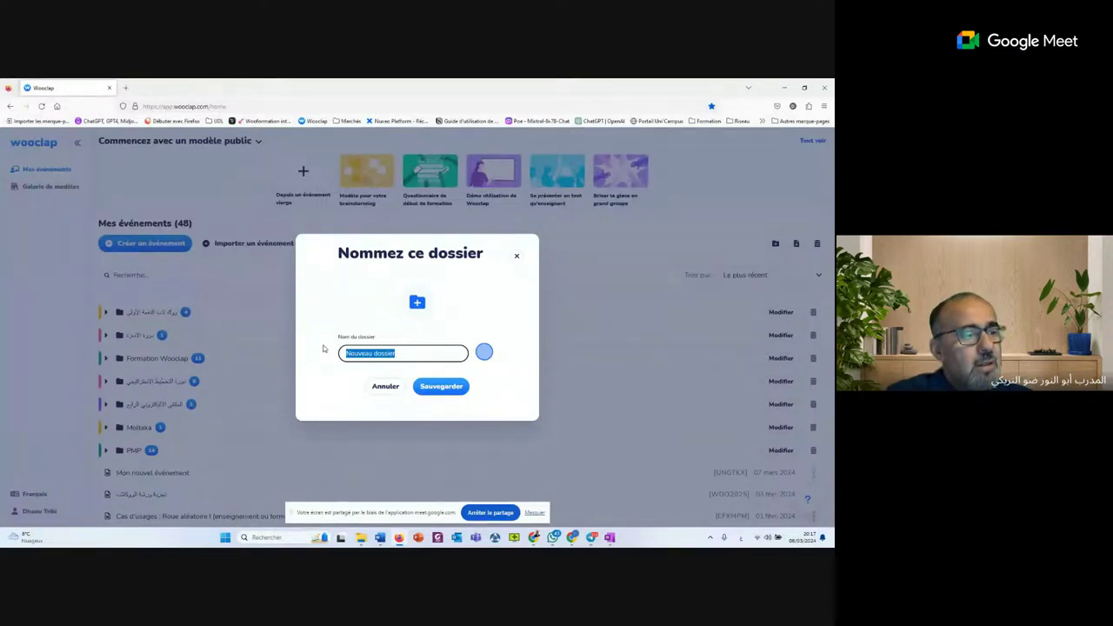
{"action": "type", "text": "ب"}
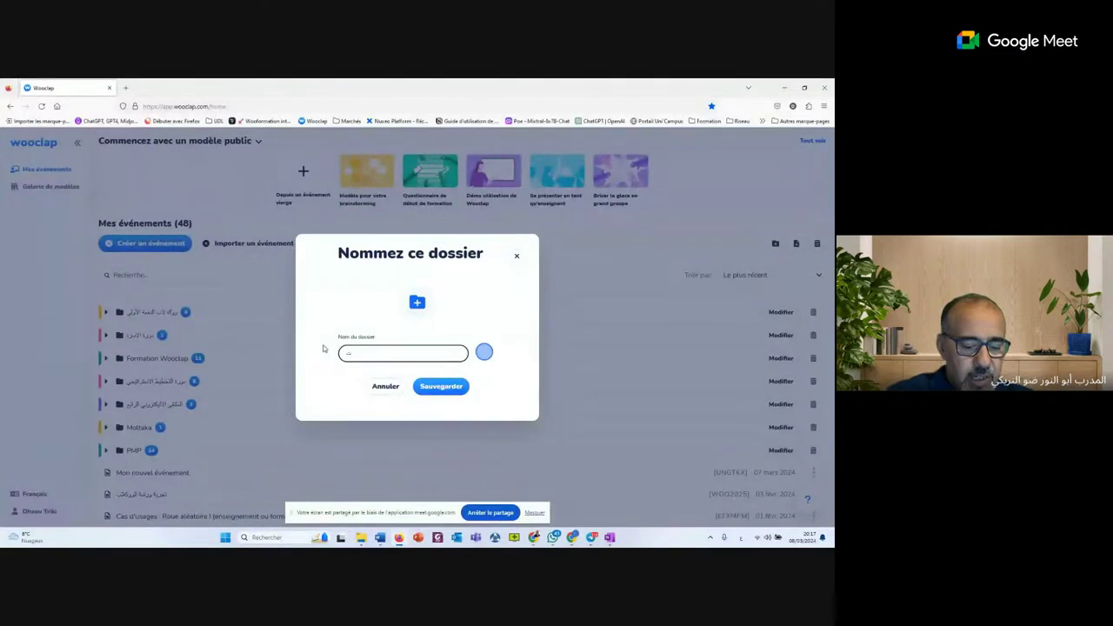
{"action": "type", "text": "ربة"}
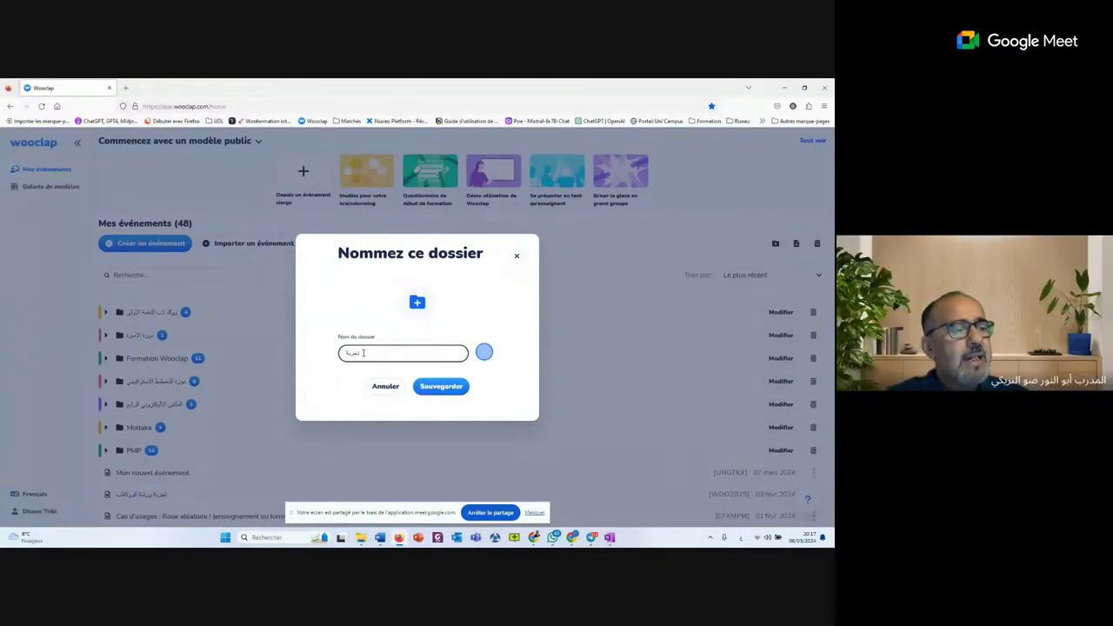
{"action": "left_click", "coordinate": [484, 353]}
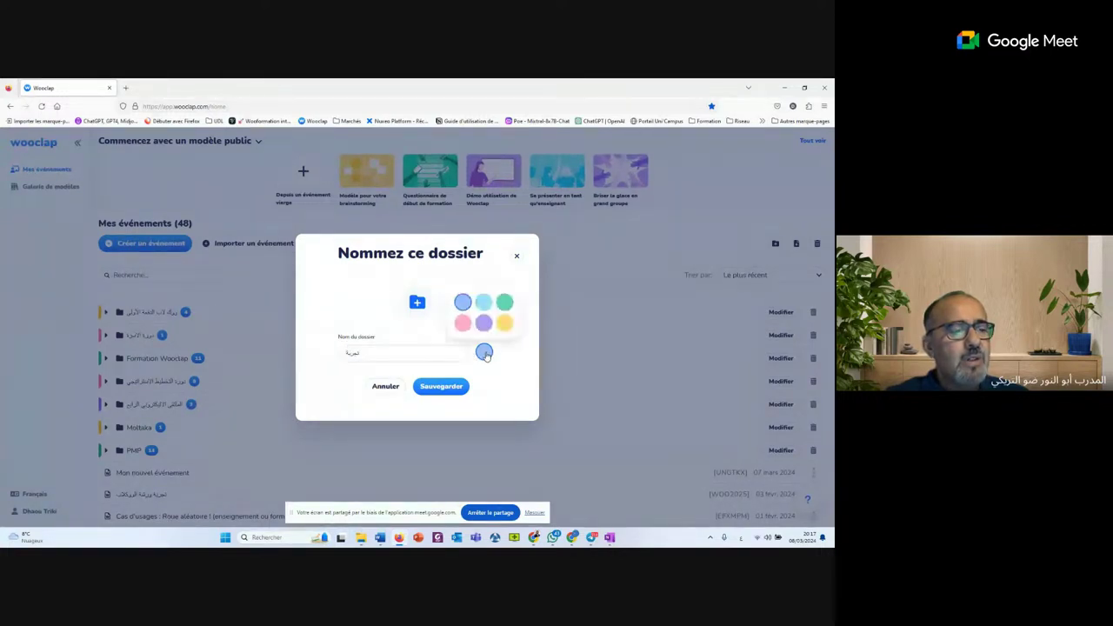
{"action": "left_click", "coordinate": [505, 303]}
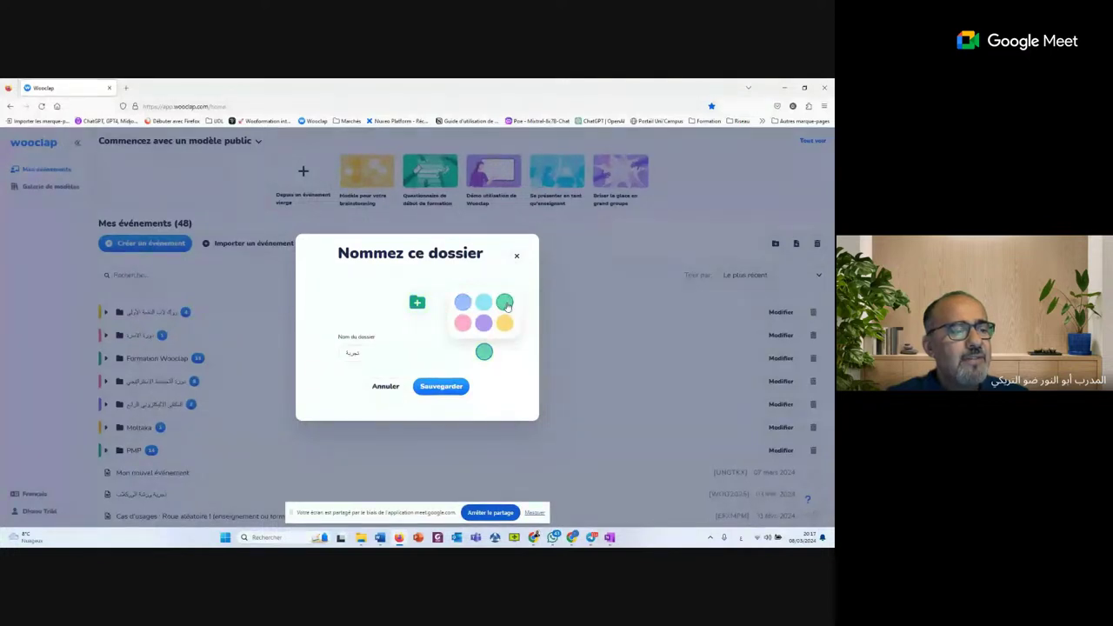
{"action": "left_click", "coordinate": [443, 390]}
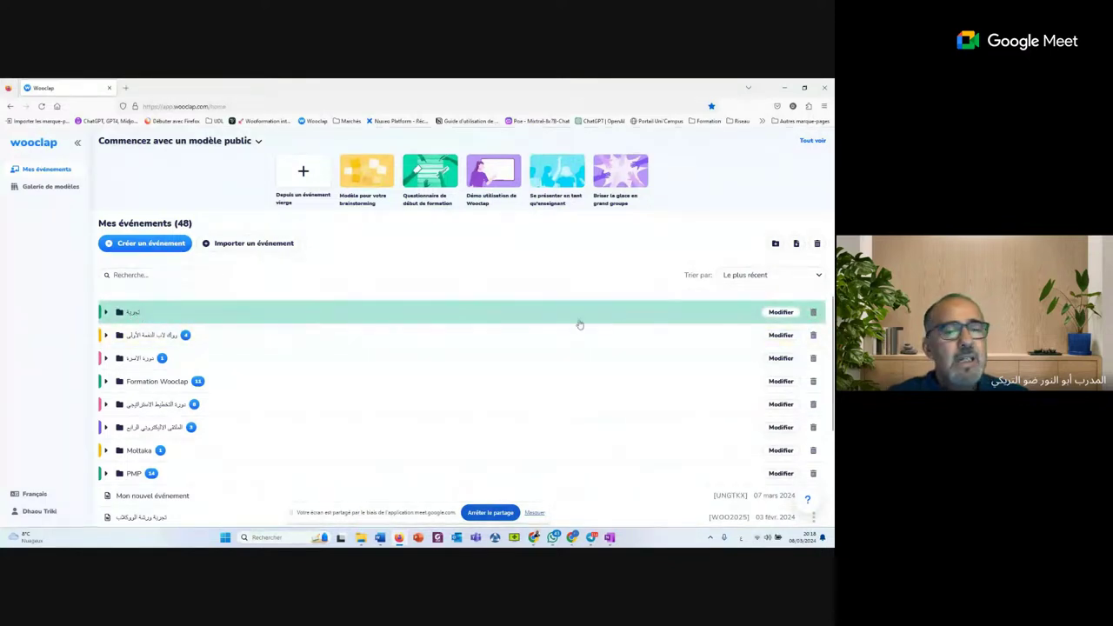
Delete the تجربة folder from the event list
{"action": "left_click", "coordinate": [813, 313]}
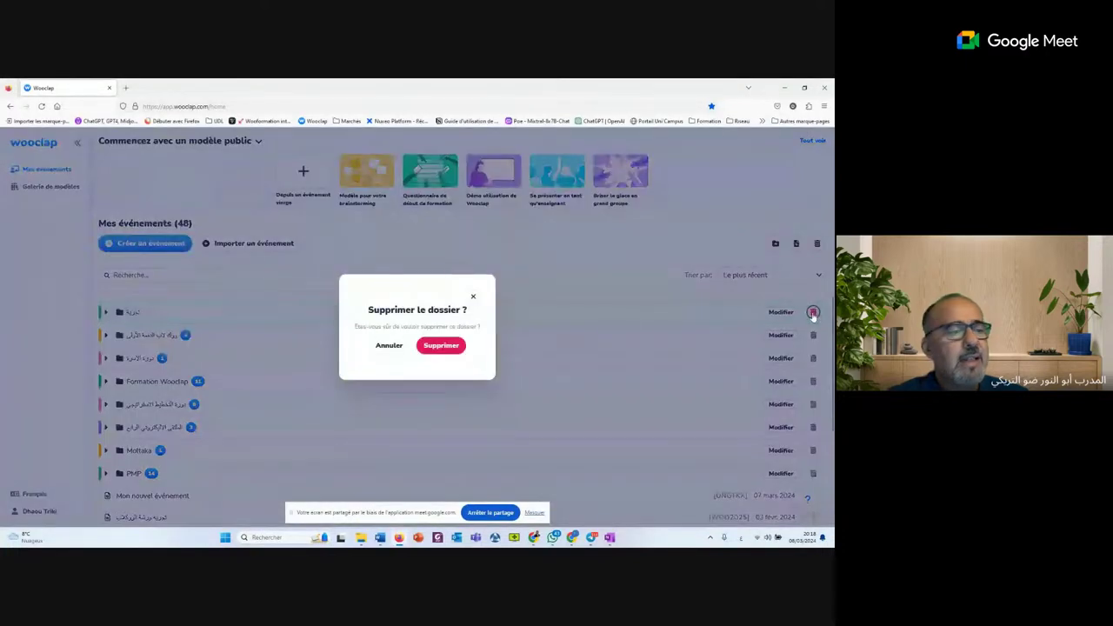
{"action": "left_click", "coordinate": [446, 347]}
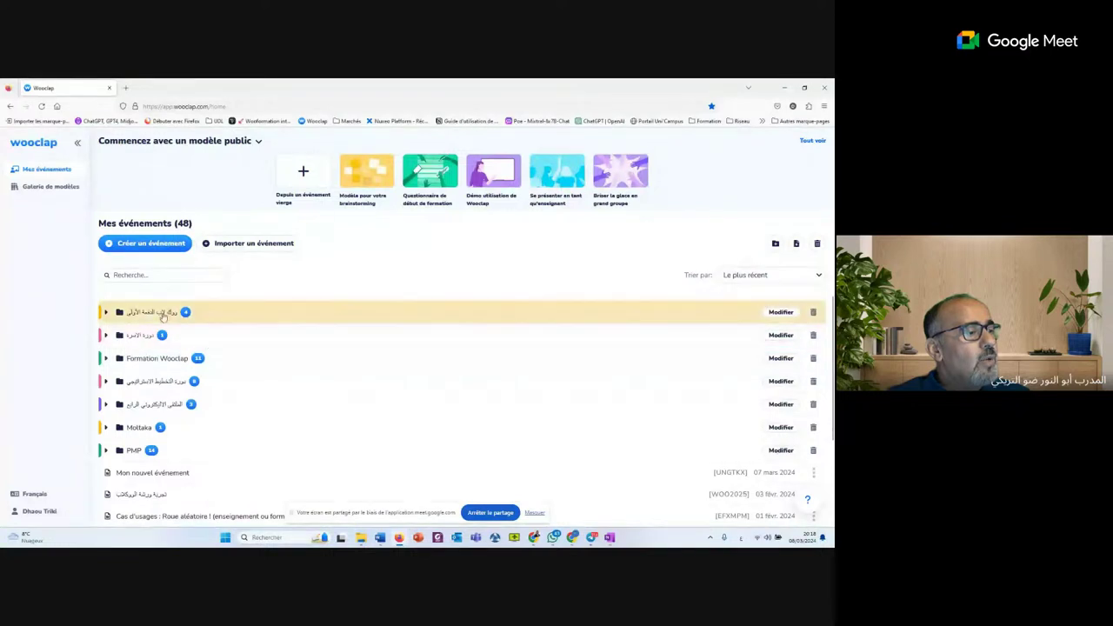
Stop the running event دورة الوكلاب الدفعة الأولى اليوم الثاني to edit it, and turn on participant authentication
{"action": "left_click", "coordinate": [106, 313]}
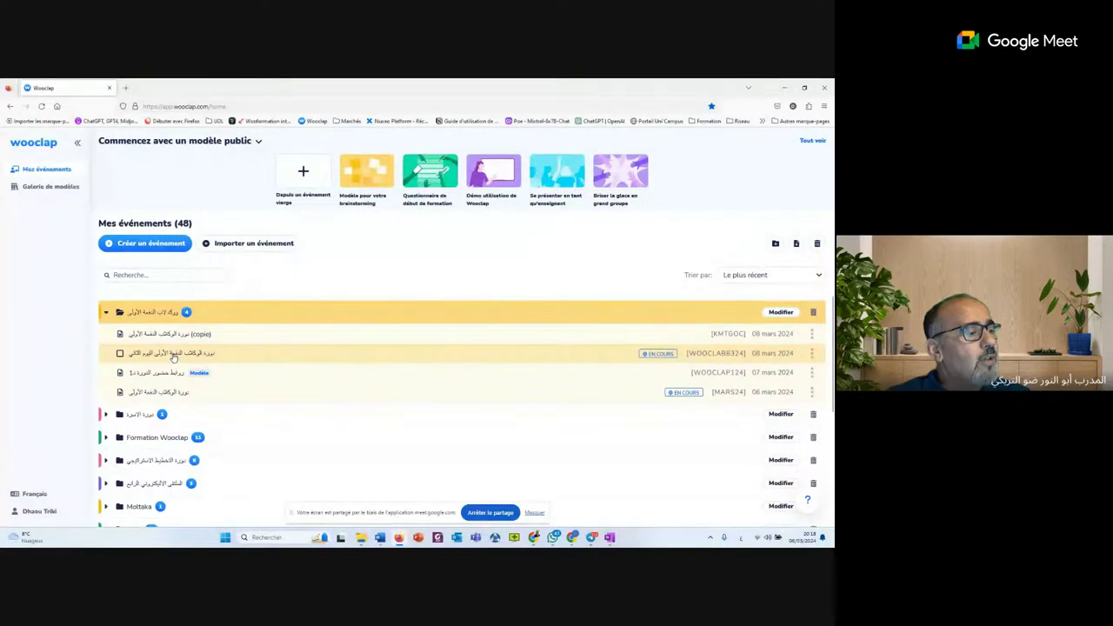
{"action": "left_click", "coordinate": [172, 355]}
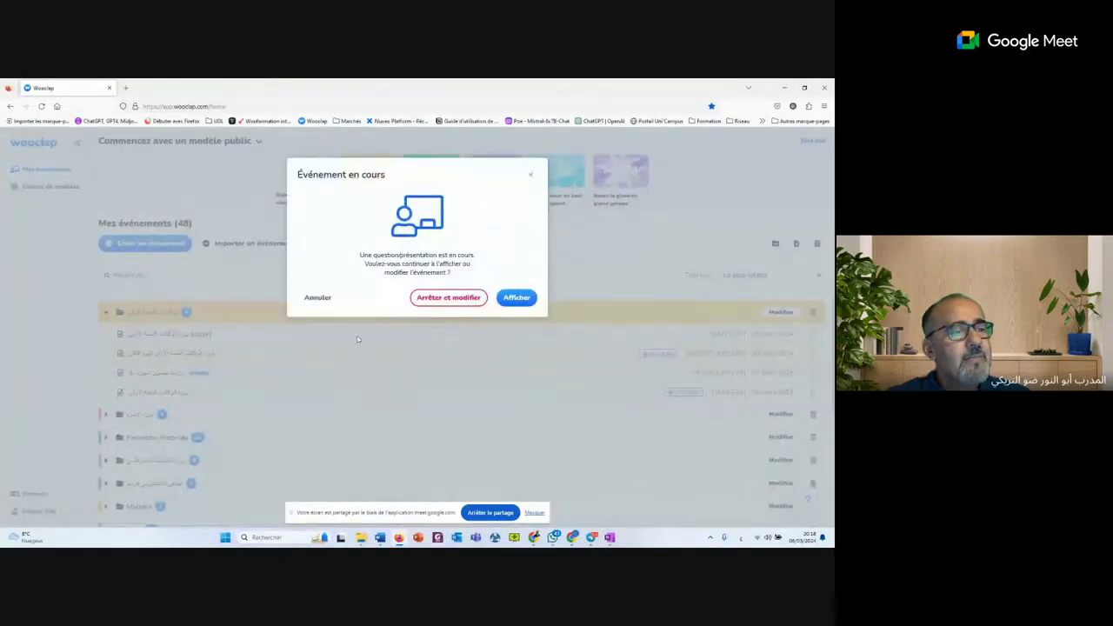
{"action": "left_click", "coordinate": [445, 298]}
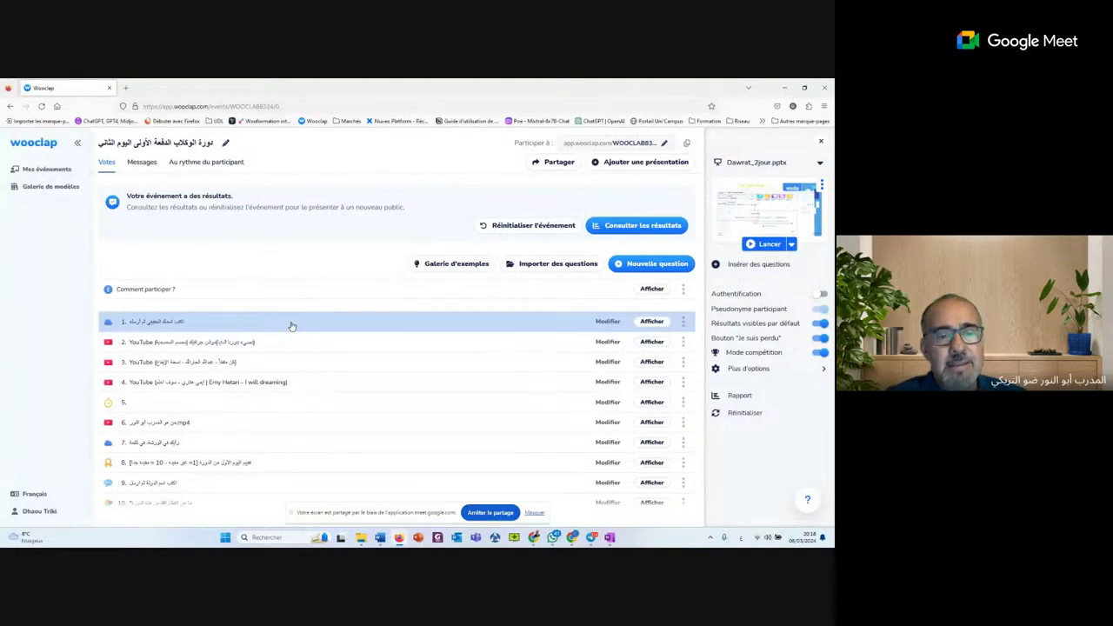
{"action": "left_click", "coordinate": [820, 295]}
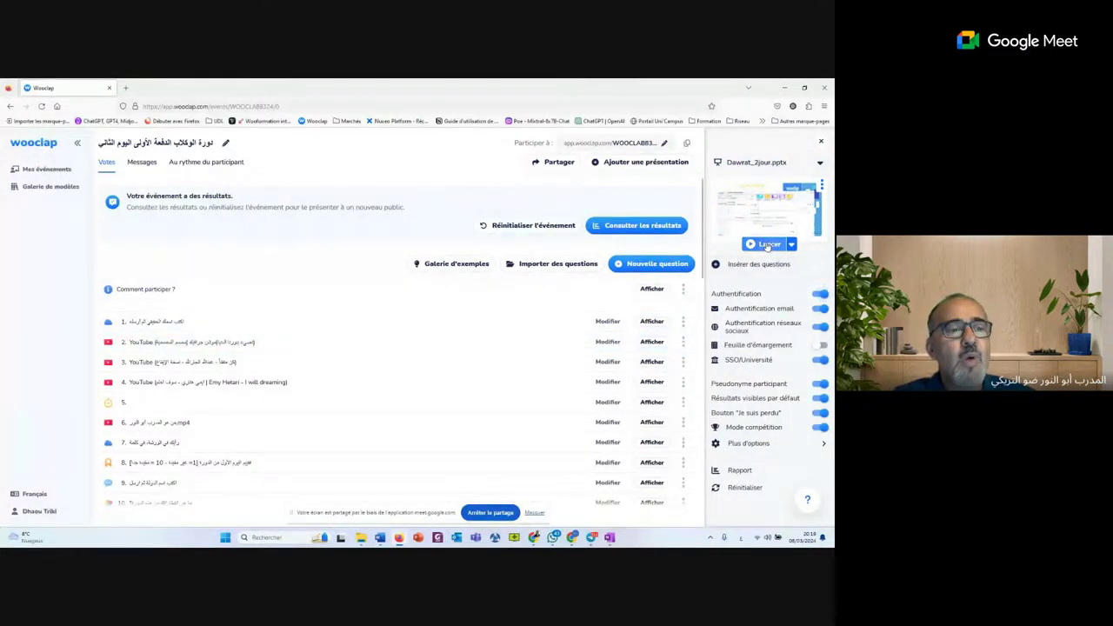
Present Dawrat_2jour.pptx, showing and closing the participation instructions with the QR code, and quit the presentation
{"action": "left_click", "coordinate": [769, 245]}
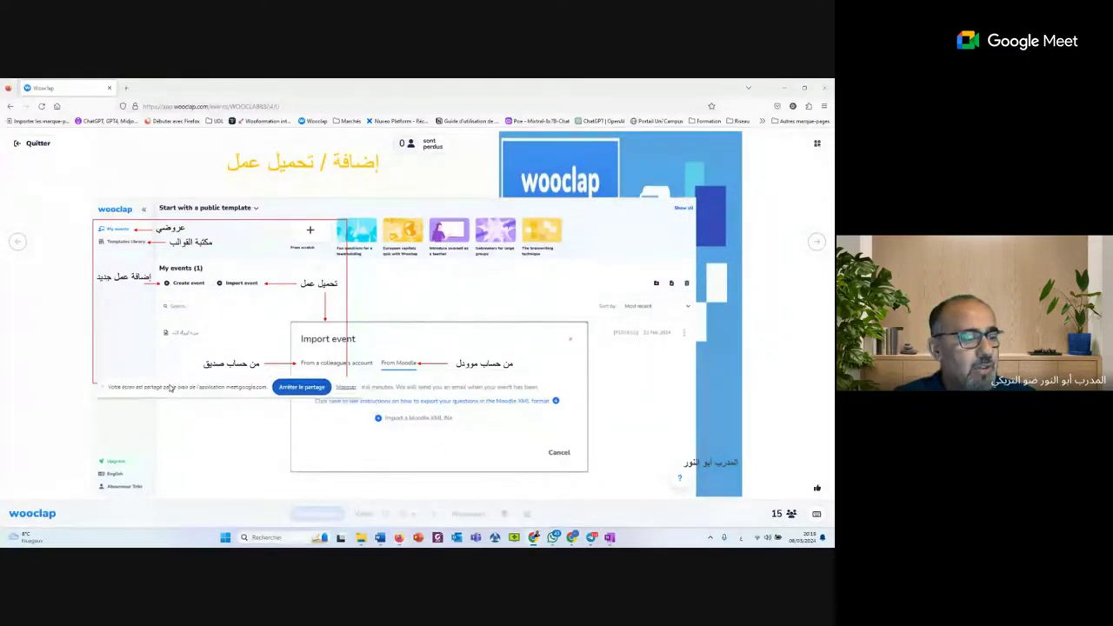
{"action": "mouse_move", "coordinate": [404, 527]}
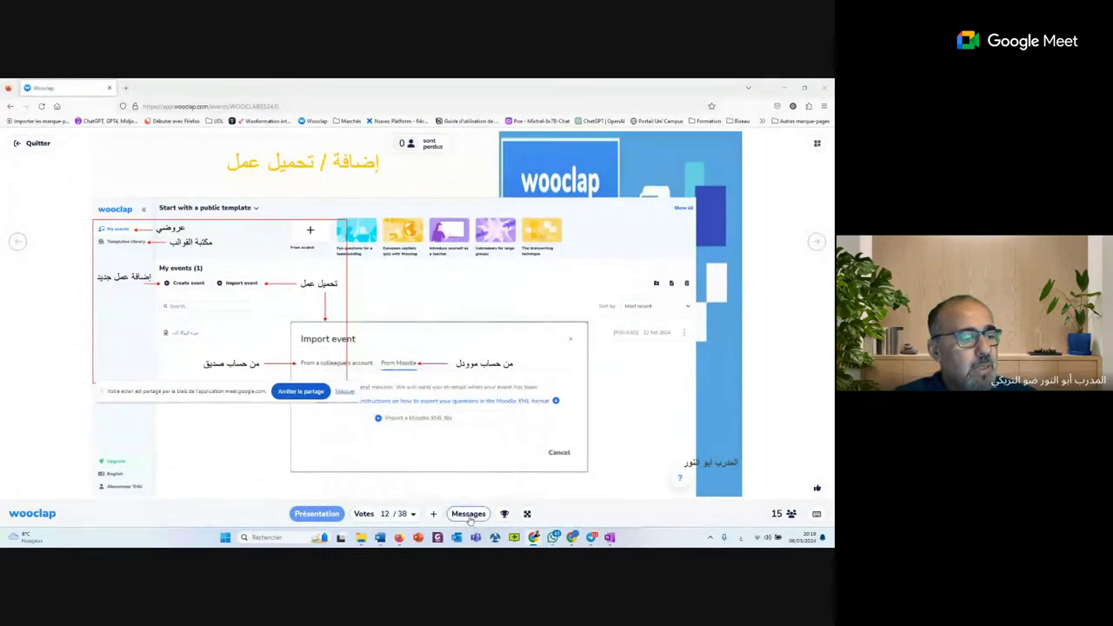
{"action": "left_click", "coordinate": [816, 143]}
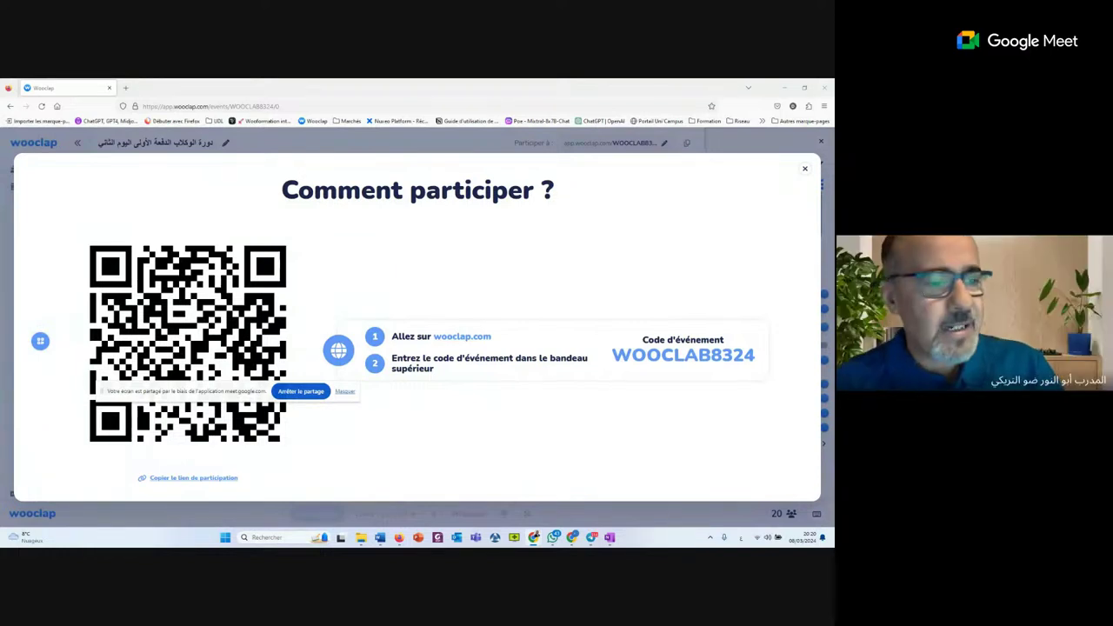
{"action": "left_click", "coordinate": [805, 169]}
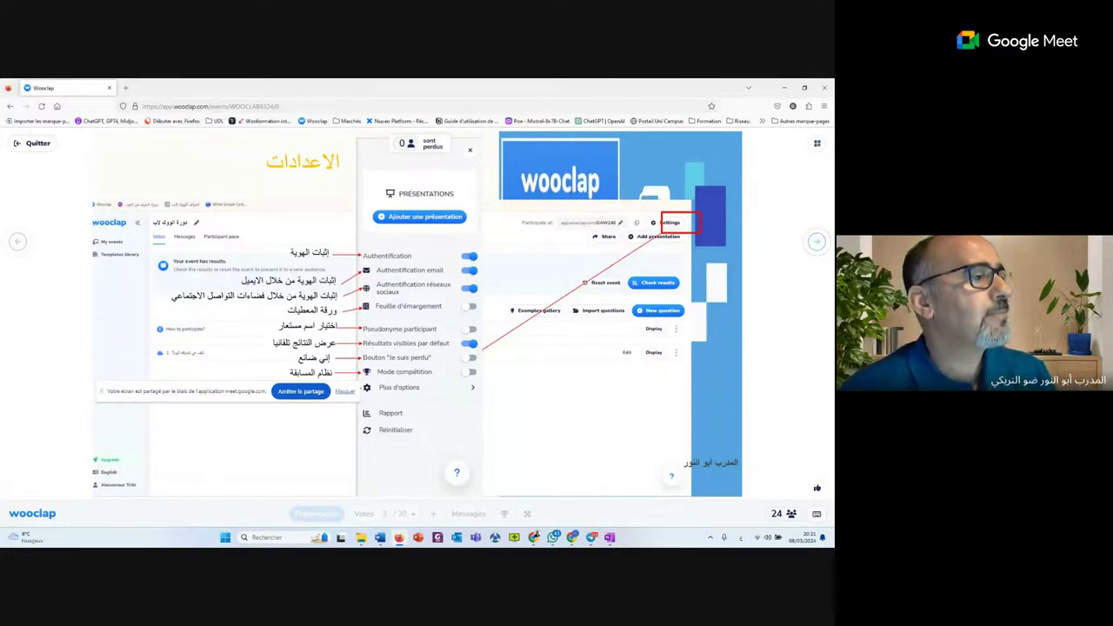
{"action": "left_click", "coordinate": [35, 146]}
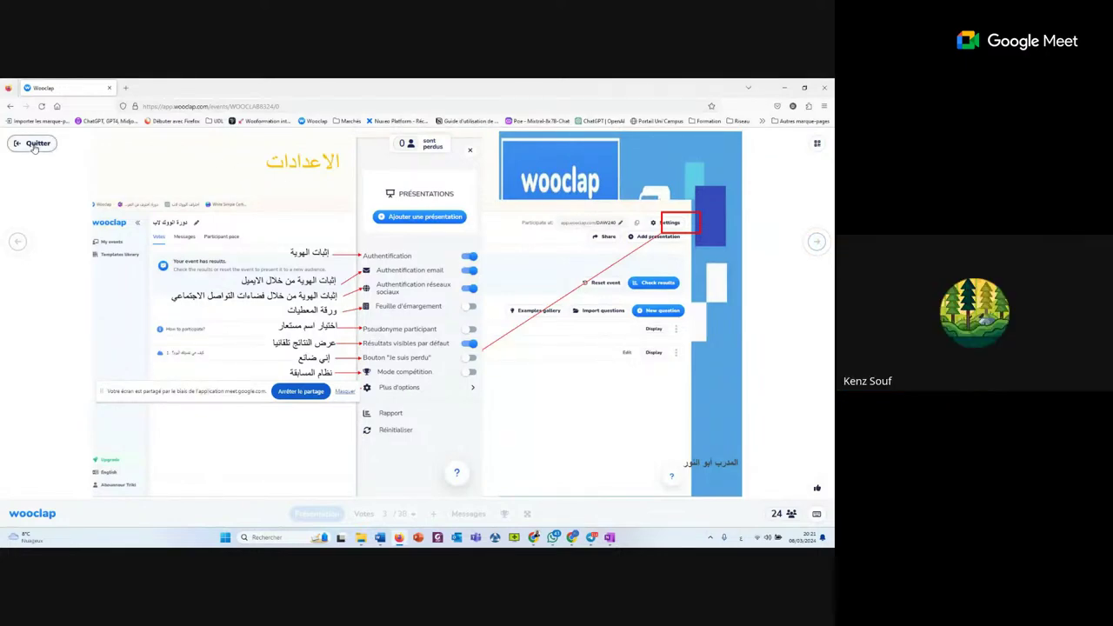